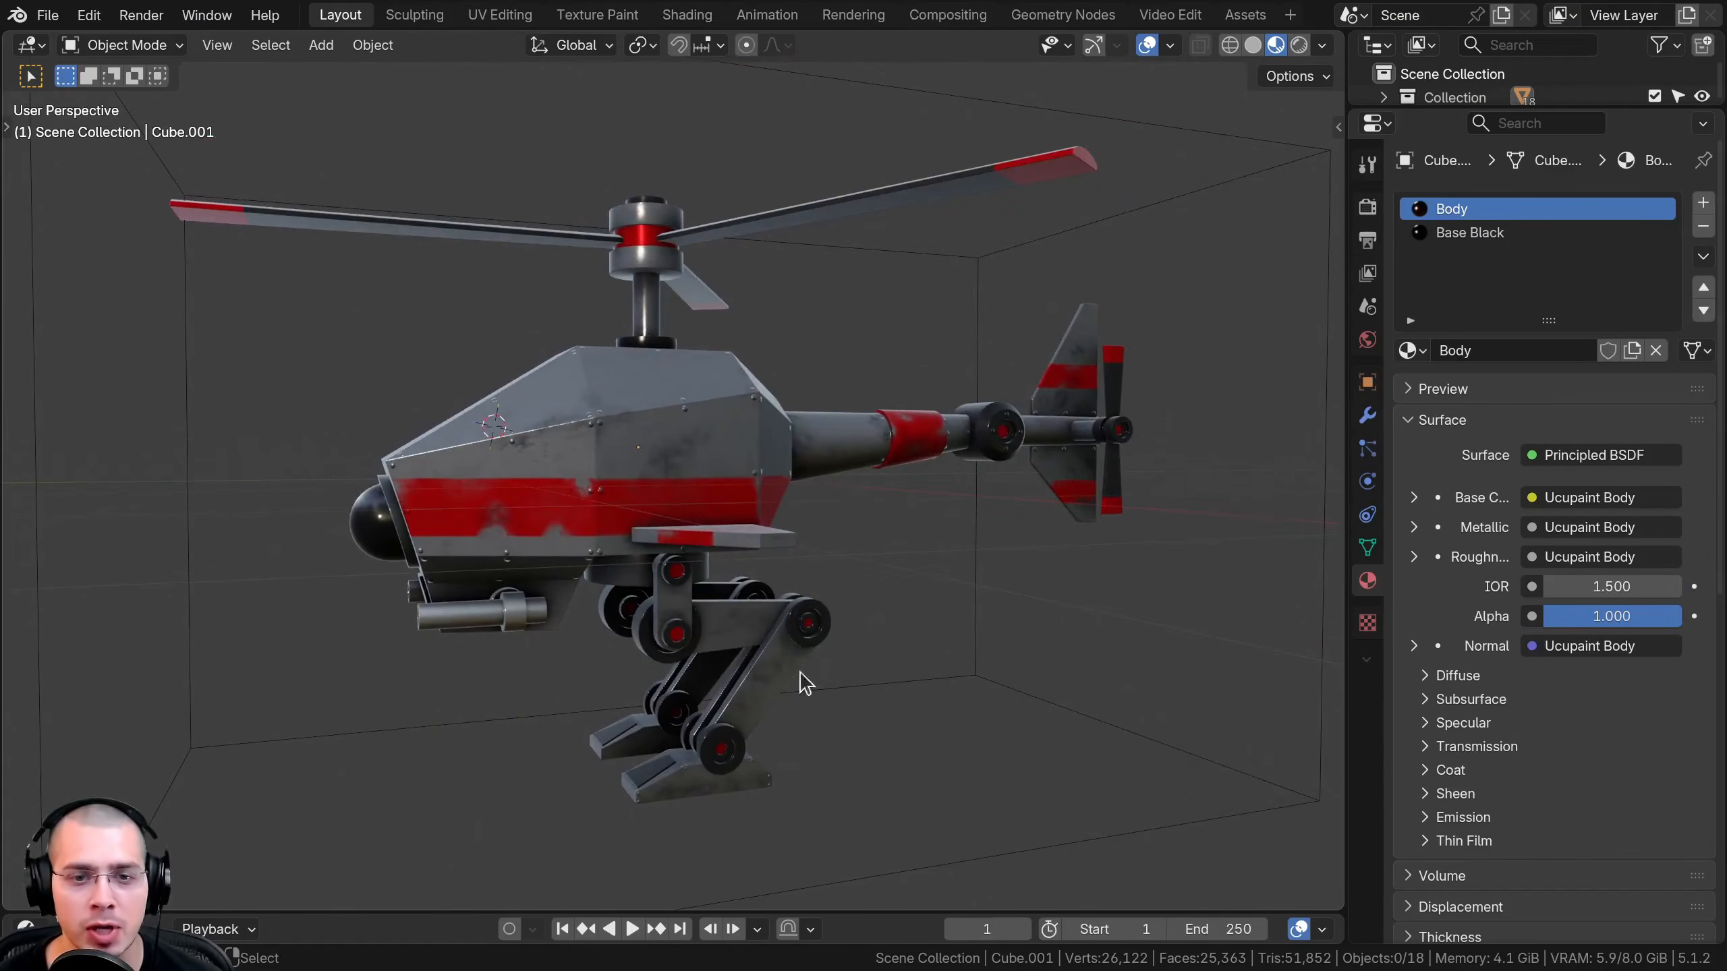
middle_drag(805, 682, 1014, 571)
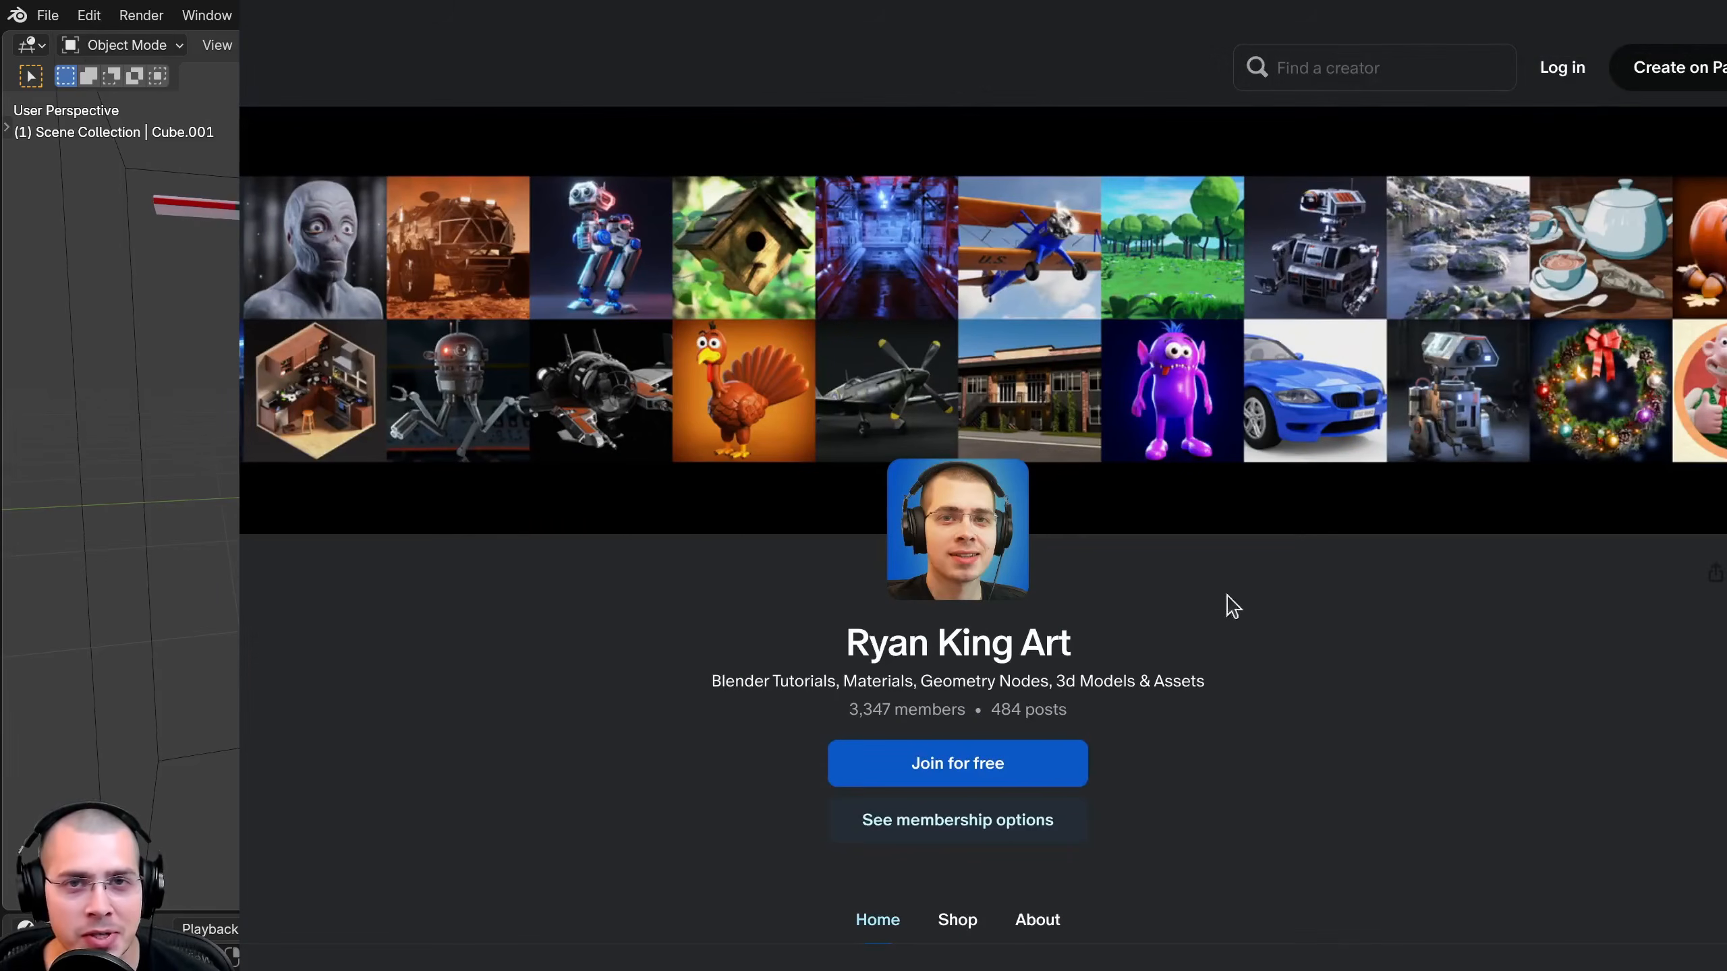
Switch to the Patreon page and look through all of its membership tiers
click(978, 823)
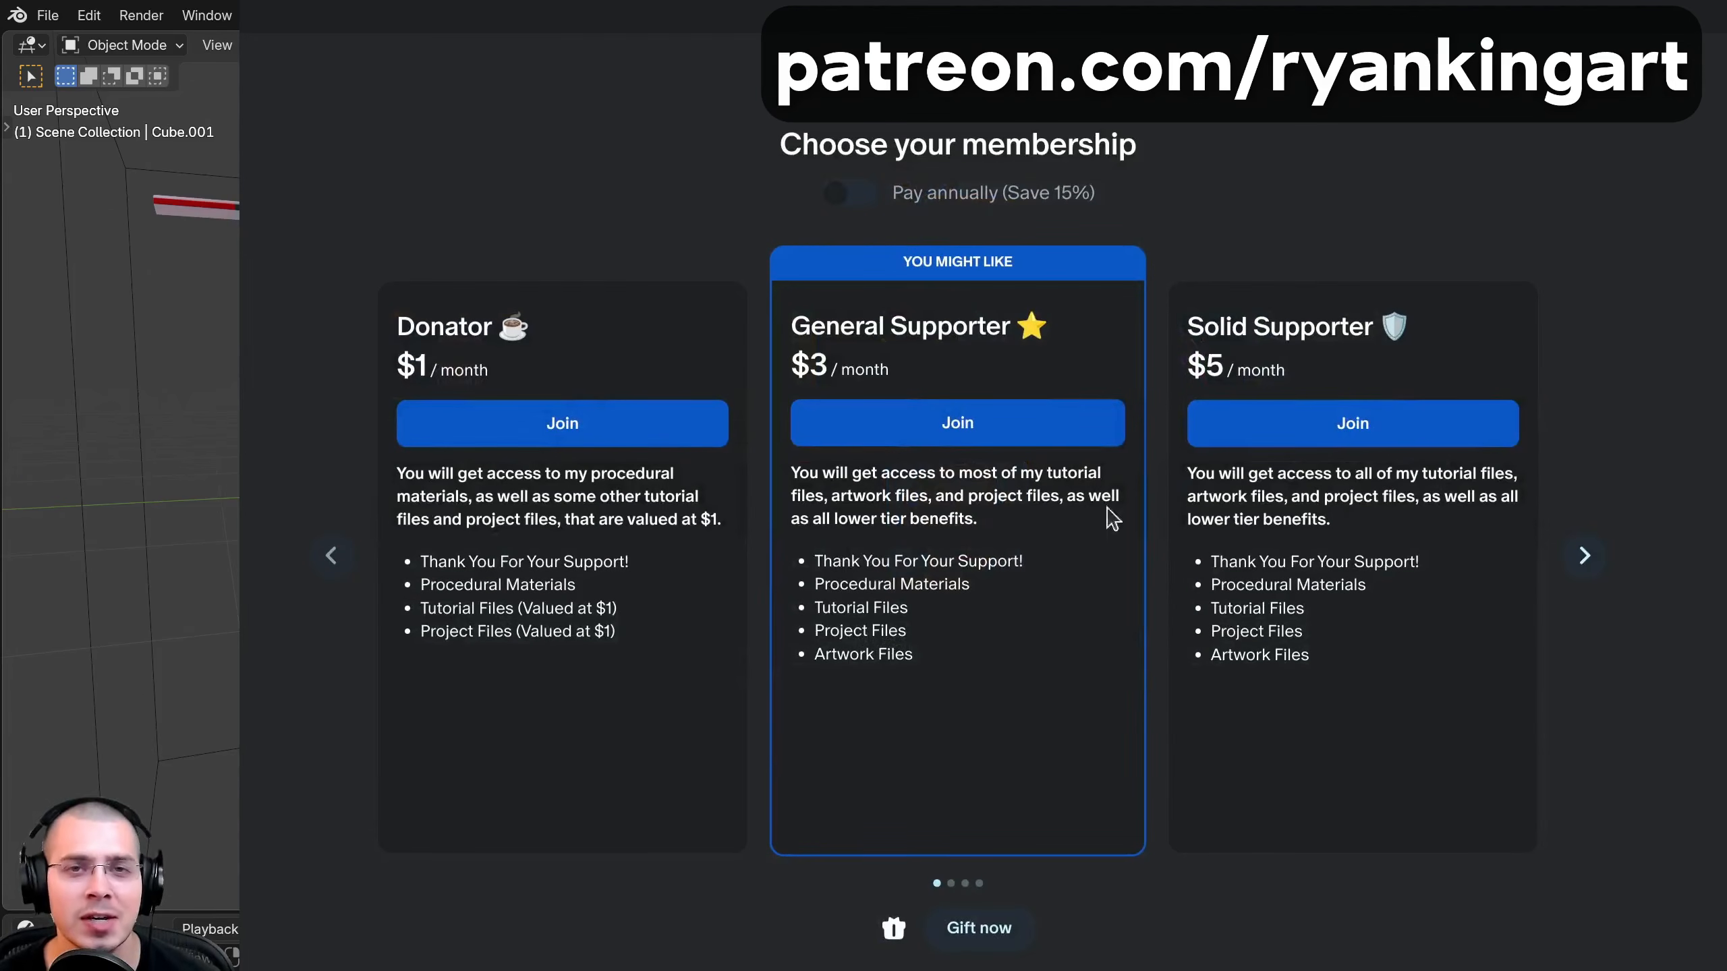
click(1581, 554)
click(1581, 555)
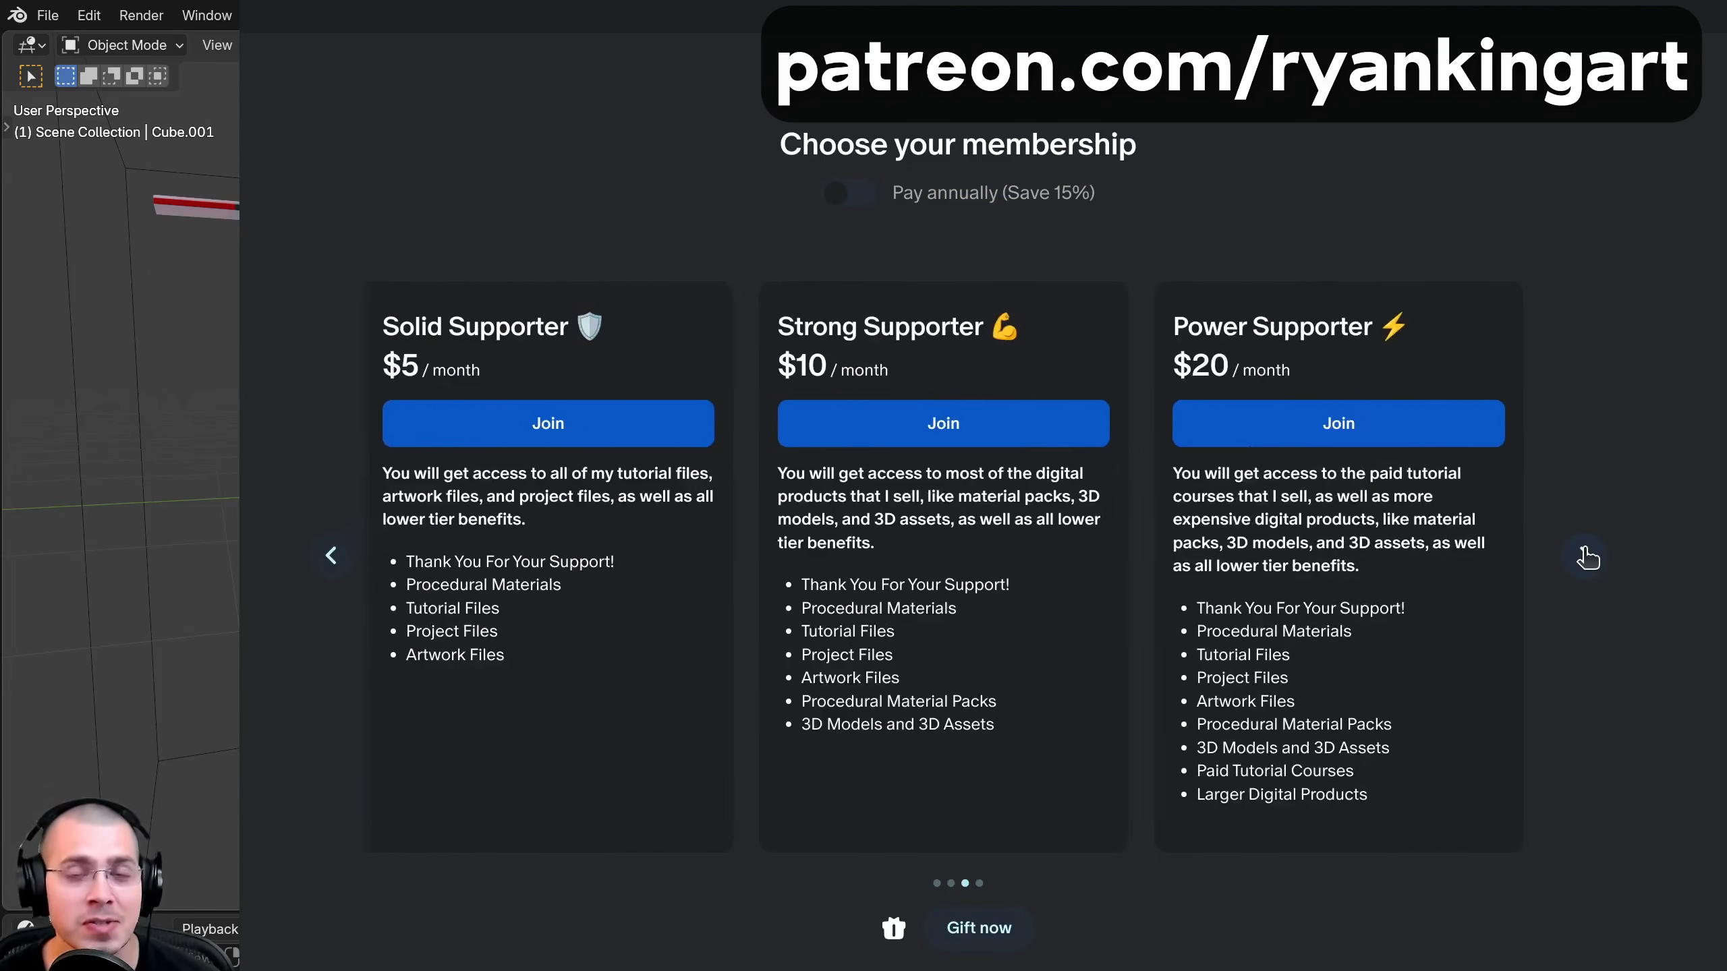
click(1581, 555)
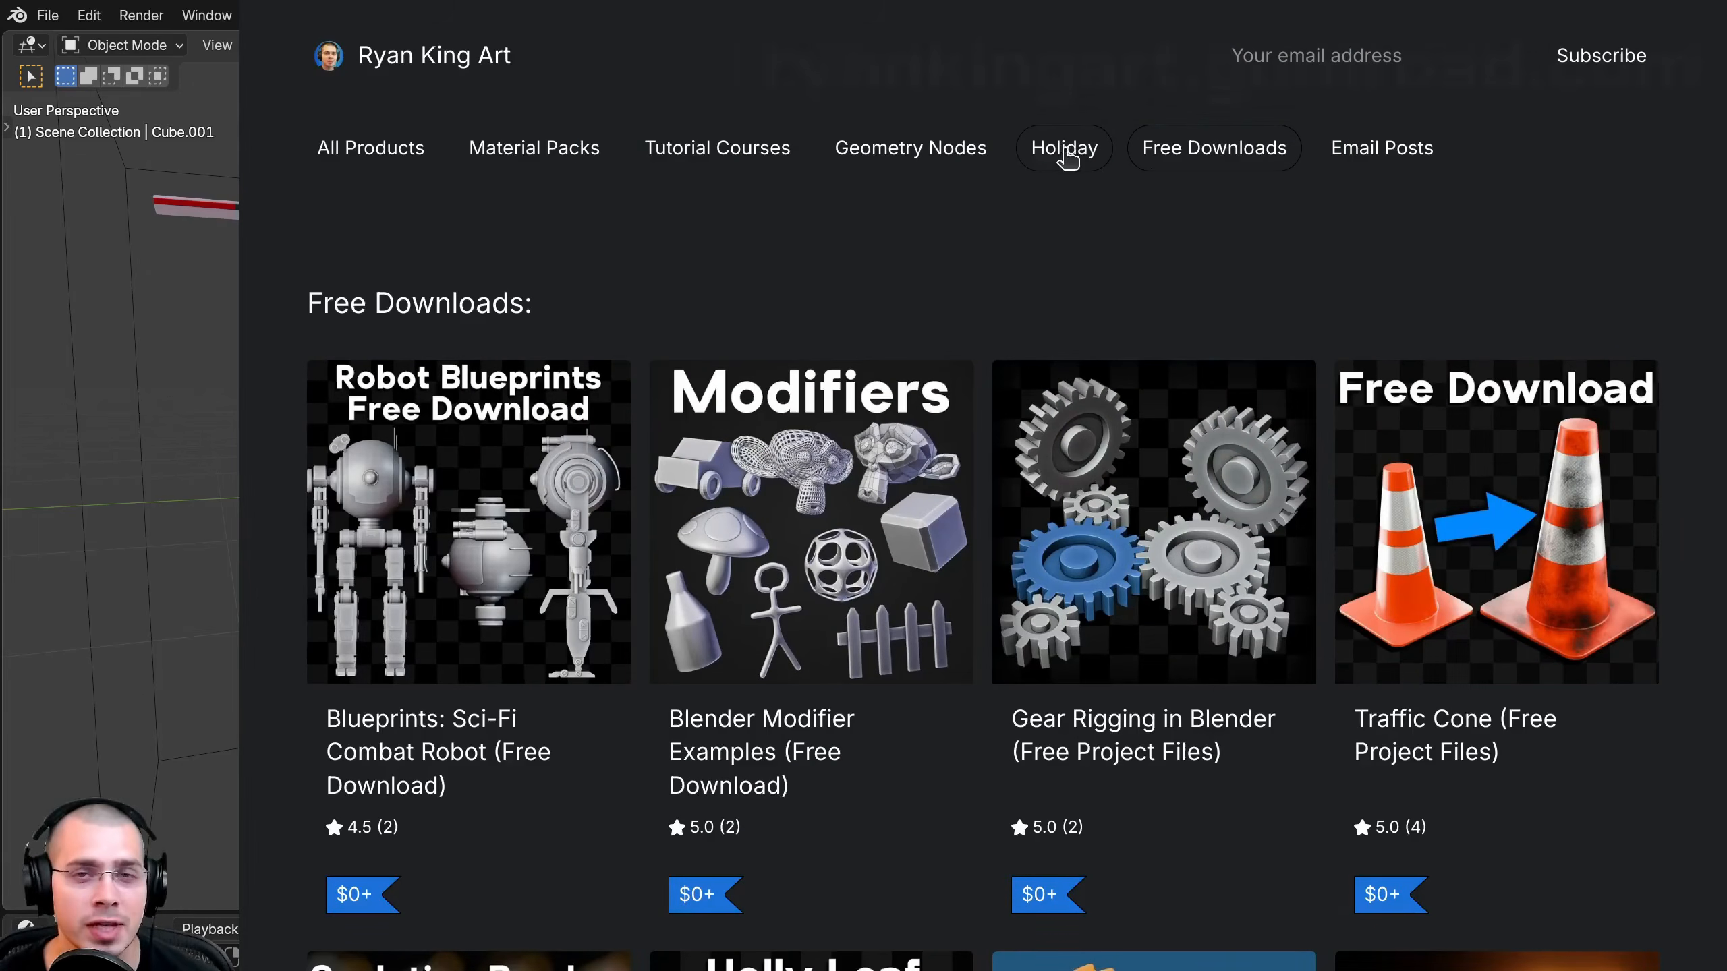
Browse the Gumroad store's Holiday, Geometry Nodes, Tutorial Courses, Material Packs and All Products categories
click(1052, 150)
click(904, 154)
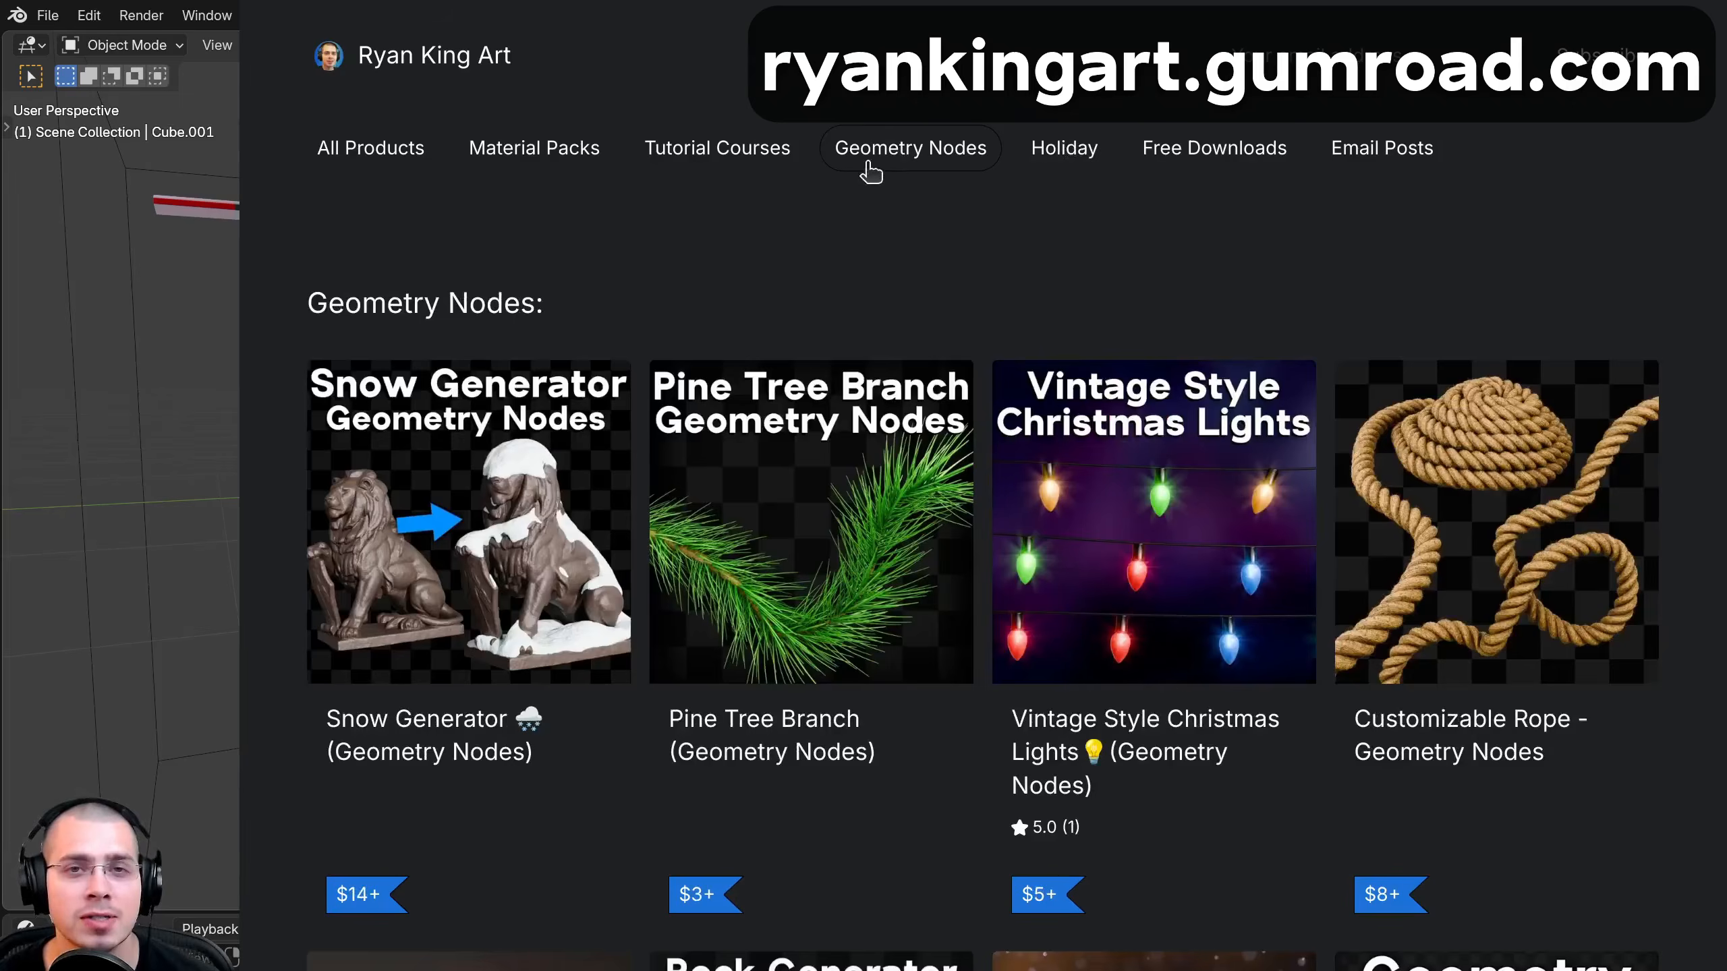
click(735, 157)
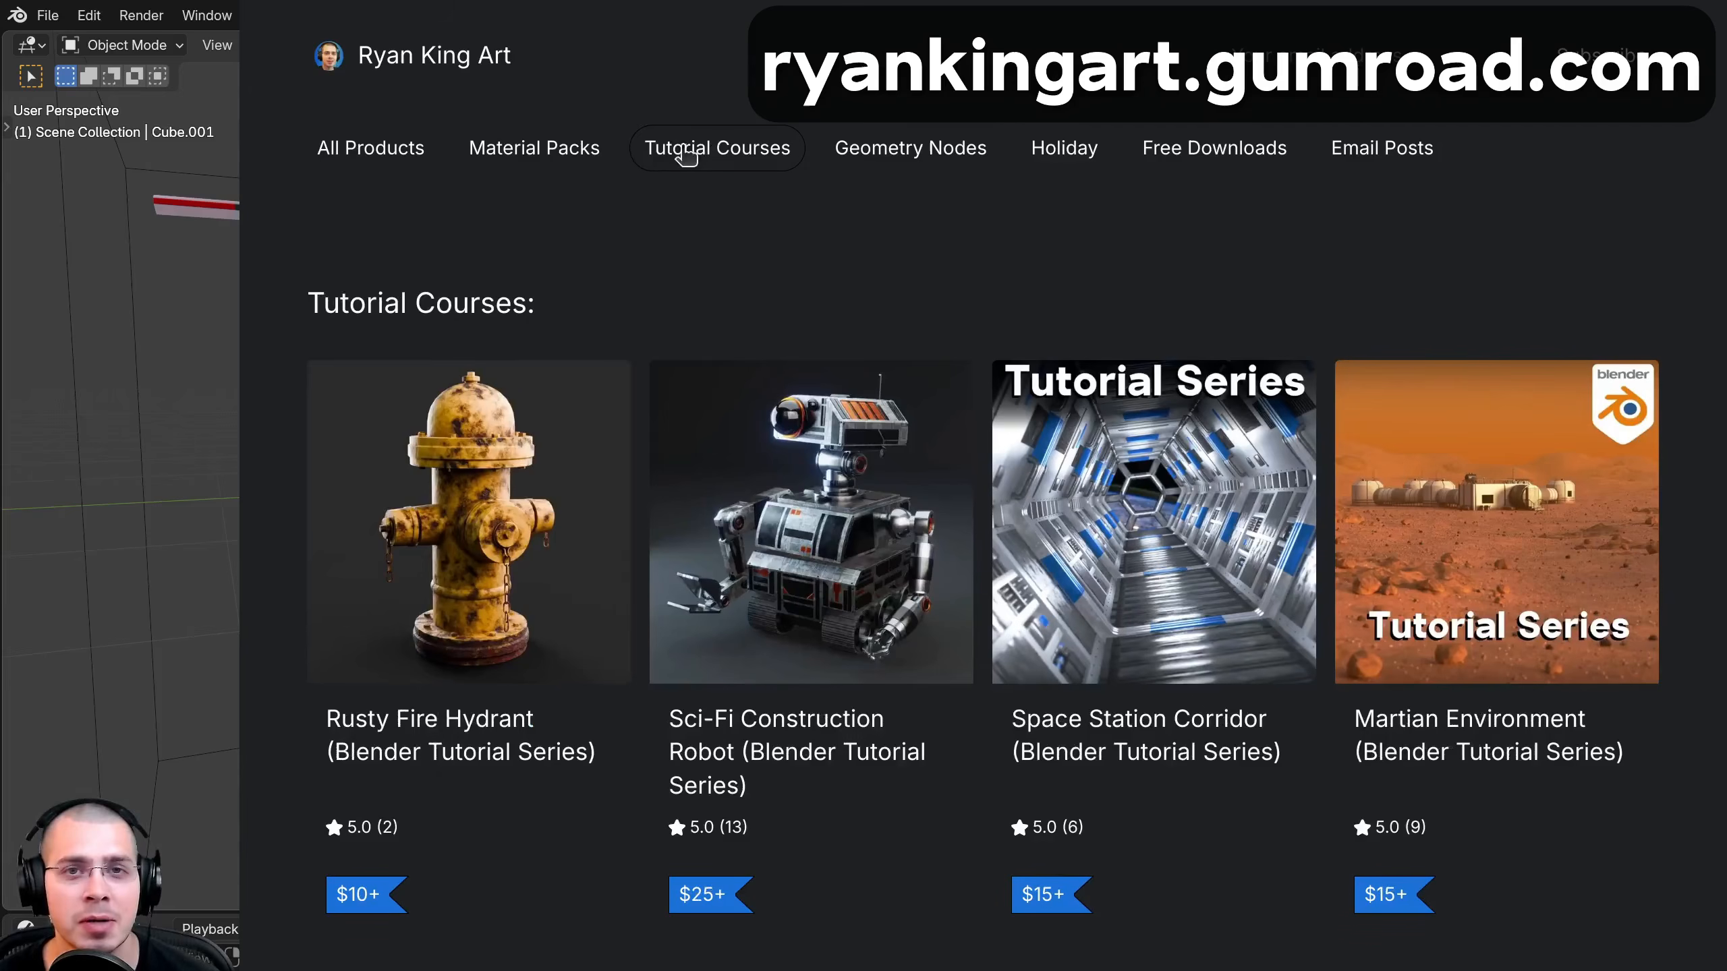
click(520, 158)
click(379, 153)
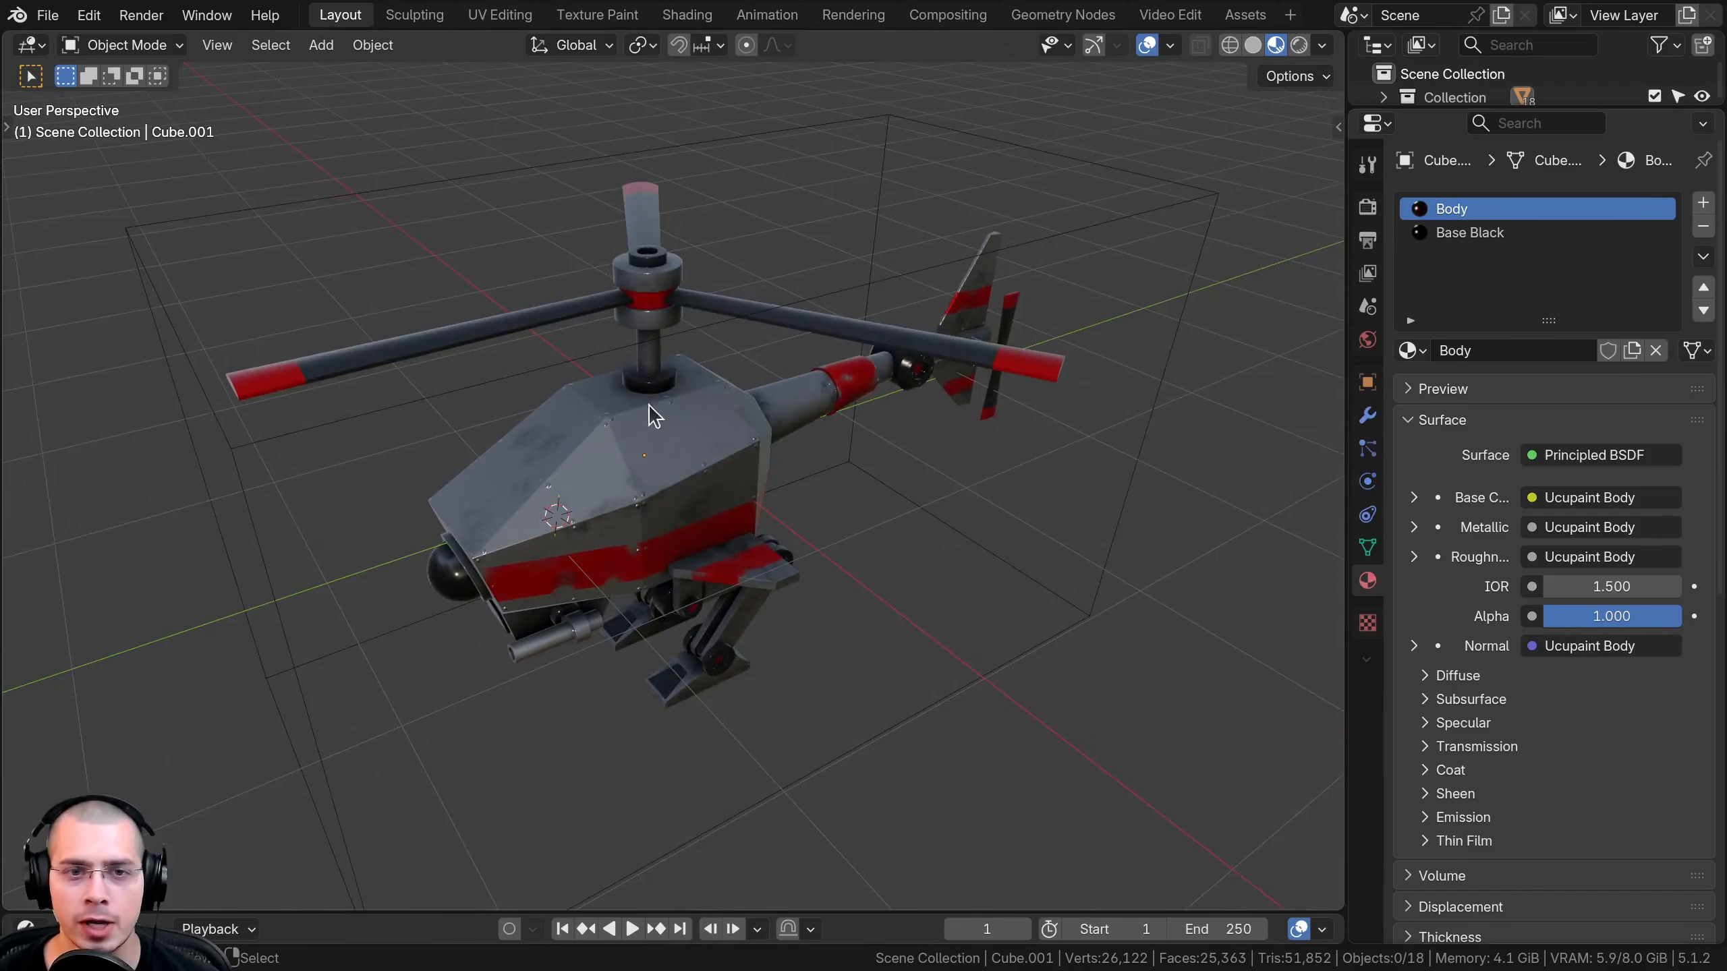
Switch to Blender, select the main rotor blades and show their modifiers in a widened properties editor
middle_drag(649, 407, 785, 432)
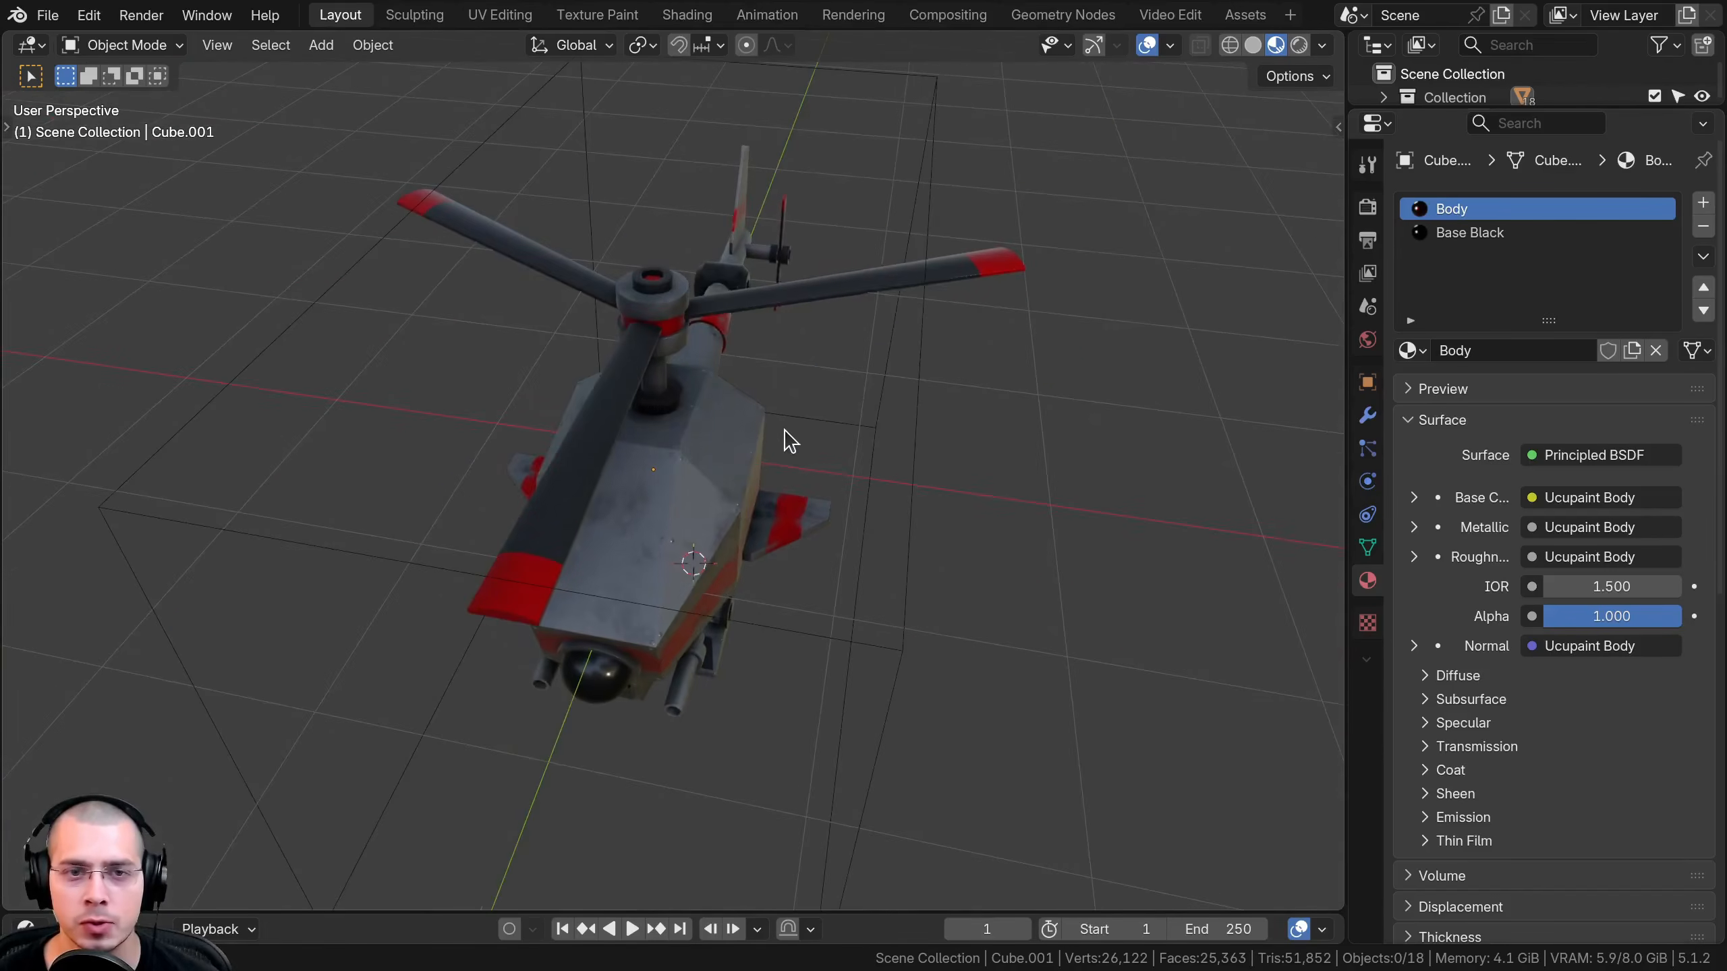
click(874, 296)
middle_drag(871, 294, 762, 424)
middle_drag(615, 468, 1292, 519)
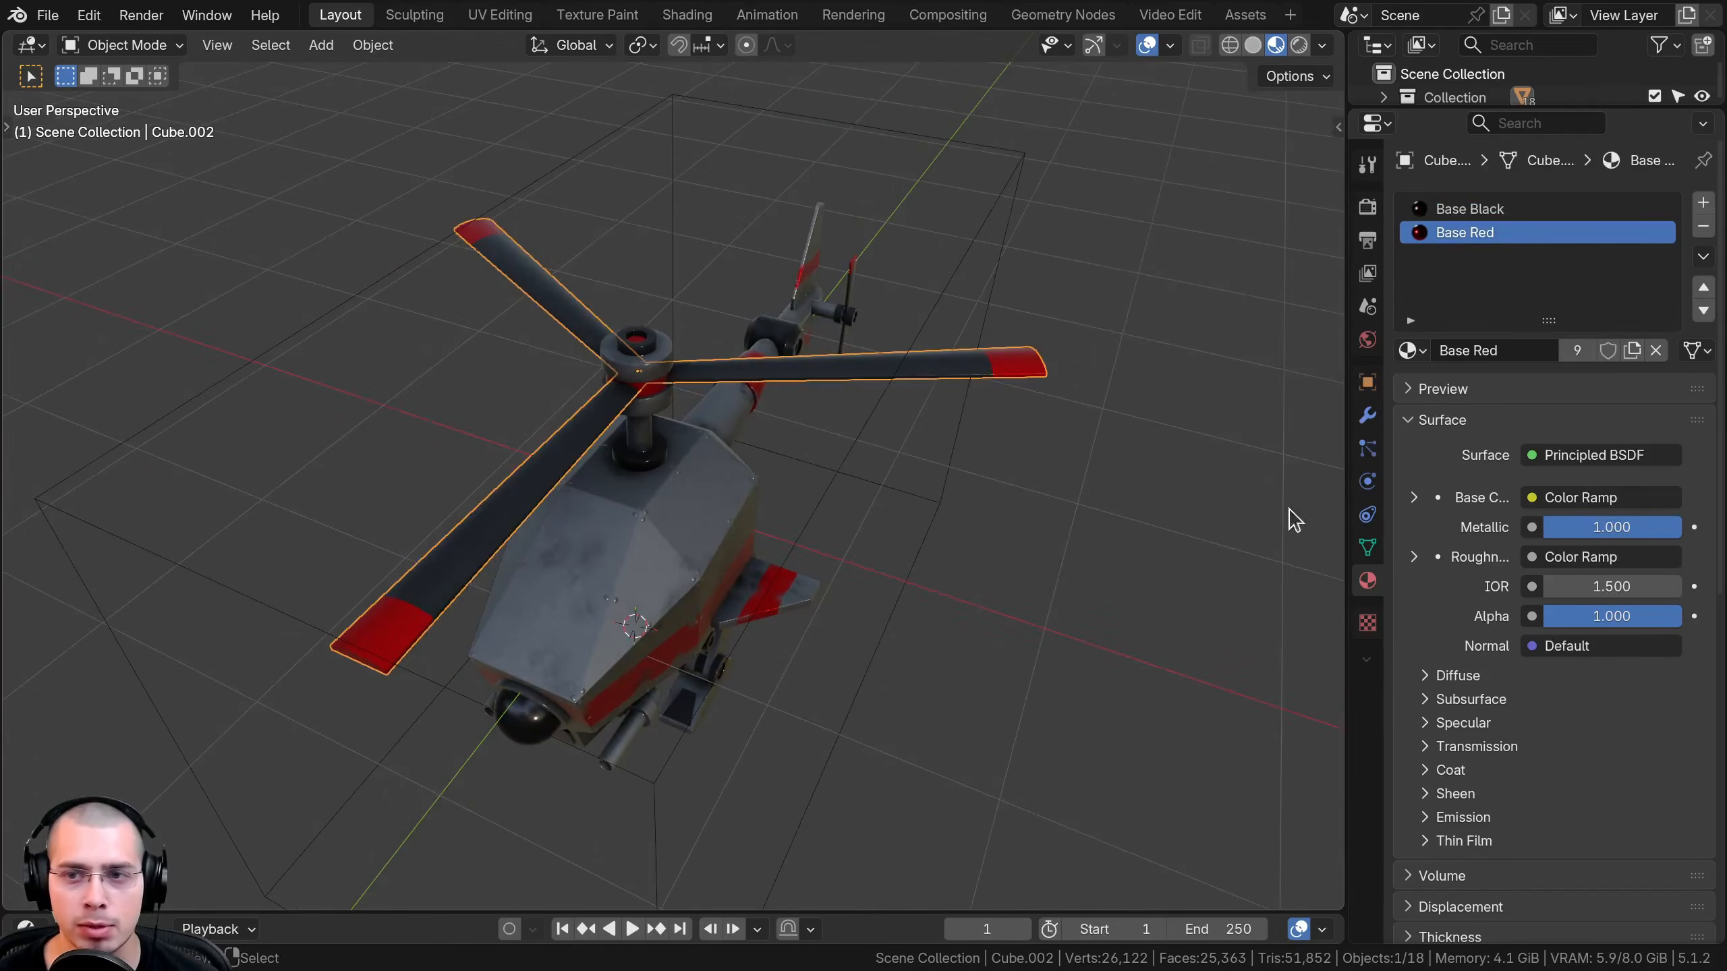
click(1367, 418)
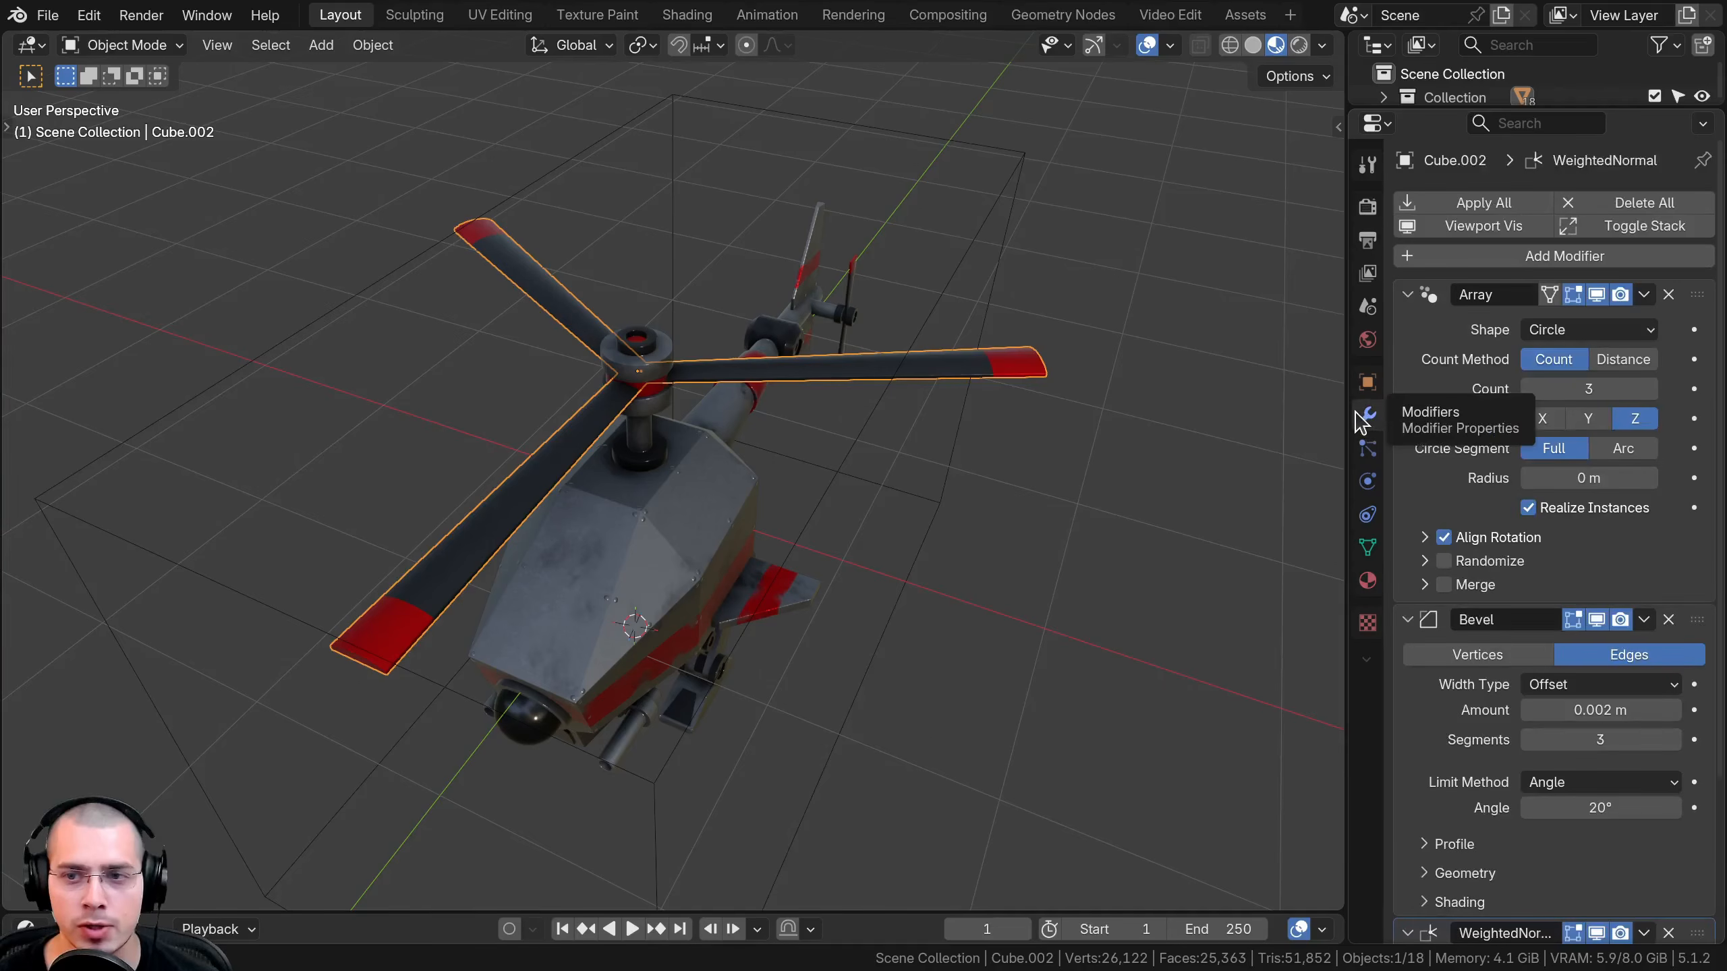
drag(1347, 418, 1244, 435)
Try moving the main rotor blades freely and pick the red hub cylinder to compare the separate parts
middle_drag(534, 245, 570, 352)
middle_drag(653, 442, 565, 345)
scroll(630, 375, up, 1)
scroll(597, 373, up, 1)
right_click(639, 449)
right_click(786, 515)
key(g)
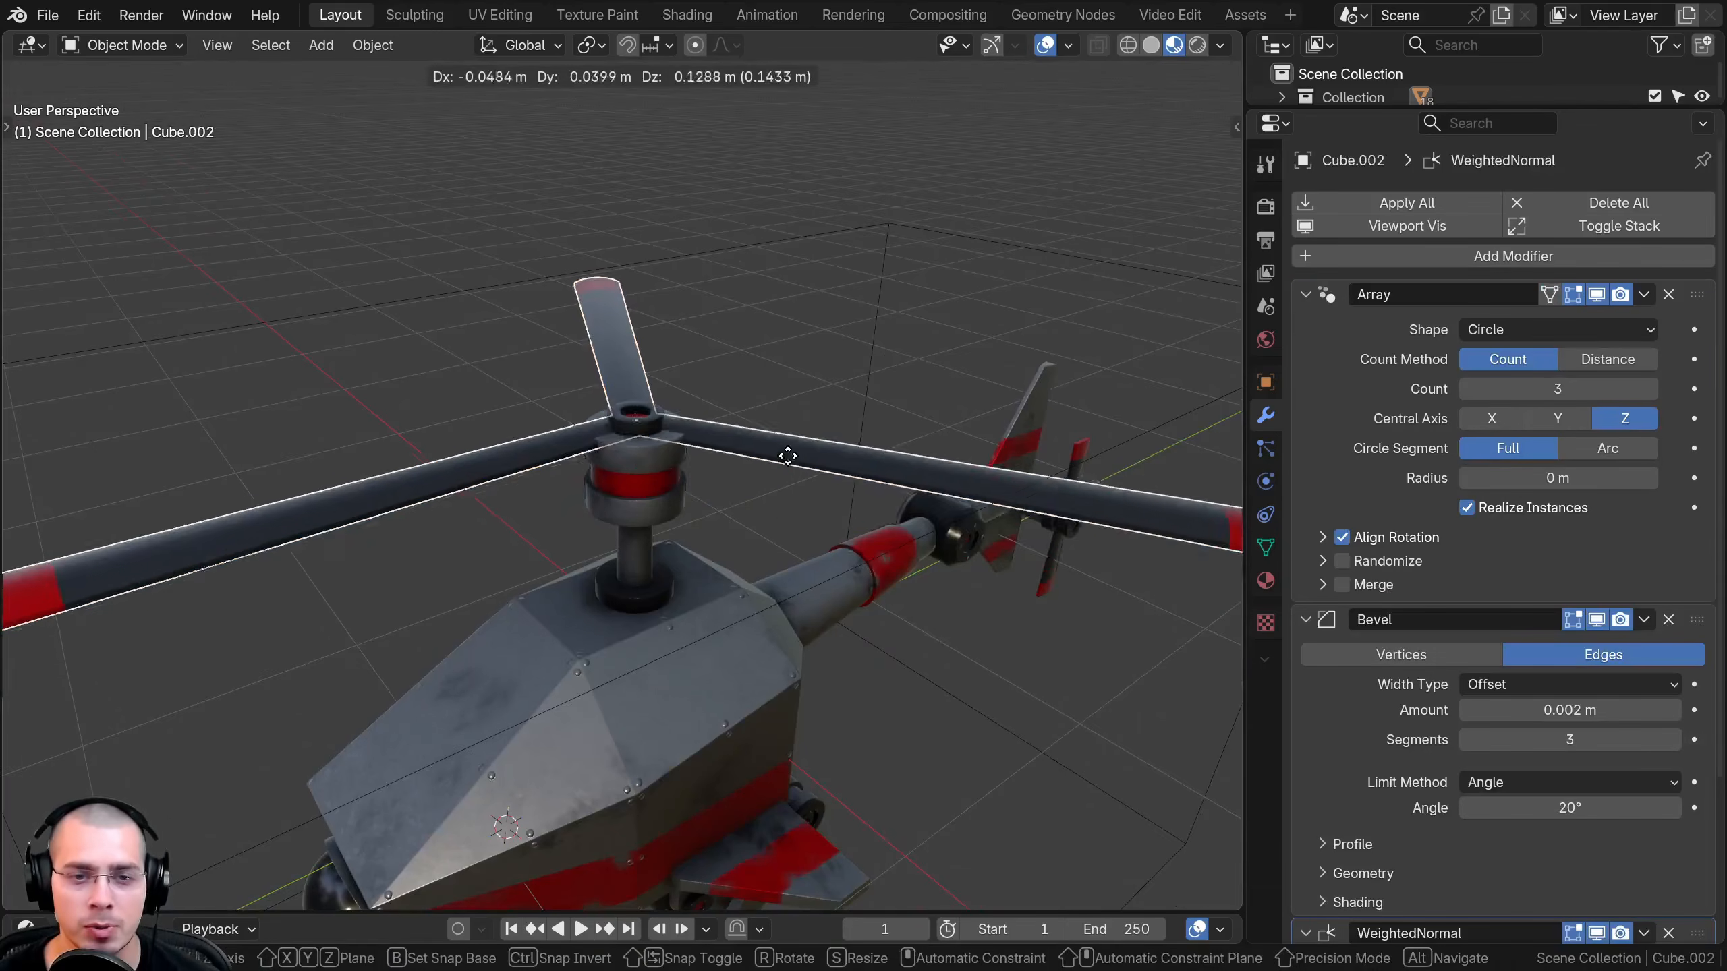
right_click(787, 455)
middle_drag(768, 480, 731, 530)
scroll(612, 476, up, 4)
right_click(609, 480)
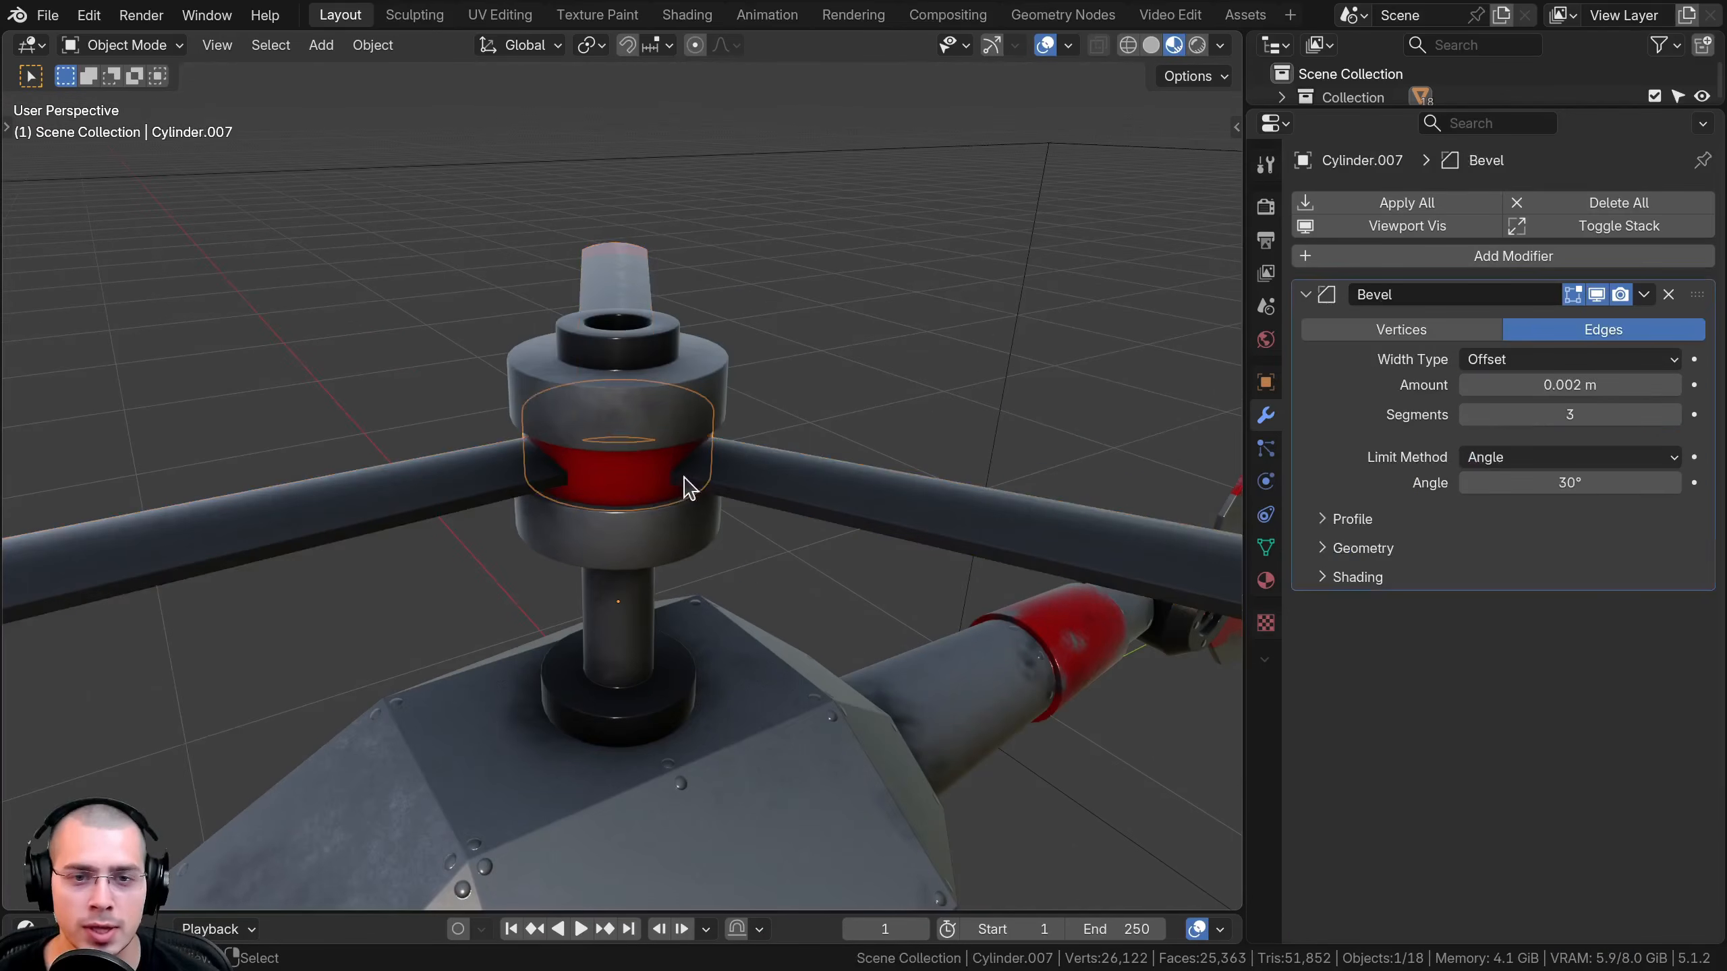
right_click(684, 475)
scroll(693, 484, down, 1)
scroll(707, 510, down, 1)
key(g)
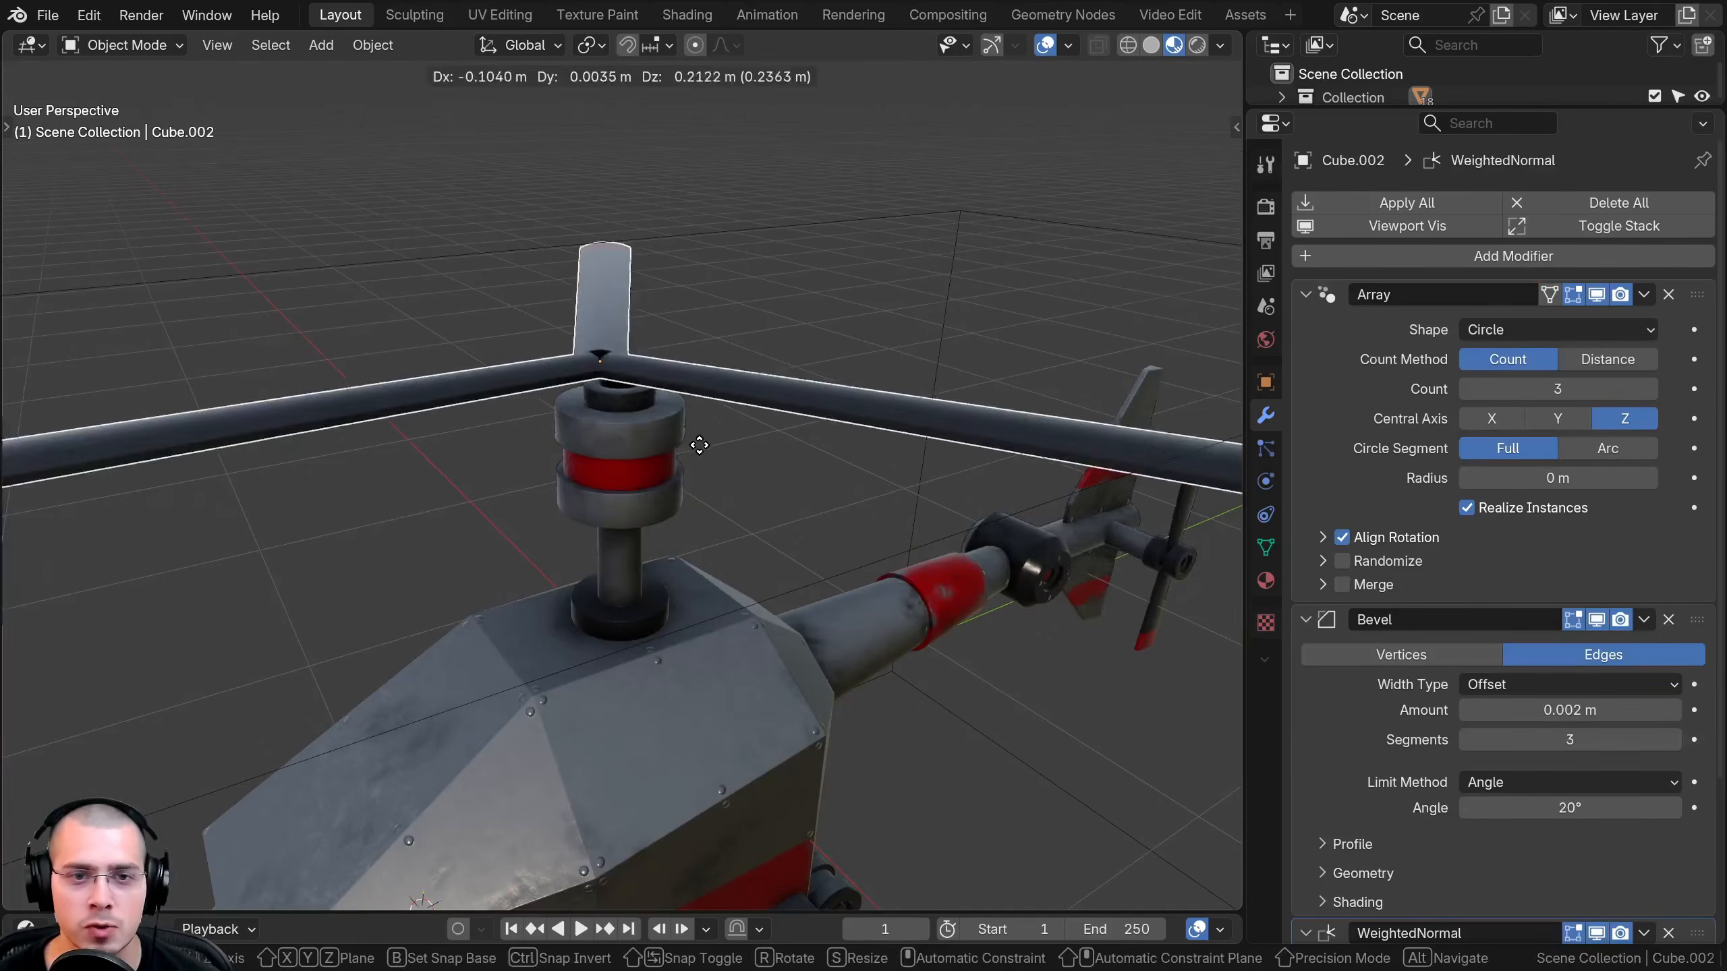
right_click(702, 448)
Apply the Array modifier on the main rotor blades
scroll(703, 490, down, 3)
middle_drag(701, 511, 709, 534)
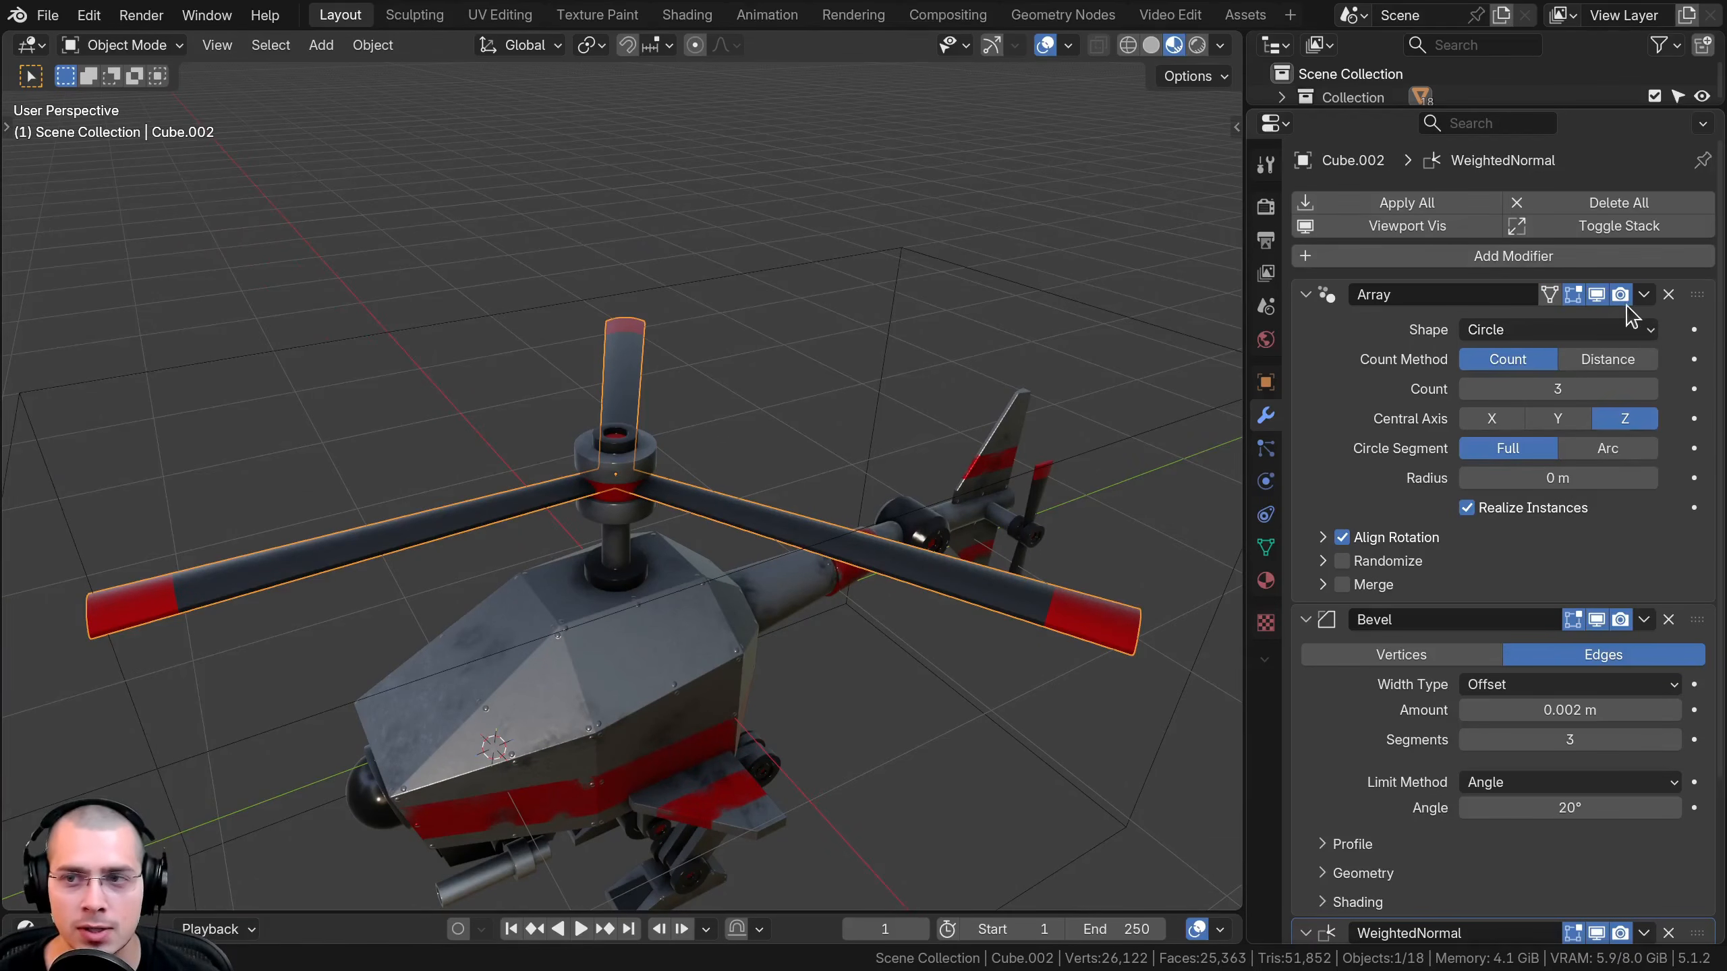
click(1643, 294)
click(1577, 330)
Join the red hub cylinder into the main rotor blades object
scroll(624, 547, up, 2)
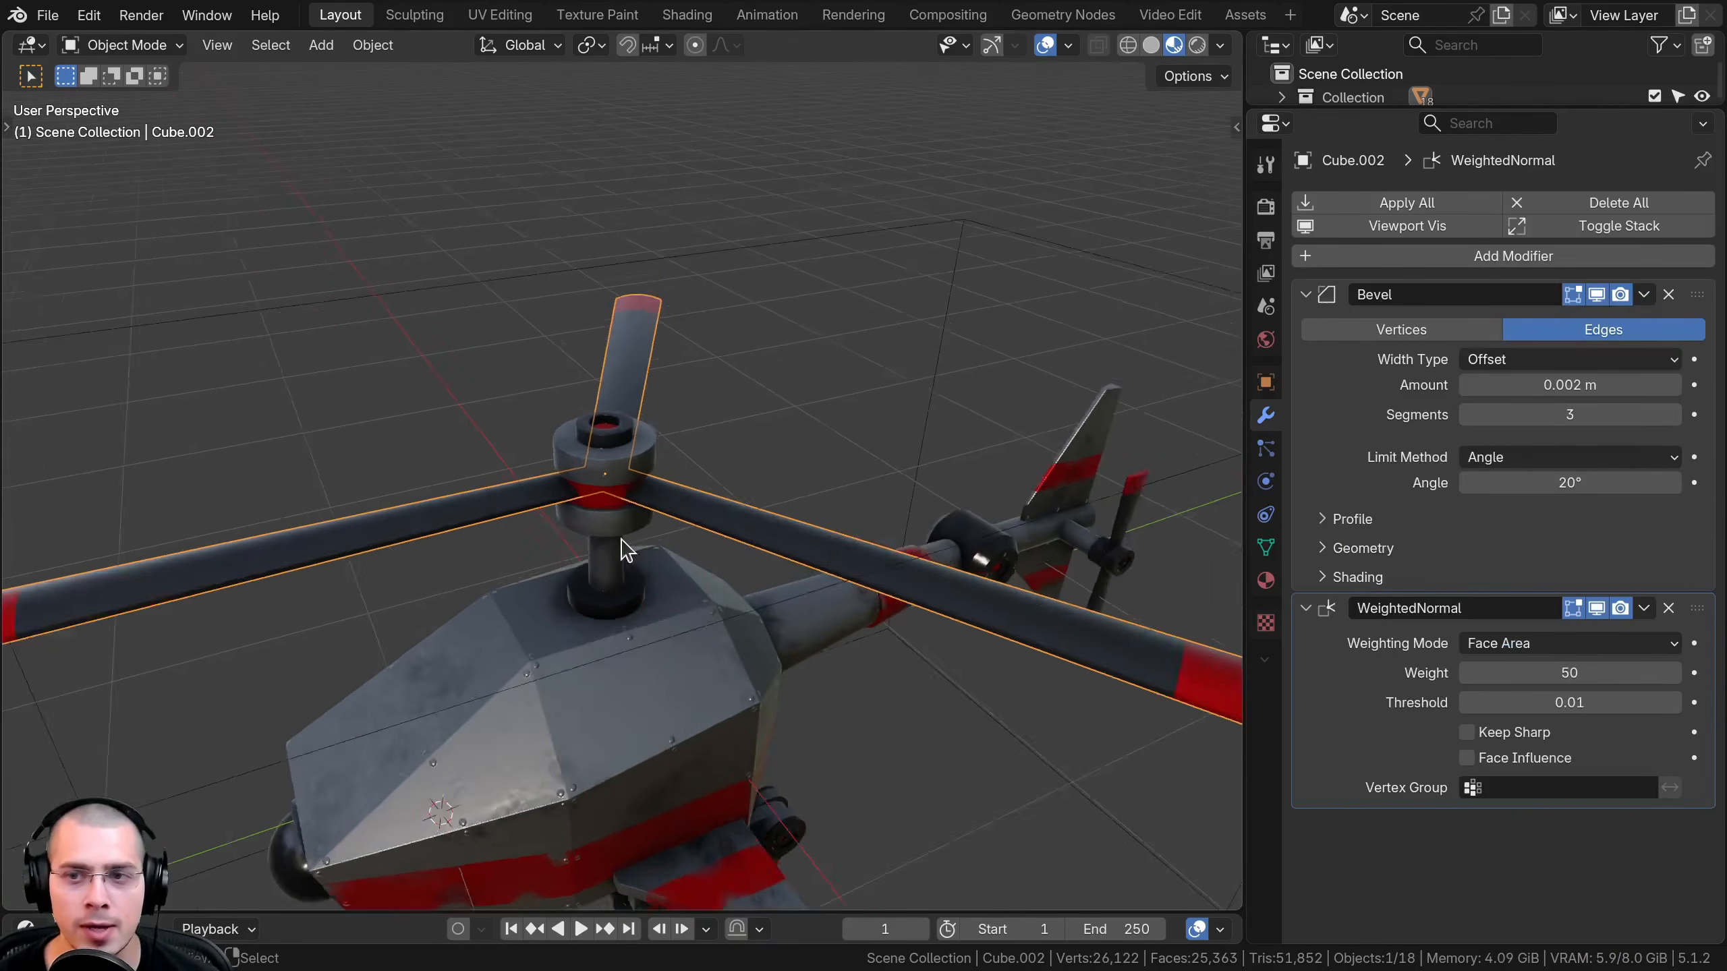
scroll(567, 518, up, 4)
click(577, 528)
key(g)
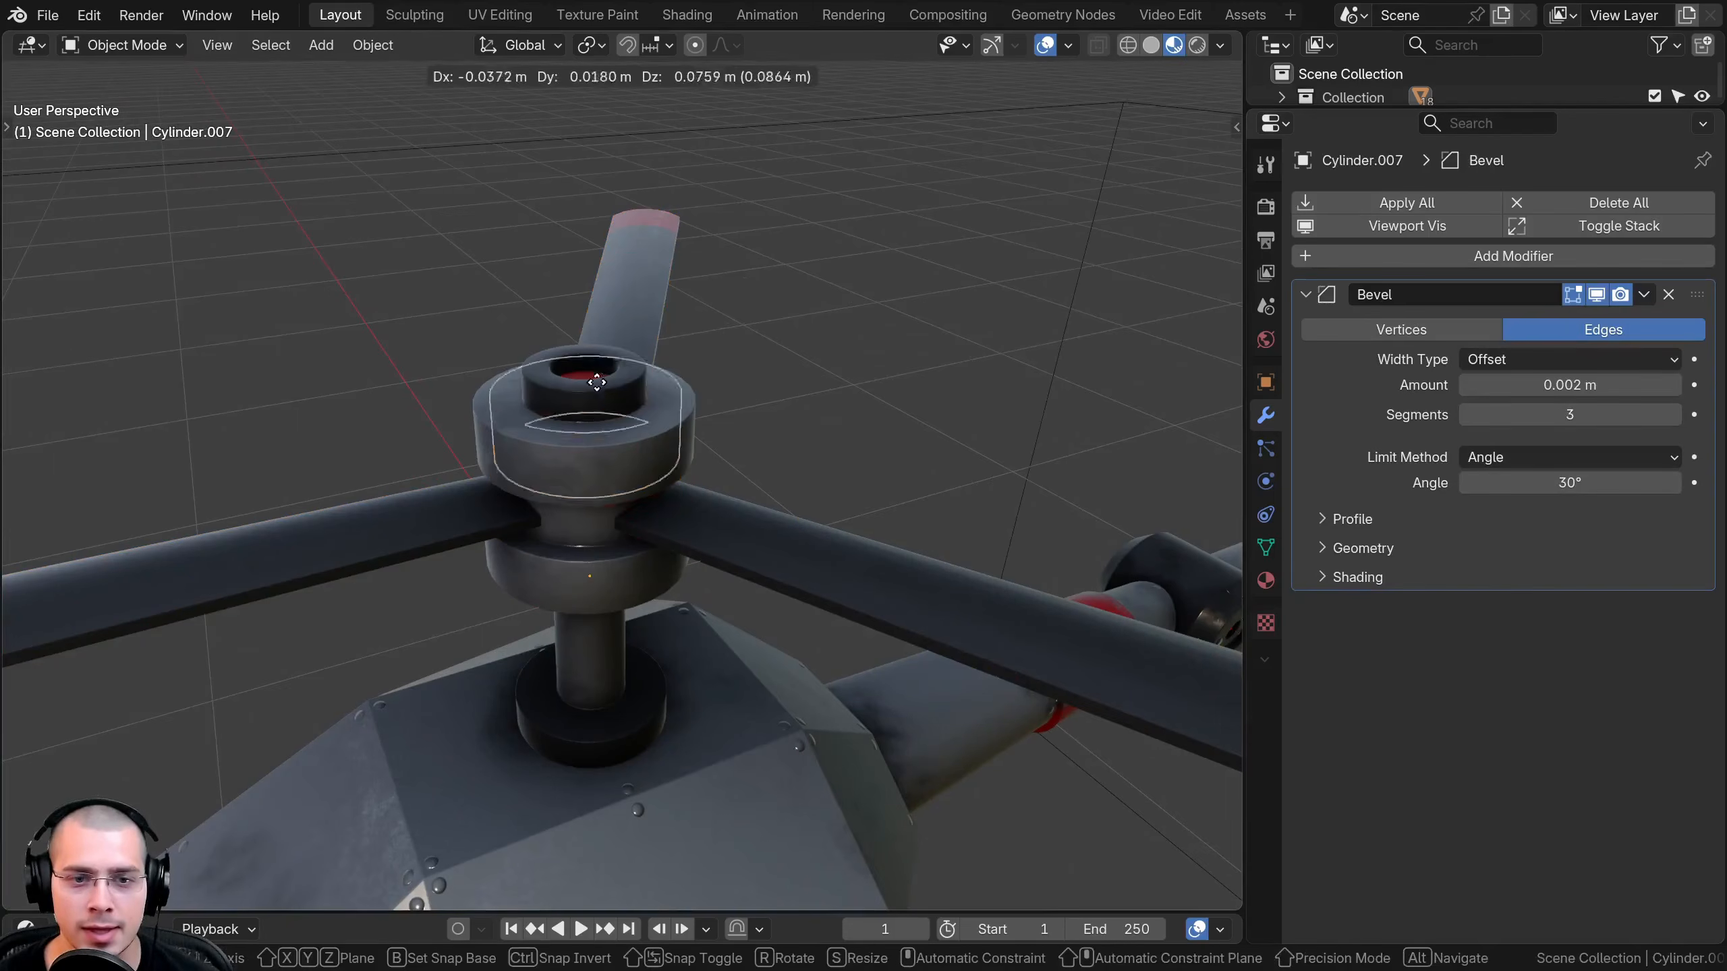
right_click(876, 526)
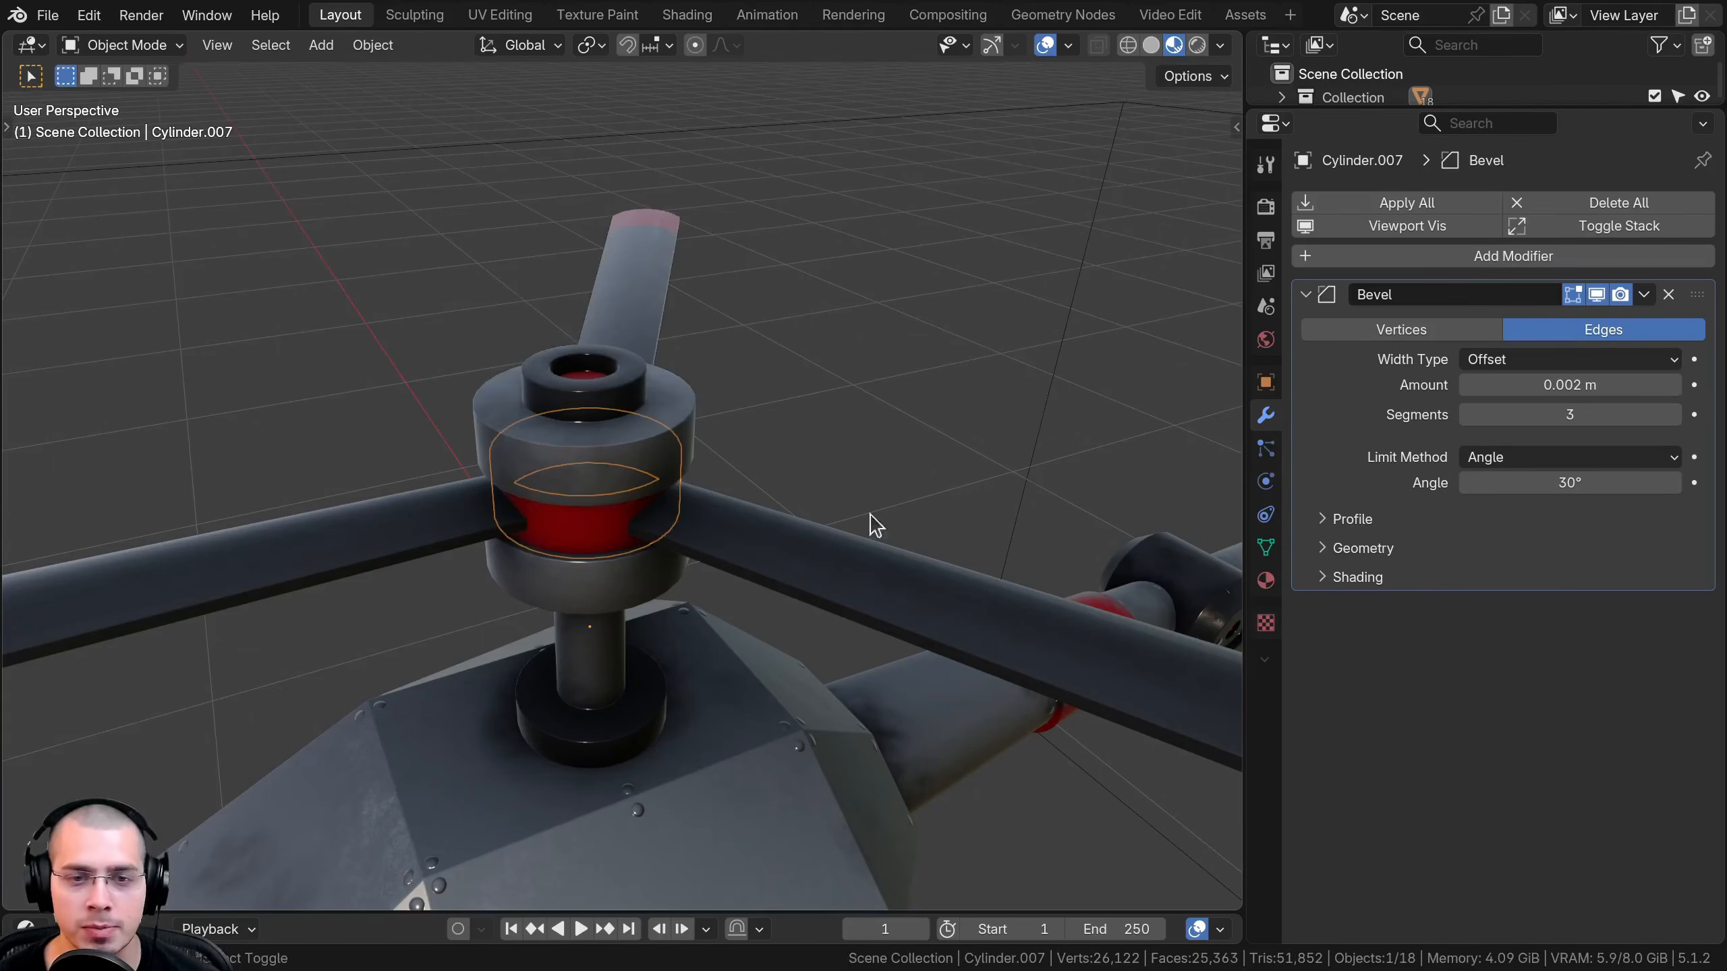
shift+click(772, 549)
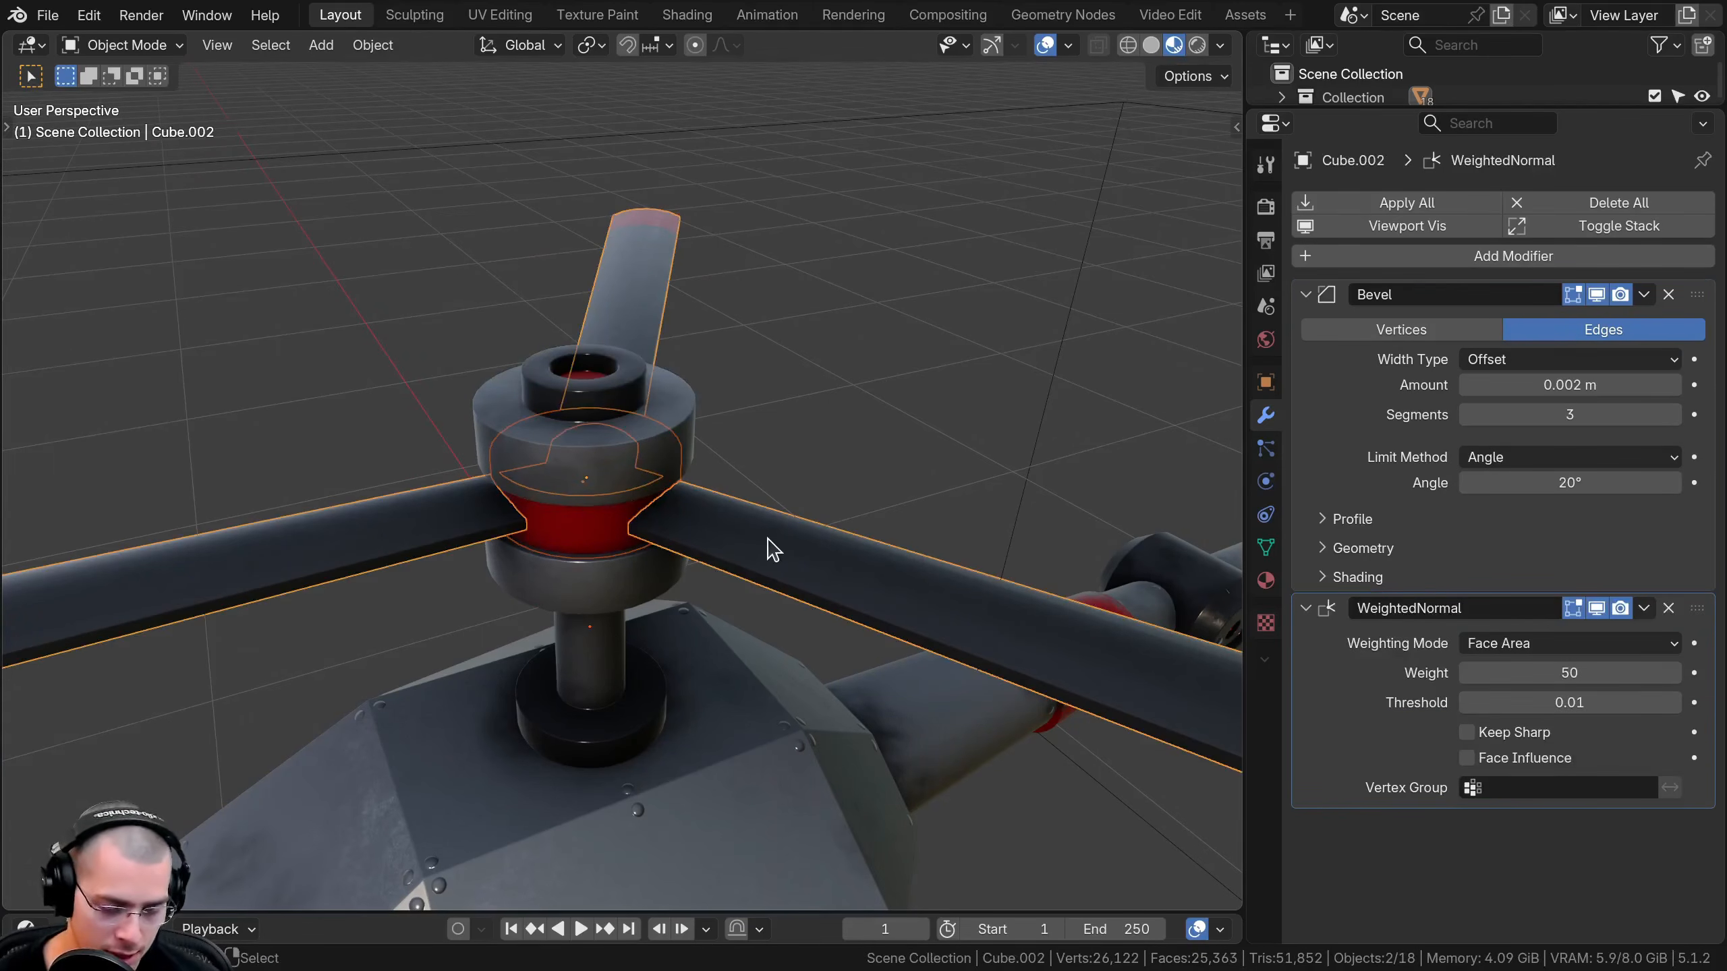
scroll(773, 550, down, 6)
Try rotating the joined main rotor about the global Z axis
key(r)
key(z)
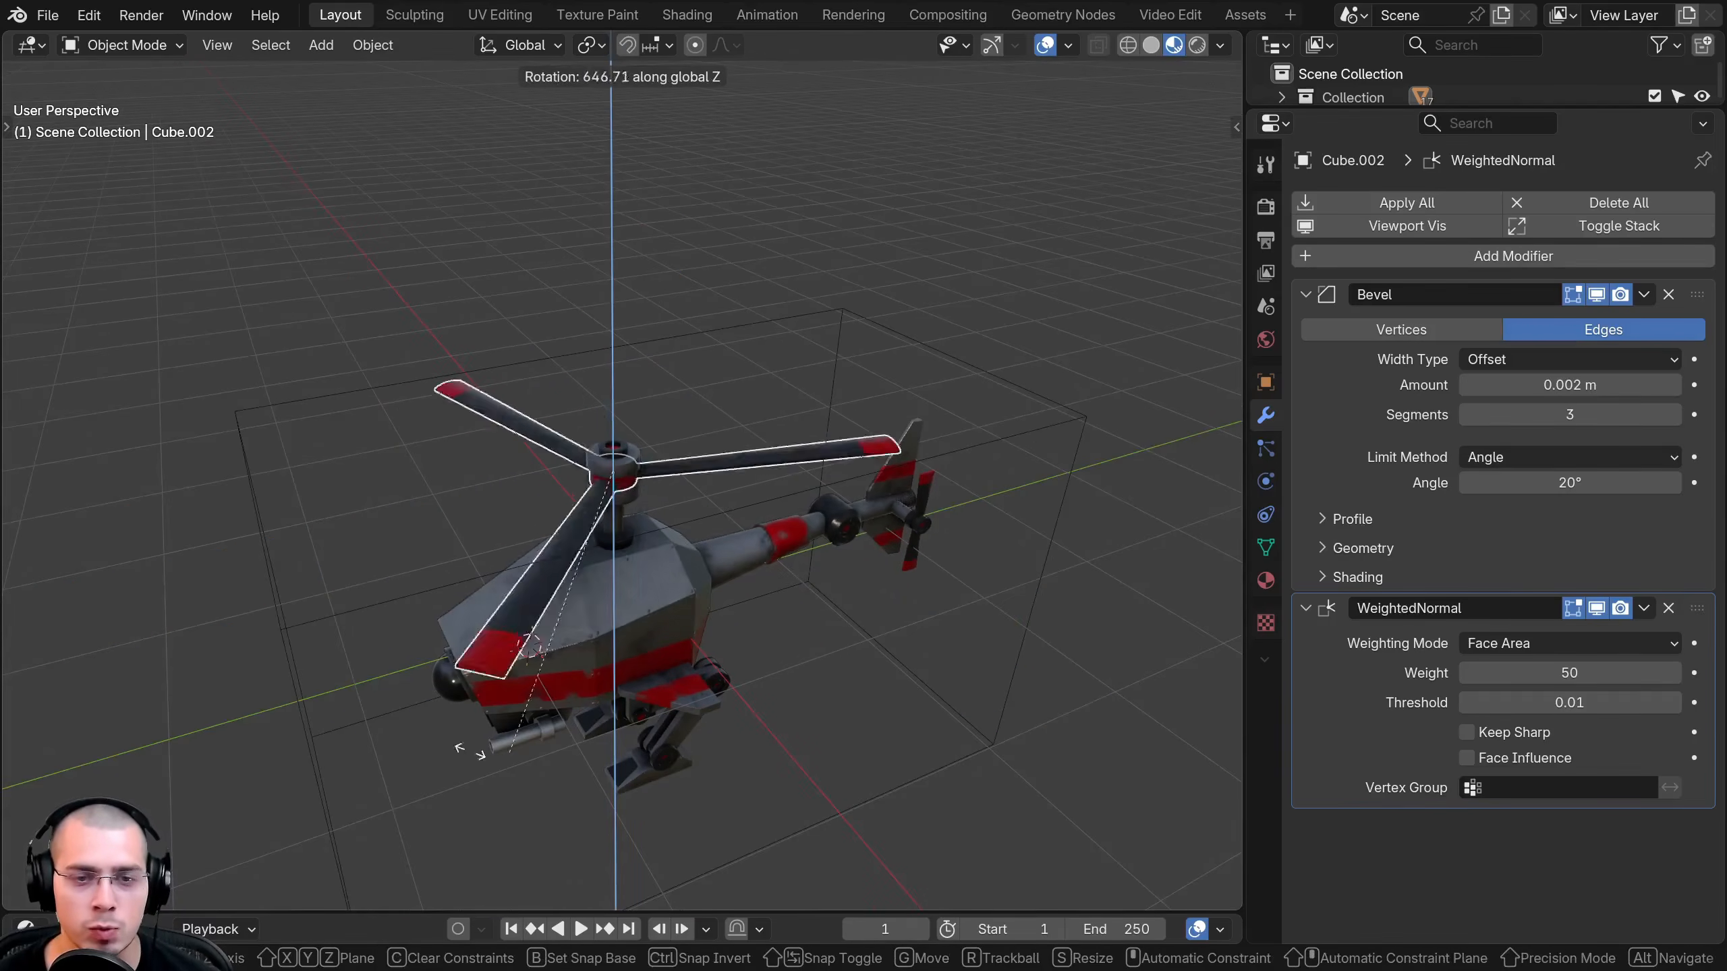
right_click(896, 703)
middle_drag(895, 702, 995, 625)
key(r)
key(z)
right_click(862, 383)
scroll(415, 480, up, 3)
middle_drag(428, 463, 687, 411)
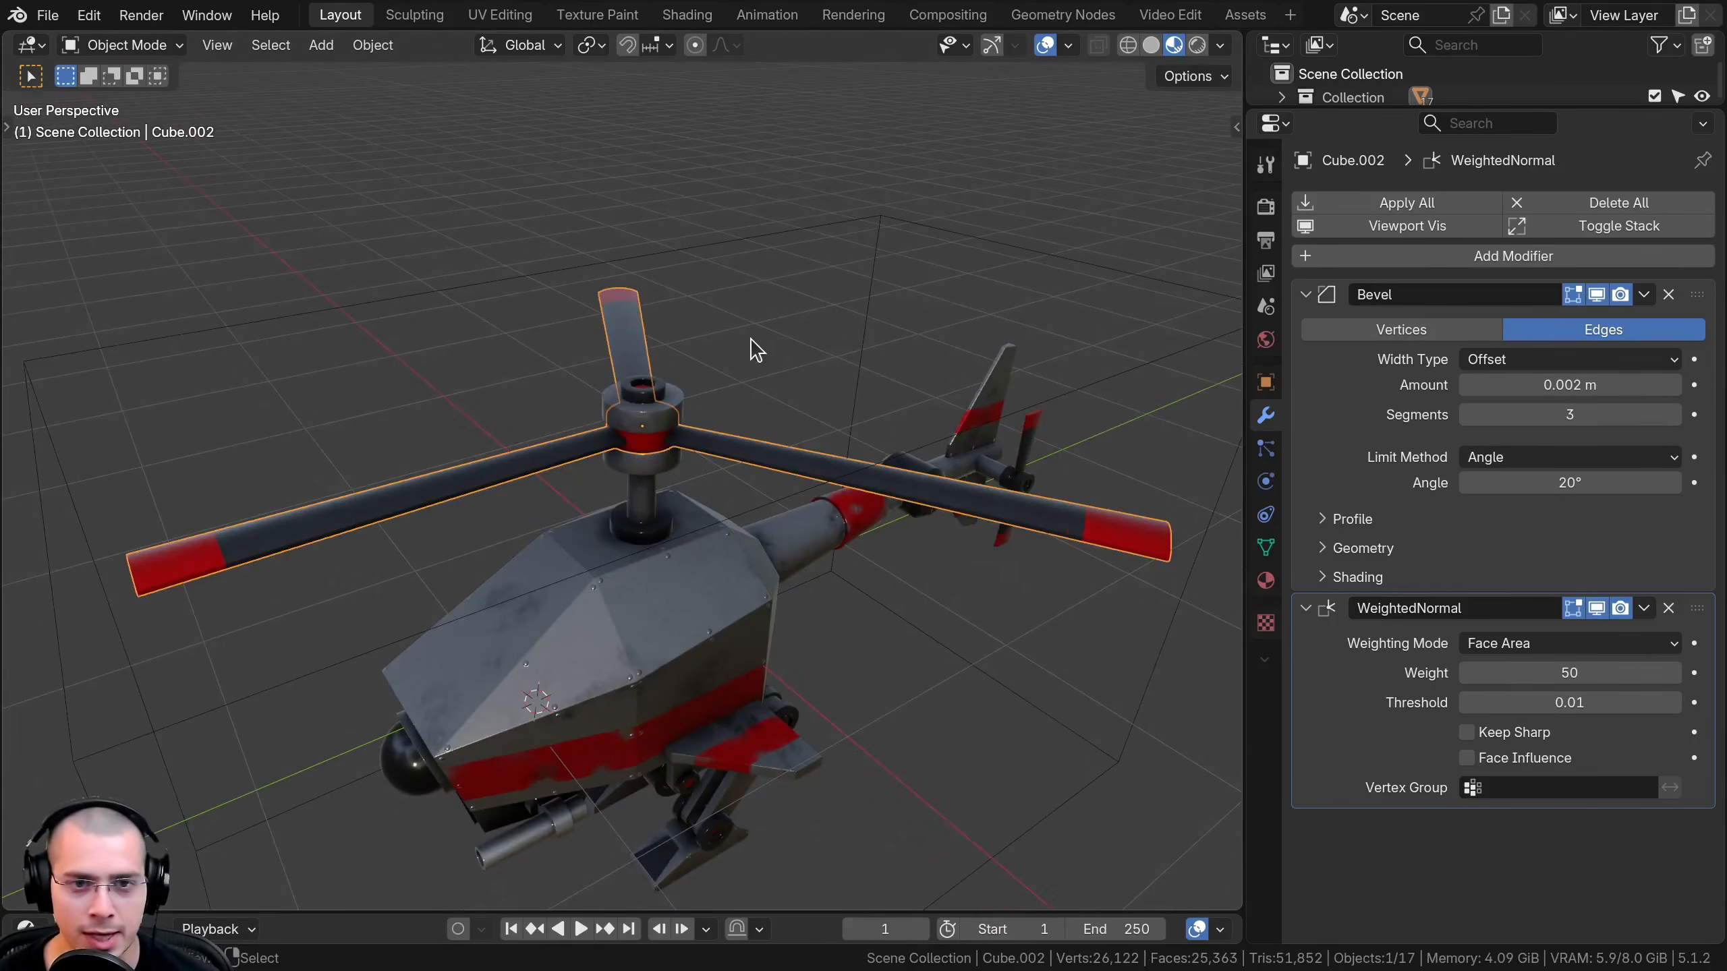
Hide the main rotor blades and the rotor mast cylinder on top of the body
key(h)
scroll(709, 397, up, 5)
click(672, 403)
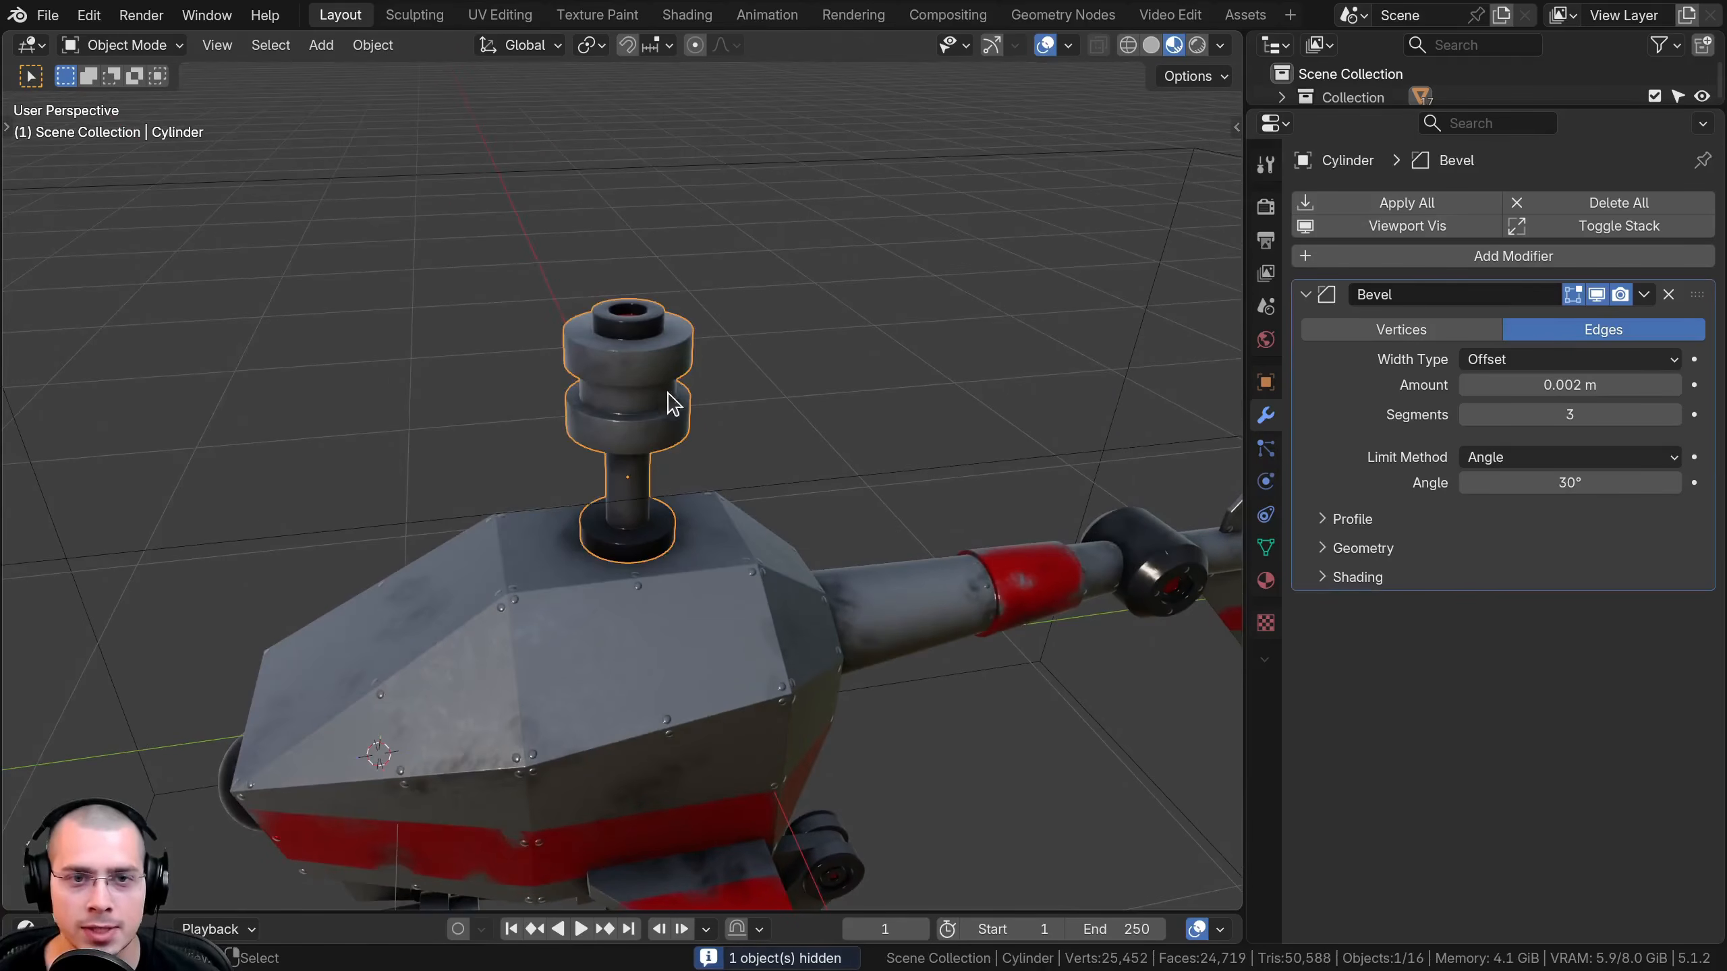
middle_drag(696, 567, 656, 316)
middle_drag(615, 503, 685, 470)
key(h)
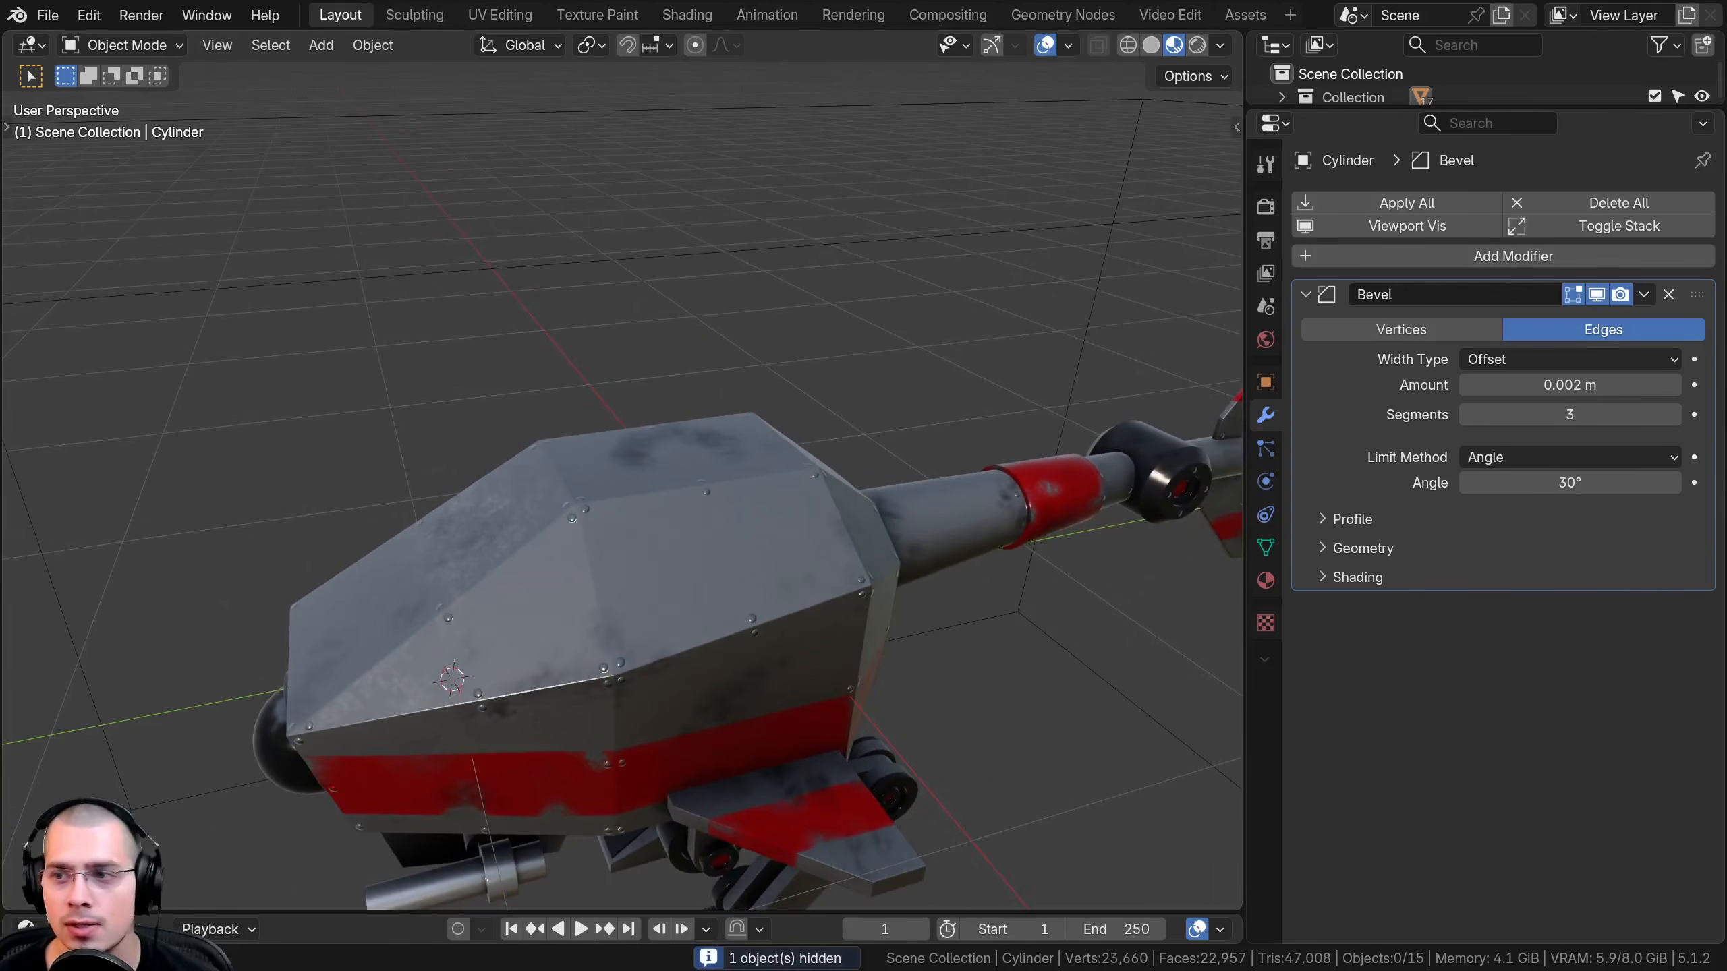
Try rotating the helicopter's main body about the global Z axis
click(822, 566)
middle_drag(822, 567, 858, 495)
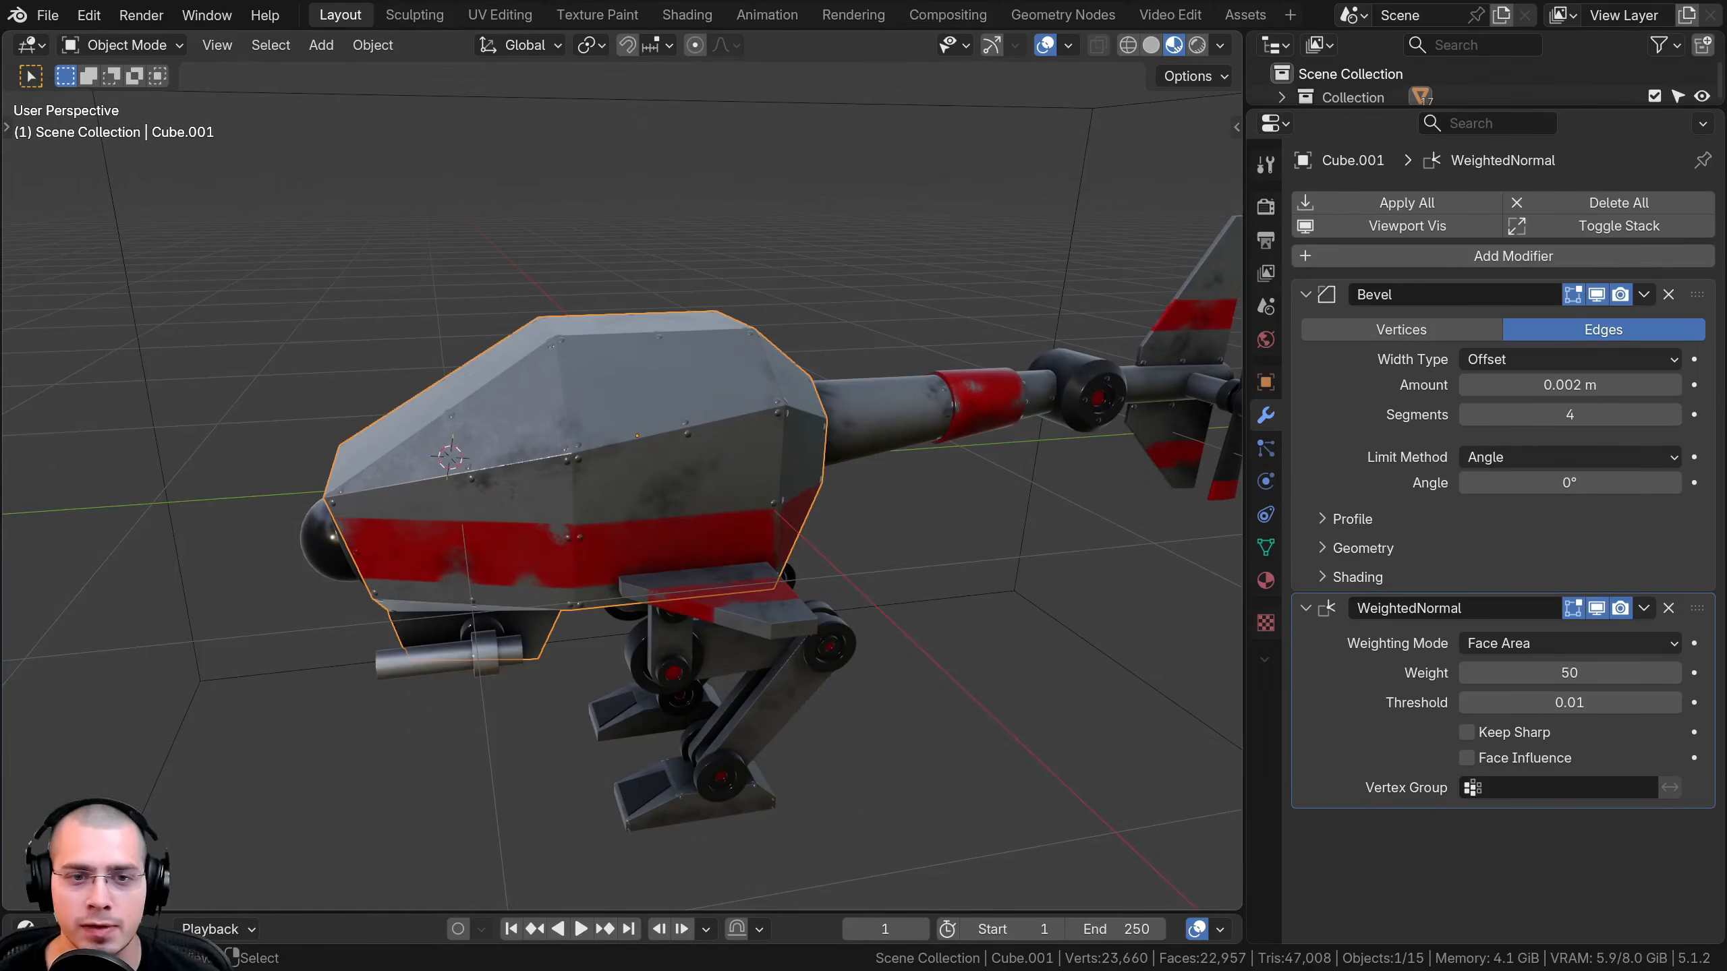
key(r)
key(z)
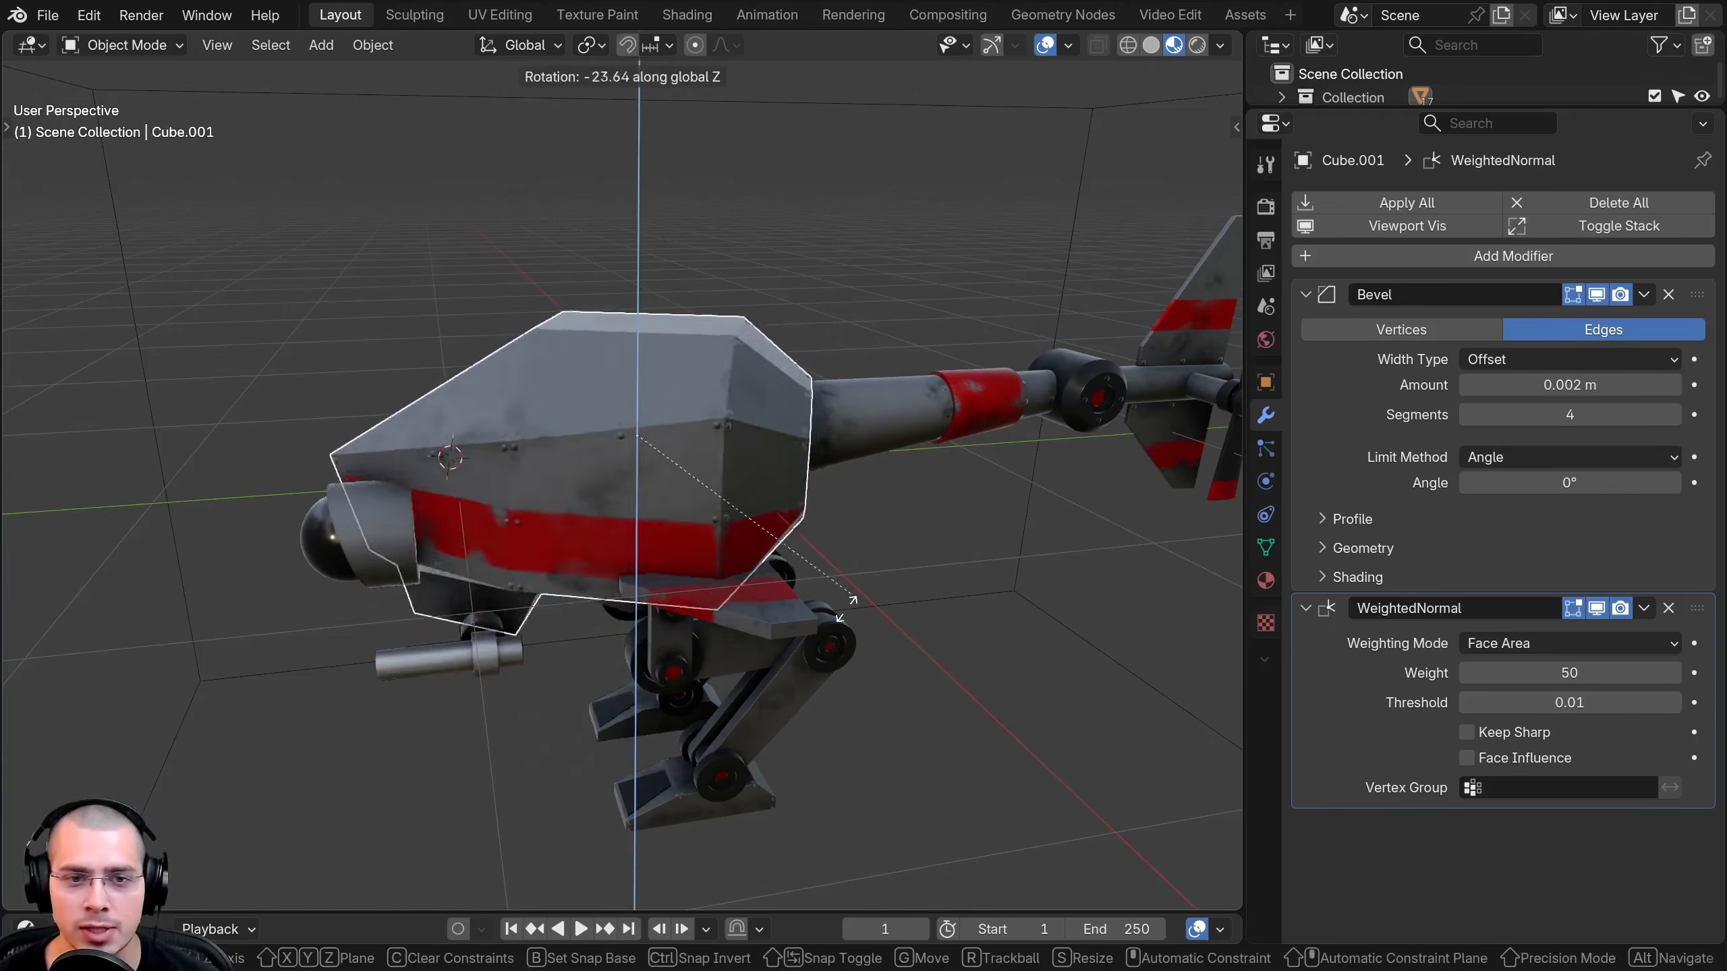
right_click(863, 560)
middle_drag(863, 559, 409, 367)
key(r)
key(z)
right_click(837, 548)
Snap the 3D cursor to the bottom face of the round base cylinder beneath the body
click(666, 451)
middle_drag(676, 472, 620, 487)
key(Tab)
click(542, 539)
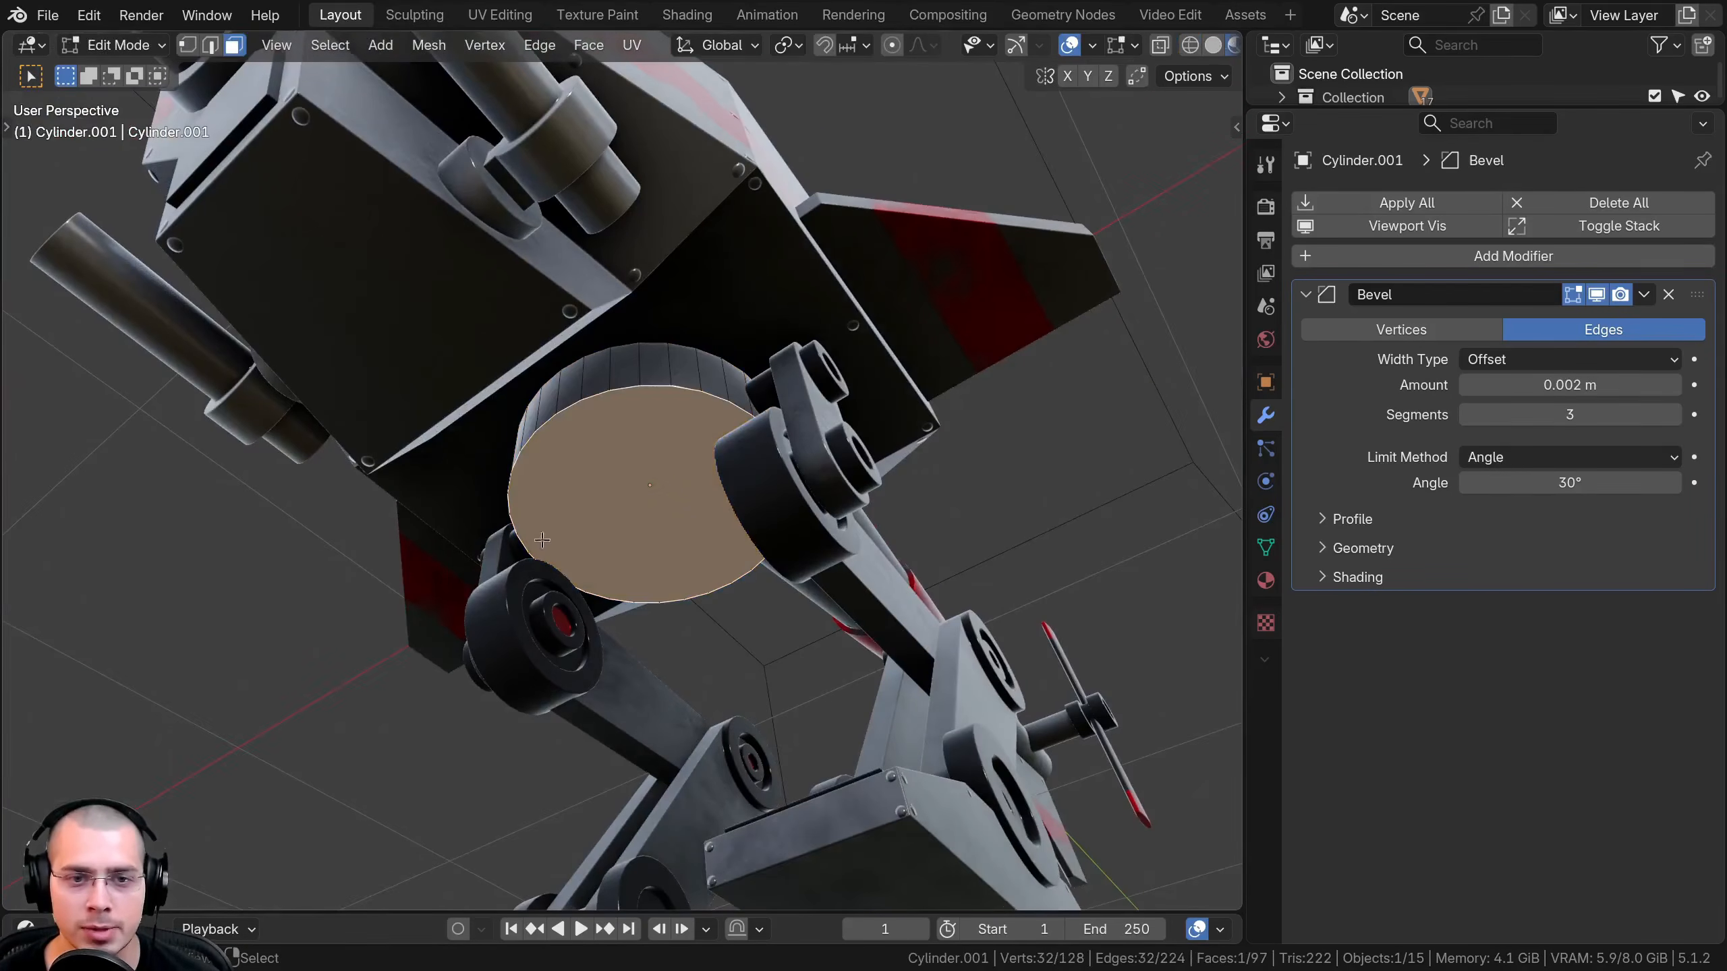
middle_drag(783, 418, 783, 433)
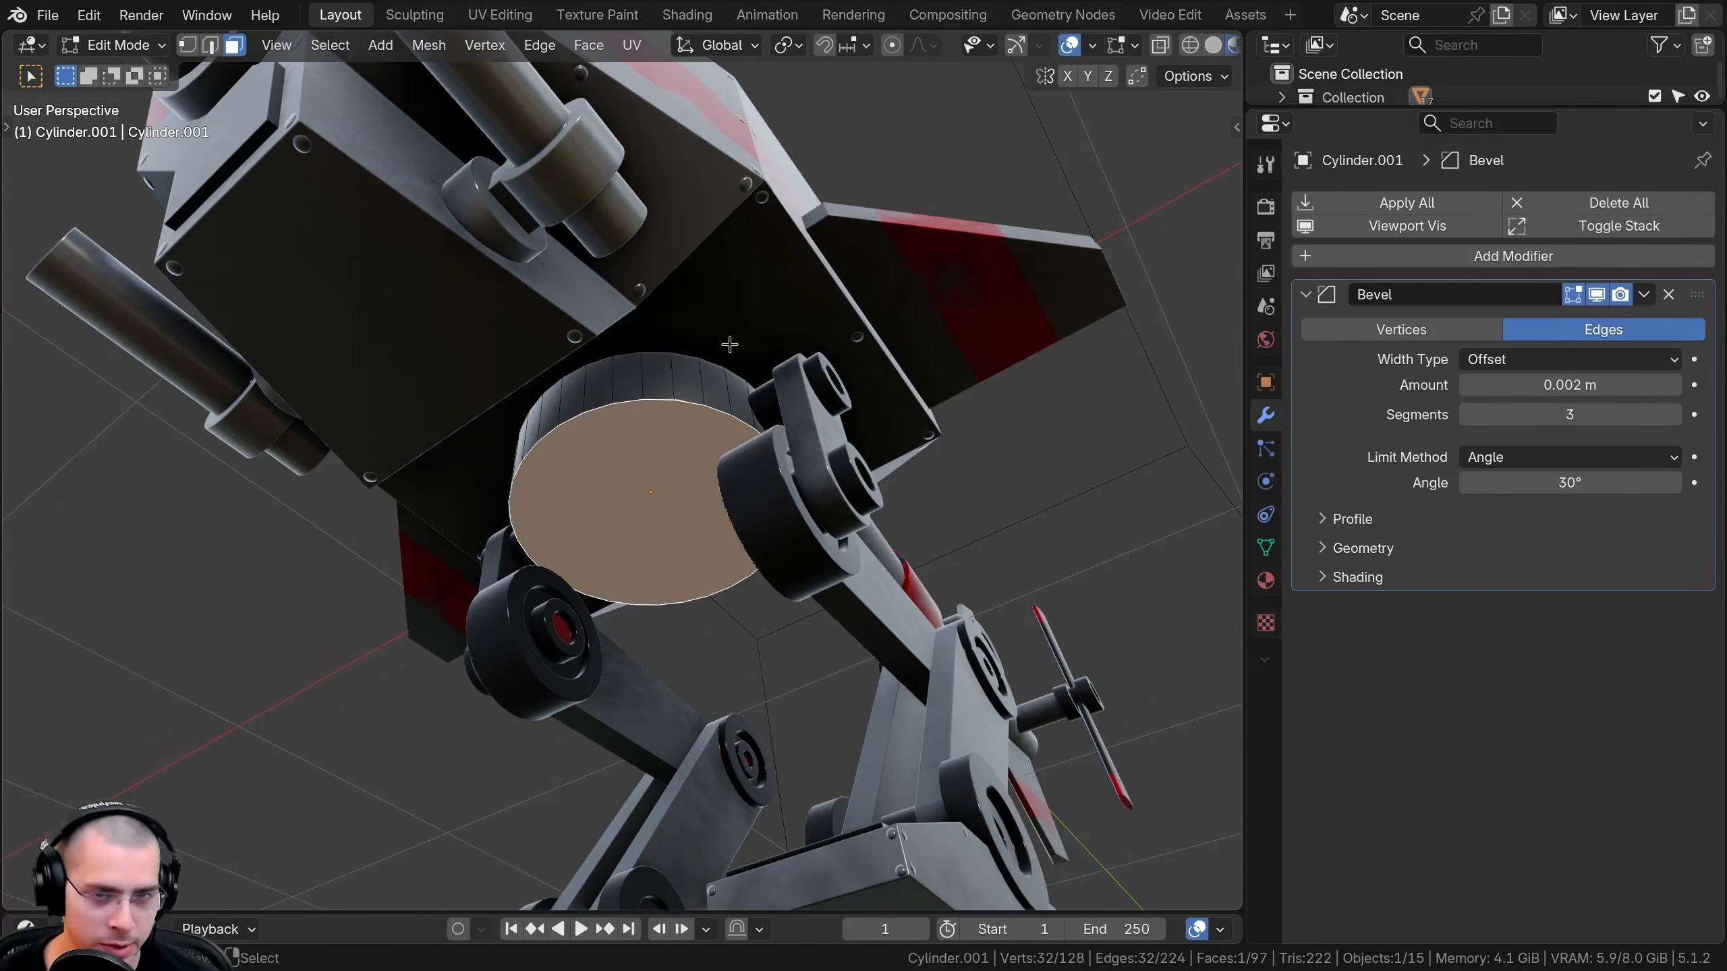
key(shift+s)
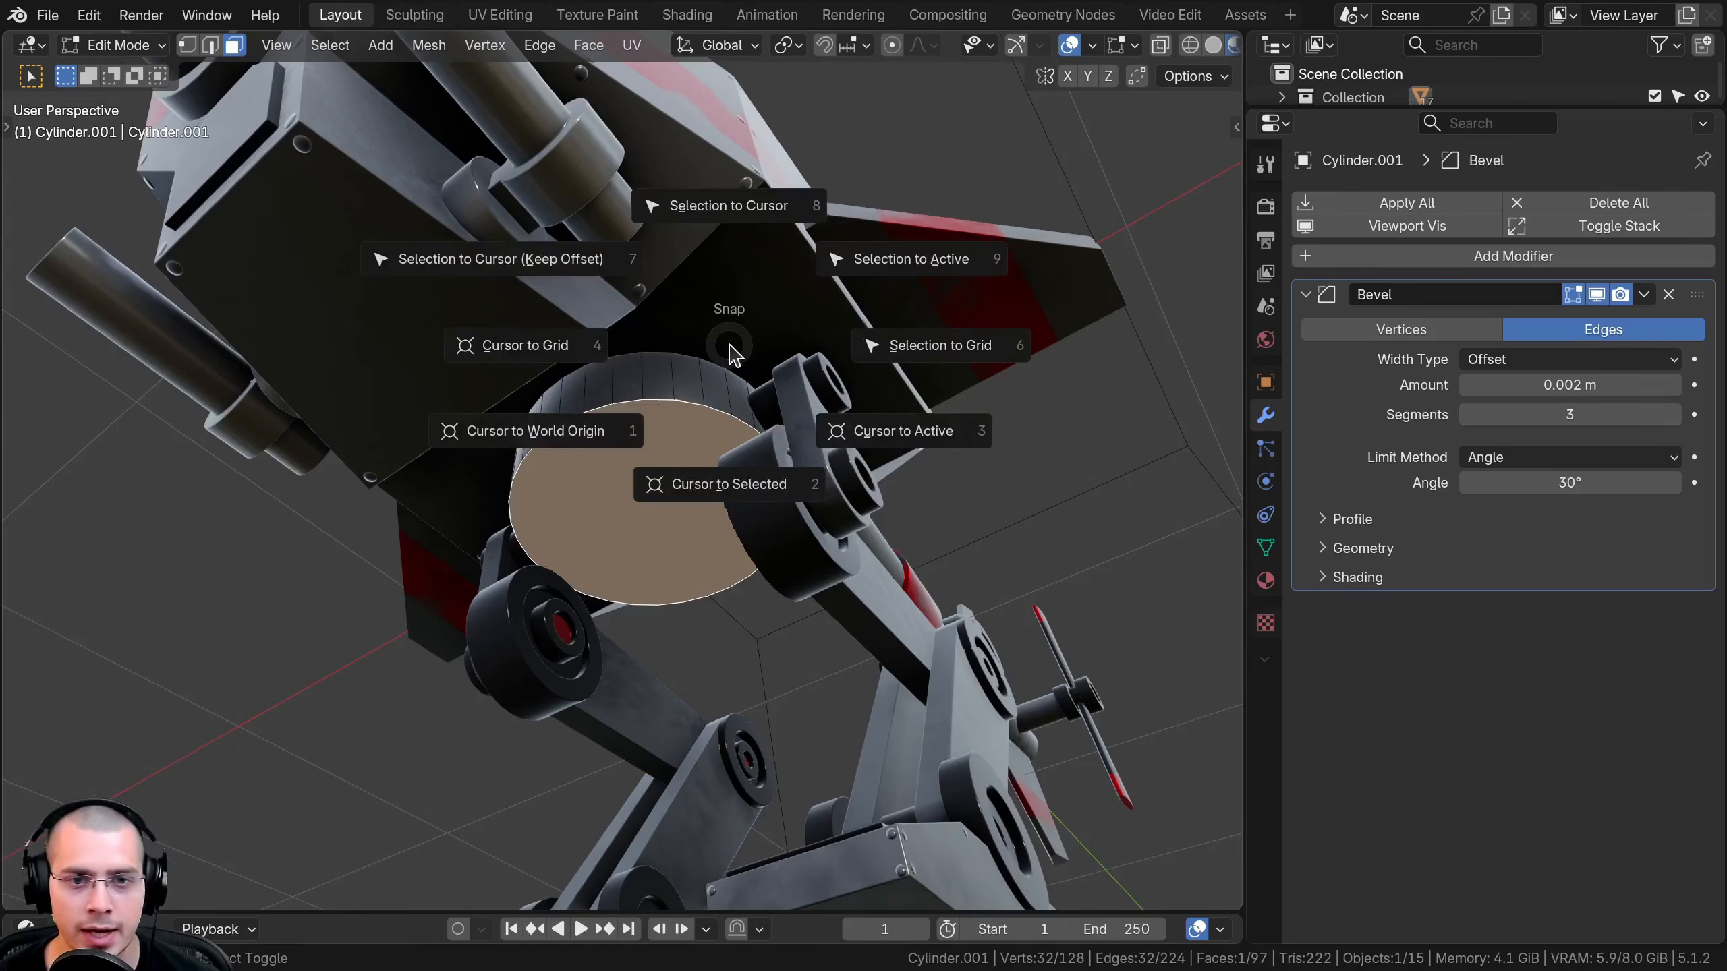
click(720, 499)
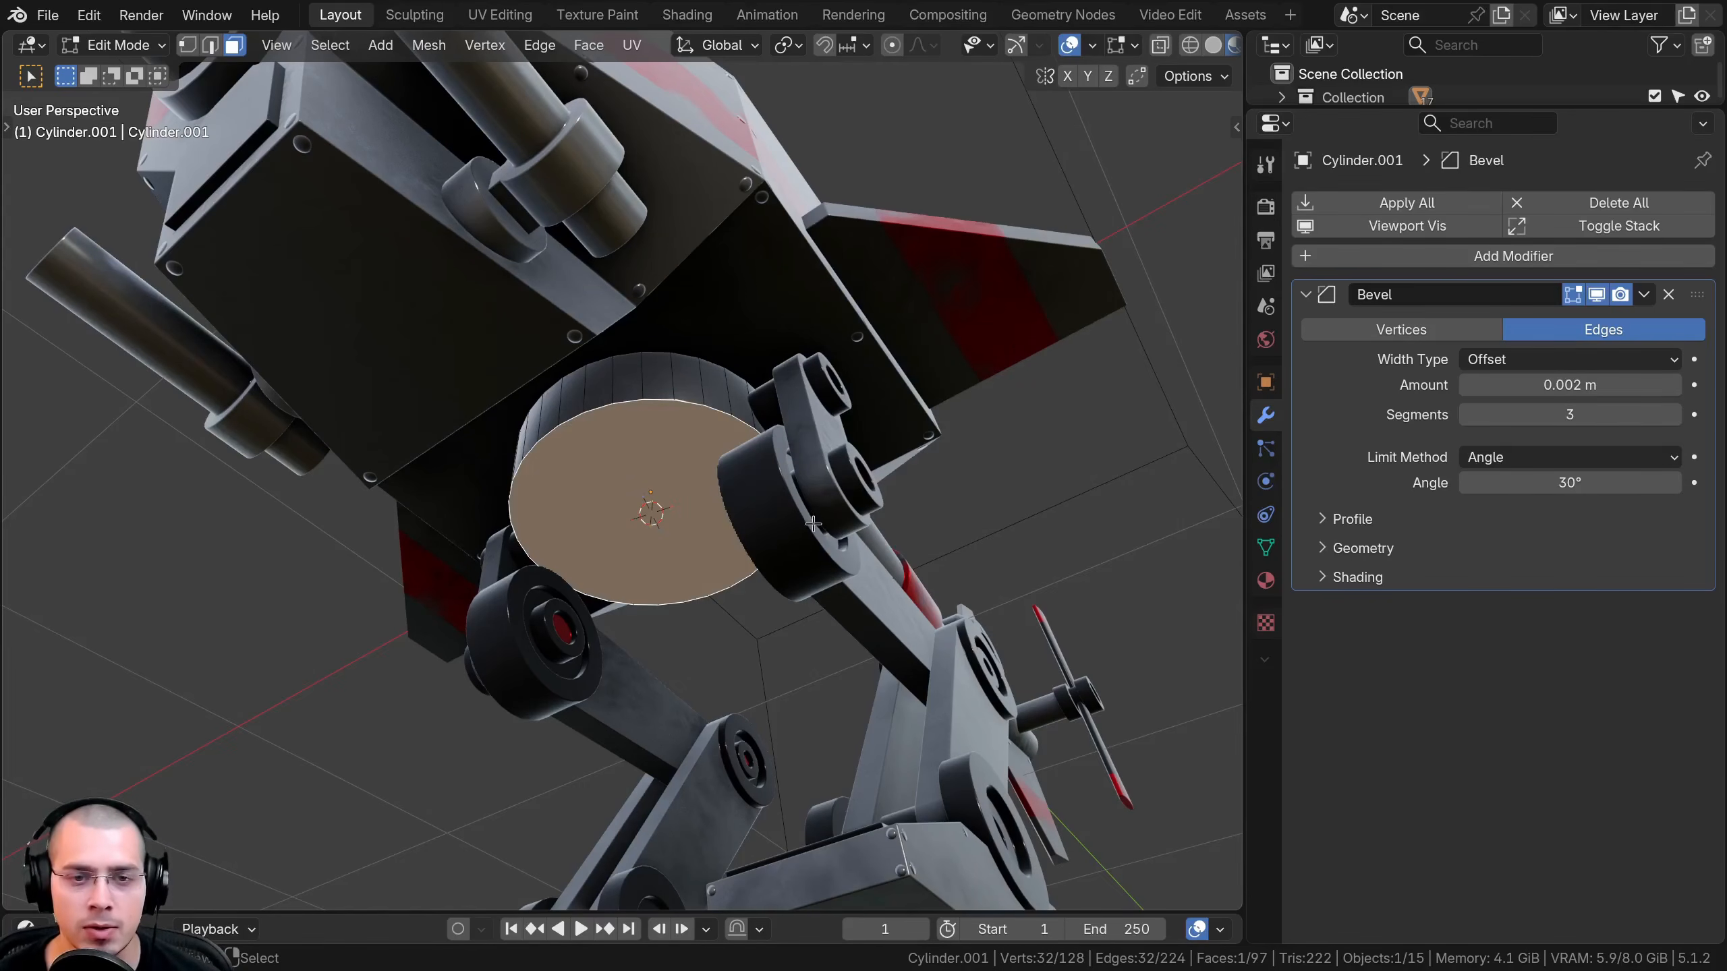
key(Tab)
Select the main body and inspect the Origin to 3D Cursor command's quick favorites option among the Set Origin choices
middle_drag(598, 578, 620, 510)
scroll(762, 563, up, 3)
scroll(757, 554, down, 4)
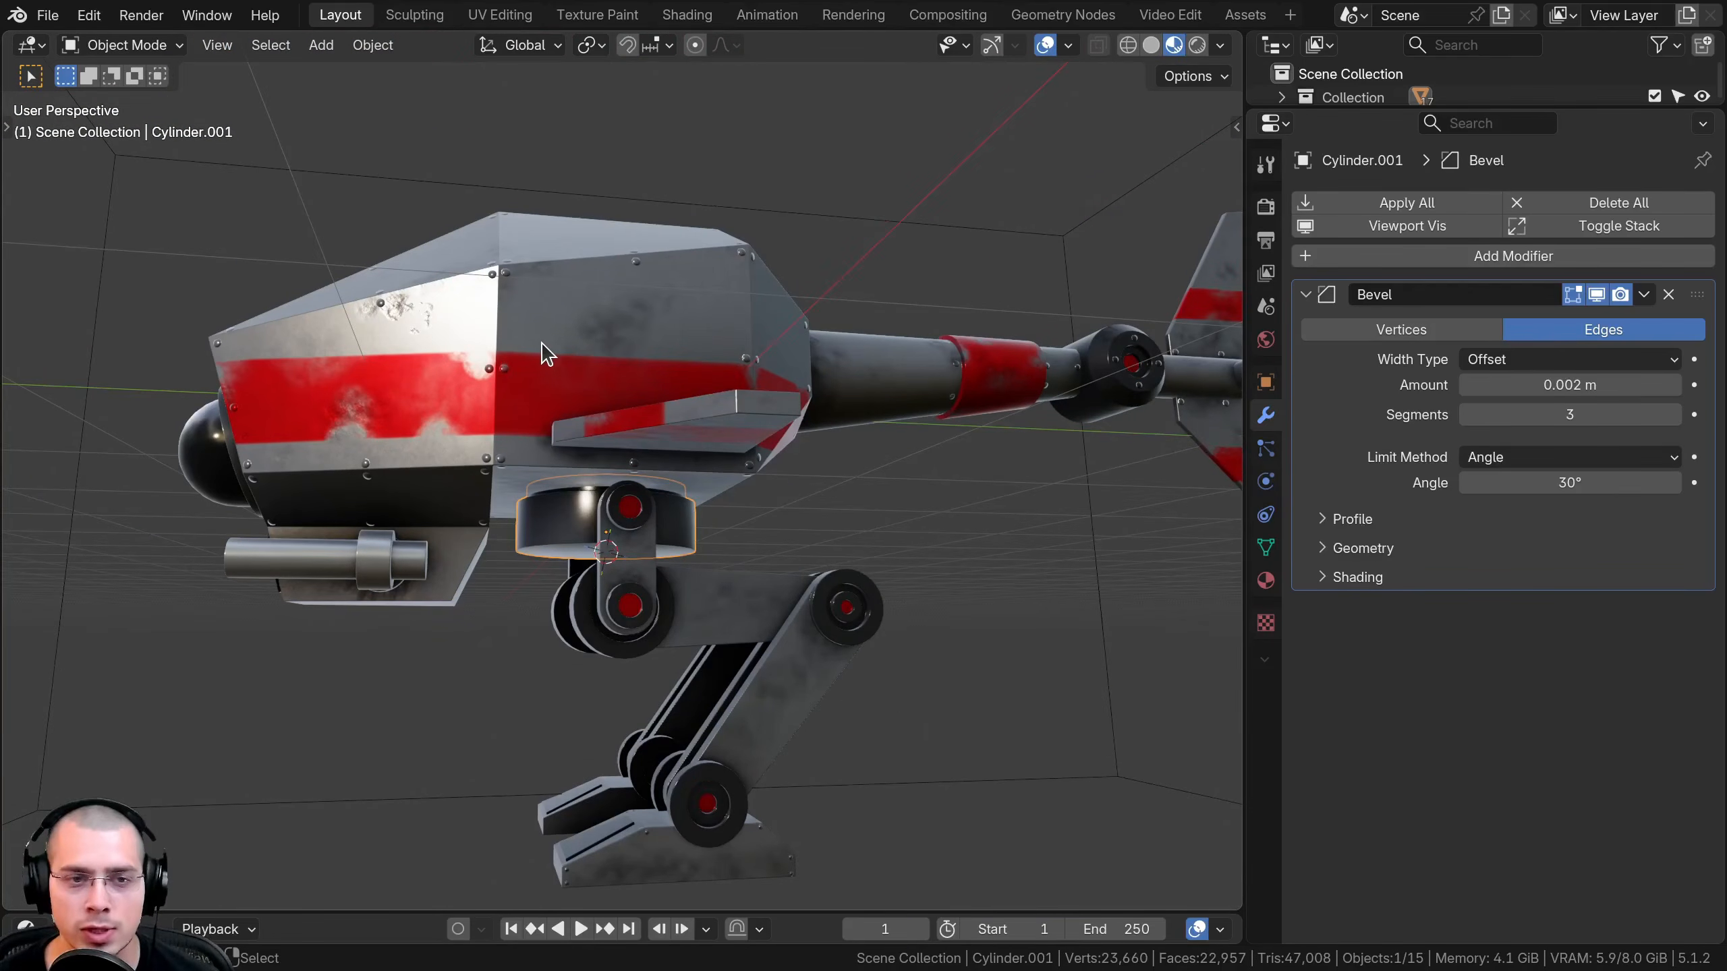
middle_drag(547, 354, 608, 605)
scroll(611, 598, up, 3)
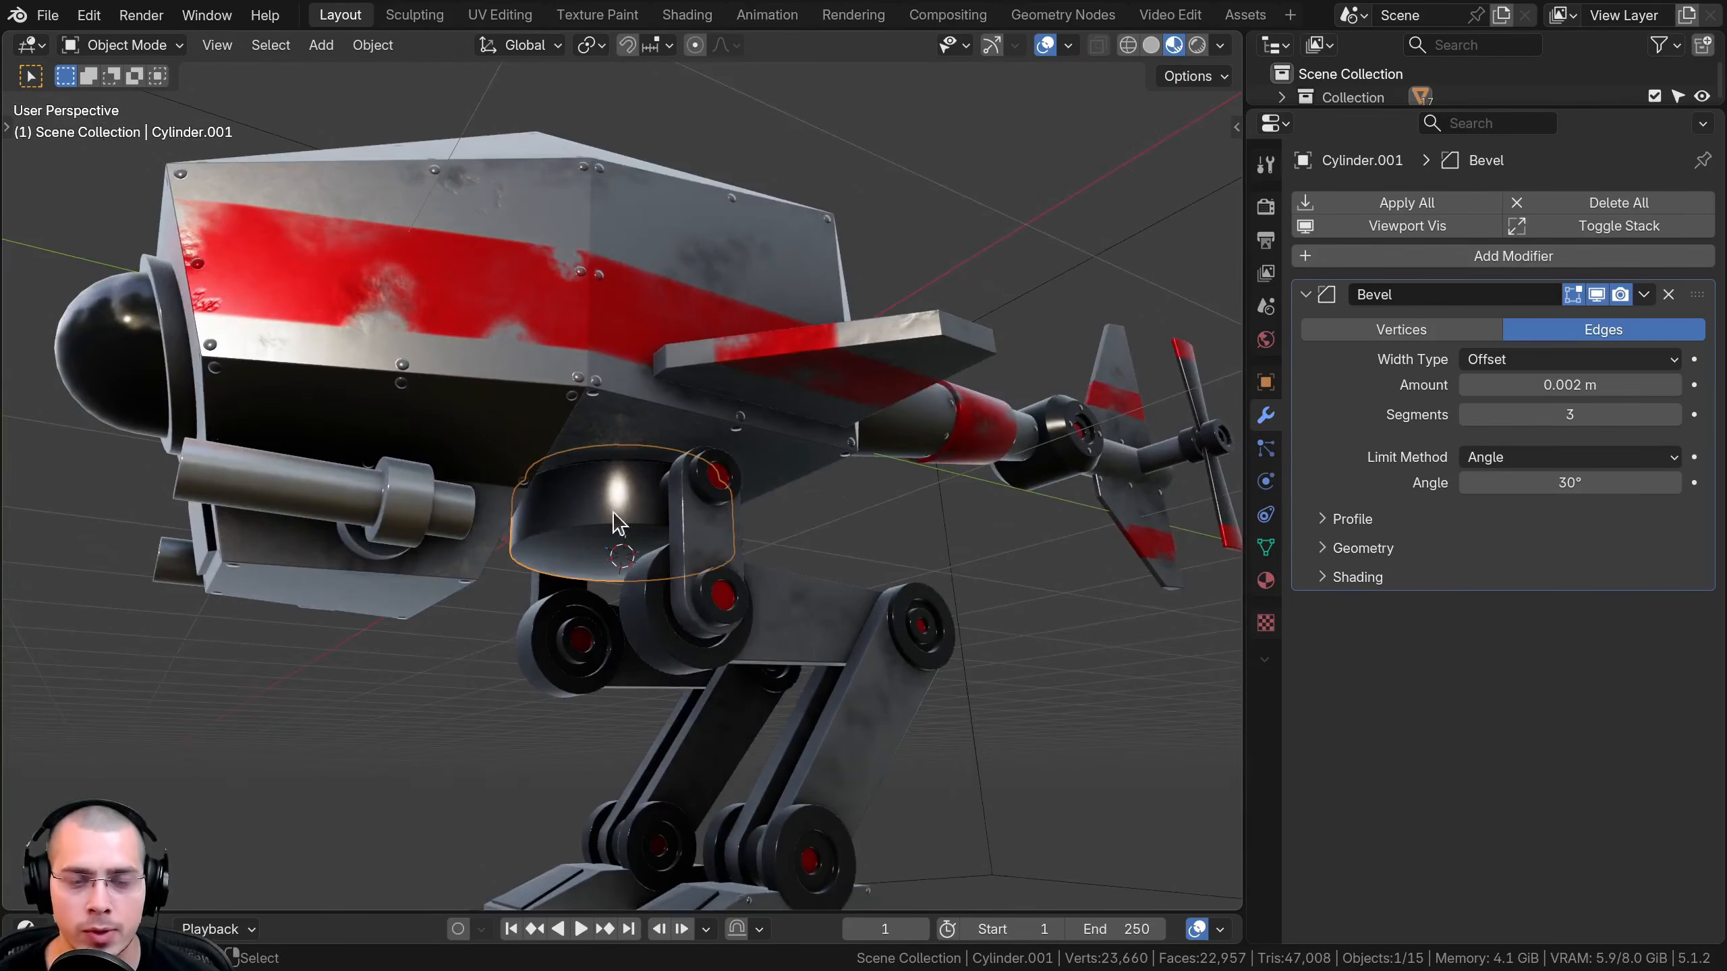
click(502, 203)
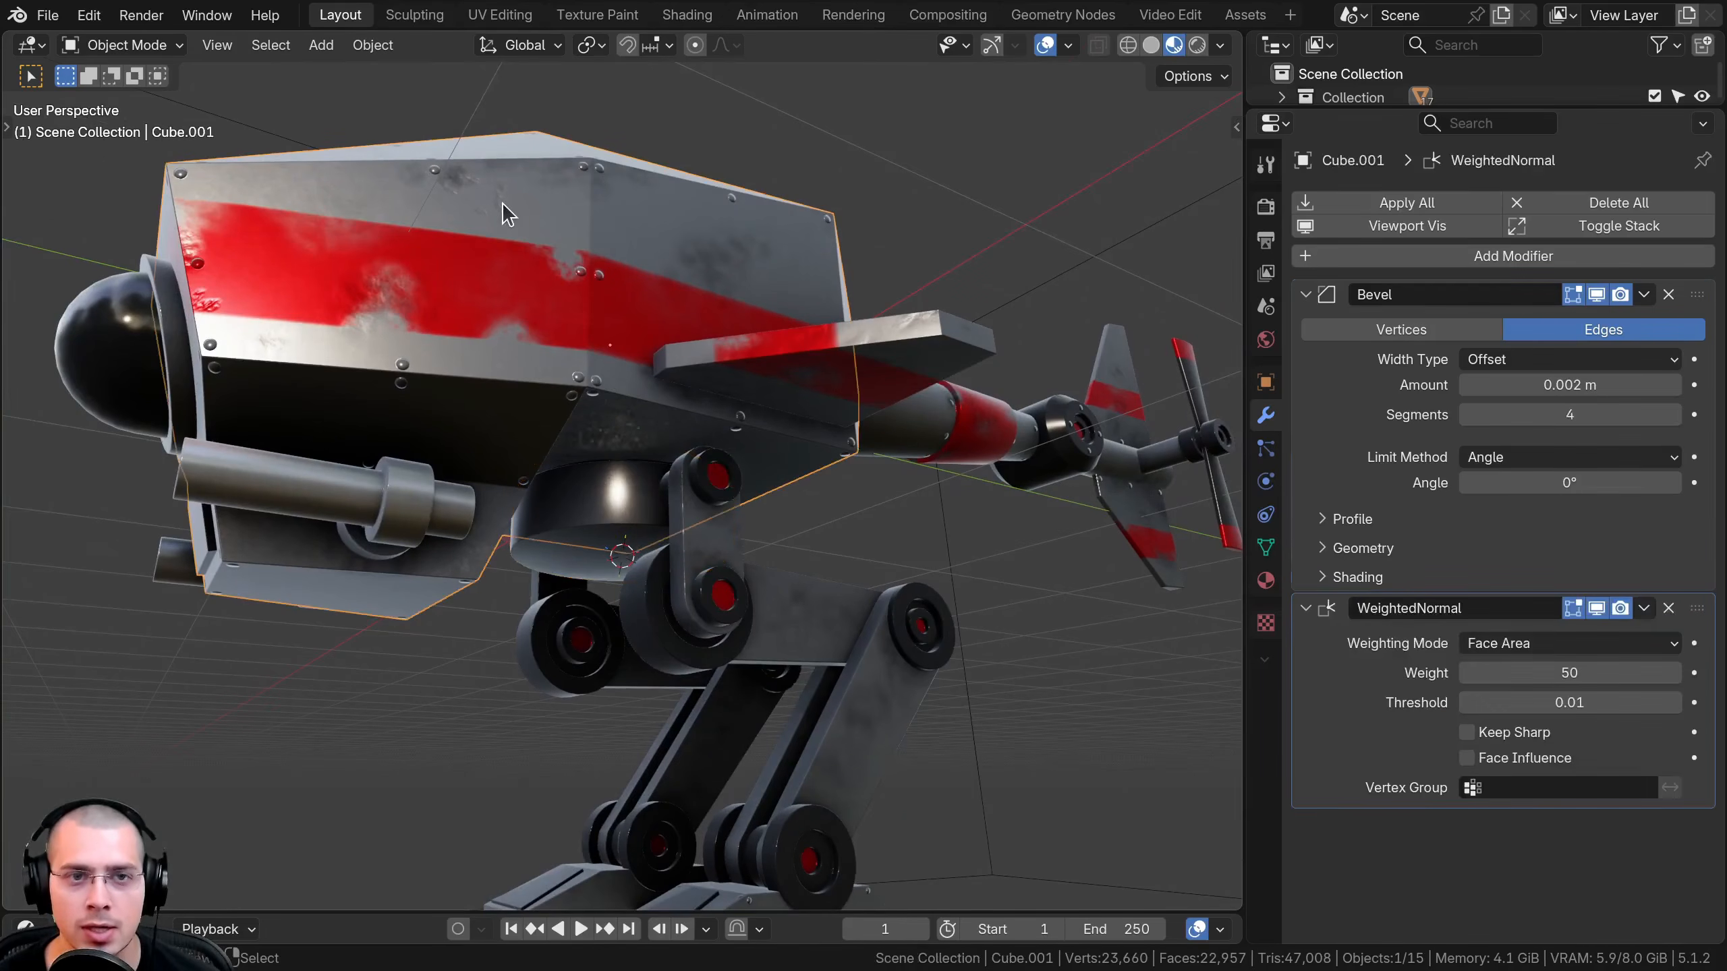
click(373, 45)
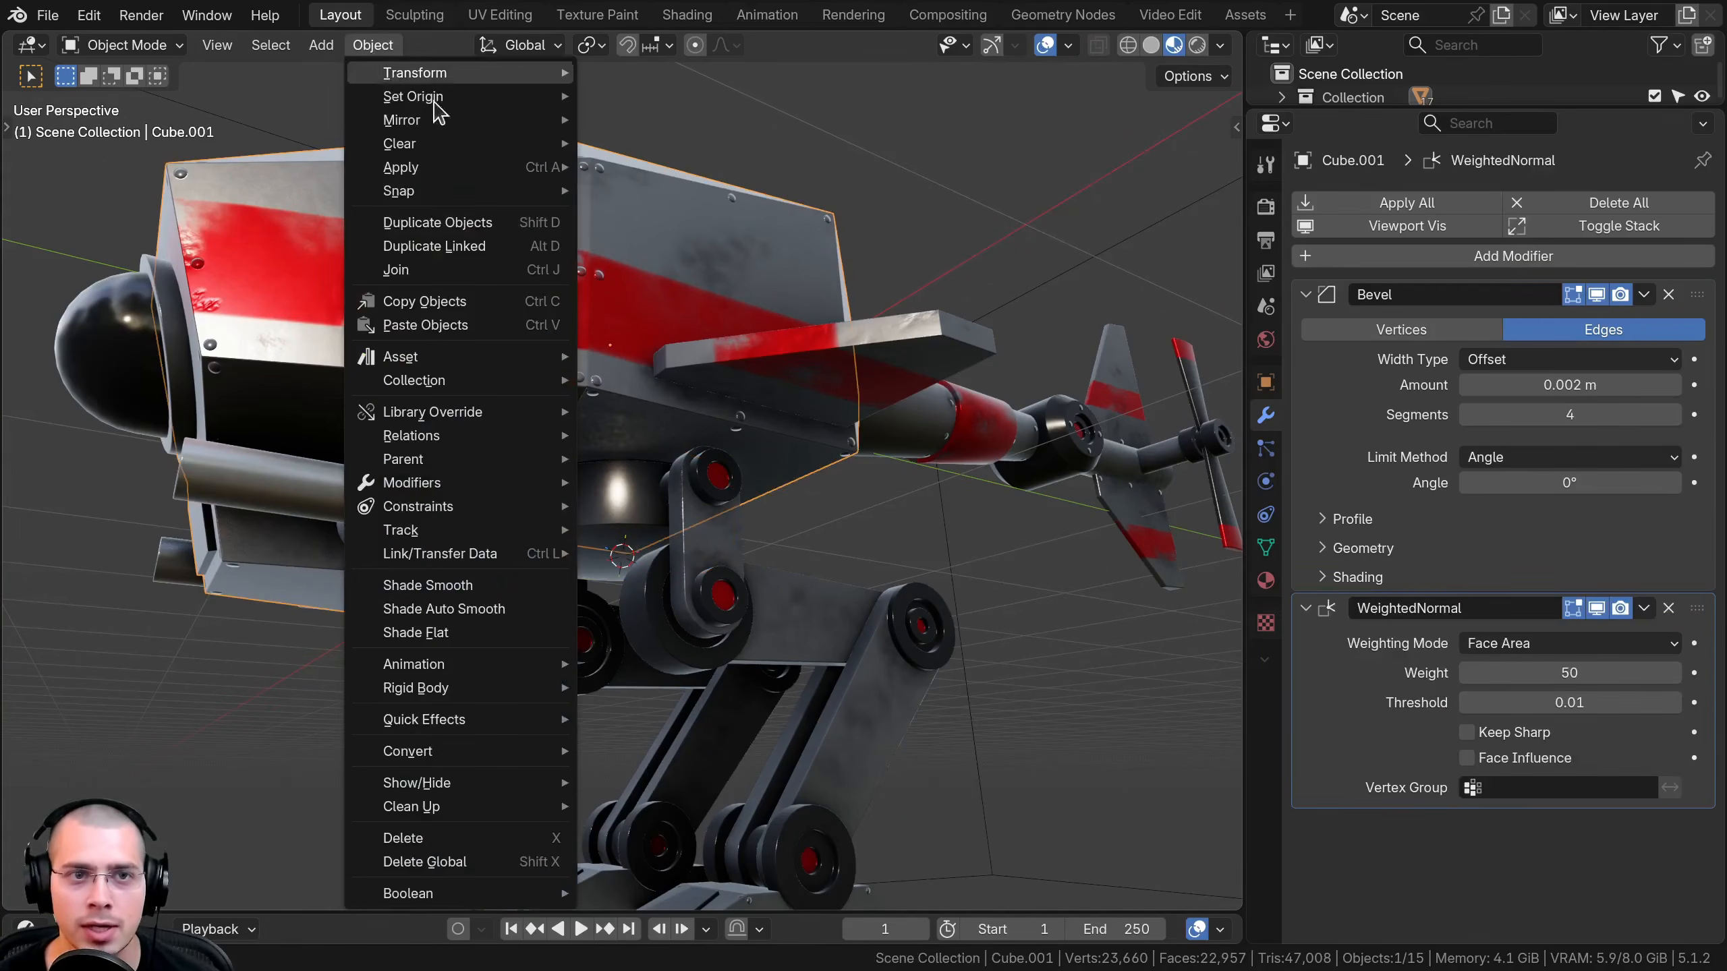
mouse_move(457, 101)
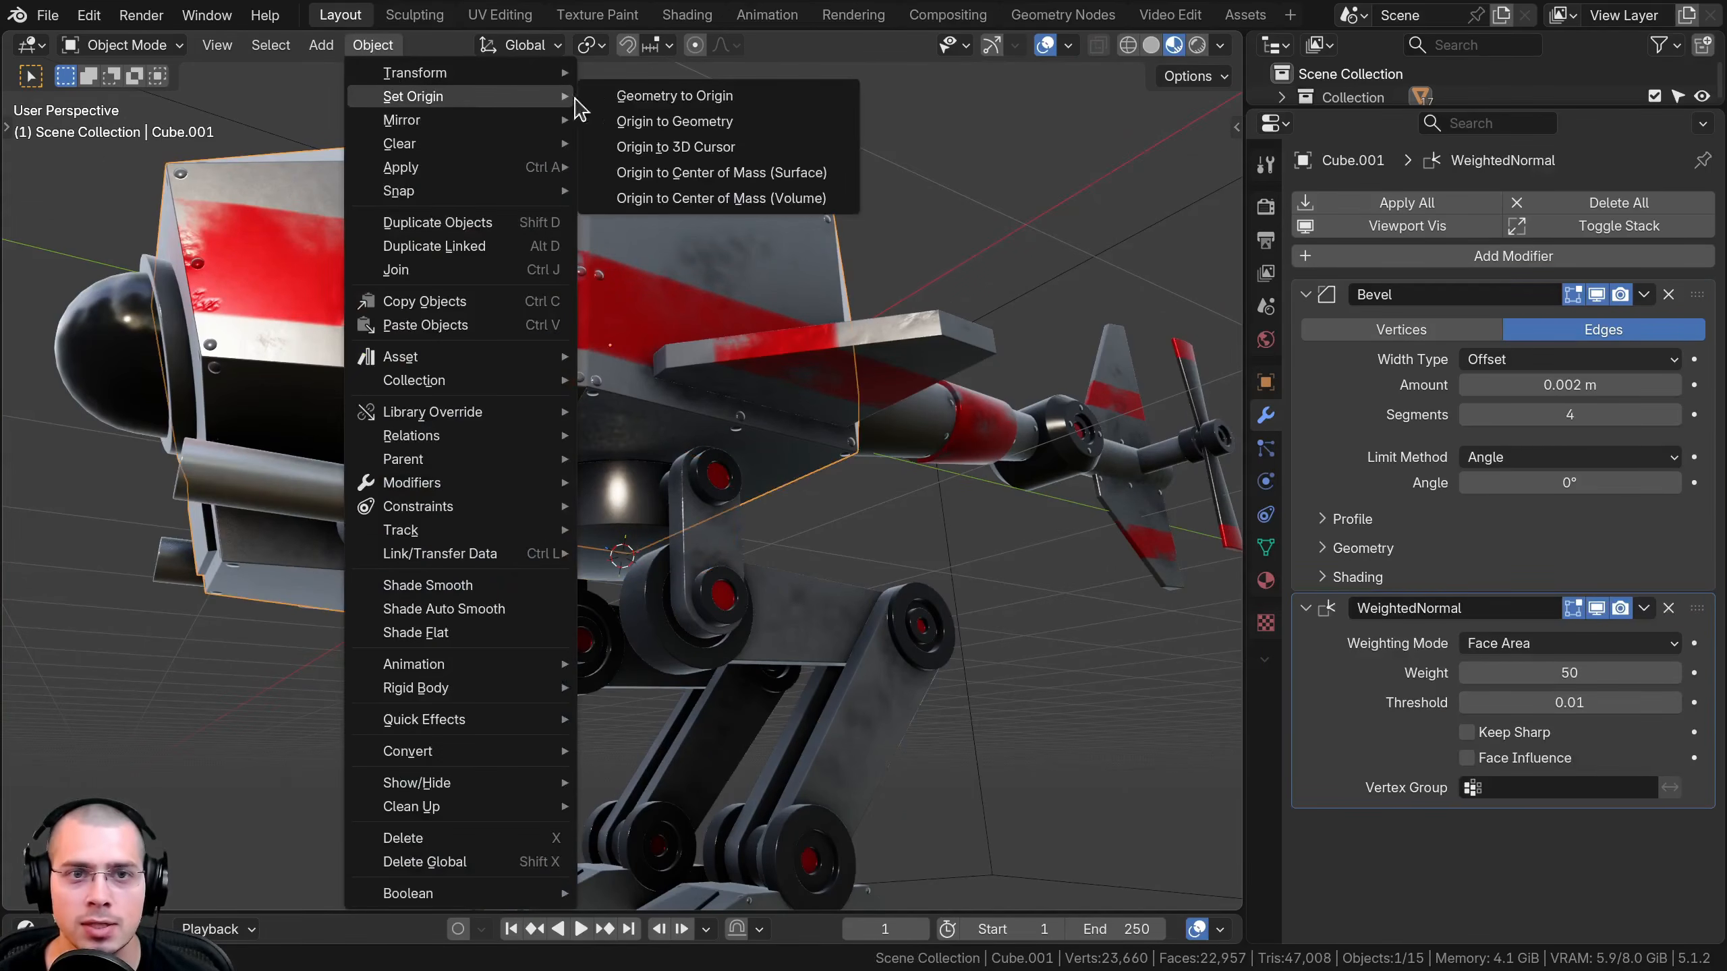
right_click(655, 159)
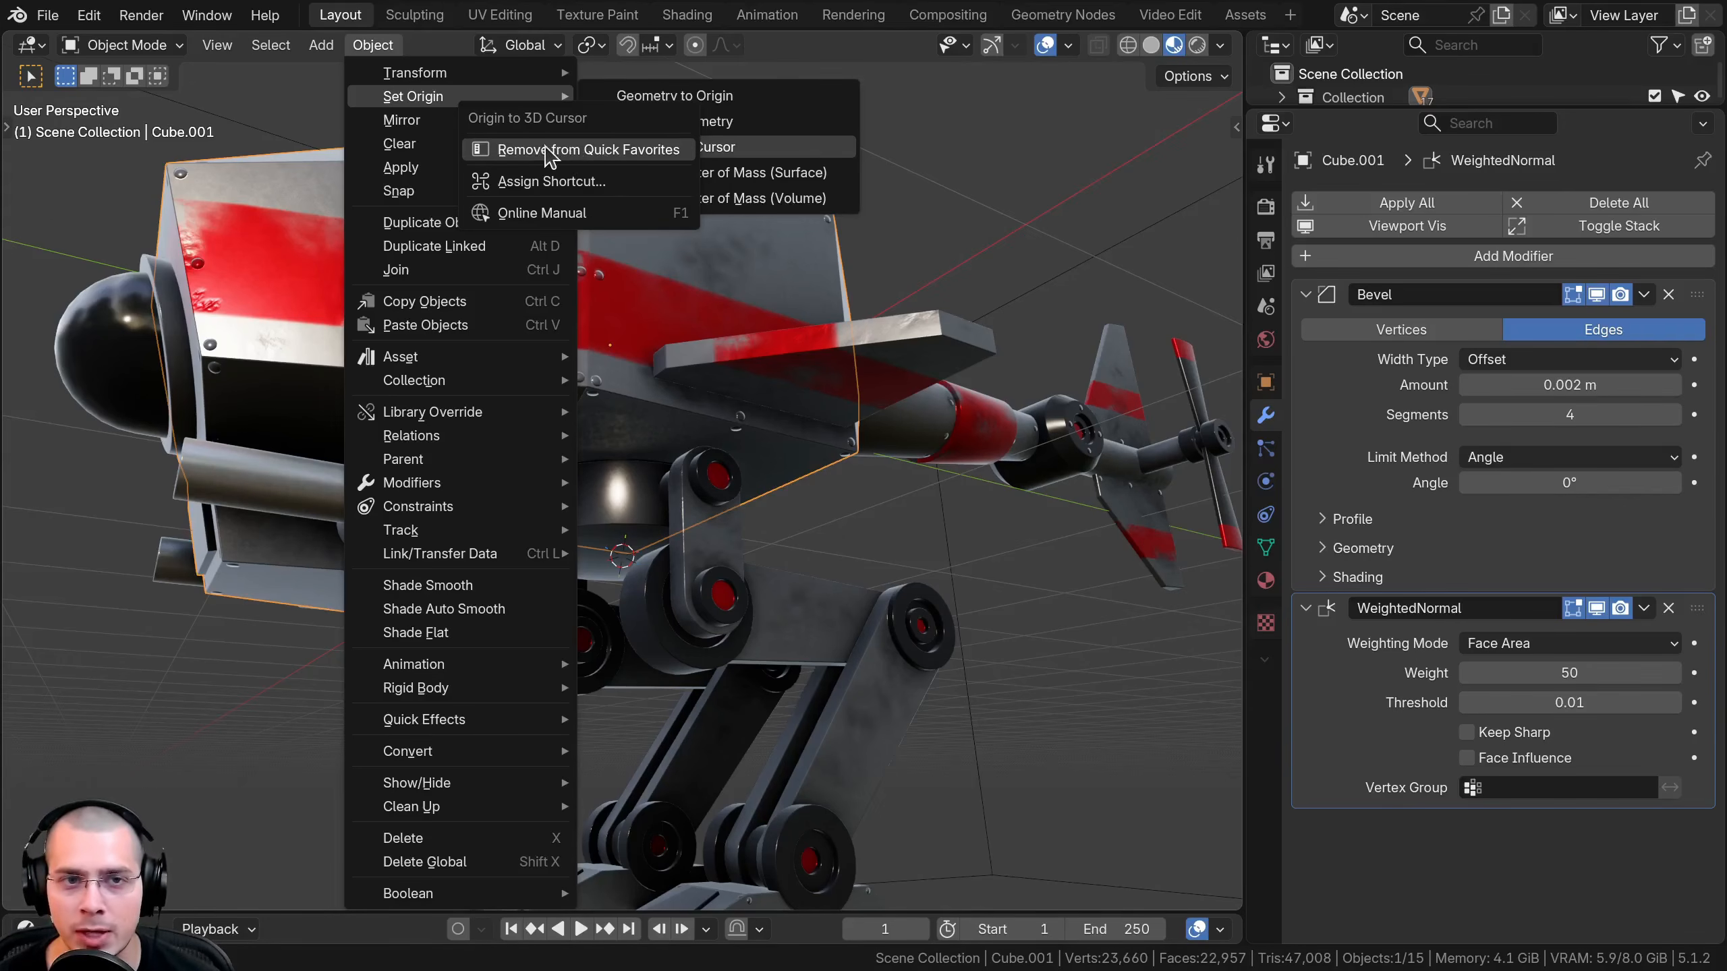
click(873, 400)
Set the main body's origin to the 3D cursor at the bottom of the round base cylinder
middle_drag(603, 264, 554, 197)
key(q)
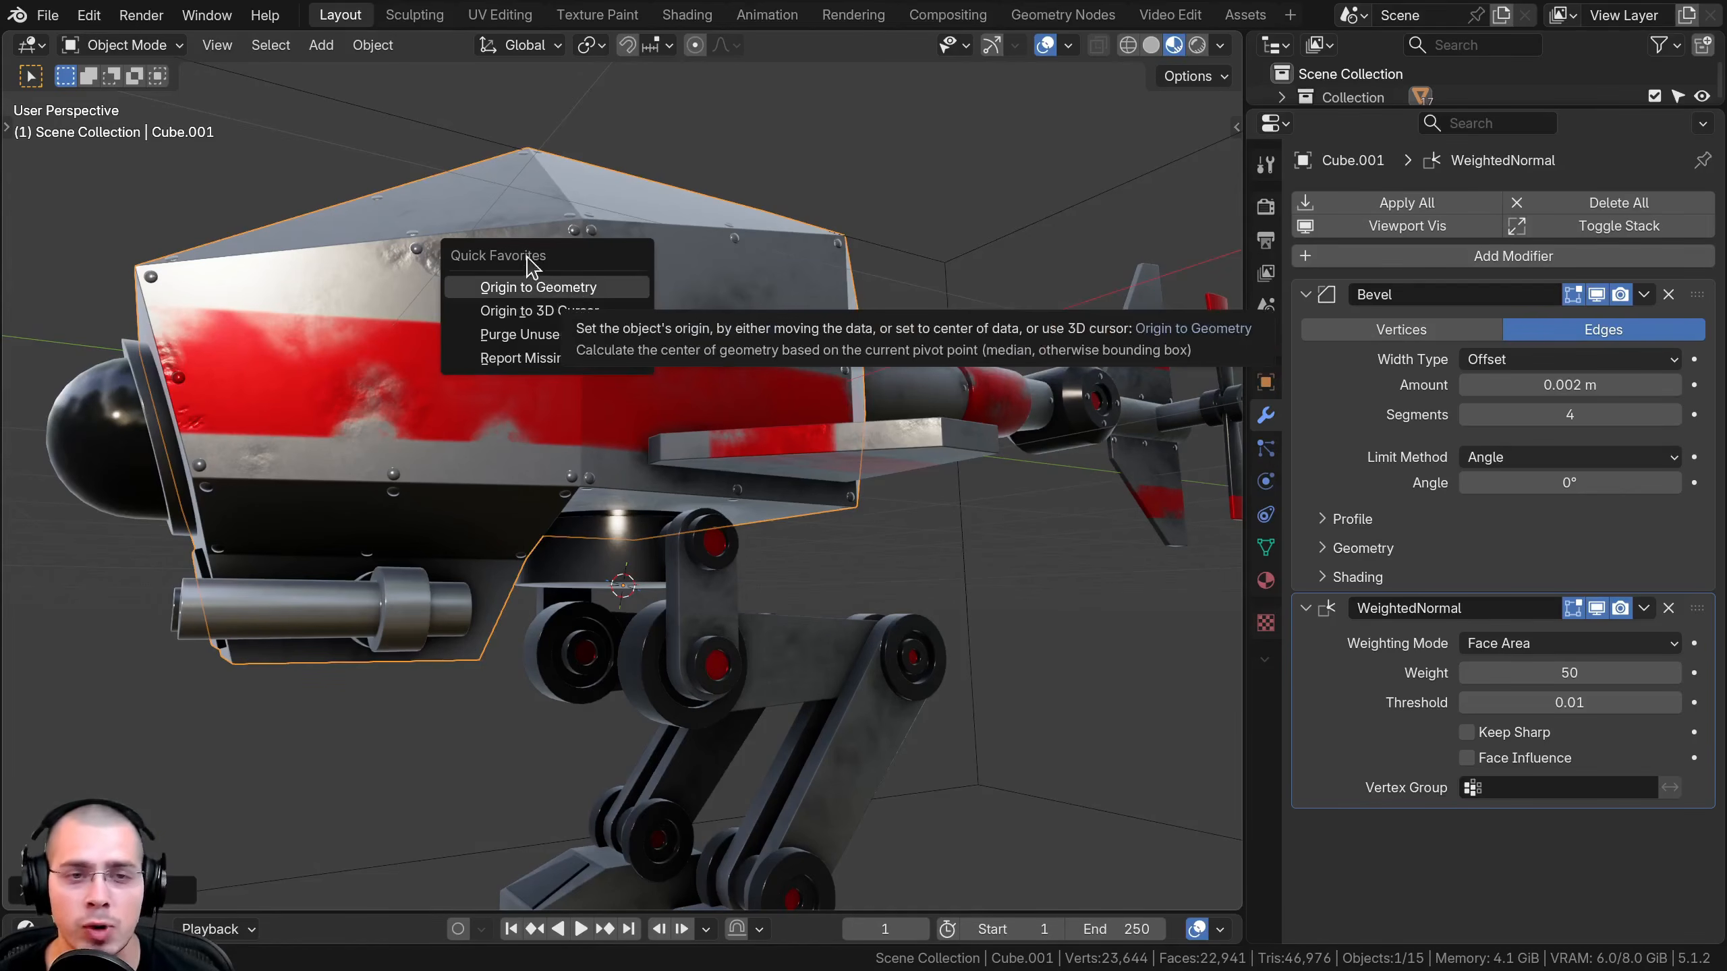
drag(527, 257, 622, 228)
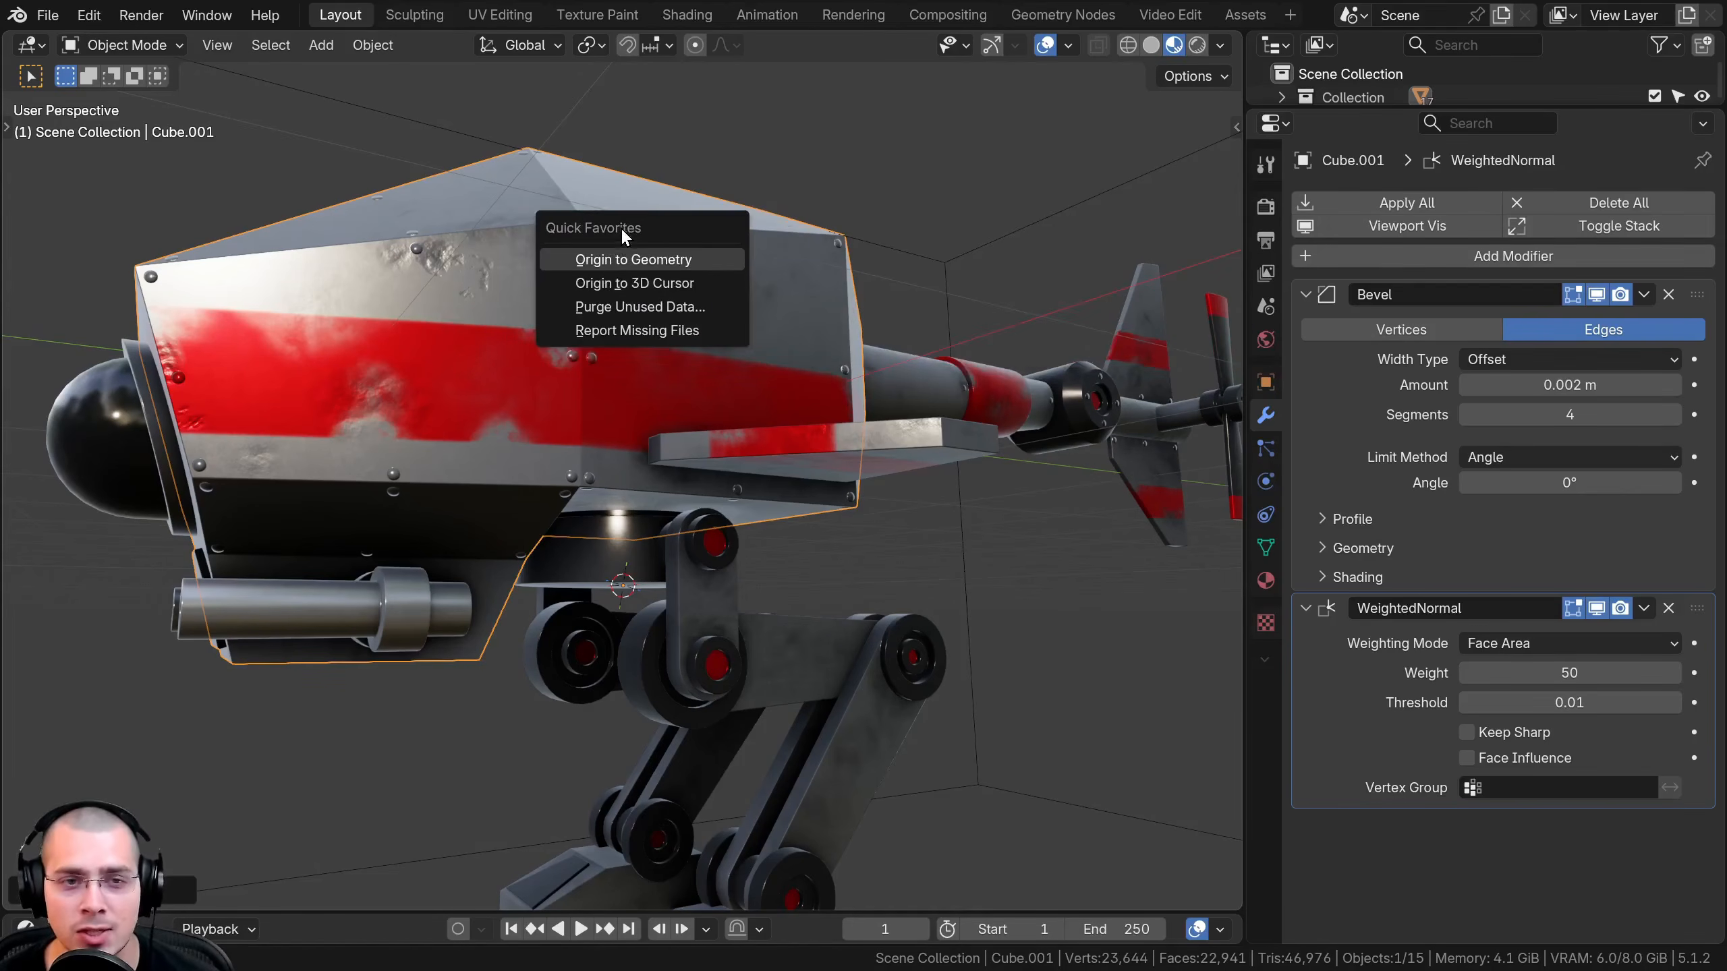
click(618, 285)
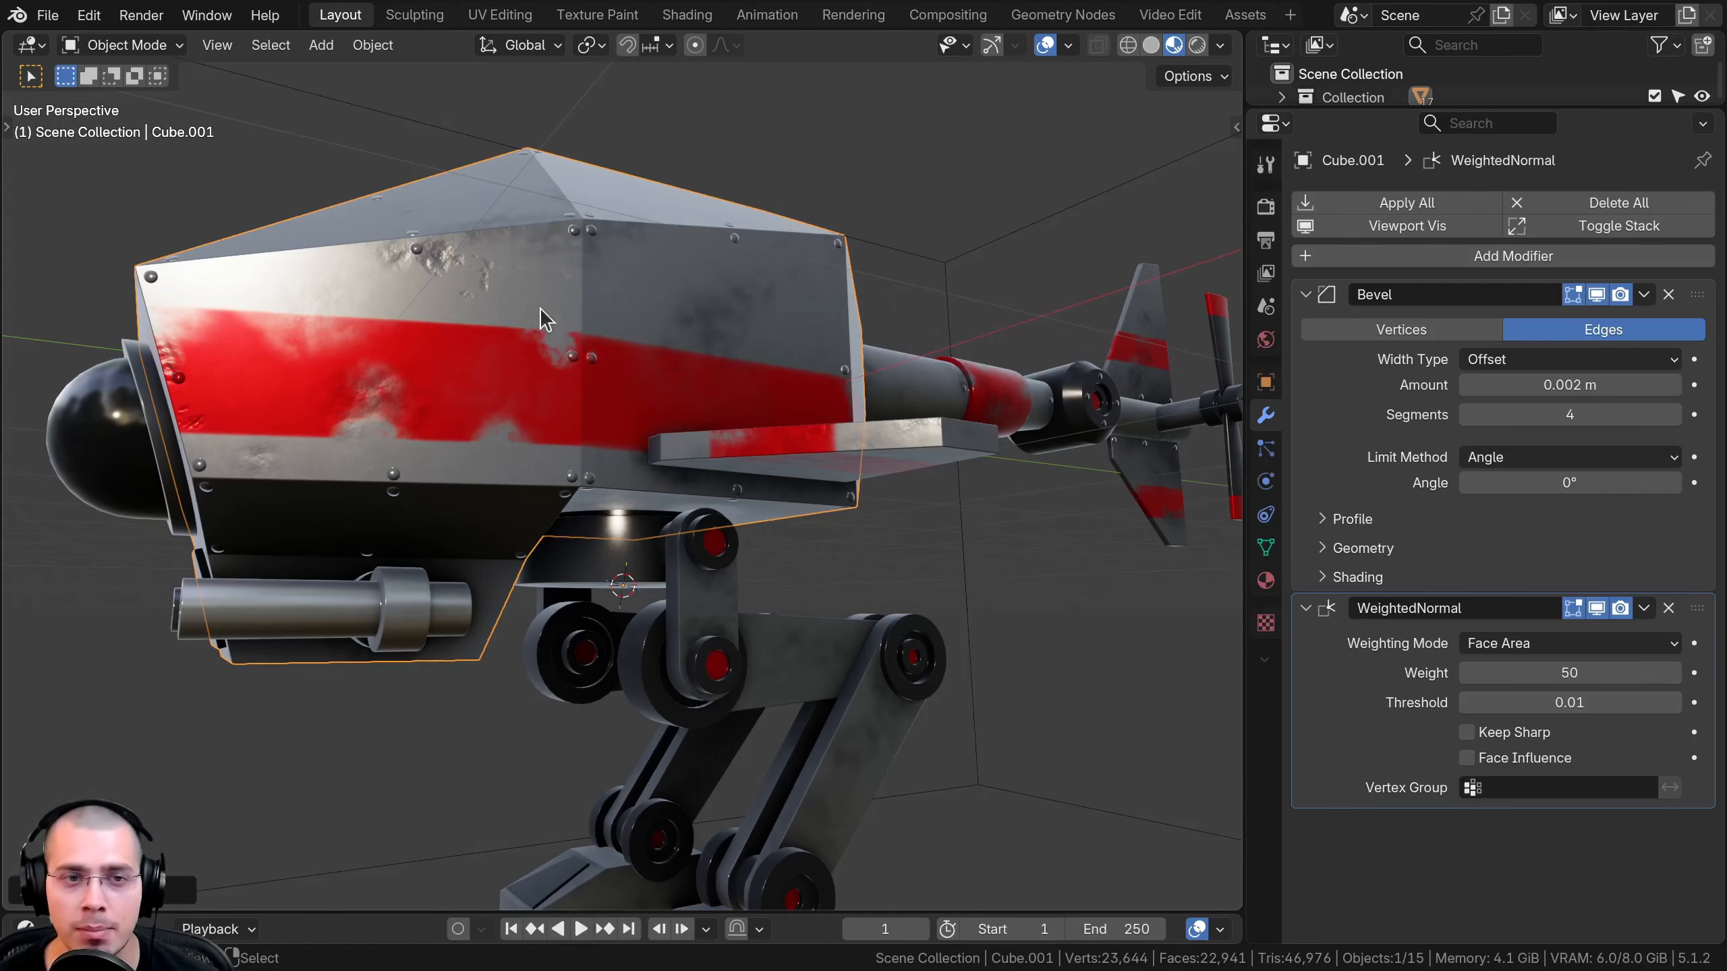
click(381, 49)
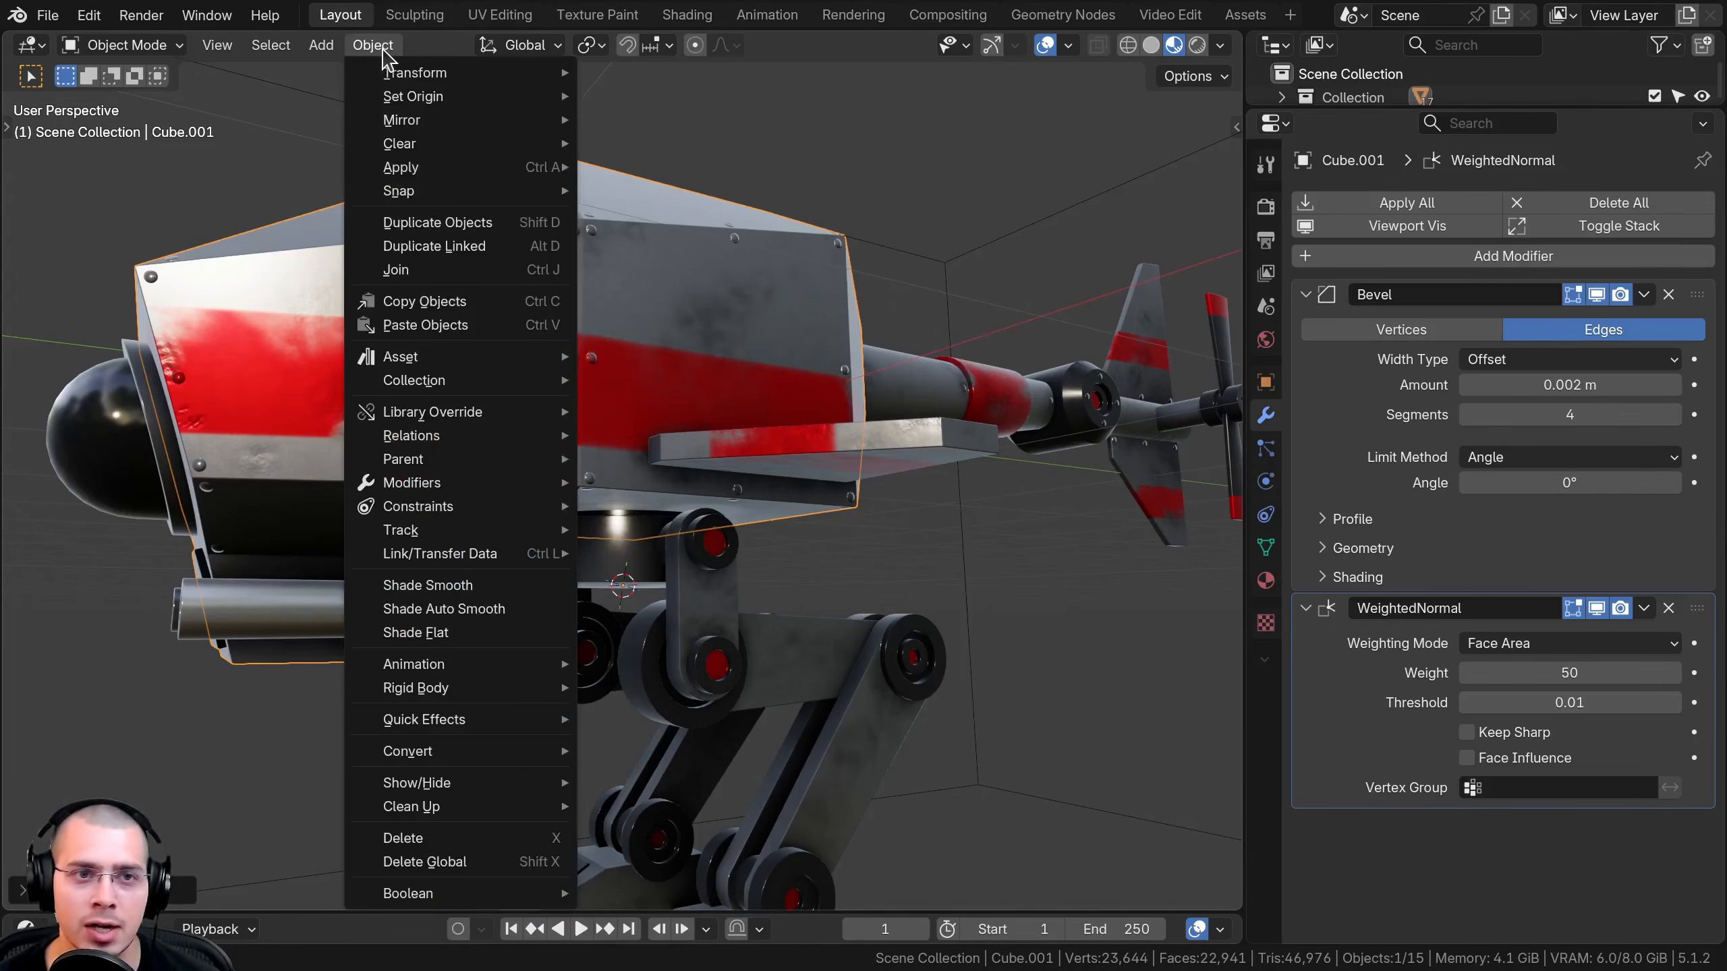
mouse_move(408, 96)
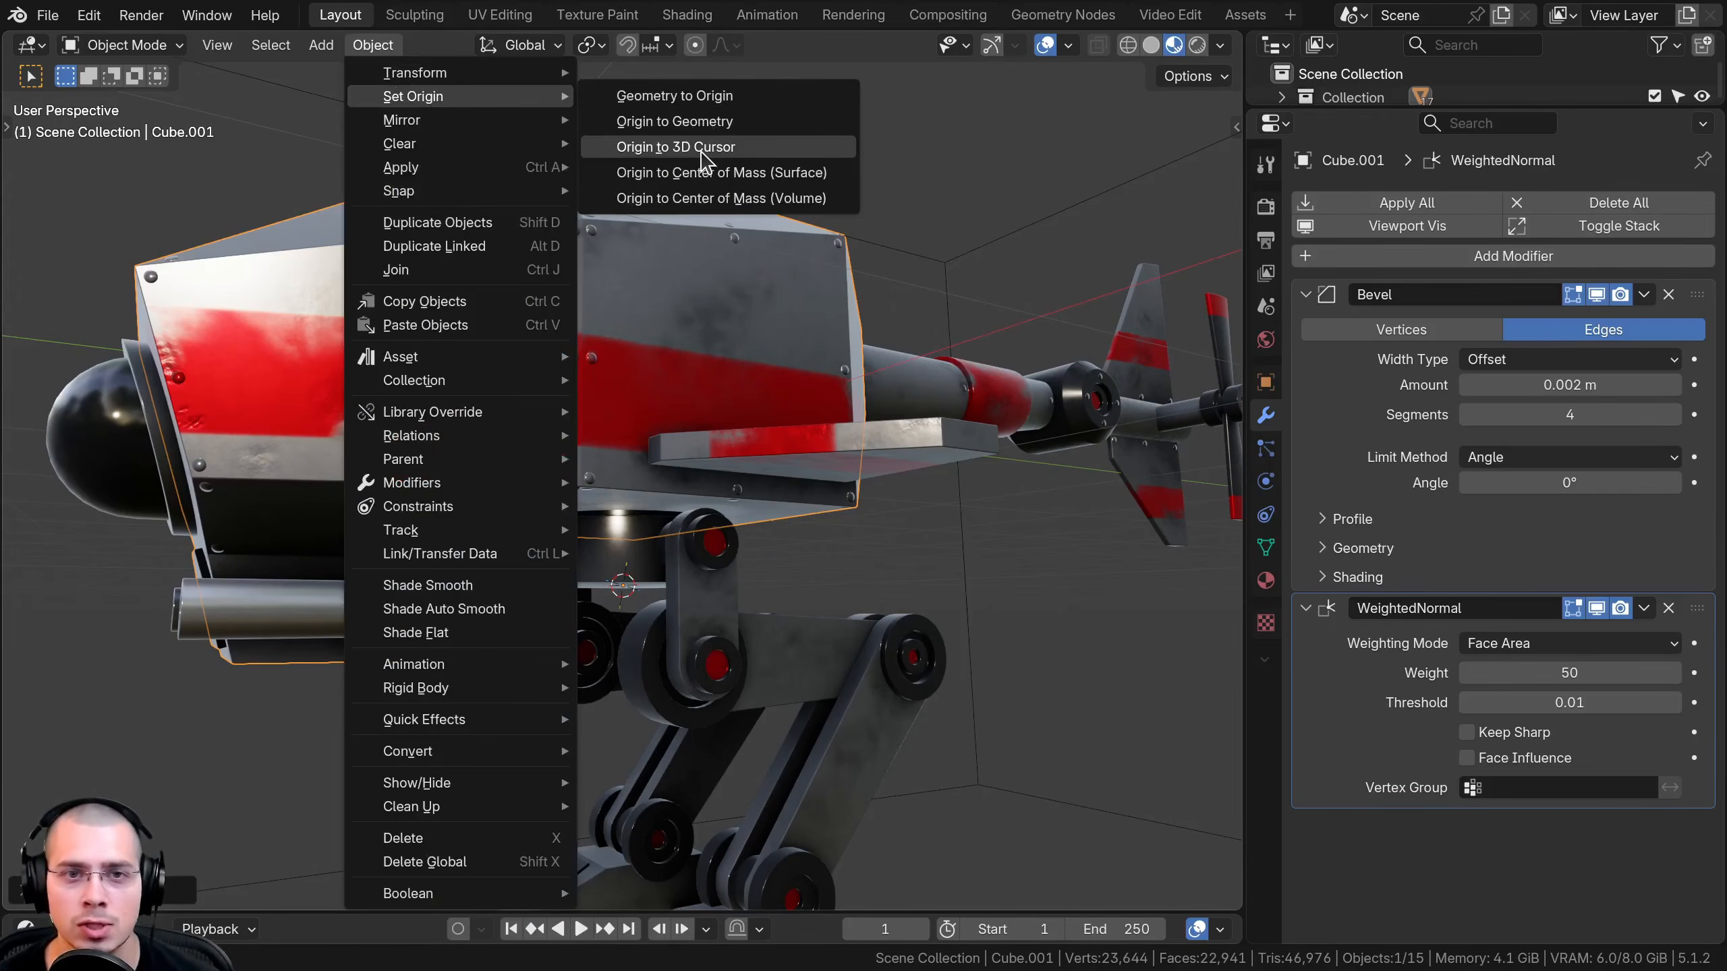
middle_drag(715, 389, 622, 246)
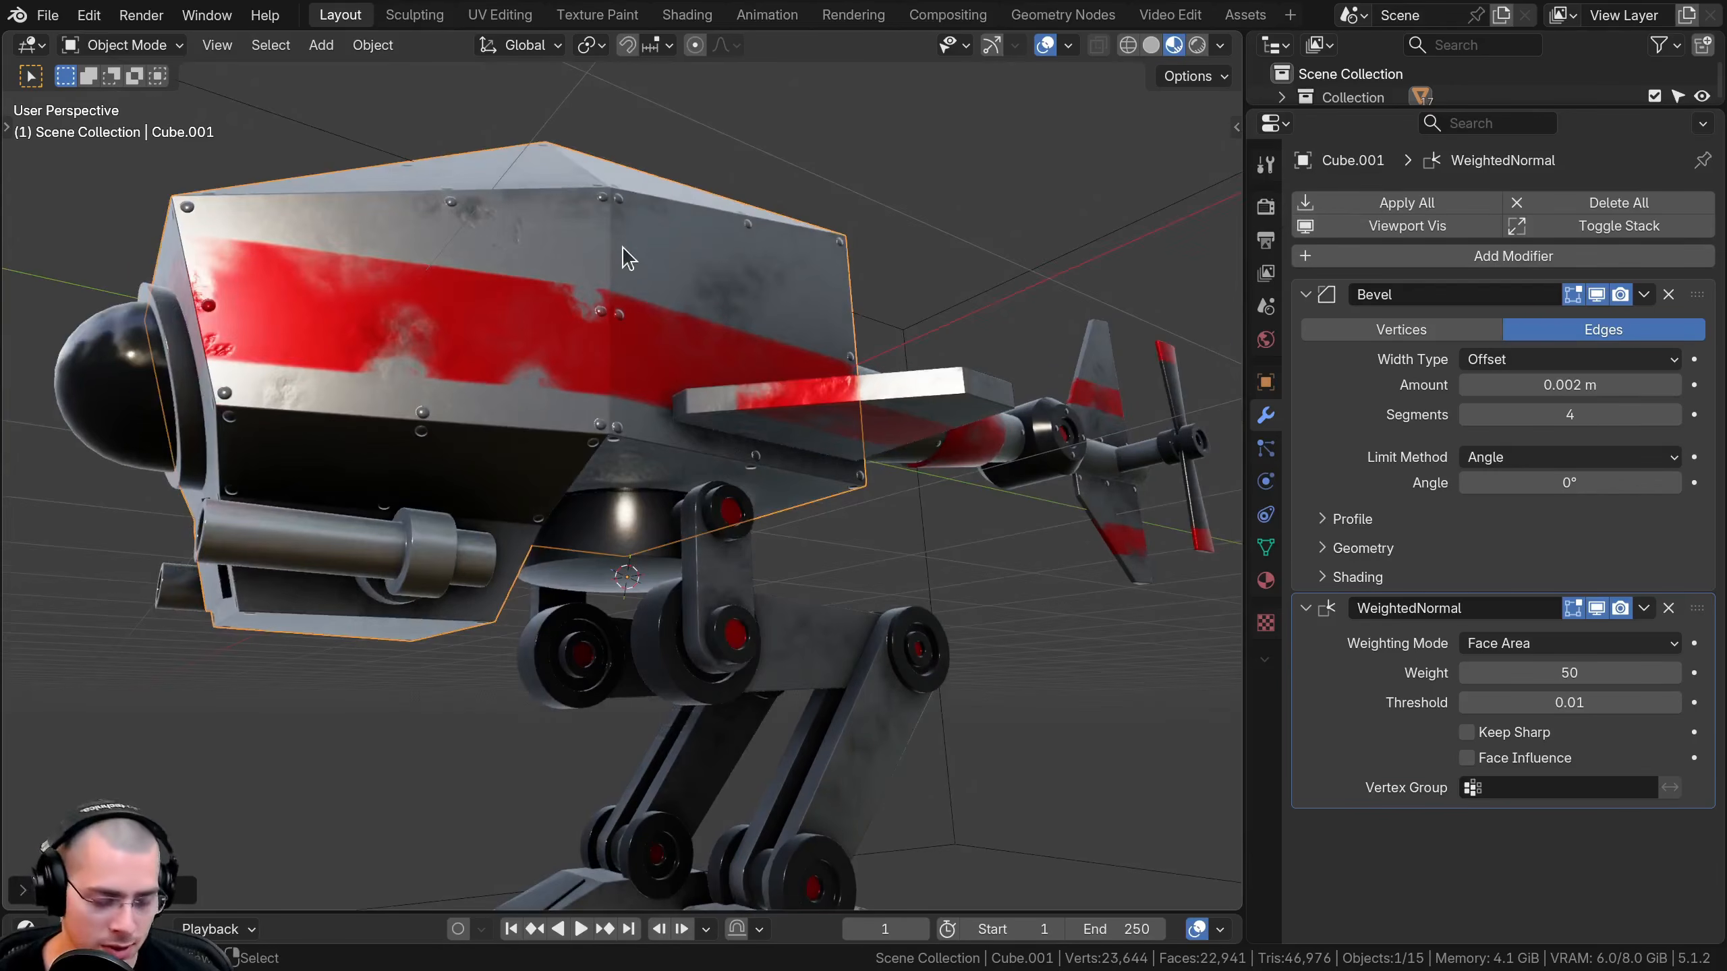
key(q)
click(550, 232)
Try rotating the main body about the global Z axis to check its new pivot
scroll(852, 379, down, 1)
middle_drag(858, 408, 830, 363)
scroll(601, 574, up, 5)
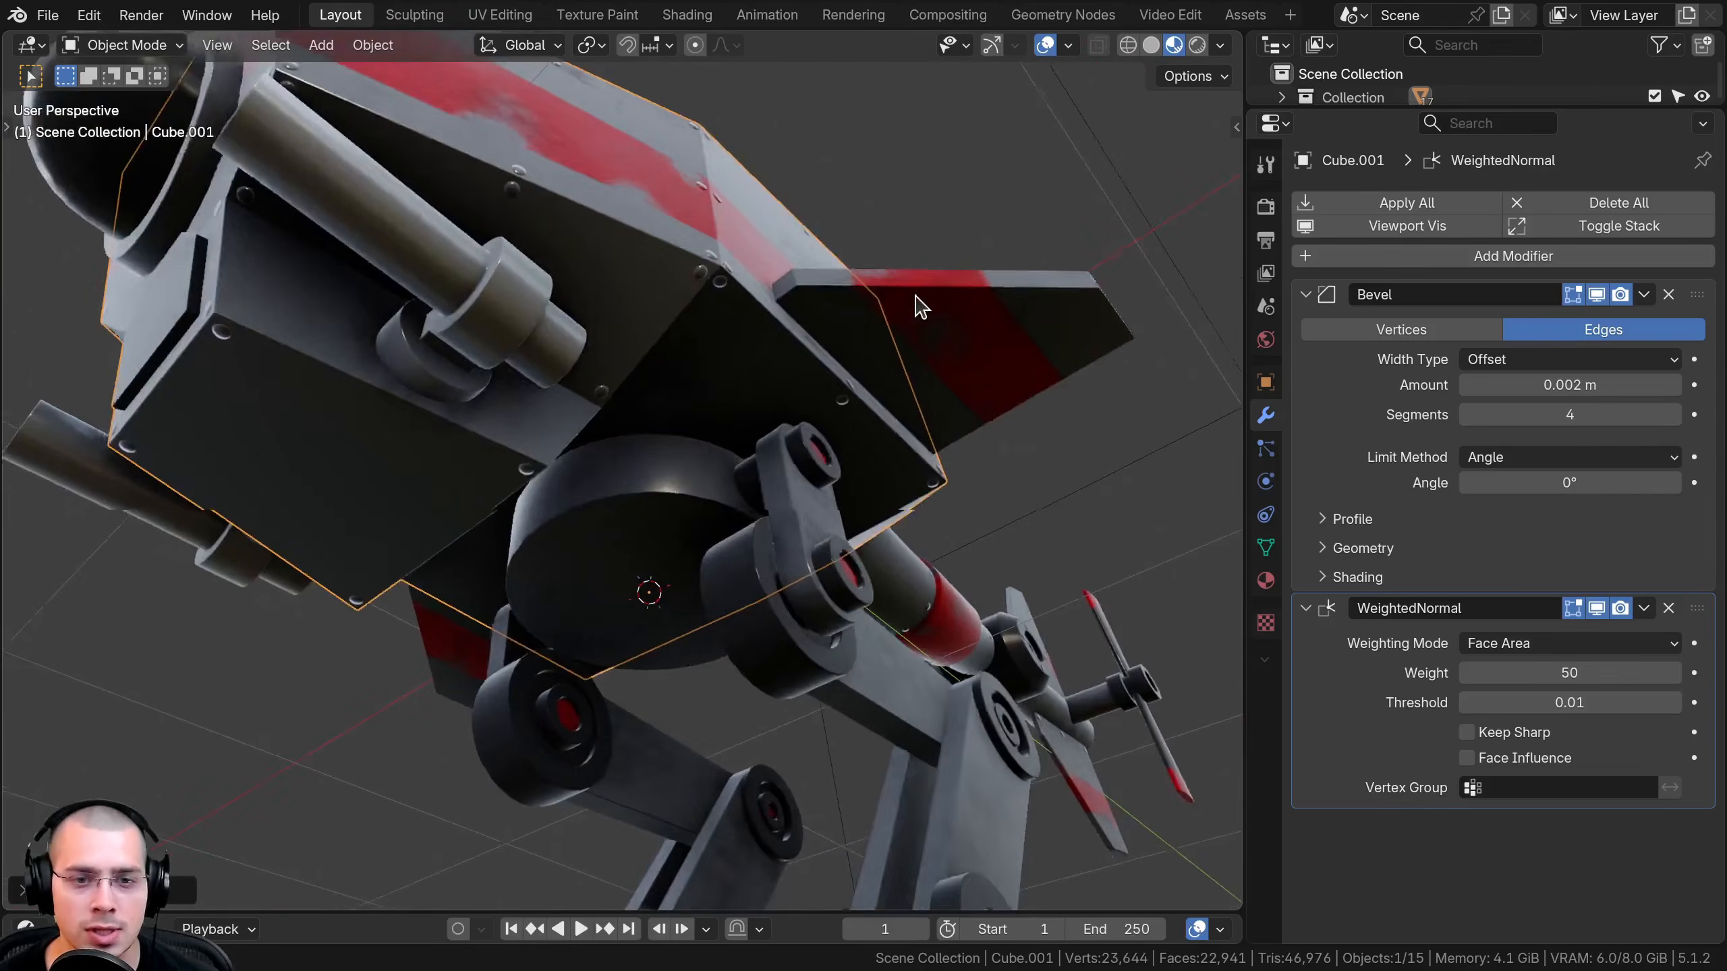
scroll(1141, 438, down, 5)
key(r)
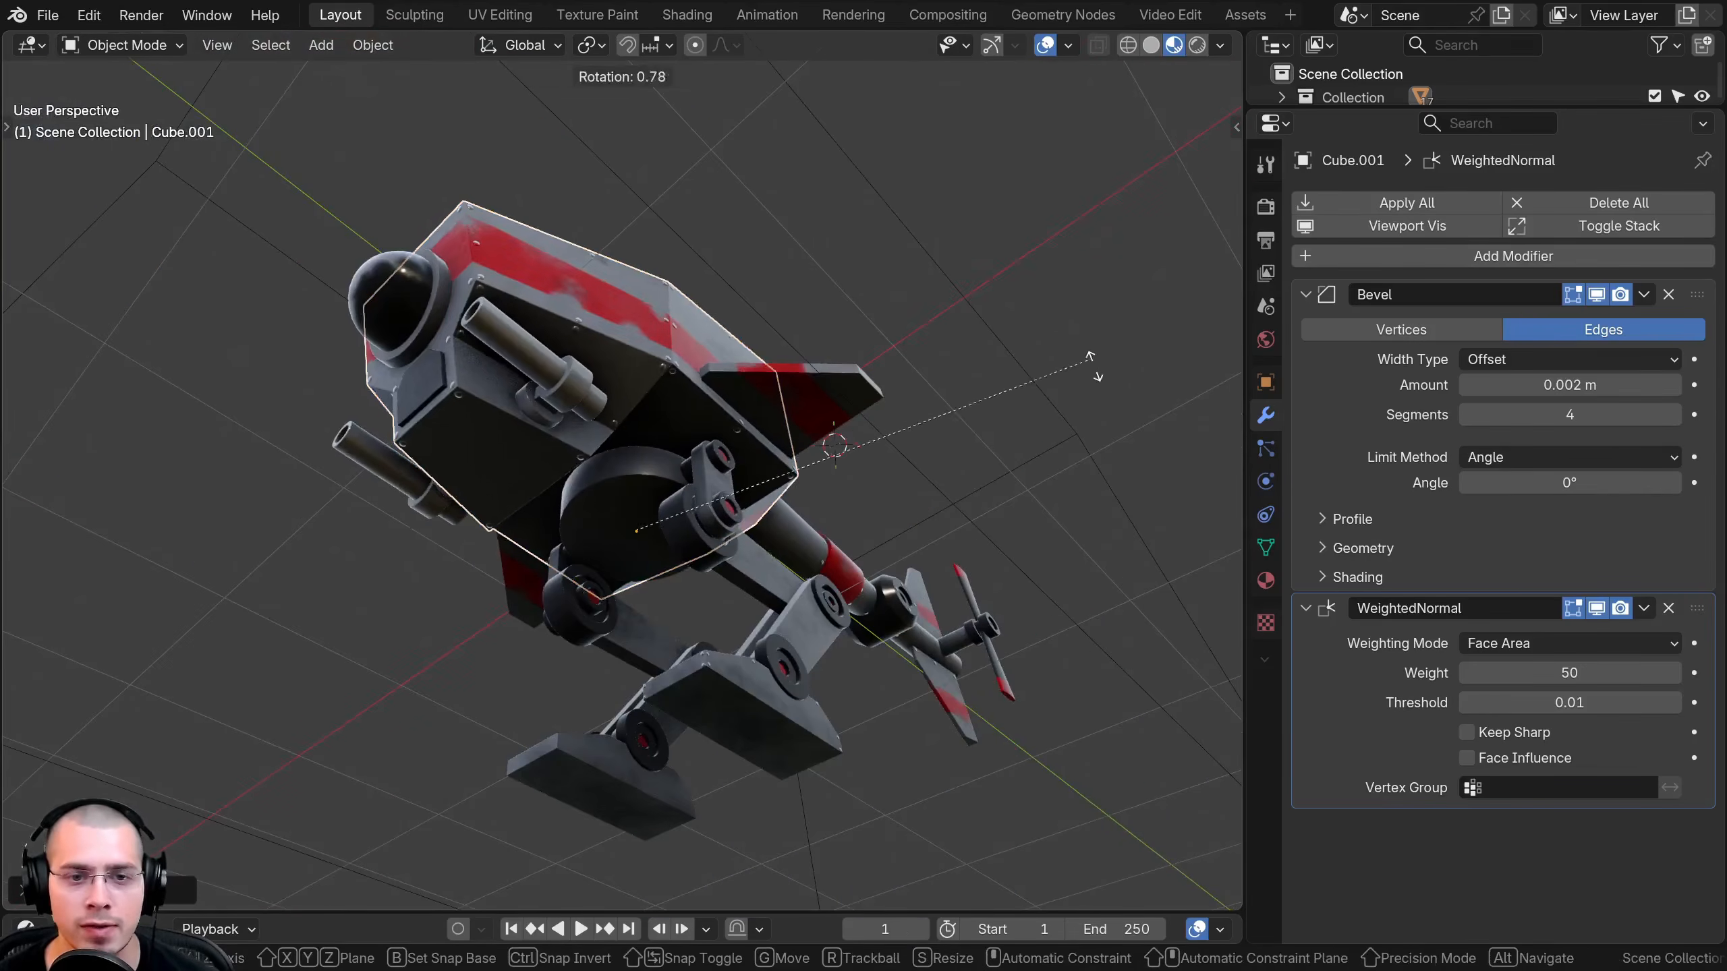
key(z)
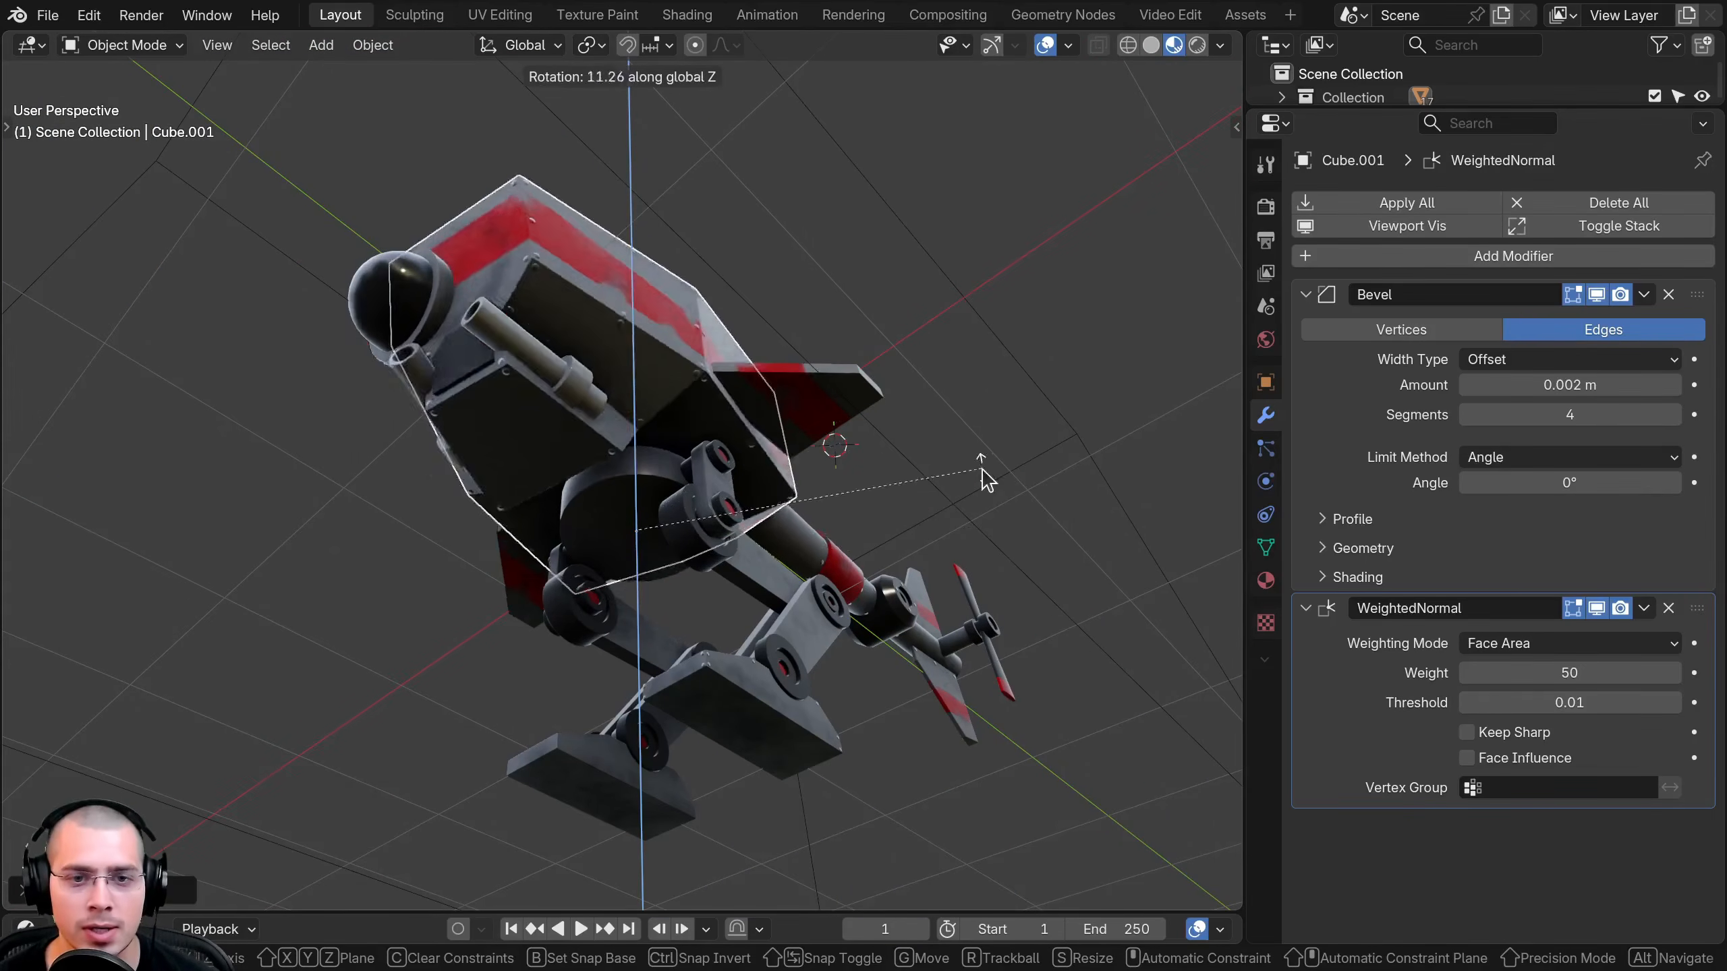
right_click(982, 478)
middle_drag(982, 479, 563, 641)
scroll(621, 428, up, 2)
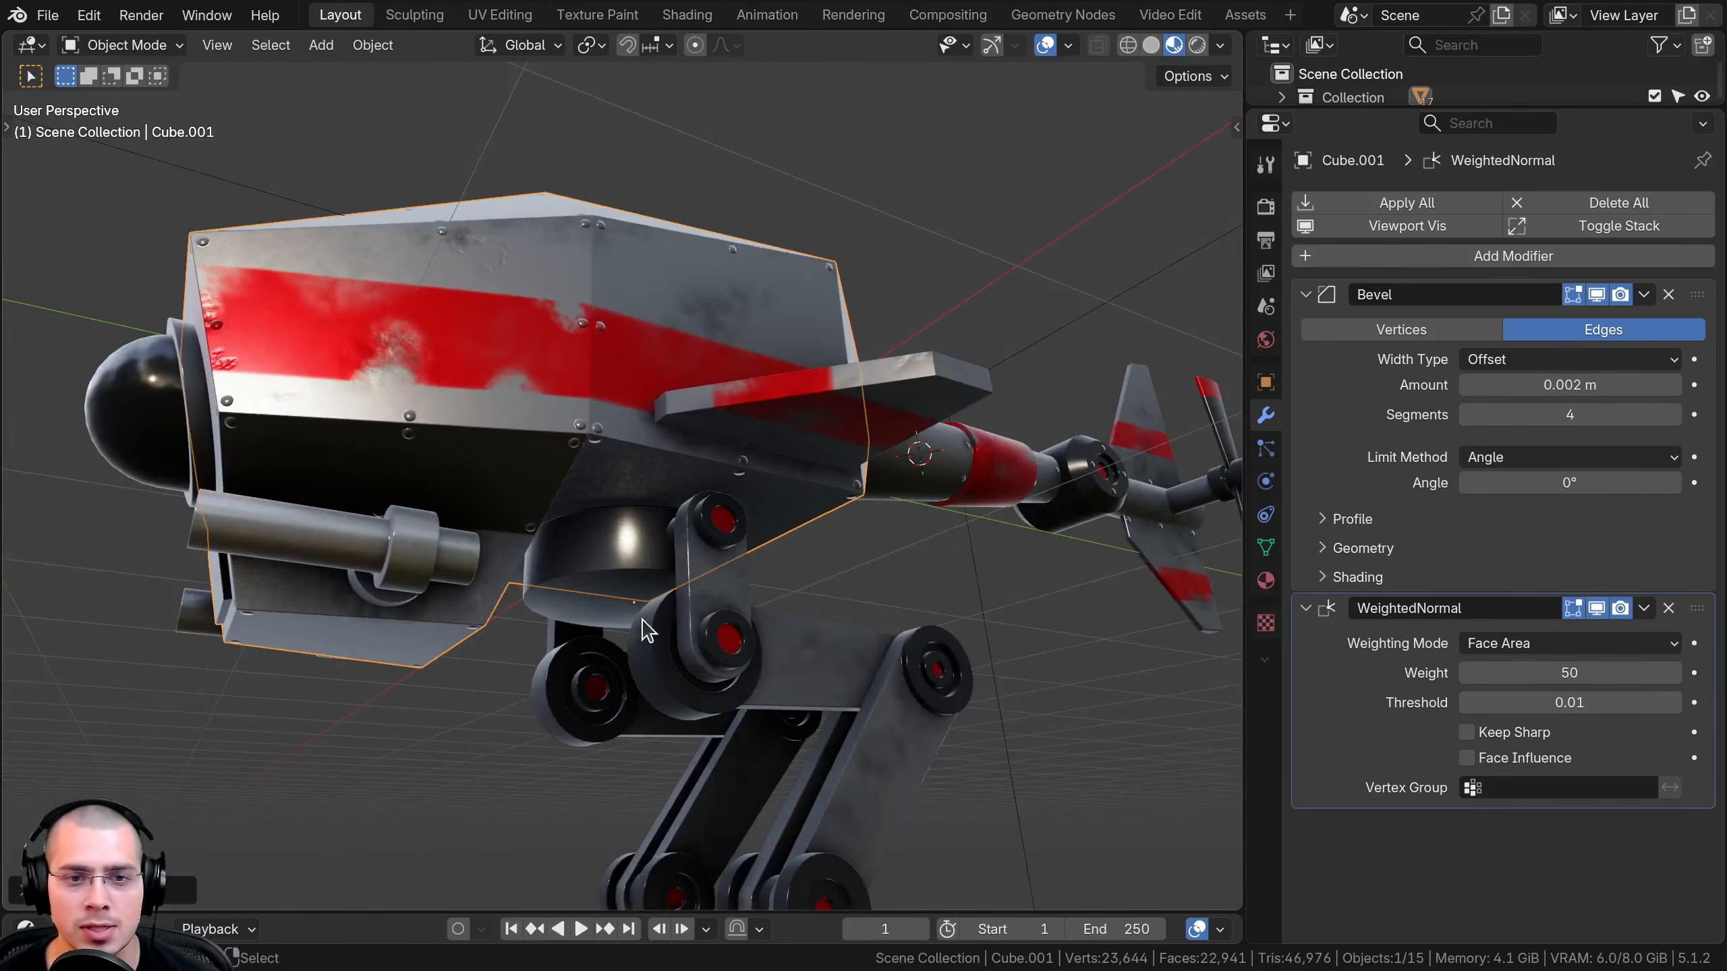
Reveal the hidden rotor parts and try rotating the main body about the global Z axis beneath them
scroll(653, 267, down, 3)
middle_drag(653, 267, 665, 412)
scroll(624, 382, down, 2)
key(alt+h)
click(665, 412)
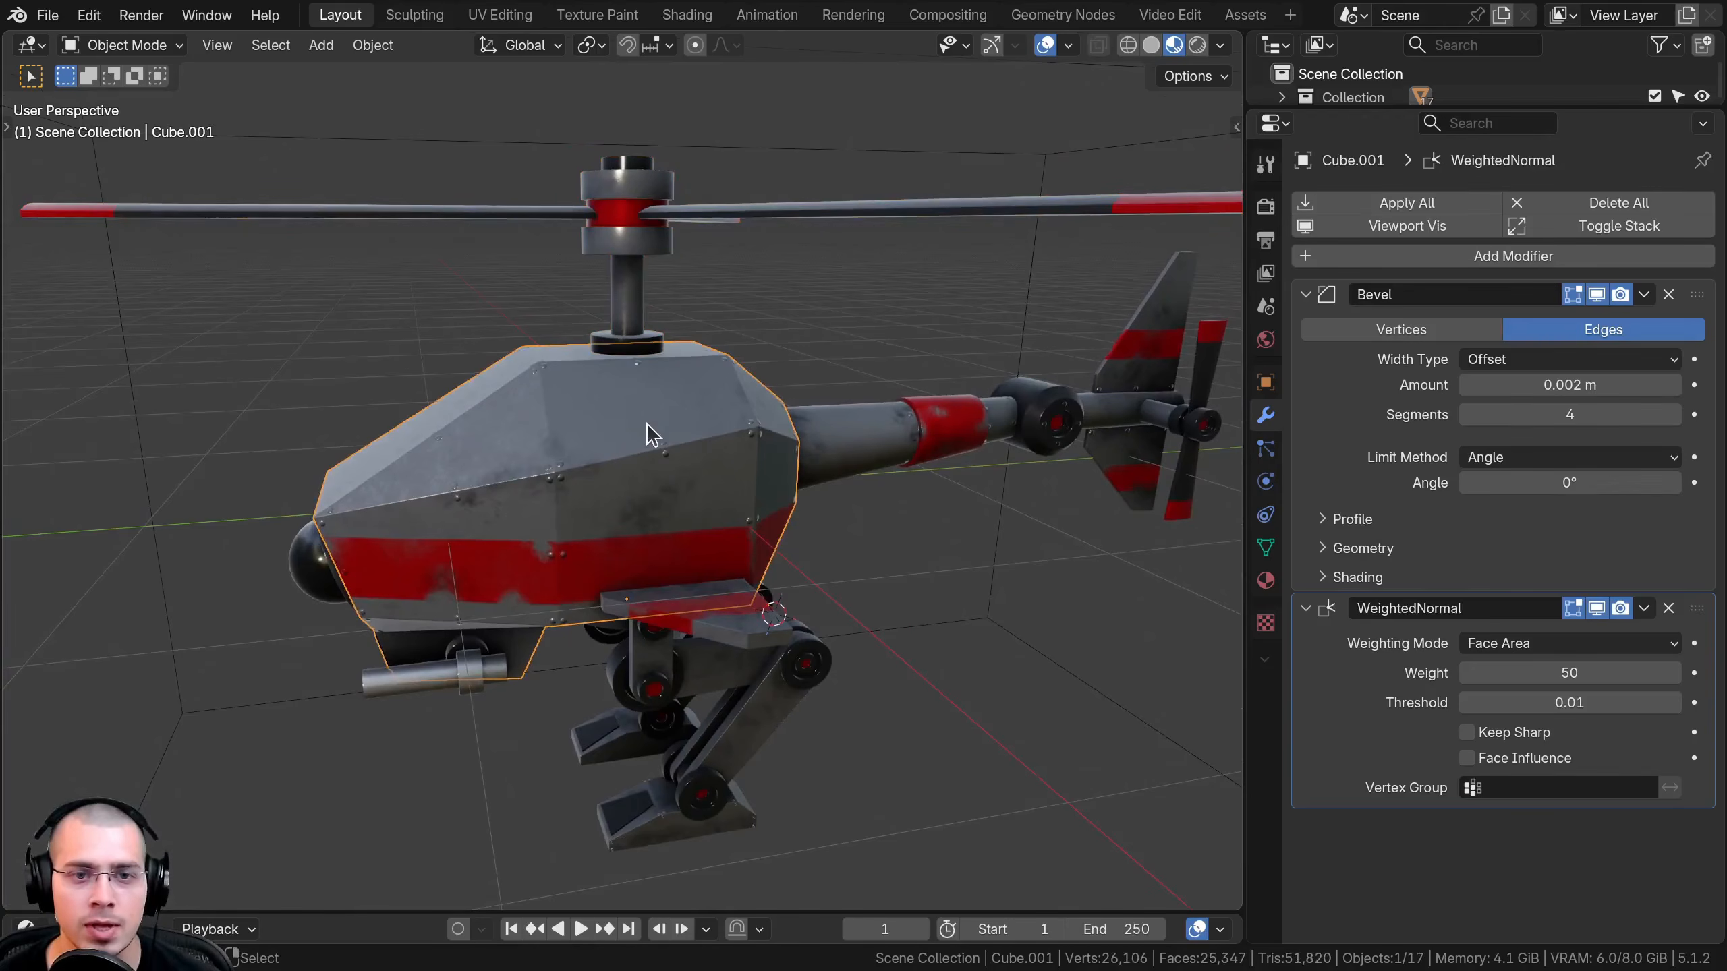
middle_drag(809, 490, 821, 532)
key(r)
key(z)
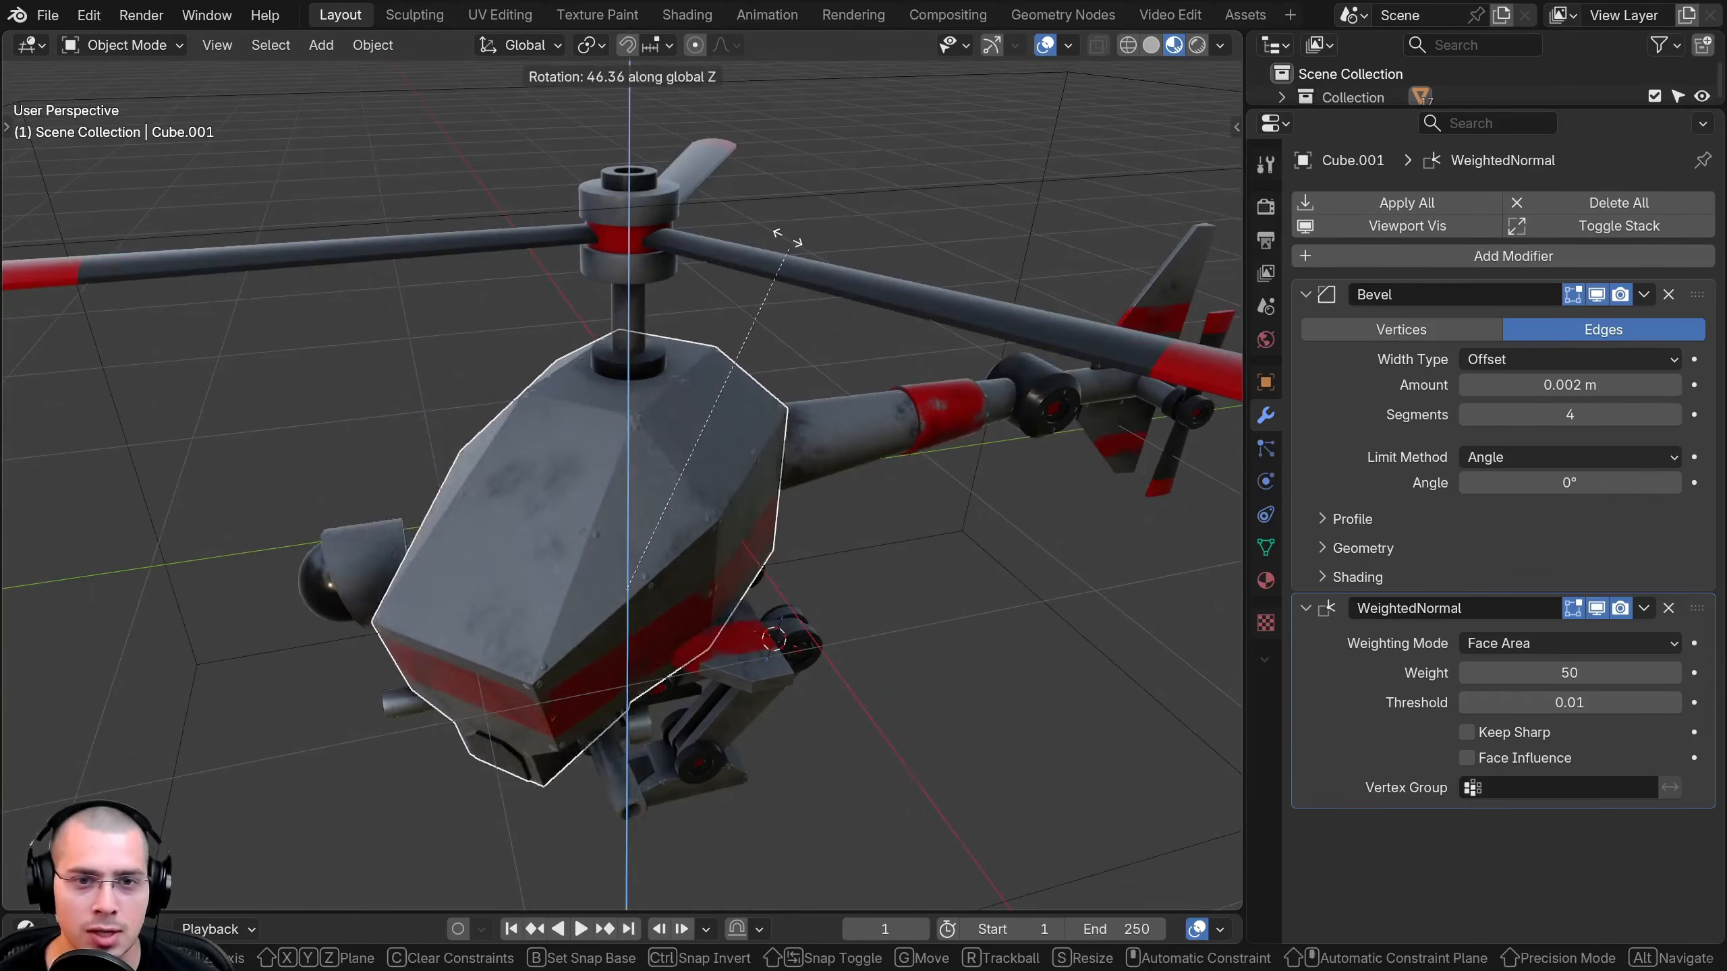
right_click(771, 520)
Hide the helicopter's main body
click(633, 300)
middle_drag(633, 309, 617, 396)
middle_drag(693, 562, 720, 459)
click(704, 541)
key(r)
right_click(713, 520)
key(h)
Hide the main rotor blades and the rotor mast above the base
middle_drag(680, 385, 626, 336)
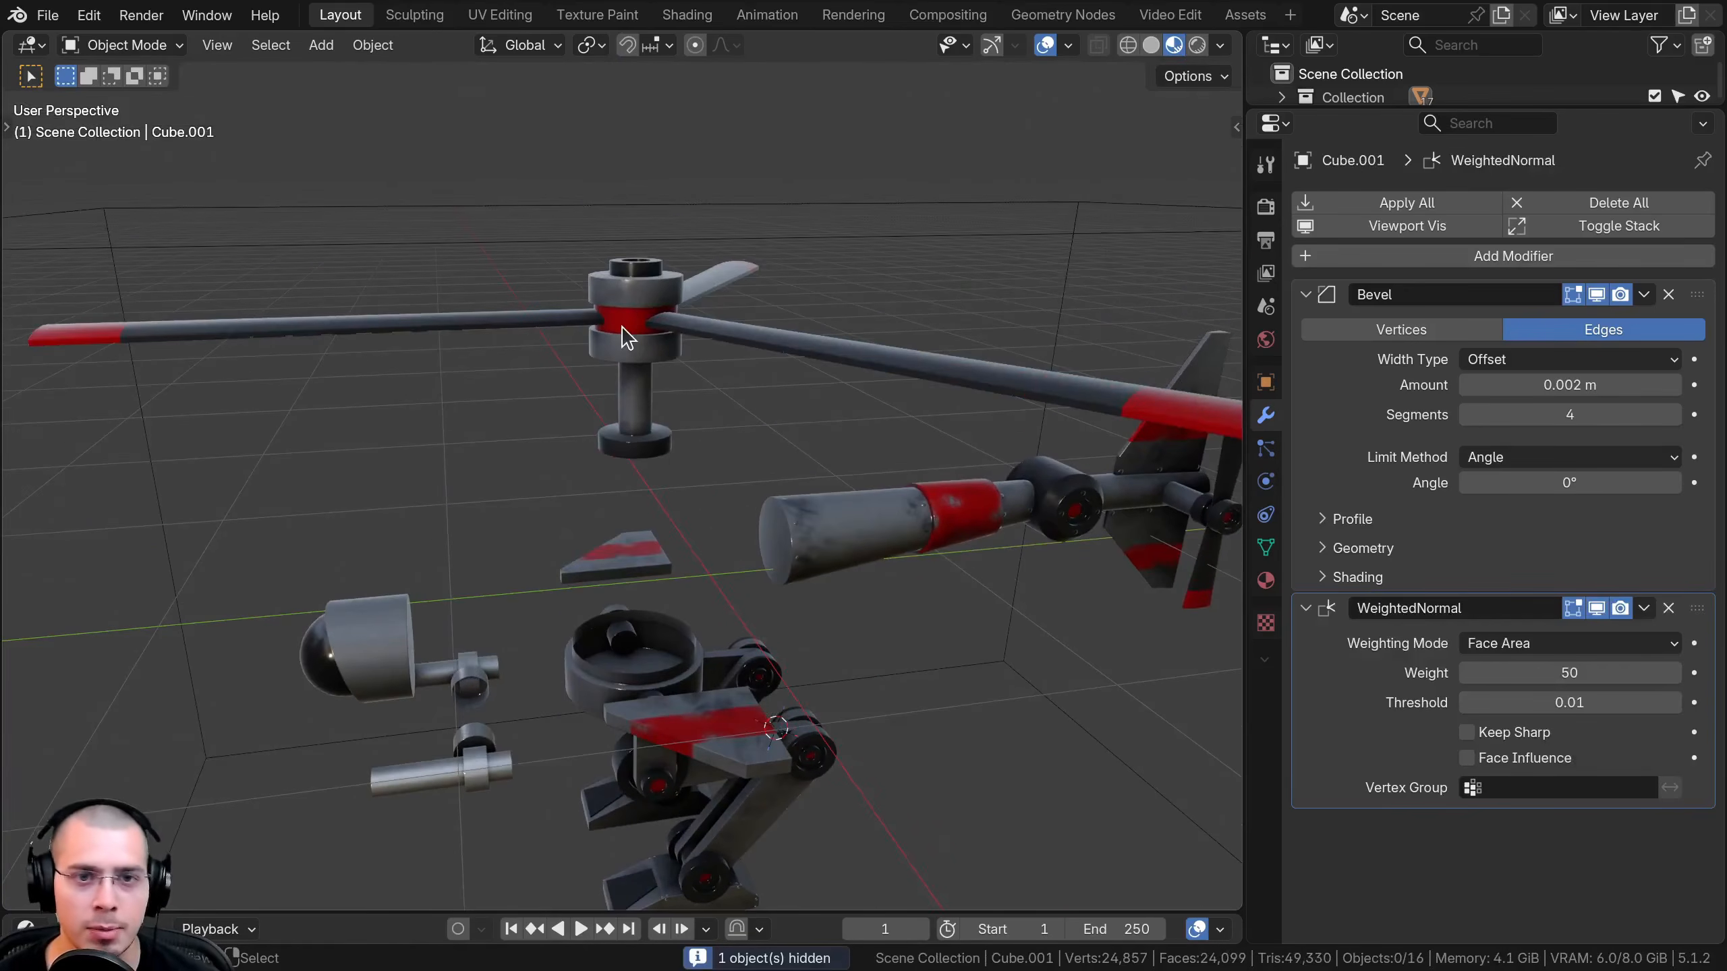
click(627, 336)
key(h)
click(626, 314)
key(h)
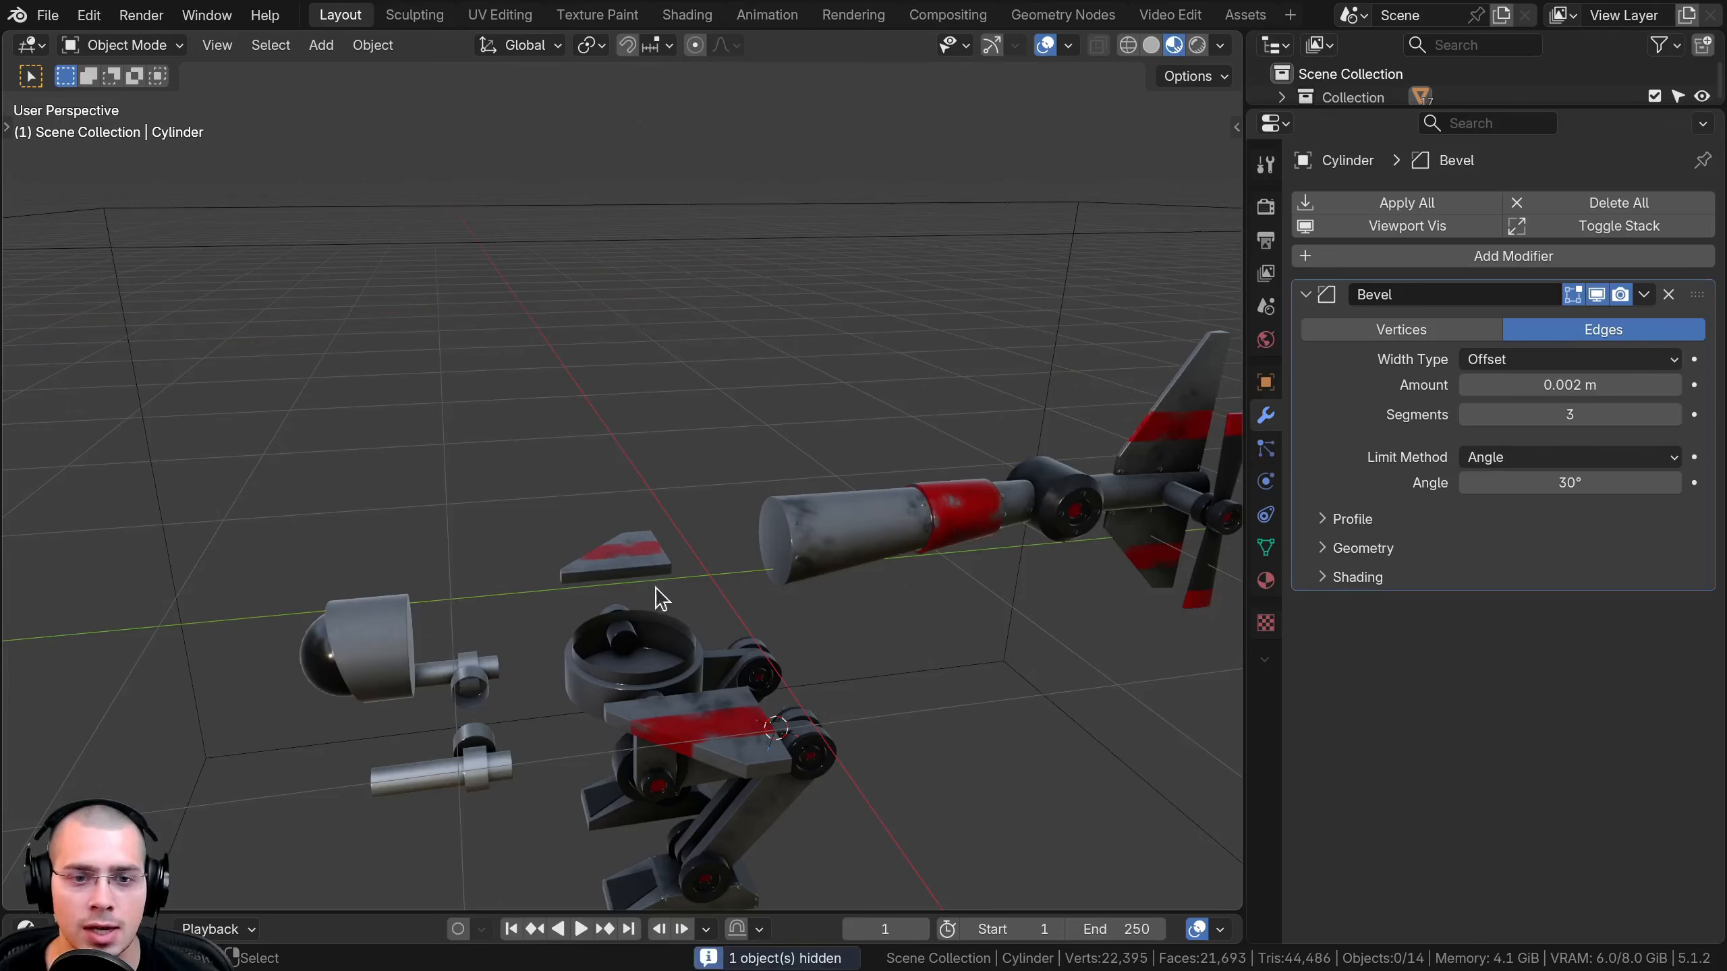
Try rotating the mirrored pair of guns about the global X axis
middle_drag(654, 587, 605, 398)
scroll(661, 474, up, 3)
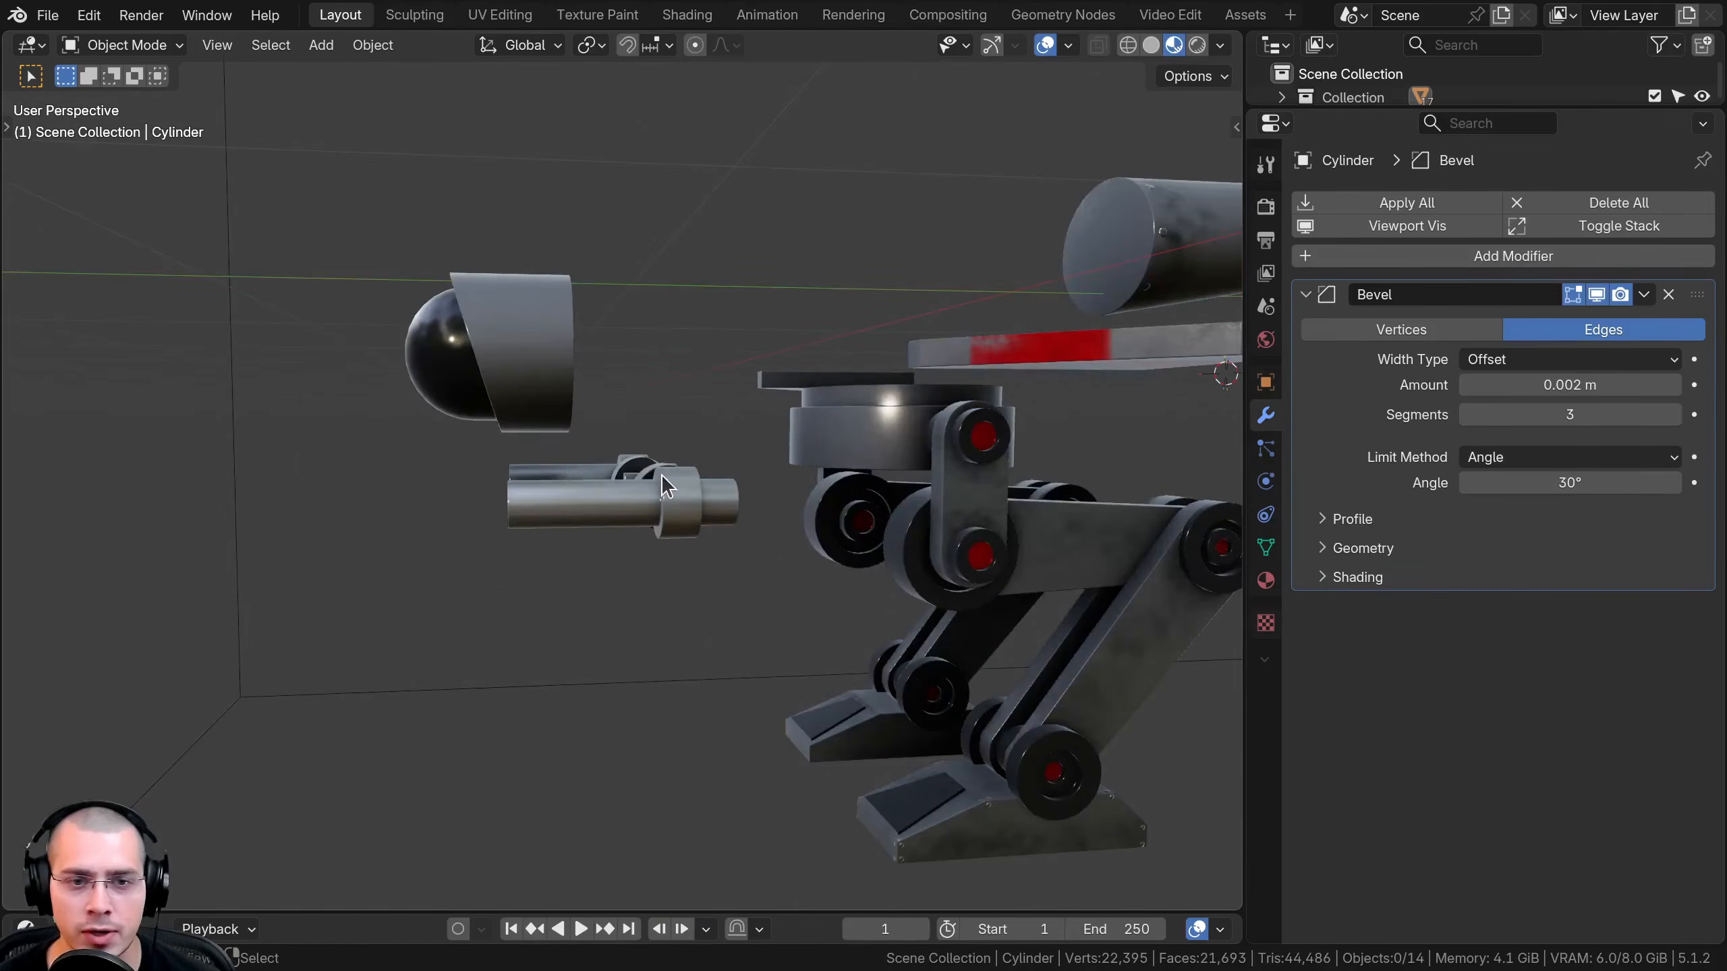
click(661, 475)
middle_drag(661, 474, 651, 421)
key(r)
key(x)
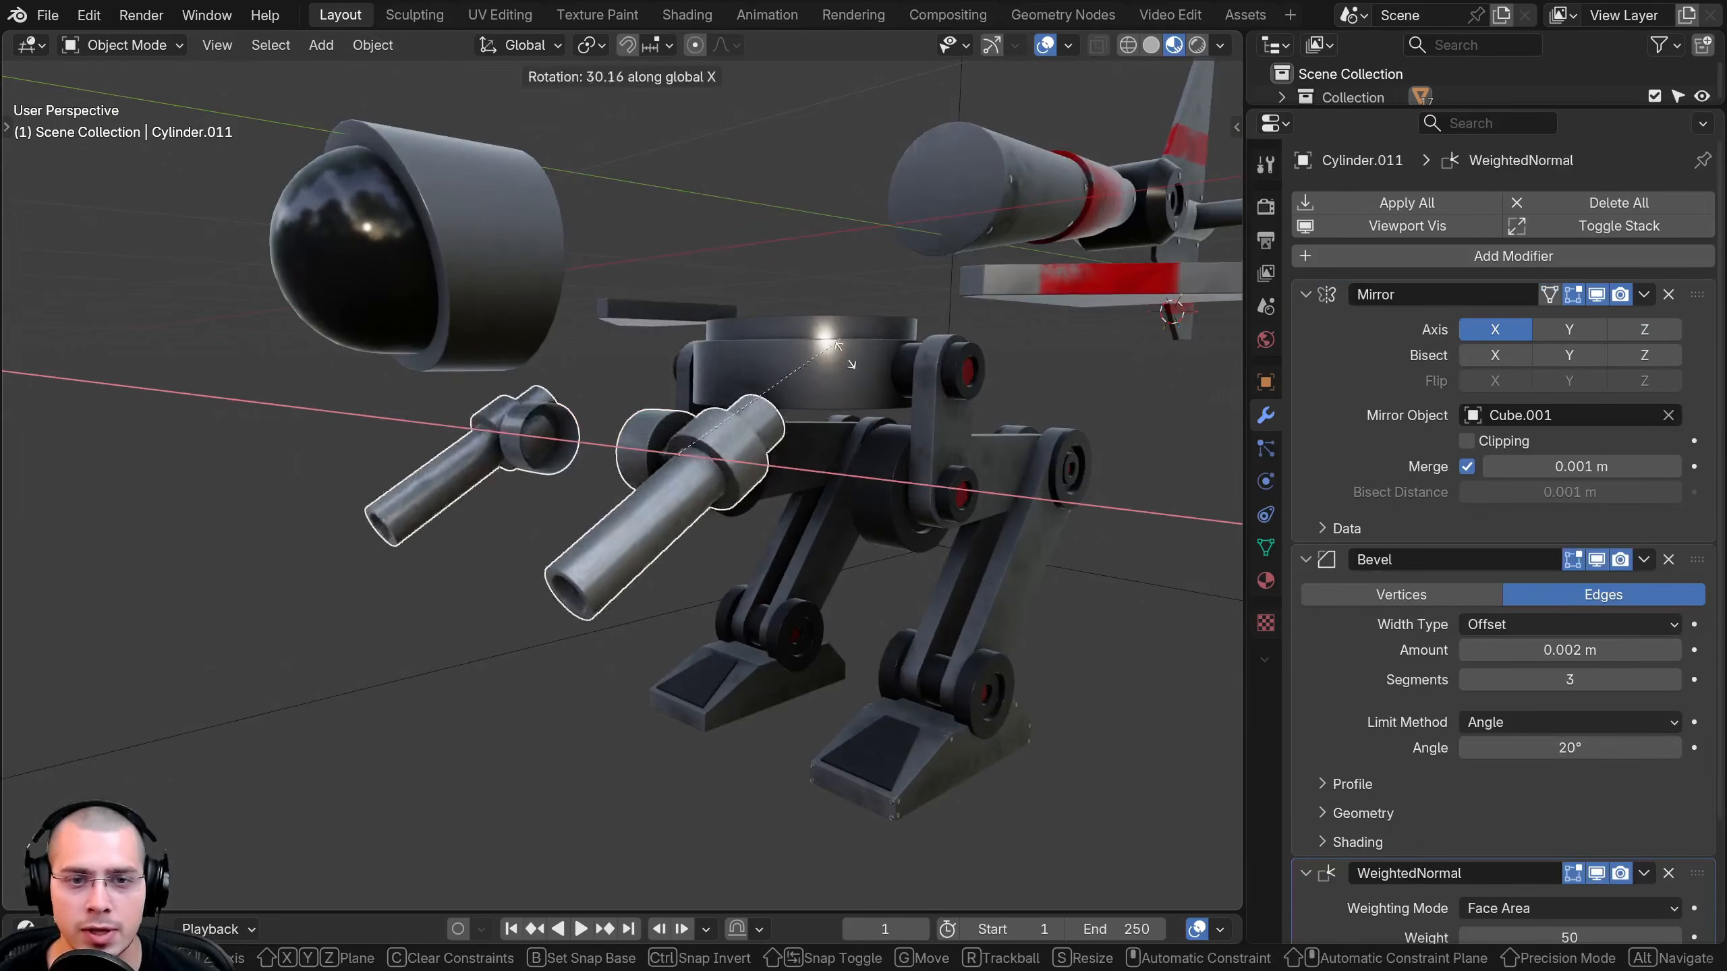
right_click(817, 522)
Apply the Mirror modifier on the pair of guns
middle_drag(816, 522, 874, 542)
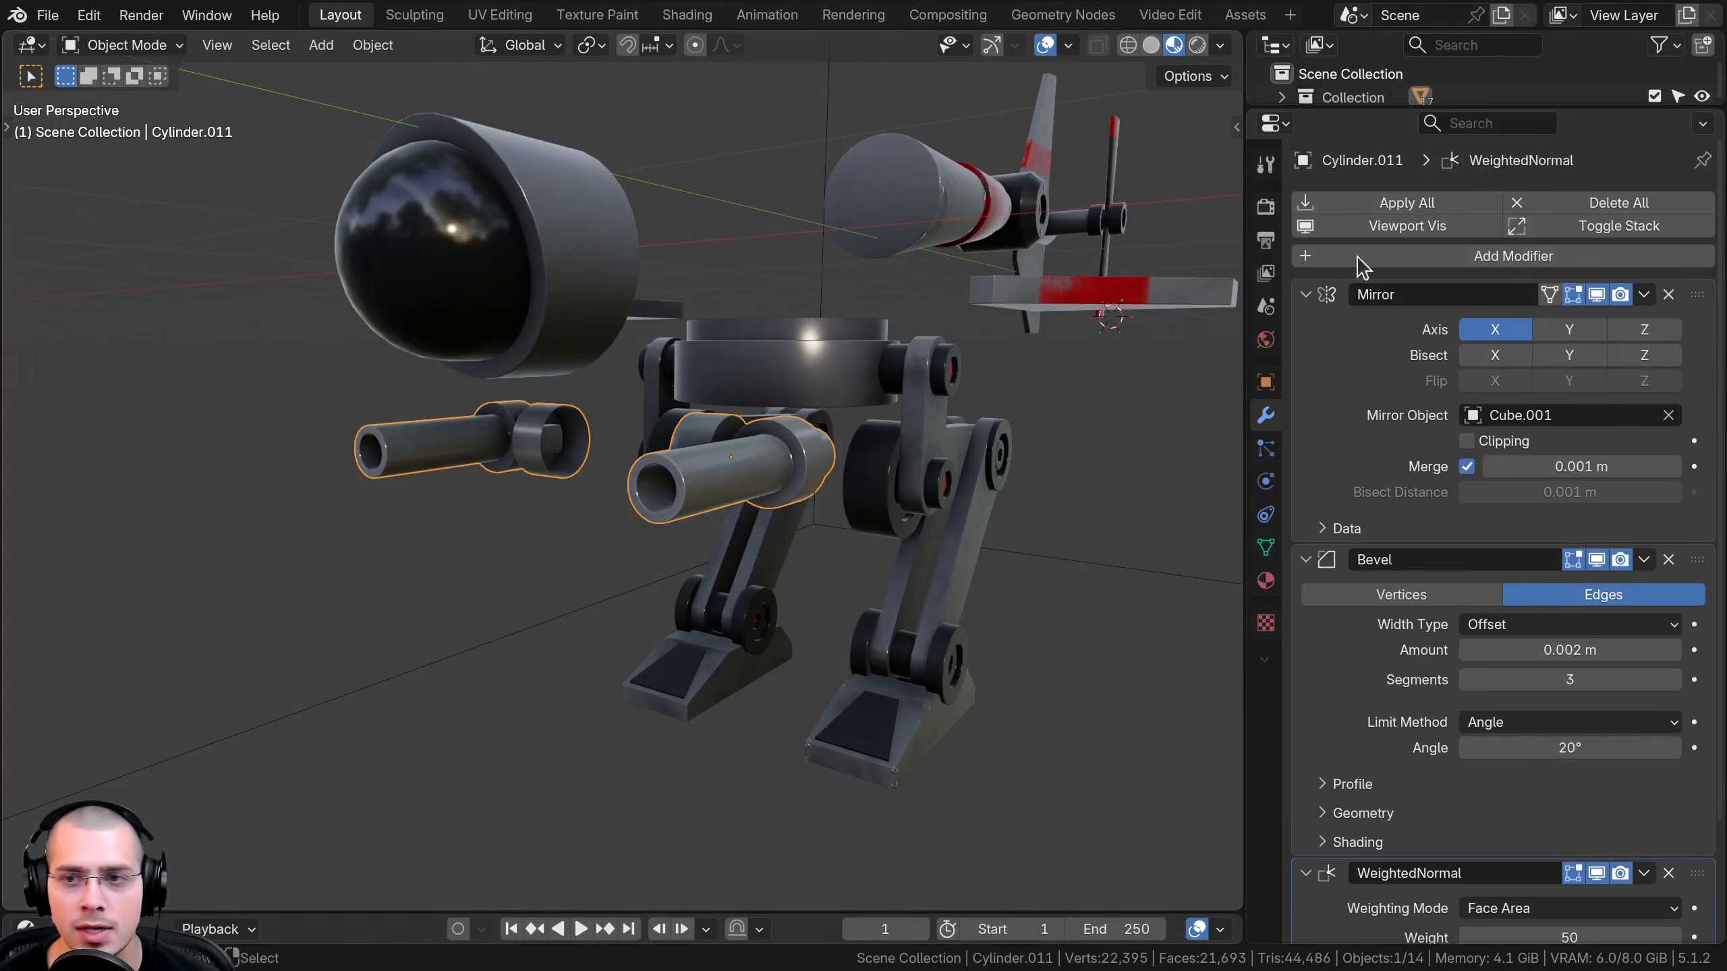
click(1644, 296)
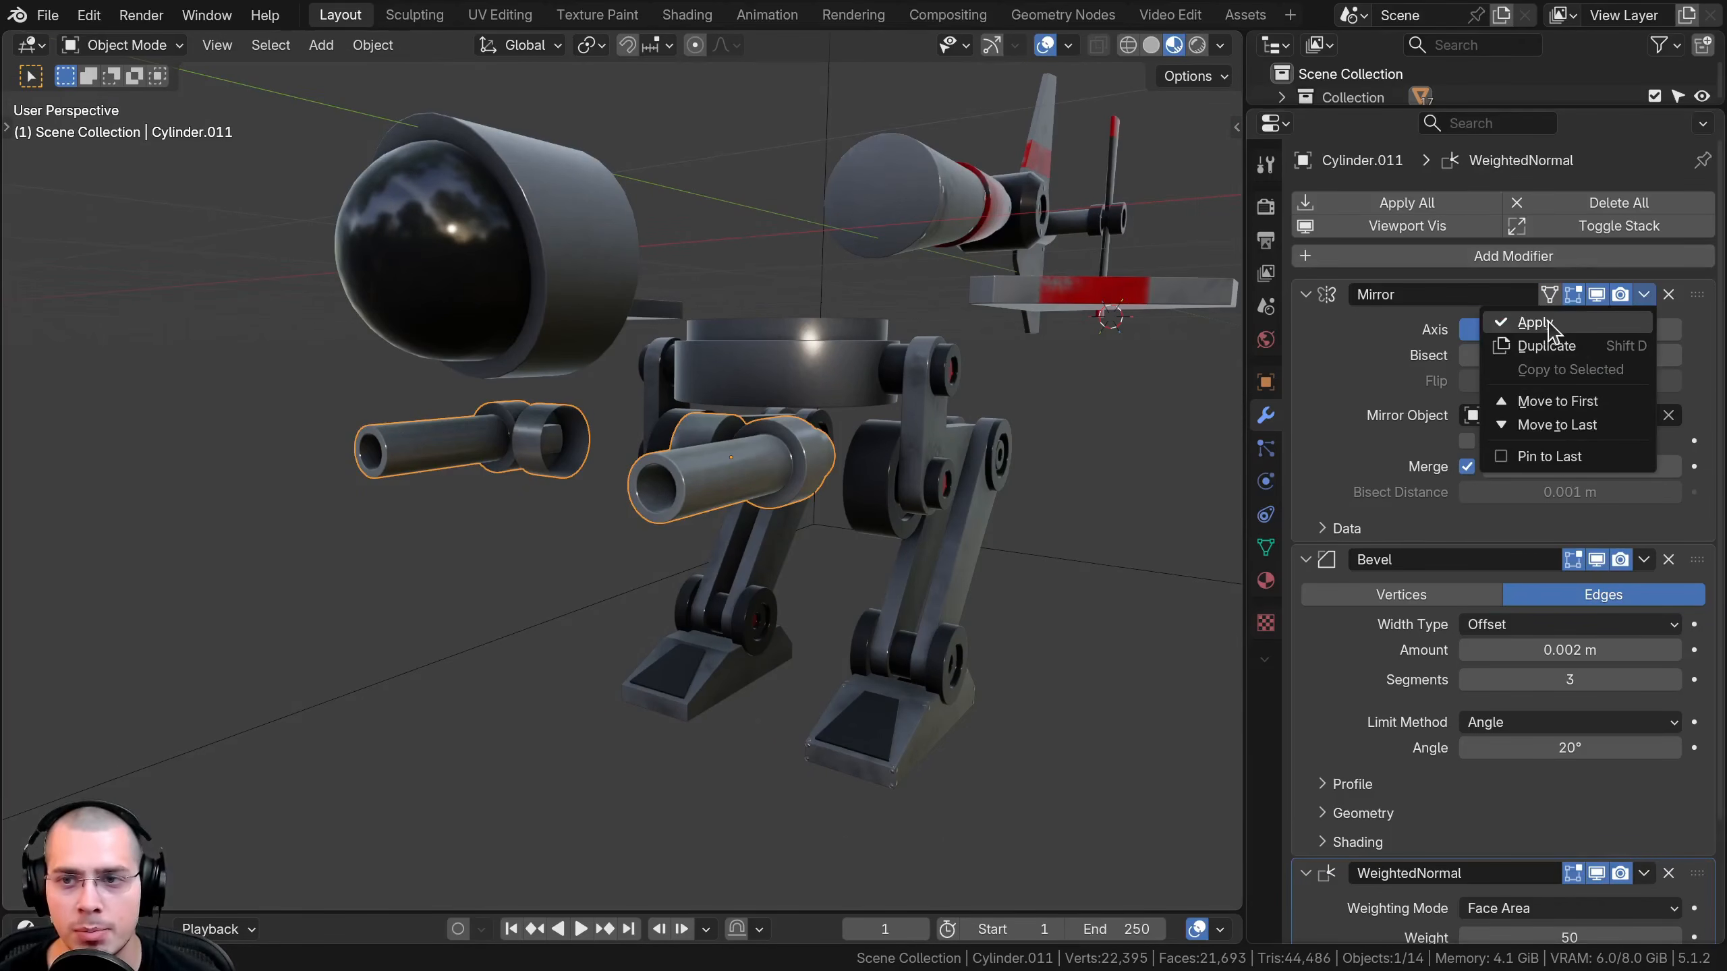
click(1549, 323)
middle_drag(833, 381, 915, 385)
scroll(935, 383, up, 1)
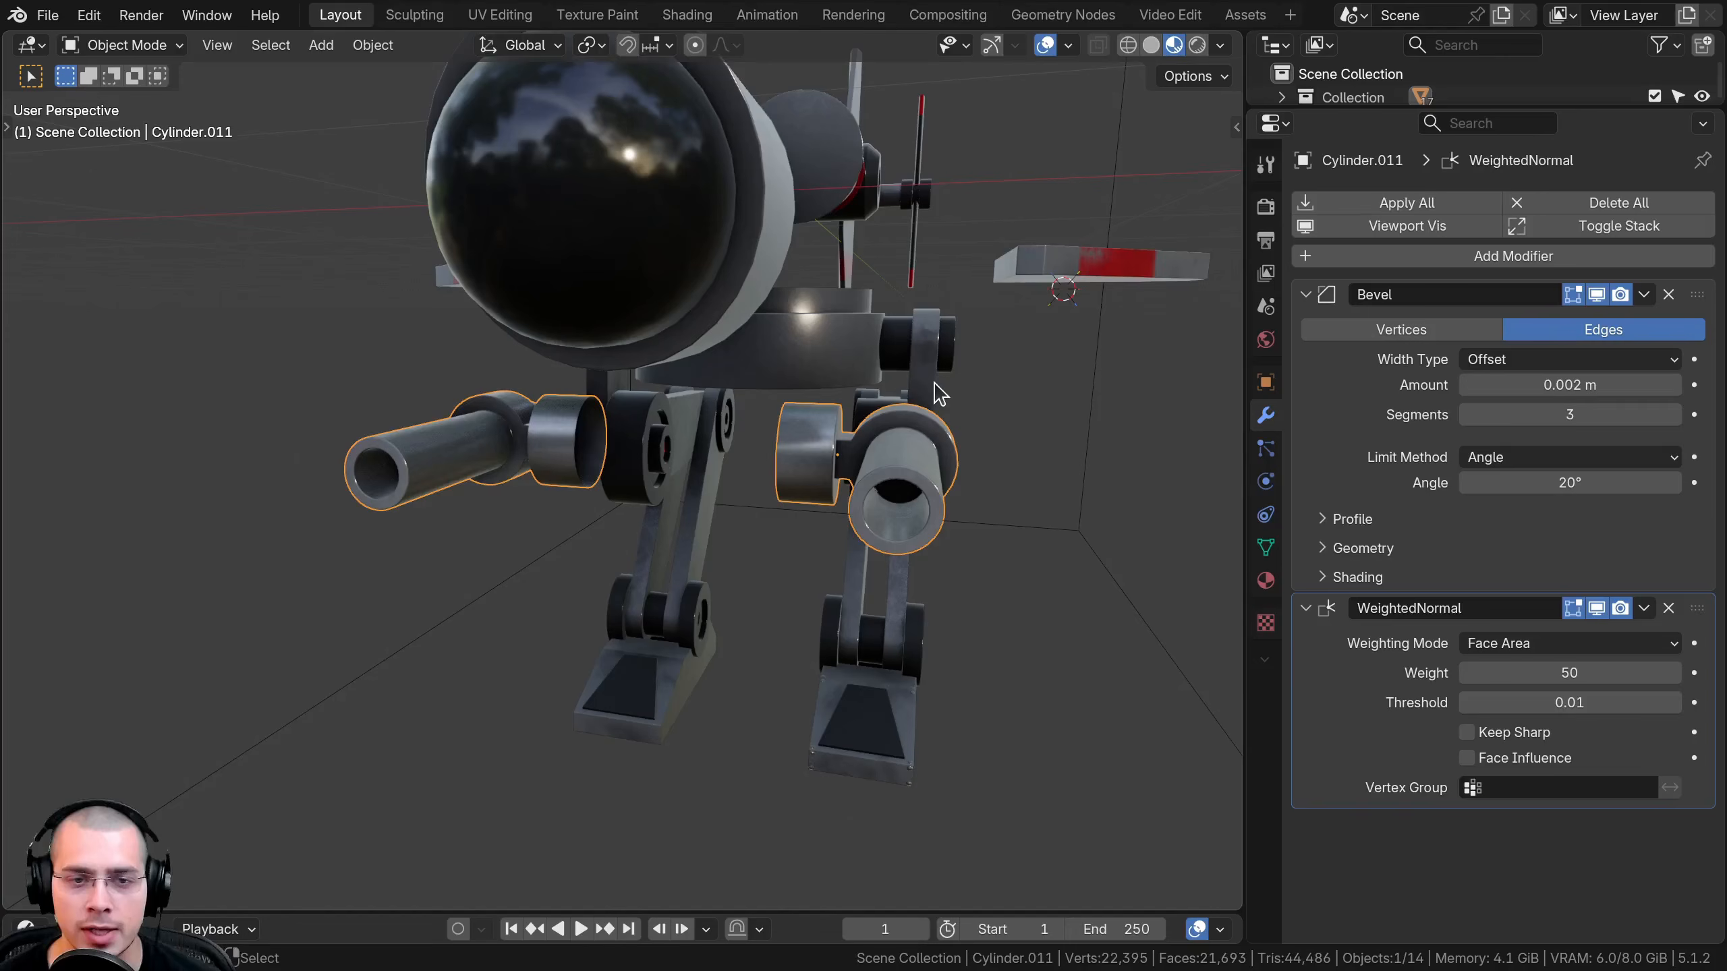
Separate the geometry of the gun on the robot's right side into its own object, using wireframe shading to select it
key(Tab)
key(z)
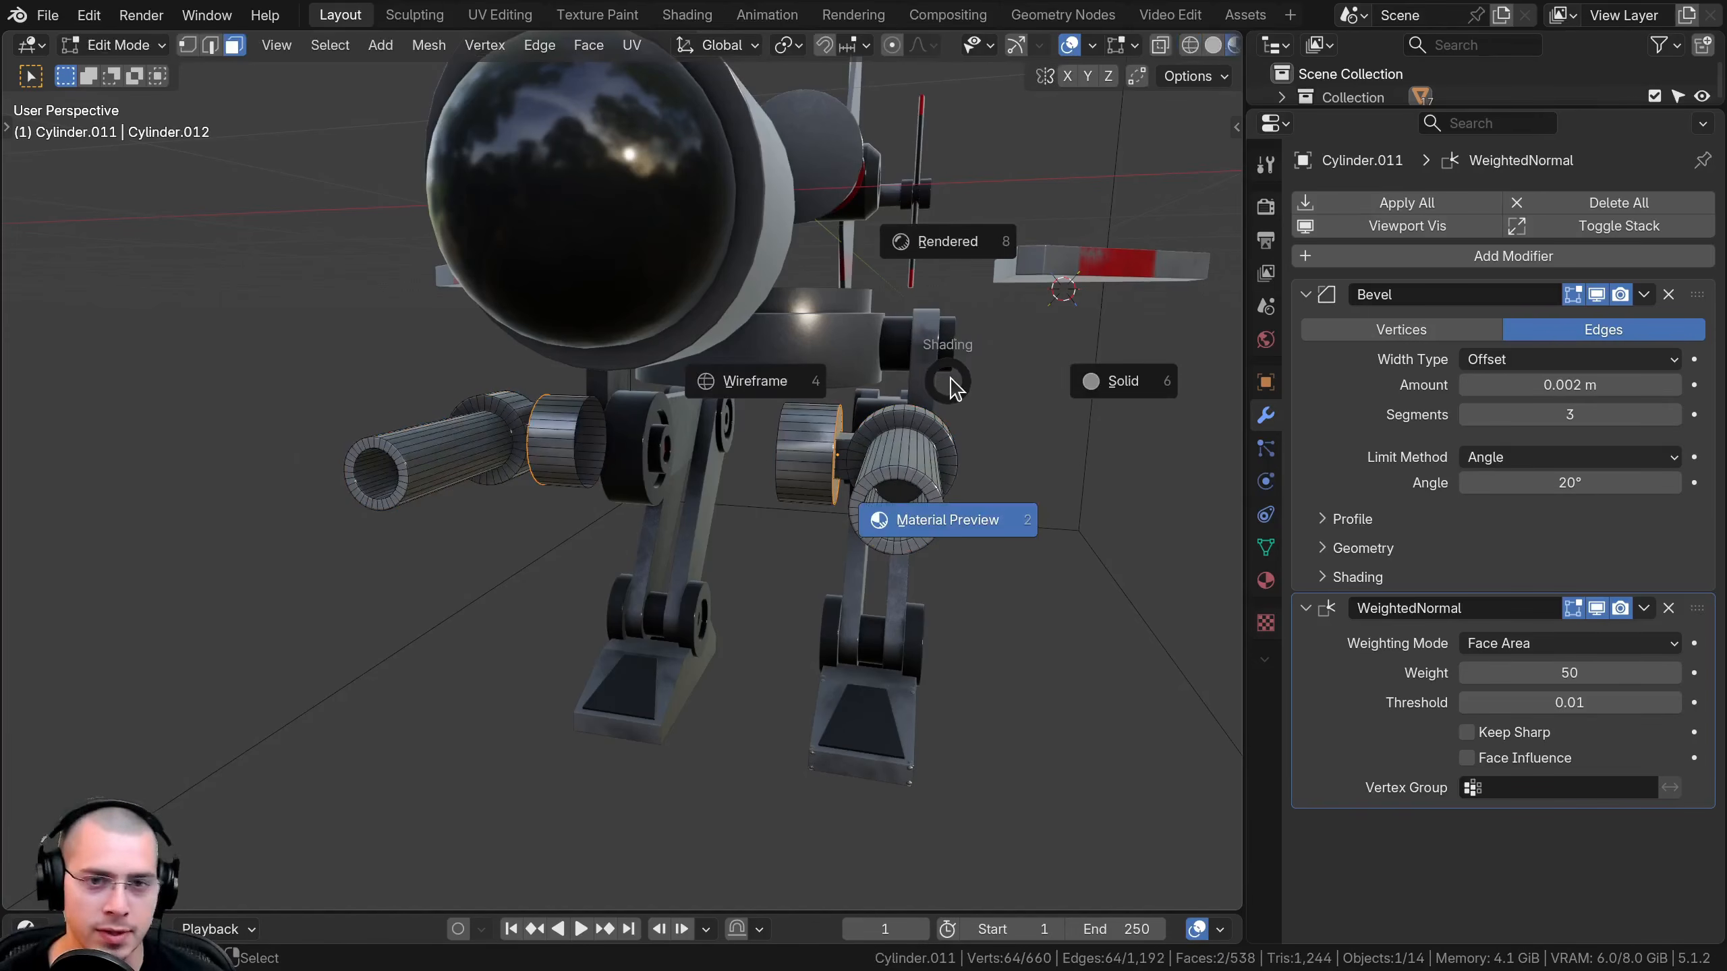
click(639, 343)
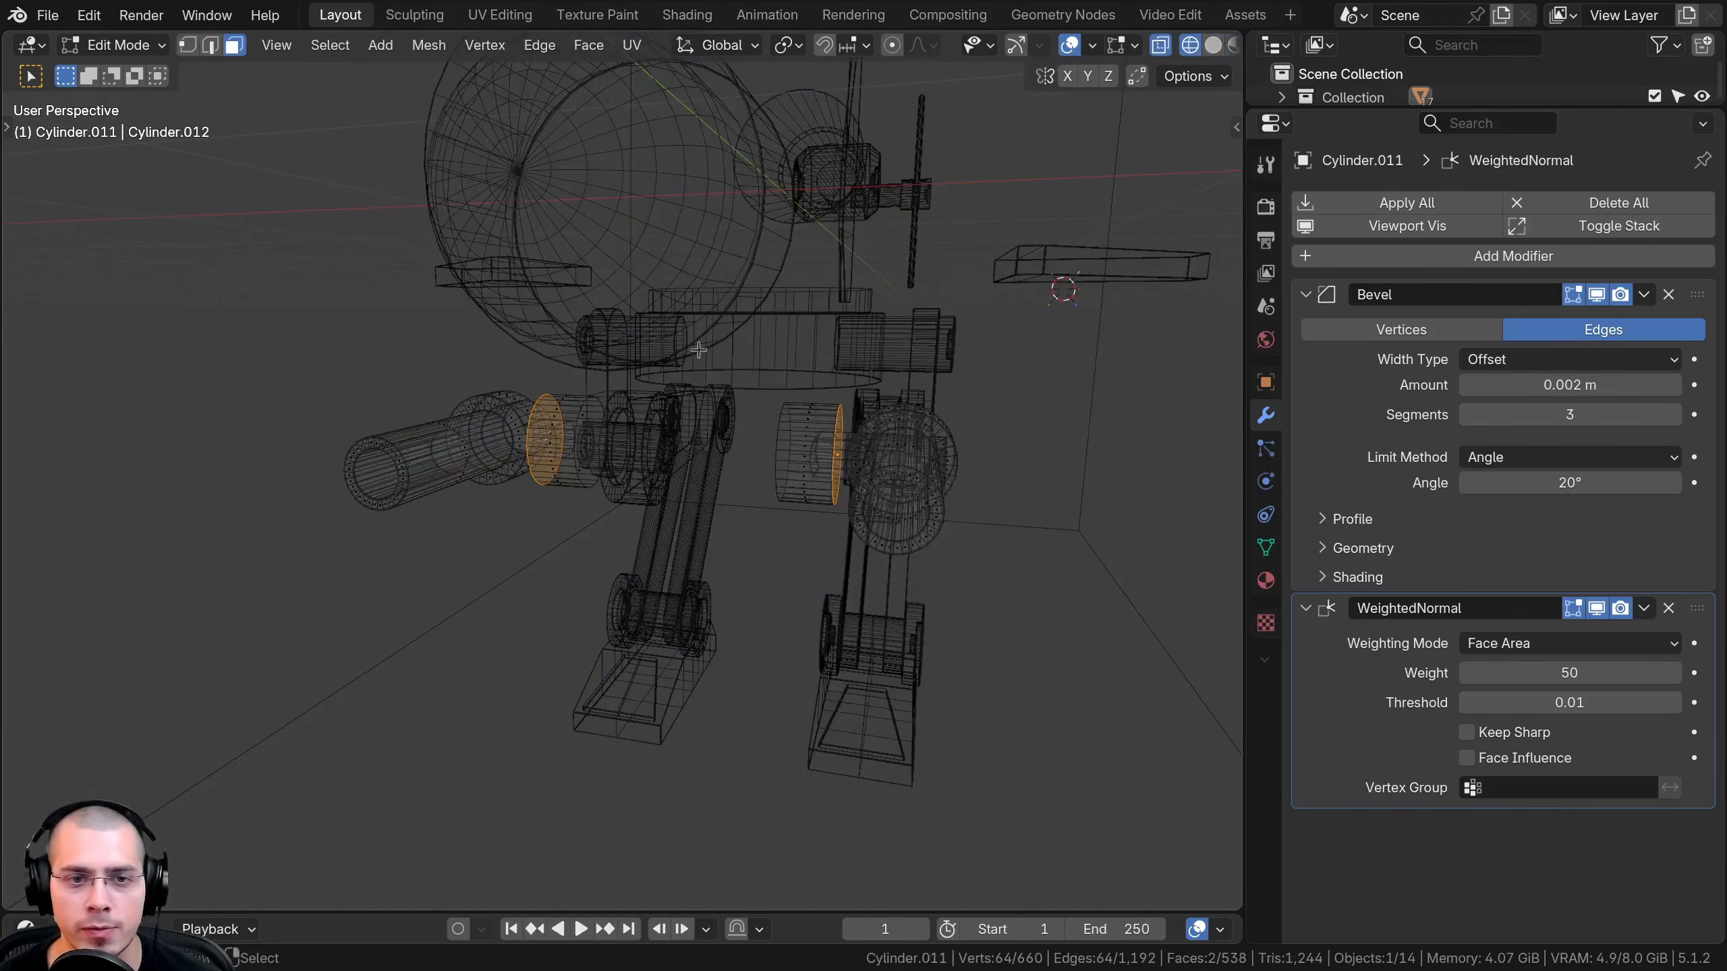
middle_drag(699, 350, 719, 348)
key(alt+a)
key(a)
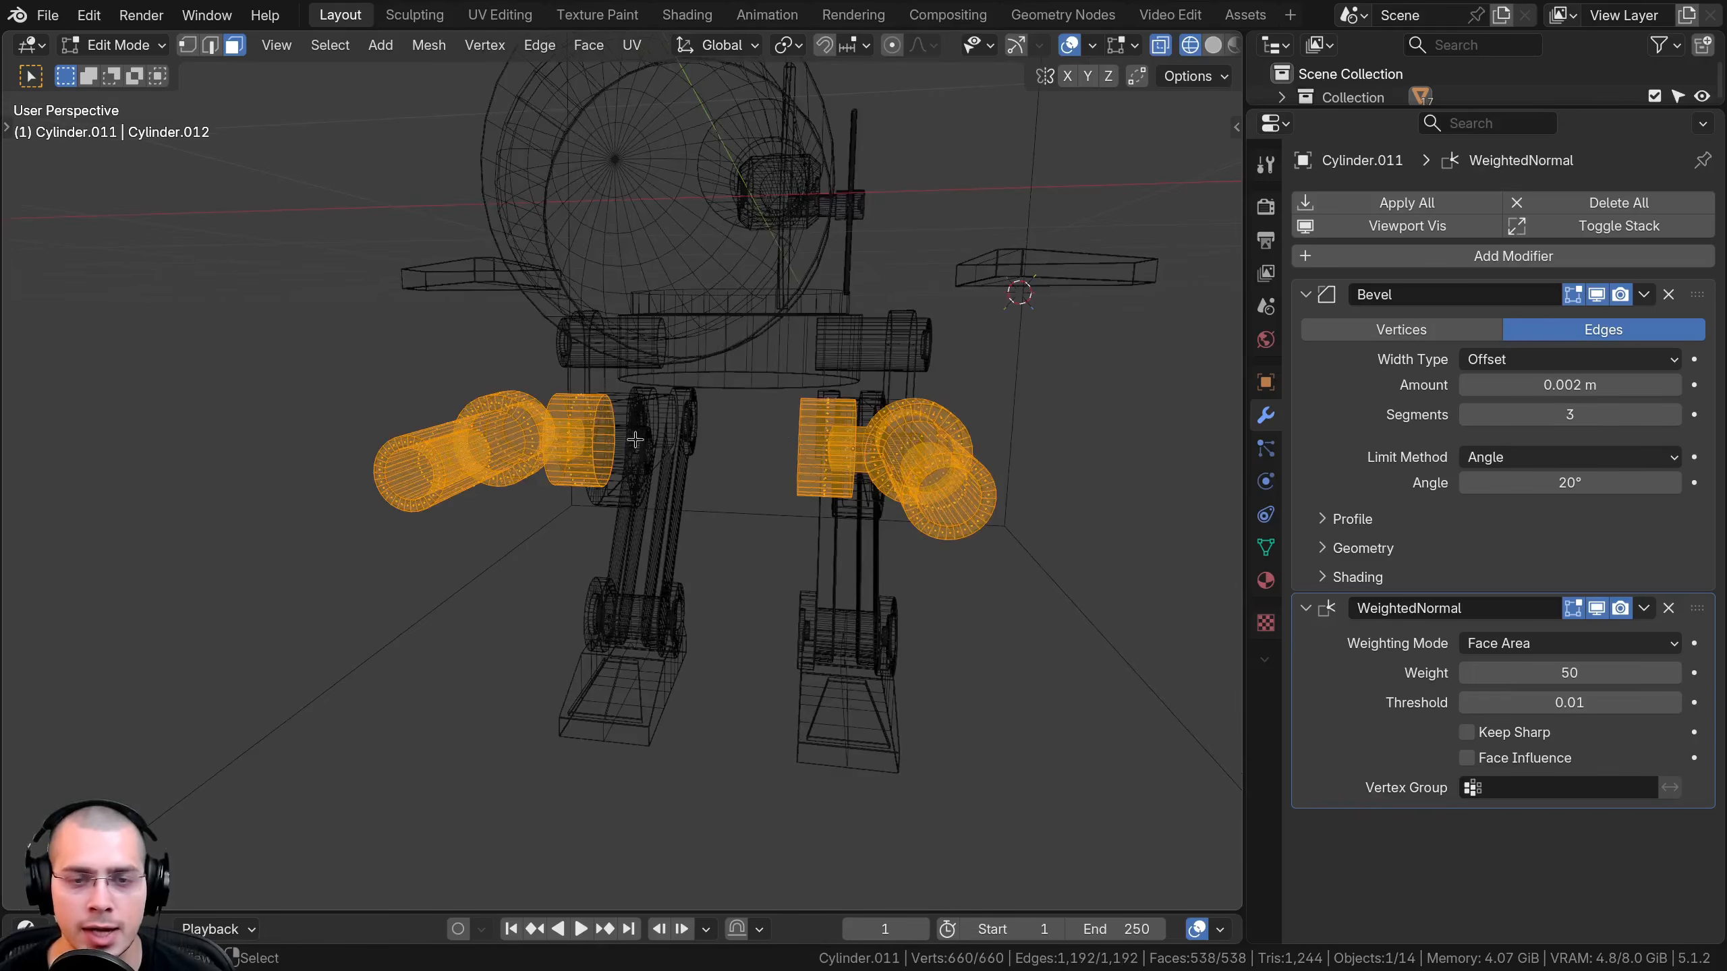
middle_drag(634, 439, 828, 439)
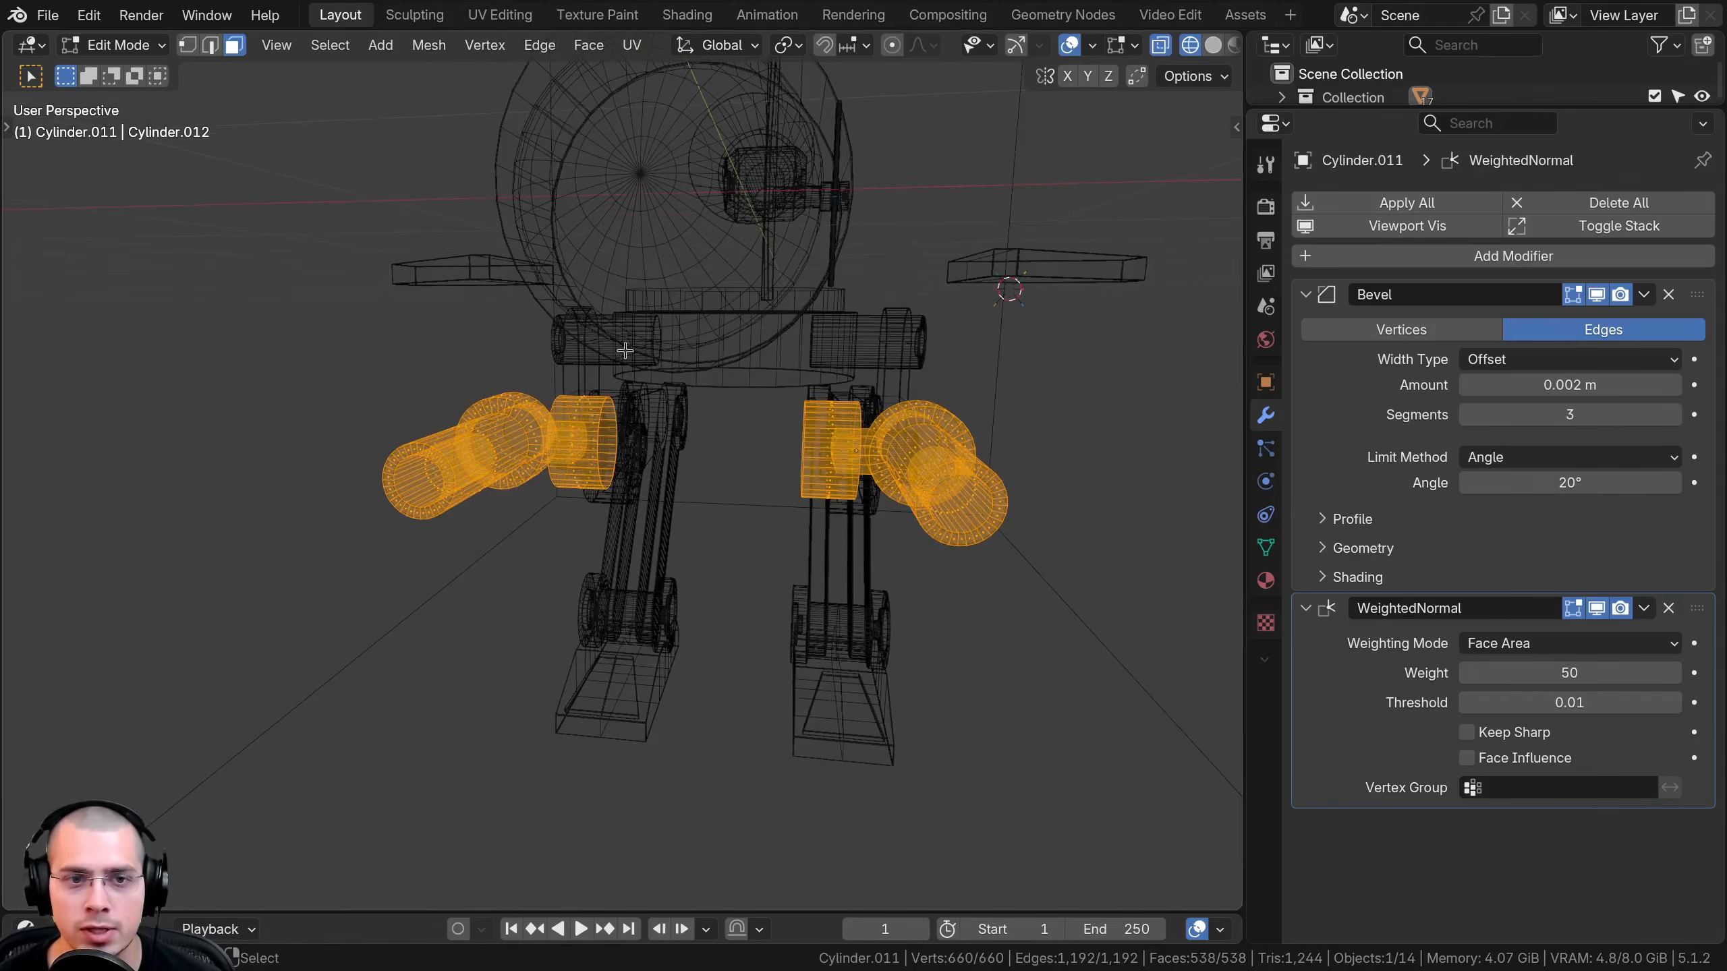
key(alt+a)
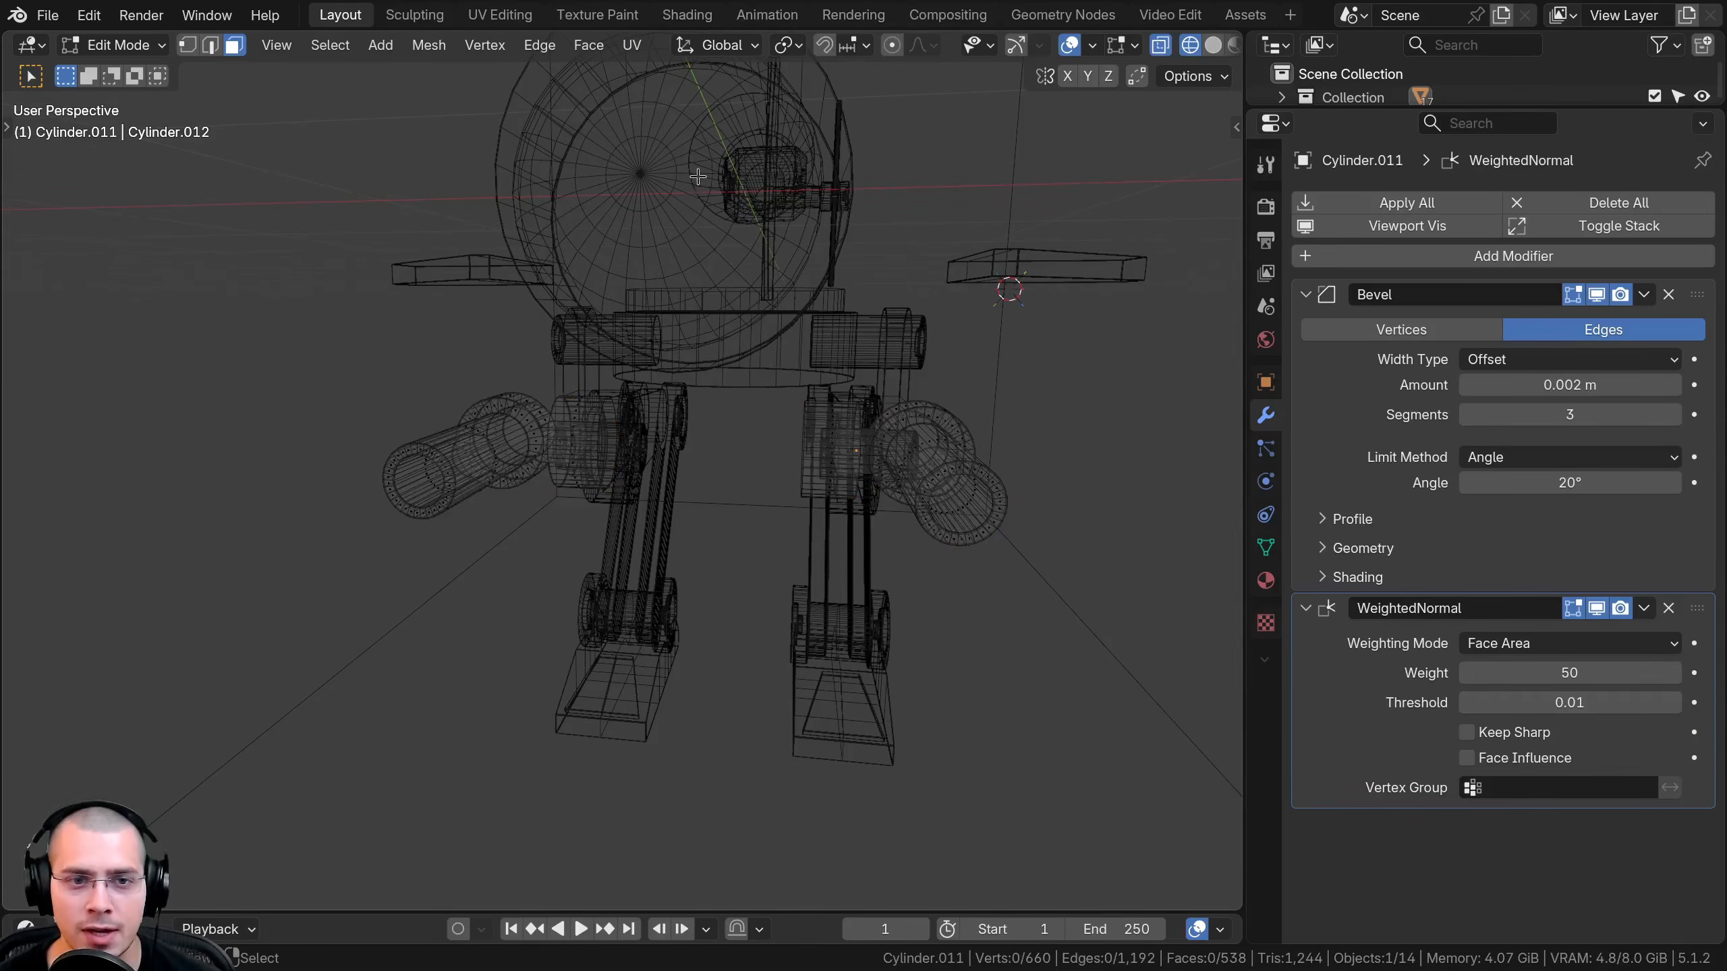
drag(698, 177, 312, 634)
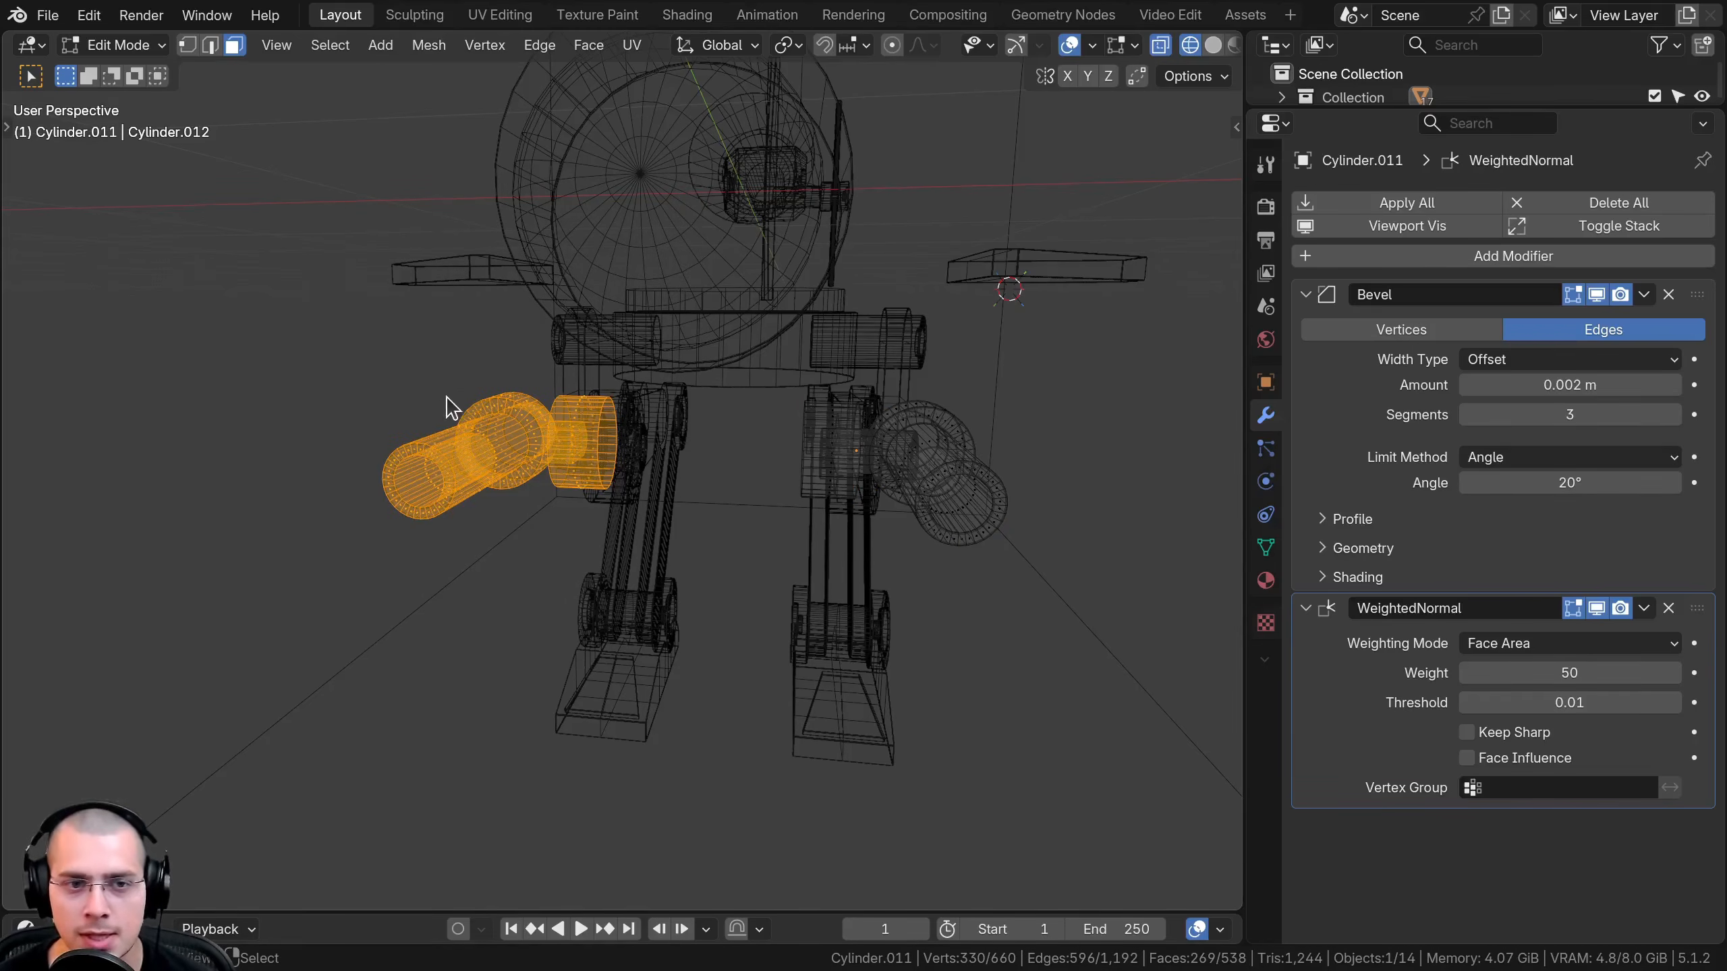
key(p)
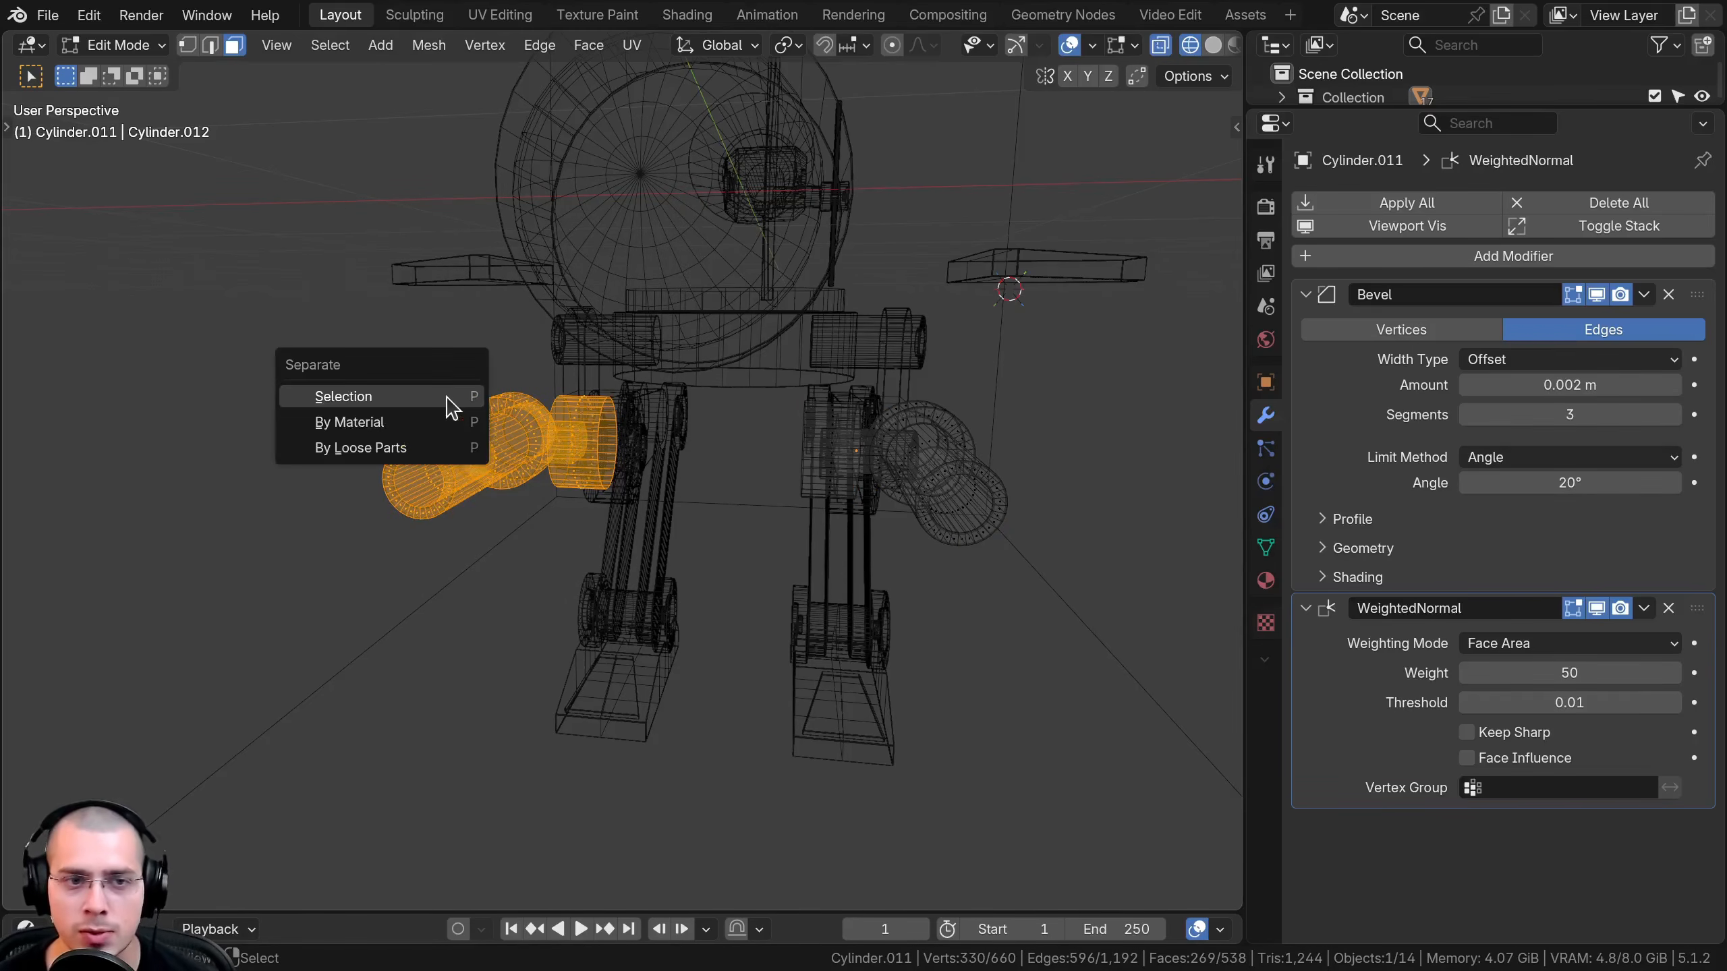
click(342, 397)
key(Tab)
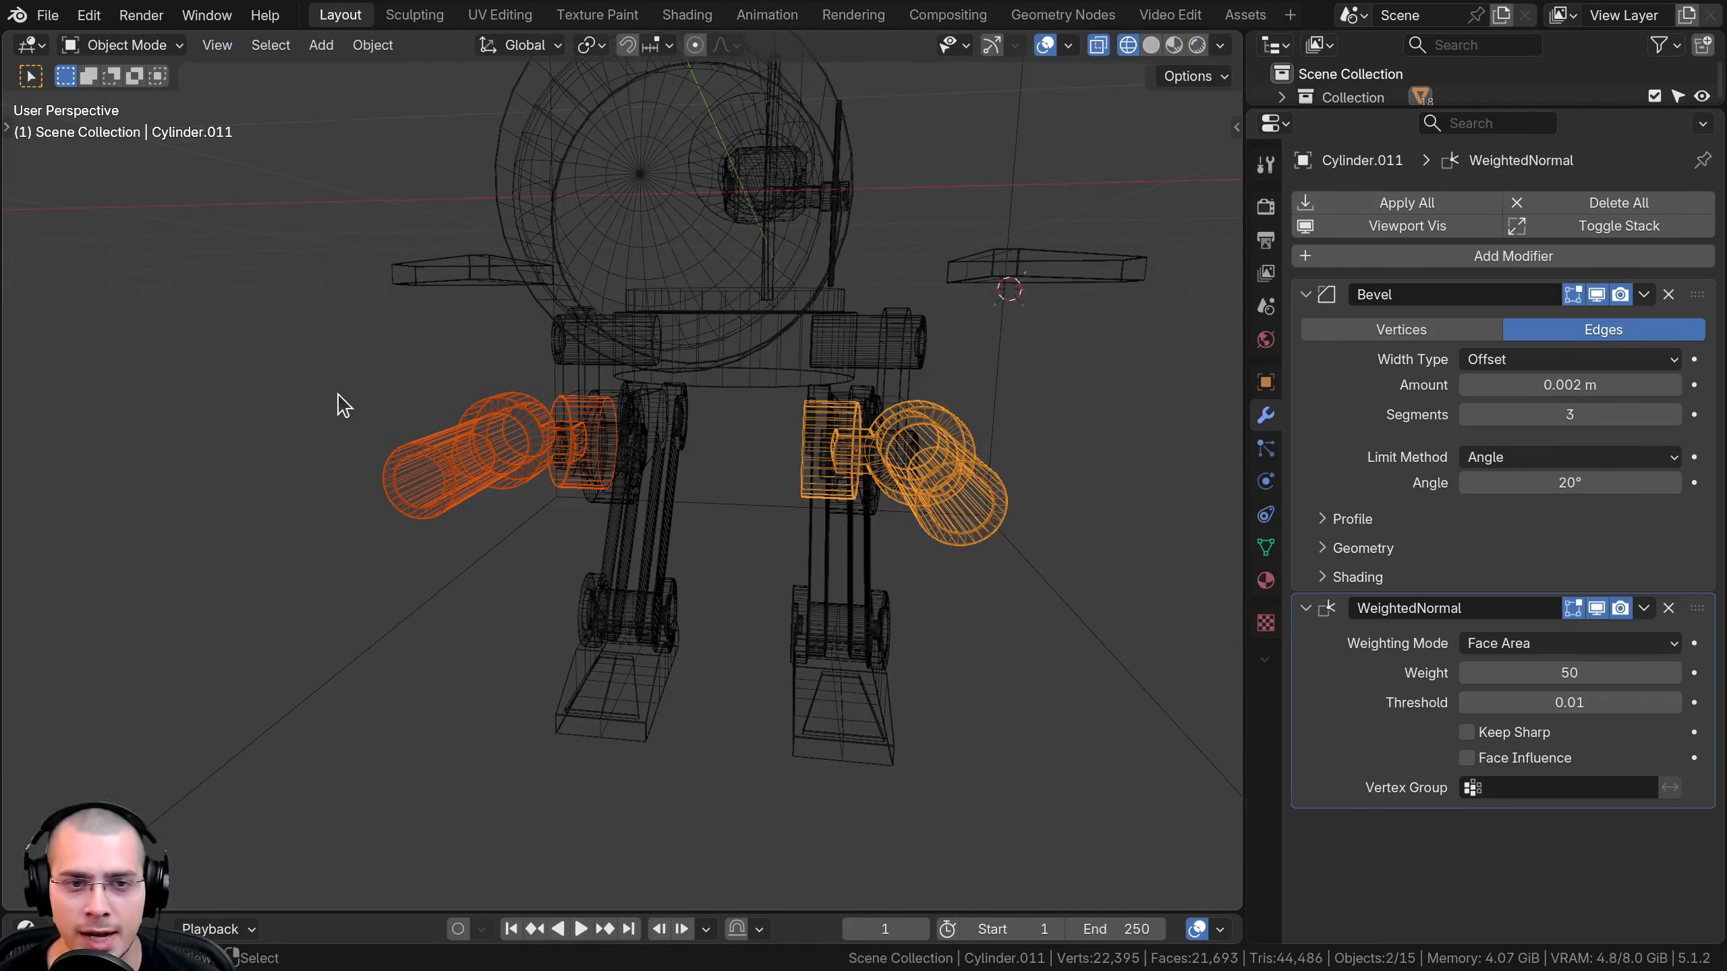
Return the viewport to solid shading and deselect both guns
key(z)
click(717, 413)
key(alt+a)
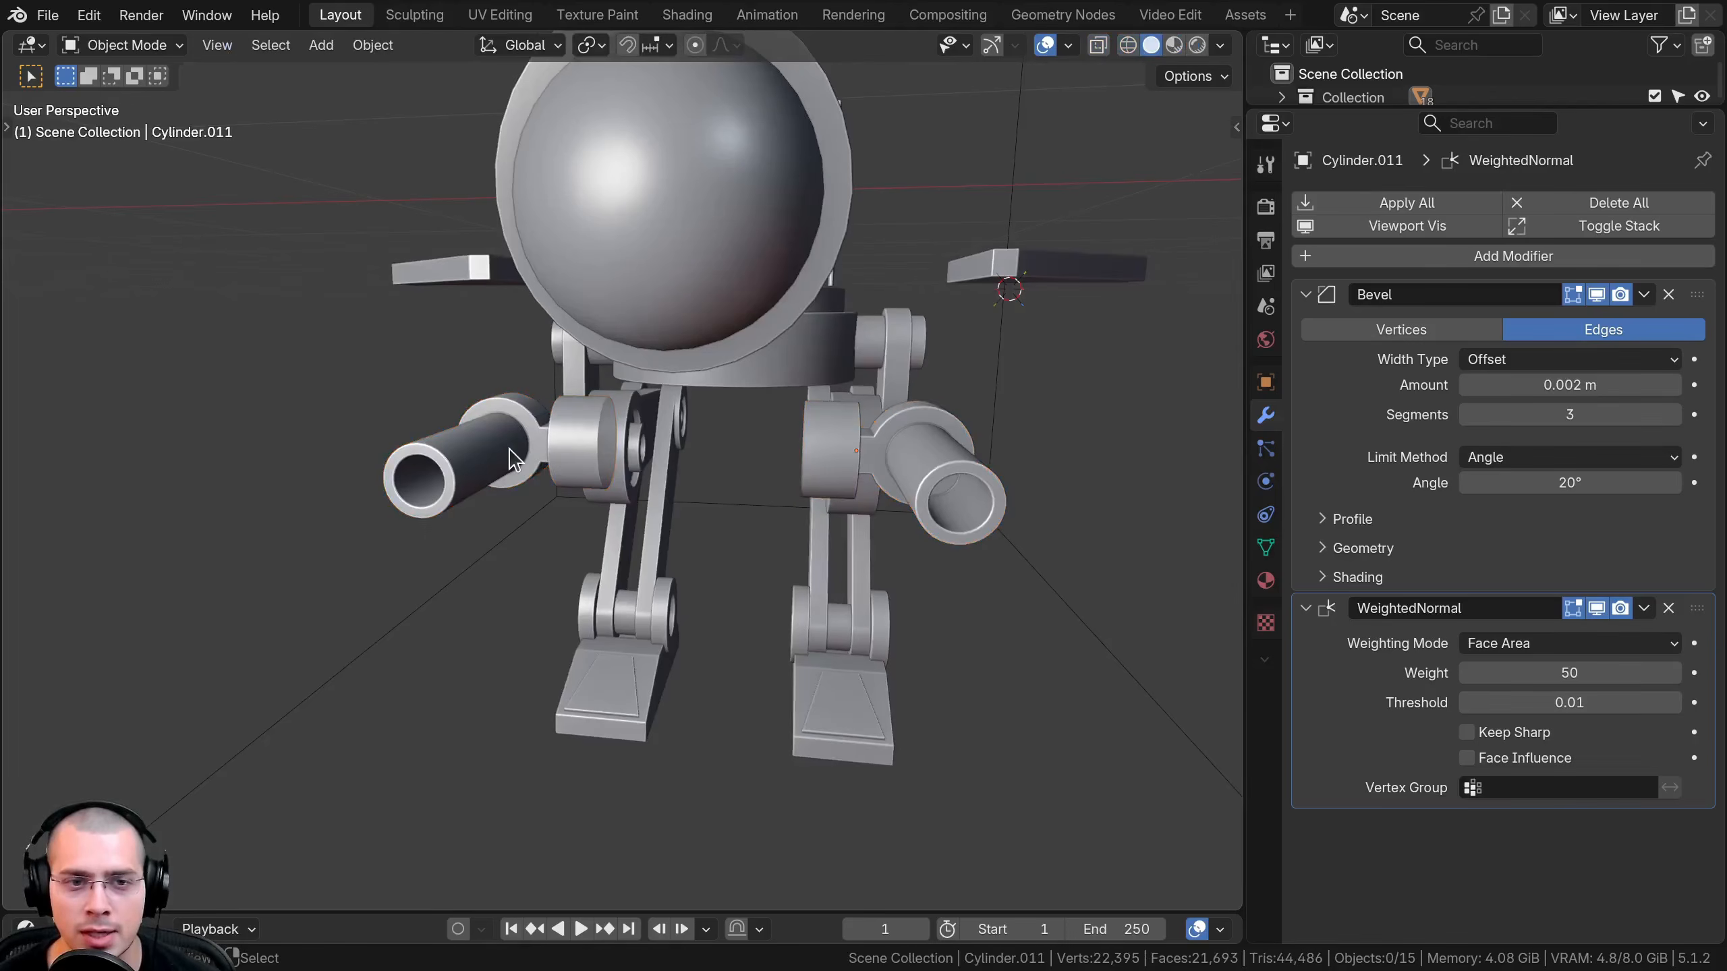
Try moving the gun on the robot's left side and rotating it about the global X axis
key(g)
click(835, 462)
key(g)
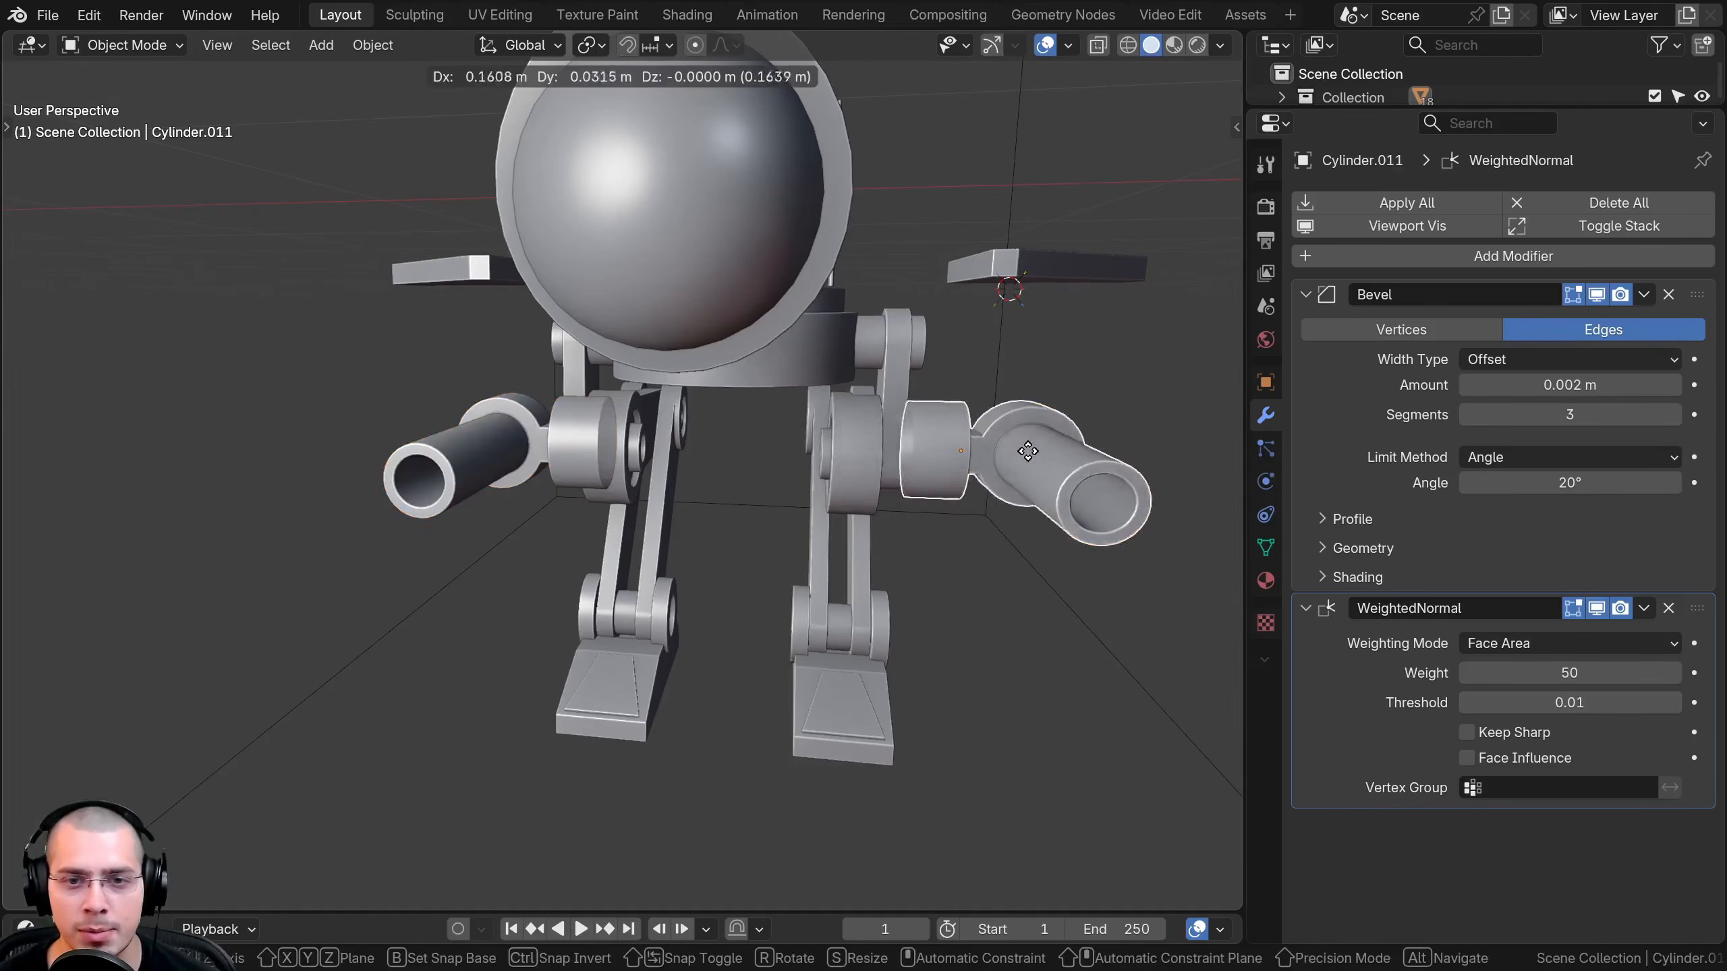
right_click(1022, 451)
middle_drag(1022, 452, 1024, 368)
key(r)
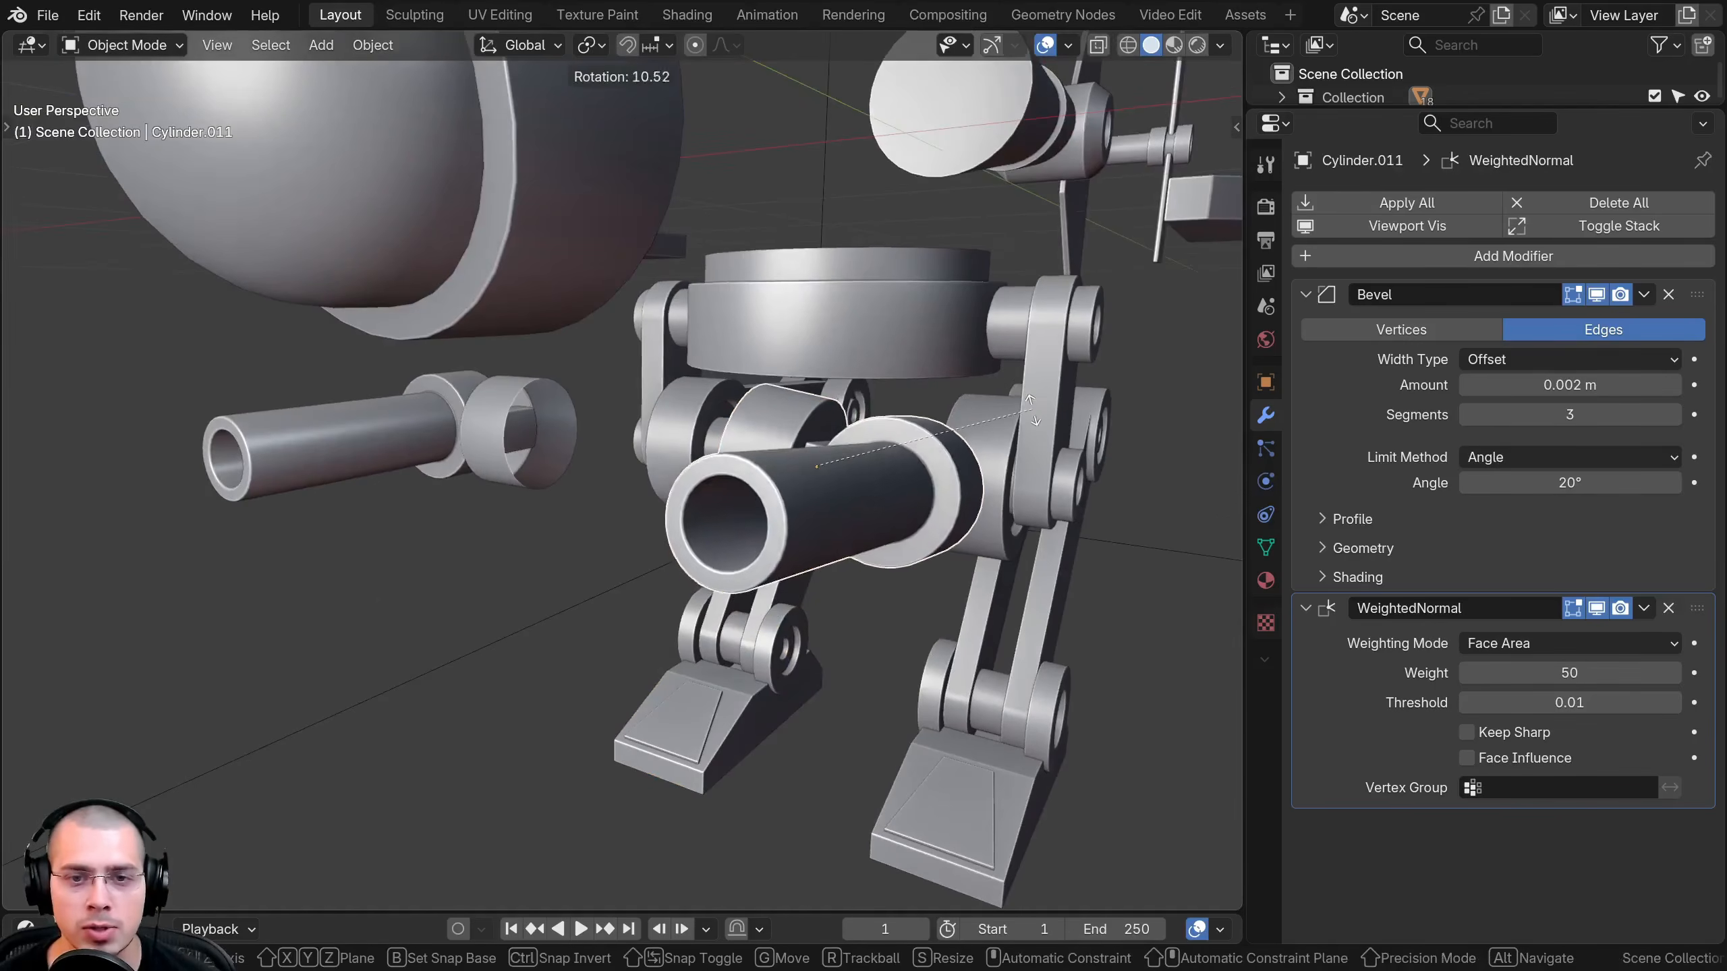
key(x)
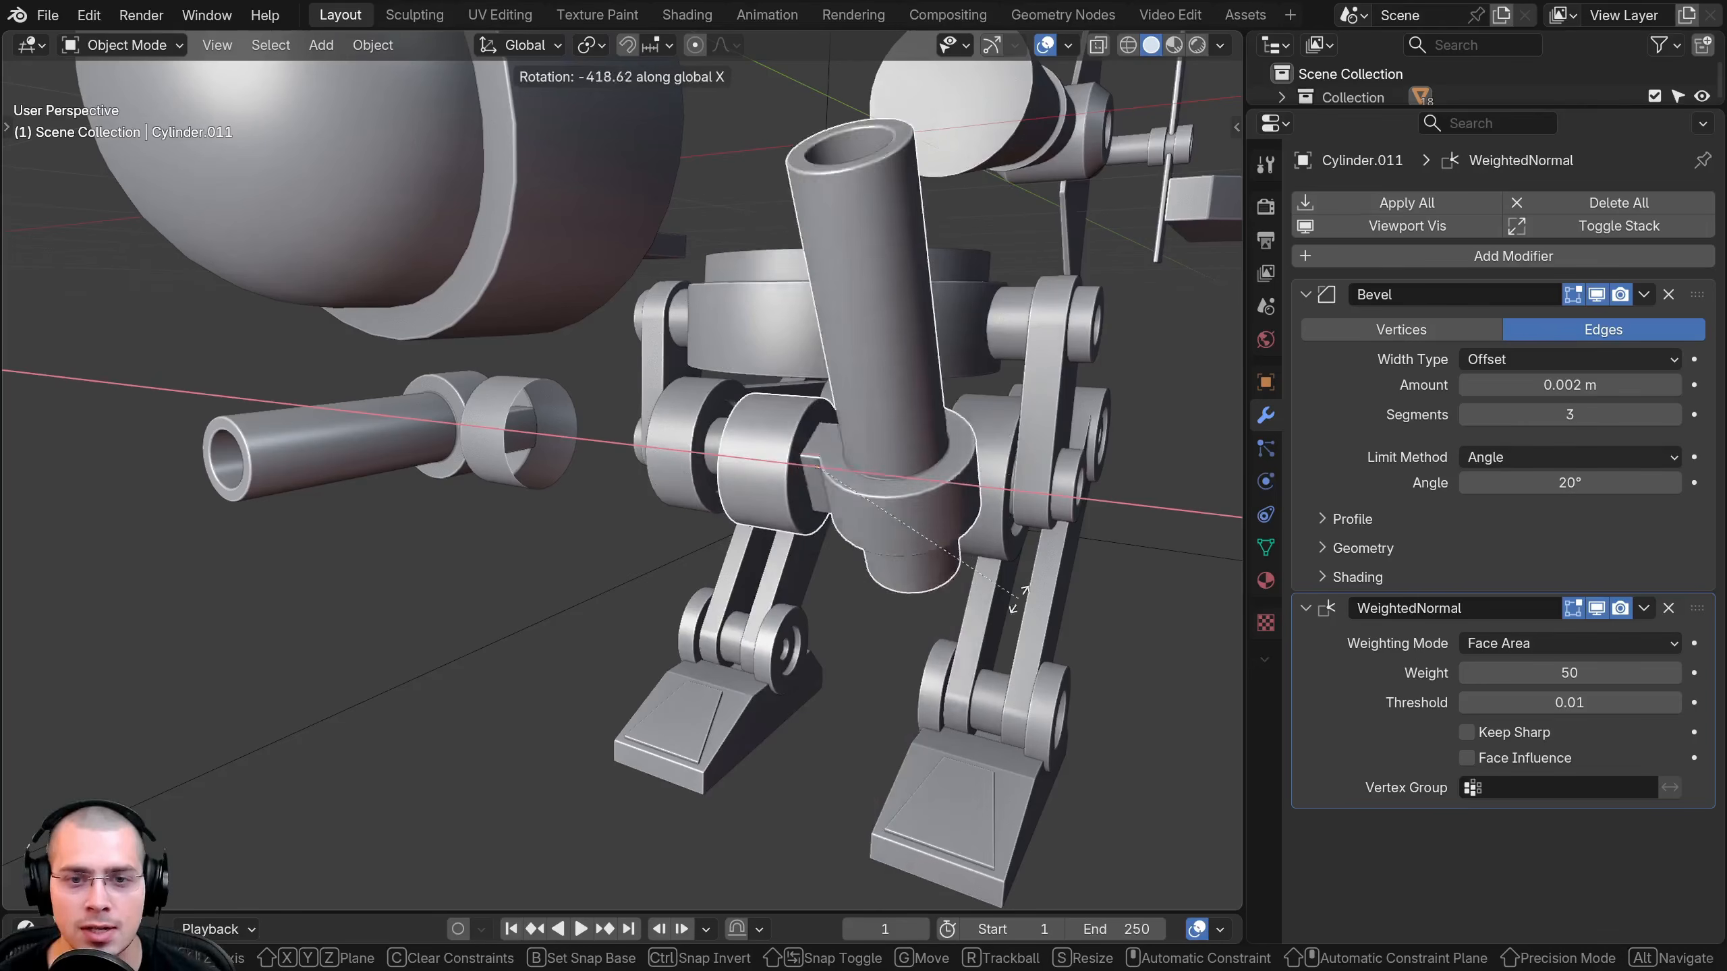
right_click(902, 323)
Snap the 3D cursor to the selected round end faces of the left gun's mounting cylinder
middle_drag(734, 333, 686, 319)
scroll(901, 342, up, 3)
key(Tab)
scroll(686, 319, up, 4)
key(shift+s)
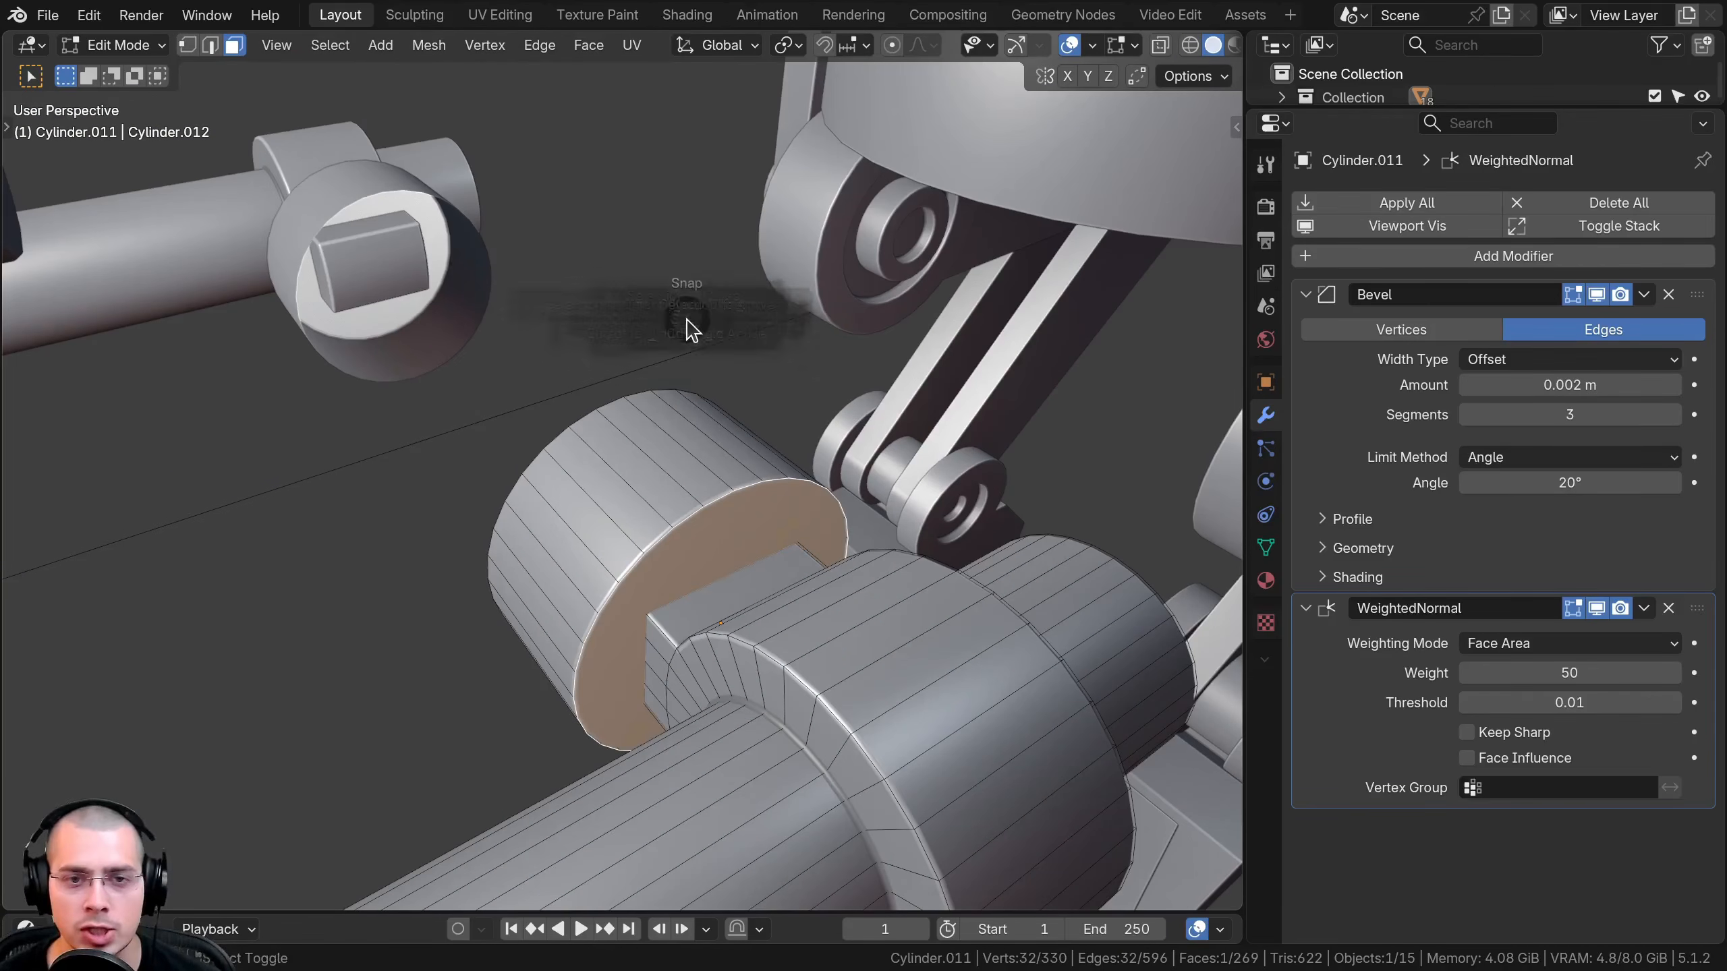
click(681, 467)
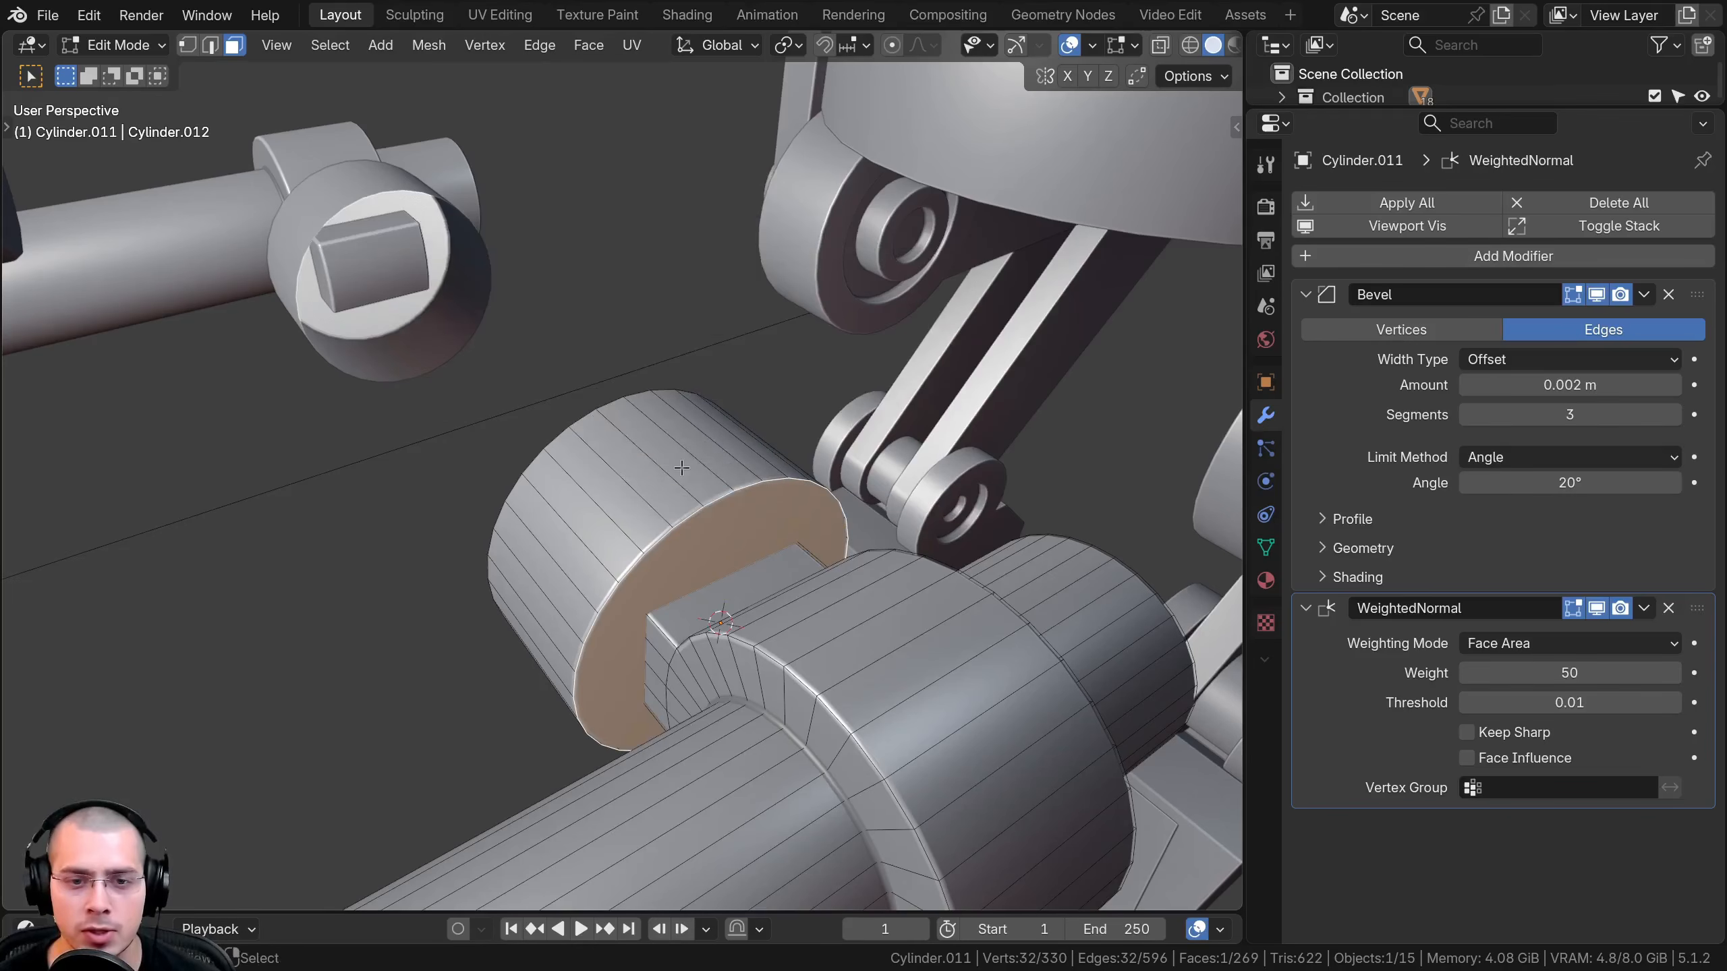
Set the left gun's origin to the 3D cursor and test its rotation about the global X axis
key(Tab)
shift+middle_drag(681, 468, 642, 428)
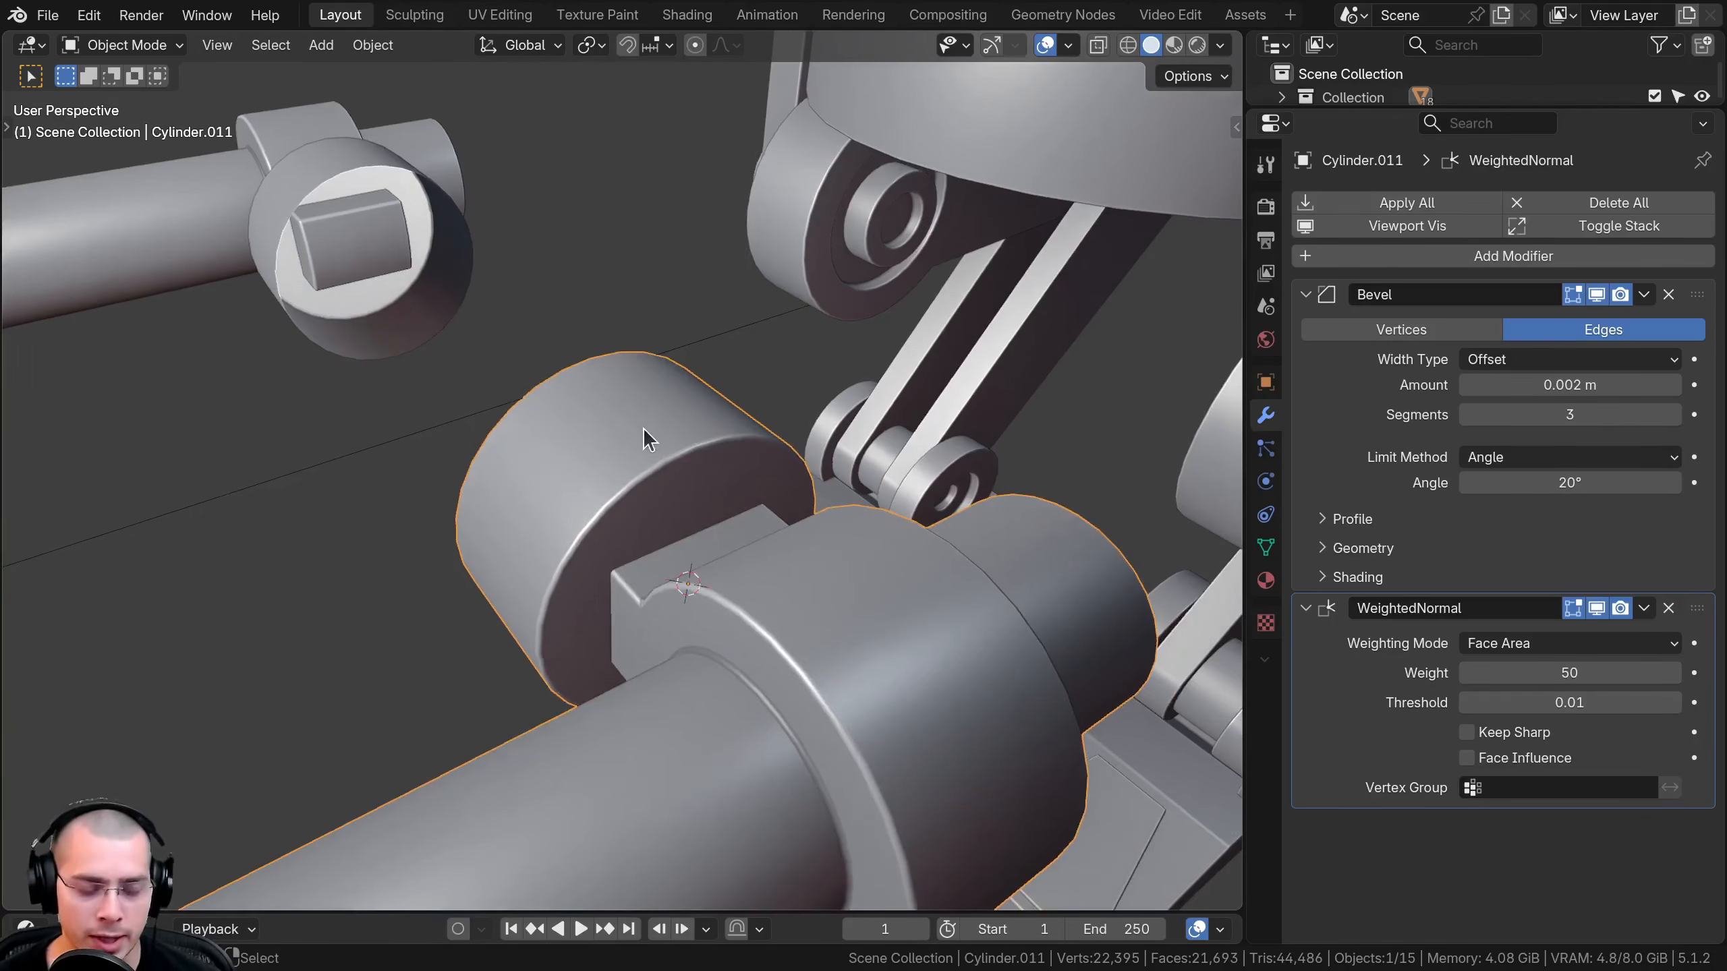
key(q)
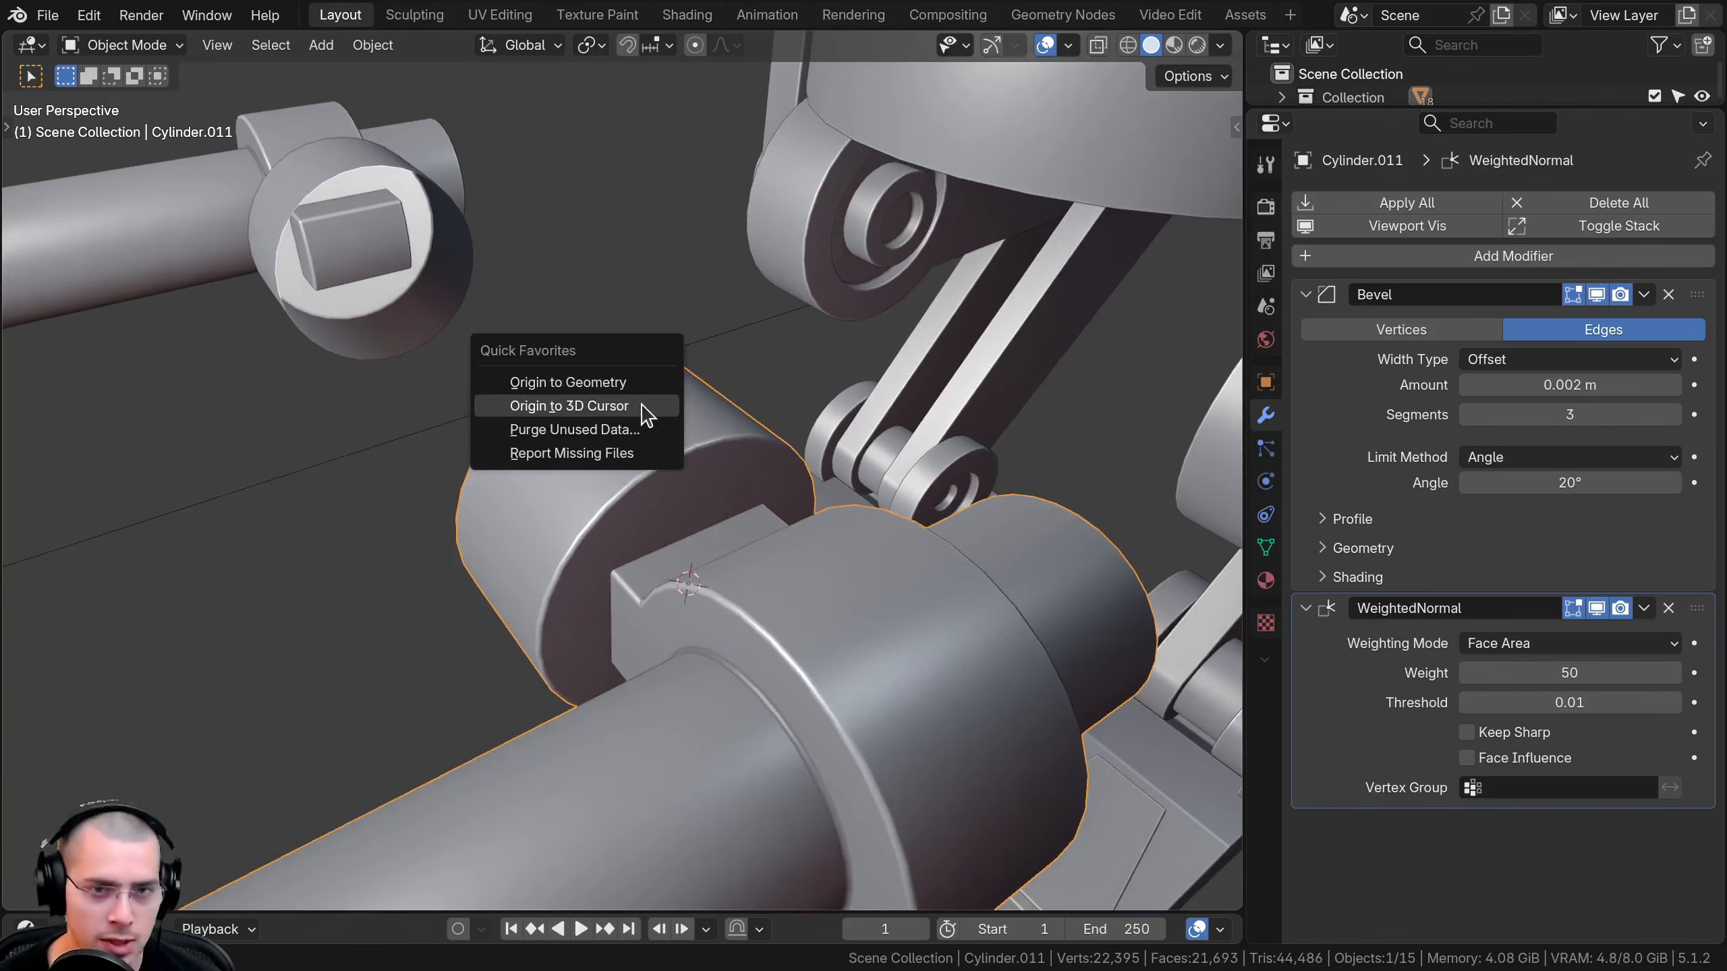
click(569, 408)
scroll(568, 412, down, 4)
key(r)
key(x)
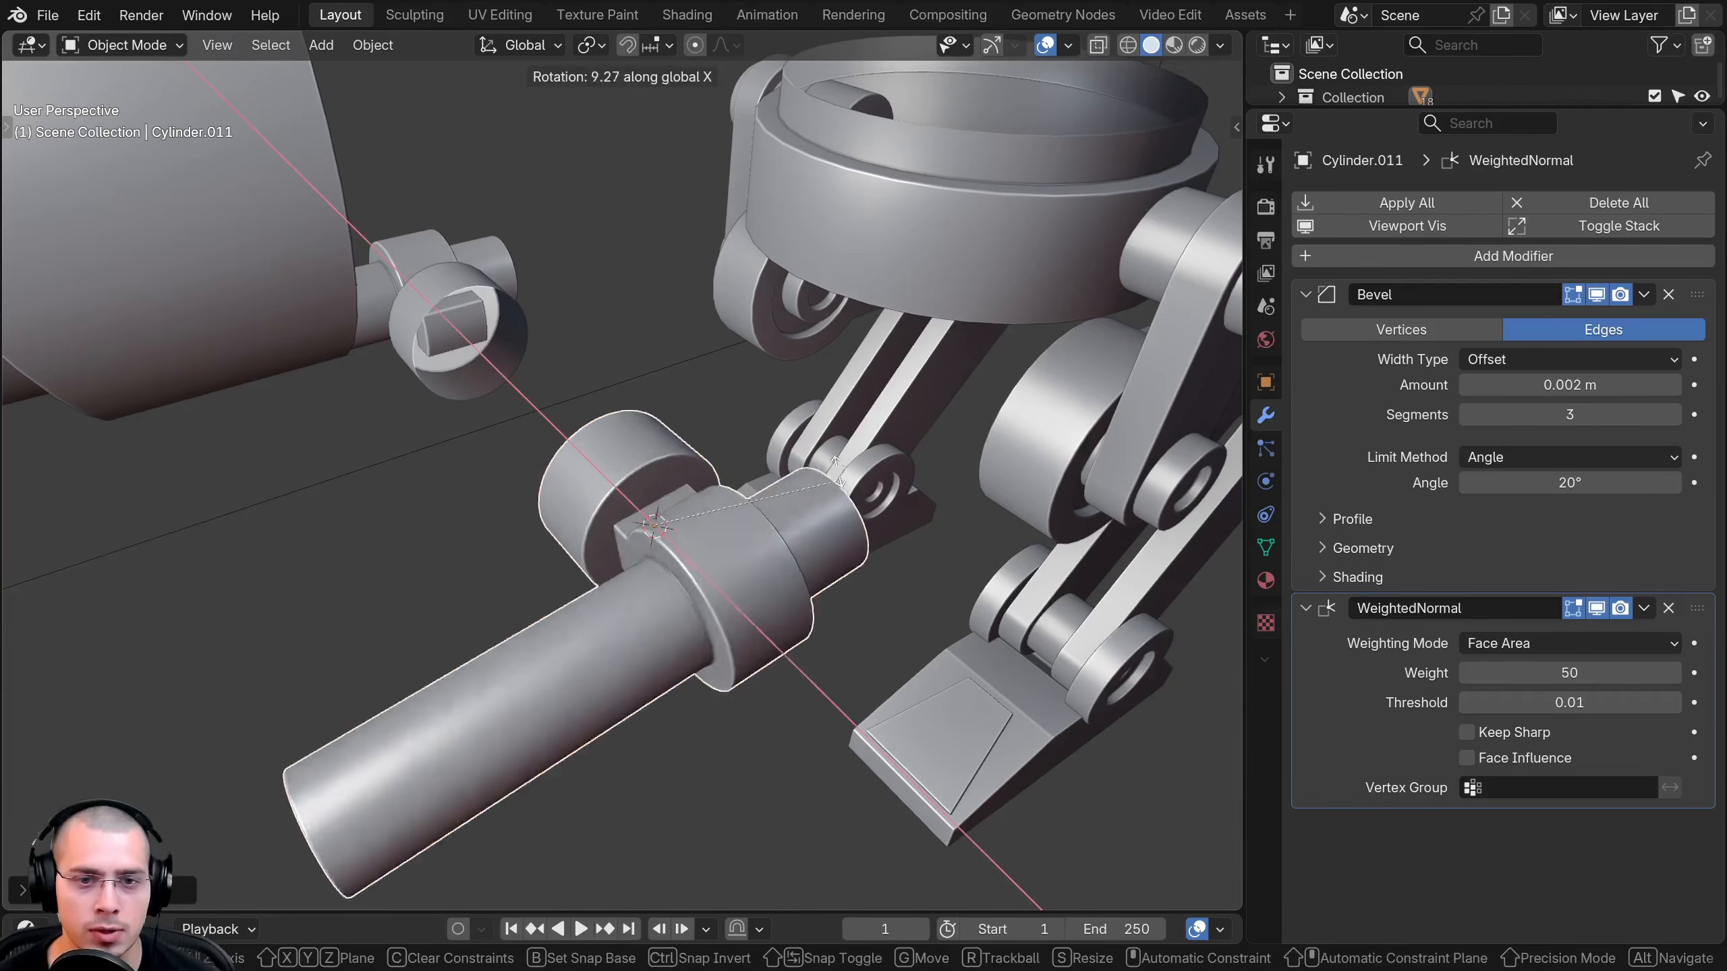
right_click(781, 542)
Select the gun on the robot's right side and test its rotation about the global X axis
shift+middle_drag(416, 383, 951, 459)
click(450, 427)
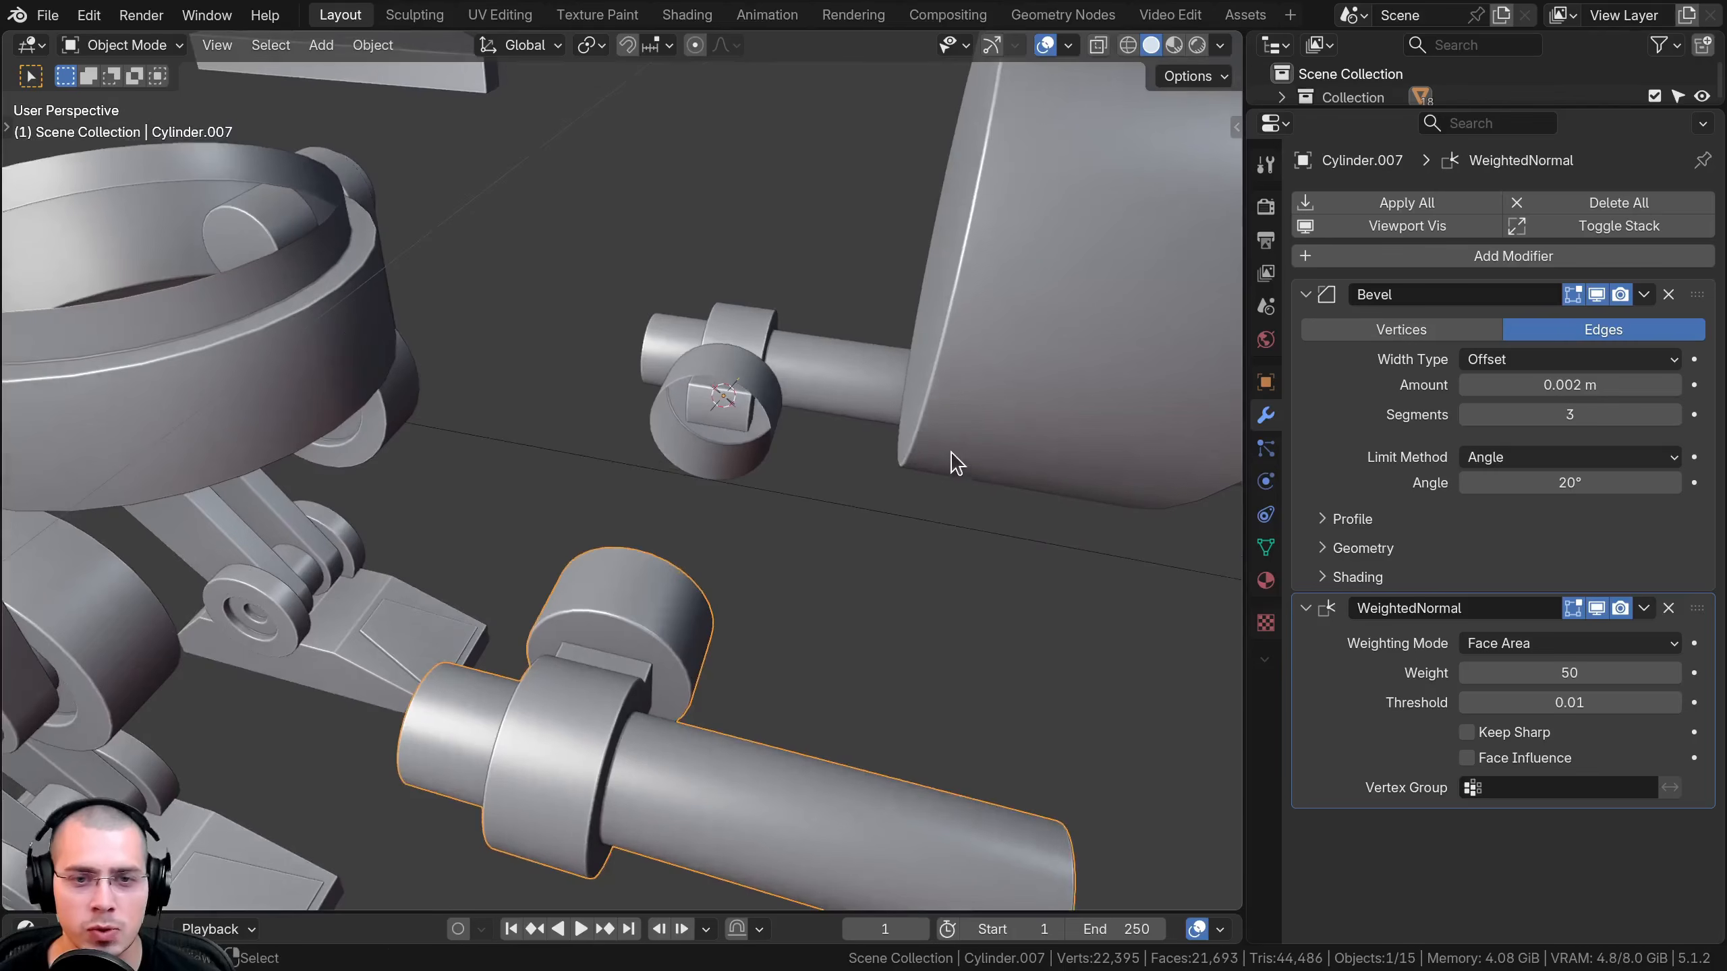
key(r)
key(x)
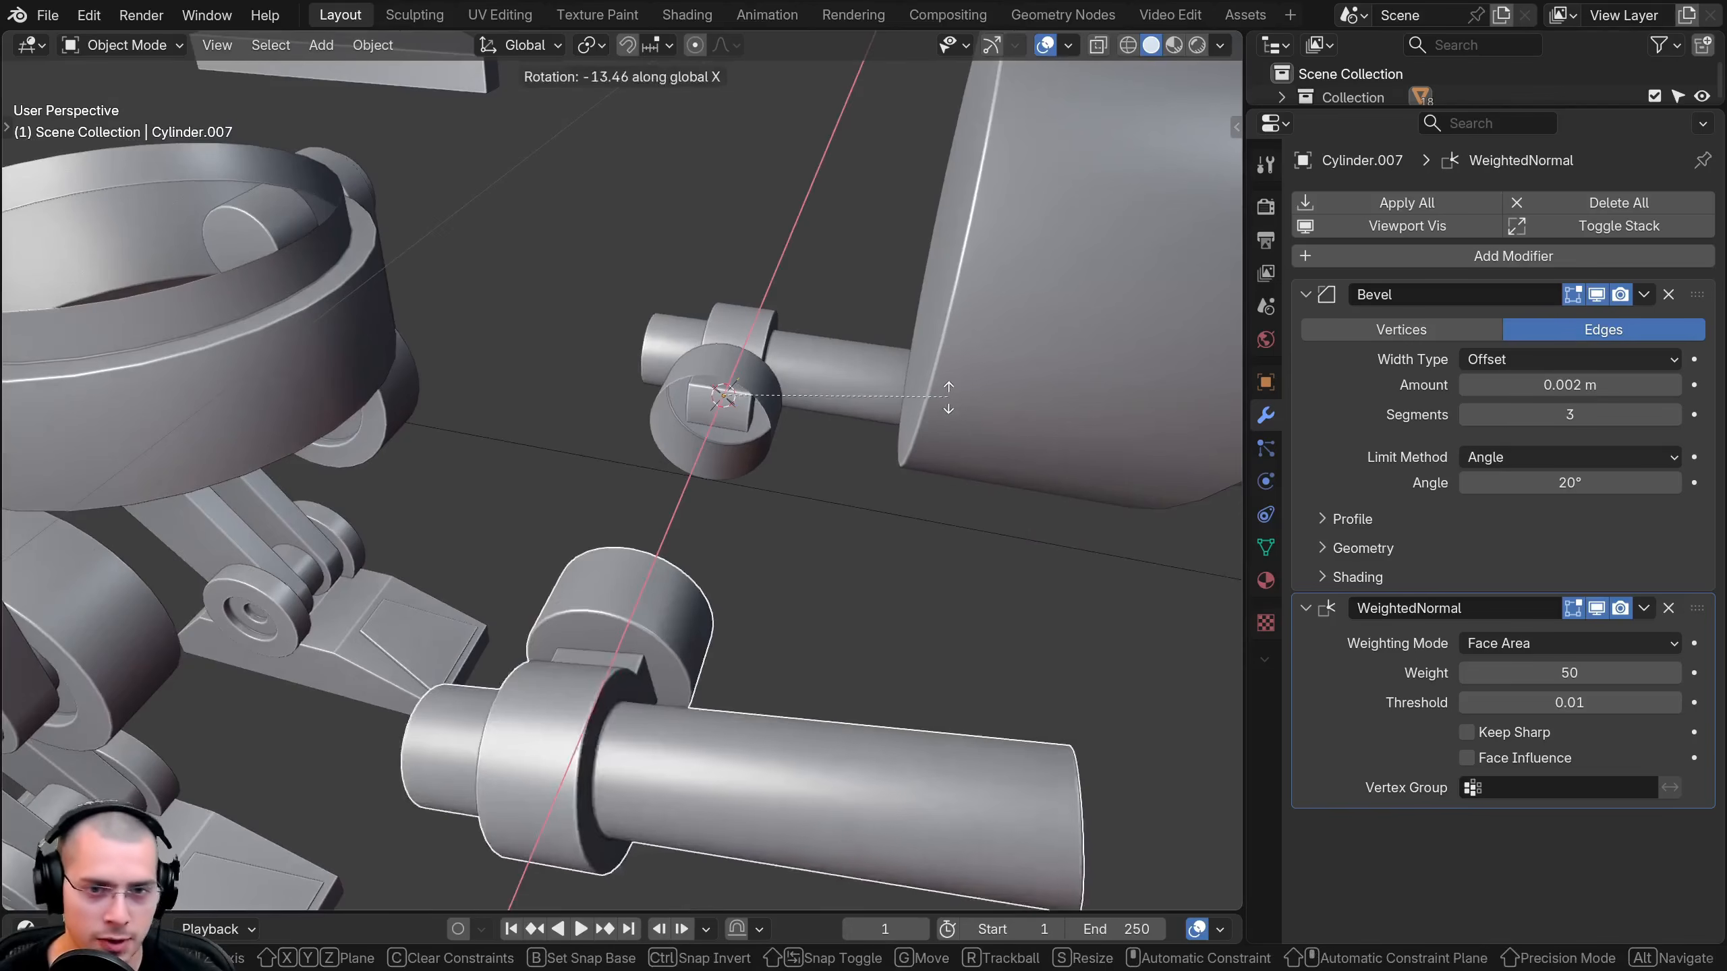
click(808, 435)
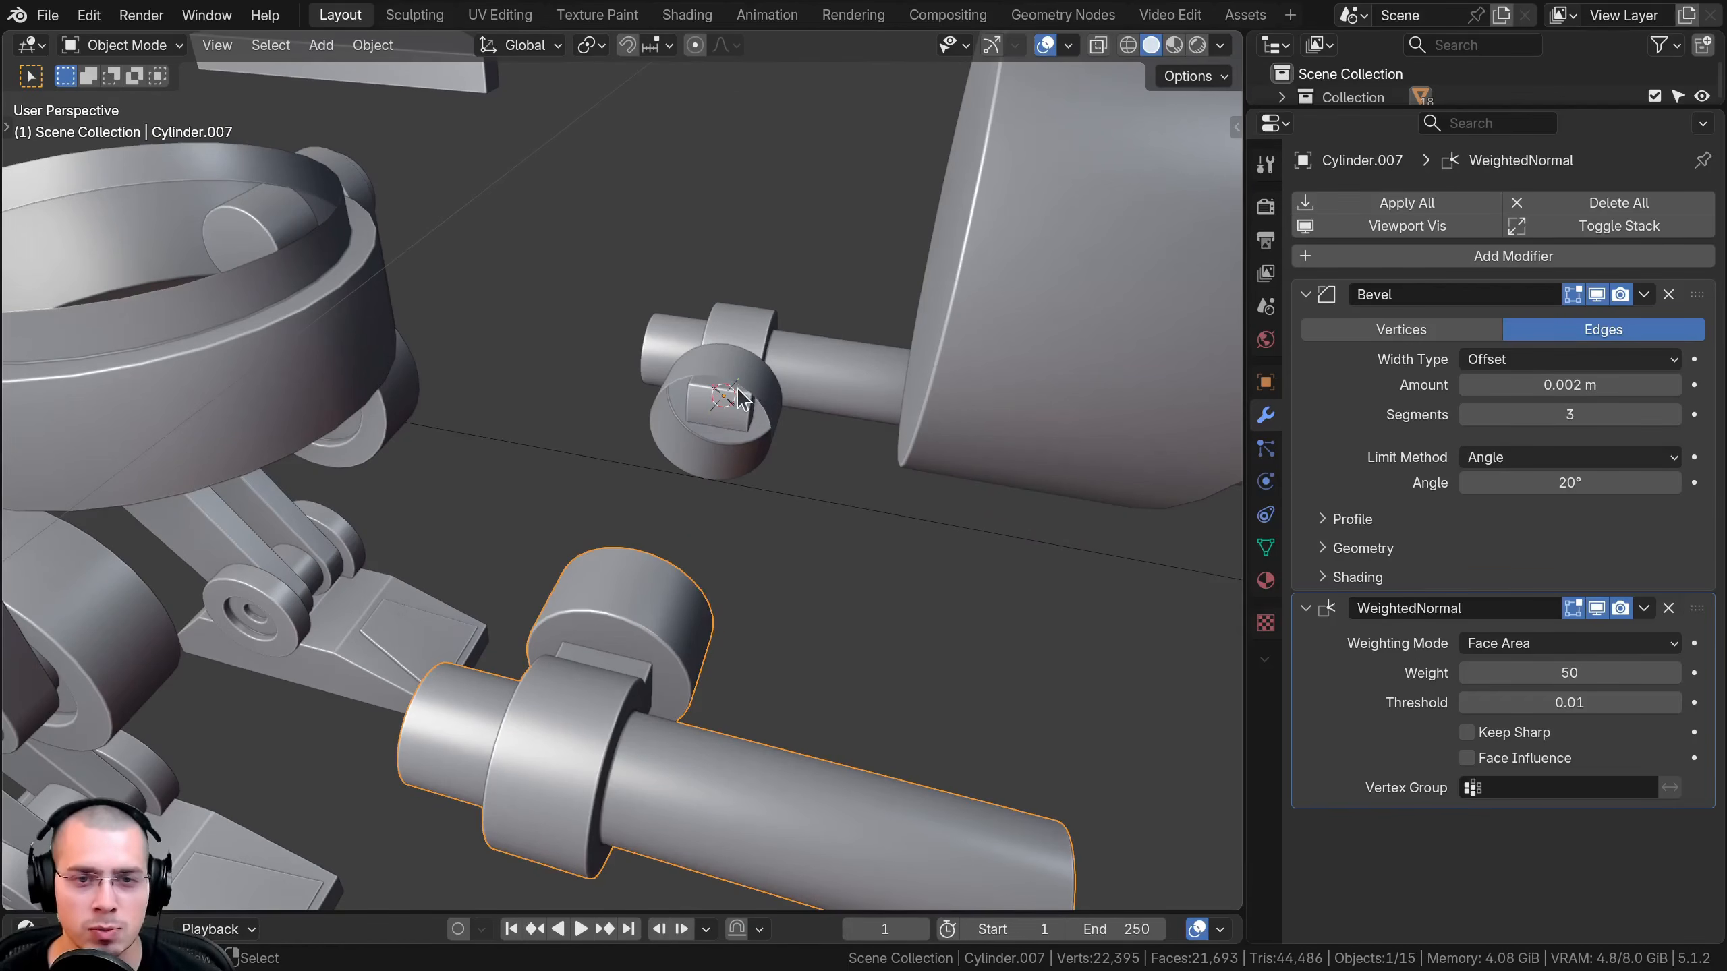
Snap the 3D cursor to the round end face of the right gun's mounting cylinder
middle_drag(738, 391, 734, 292)
key(Tab)
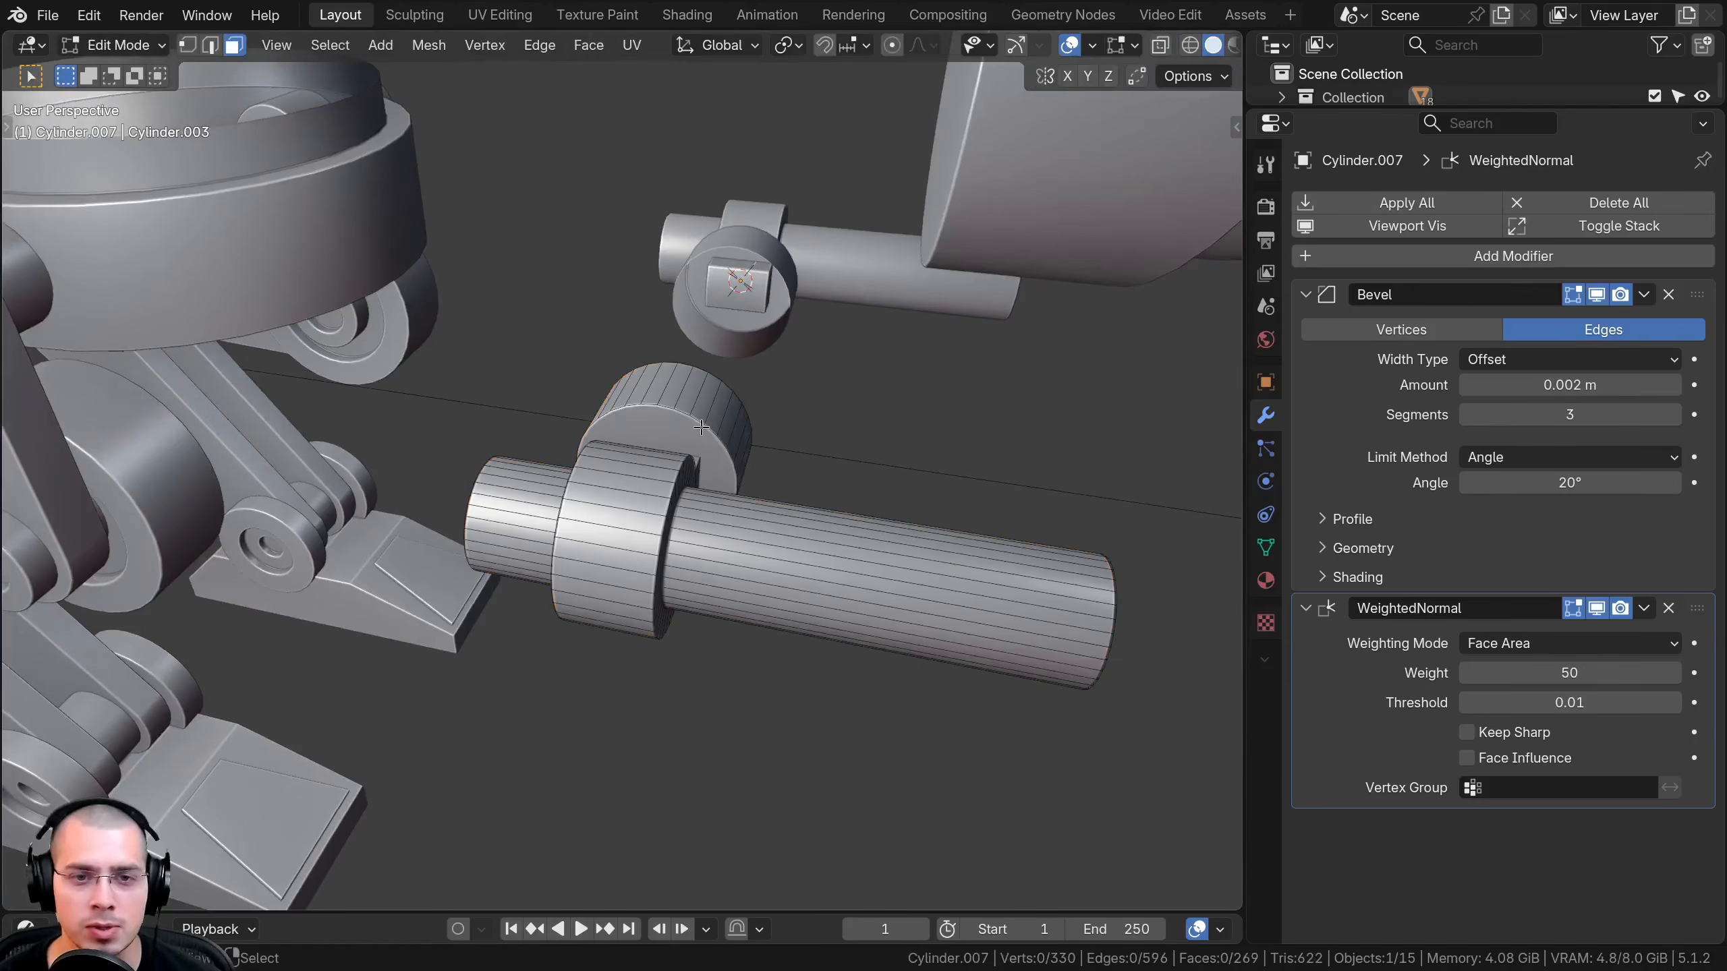
click(659, 429)
scroll(702, 365, up, 2)
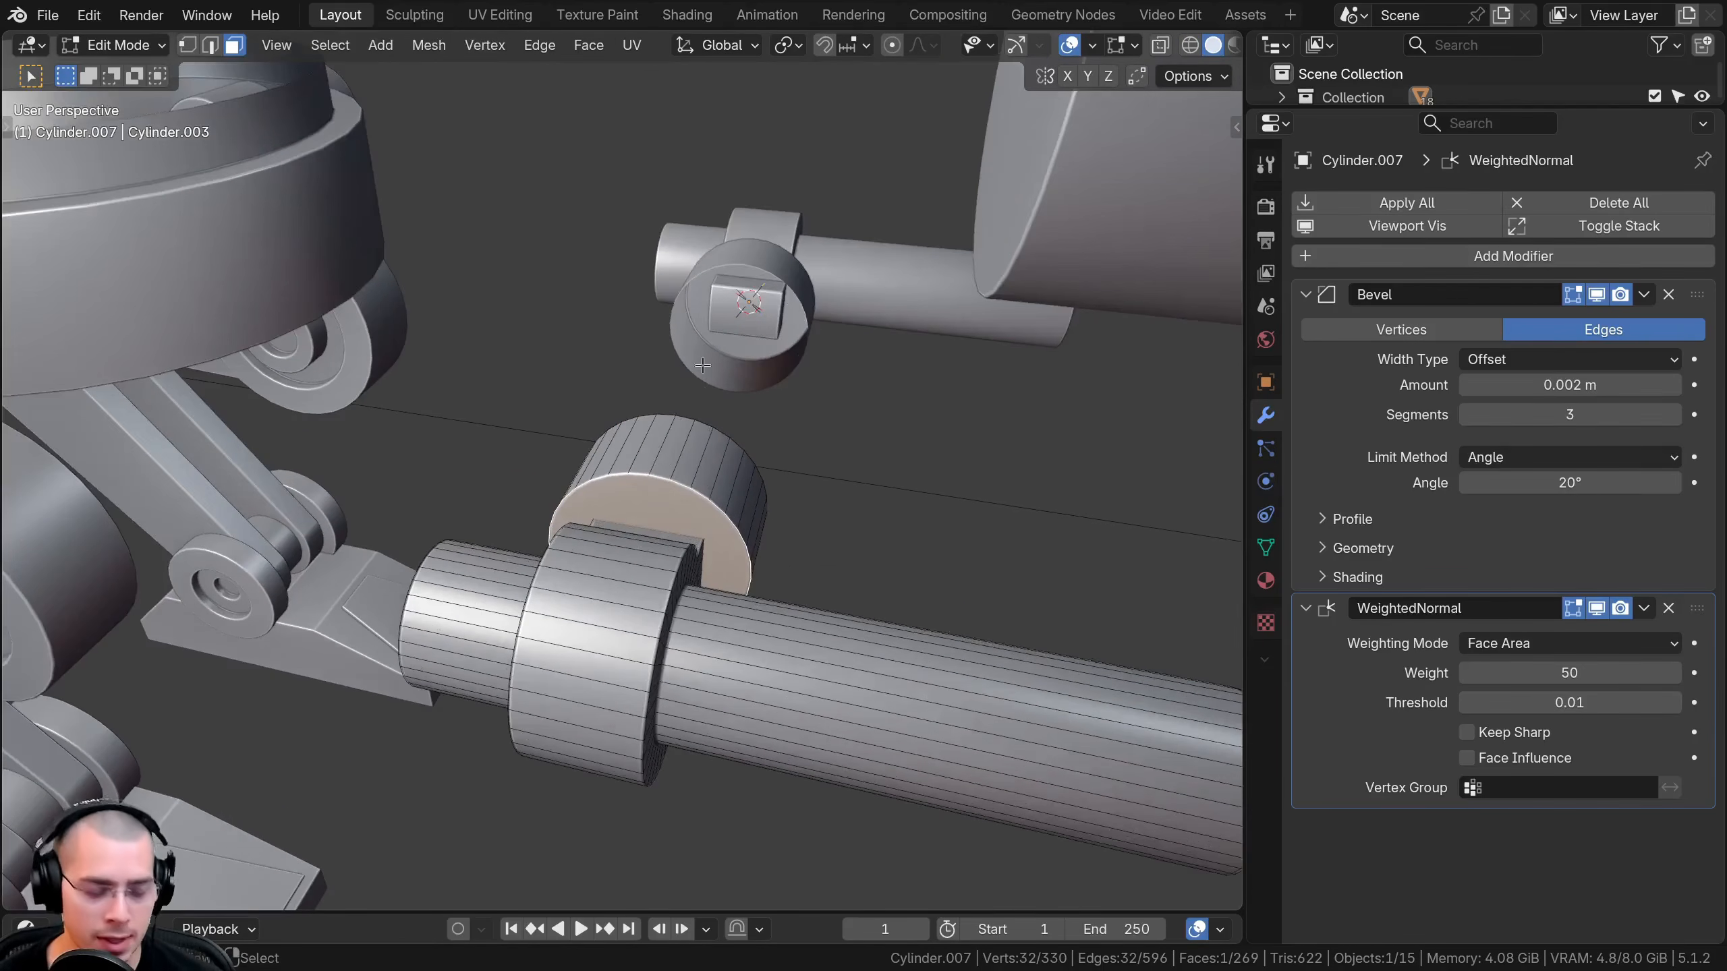
key(shift+s)
click(697, 404)
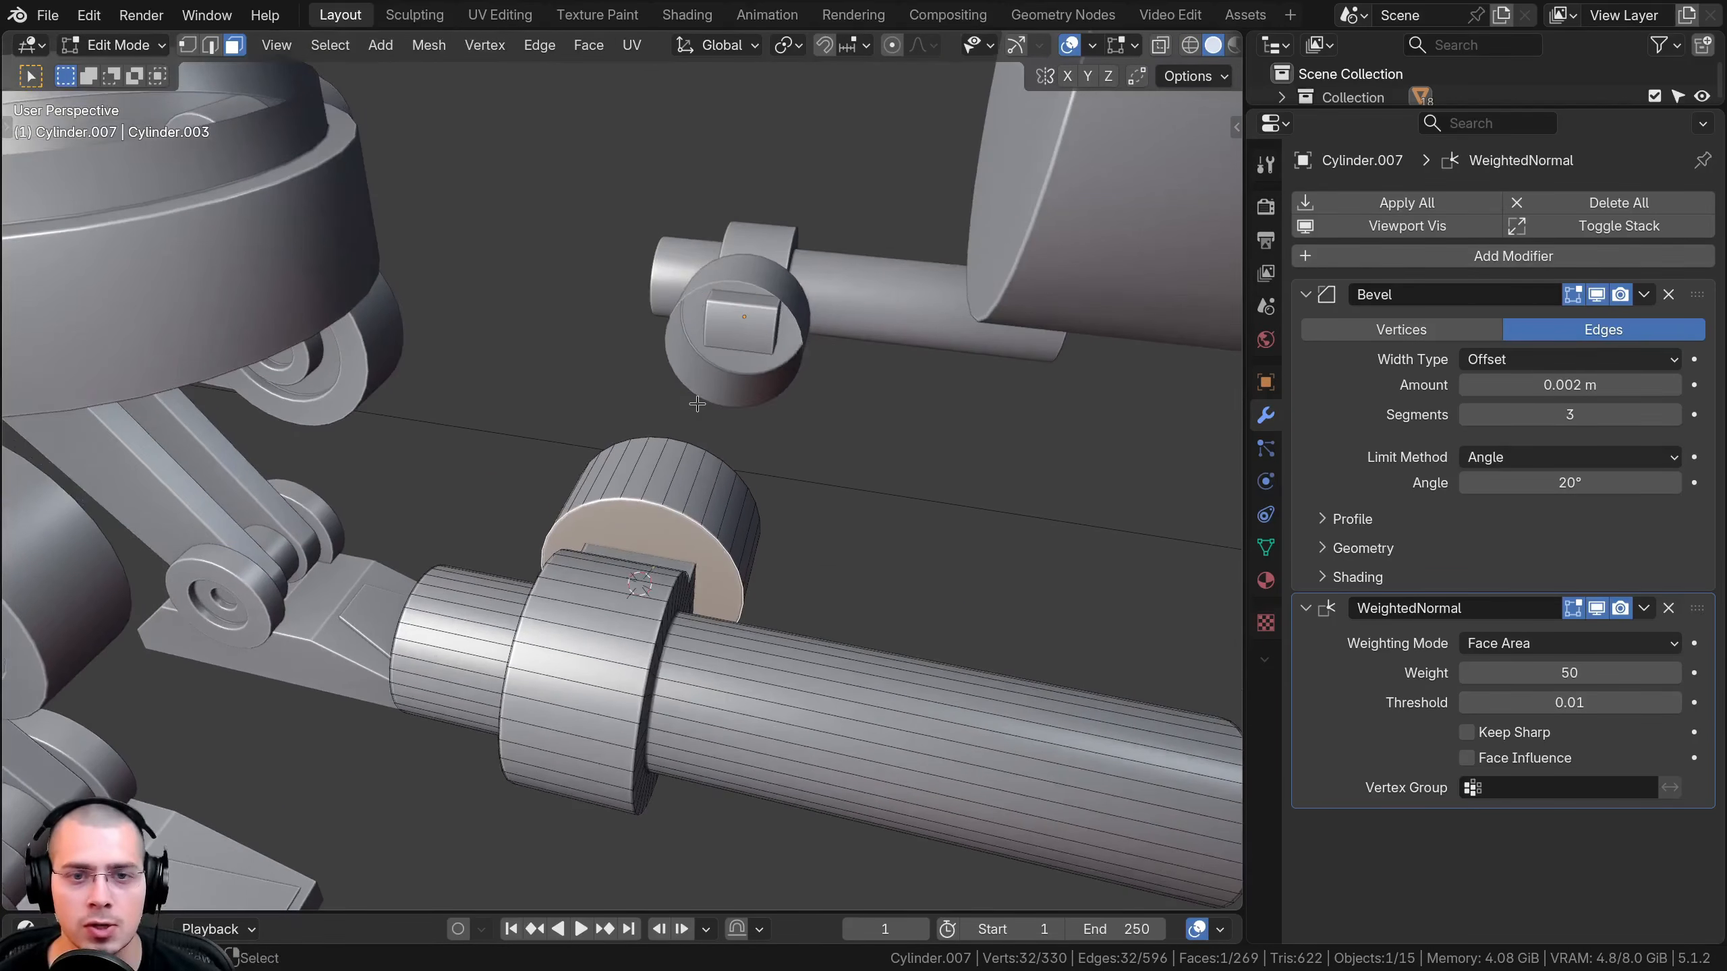
Set the right gun's origin to the 3D cursor and test its rotation about the global X axis
key(Tab)
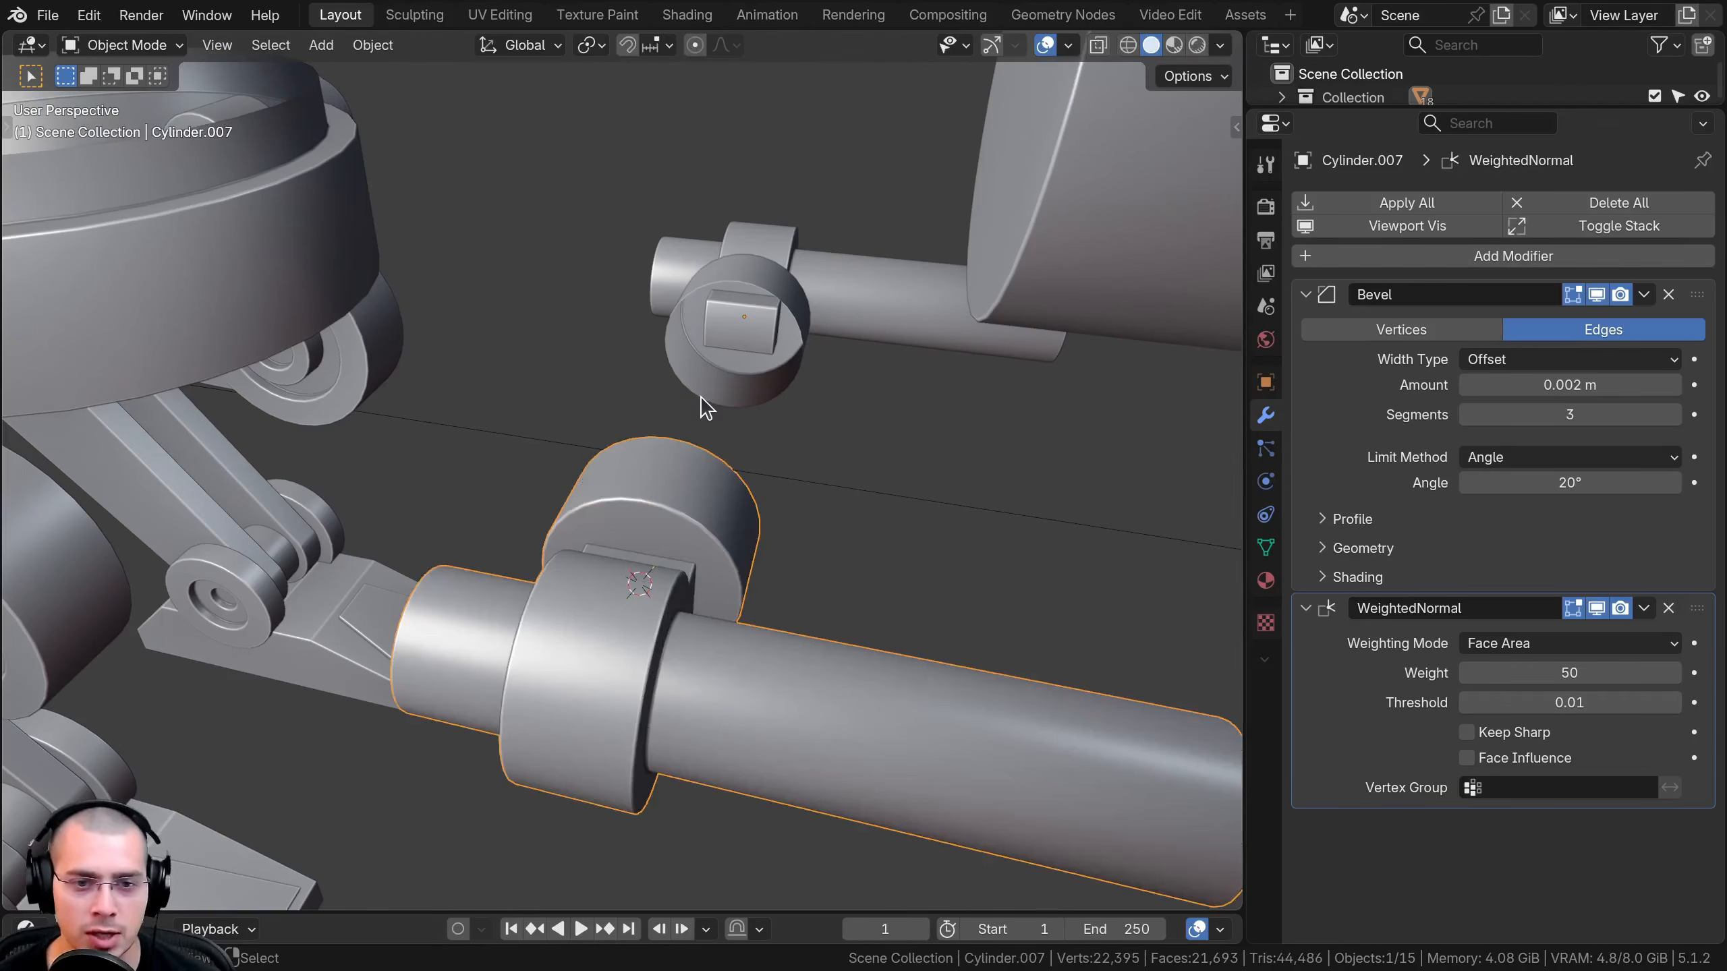
middle_drag(707, 406, 732, 335)
key(q)
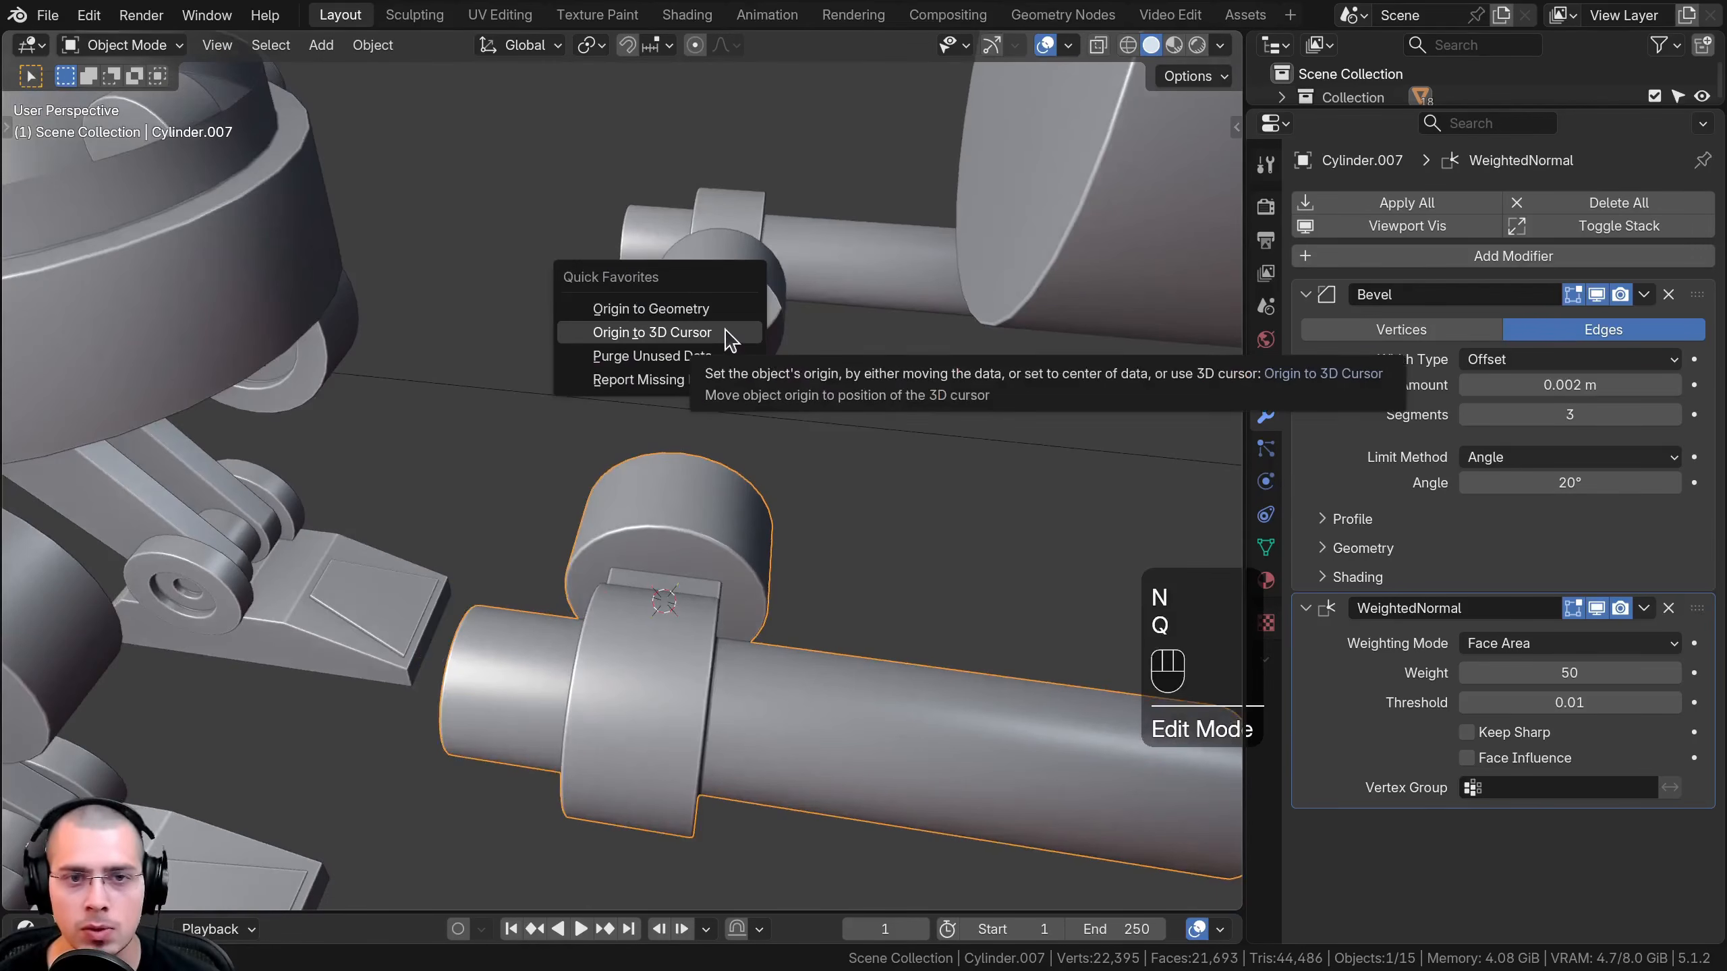
click(633, 333)
scroll(886, 424, down, 3)
key(r)
key(x)
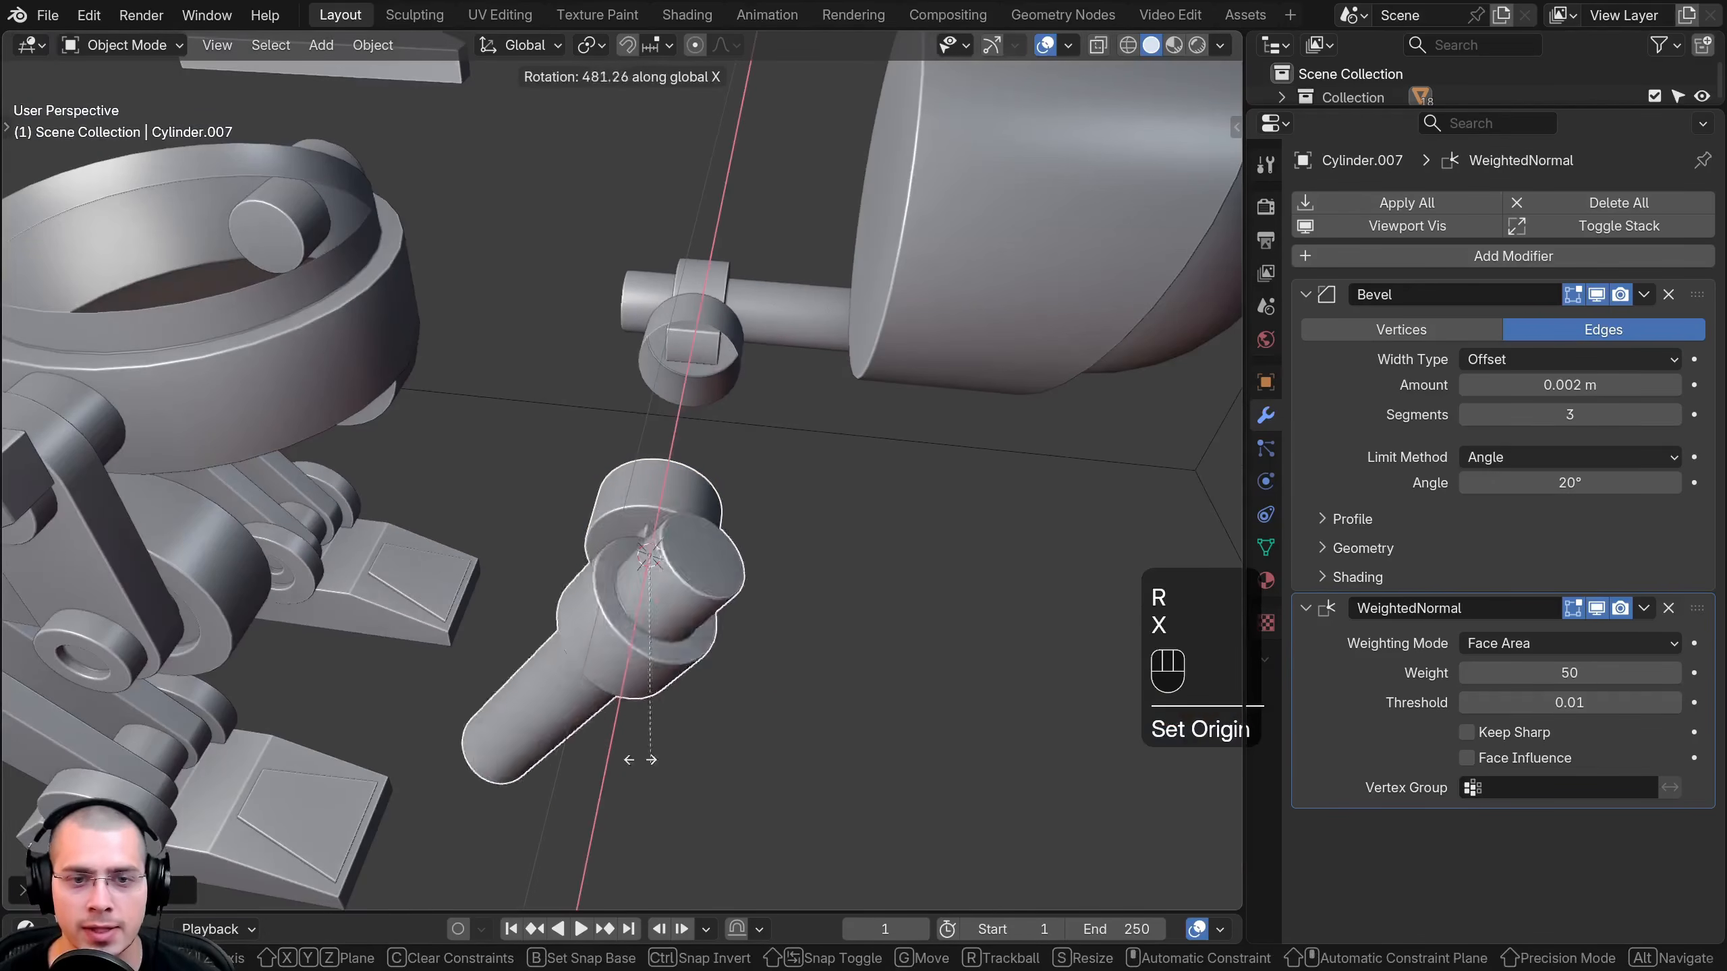
click(751, 439)
Hide both finished guns in the viewport
scroll(744, 439, down, 4)
key(h)
right_click(661, 372)
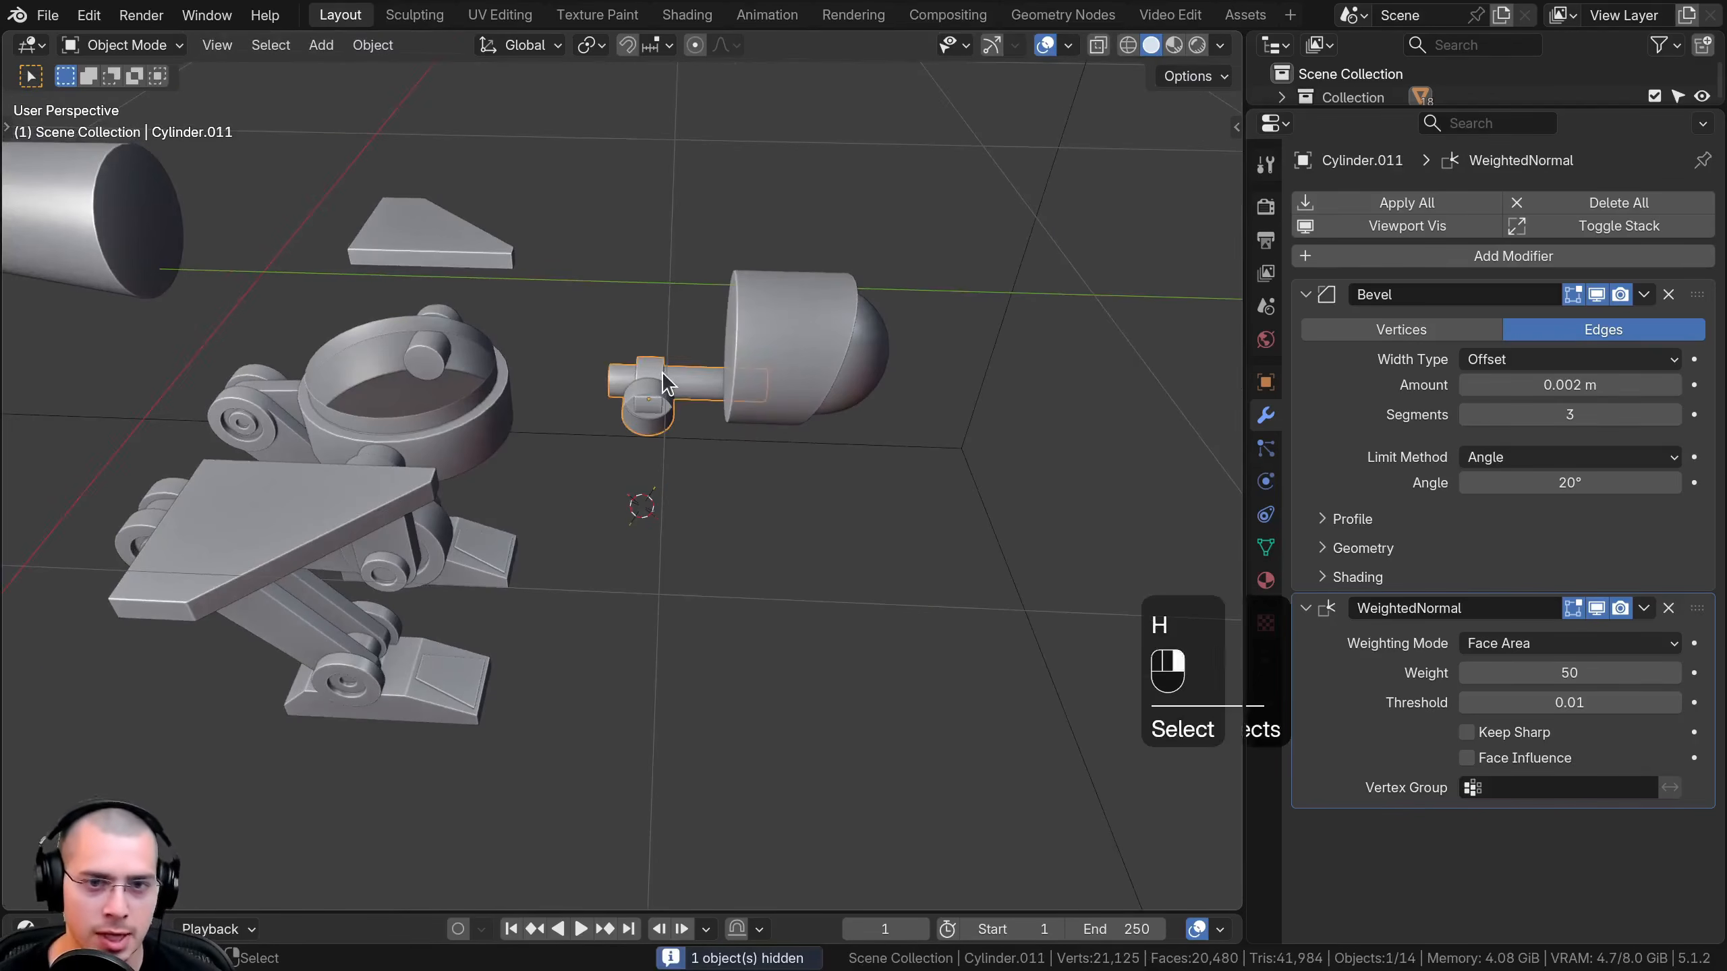
key(h)
Hide the rounded cabin body and the pair of wings
middle_drag(661, 371, 435, 334)
right_click(657, 474)
middle_drag(657, 475, 528, 390)
key(h)
middle_drag(1077, 499, 704, 564)
shift+click(632, 535)
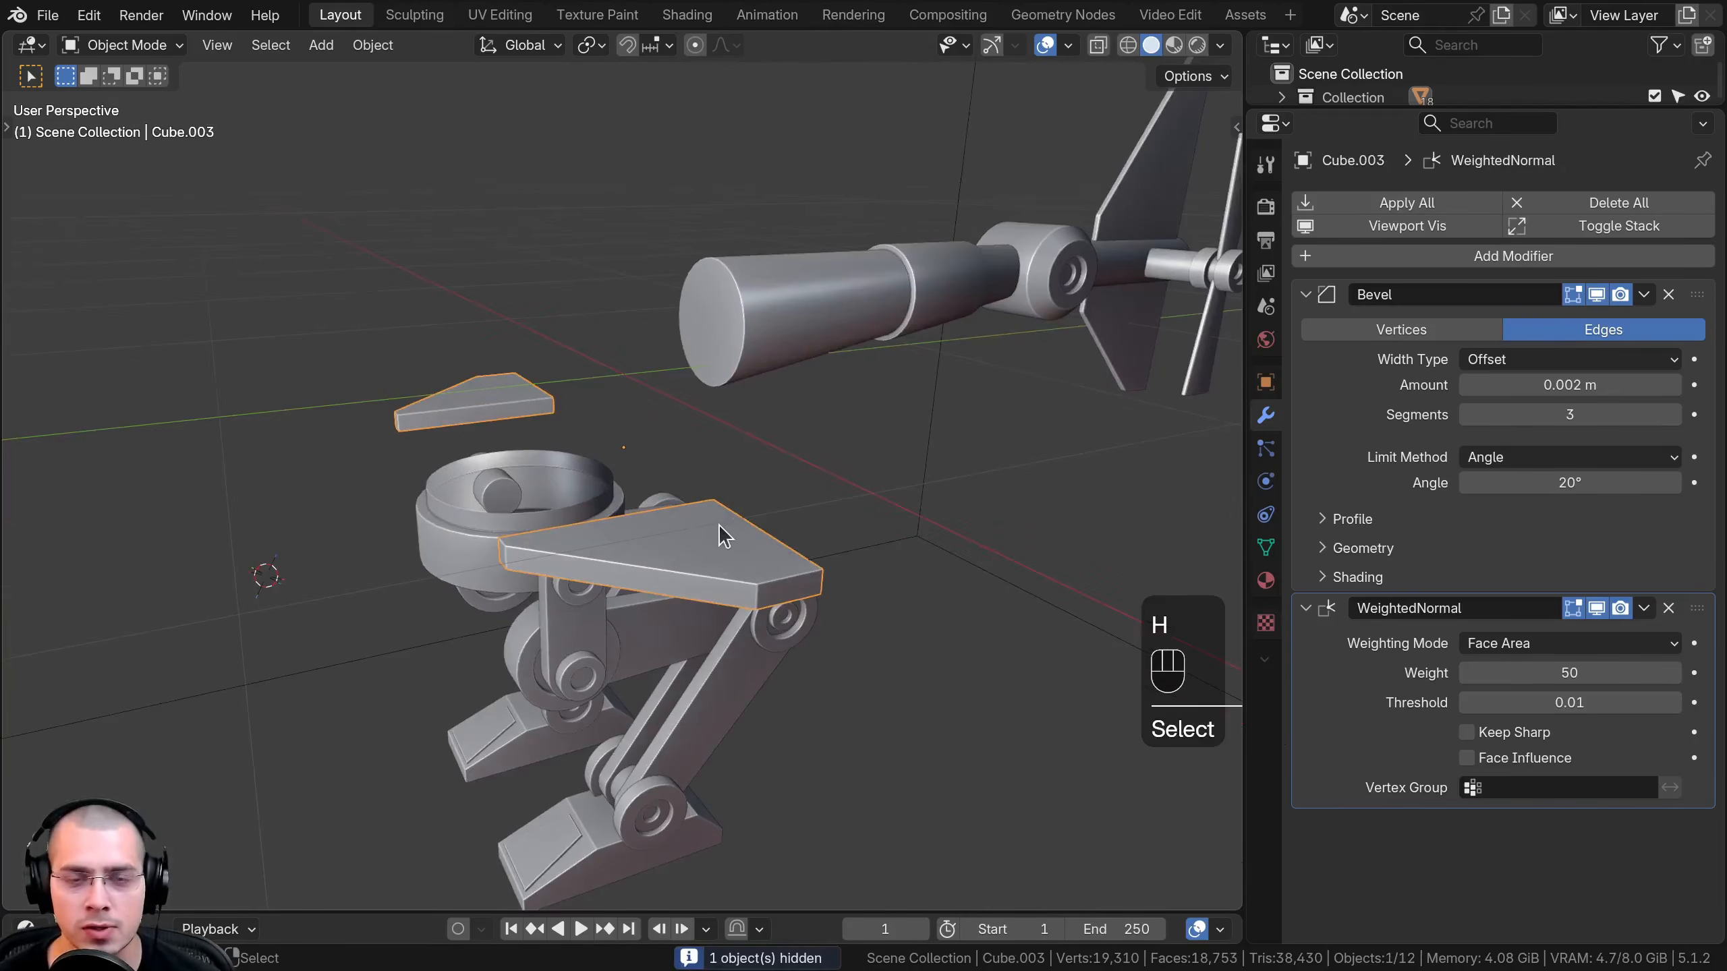
key(h)
Hide the tail boom, the round joint on it and the tail fins
middle_drag(925, 474, 580, 424)
click(581, 423)
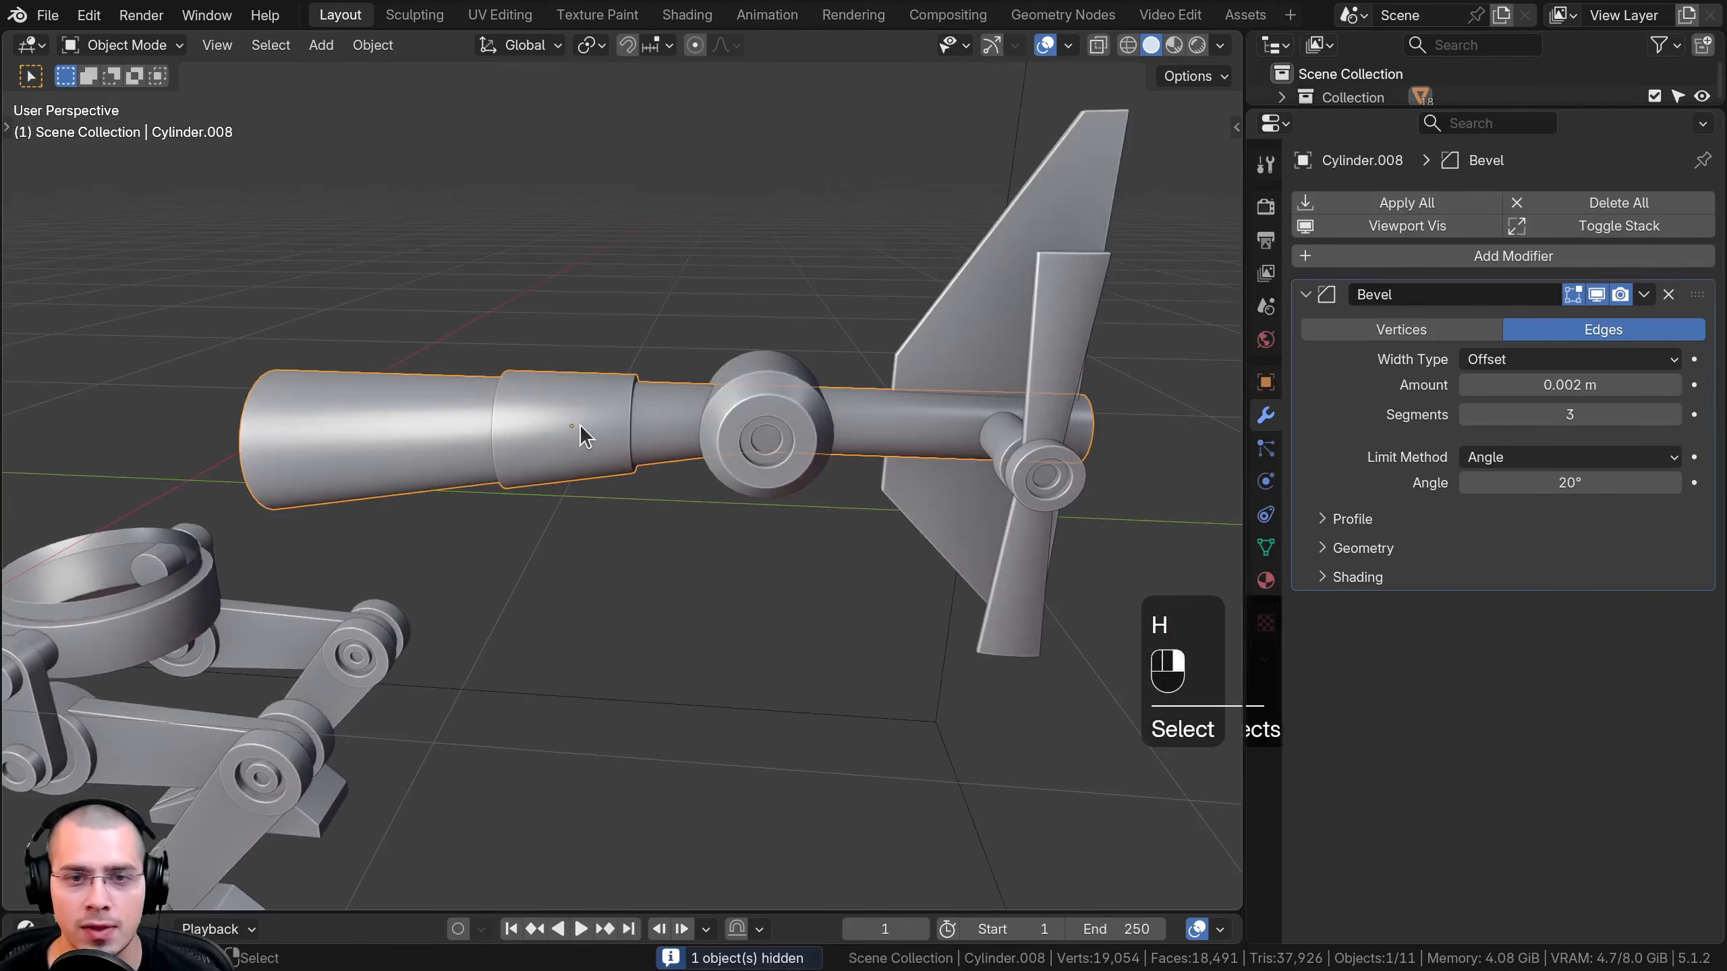
key(h)
click(718, 421)
key(h)
middle_drag(718, 421, 798, 386)
click(540, 378)
key(h)
Test the tail rotor blades' rotation about the global X axis around their hub
click(693, 394)
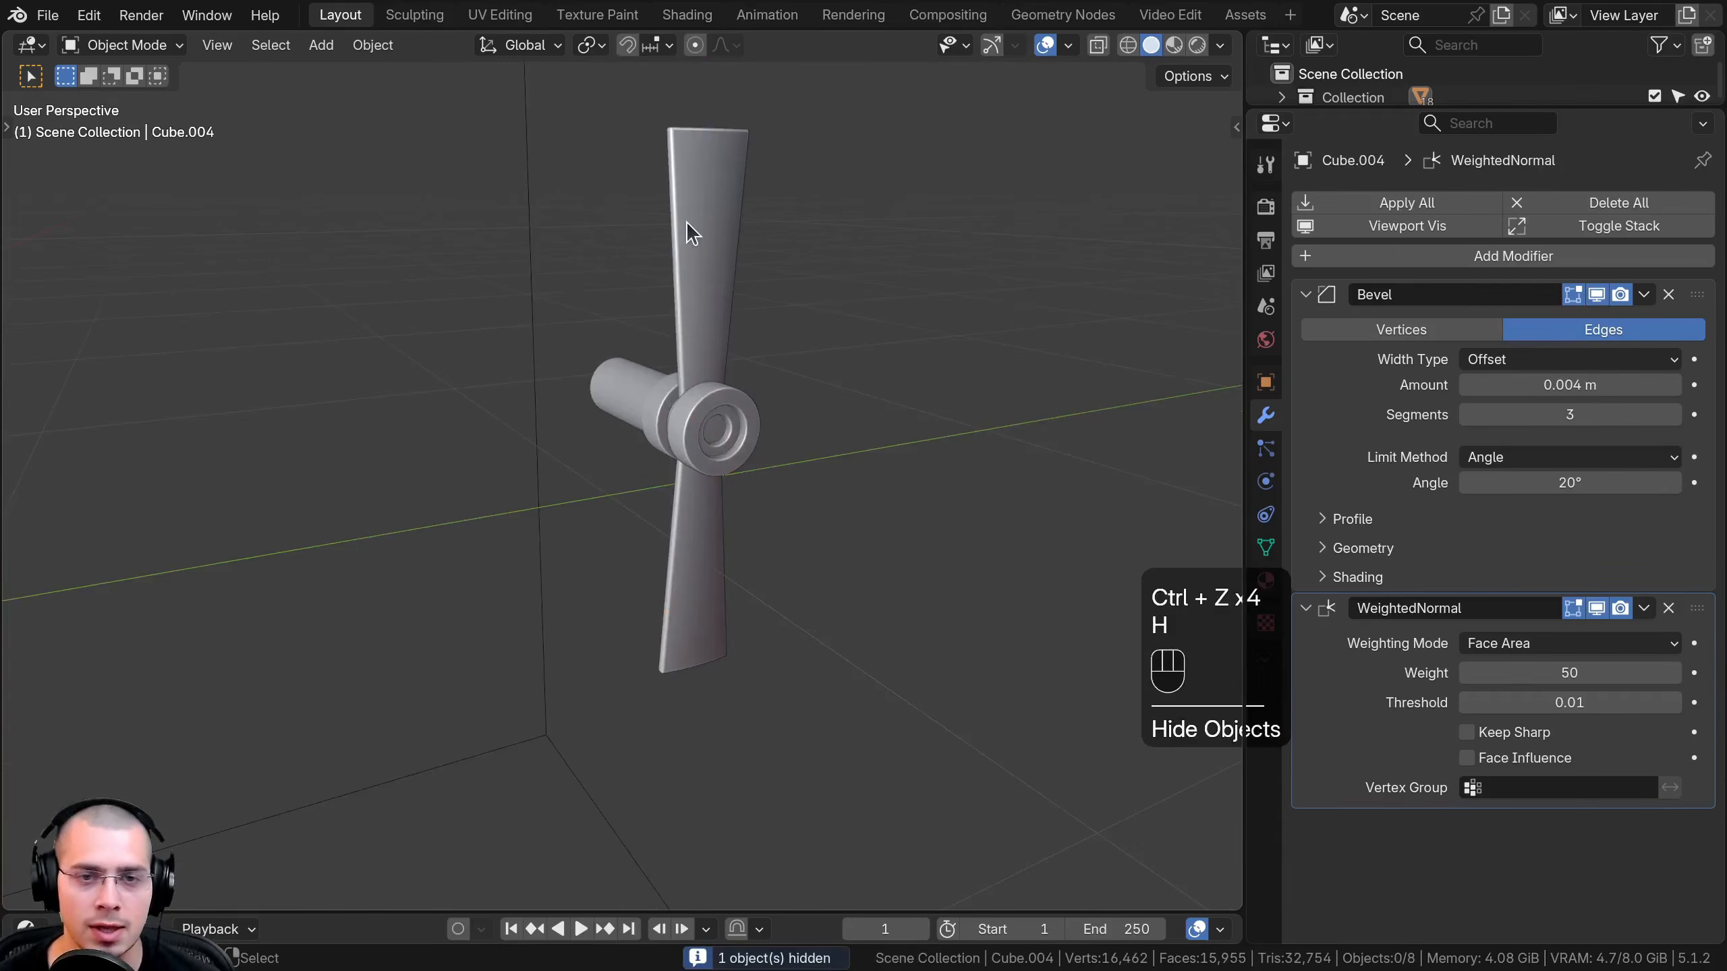
click(686, 221)
middle_drag(685, 221, 607, 418)
scroll(607, 418, up, 3)
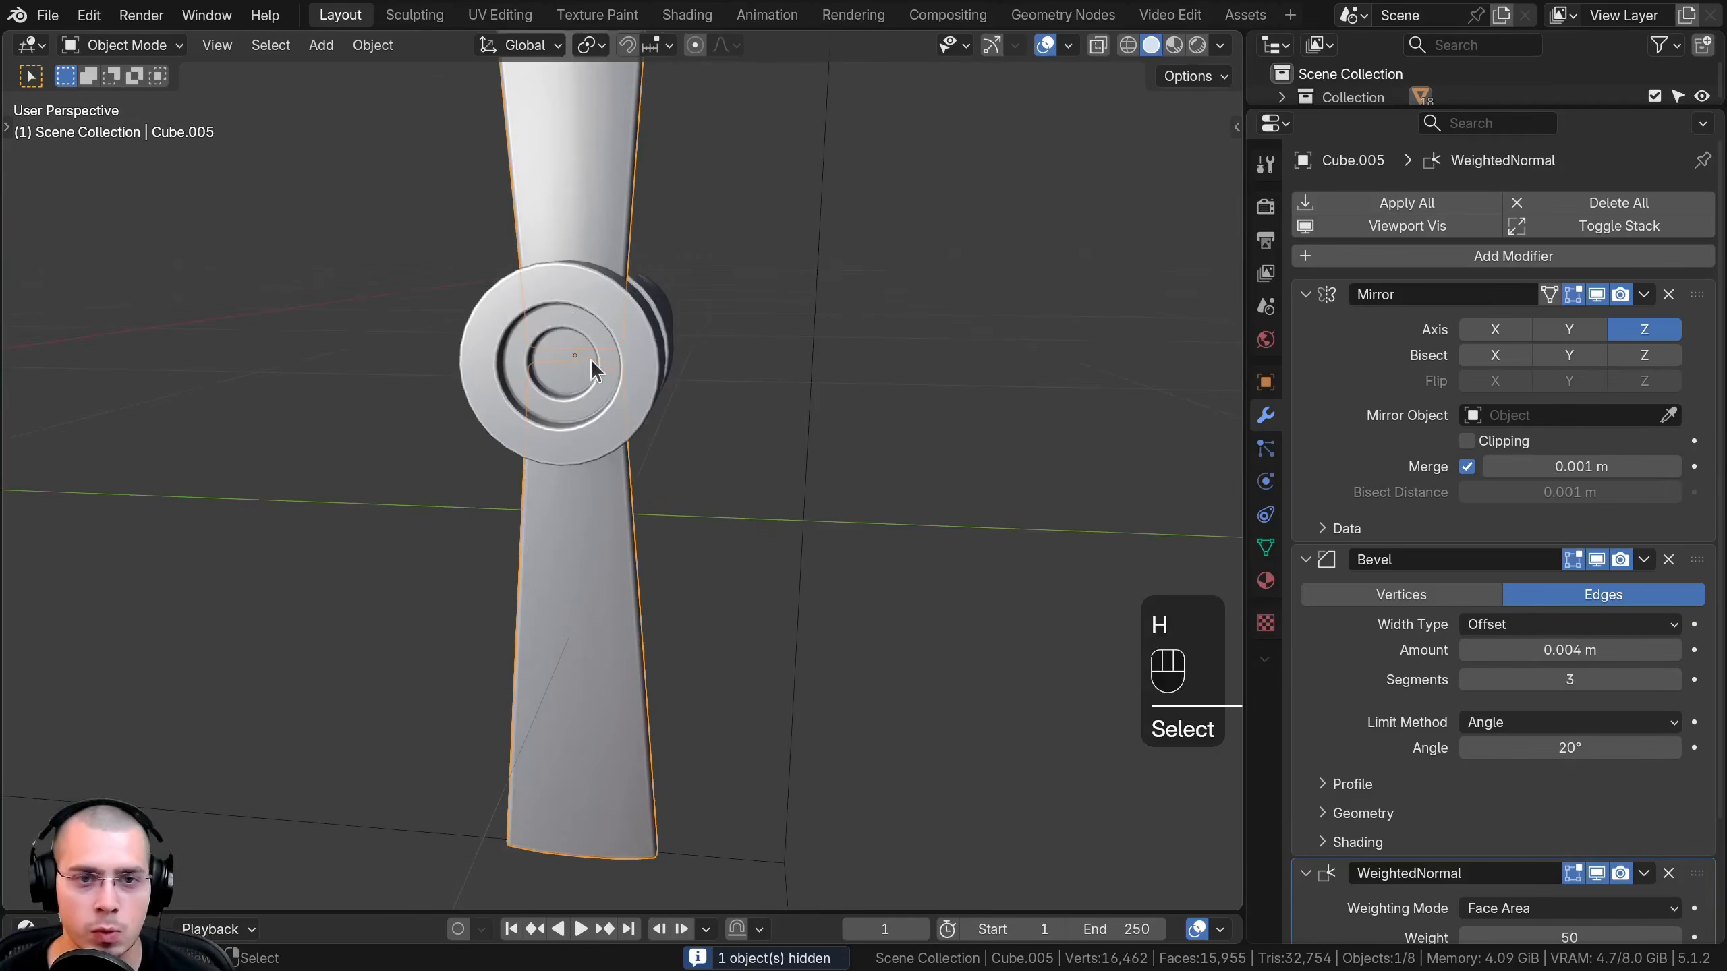
scroll(697, 335, down, 6)
scroll(758, 323, up, 1)
key(r)
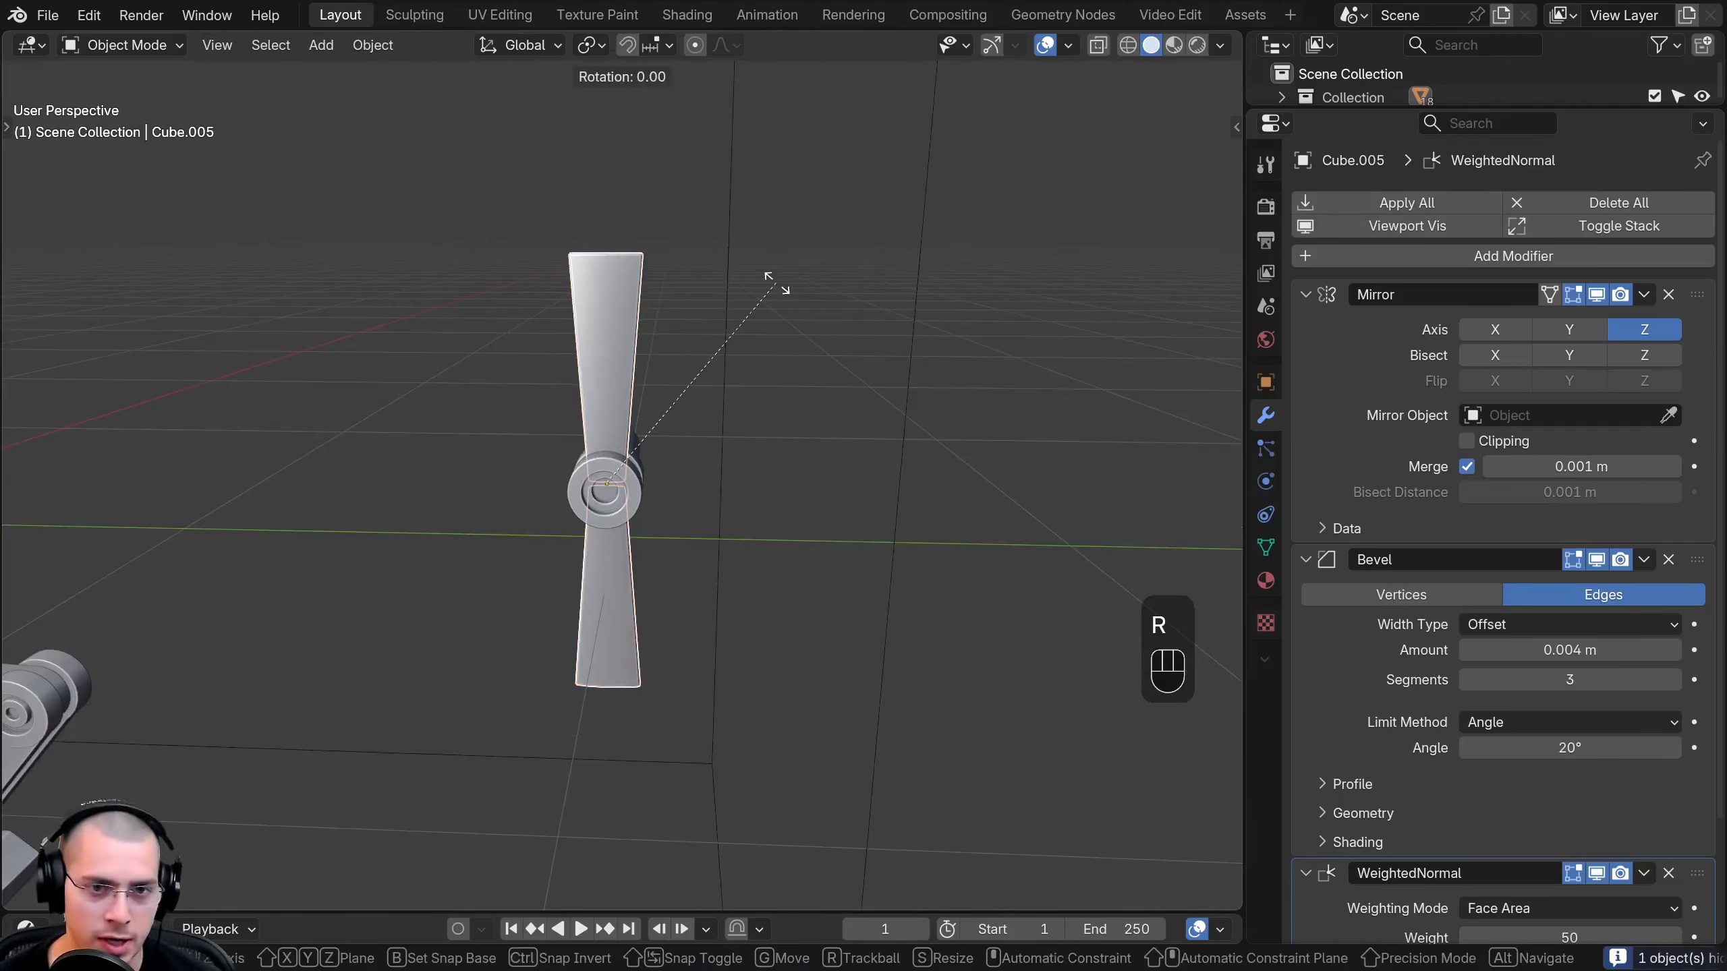
key(x)
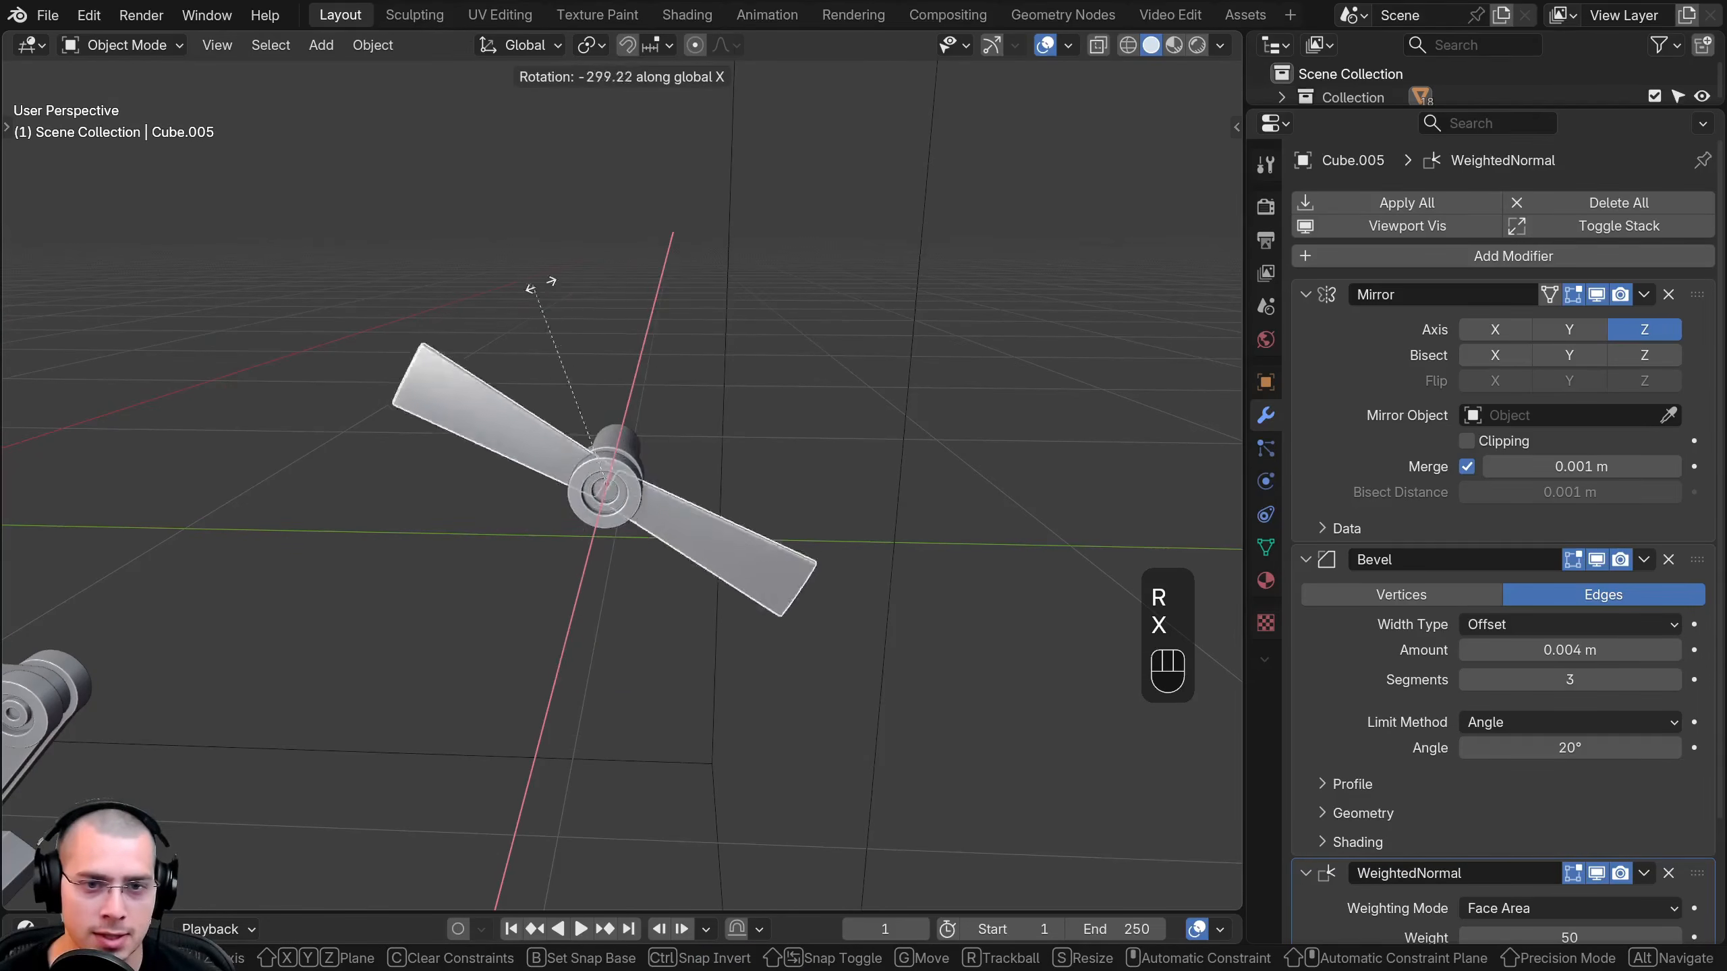
click(413, 601)
Select the tail rotor blades together with their hub parts and hide them
drag(476, 234, 903, 582)
scroll(571, 505, down, 3)
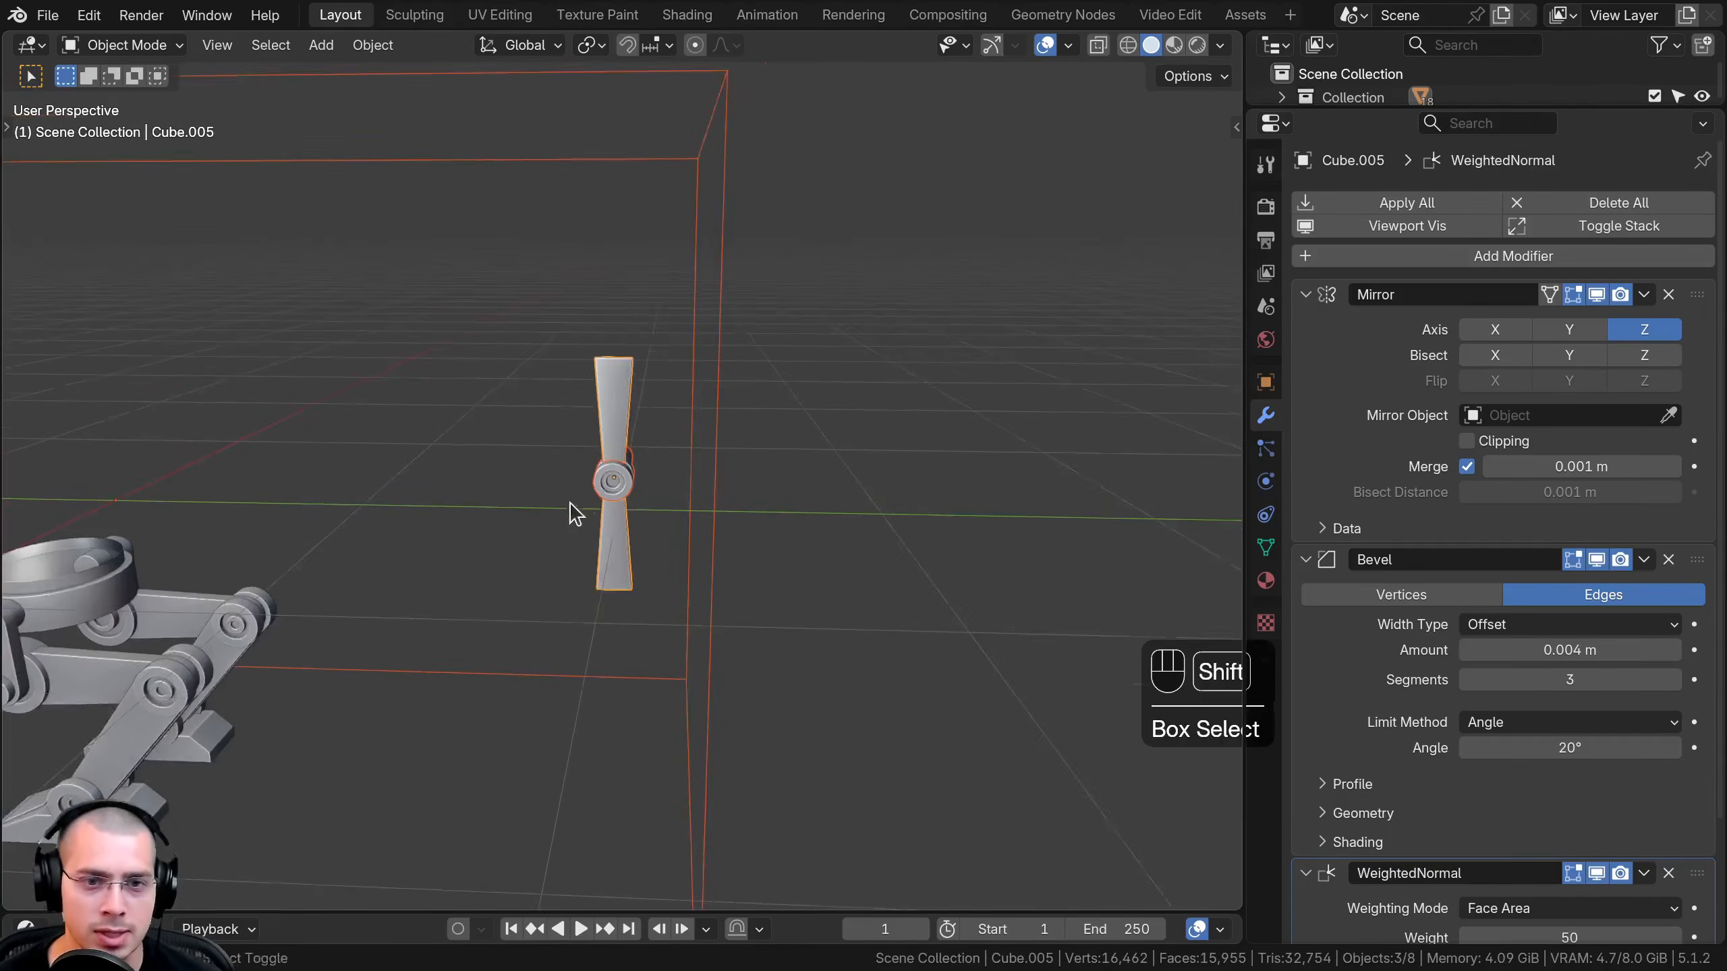
shift+middle_drag(571, 505, 624, 470)
key(h)
Select the round waist ring above the legs and test its rotation about the global Z axis
shift+middle_drag(618, 620, 965, 520)
scroll(622, 578, up, 4)
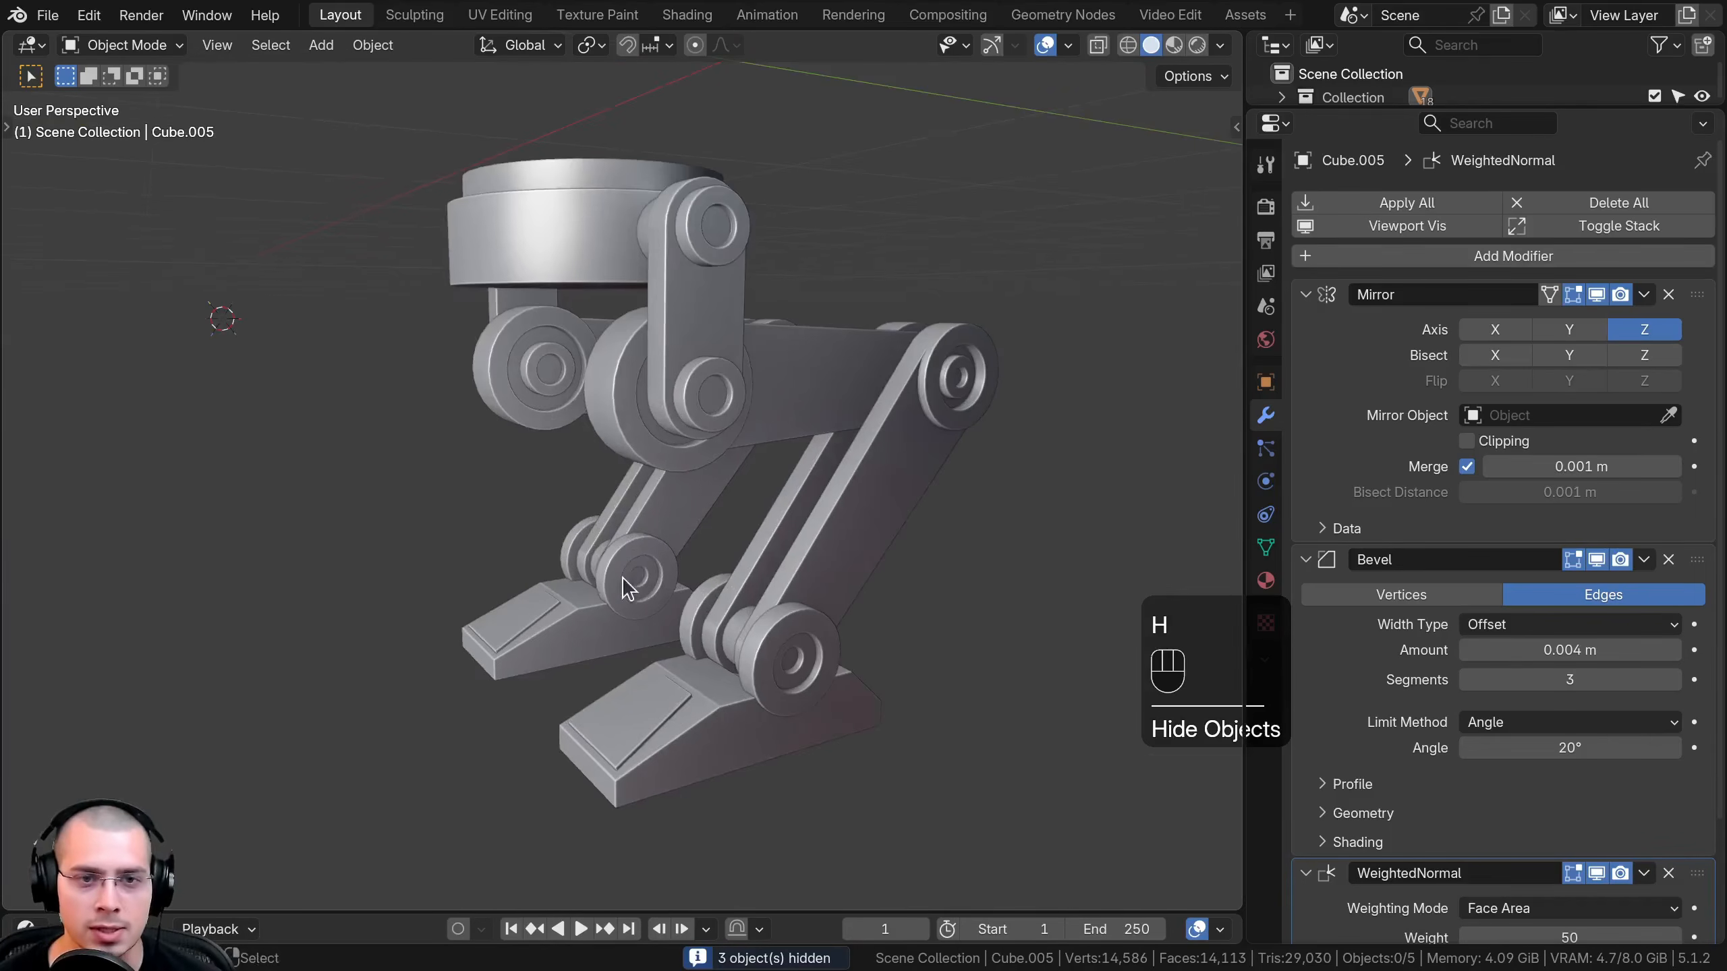
middle_drag(622, 577, 589, 600)
click(448, 282)
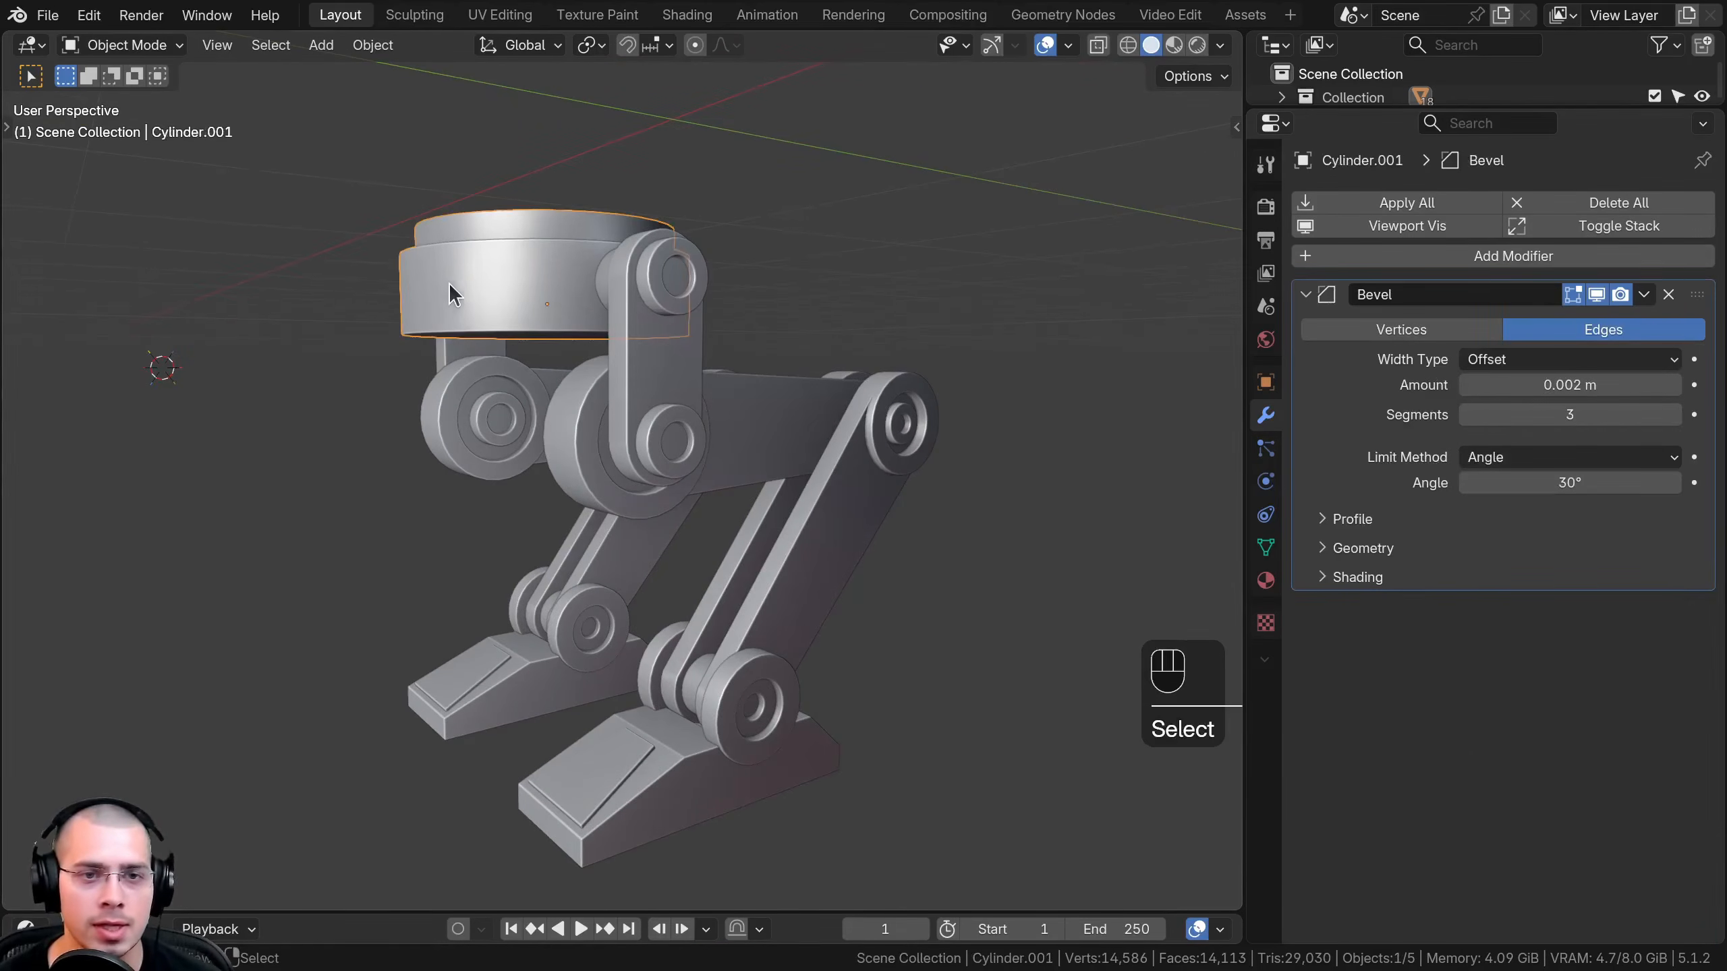
middle_drag(448, 282, 782, 408)
key(r)
key(z)
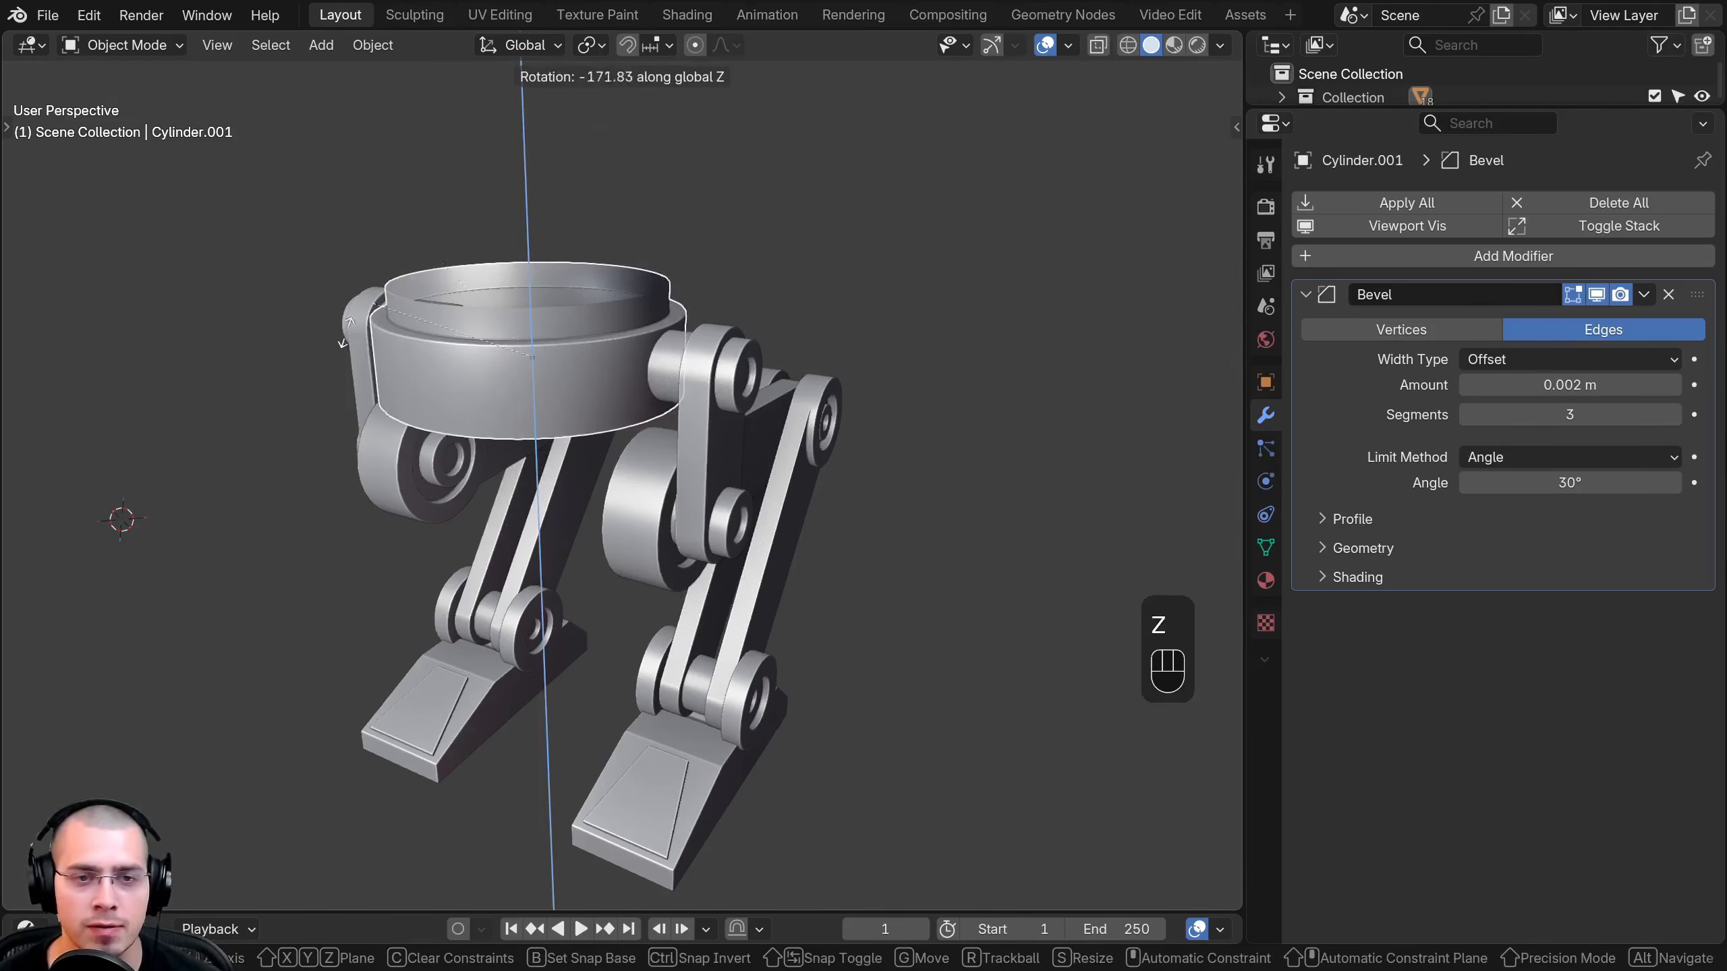
right_click(609, 300)
Snap the 3D cursor to the underside face of the round waist ring
middle_drag(608, 300, 669, 344)
middle_drag(669, 343, 594, 217)
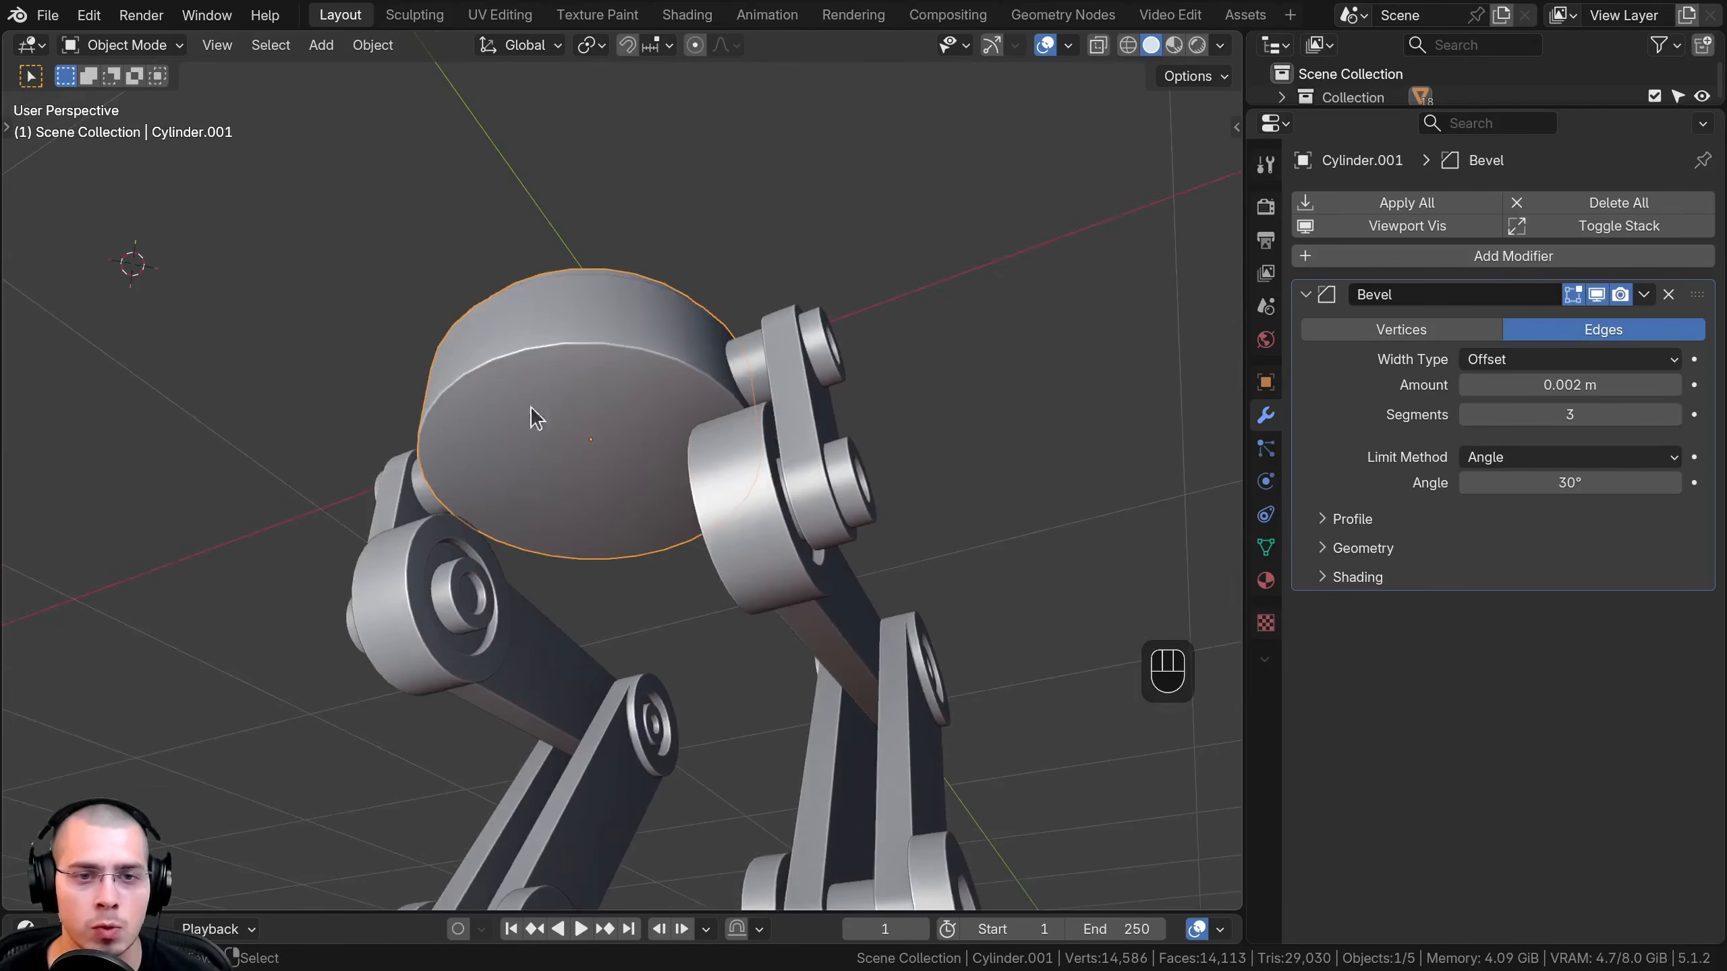
shift+middle_drag(495, 513, 524, 468)
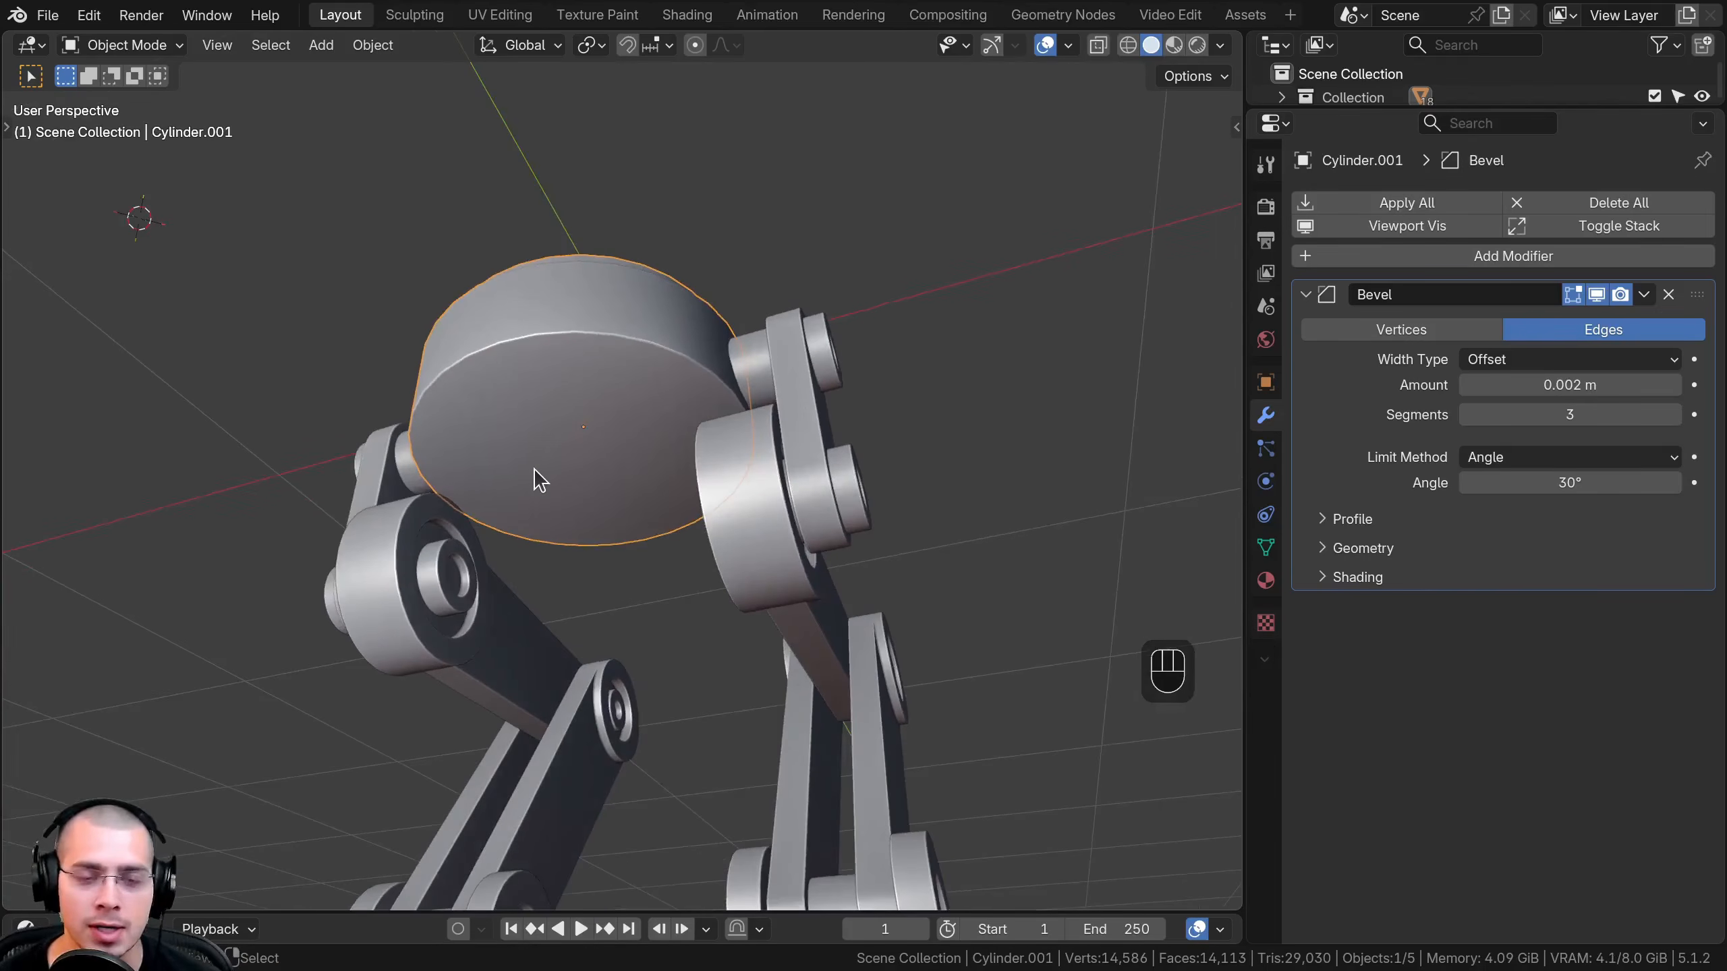
scroll(537, 473, up, 1)
key(Tab)
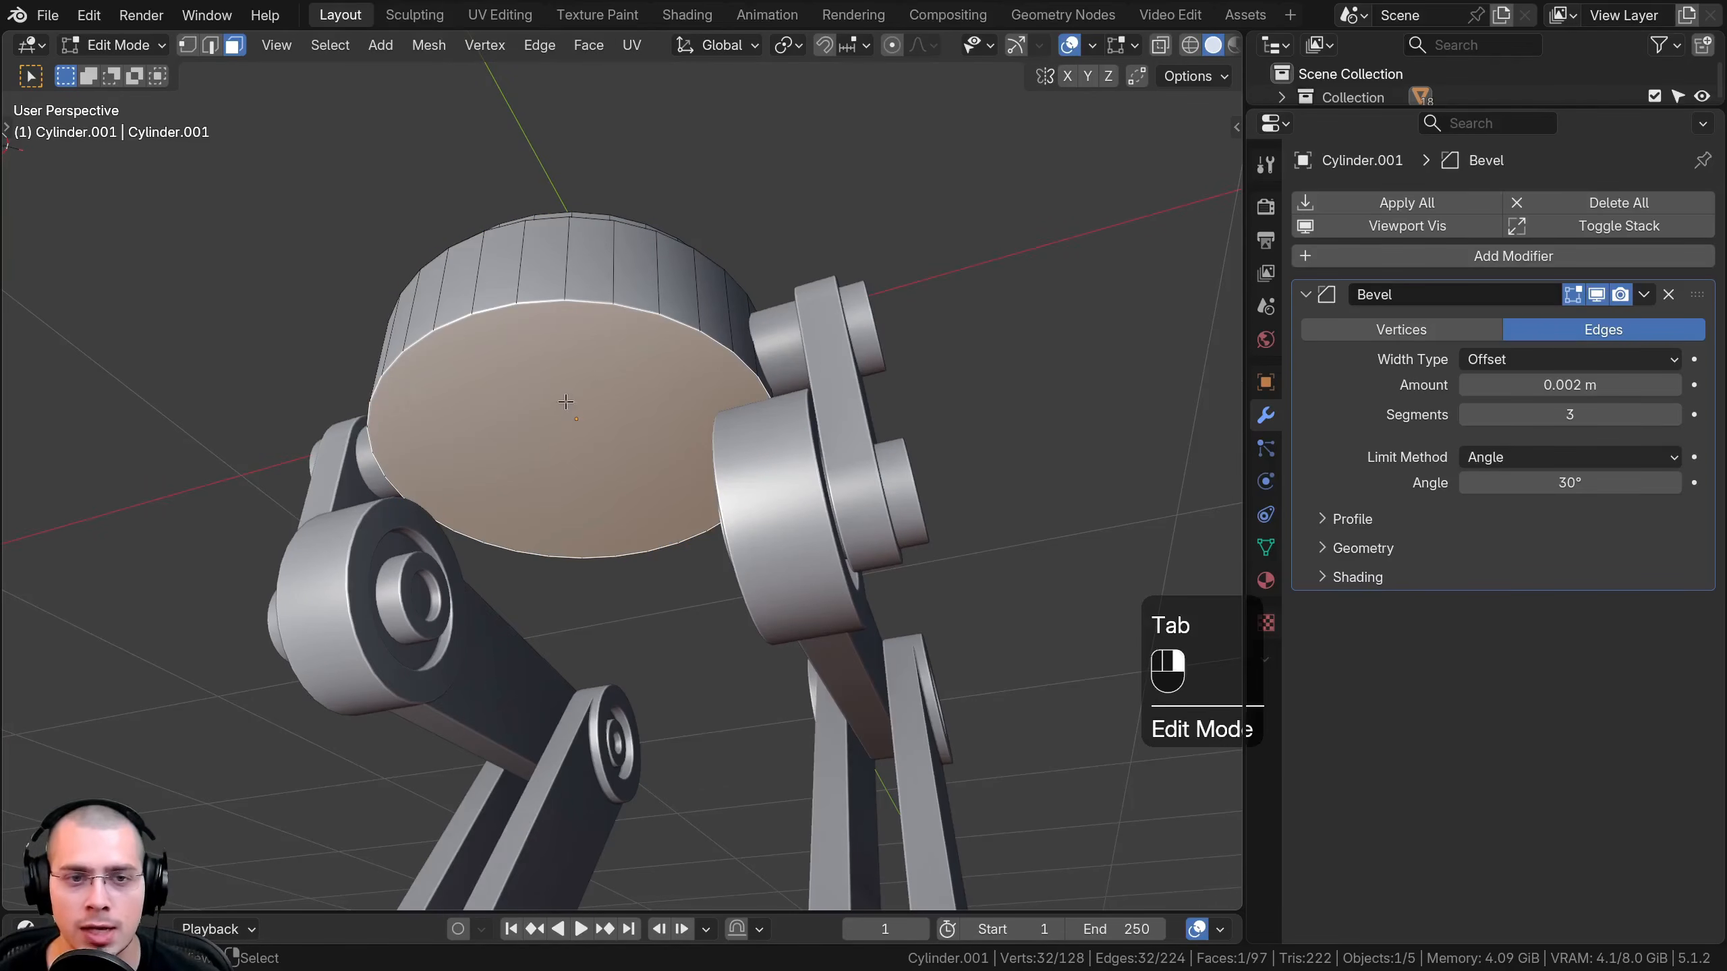
key(shift+s)
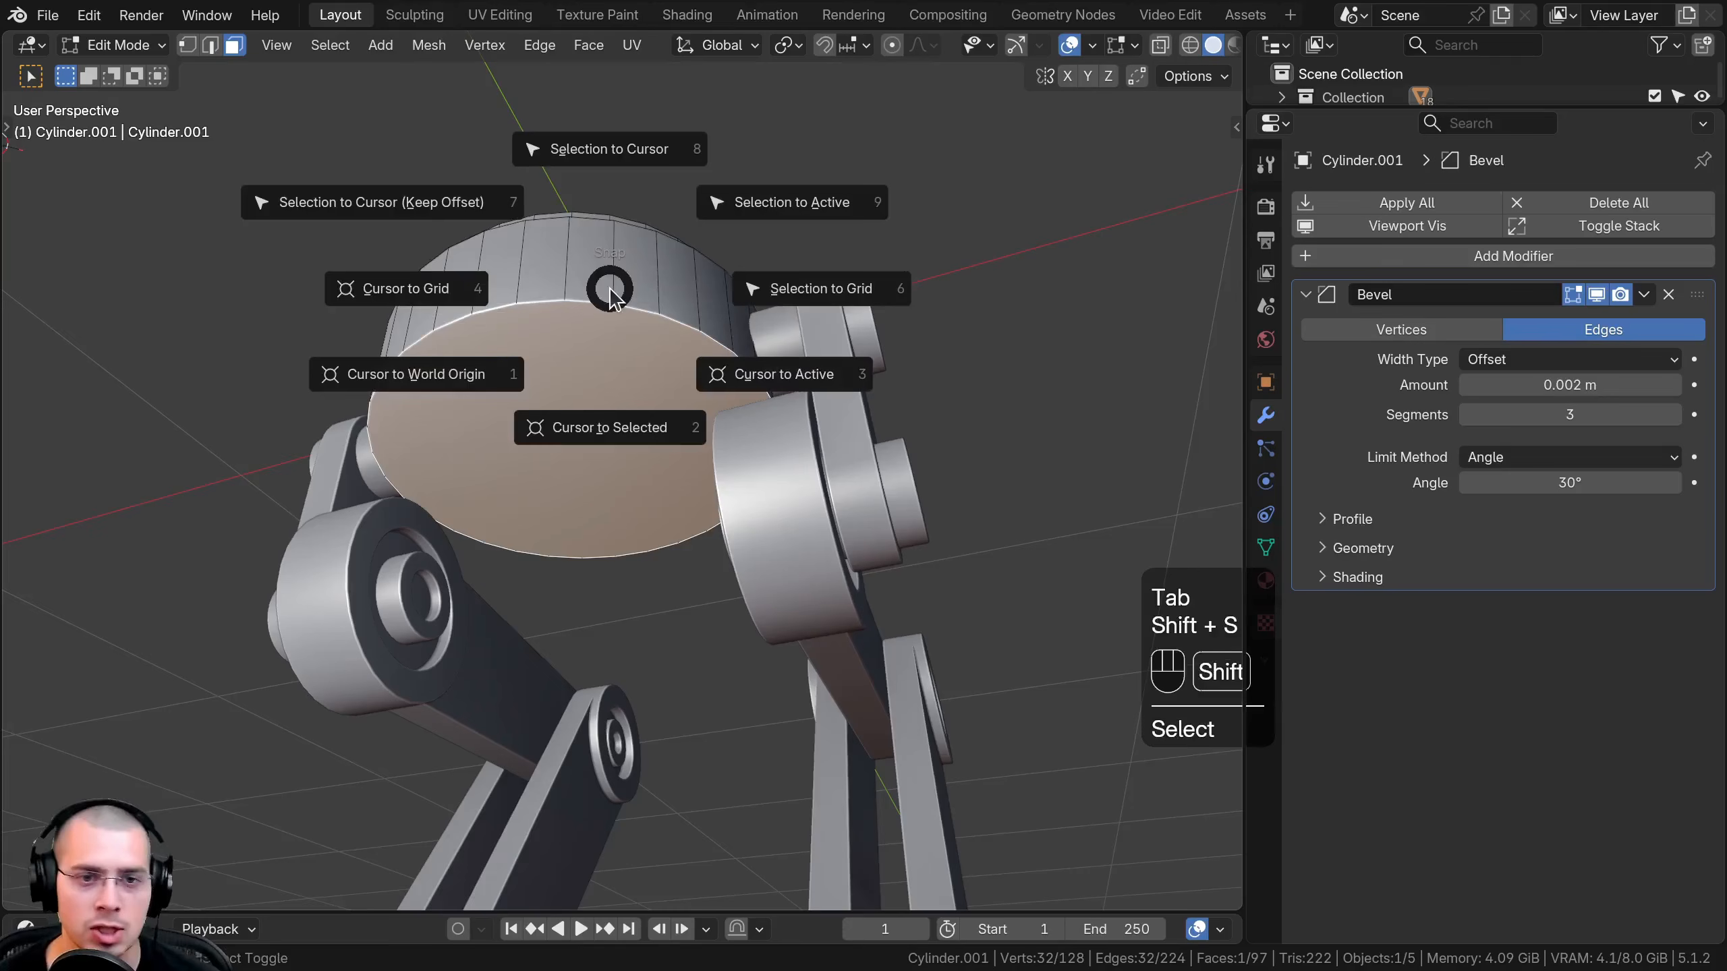
click(621, 470)
middle_drag(620, 463, 603, 545)
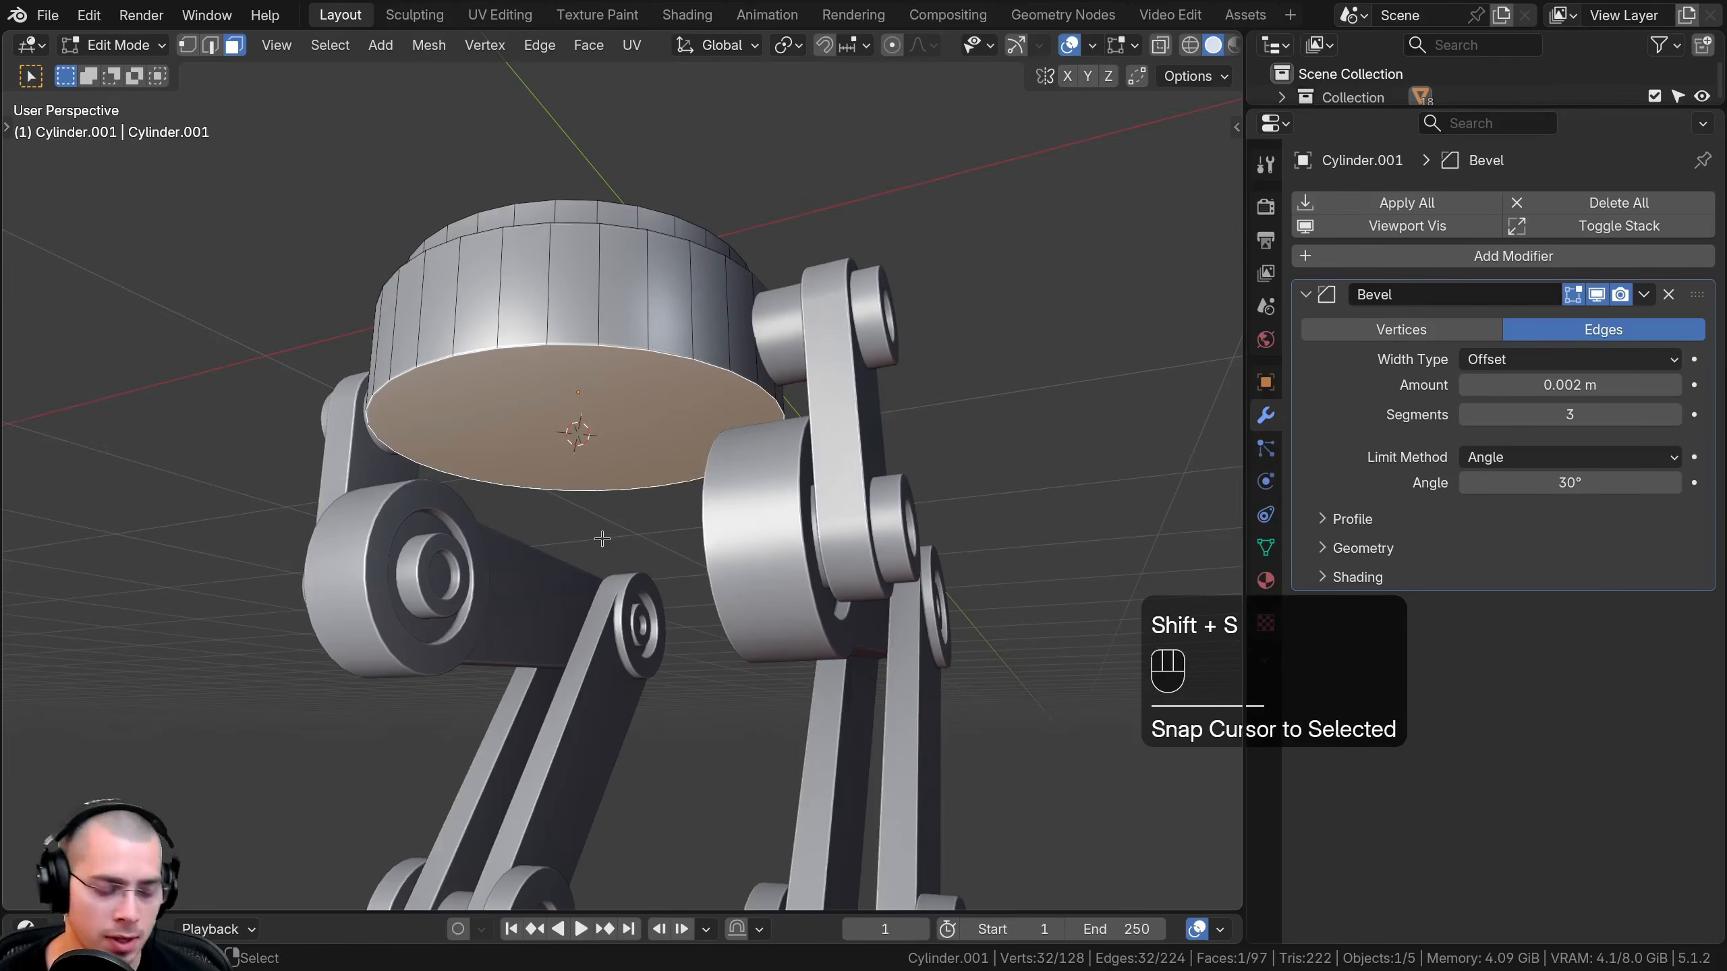
Set the waist ring's origin to the 3D cursor and test its rotation about the global Z axis
key(Tab)
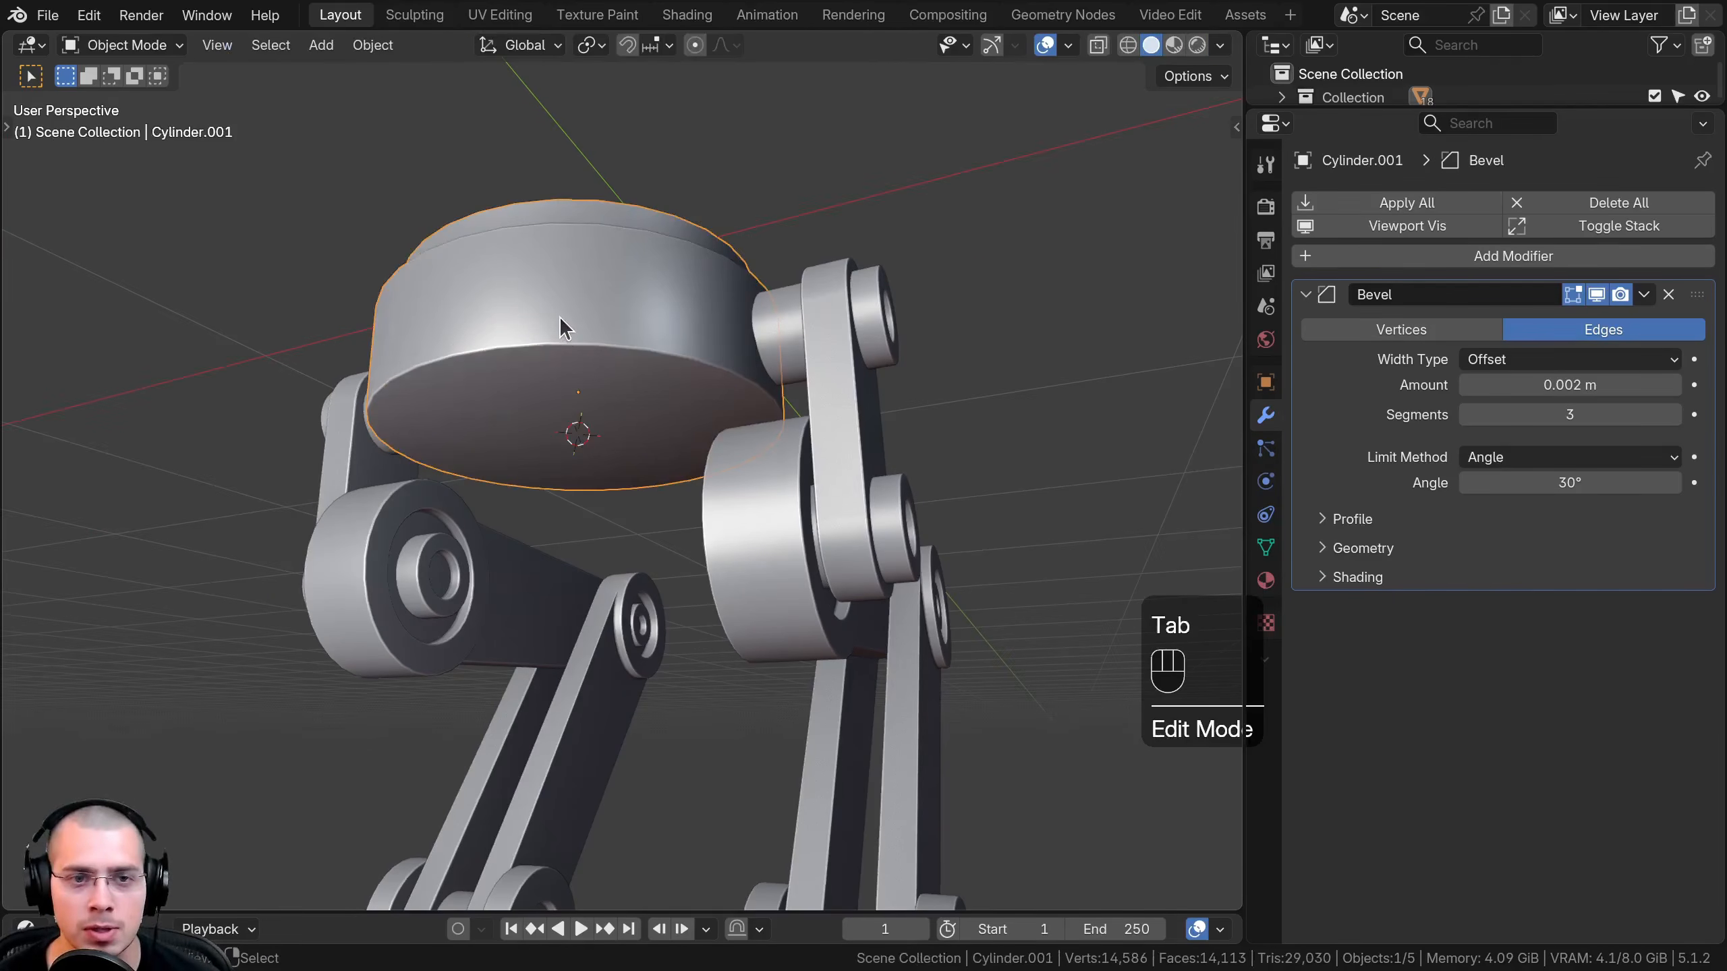
key(q)
click(531, 314)
middle_drag(532, 314, 537, 381)
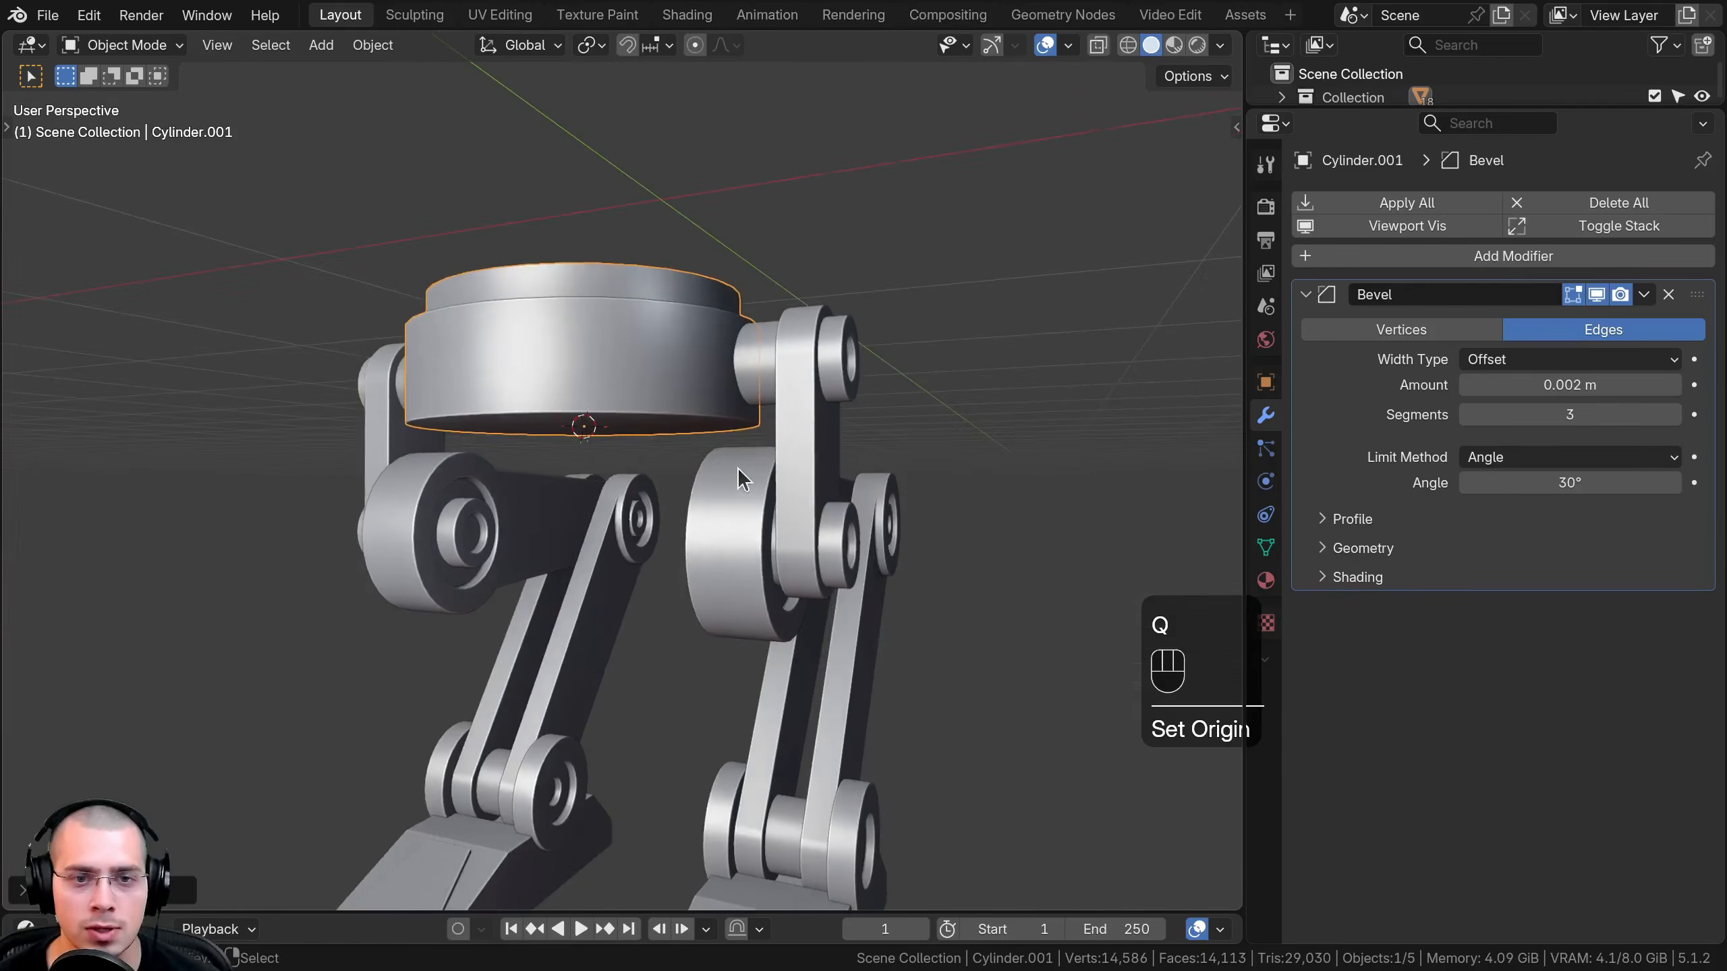
key(r)
key(z)
right_click(701, 292)
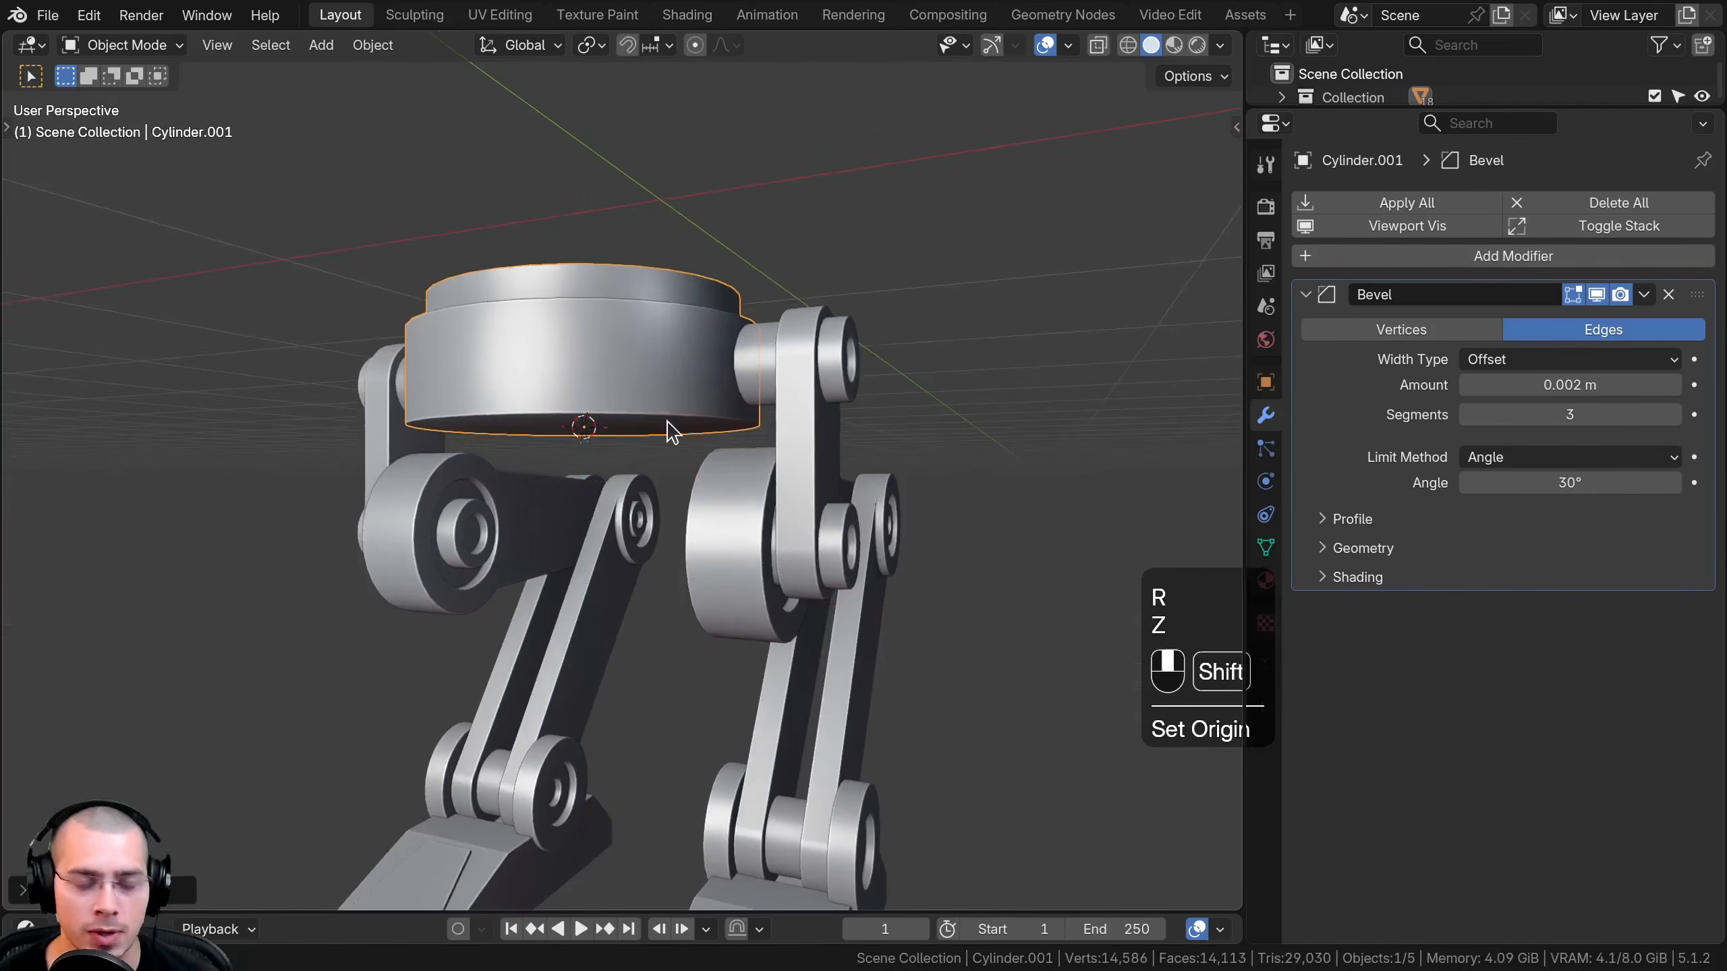
Hide the waist ring and select the upper leg linkages that share one object
shift+middle_drag(671, 430, 530, 454)
key(h)
shift+middle_drag(530, 454, 617, 402)
shift+click(705, 425)
scroll(617, 403, up, 1)
middle_drag(523, 373, 731, 389)
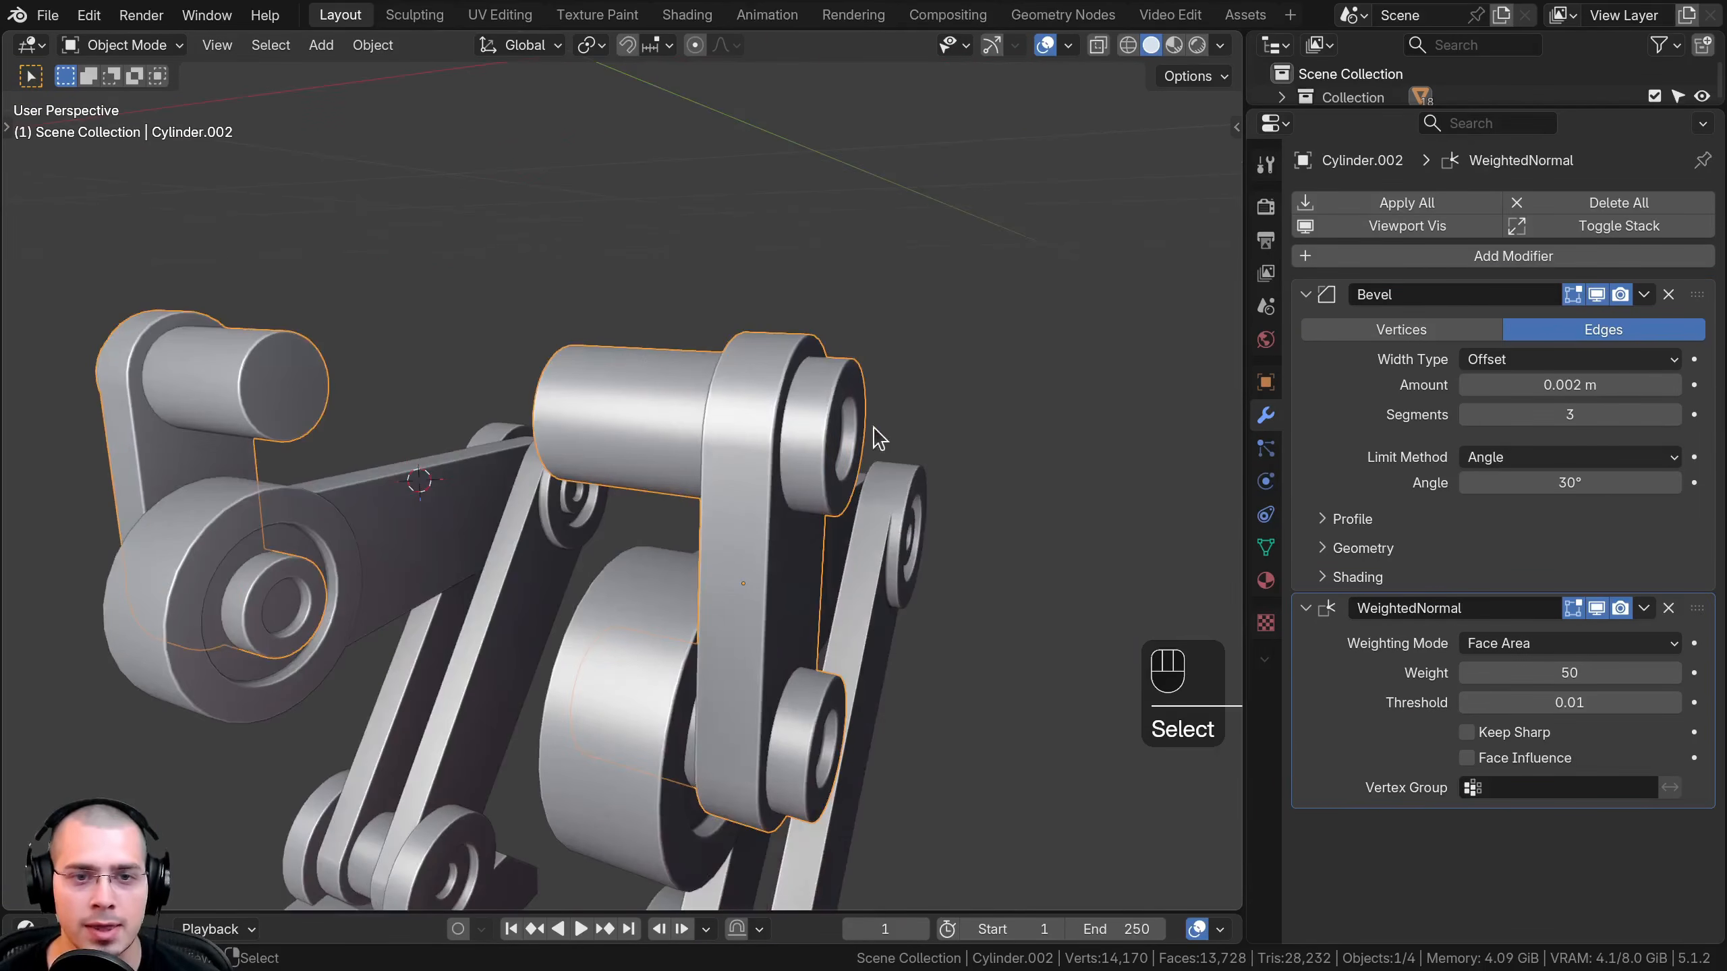
middle_drag(817, 426, 639, 446)
scroll(639, 445, up, 2)
middle_drag(639, 446, 247, 342)
Separate the upper leg linkage on the robot's right side into its own object, using wireframe shading to select it
key(Tab)
scroll(695, 501, down, 3)
middle_drag(420, 430, 539, 401)
key(z)
click(197, 400)
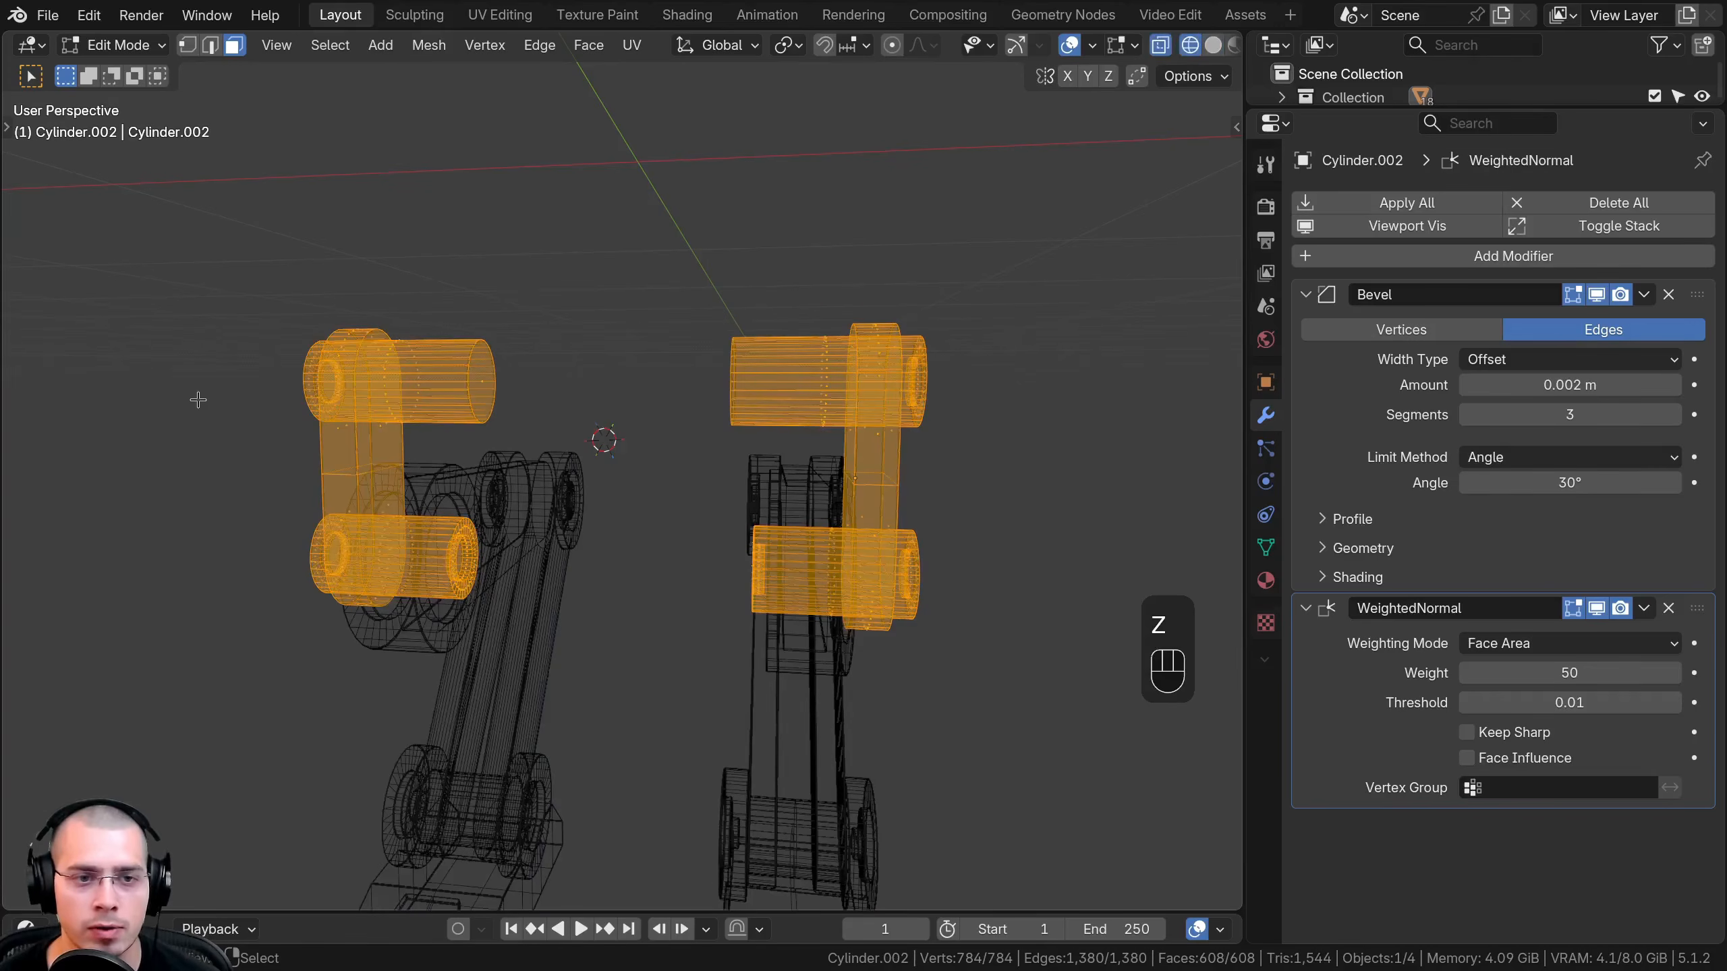
key(a)
key(a)
drag(171, 151, 612, 797)
key(p)
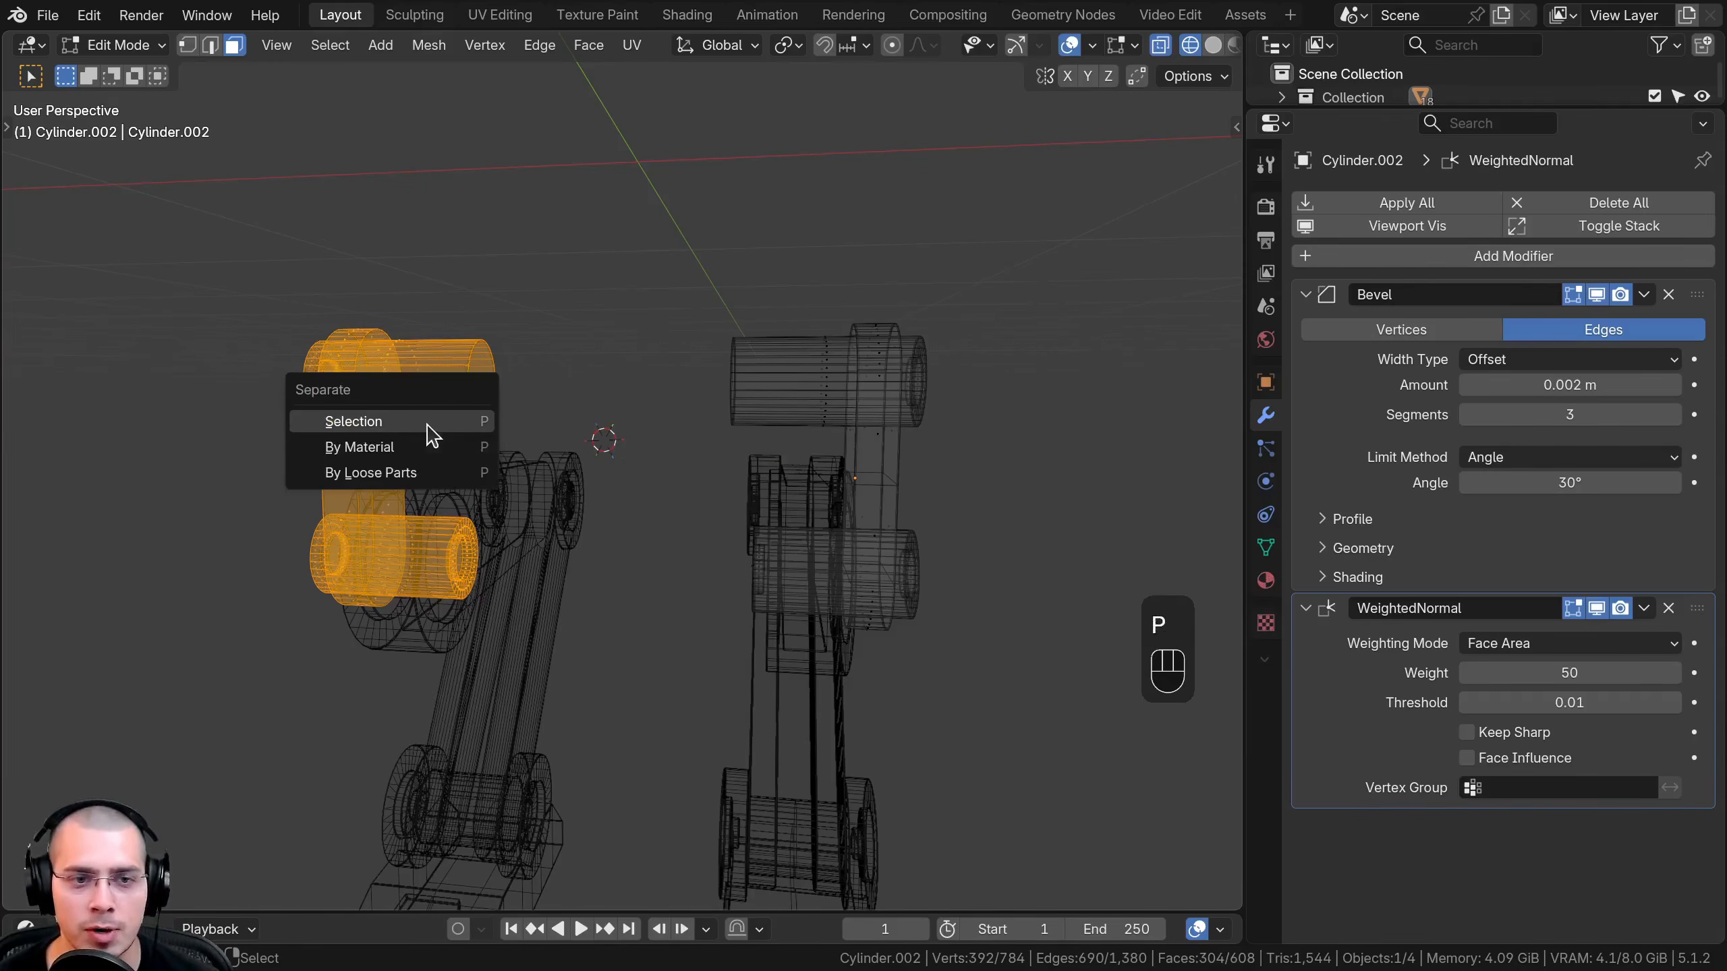
click(431, 428)
key(Tab)
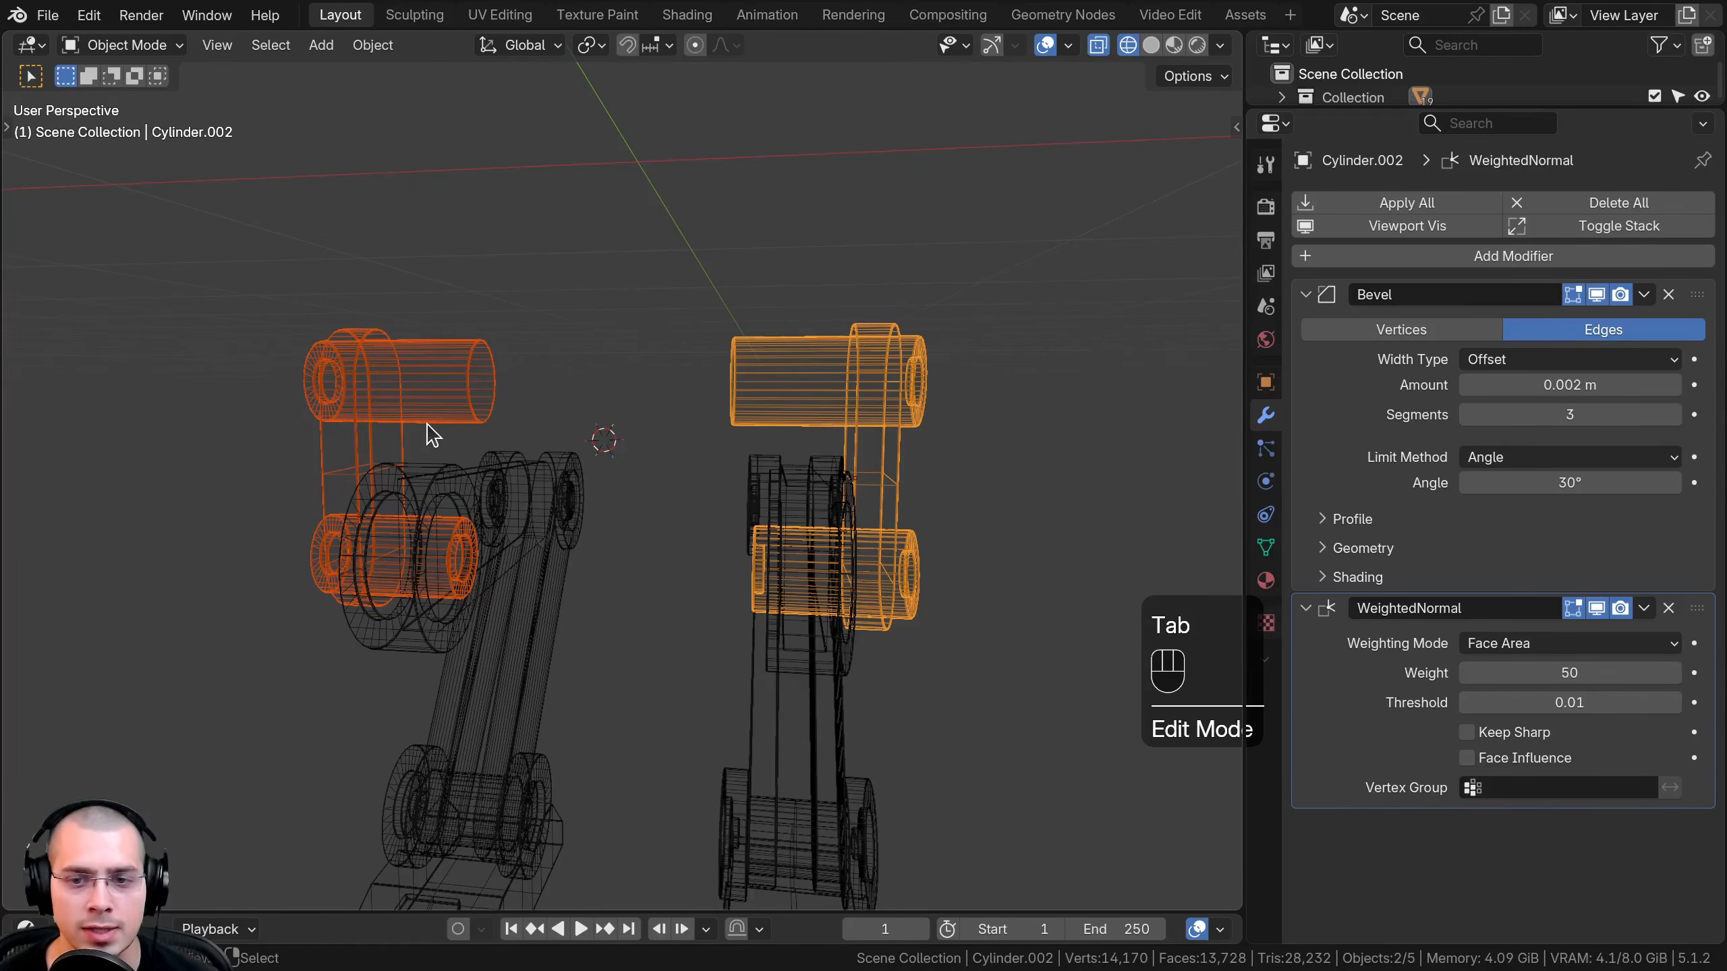
Return to solid shading and test-move each upper leg linkage to check that they are separate objects
key(z)
click(754, 429)
key(a)
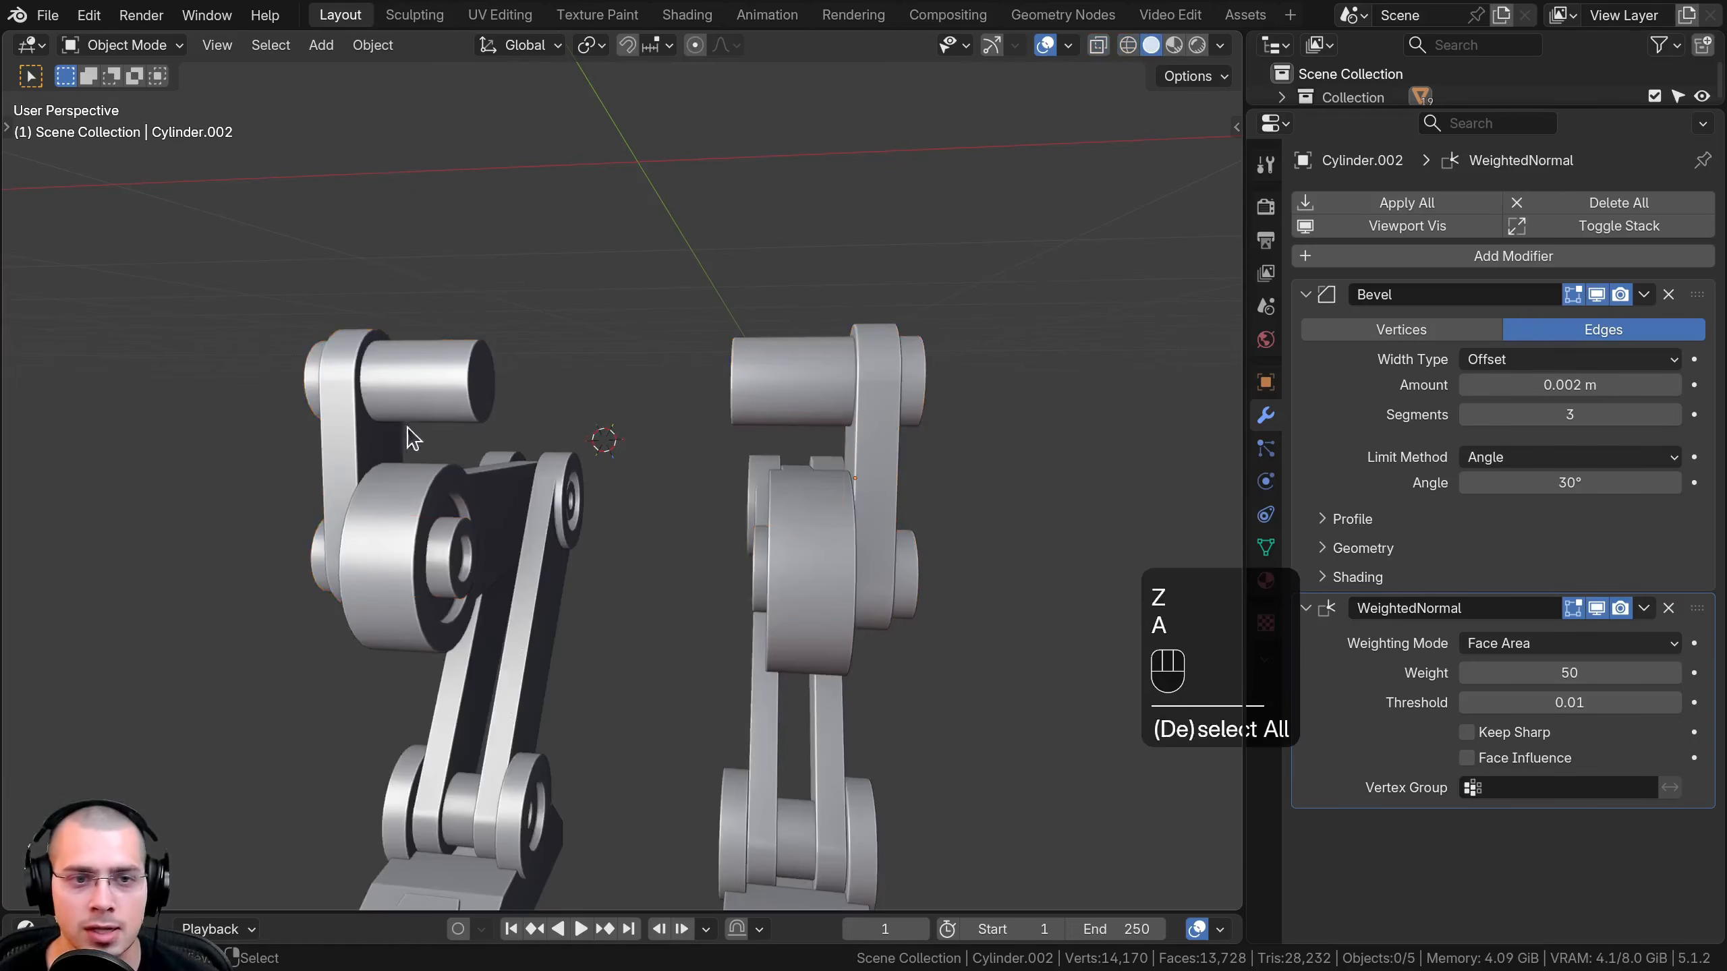
click(431, 402)
key(g)
right_click(664, 371)
click(886, 346)
key(g)
right_click(966, 320)
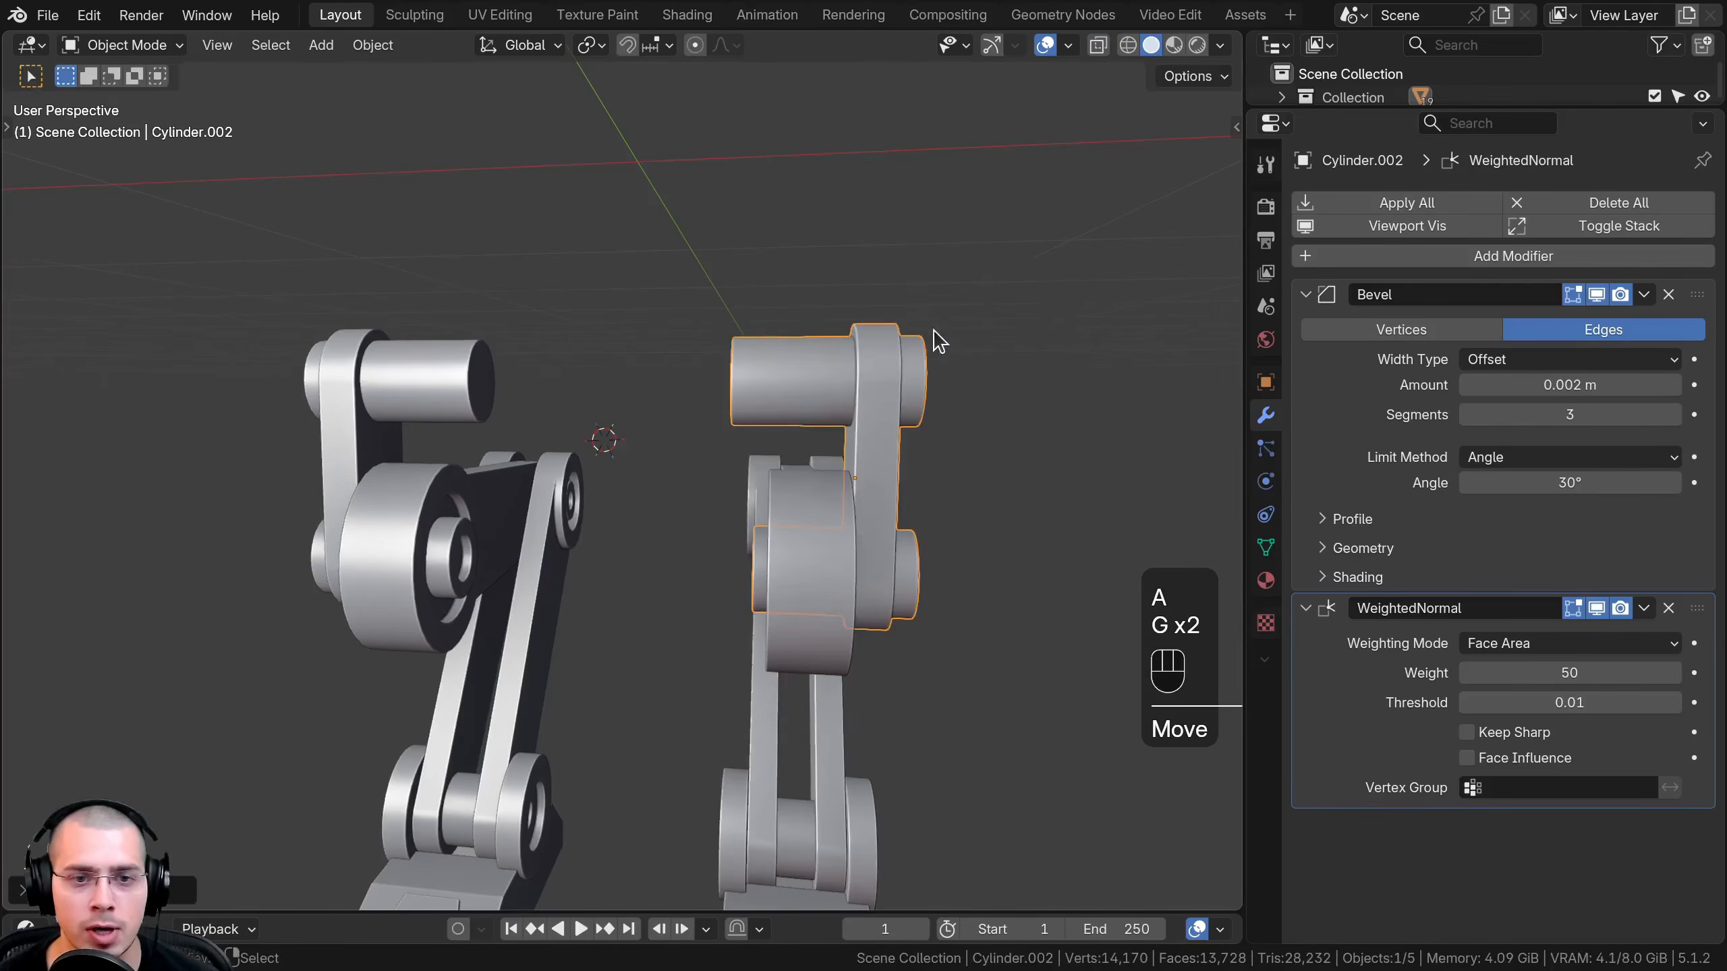
Test-move the thigh, lower leg and foot parts to check which ones are still joined across both legs
scroll(849, 408, down, 1)
middle_drag(748, 517, 638, 557)
shift+middle_drag(837, 800, 803, 492)
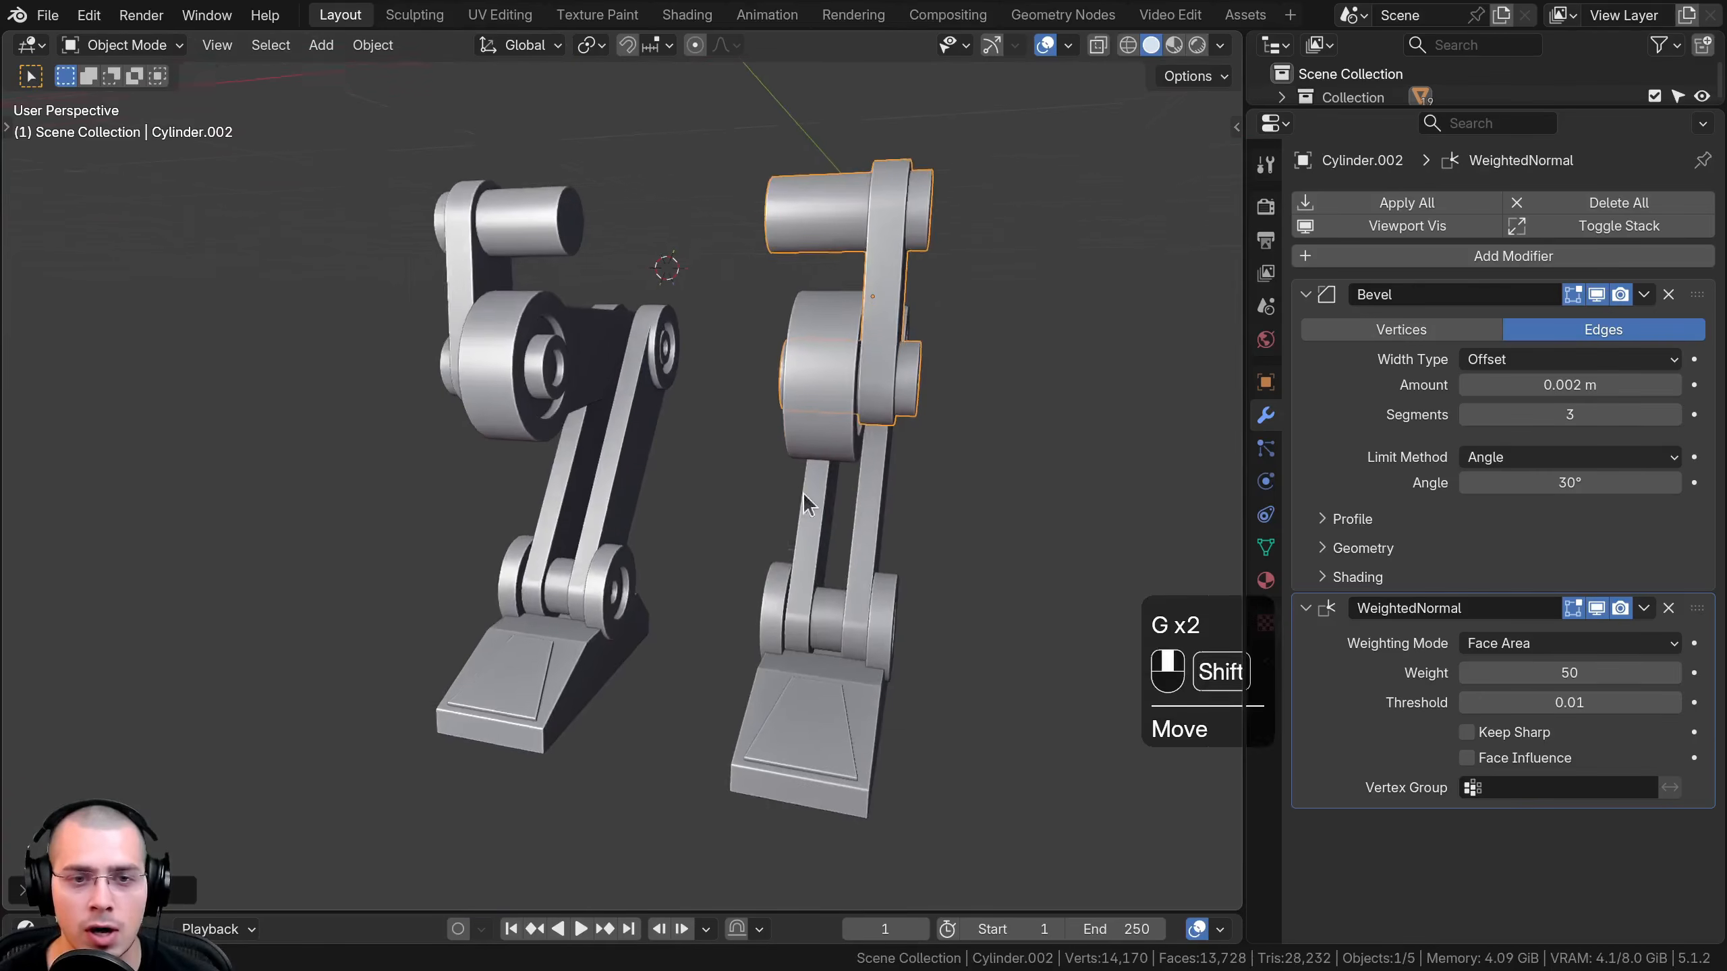
click(577, 331)
middle_drag(576, 331, 554, 360)
key(g)
right_click(843, 294)
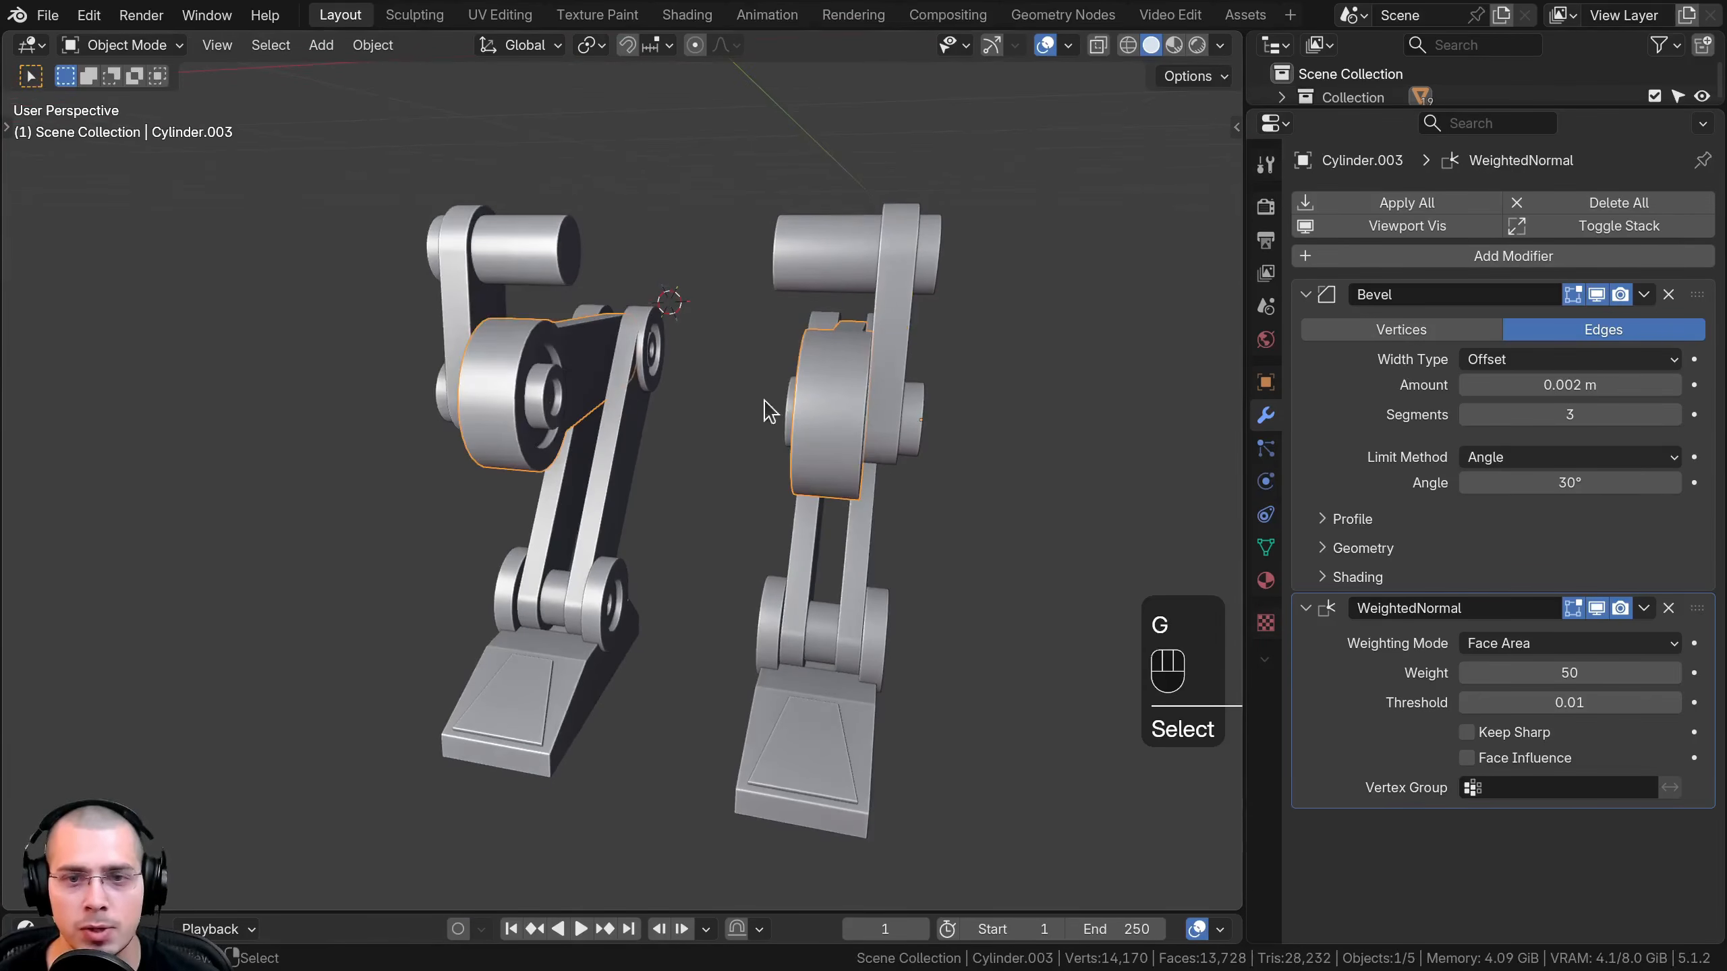
click(644, 443)
key(g)
right_click(713, 309)
click(599, 613)
key(g)
right_click(668, 458)
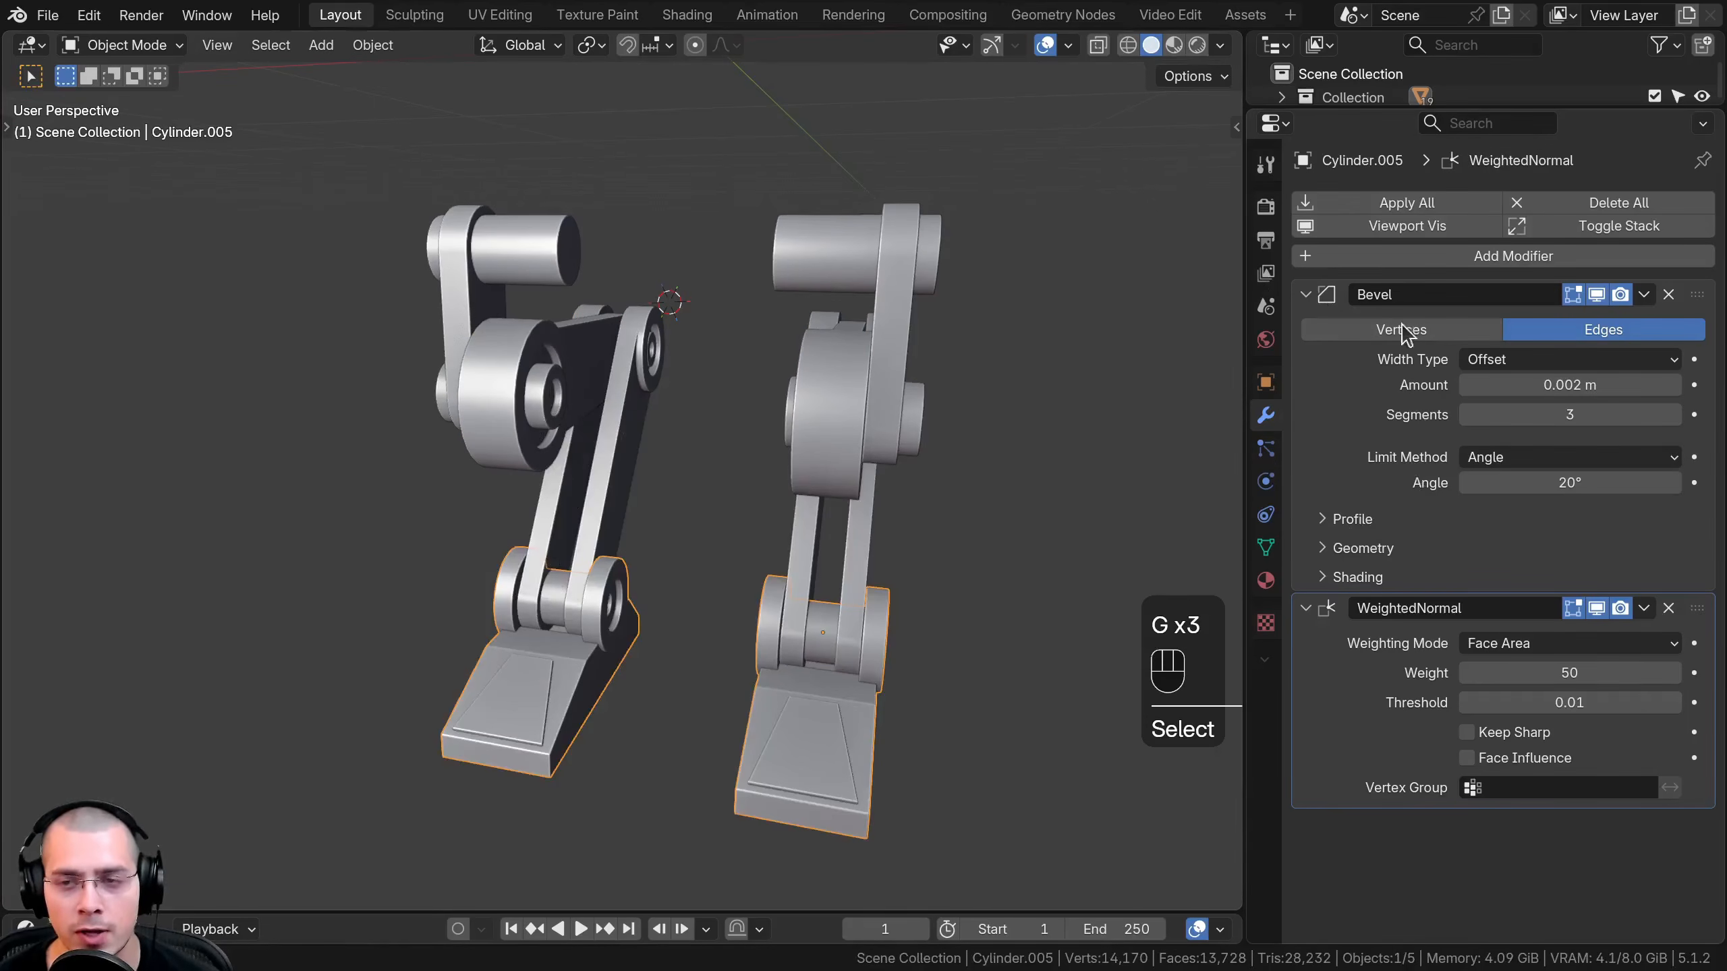
Select the feet, lower leg and thigh objects together and test-move the group
middle_drag(253, 695, 549, 583)
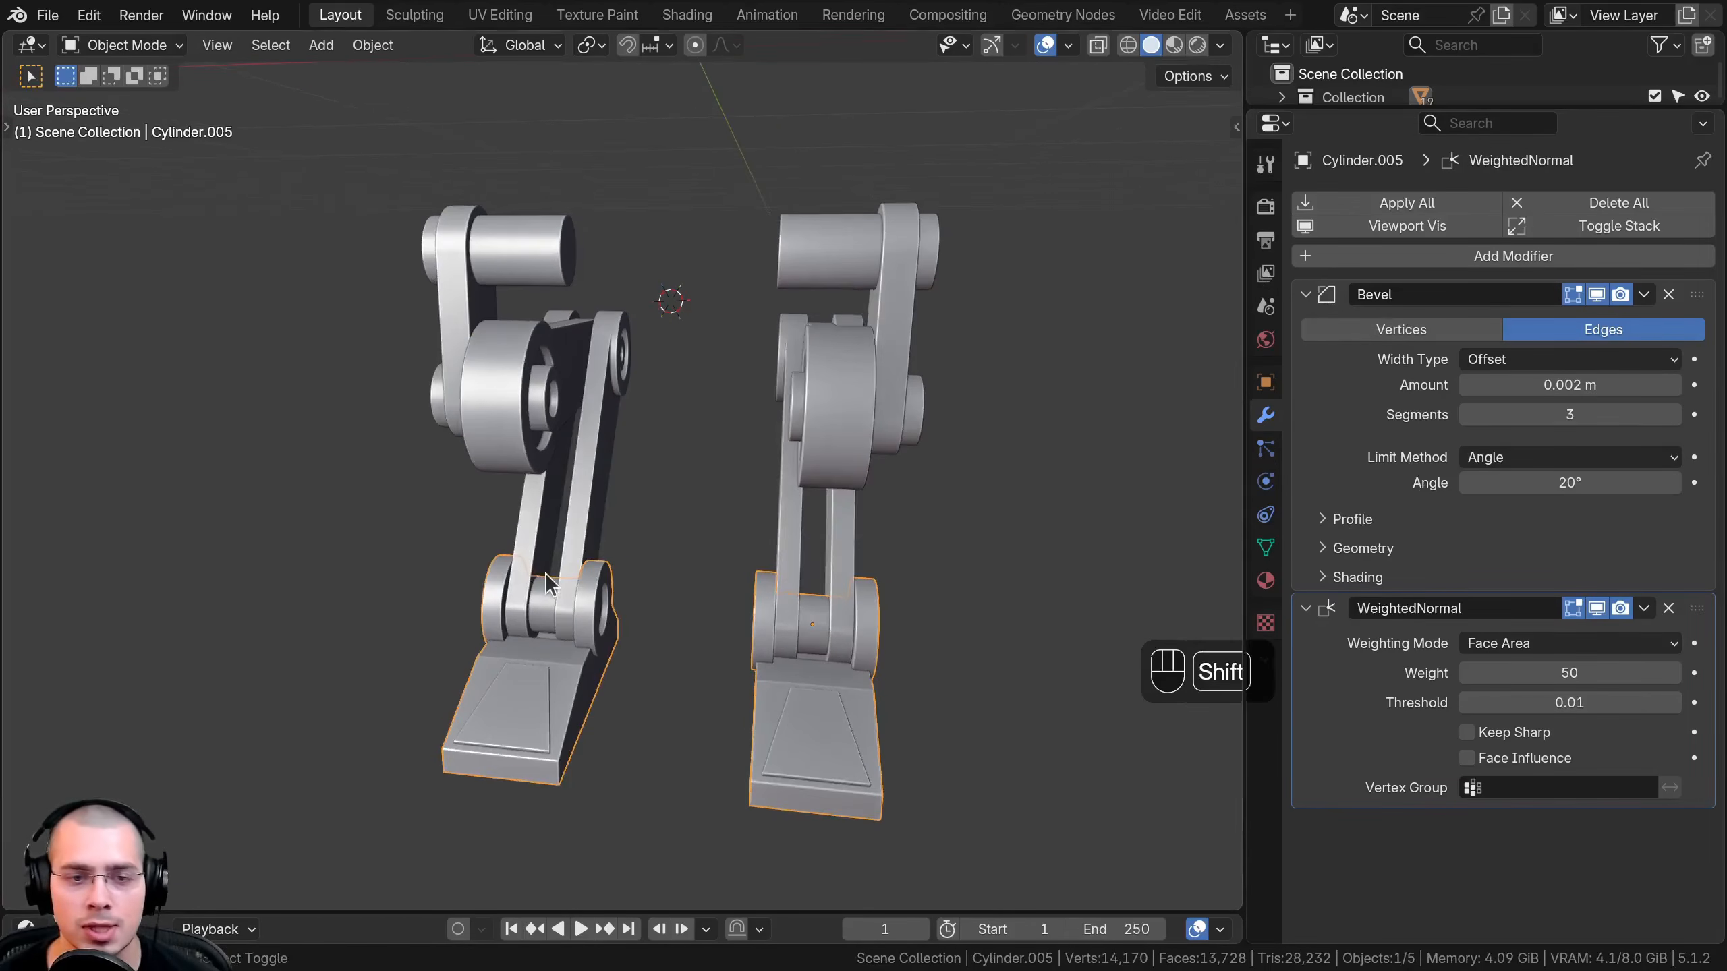
shift+click(581, 504)
shift+click(534, 415)
key(g)
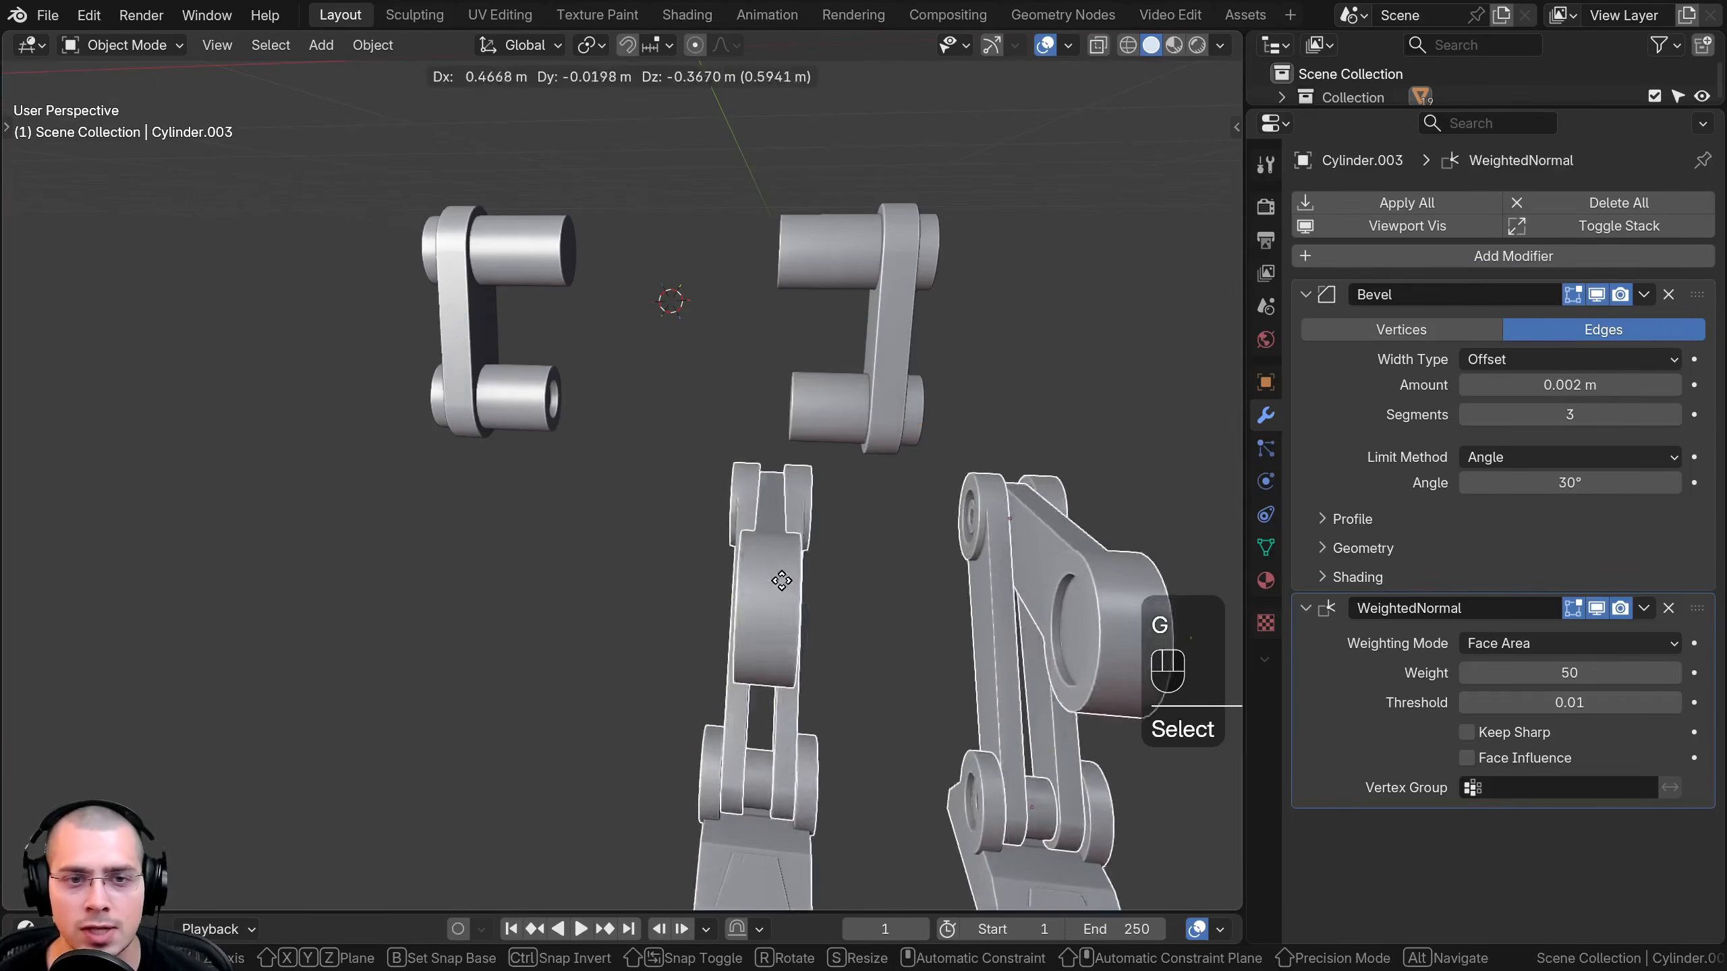
right_click(574, 461)
middle_drag(612, 697, 467, 704)
scroll(704, 324, up, 2)
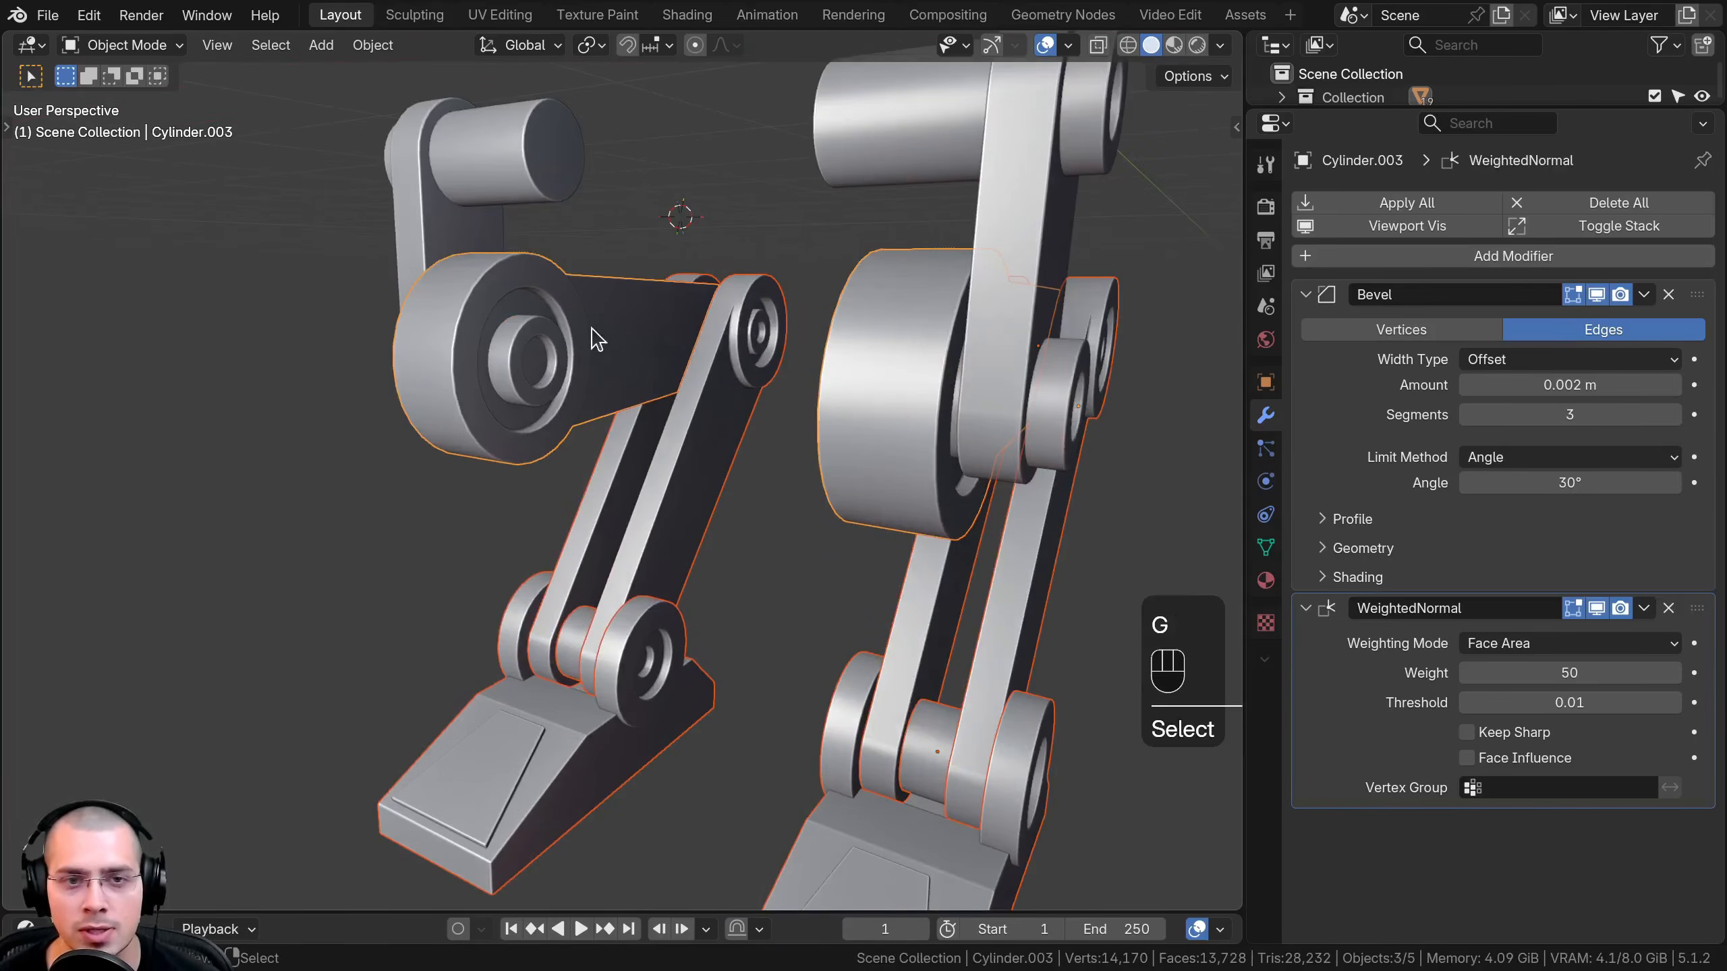
scroll(663, 592, down, 2)
middle_drag(663, 592, 663, 598)
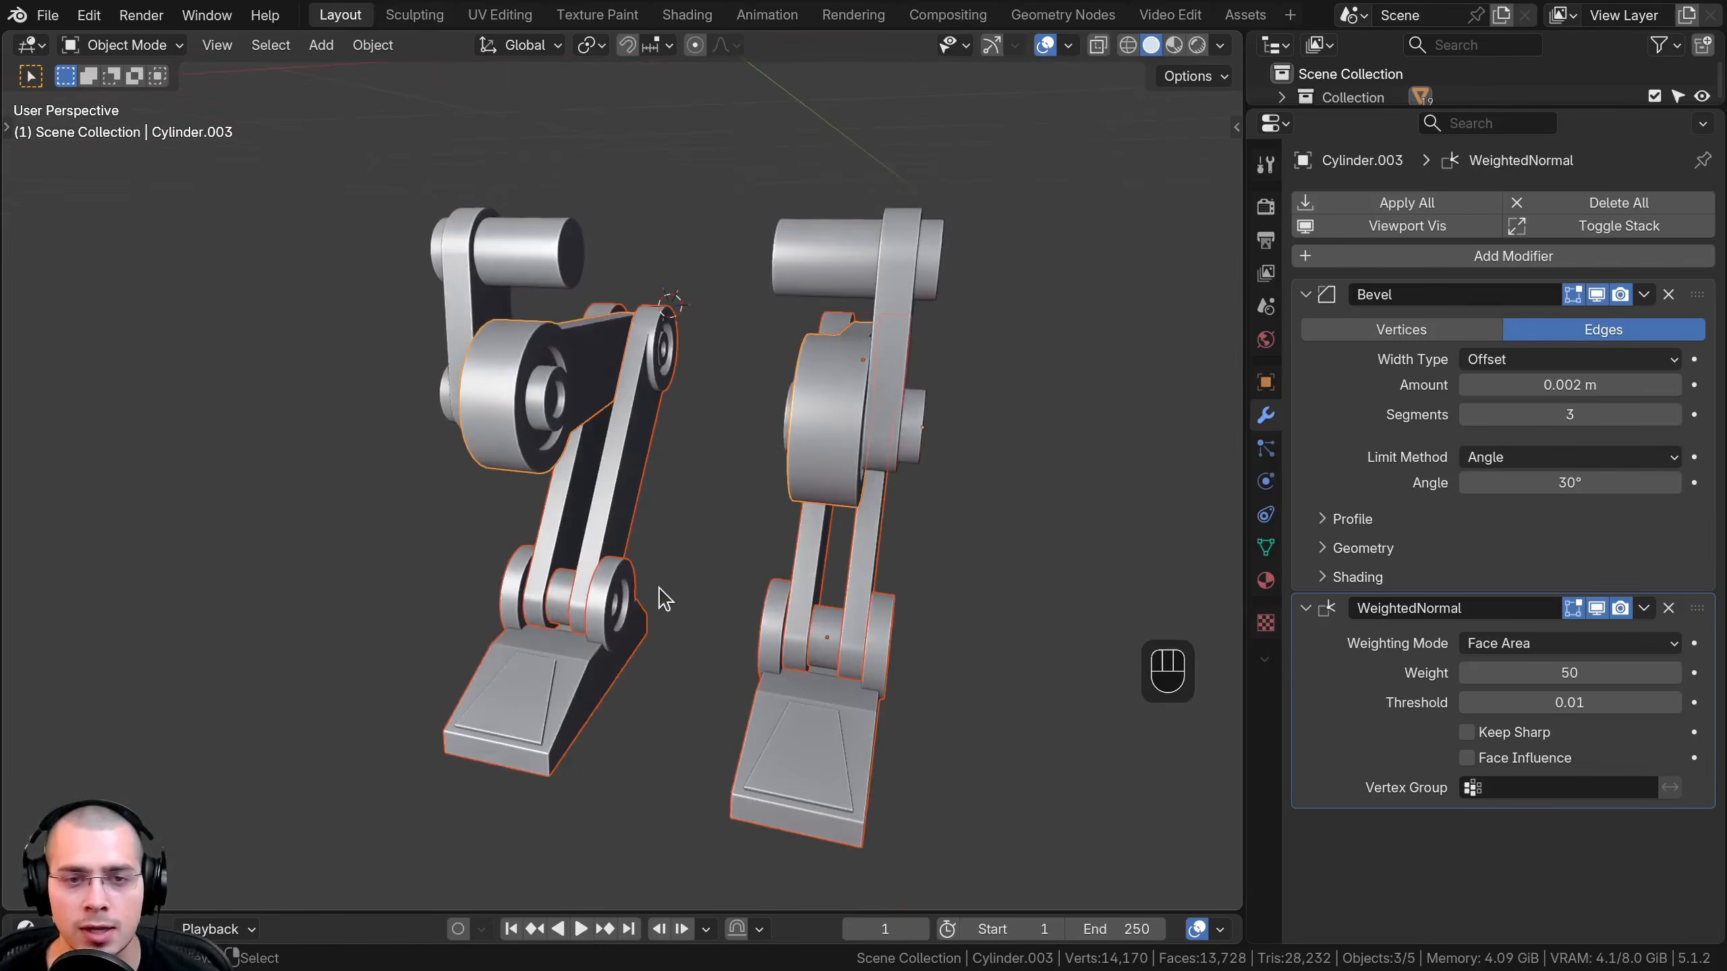
Separate the thigh, lower leg and foot on the robot's right side from the left ones, using wireframe shading to select them
key(Tab)
middle_drag(795, 617, 804, 579)
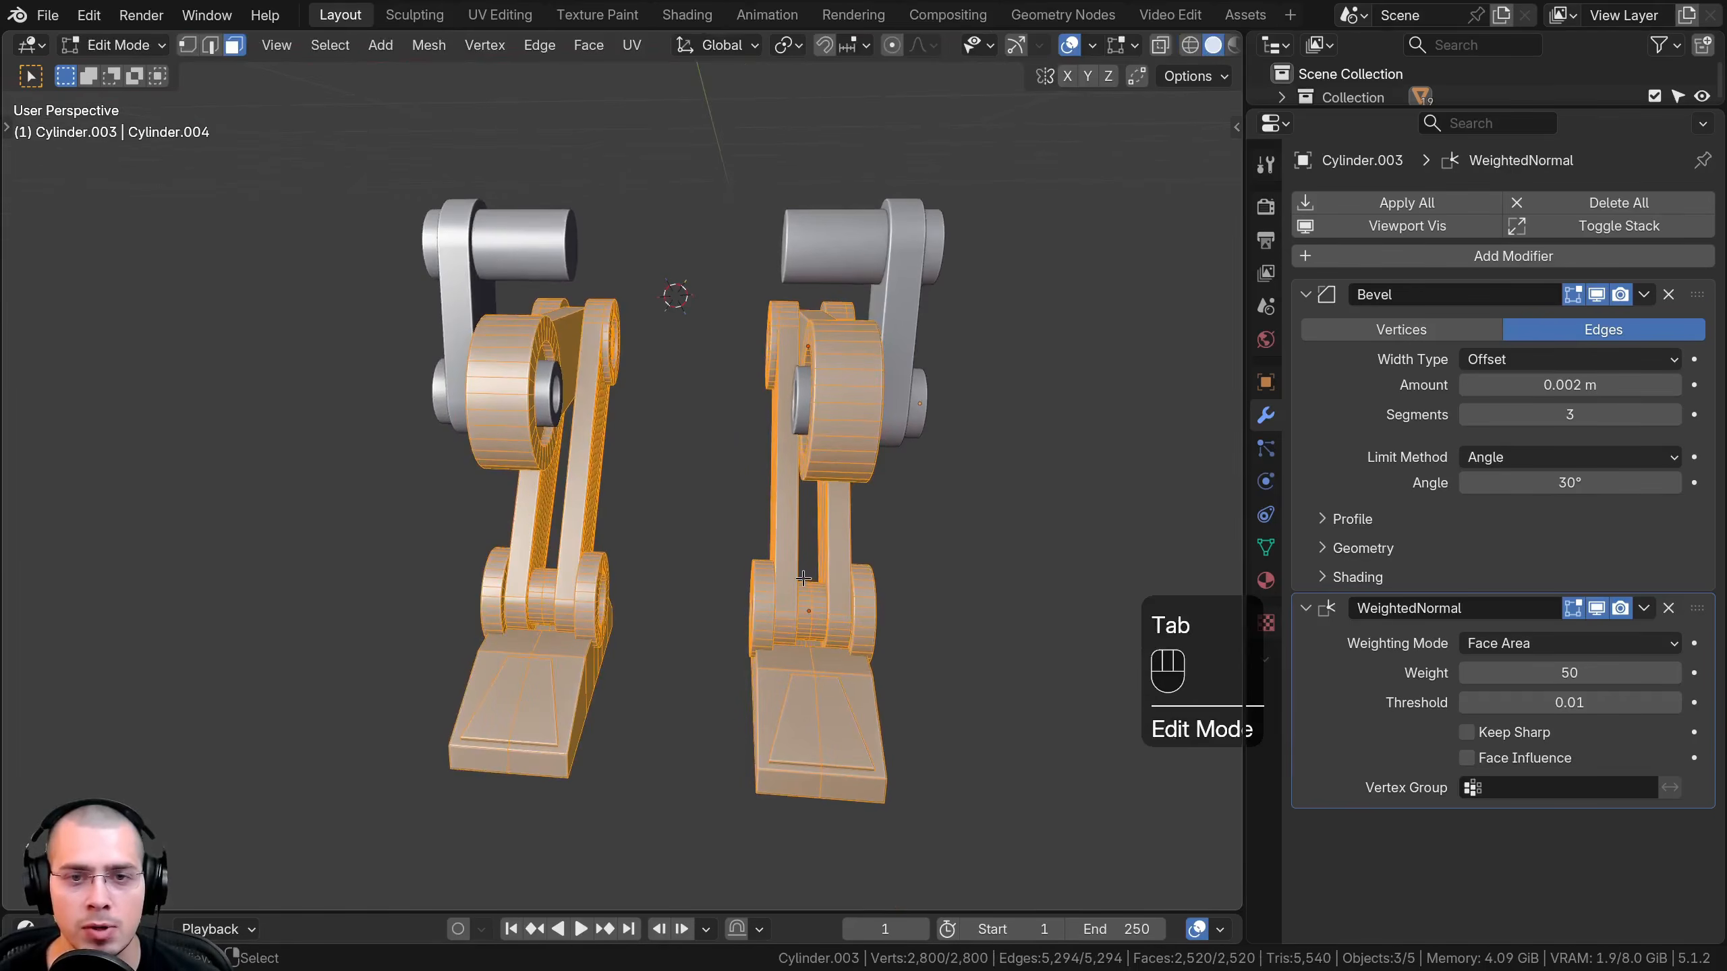
key(alt+a)
key(z)
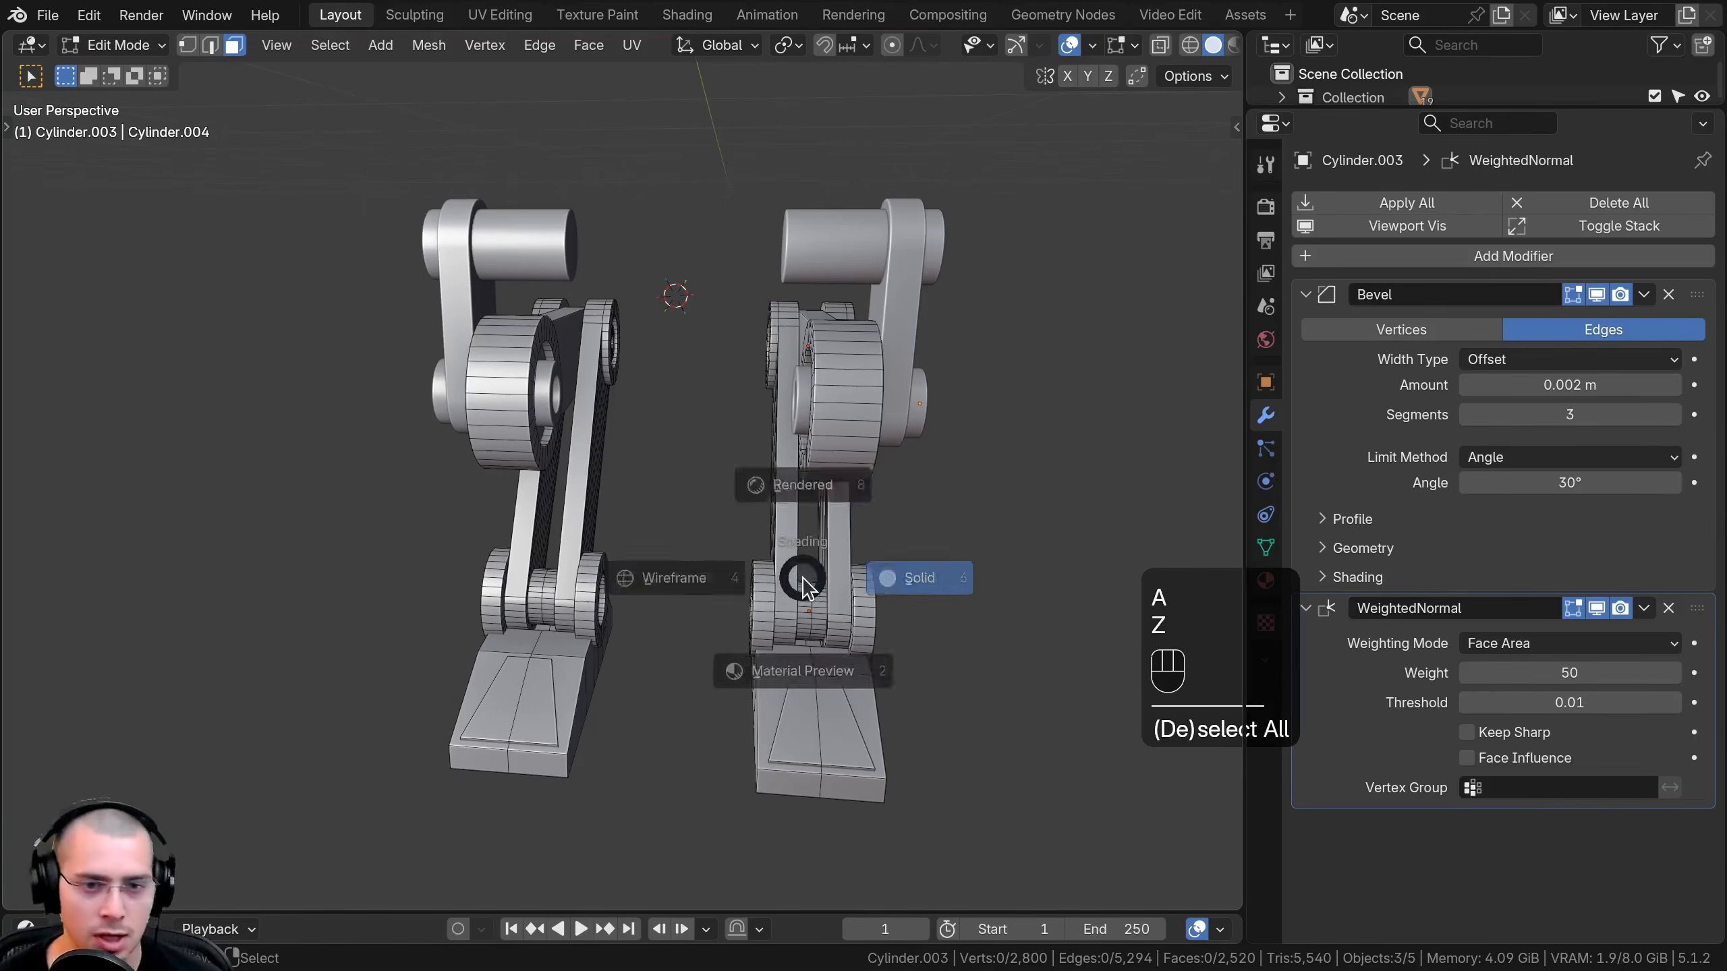
click(527, 589)
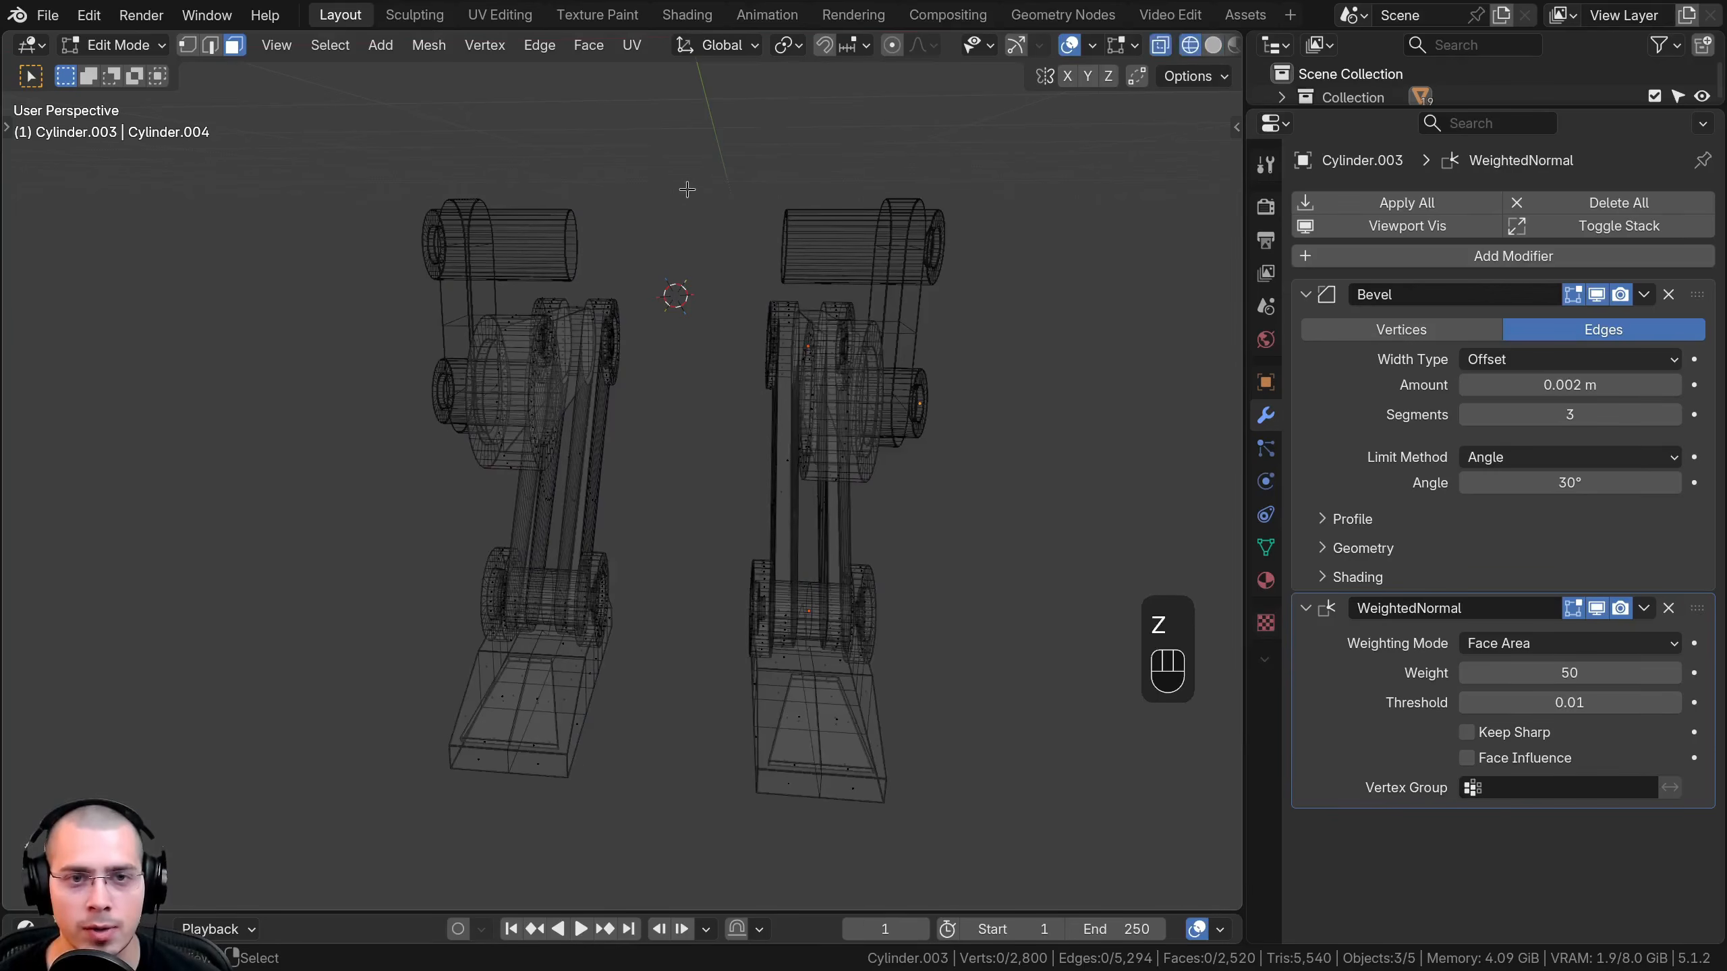
drag(707, 158, 270, 912)
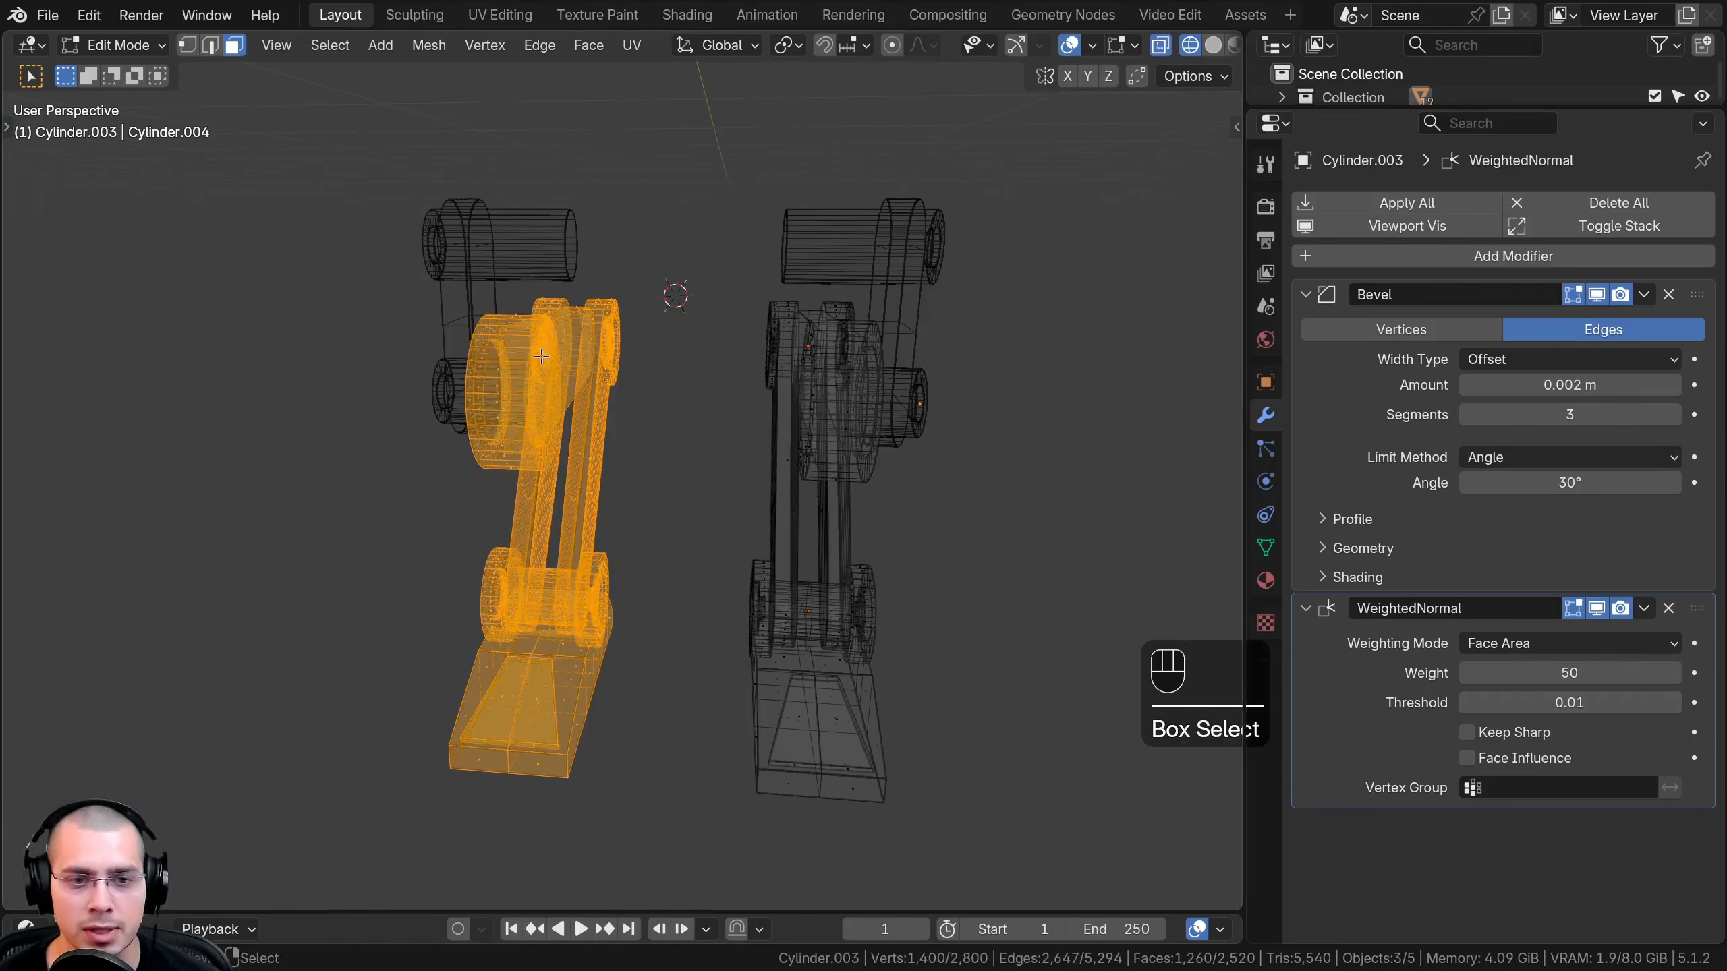
shift+middle_drag(651, 452, 637, 478)
key(p)
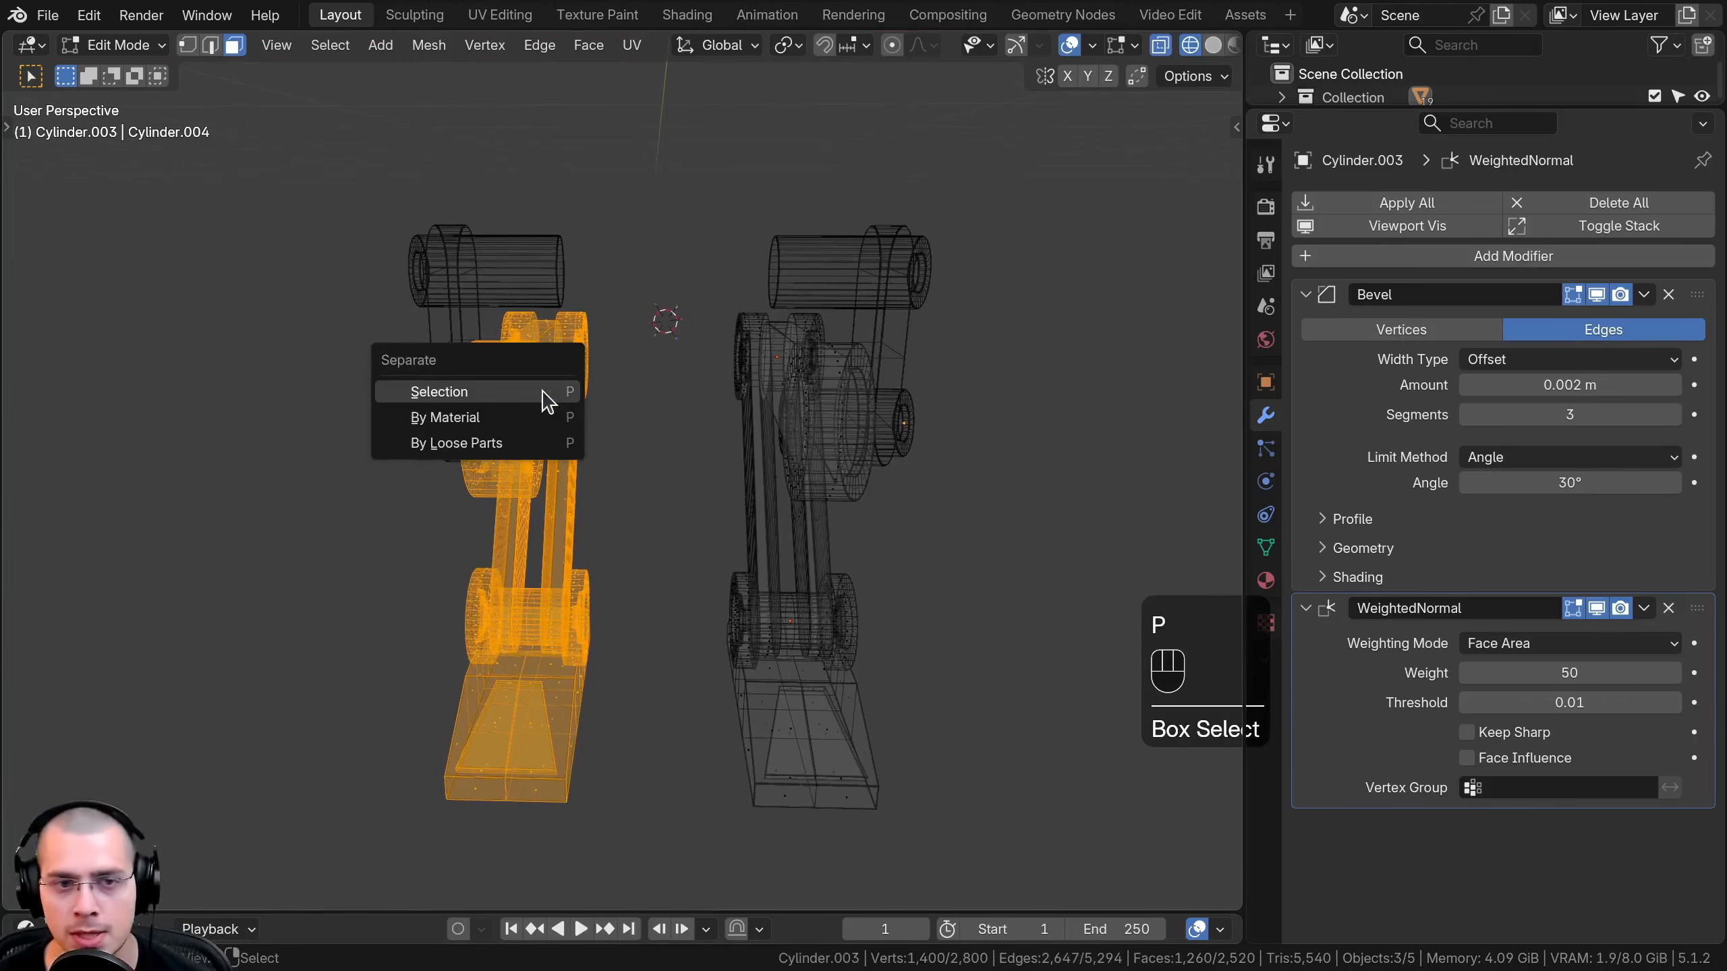
click(537, 393)
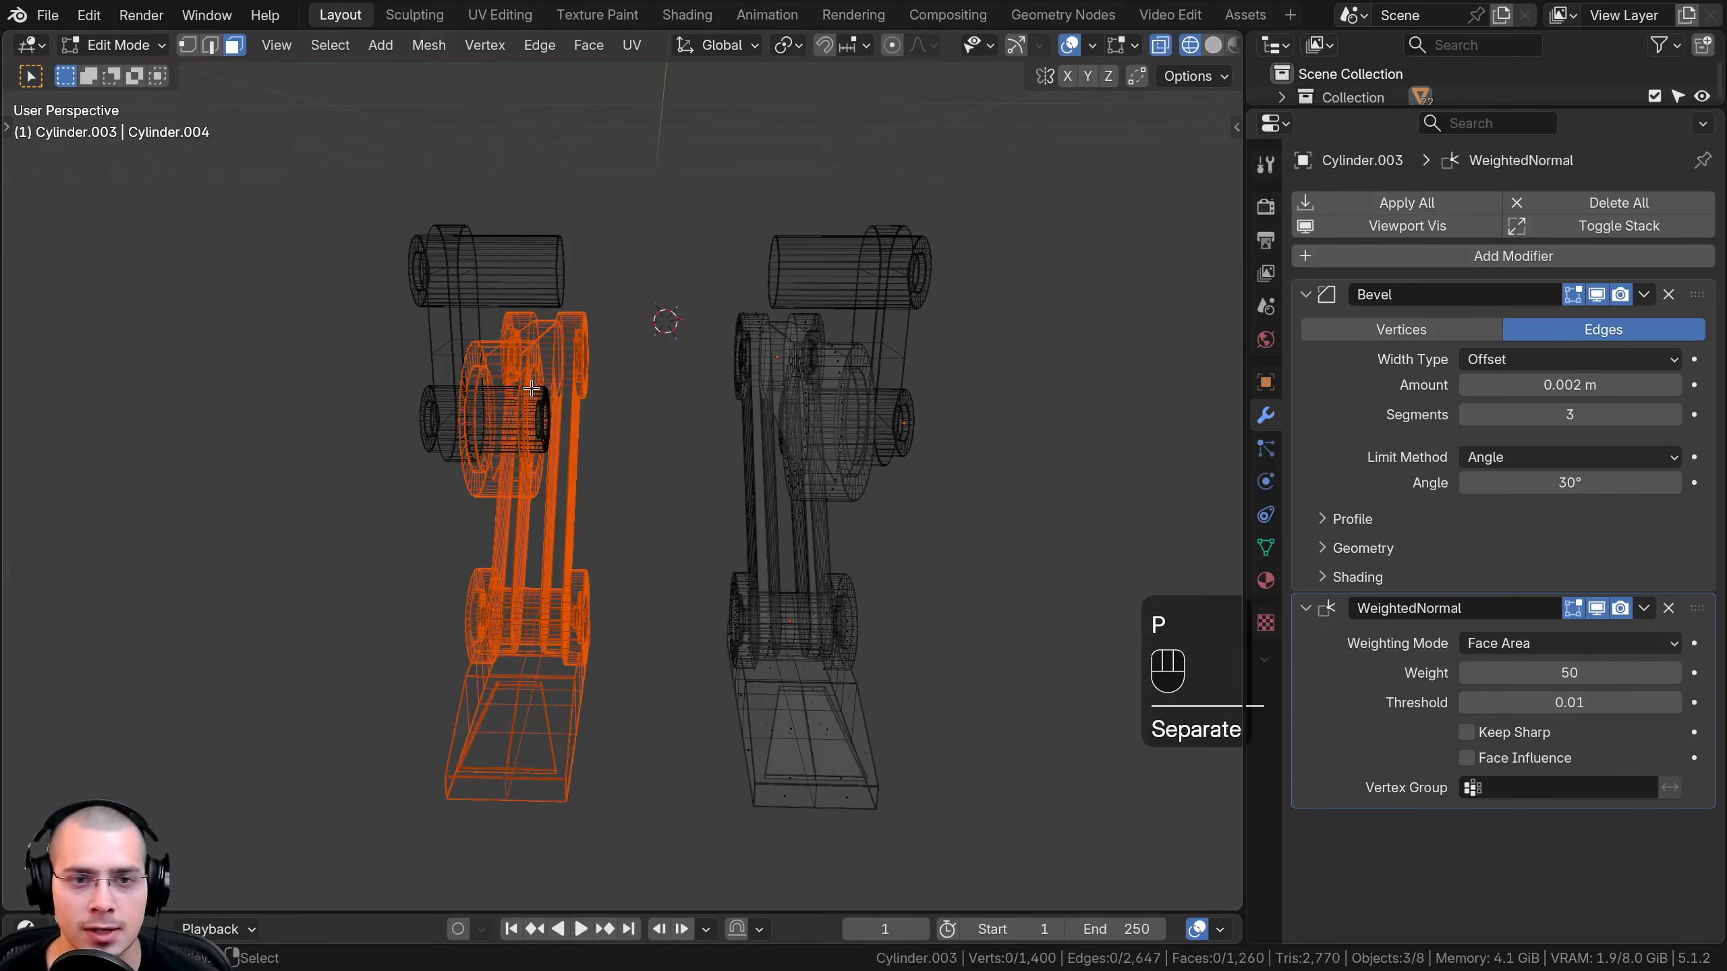
middle_drag(635, 391, 609, 398)
key(Tab)
key(z)
click(1048, 398)
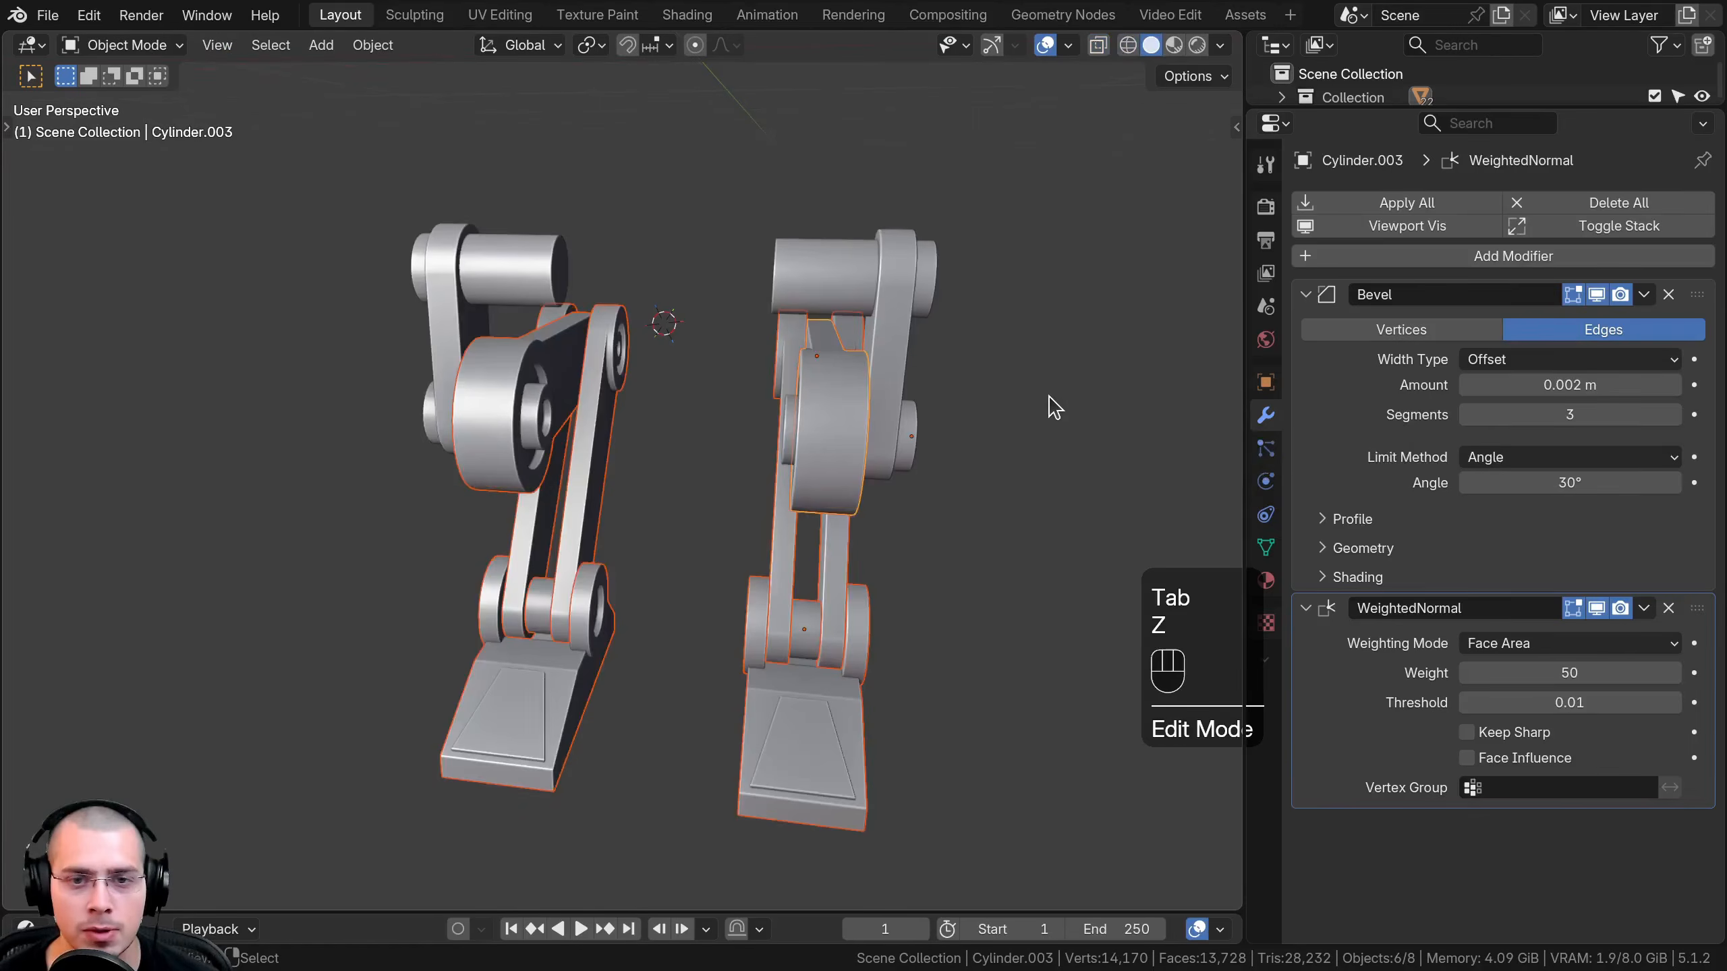
Test-move the upper linkage, thigh, lower leg and foot of the robot's right leg one at a time
middle_drag(1048, 405, 1044, 388)
key(a)
click(543, 390)
key(g)
right_click(482, 456)
click(481, 456)
key(g)
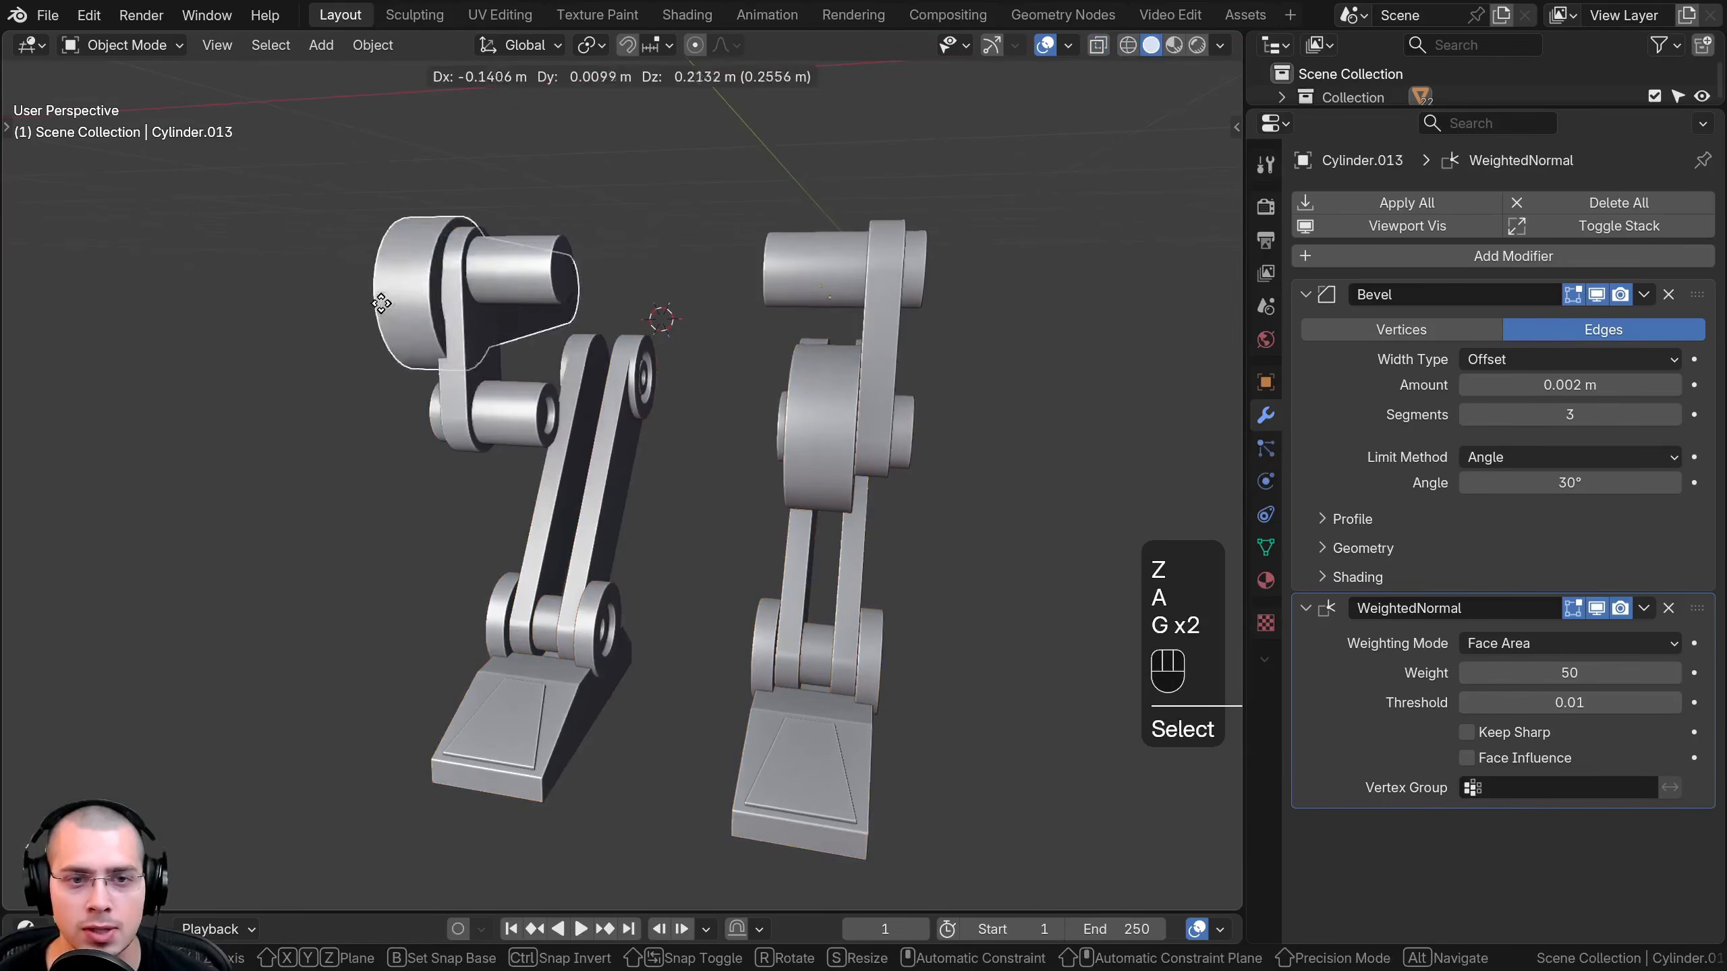
right_click(285, 267)
click(595, 471)
key(g)
right_click(800, 293)
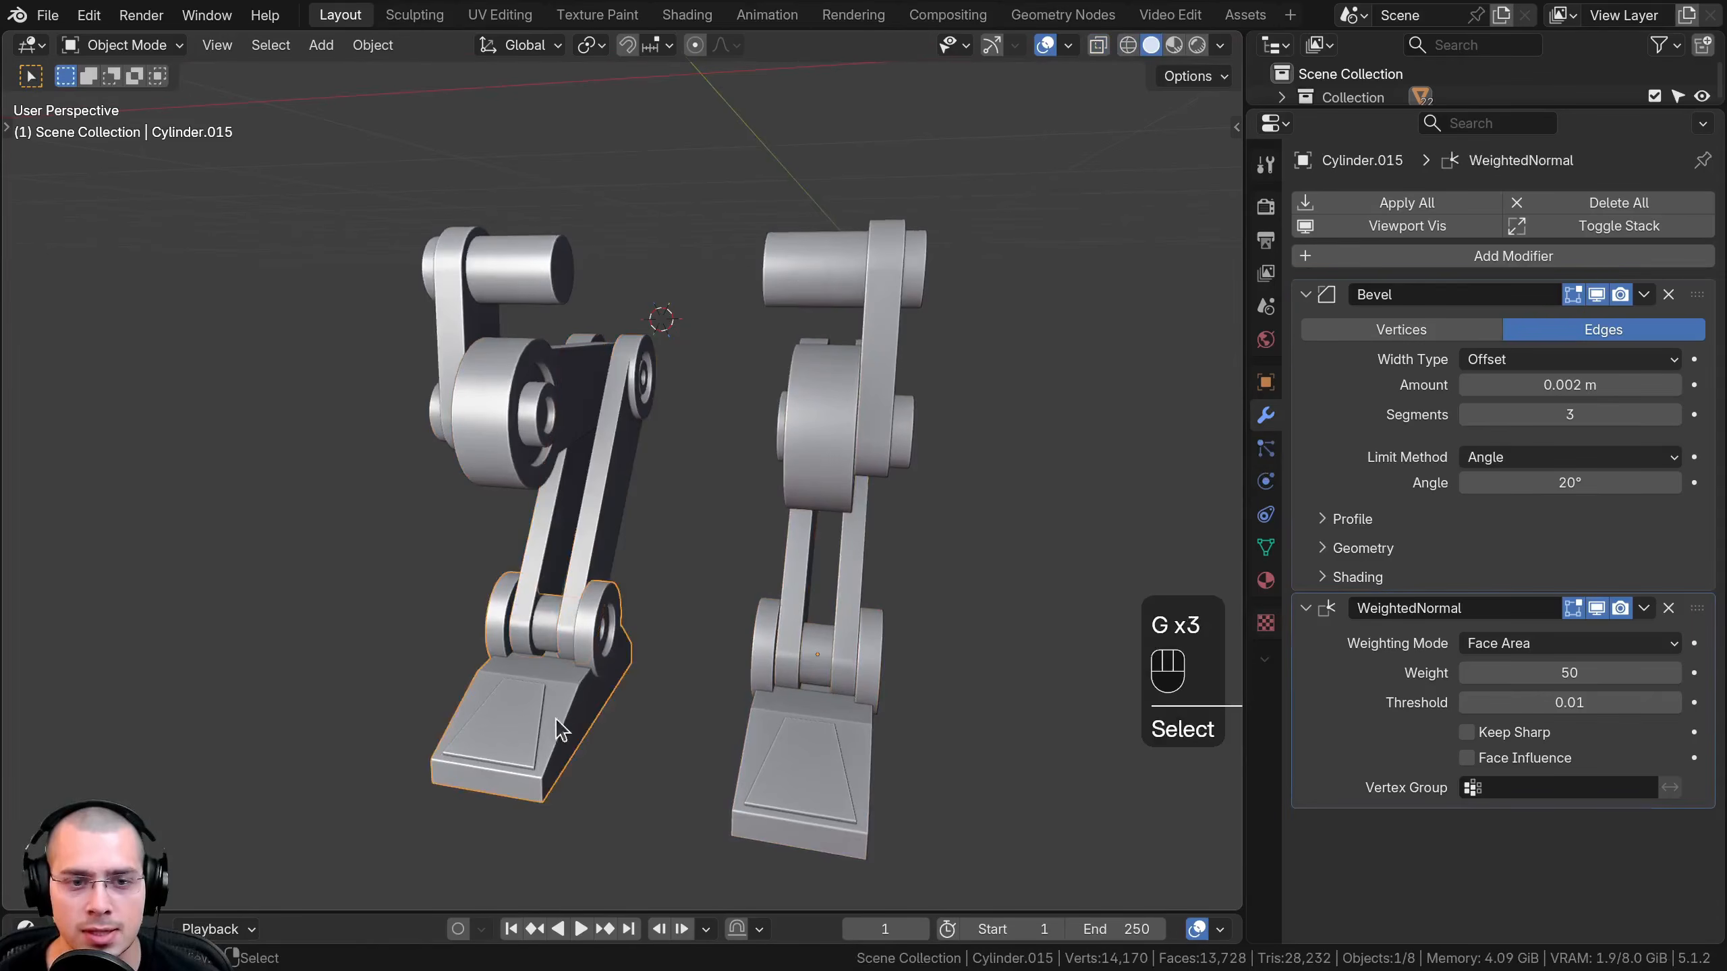
key(g)
right_click(865, 42)
Test-move the foot and lower leg on the robot's left side to check that they are separate
key(g)
right_click(1007, 694)
click(863, 507)
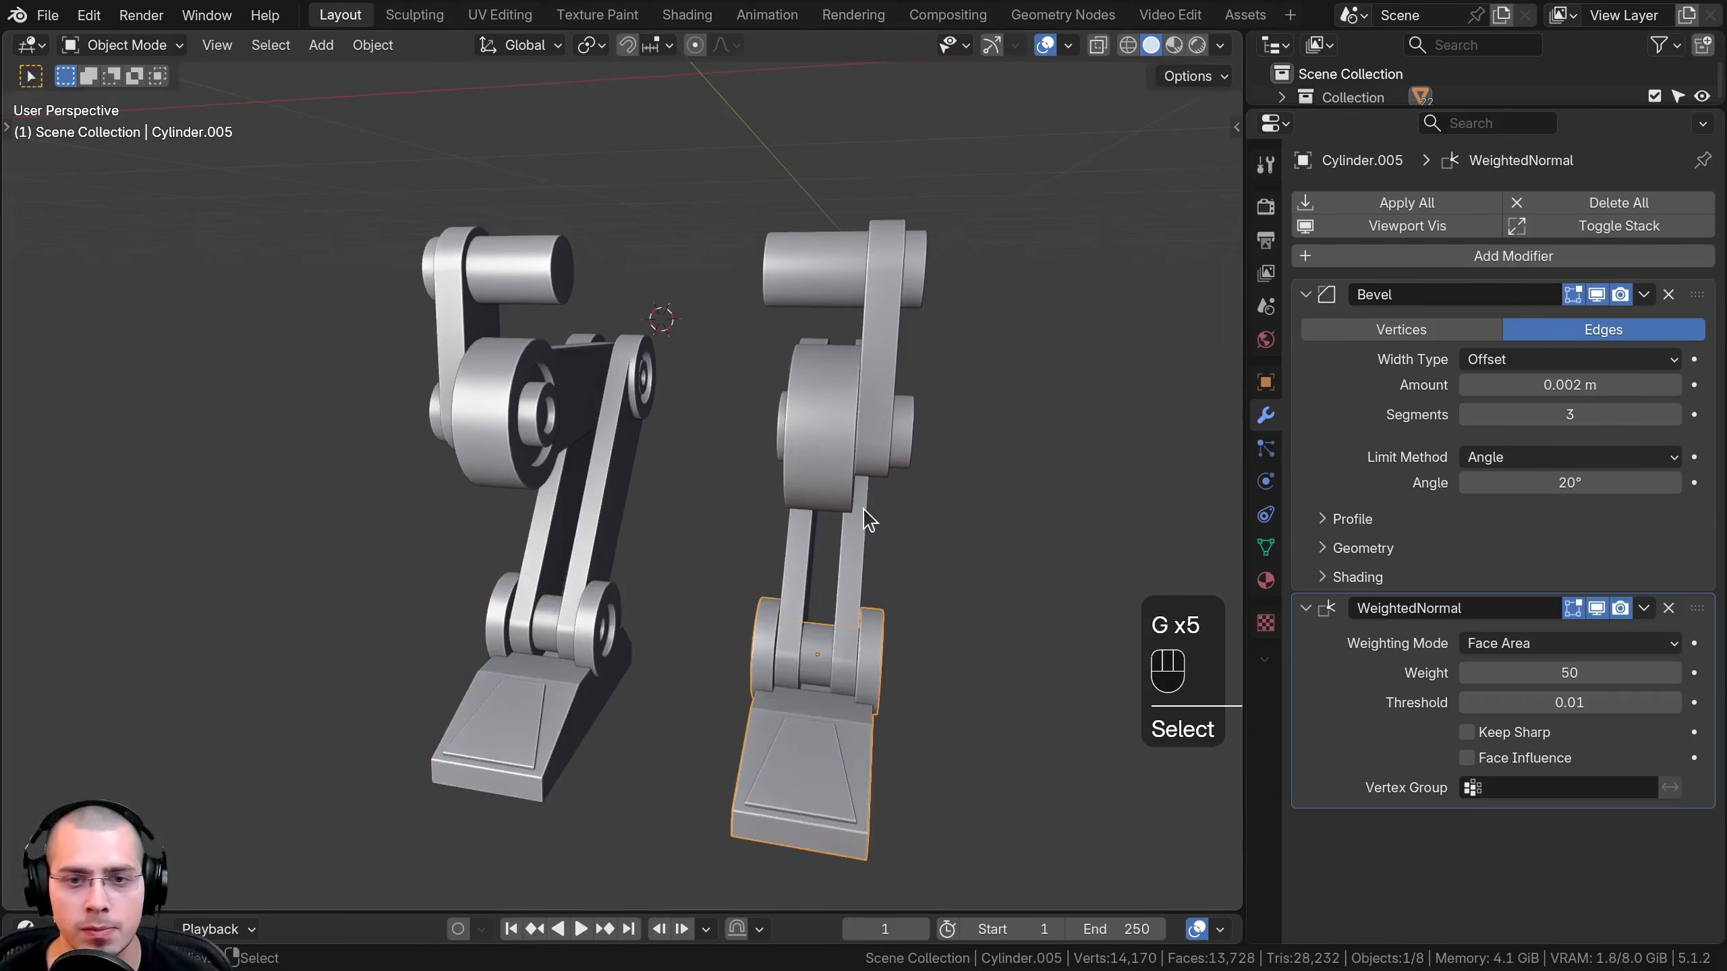
key(g)
right_click(826, 394)
Test the left thigh's rotation about the global X axis, cancel it, and clear the selection
click(826, 394)
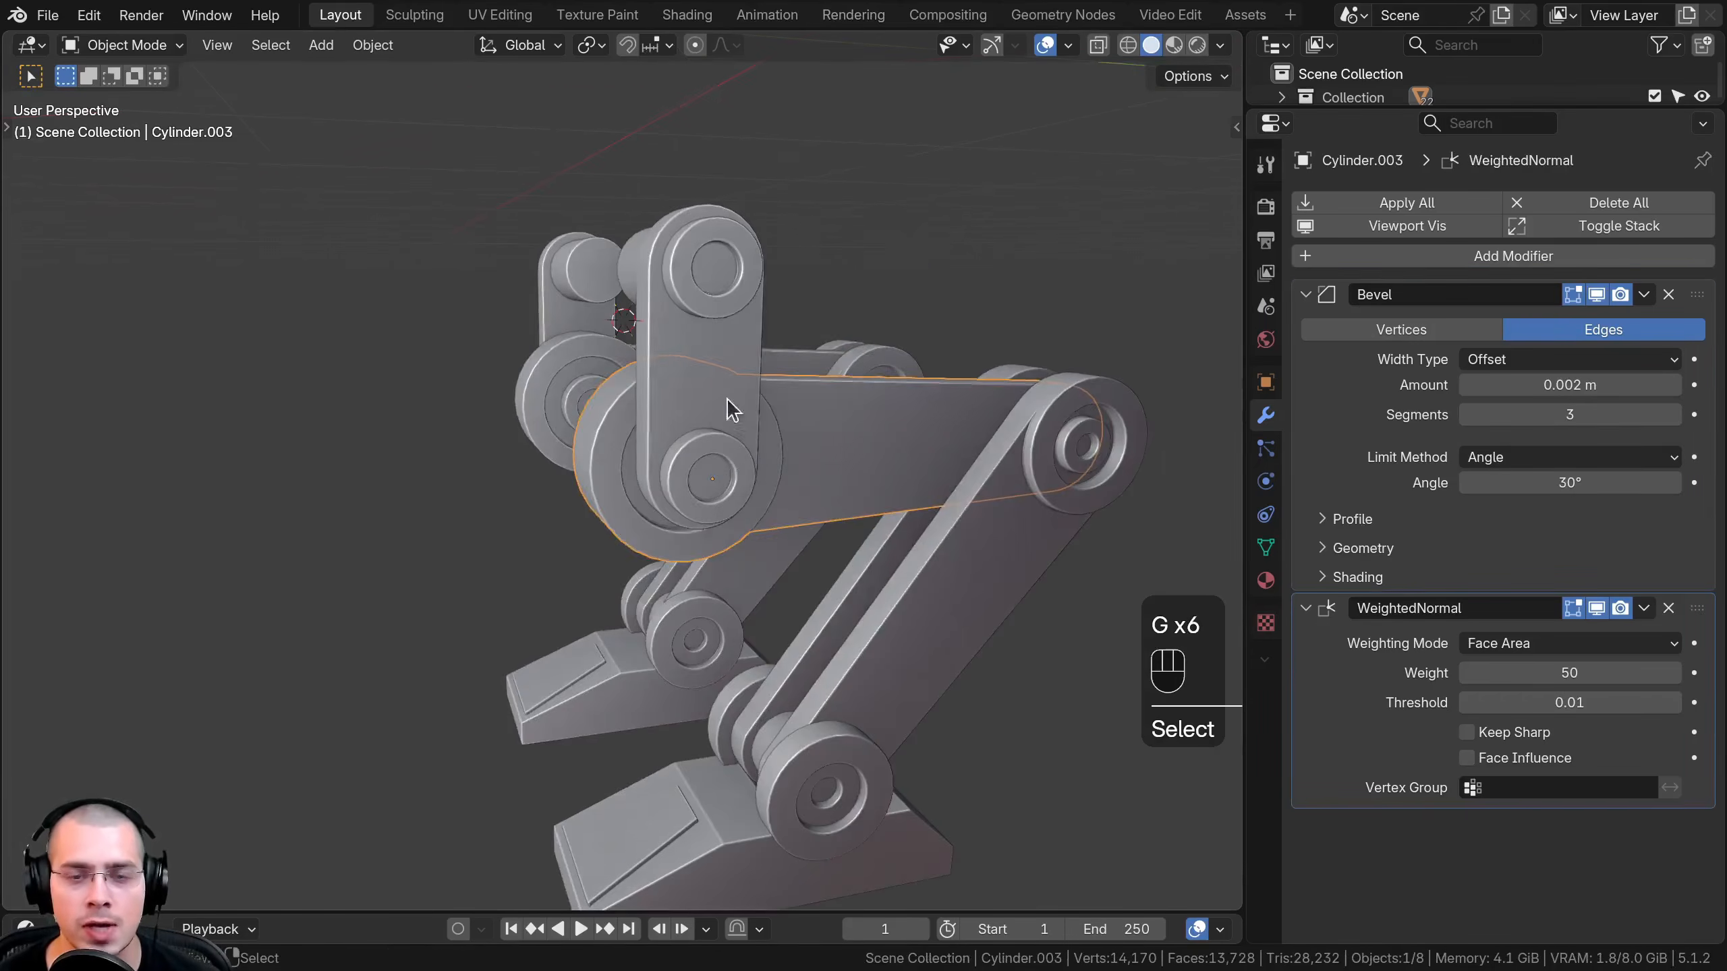
key(r)
key(x)
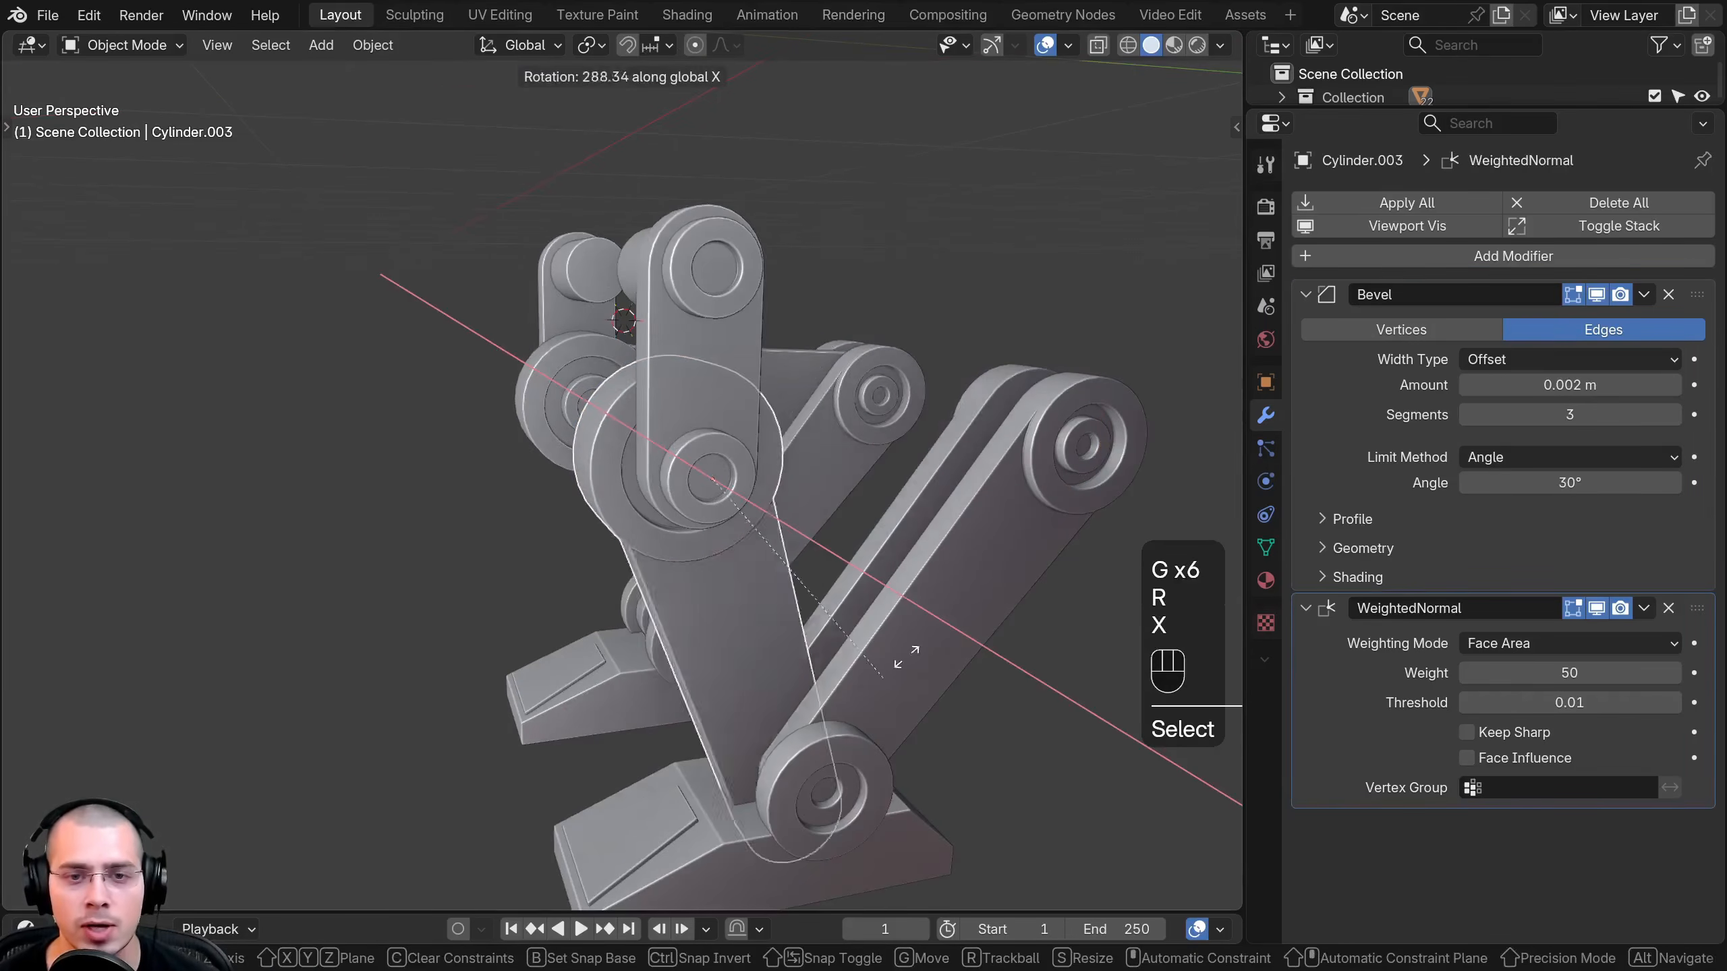
right_click(644, 489)
key(a)
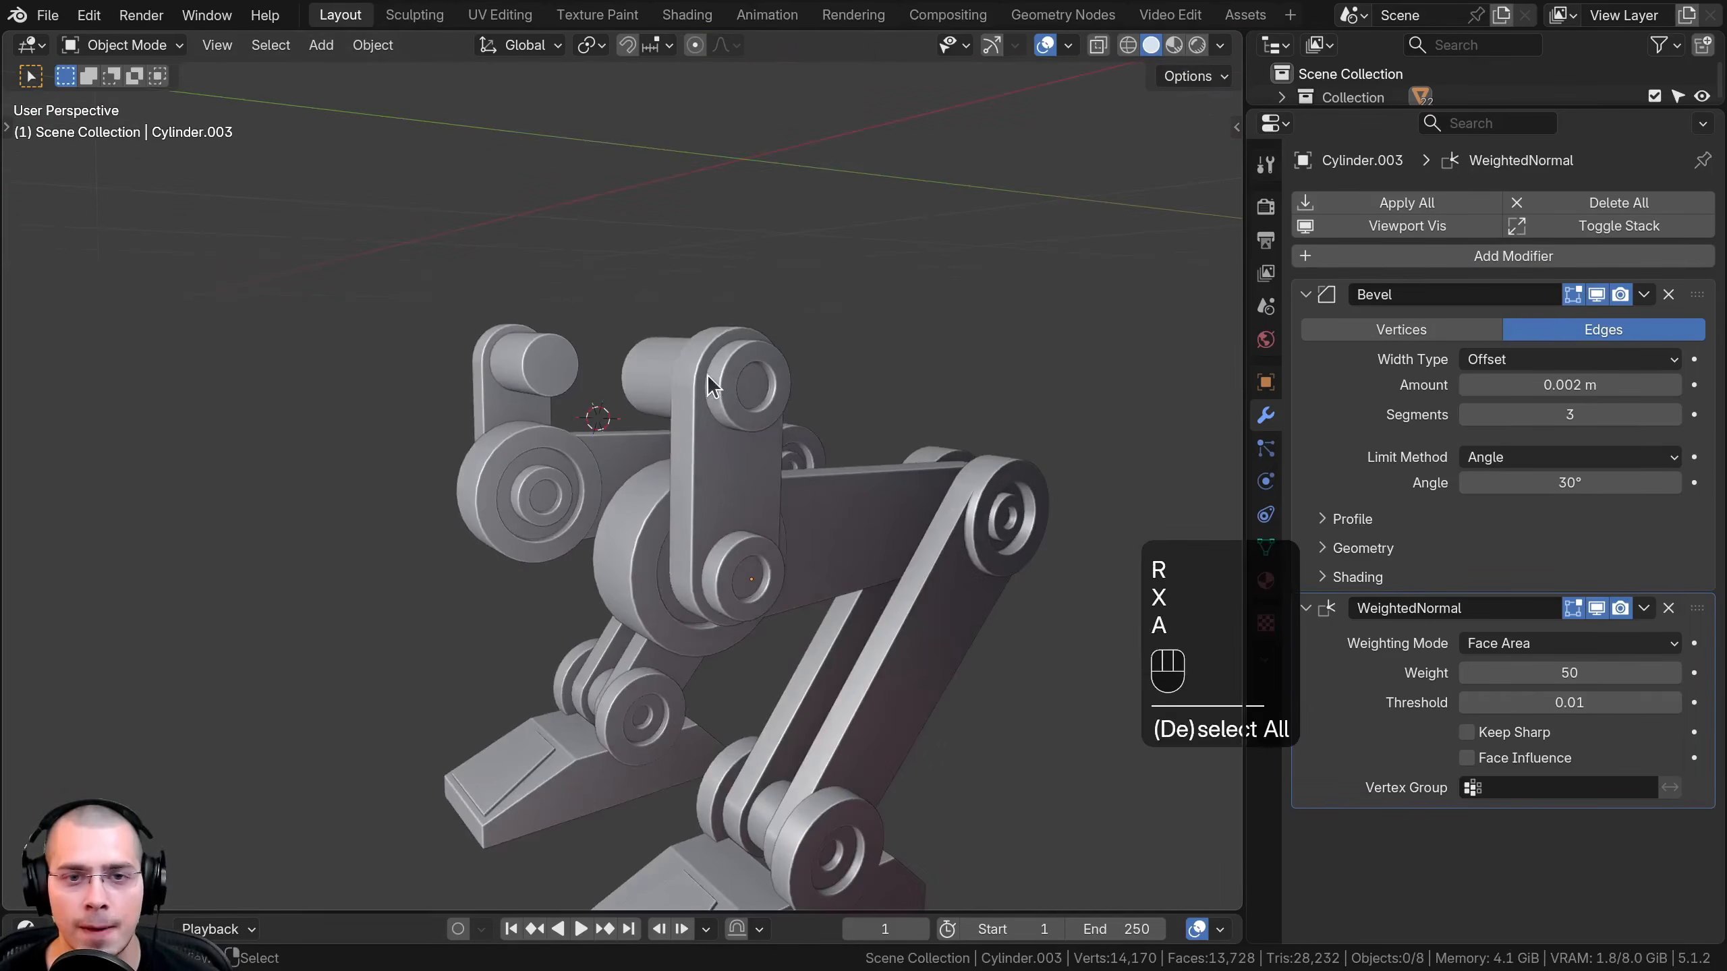
Snap the 3D cursor to the center cap face of the left upper leg linkage's top pivot
click(707, 376)
scroll(682, 381, up, 3)
key(Tab)
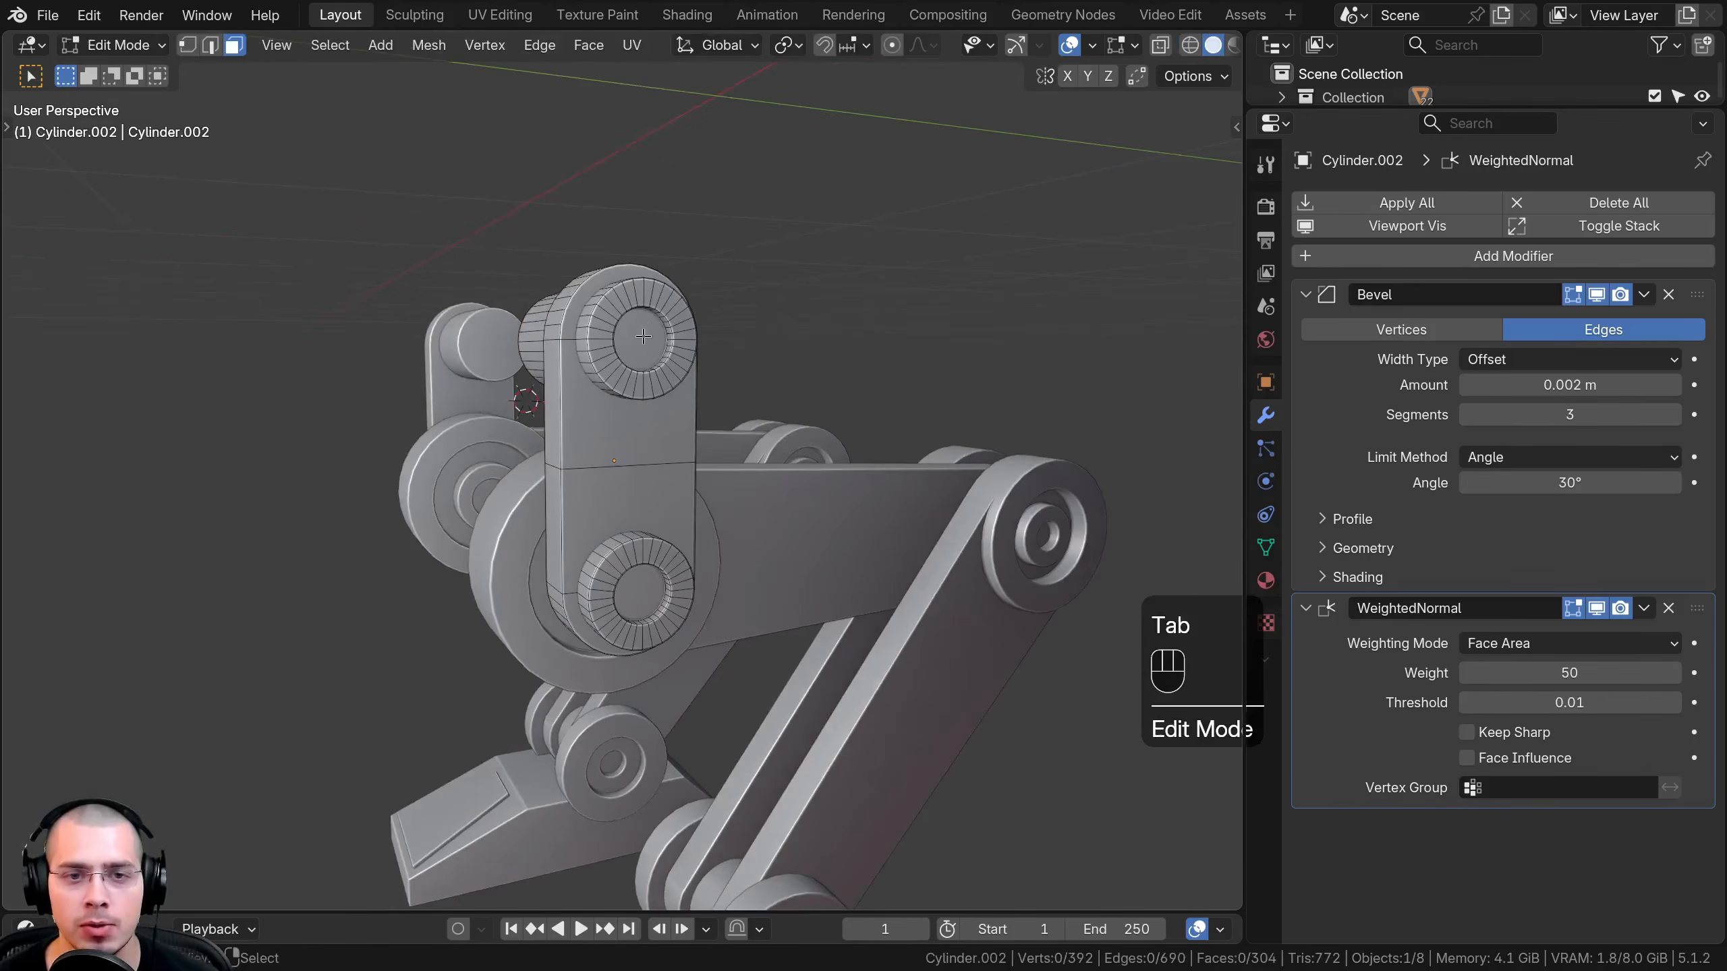
scroll(643, 336, up, 2)
click(644, 360)
middle_drag(644, 361, 666, 348)
key(shift+s)
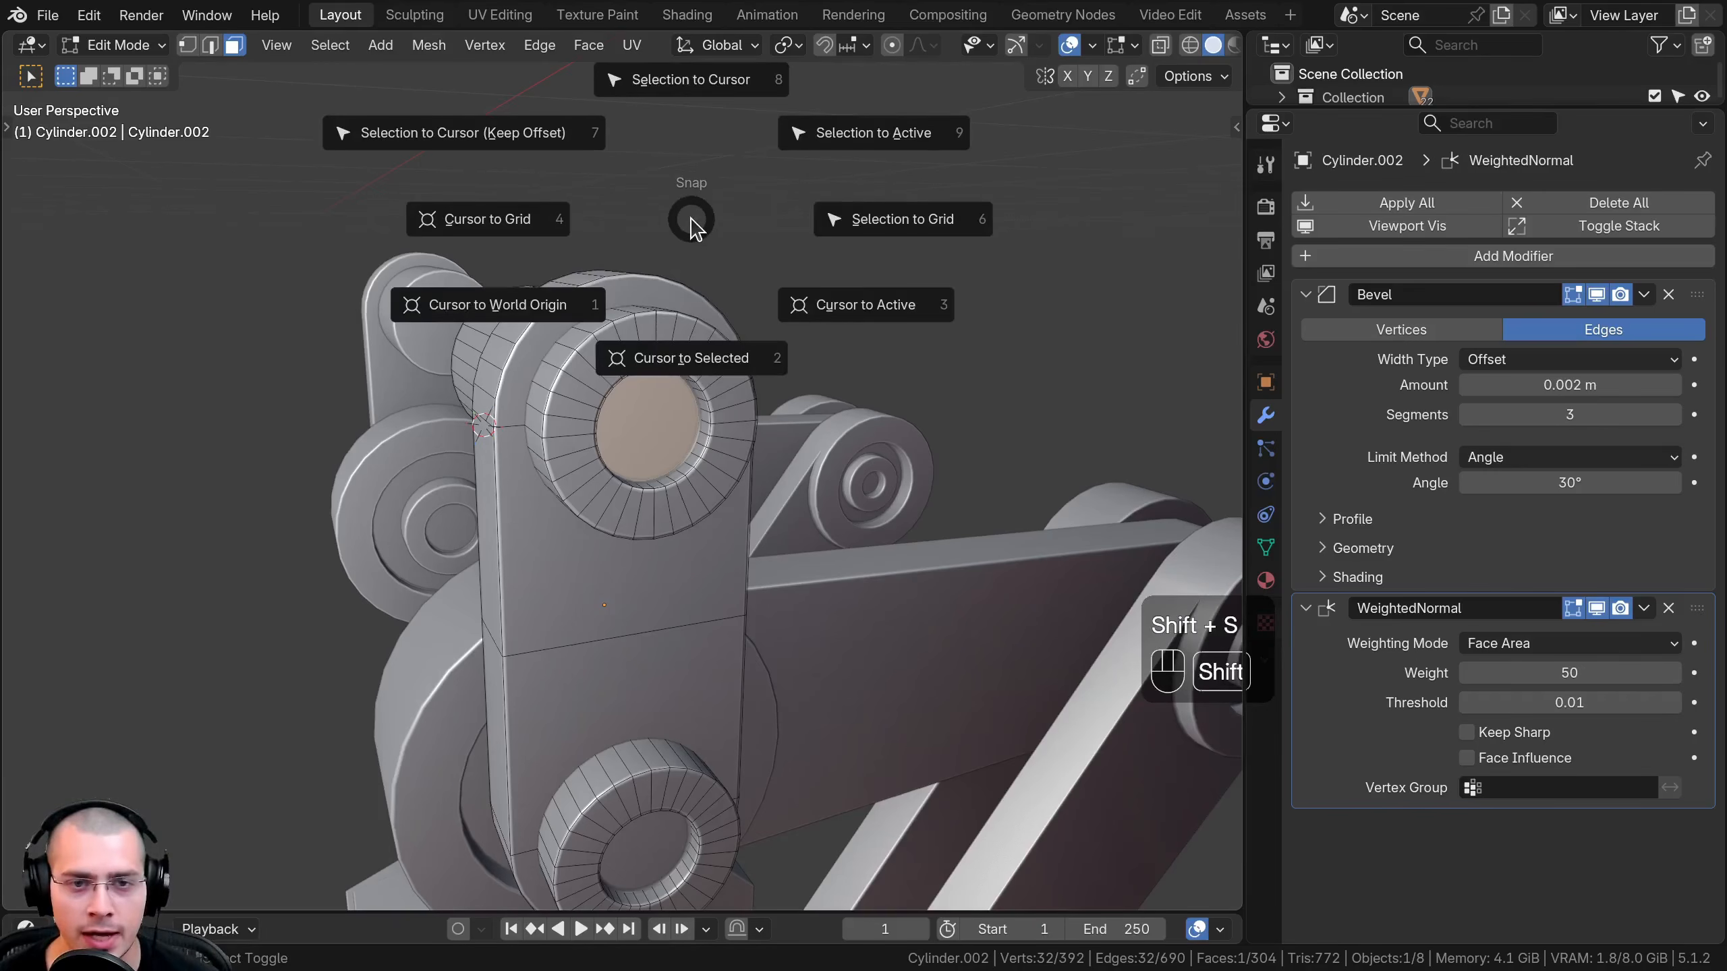
click(684, 345)
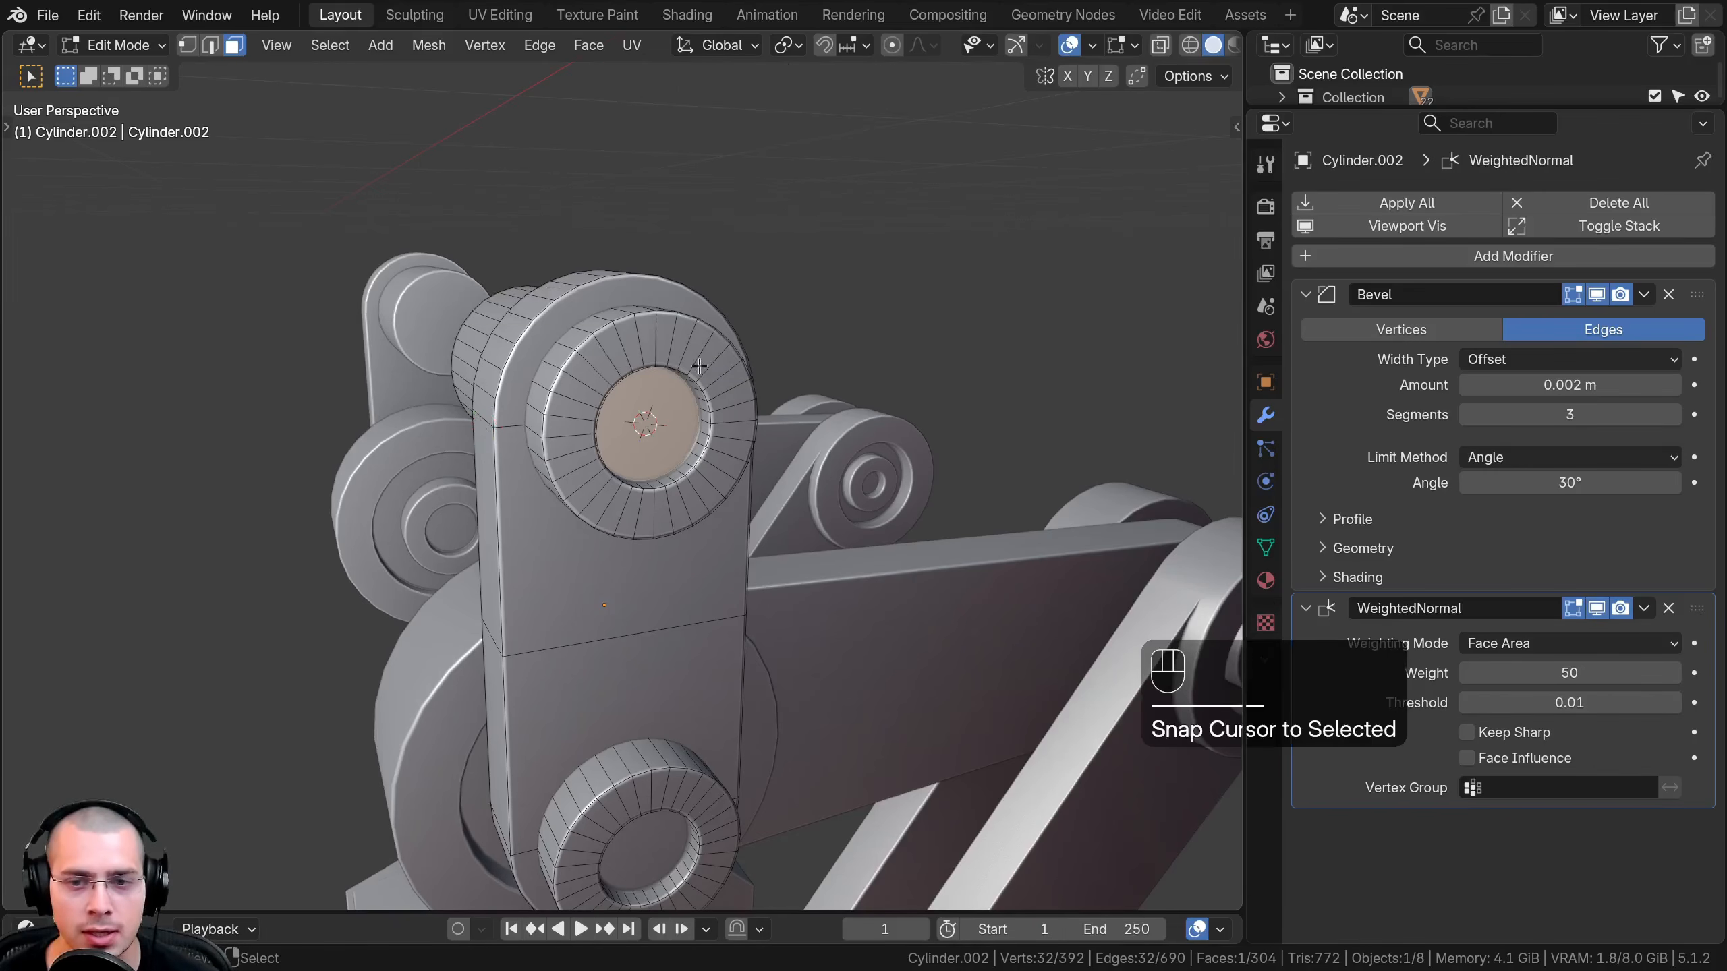
key(Tab)
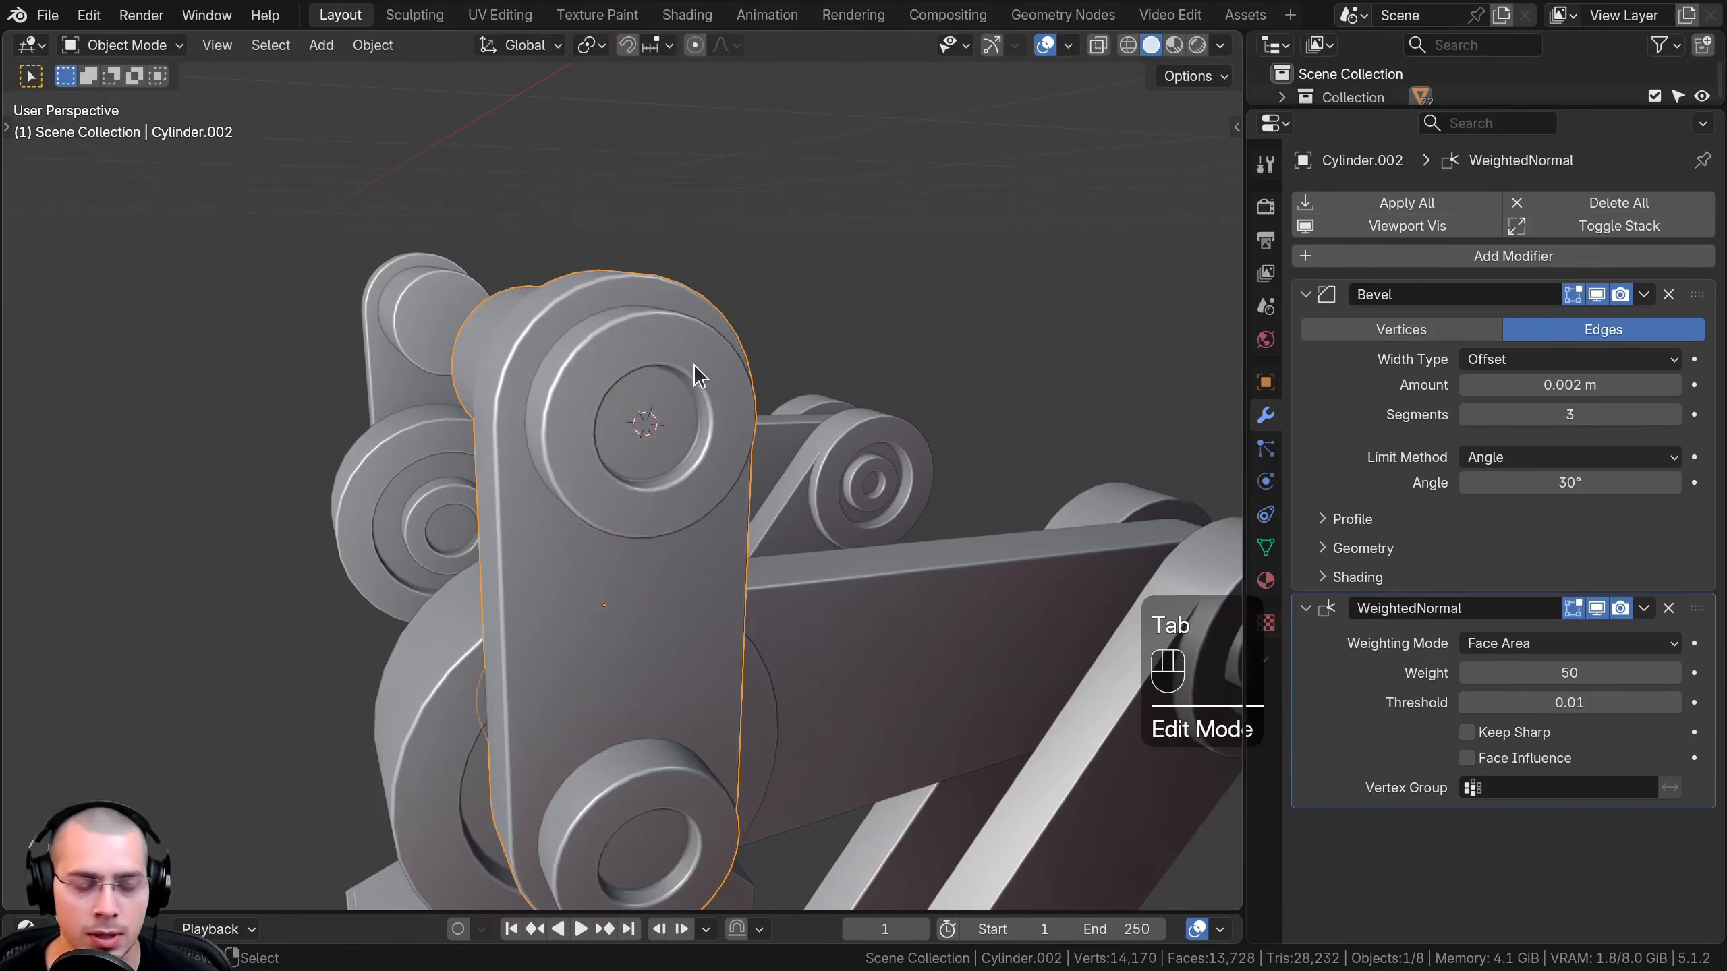
Set the left upper leg linkage's origin to the 3D cursor and test its rotation about the global X axis
key(q)
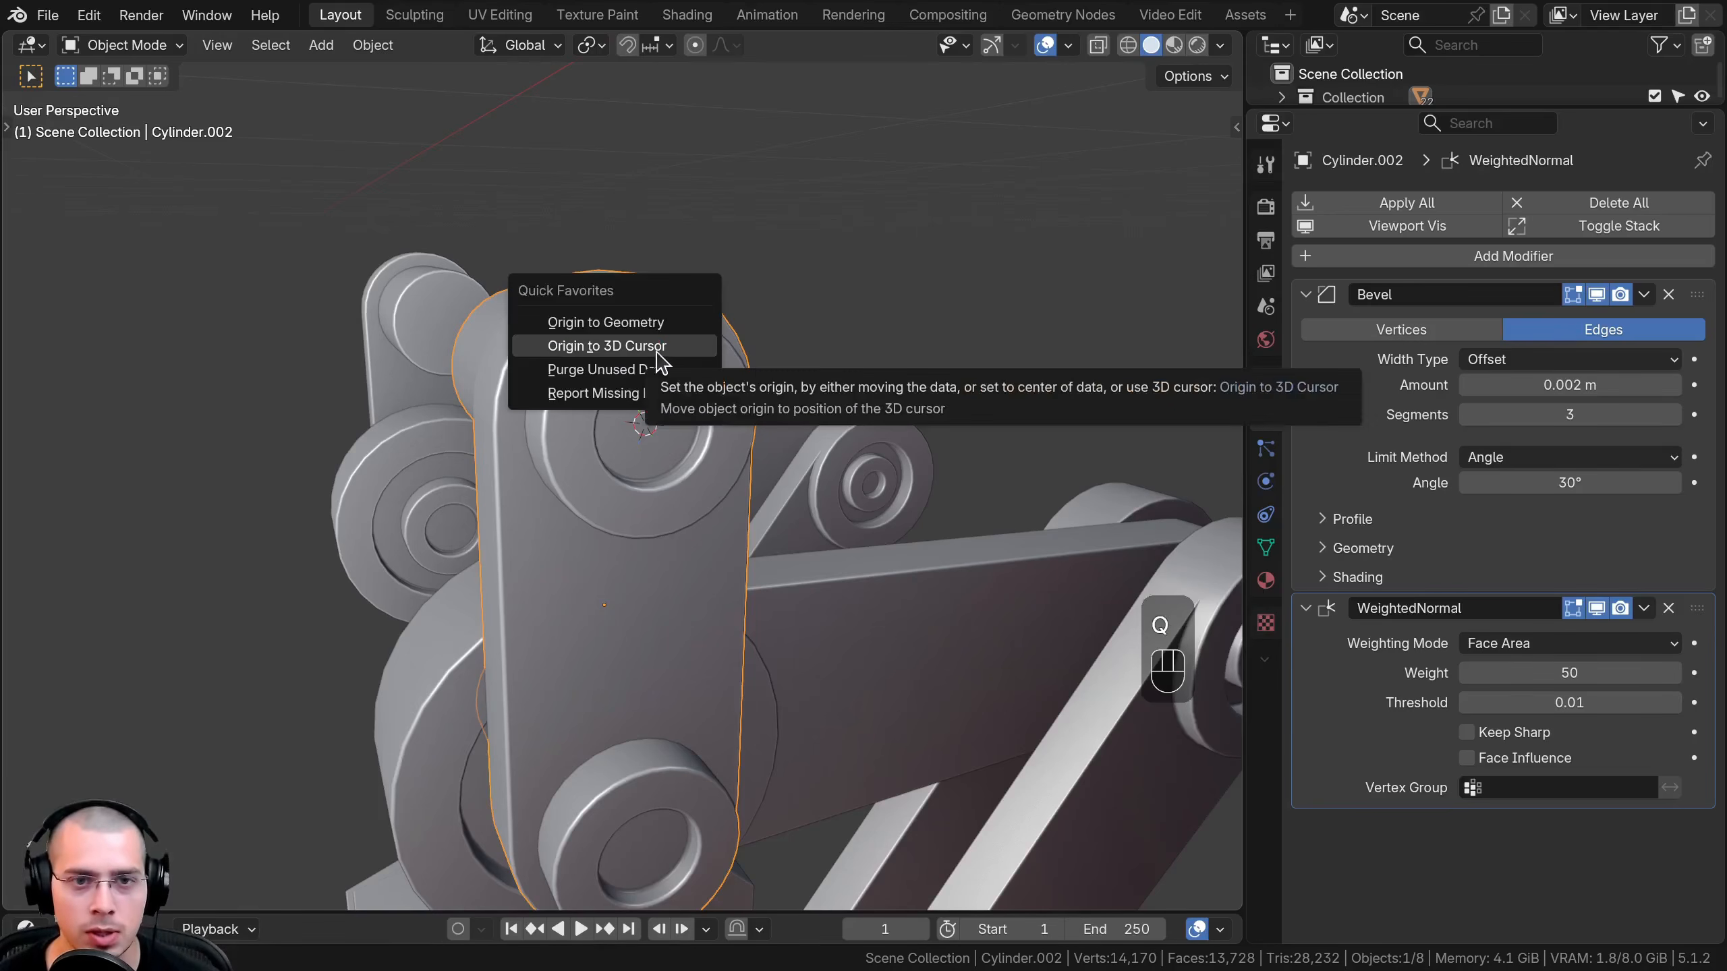
click(650, 351)
scroll(650, 351, down, 3)
key(r)
key(x)
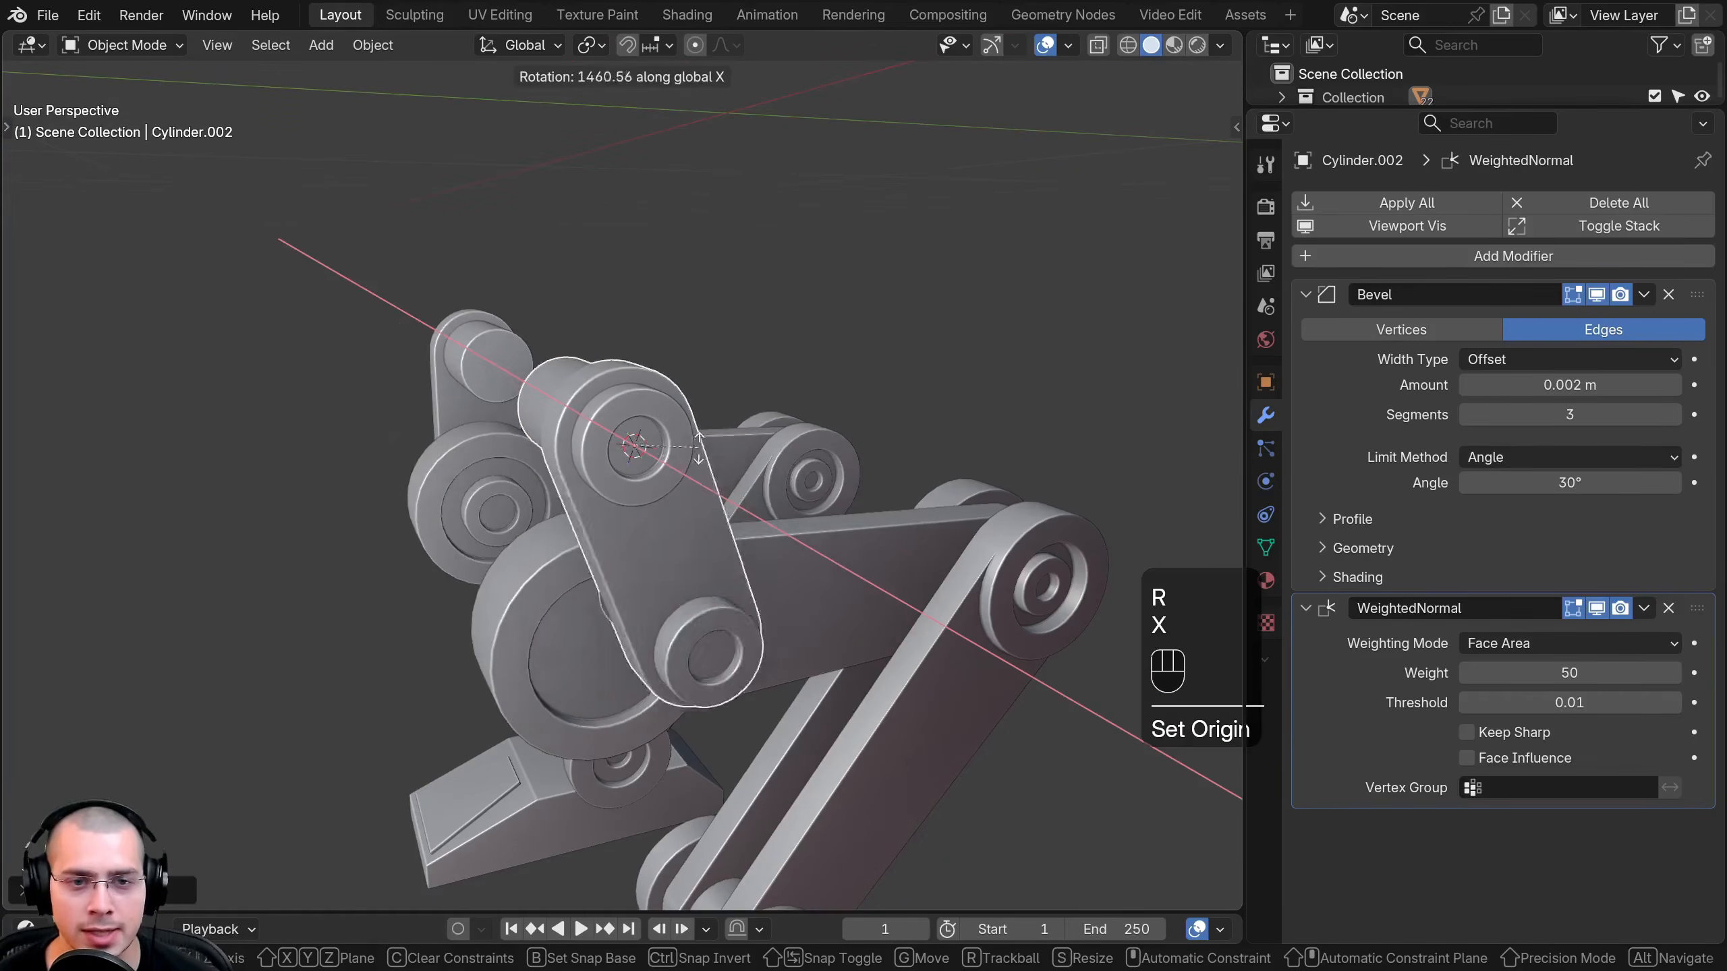
click(753, 449)
Hide the left upper leg linkage and select the upper leg linkage on the robot's right side
key(h)
middle_drag(753, 448, 721, 414)
click(623, 399)
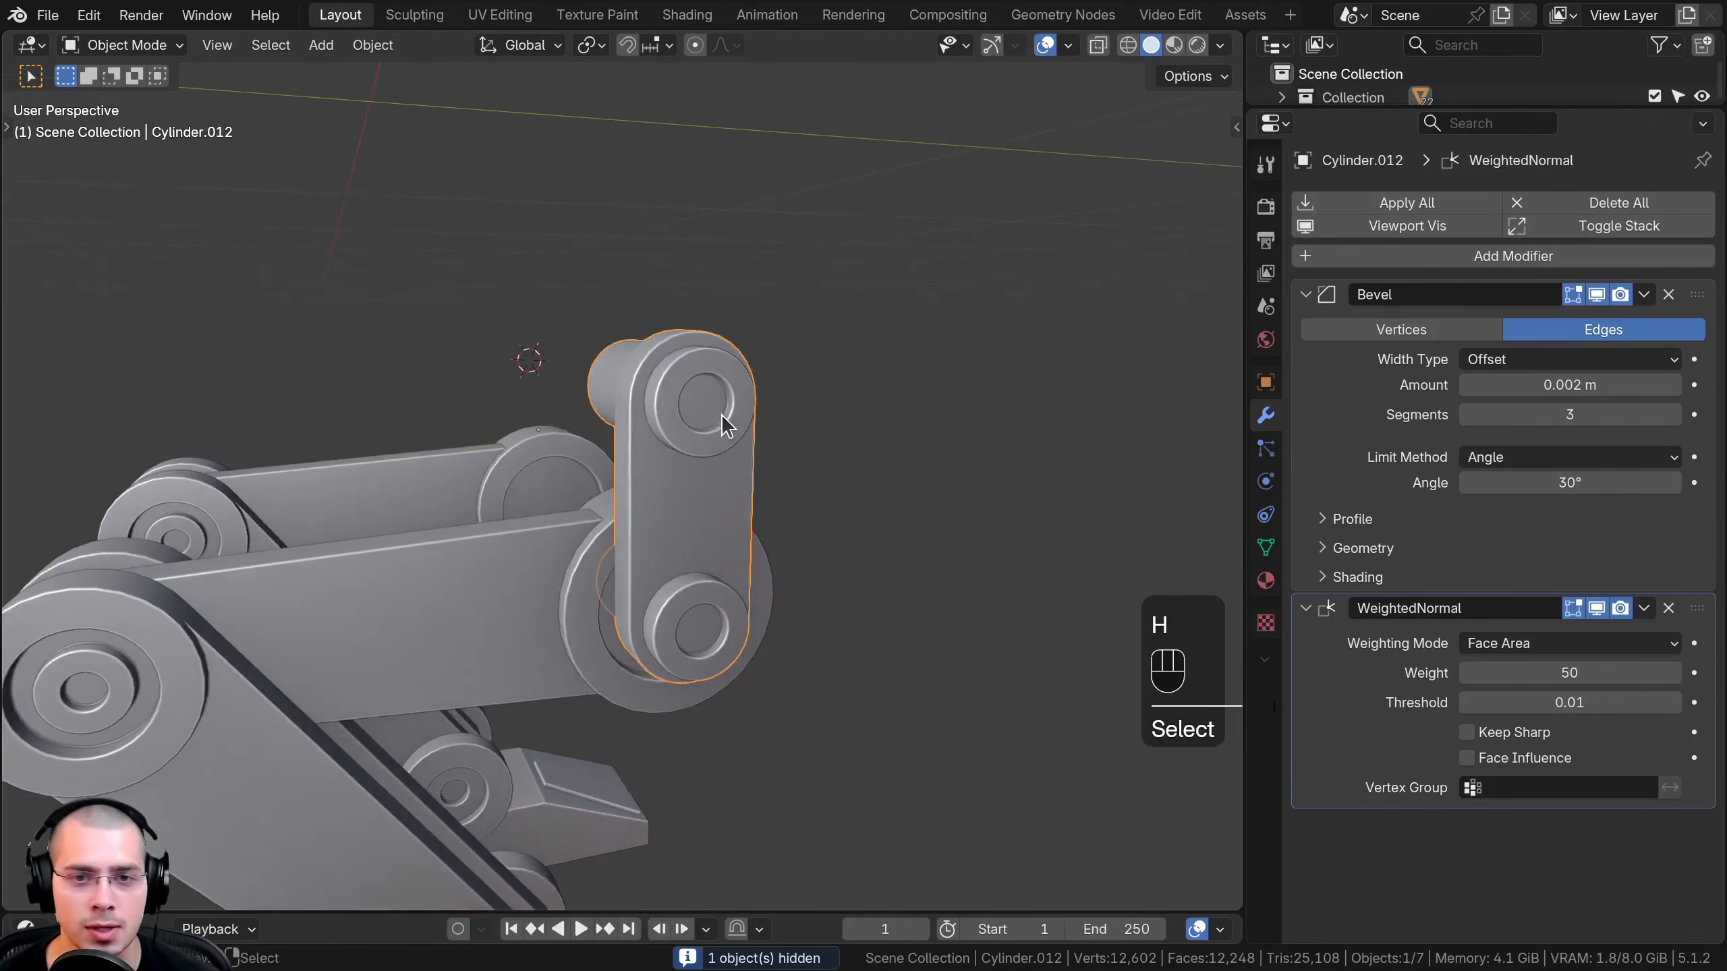
middle_drag(756, 326, 691, 396)
Snap the 3D cursor to the center cap face of the right upper leg linkage's top pivot
key(Tab)
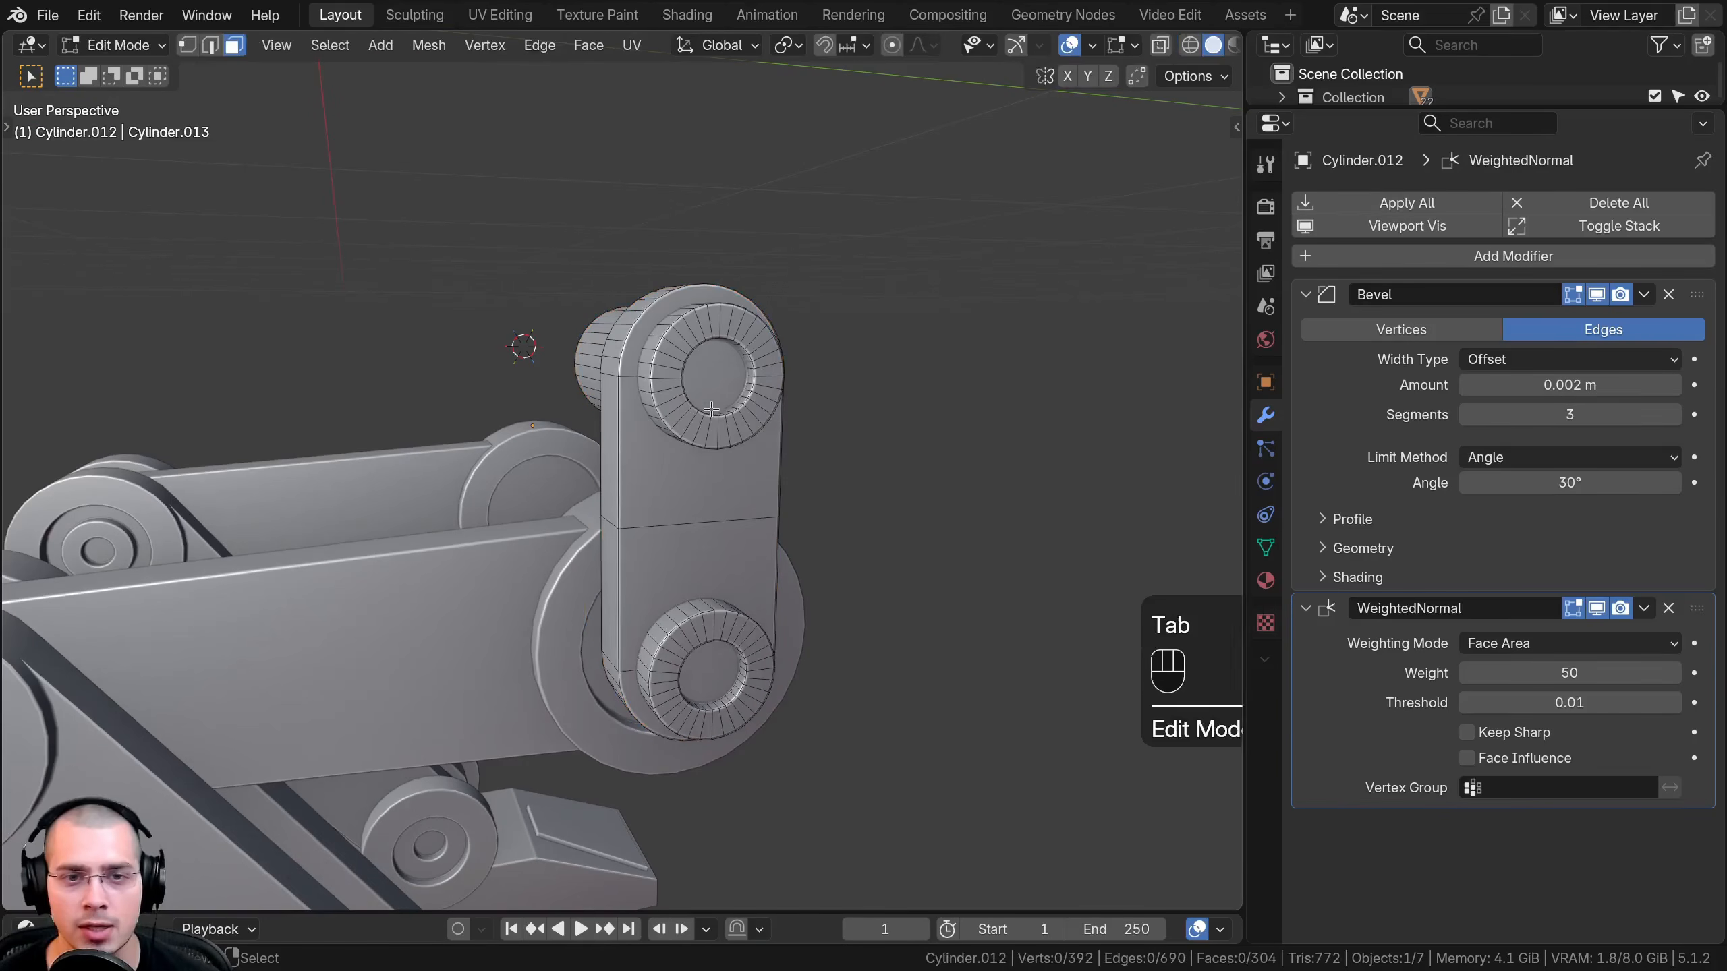
click(715, 377)
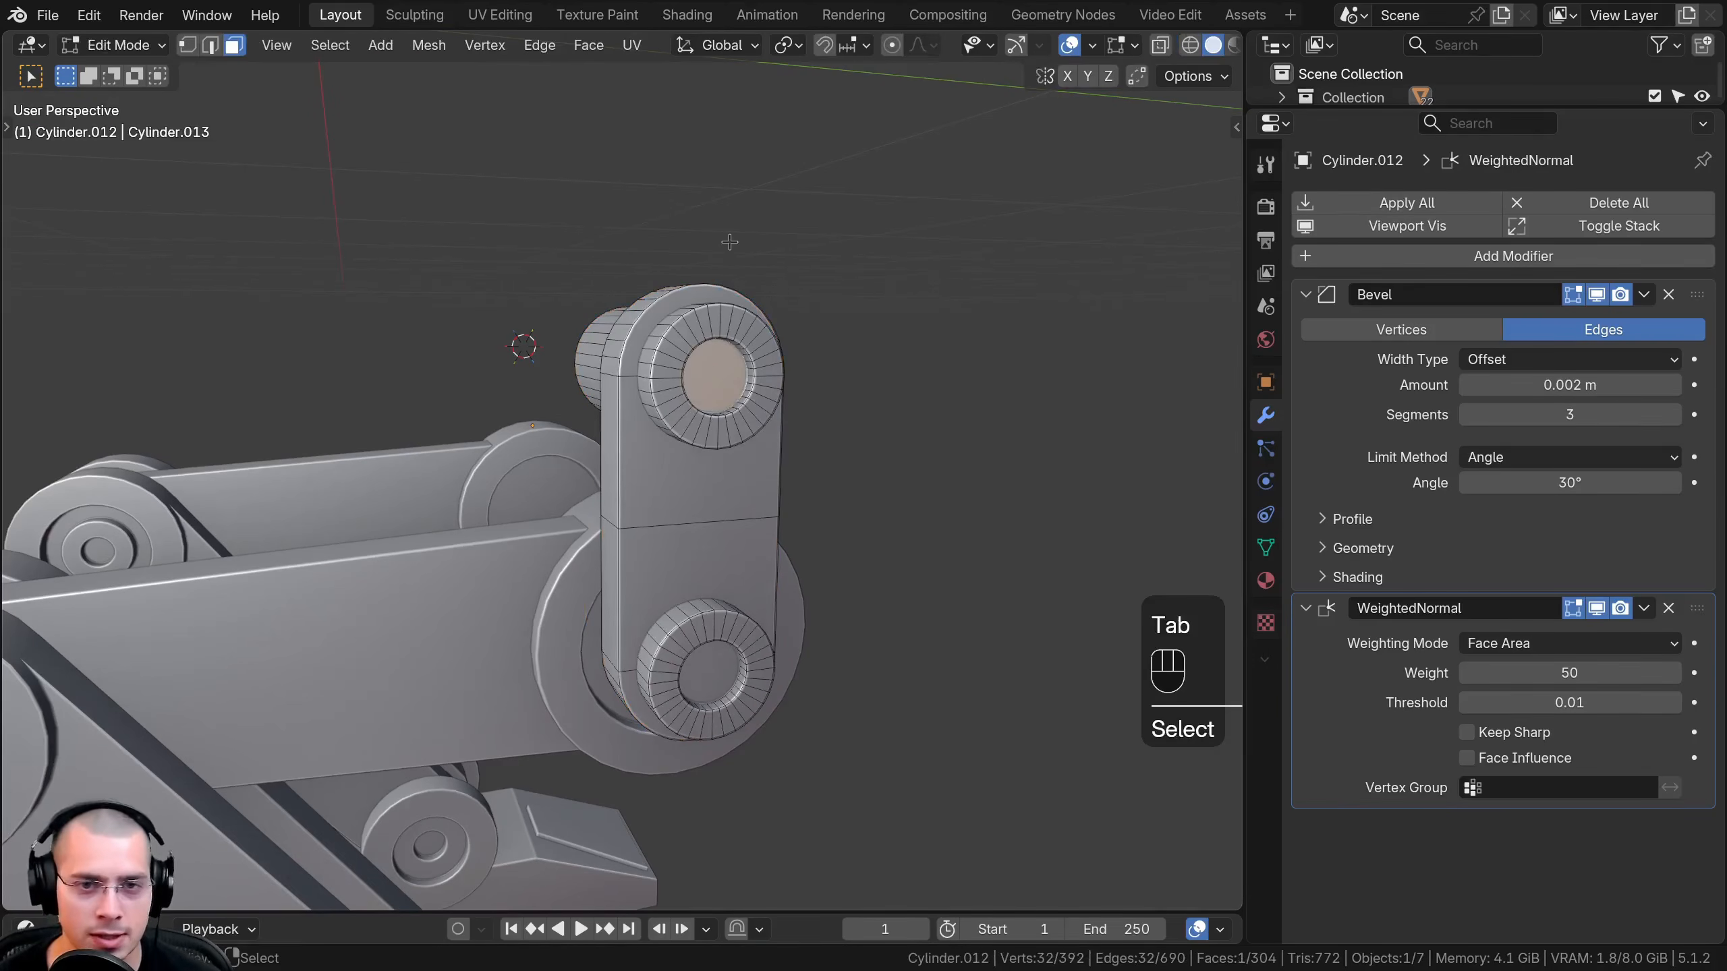
key(shift+s)
click(738, 648)
key(shift+s)
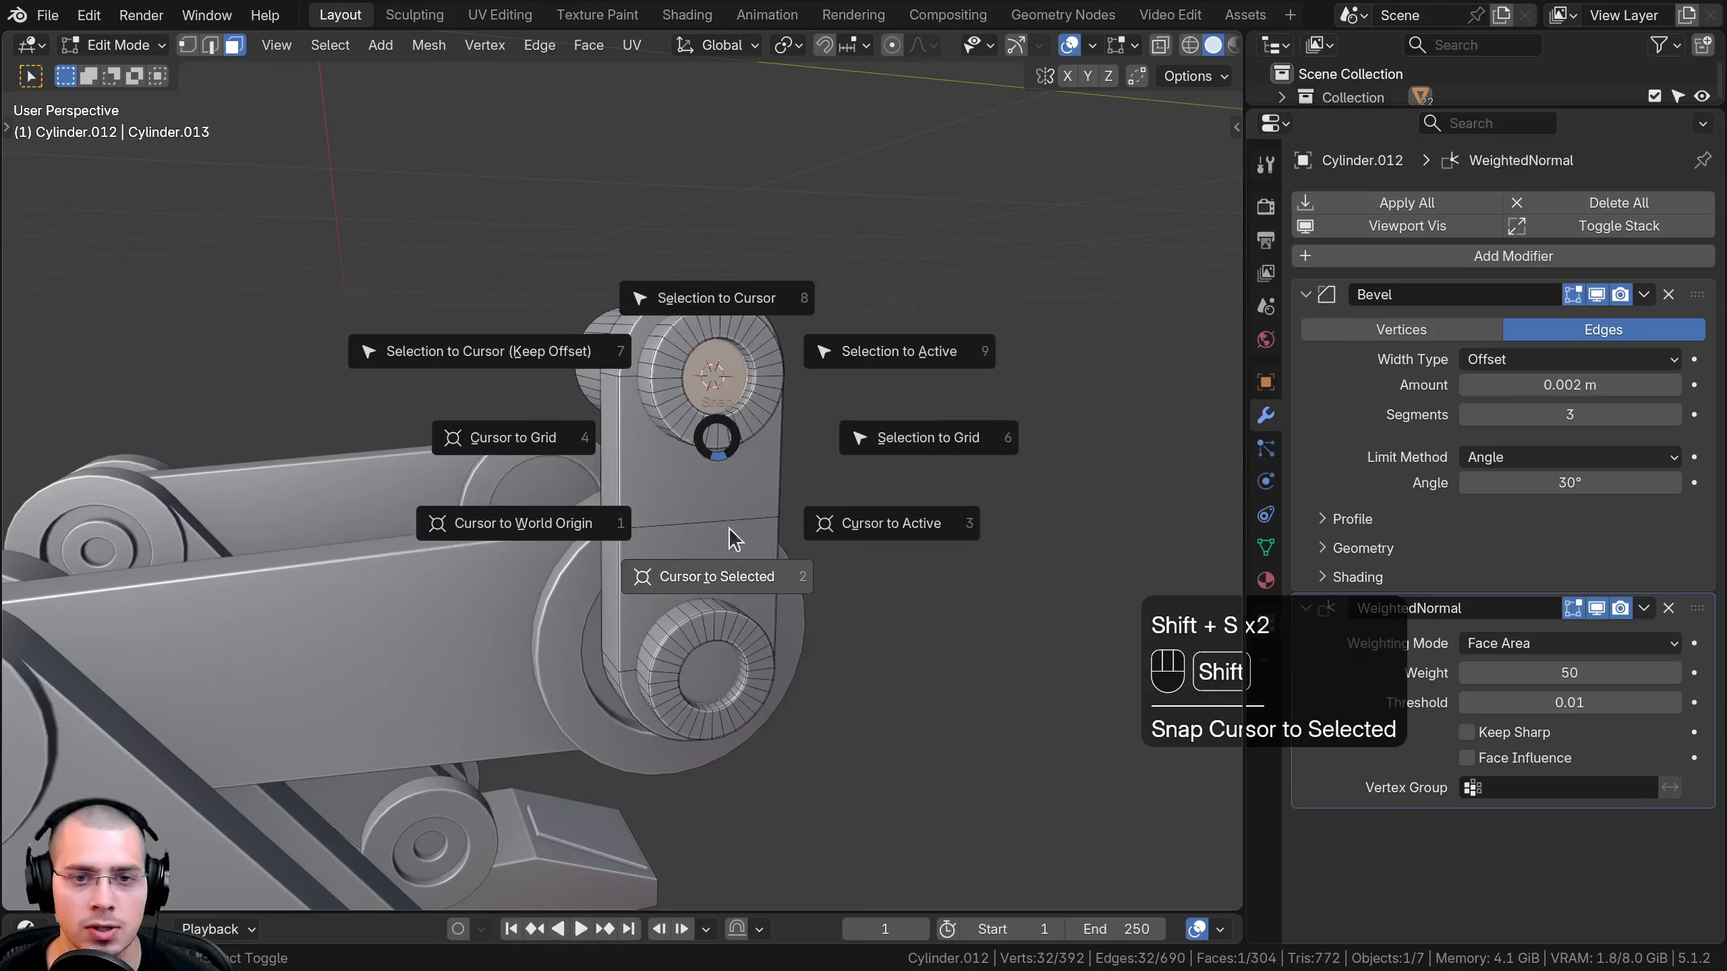
click(705, 470)
key(Tab)
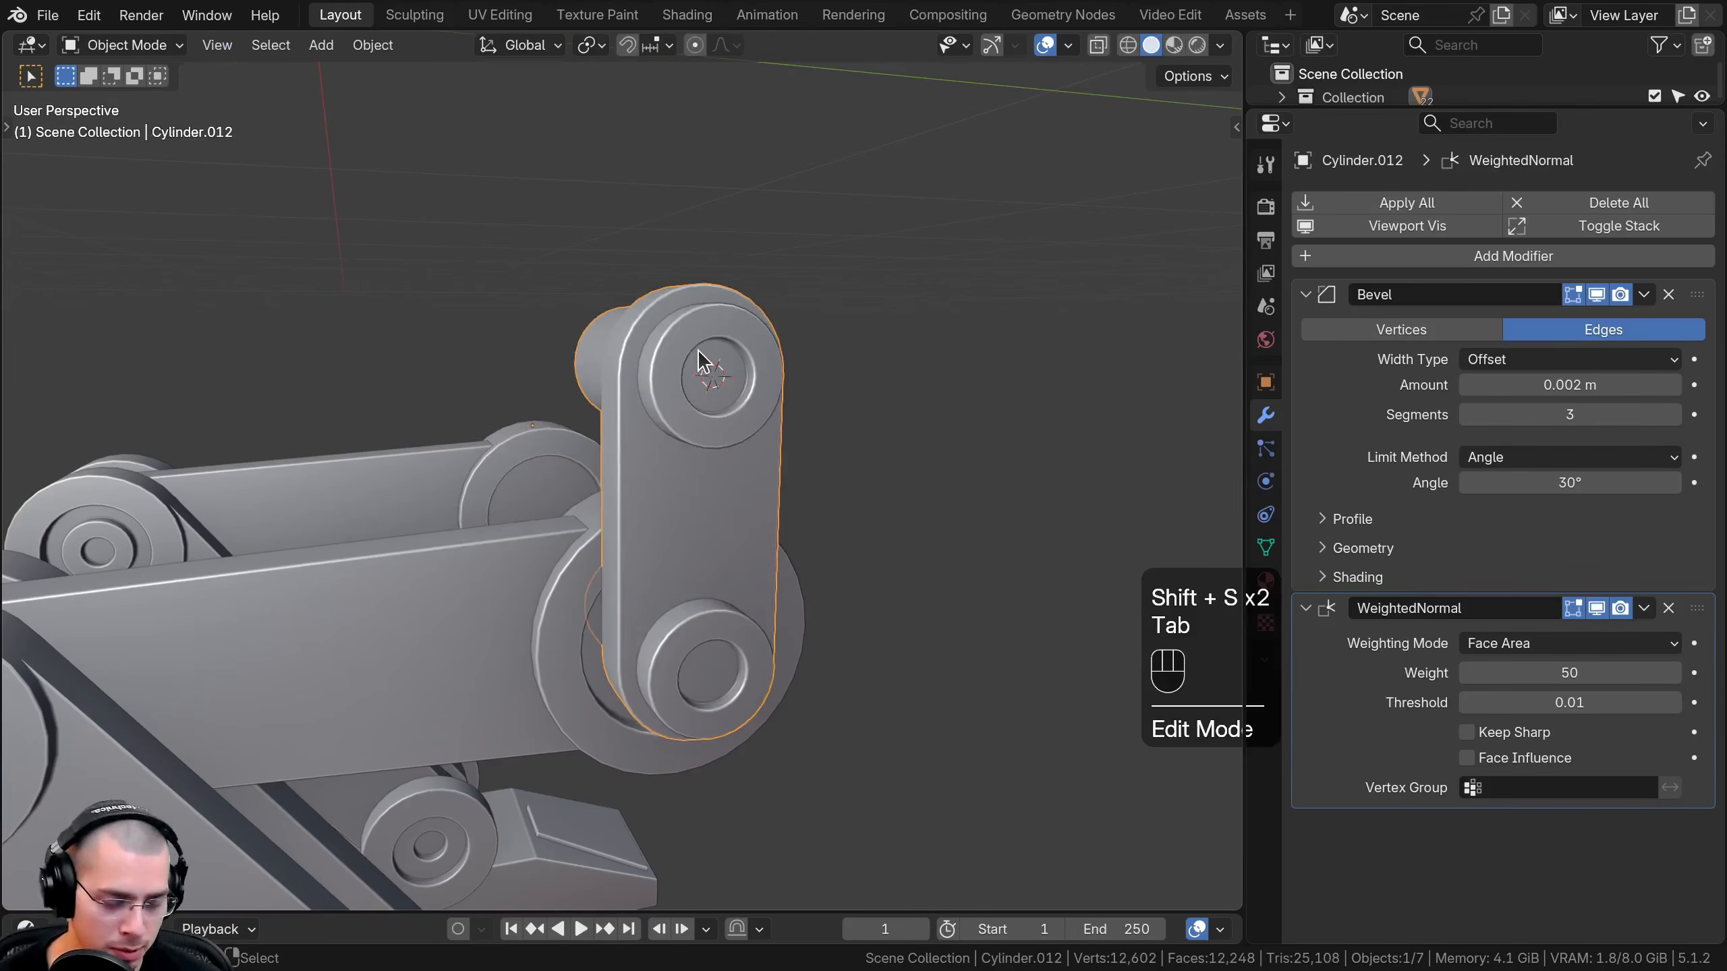
Set the right upper leg linkage's origin to the 3D cursor and test its rotation about the global X axis
key(q)
click(615, 342)
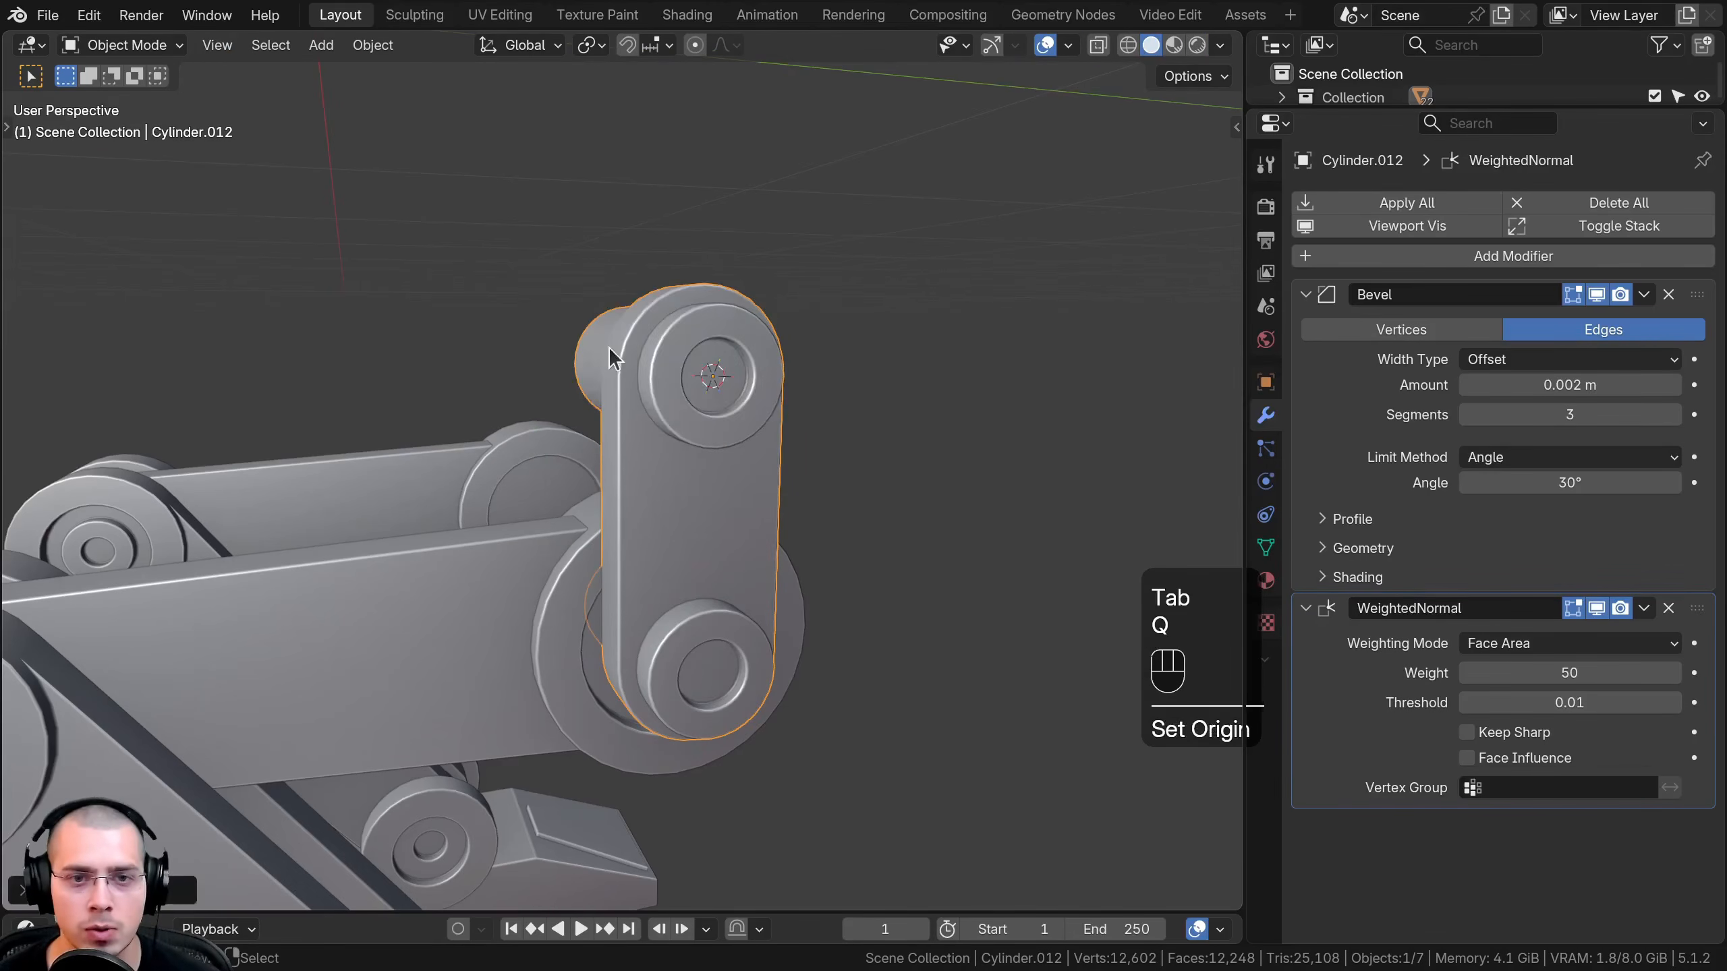
key(r)
key(x)
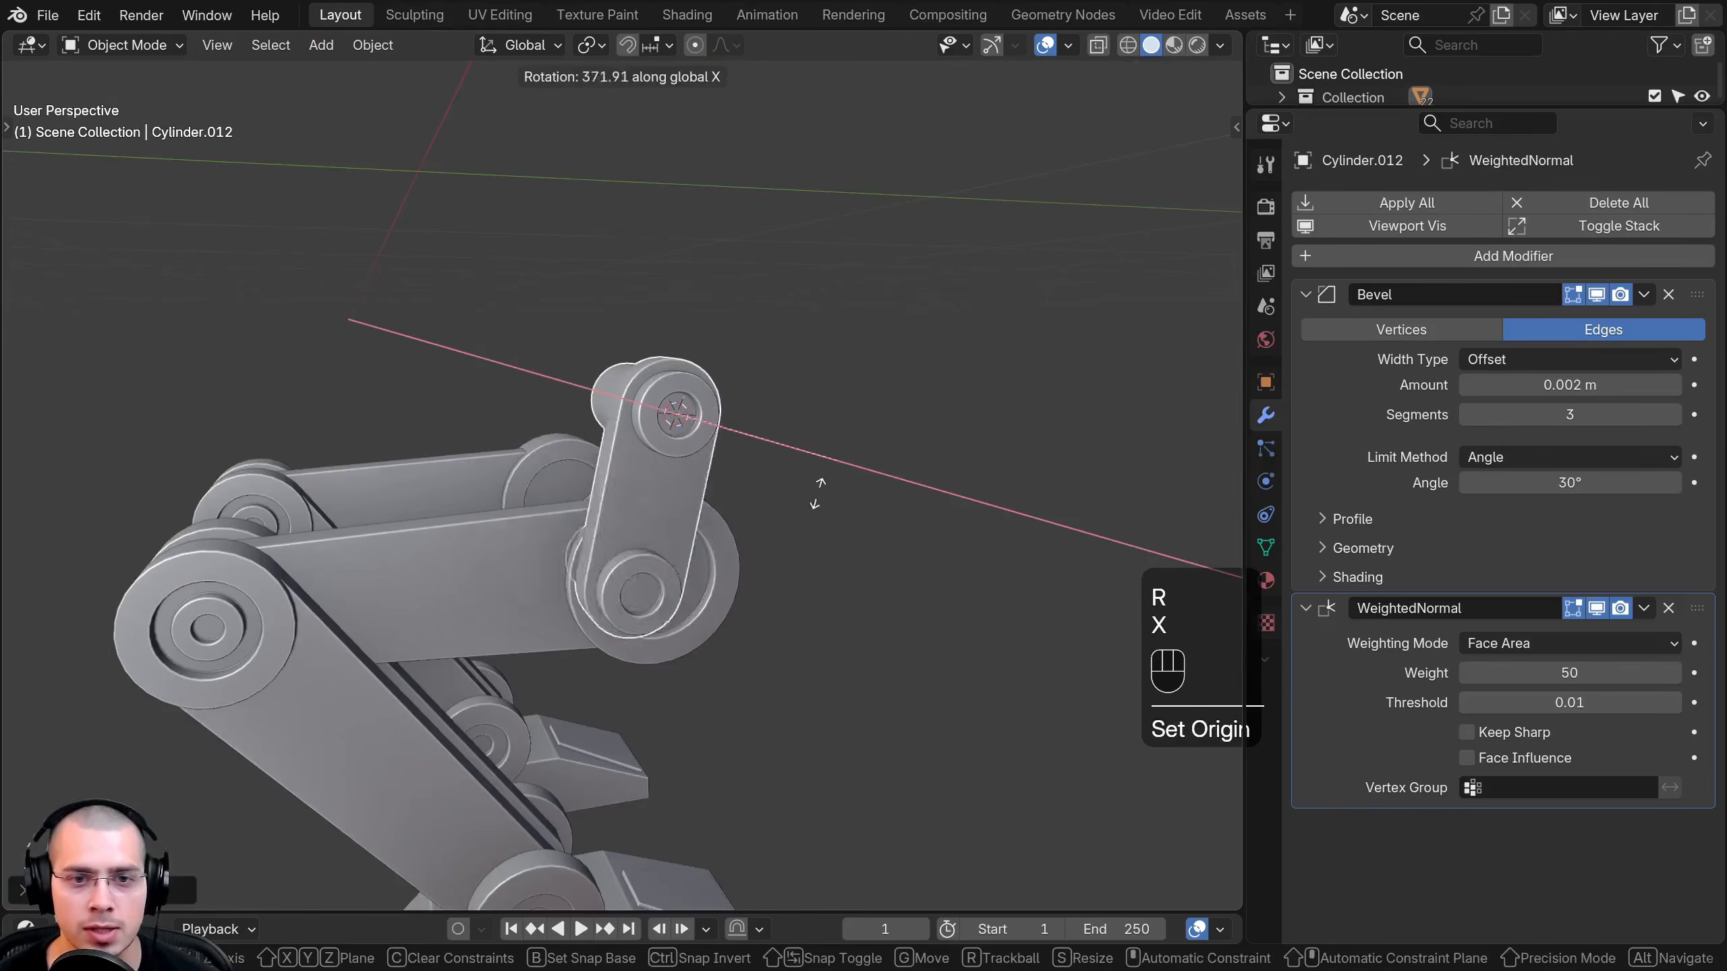
click(814, 487)
Hide the right upper leg linkage and snap the 3D cursor to the right middle leg linkage's front pivot cap face
middle_drag(571, 516, 608, 503)
key(h)
click(575, 521)
key(Tab)
click(608, 503)
key(shift+s)
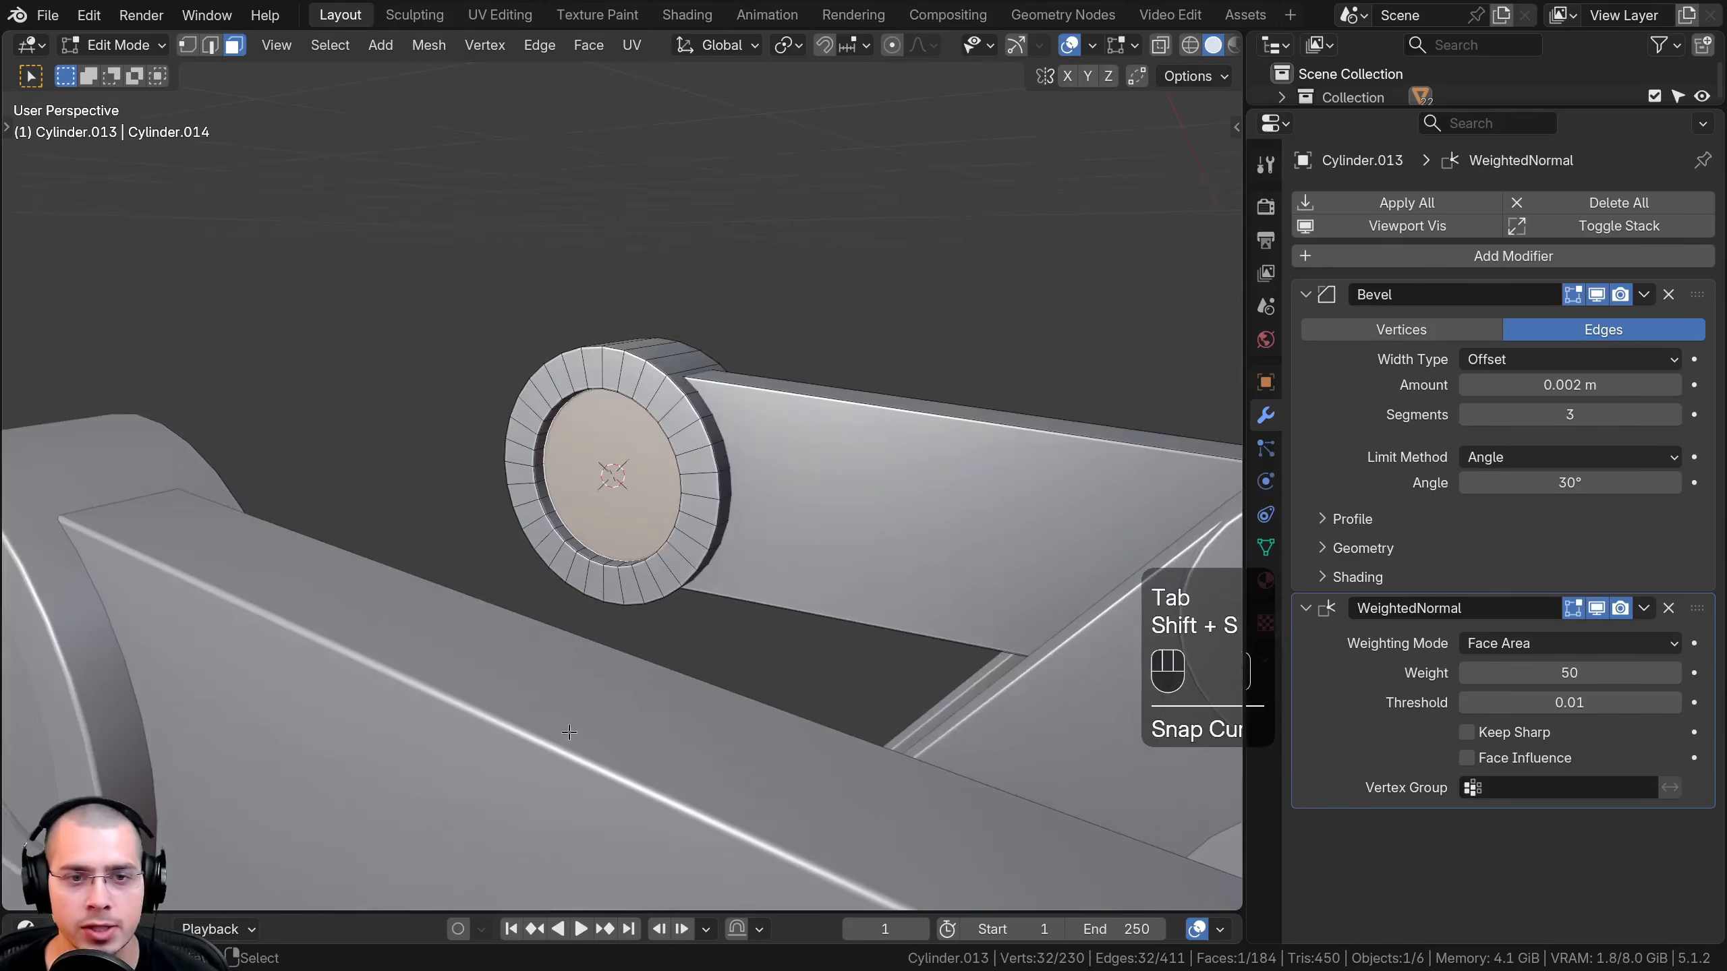
Set the right middle leg linkage's origin to the 3D cursor and test its rotation about the global X axis
key(Tab)
key(q)
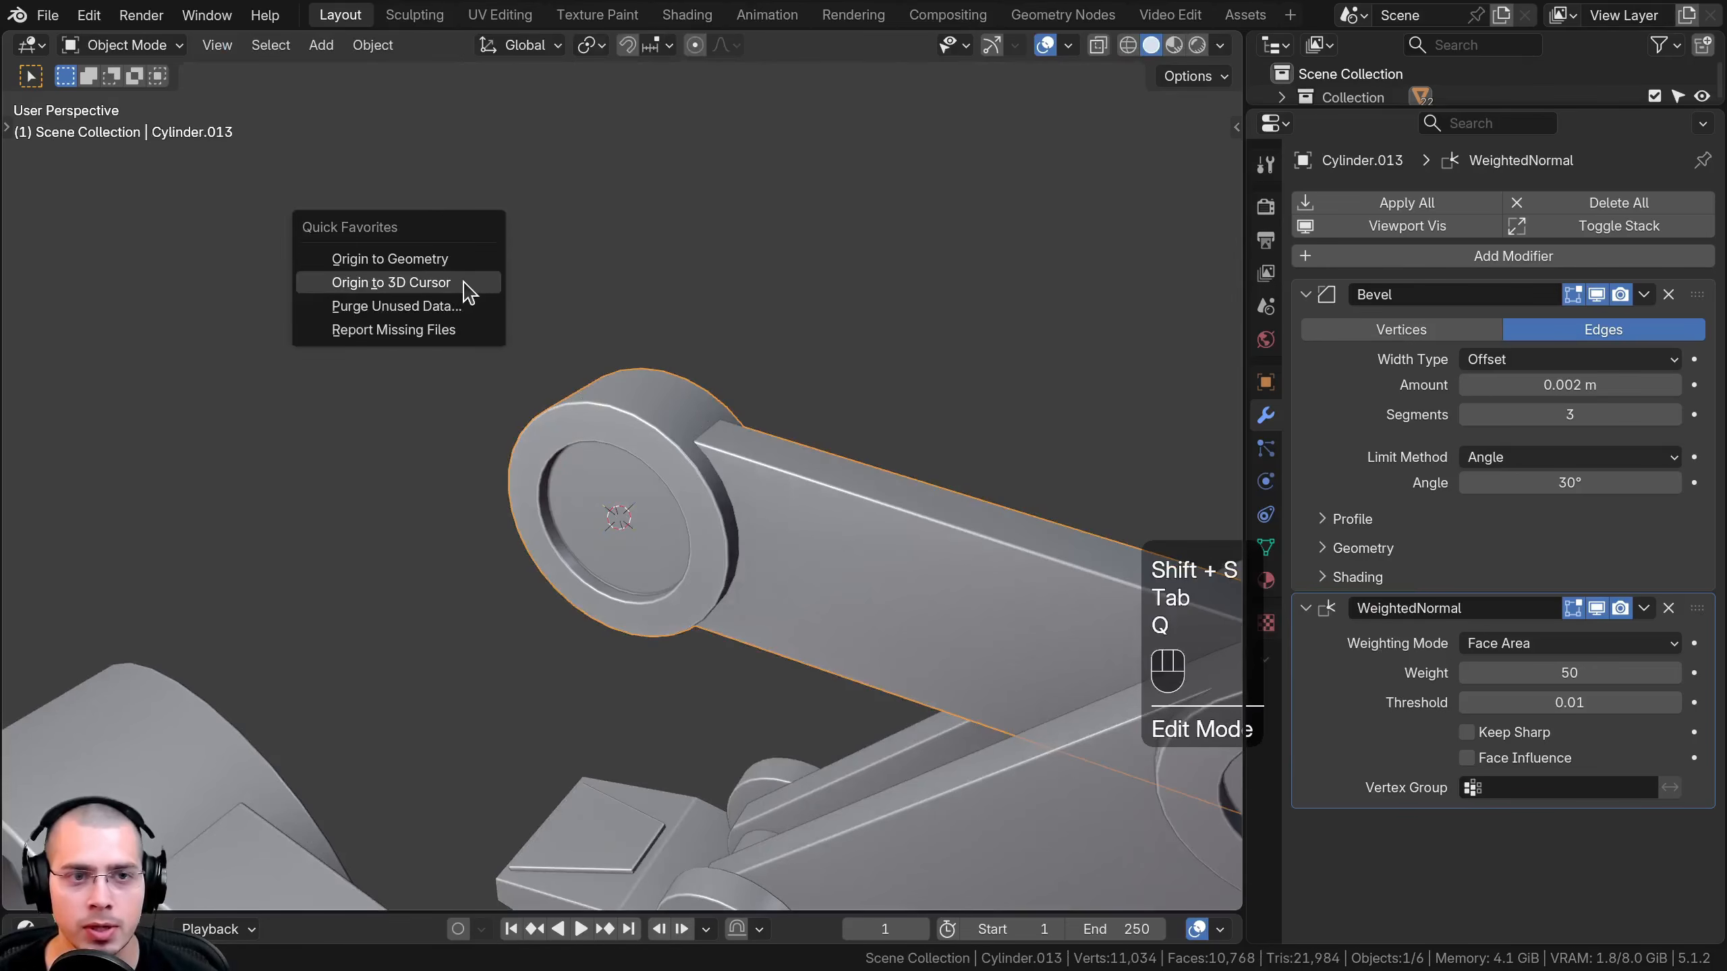
scroll(495, 338, down, 3)
key(r)
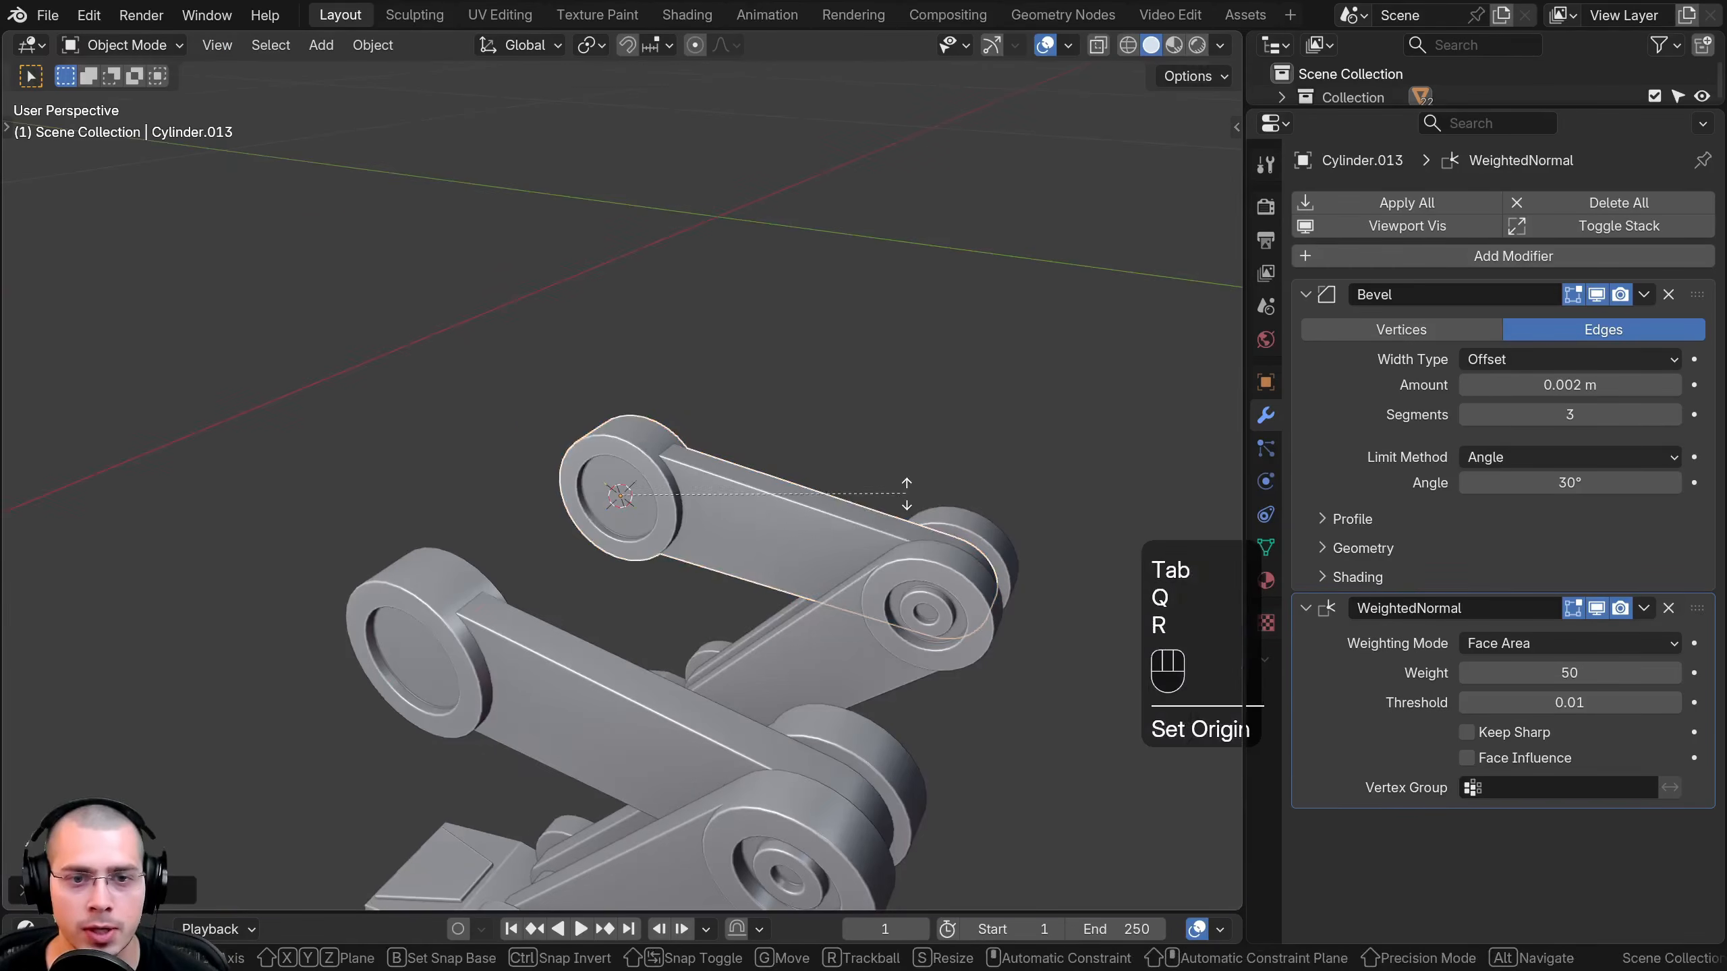
key(x)
right_click(692, 465)
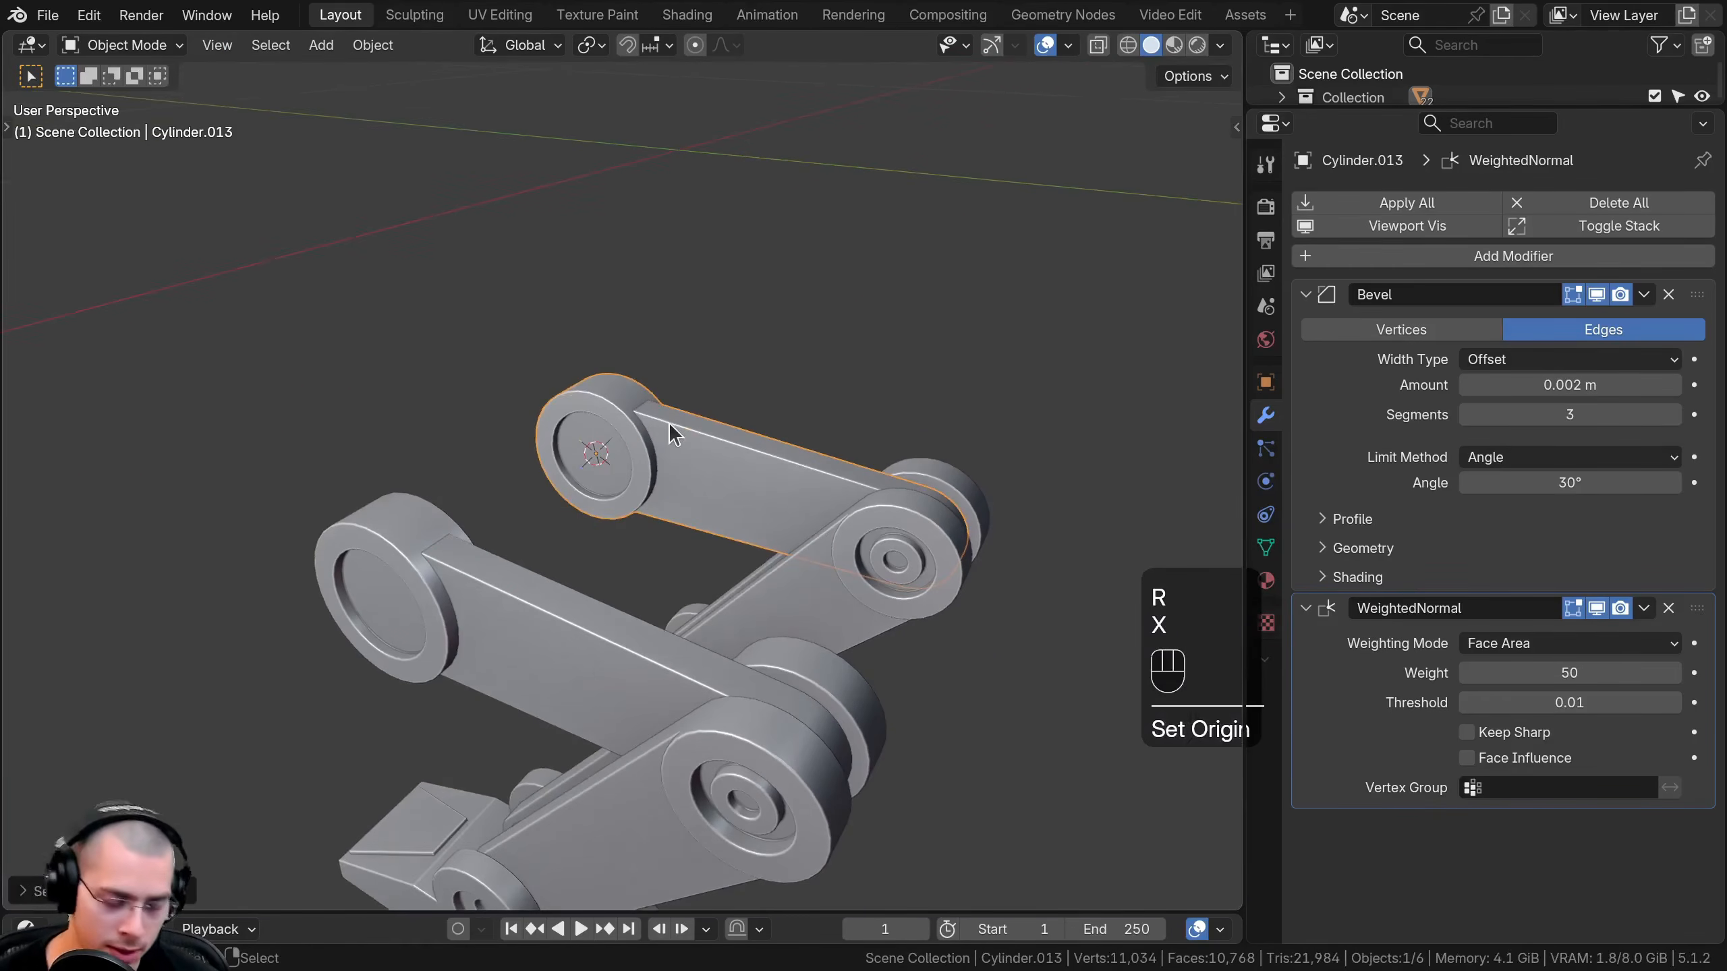
Hide the right middle leg linkage and snap the 3D cursor to the left middle leg linkage's front pivot cap face
key(h)
scroll(739, 376, up, 5)
shift+middle_drag(739, 376, 699, 451)
click(675, 426)
key(Tab)
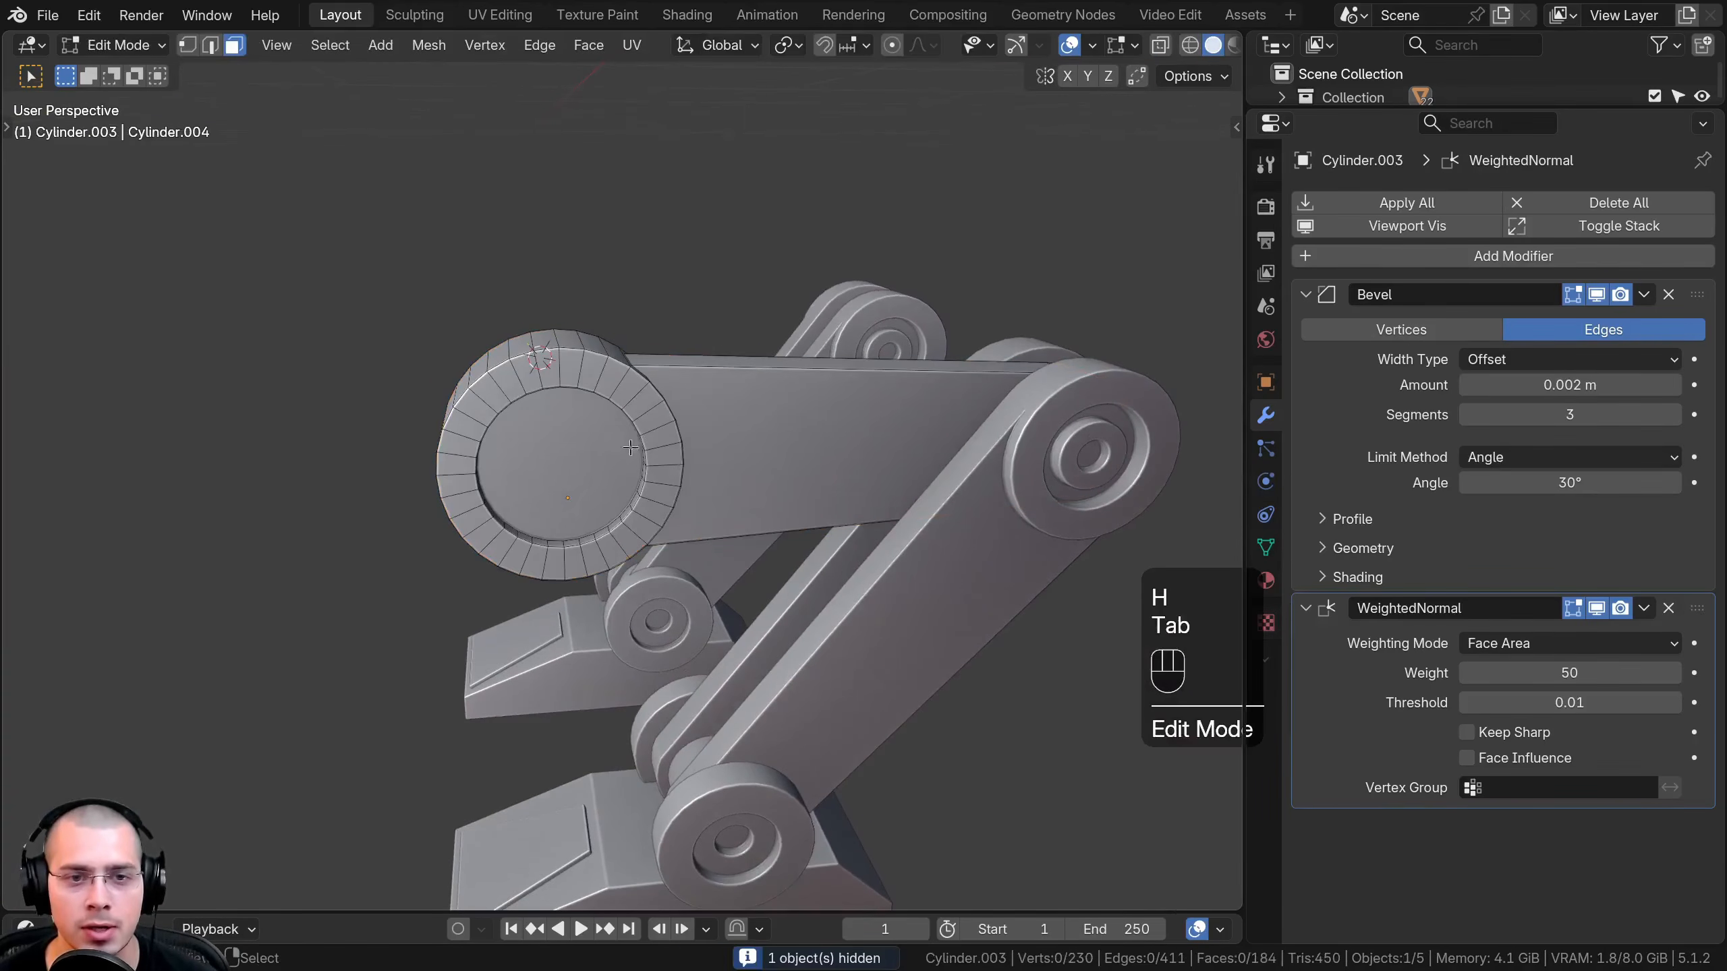
click(558, 436)
key(shift+s)
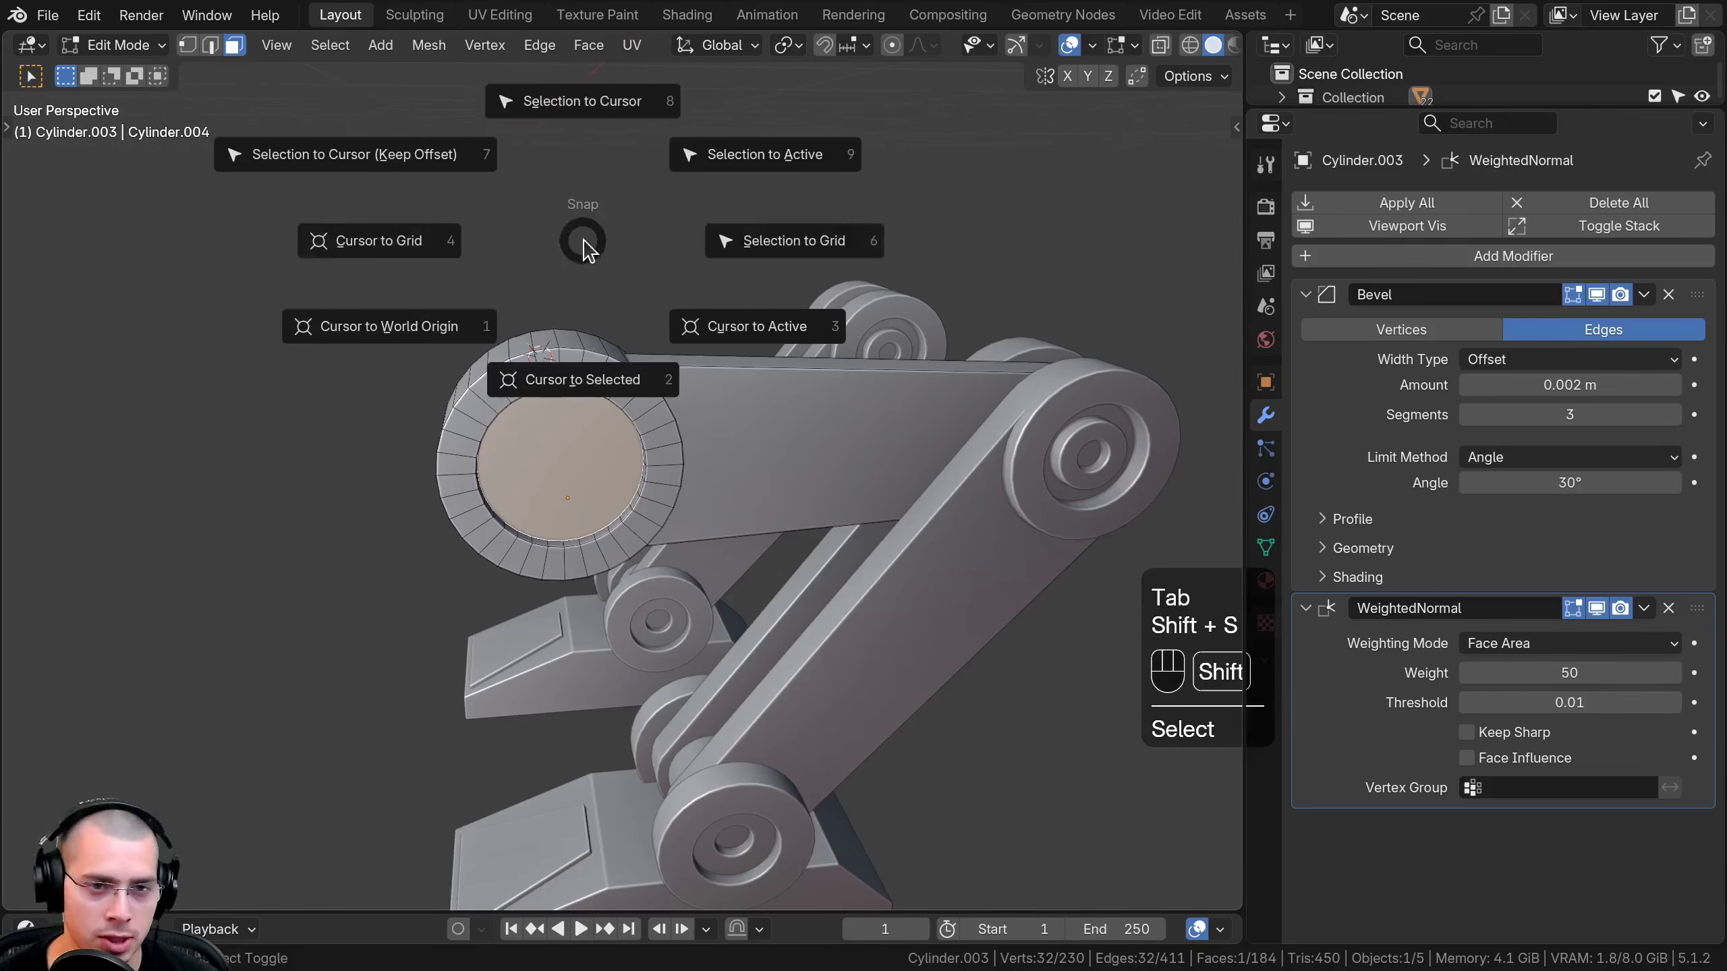
click(585, 379)
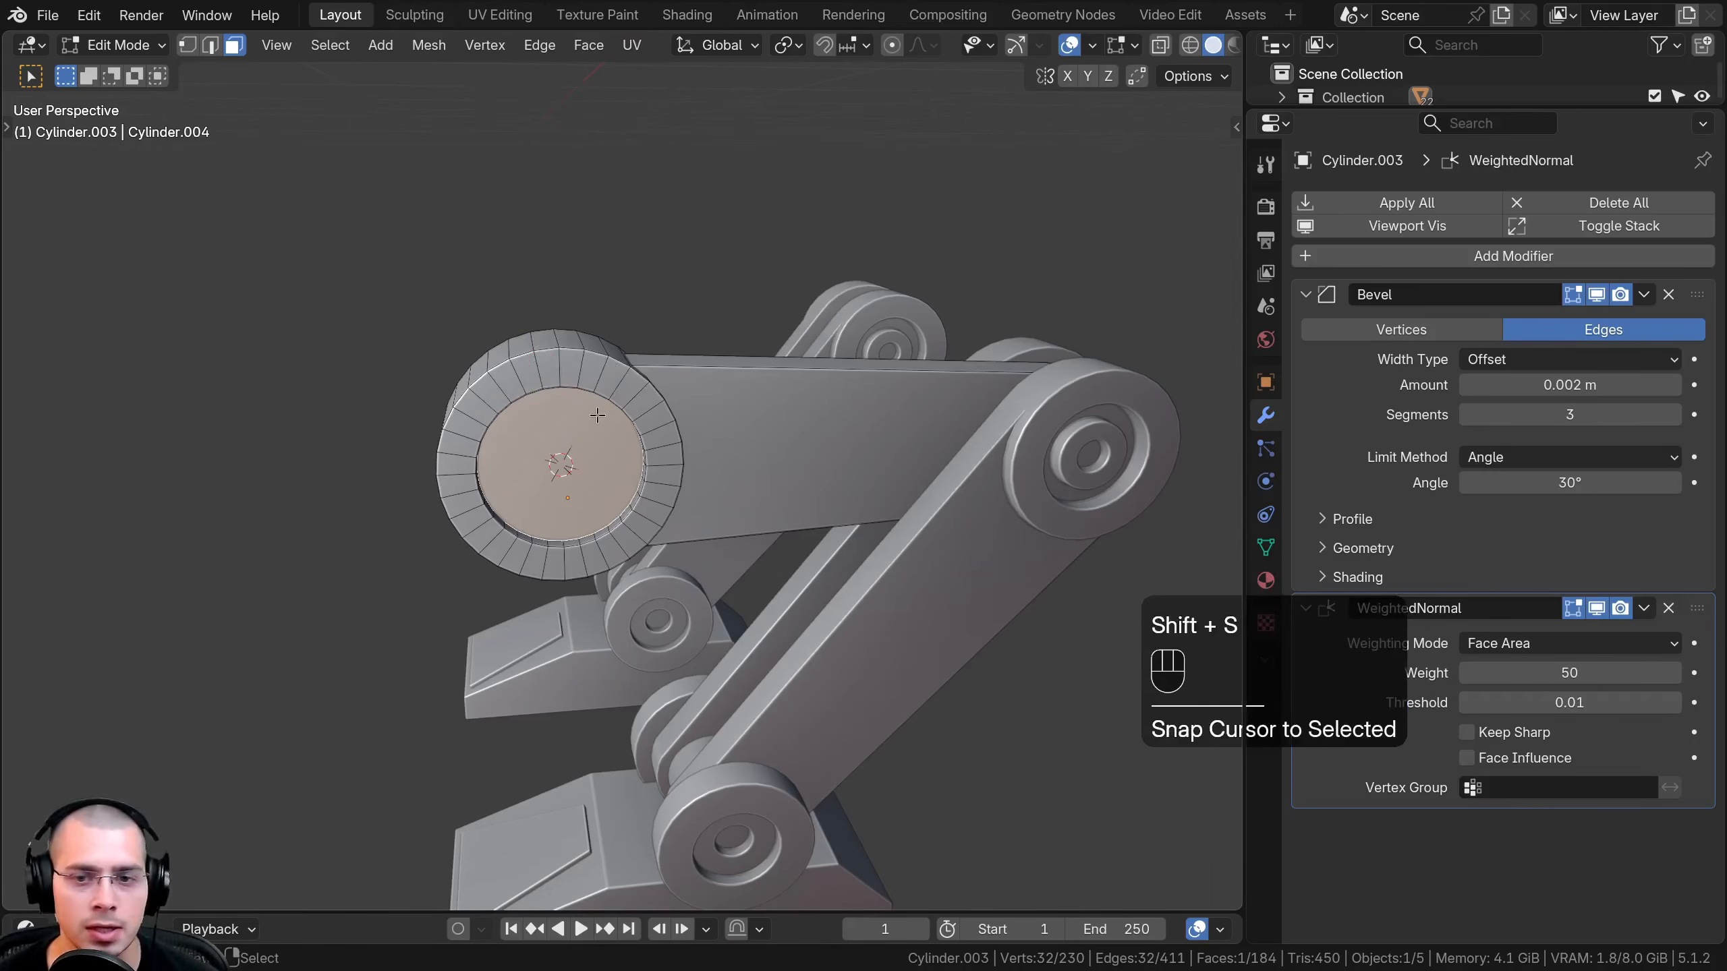
Set the left middle leg linkage's origin to the 3D cursor and test its rotation about the global X axis
key(Tab)
key(q)
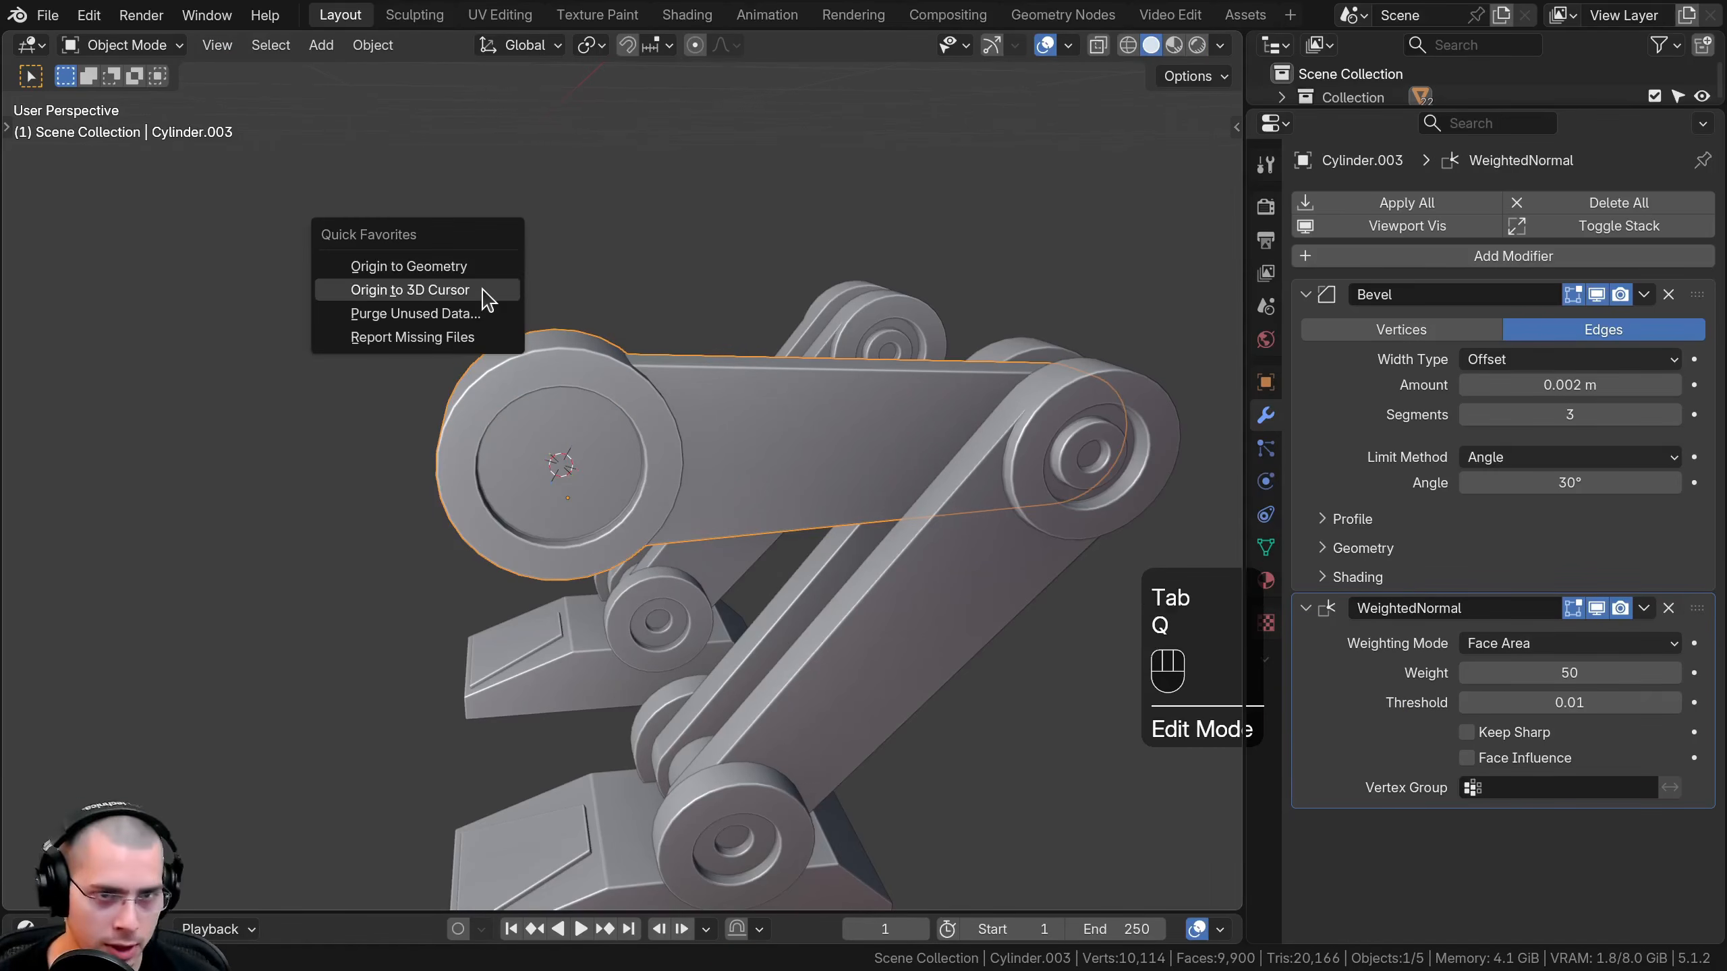
click(487, 294)
key(r)
key(x)
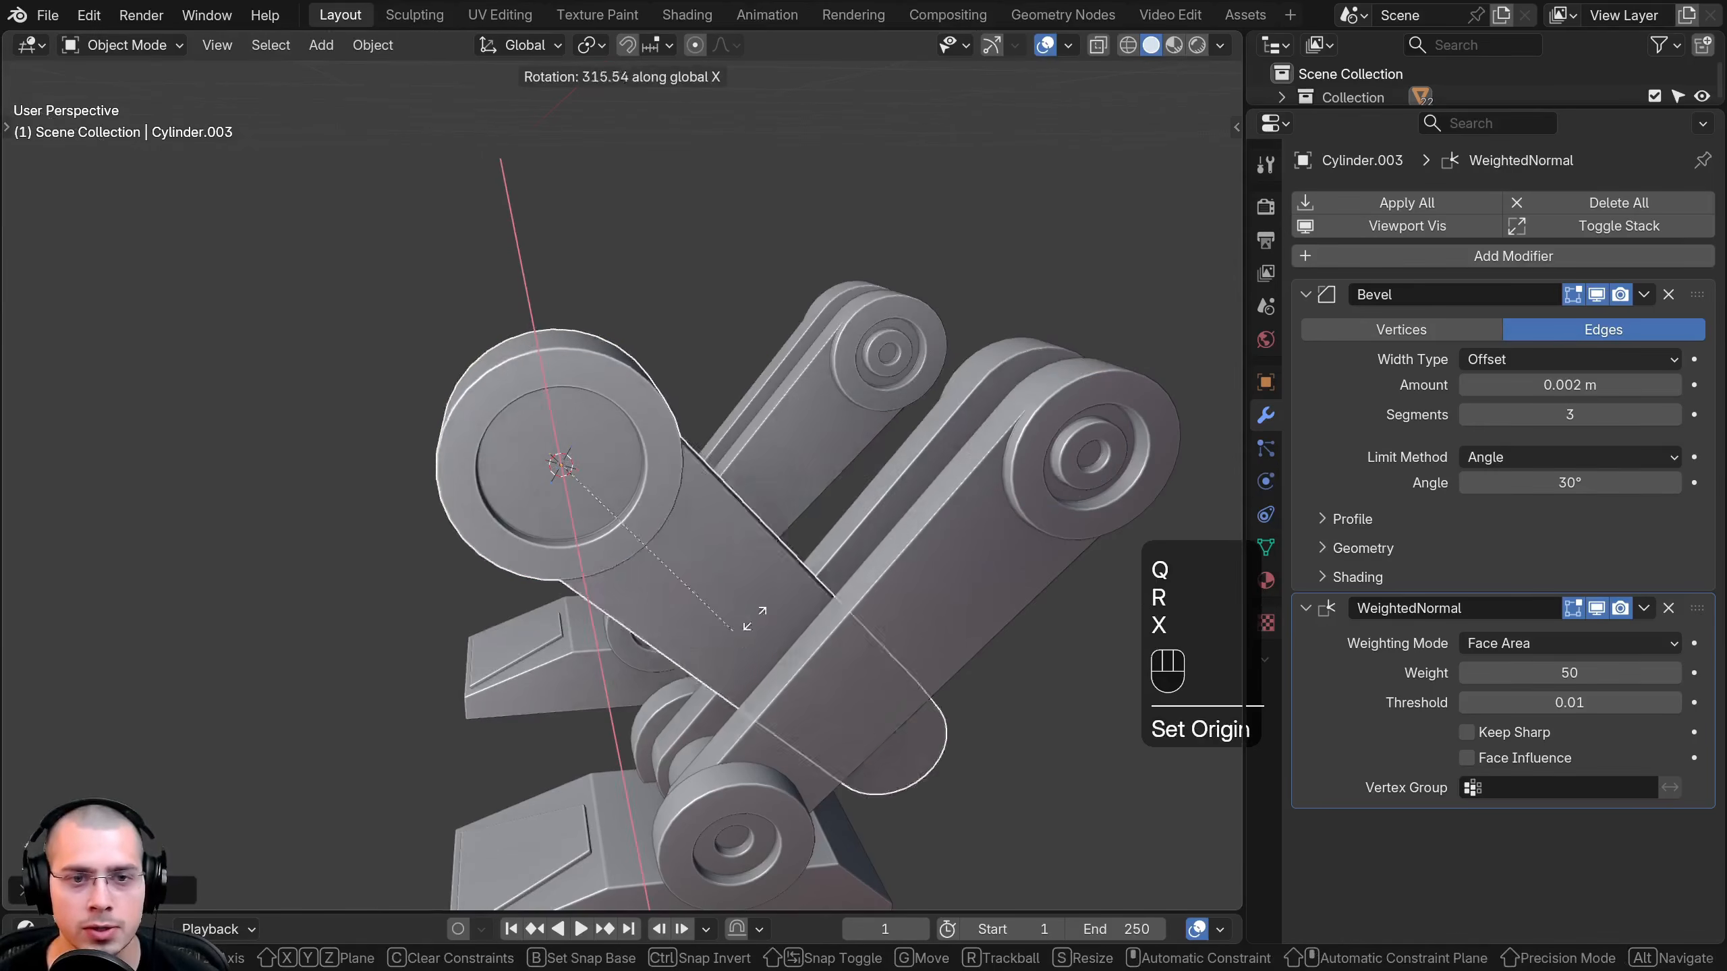
right_click(725, 368)
Hide the left middle leg linkage and snap the 3D cursor to the center face of the left lower leg's top pivot
shift+middle_drag(724, 368, 584, 381)
key(h)
shift+middle_drag(650, 445, 470, 379)
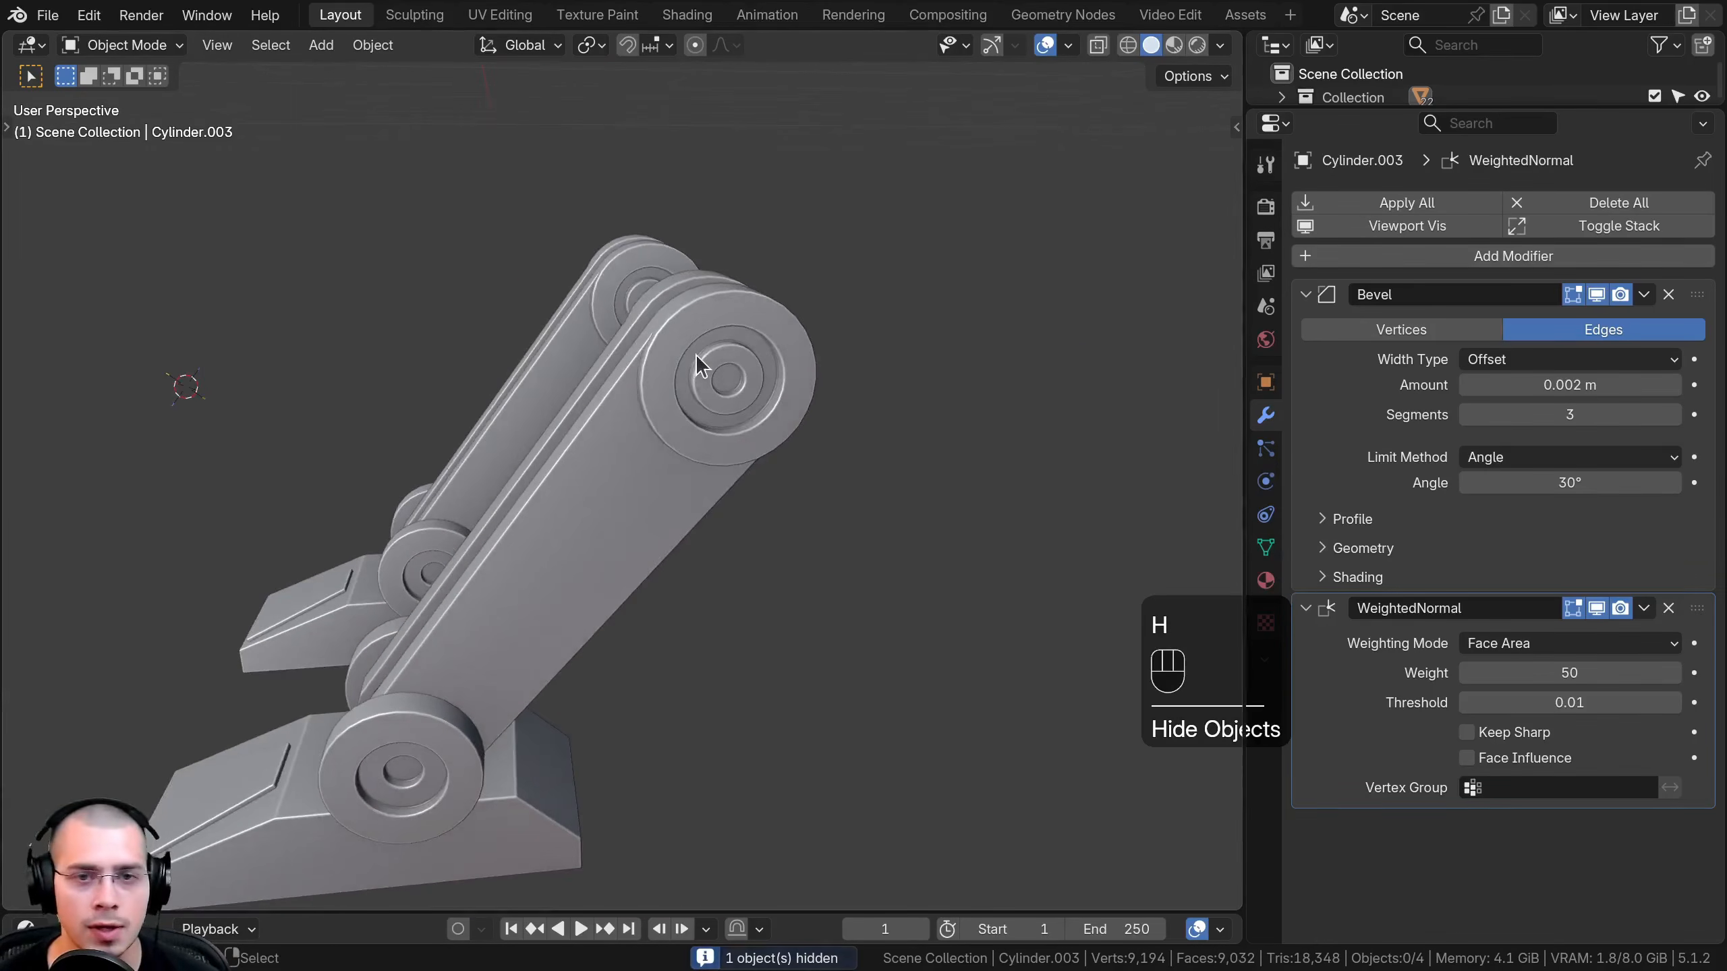
click(697, 354)
middle_drag(697, 353, 723, 397)
shift+middle_drag(850, 430, 785, 435)
scroll(786, 434, up, 1)
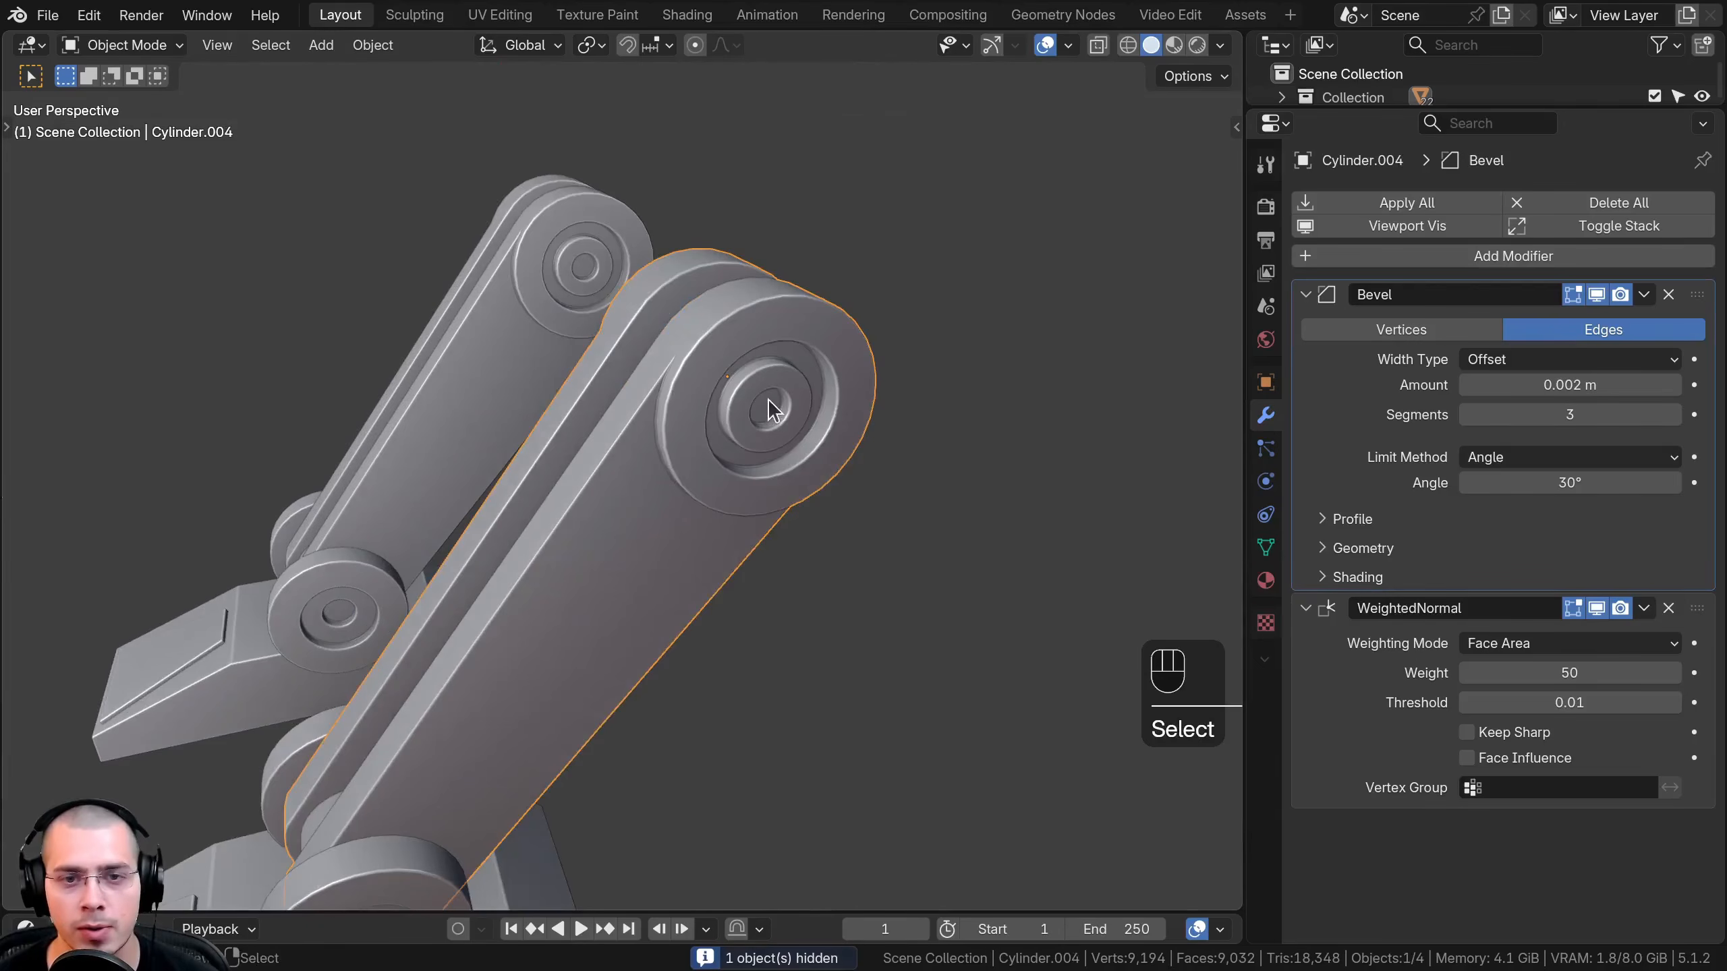
key(Tab)
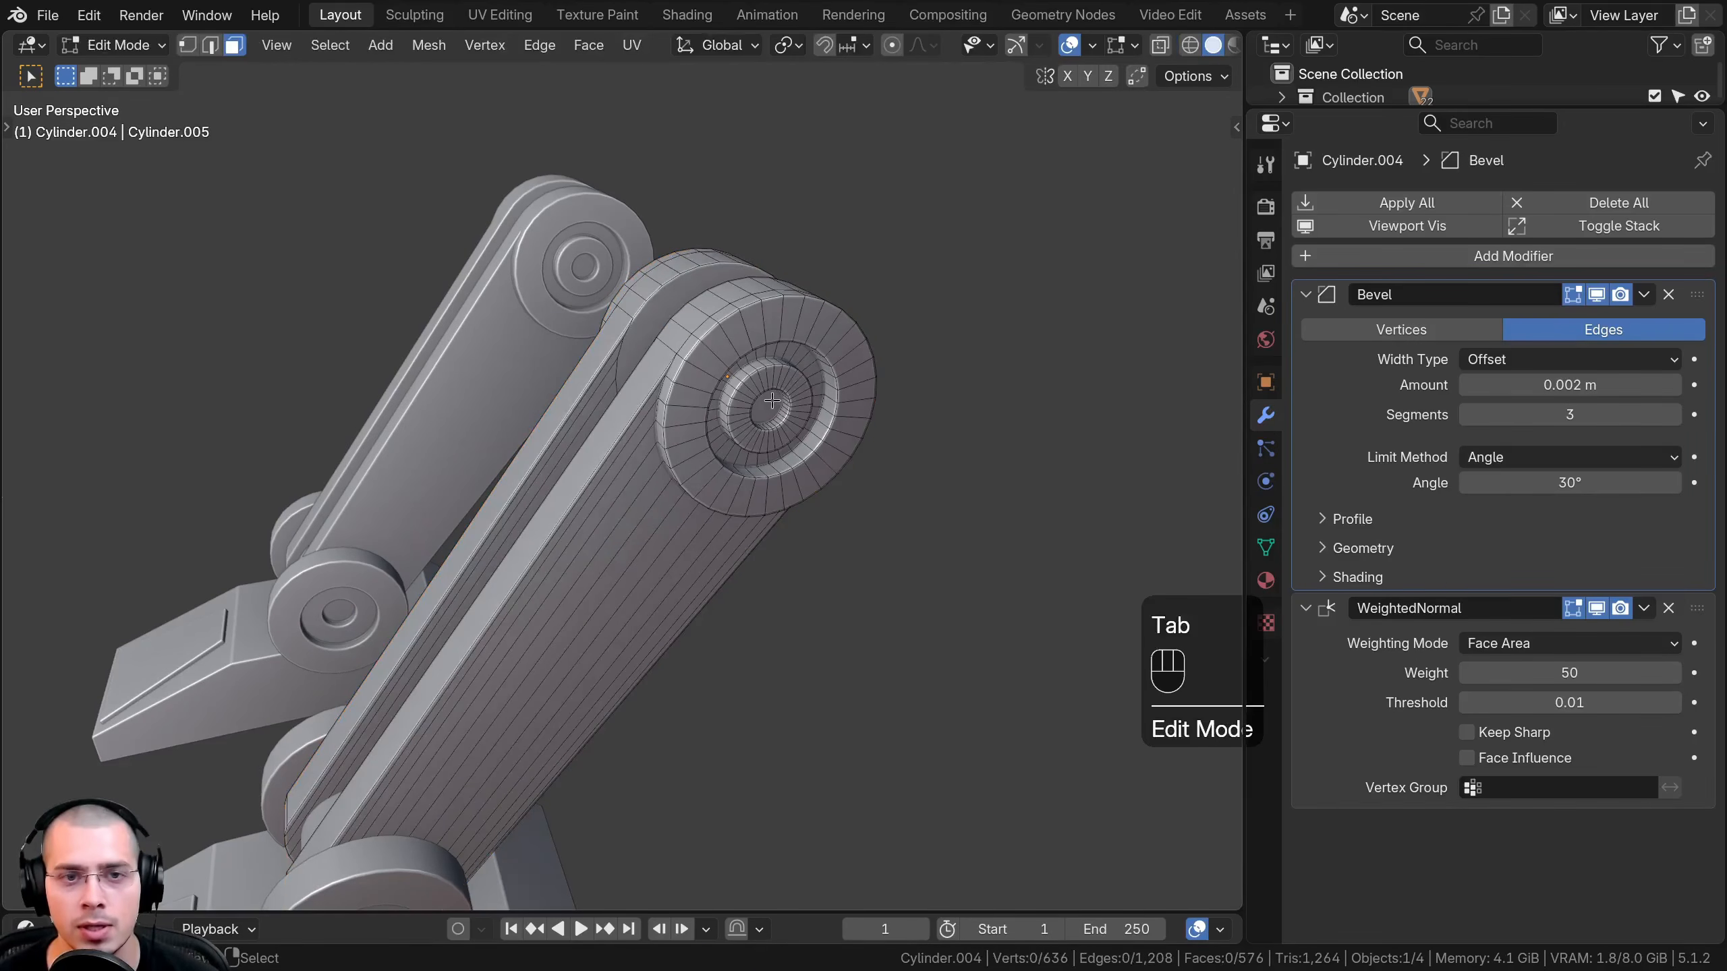
click(772, 400)
key(shift+s)
click(748, 551)
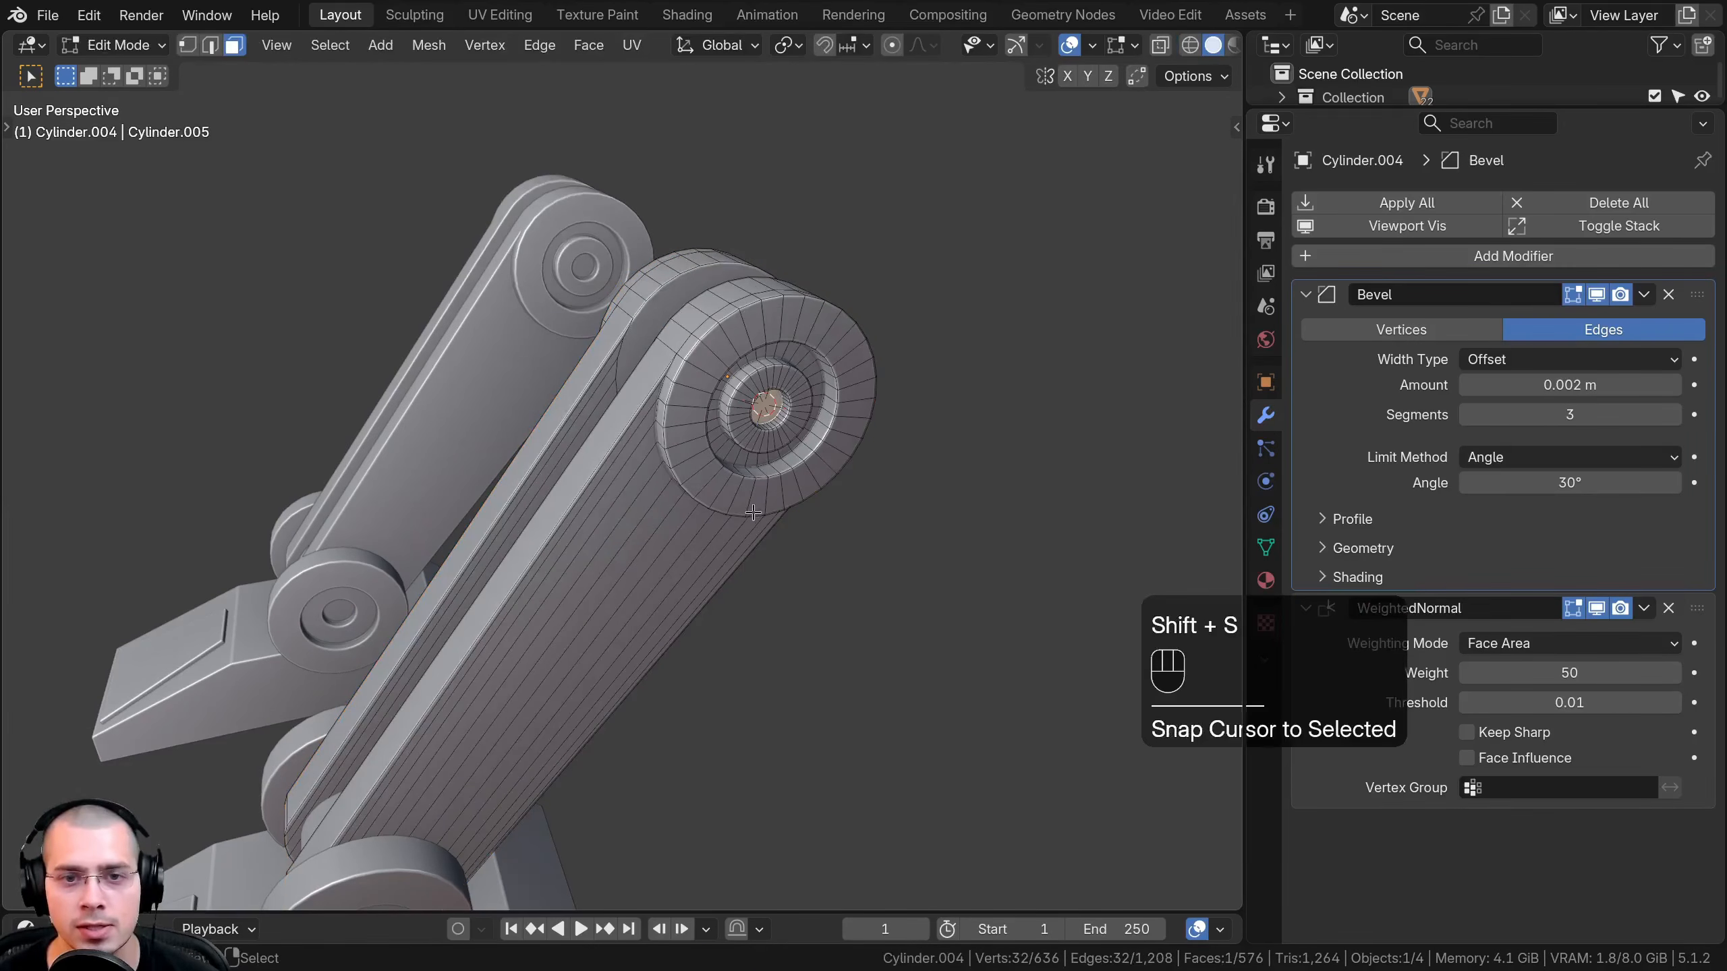
Set the left lower leg's origin to the 3D cursor and test its rotation about the global X axis
key(Tab)
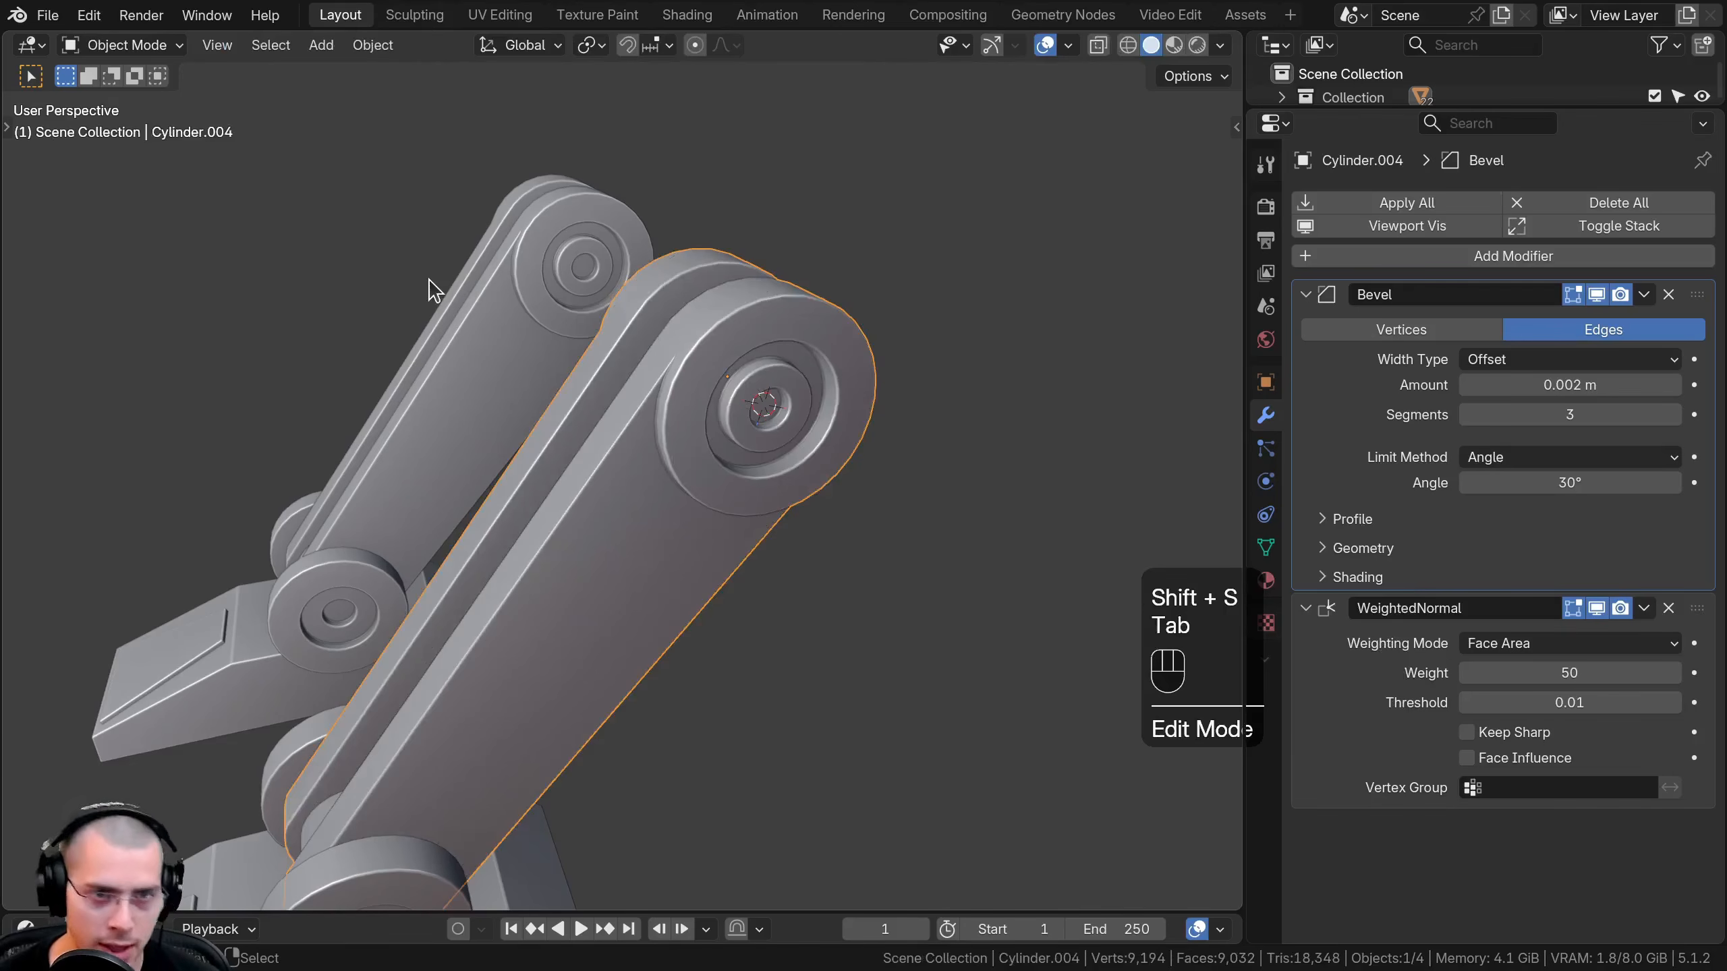
key(q)
click(311, 285)
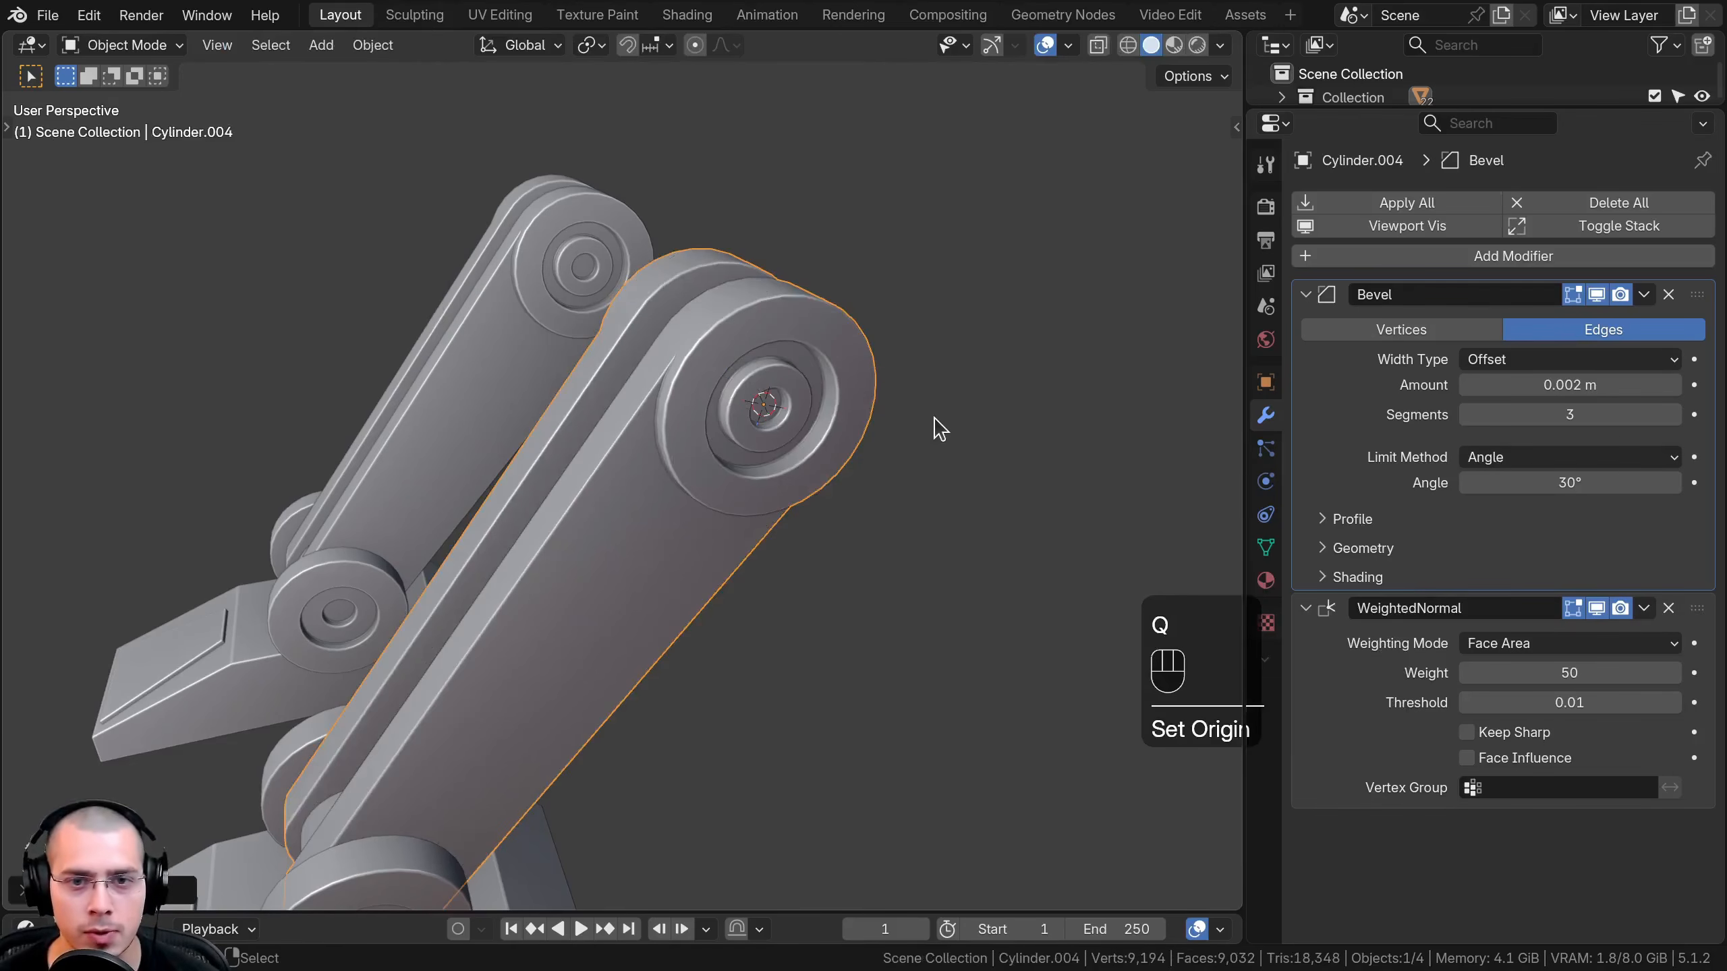
key(r)
key(x)
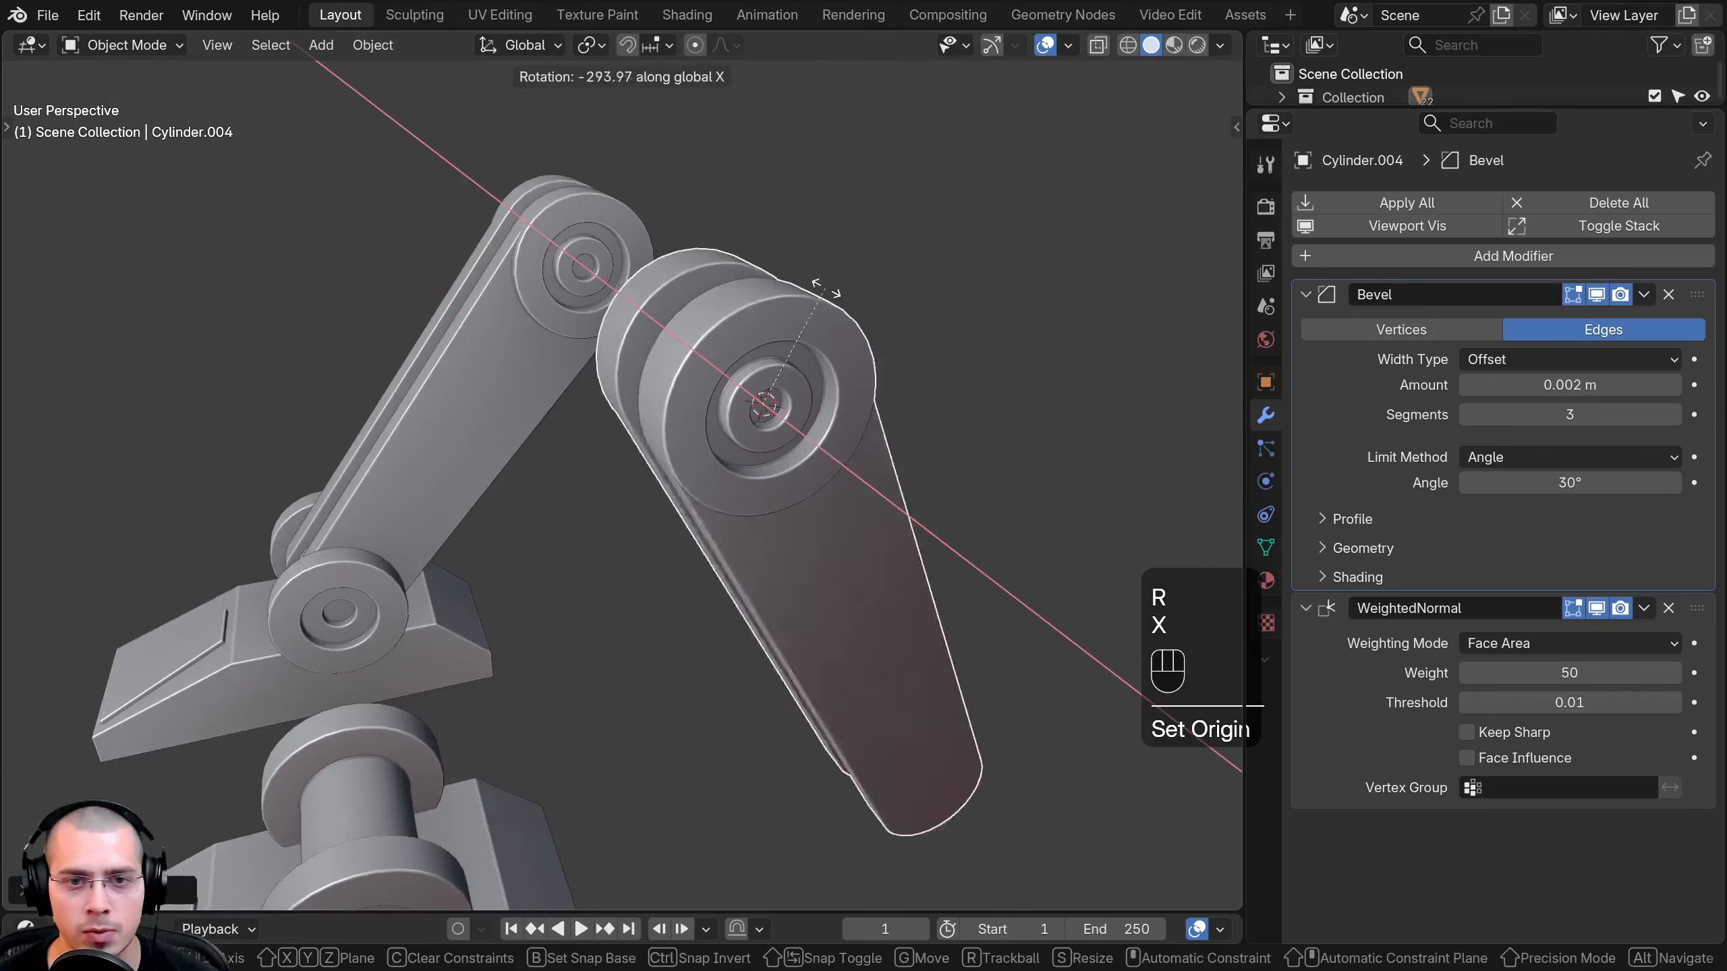
click(721, 334)
Hide the left lower leg and snap the 3D cursor to the center face of the right lower leg's top pivot
key(h)
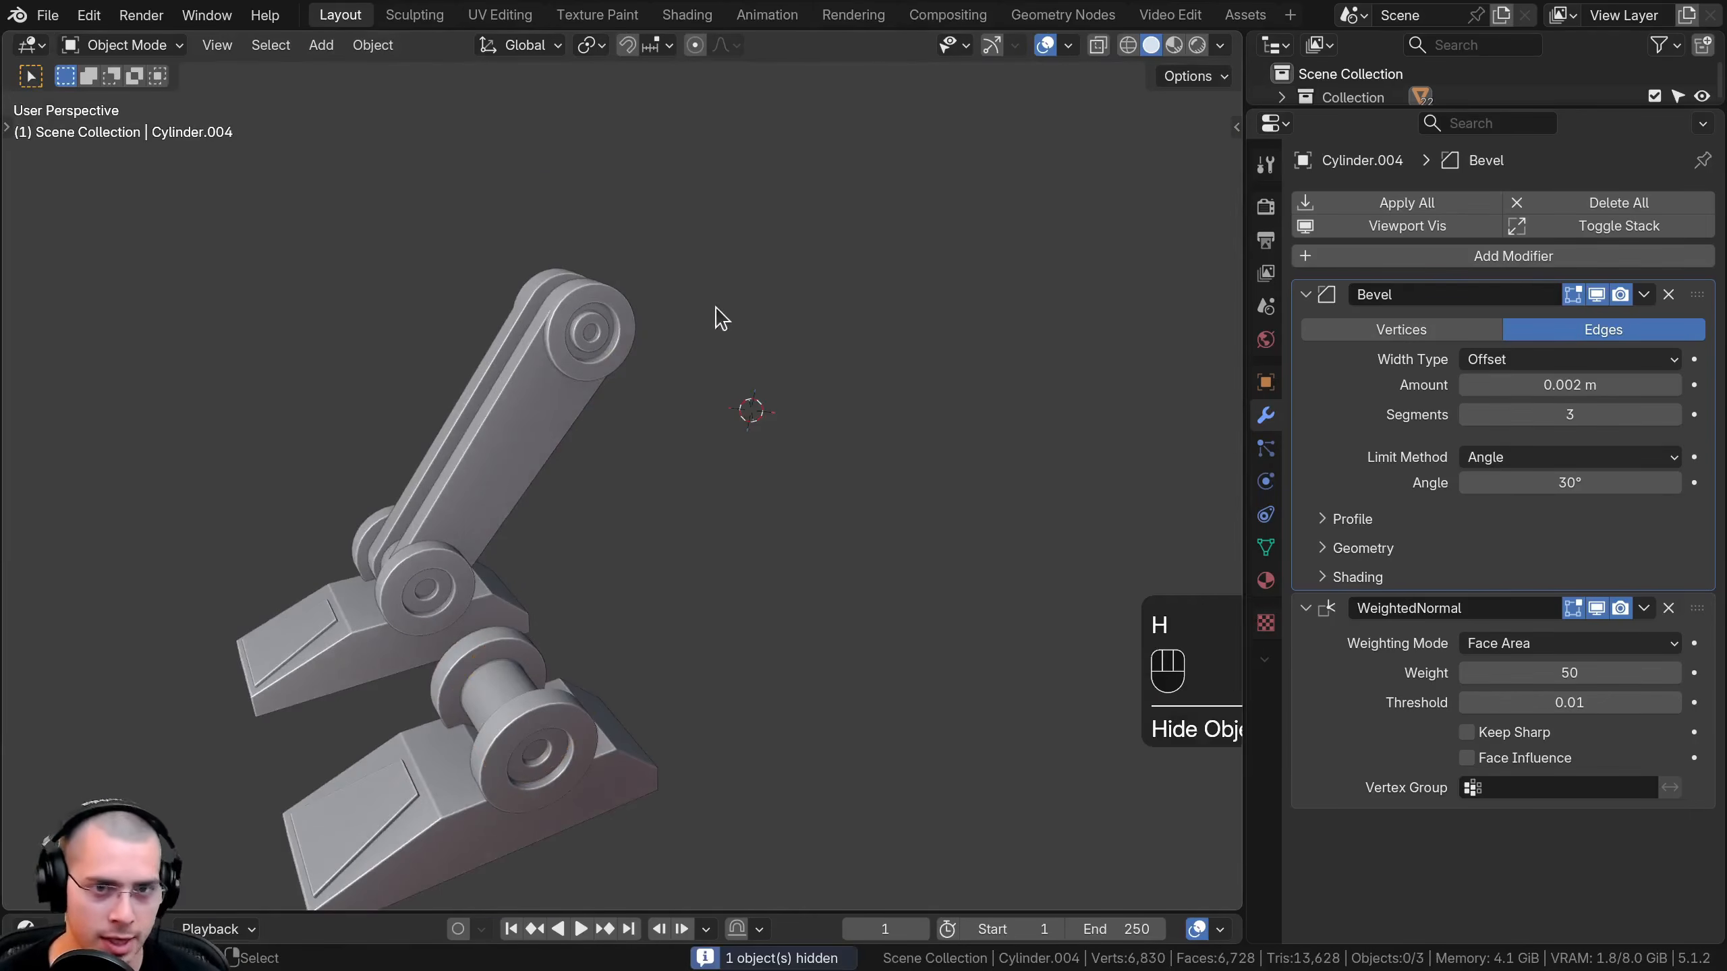
shift+middle_drag(715, 307, 718, 340)
middle_drag(718, 340, 952, 449)
shift+middle_drag(816, 476, 889, 554)
scroll(809, 455, up, 2)
click(684, 507)
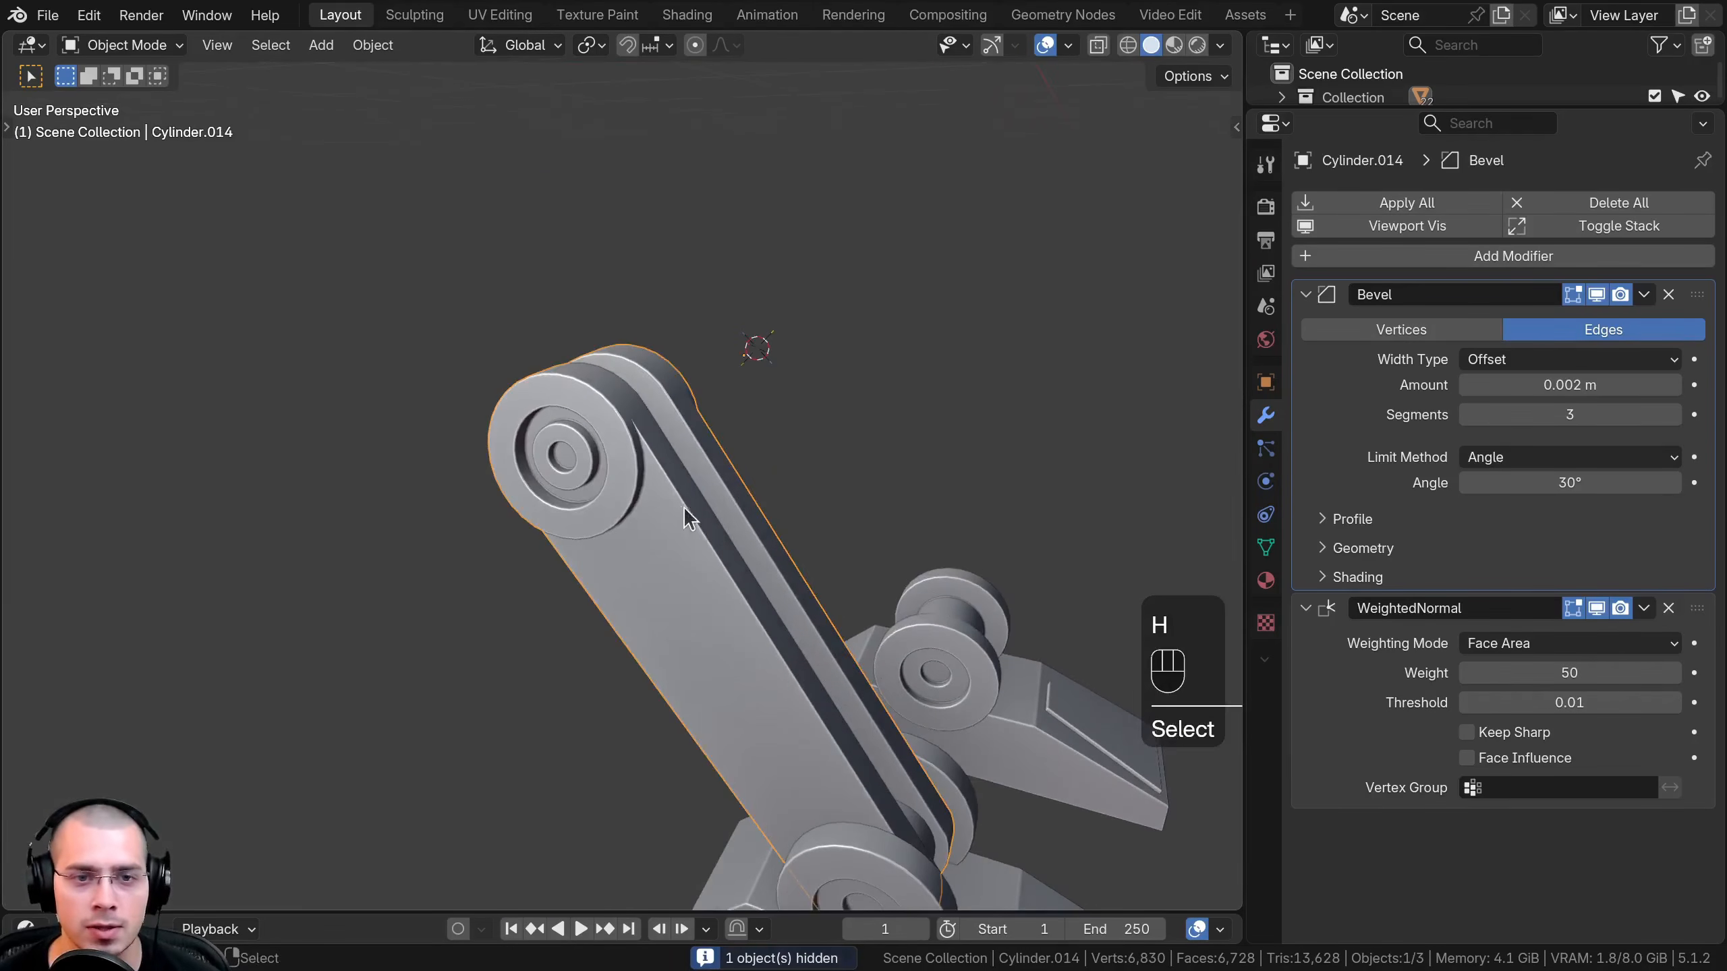
middle_drag(683, 507, 578, 452)
key(Tab)
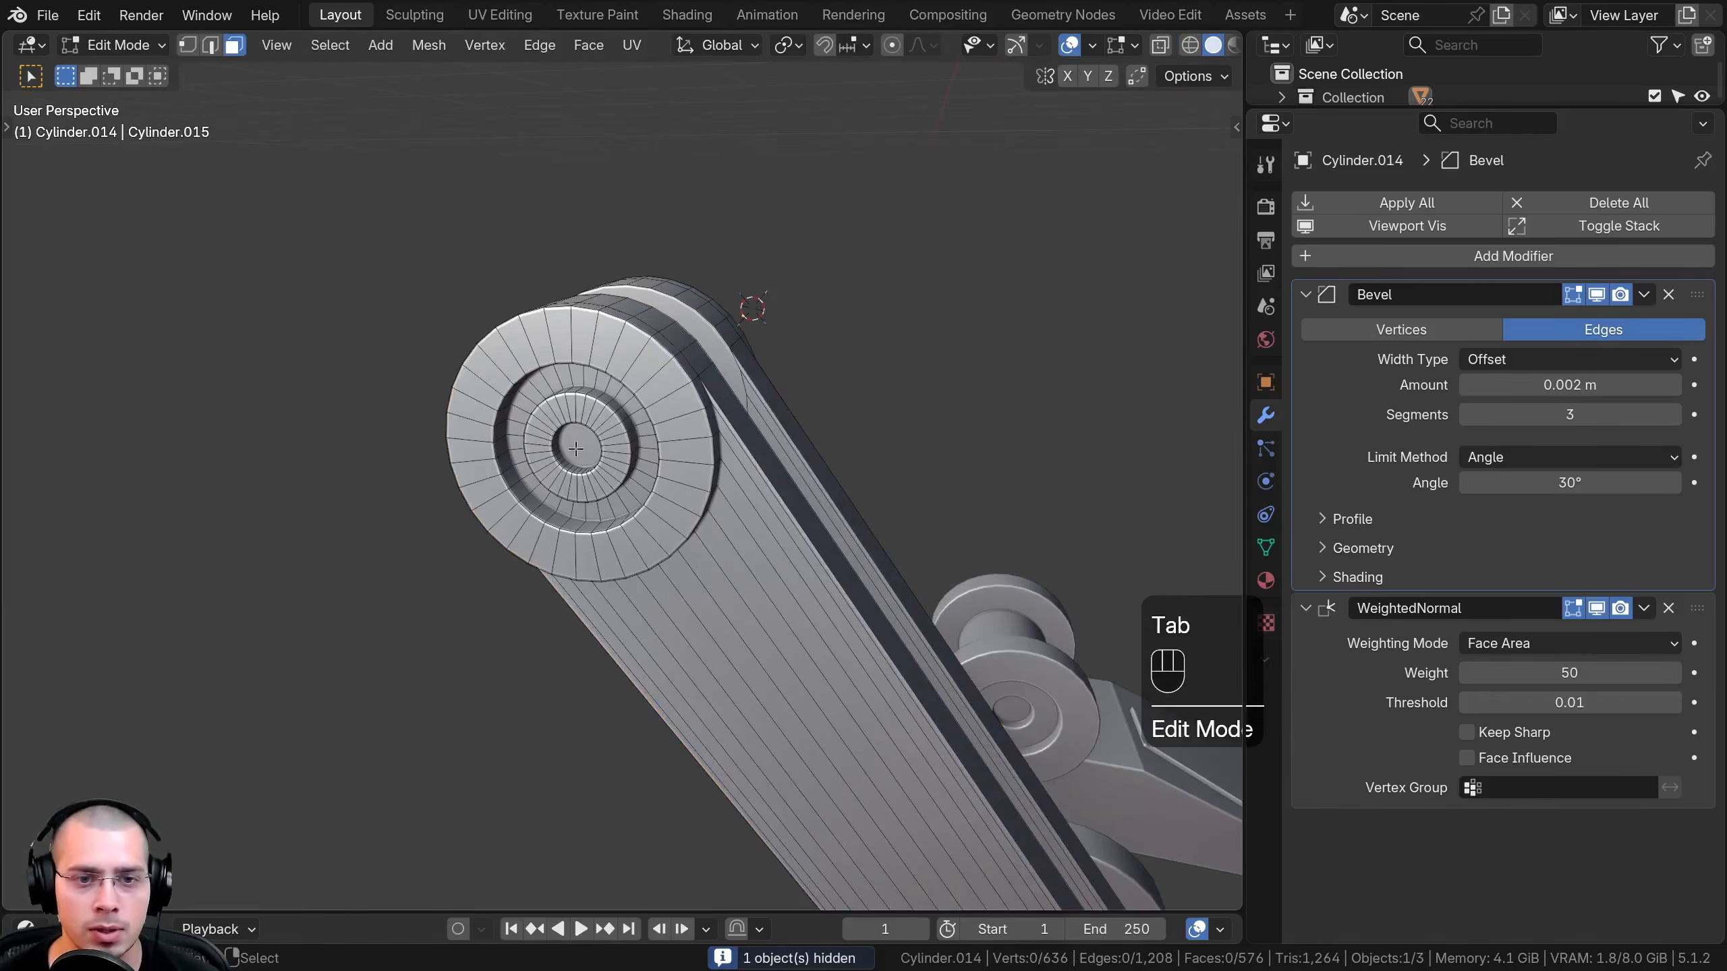
click(576, 449)
key(shift+s)
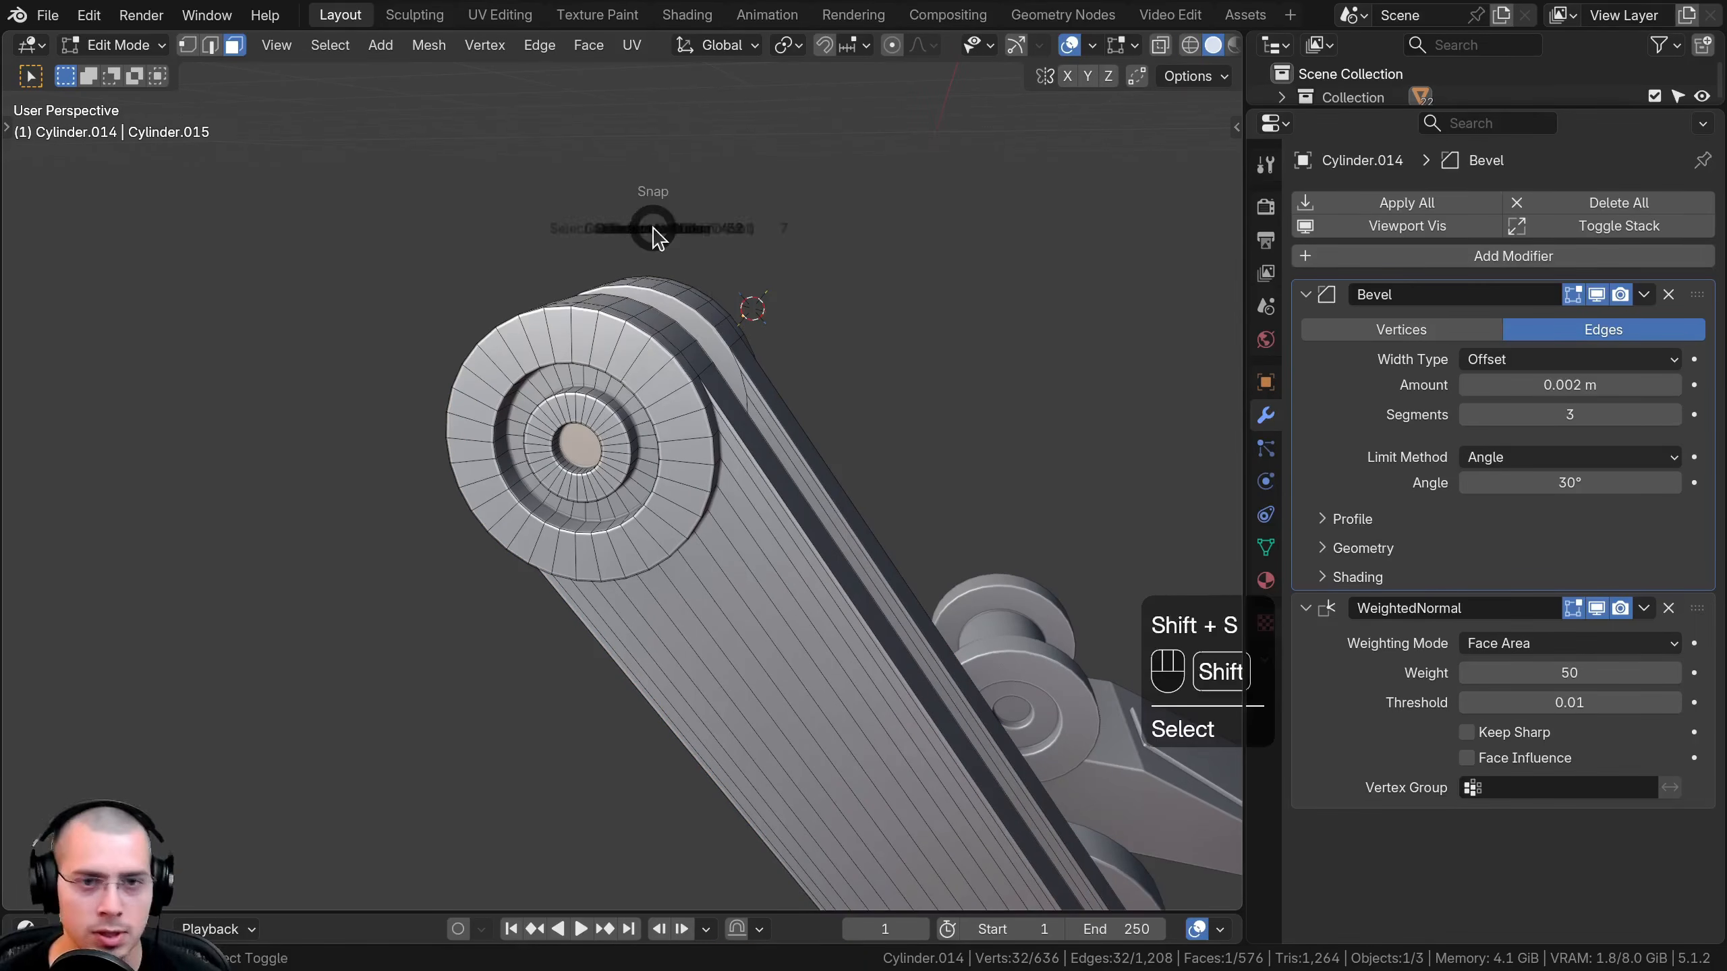
click(668, 376)
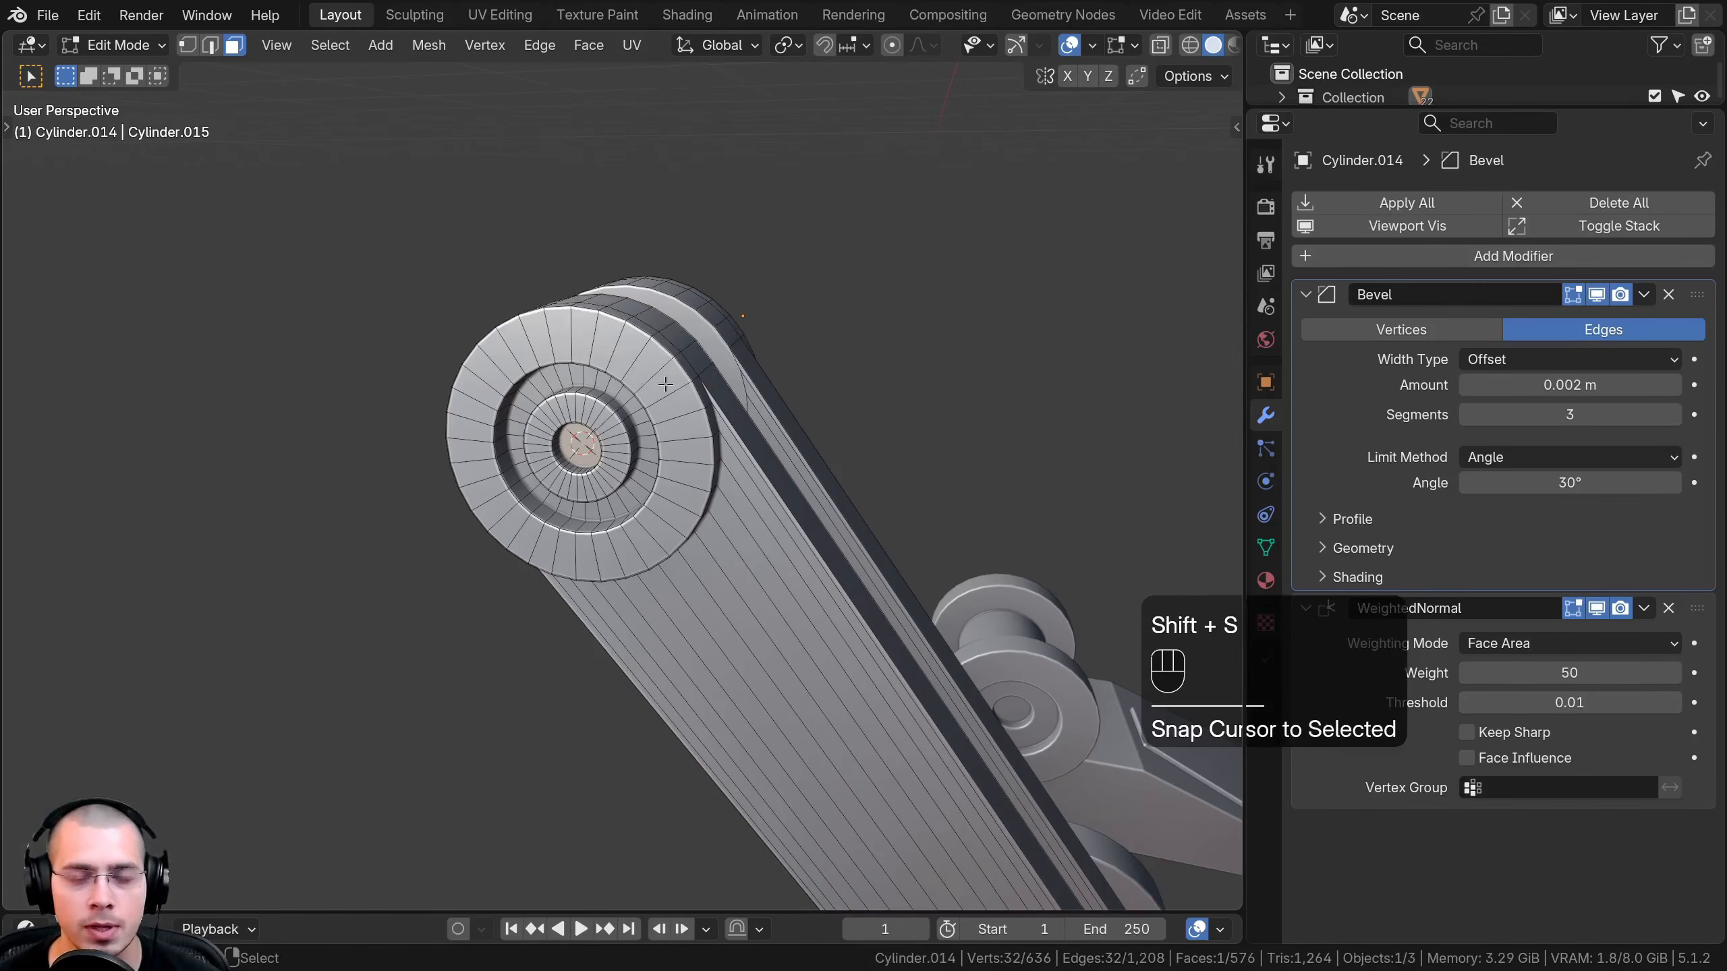
Set the right lower leg's origin to the 3D cursor and test its rotation about the global X axis
key(Tab)
key(q)
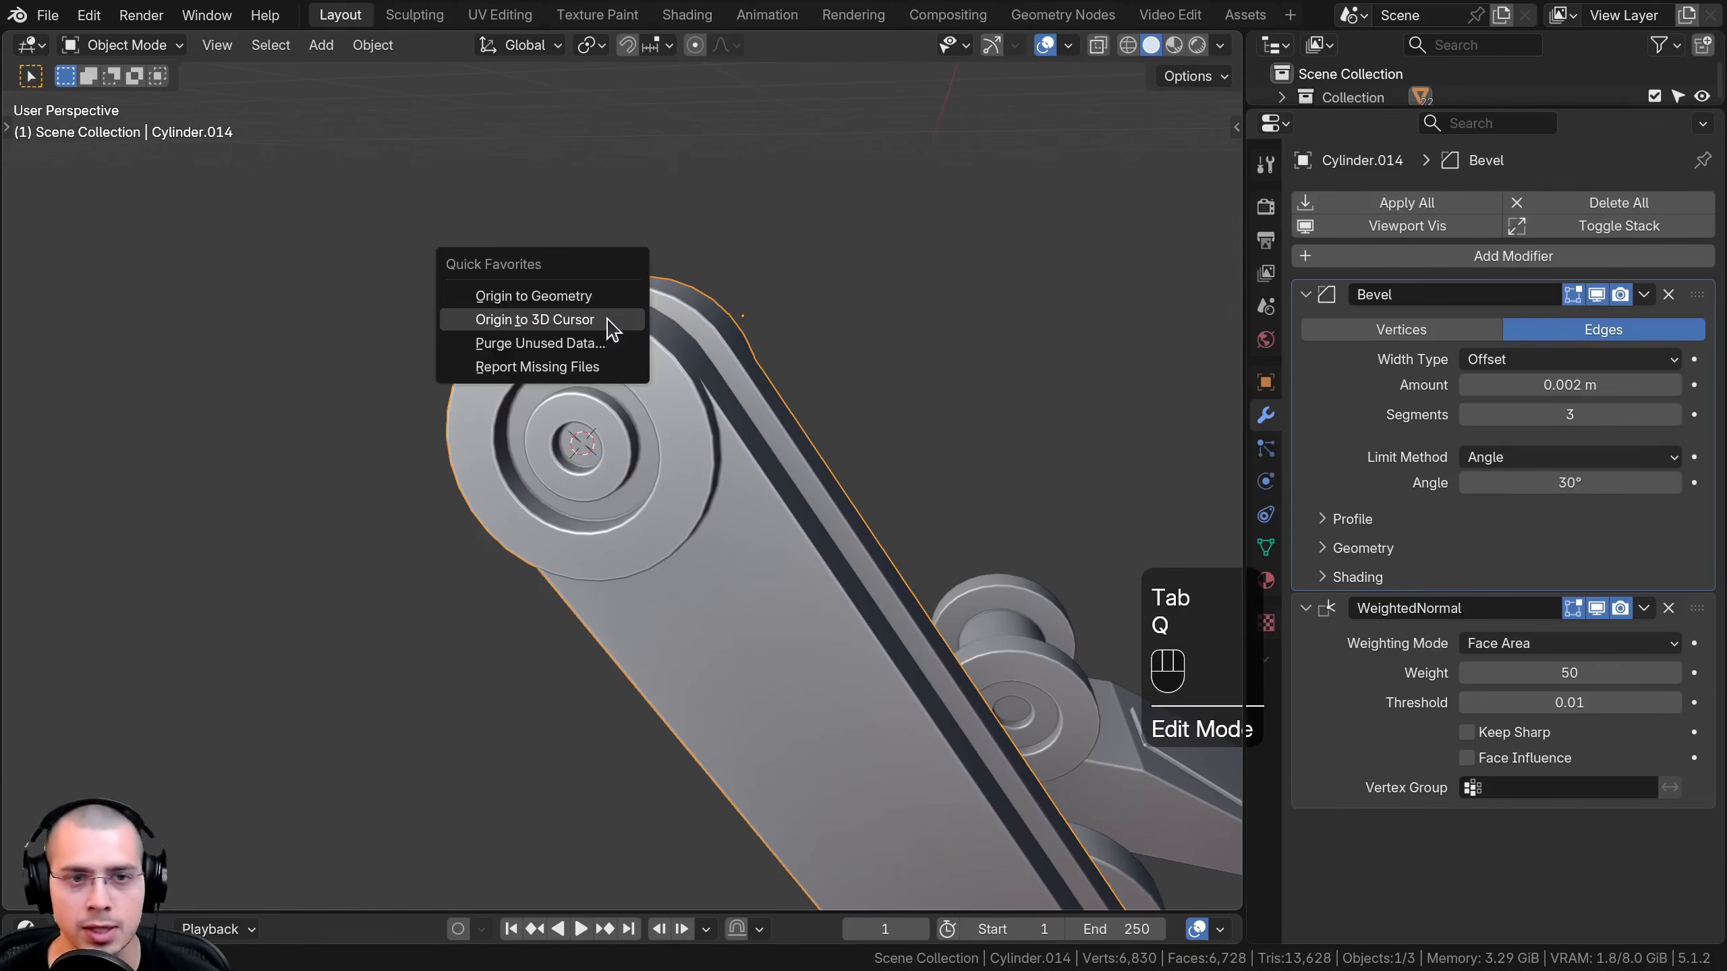
click(534, 320)
scroll(1029, 405, down, 3)
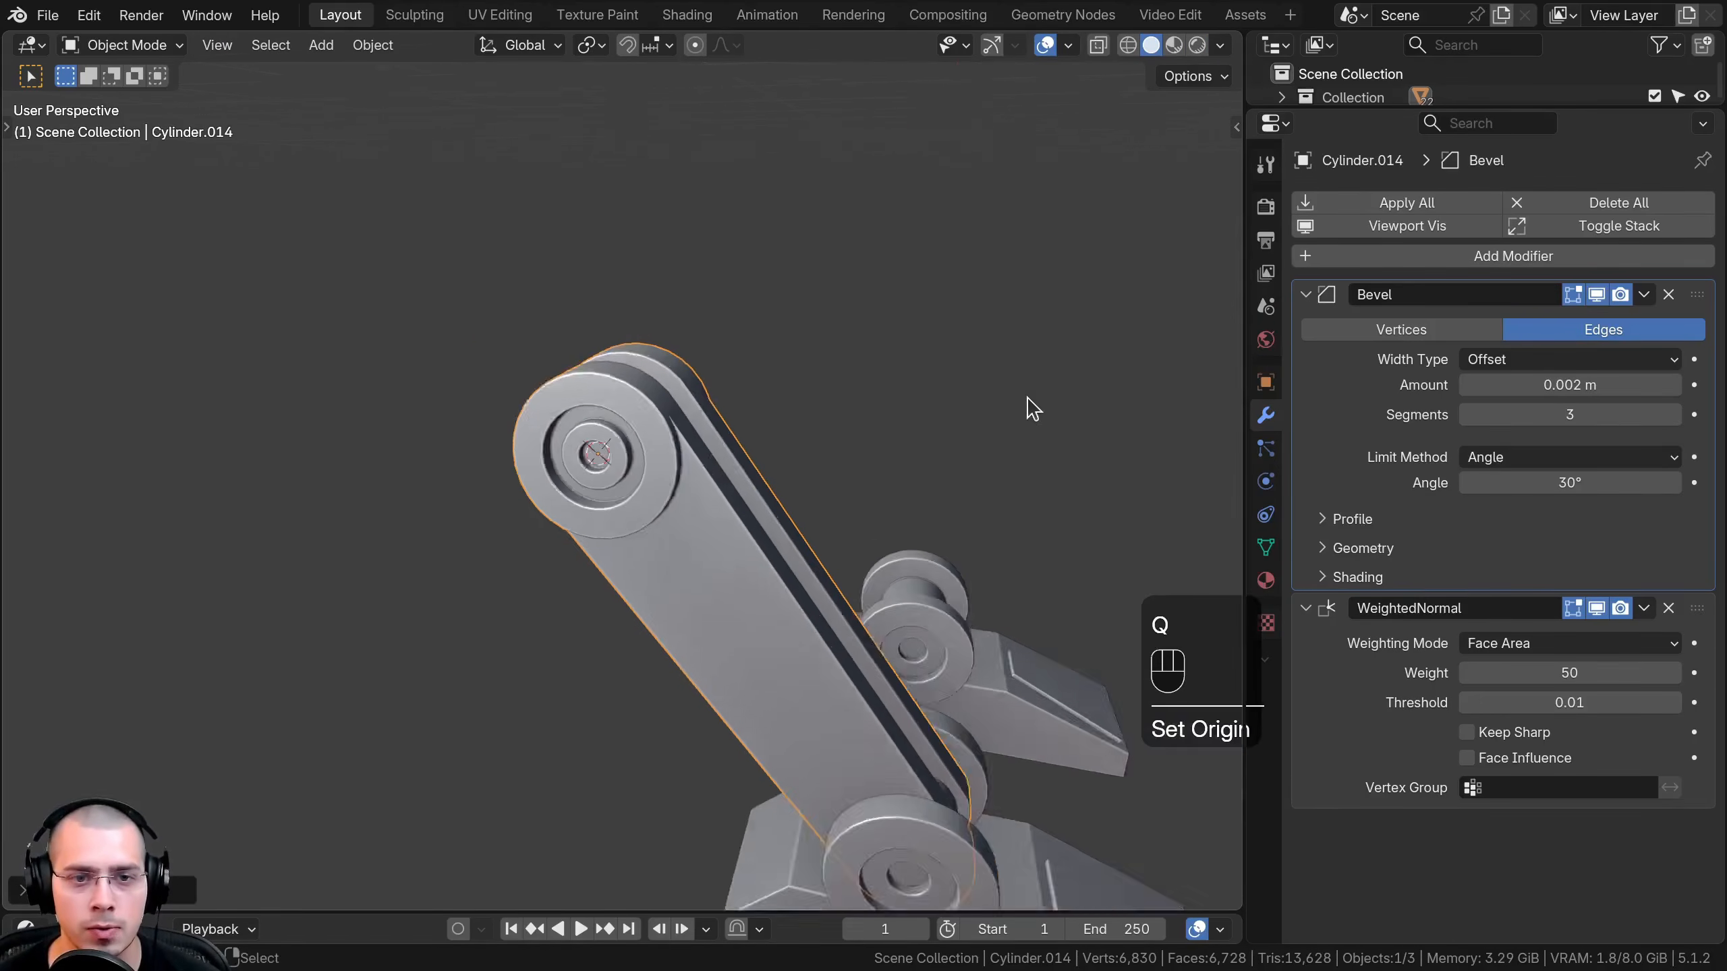
key(r)
key(x)
click(686, 629)
Hide the right lower leg and snap the 3D cursor to the center face of the right foot's ankle pivot
shift+middle_drag(685, 630, 570, 521)
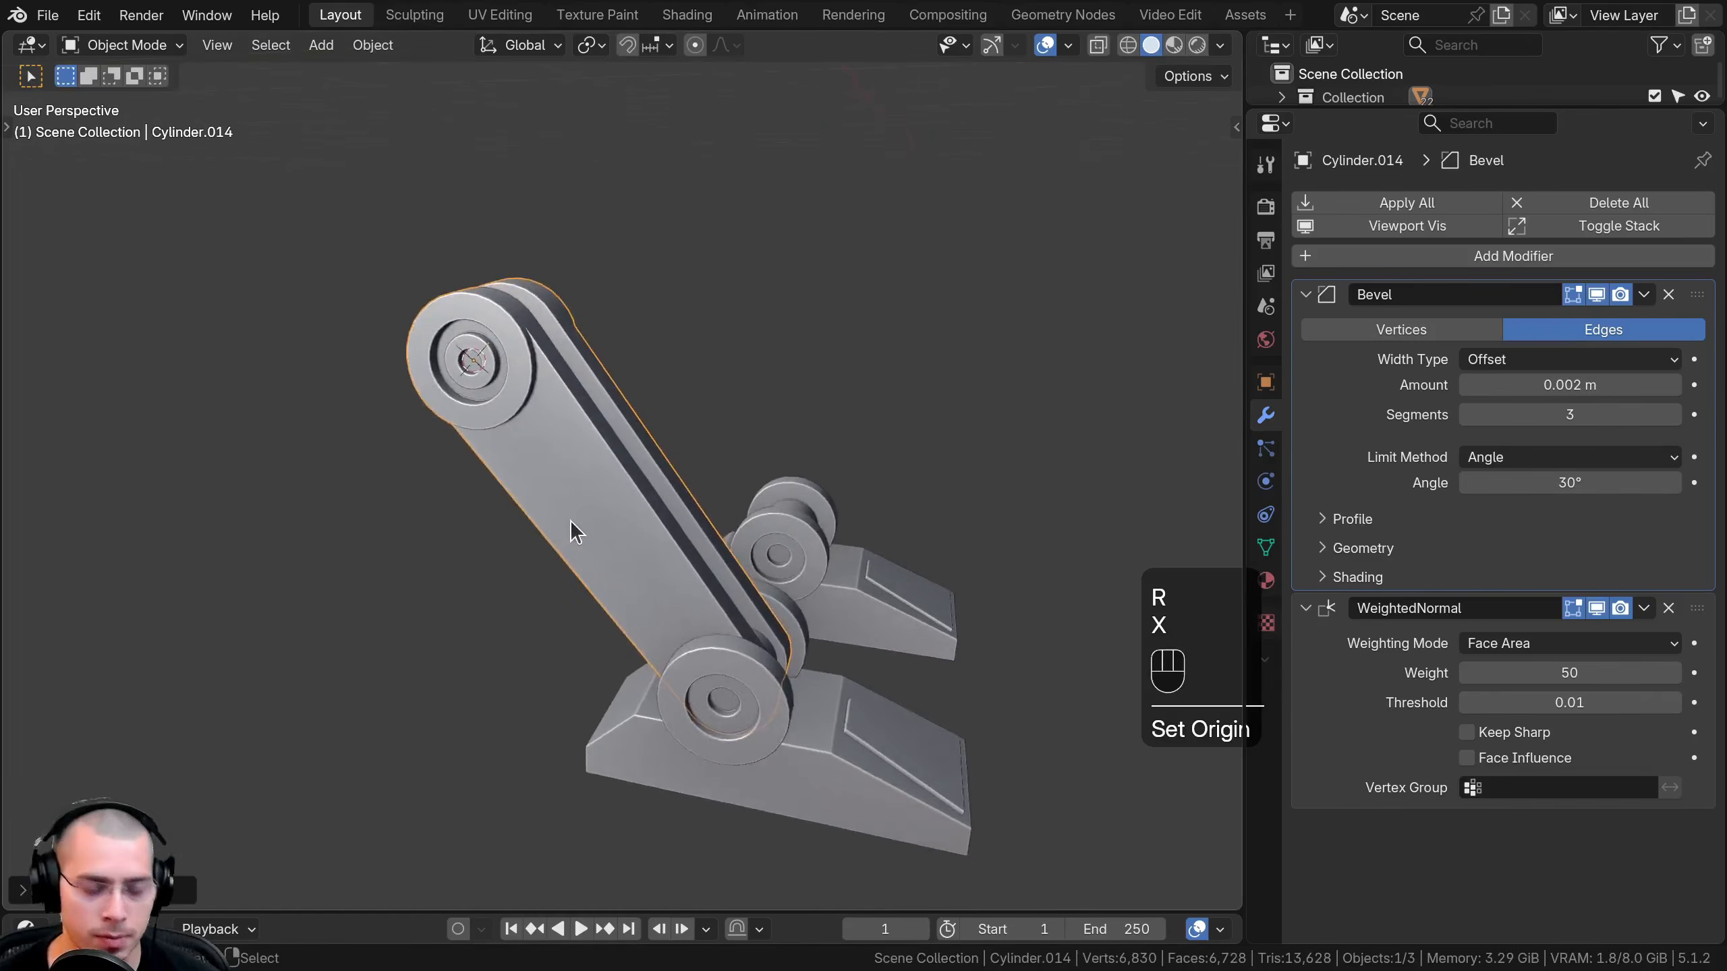
scroll(570, 520, down, 1)
key(h)
shift+middle_drag(699, 562, 653, 426)
click(583, 480)
scroll(542, 508, up, 4)
middle_drag(544, 513, 554, 481)
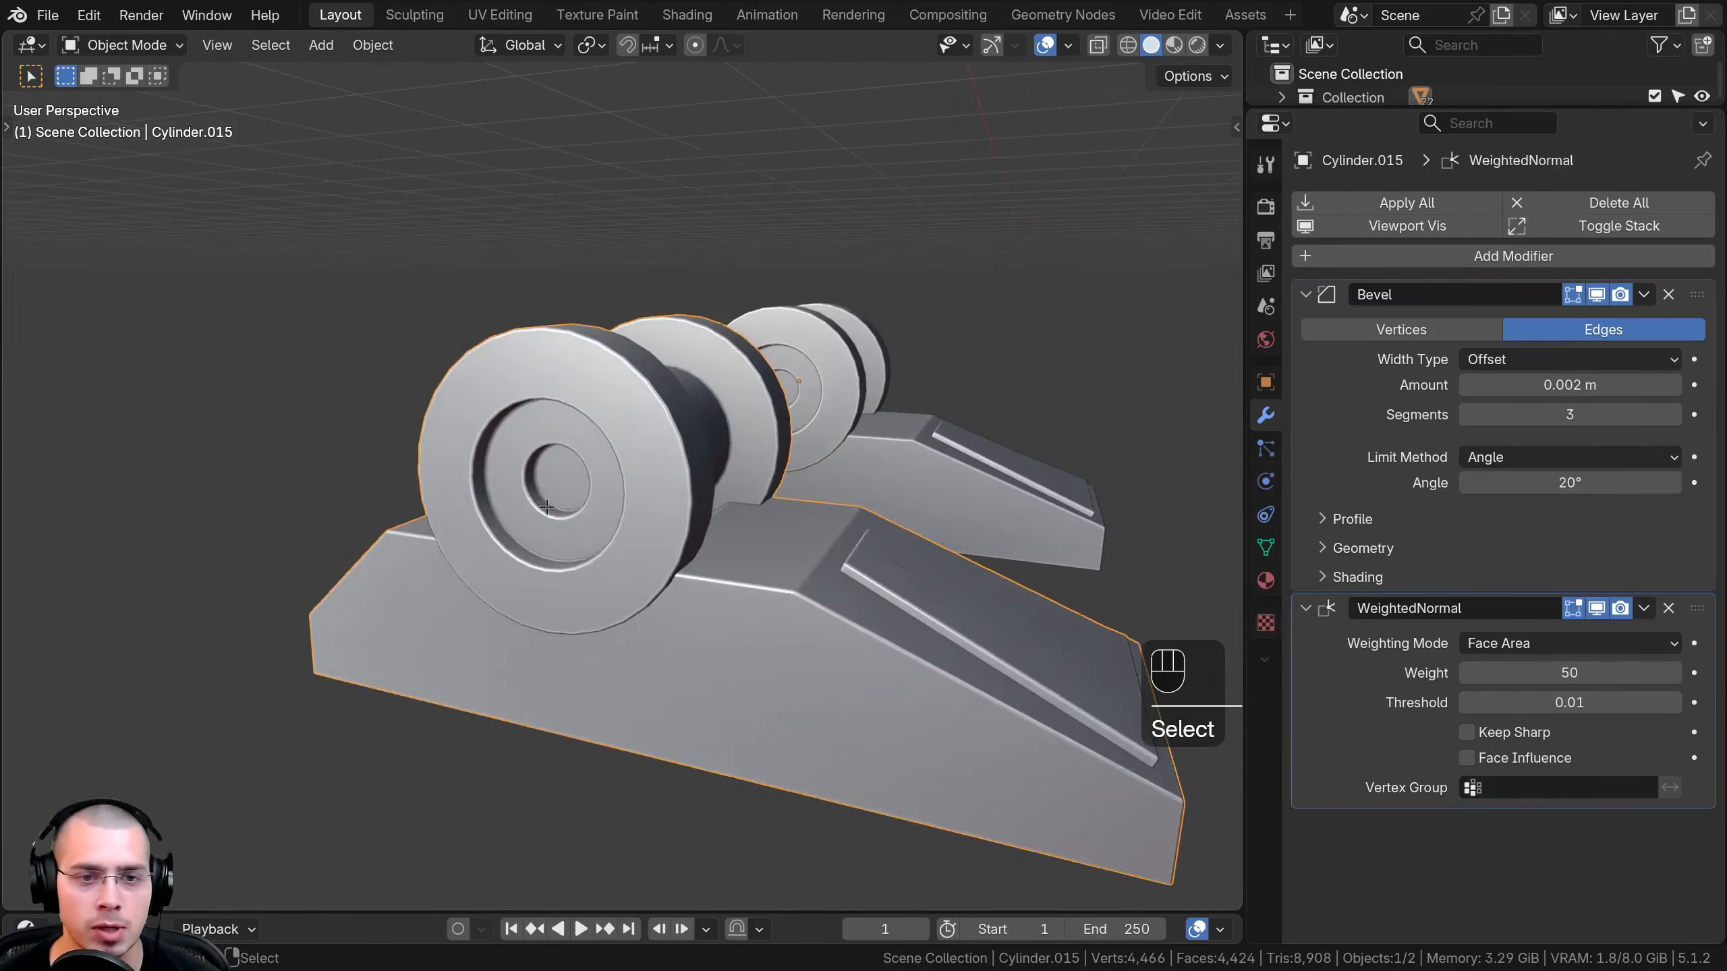
key(Tab)
click(553, 478)
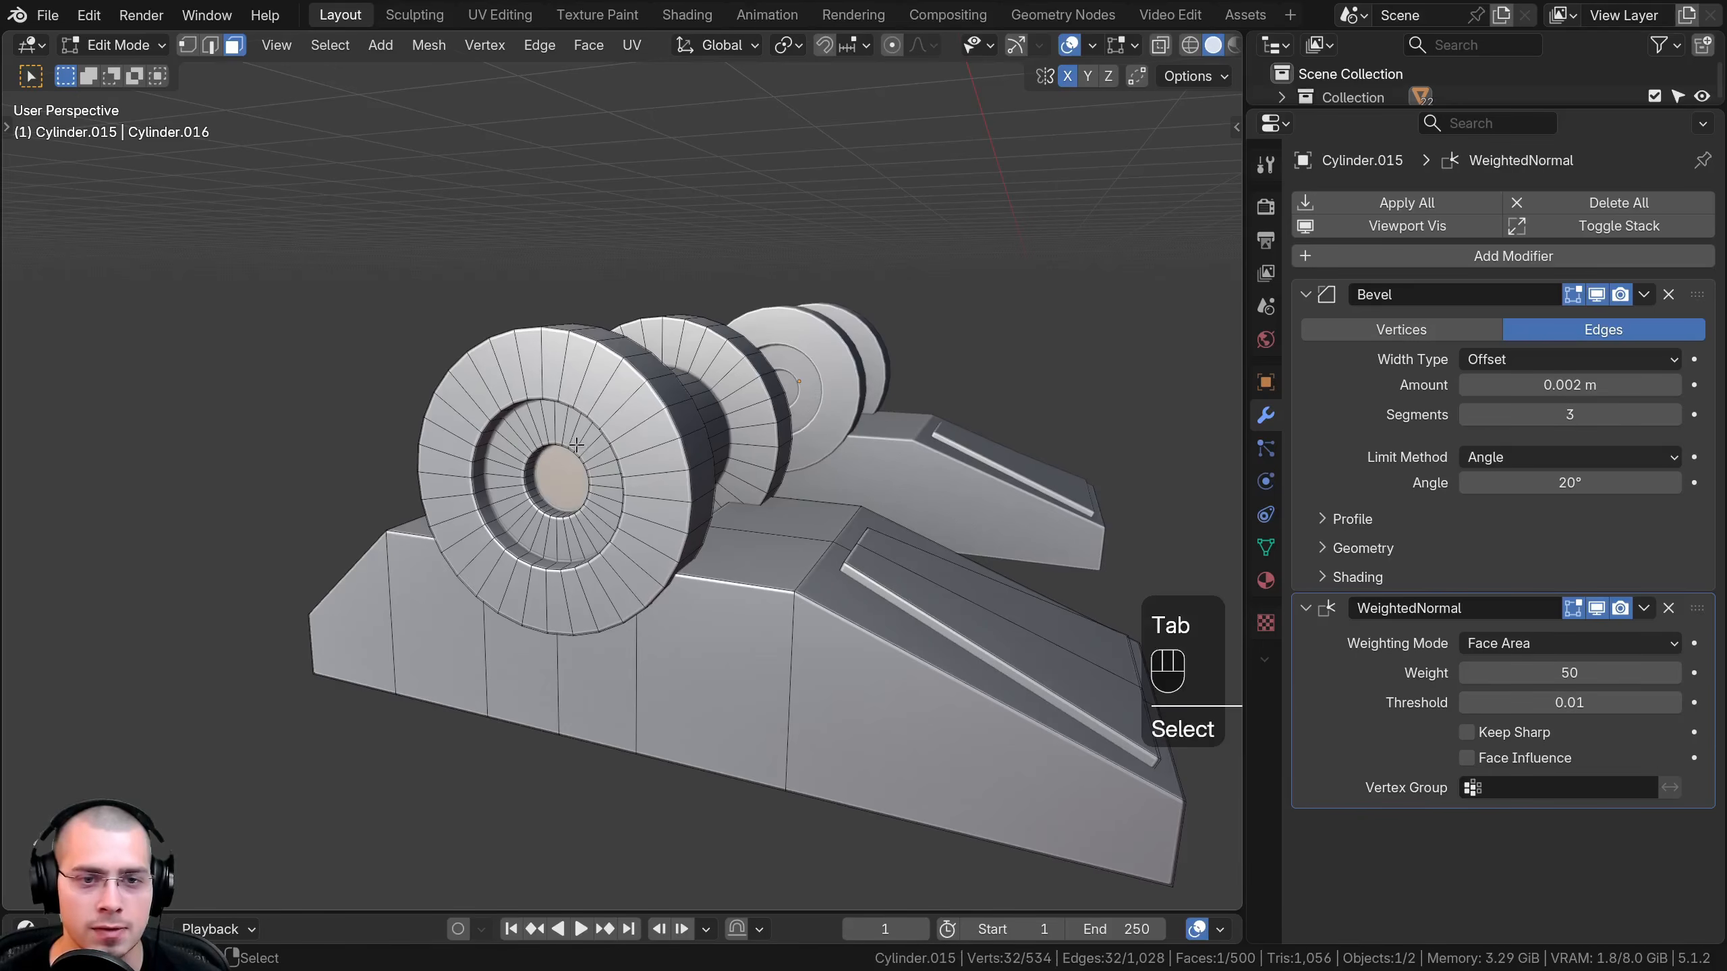
key(shift+s)
click(583, 421)
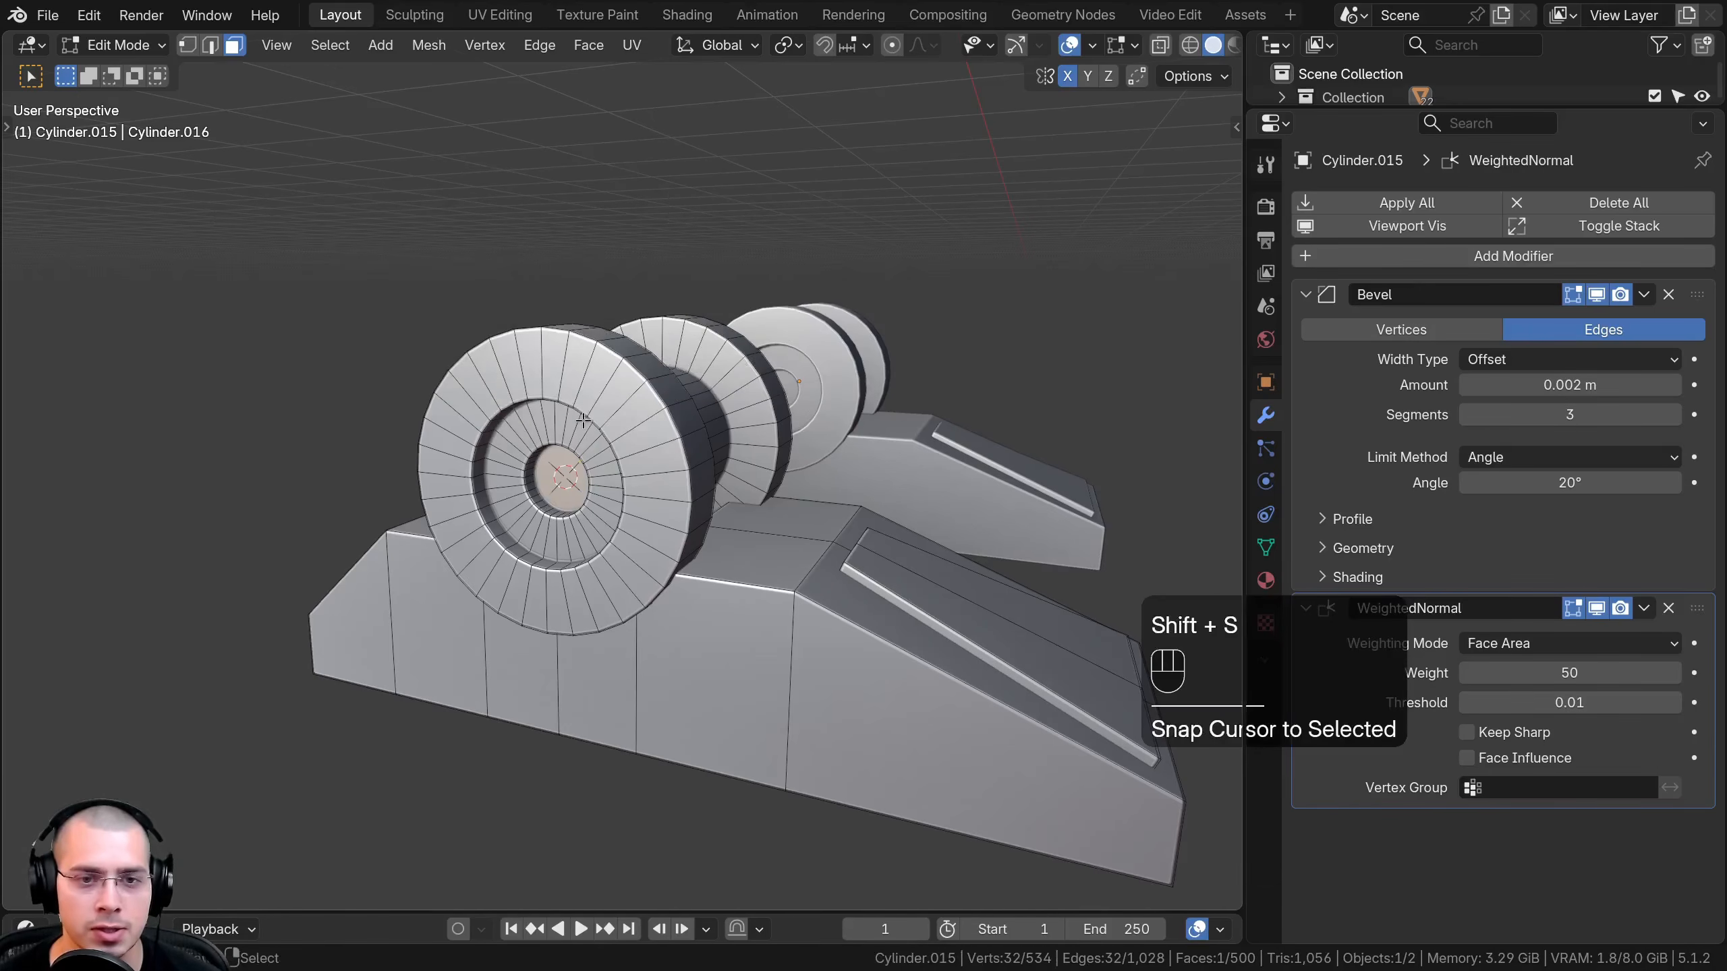
Set the right foot's origin to the 3D cursor and test its rotation about the global X axis
key(Tab)
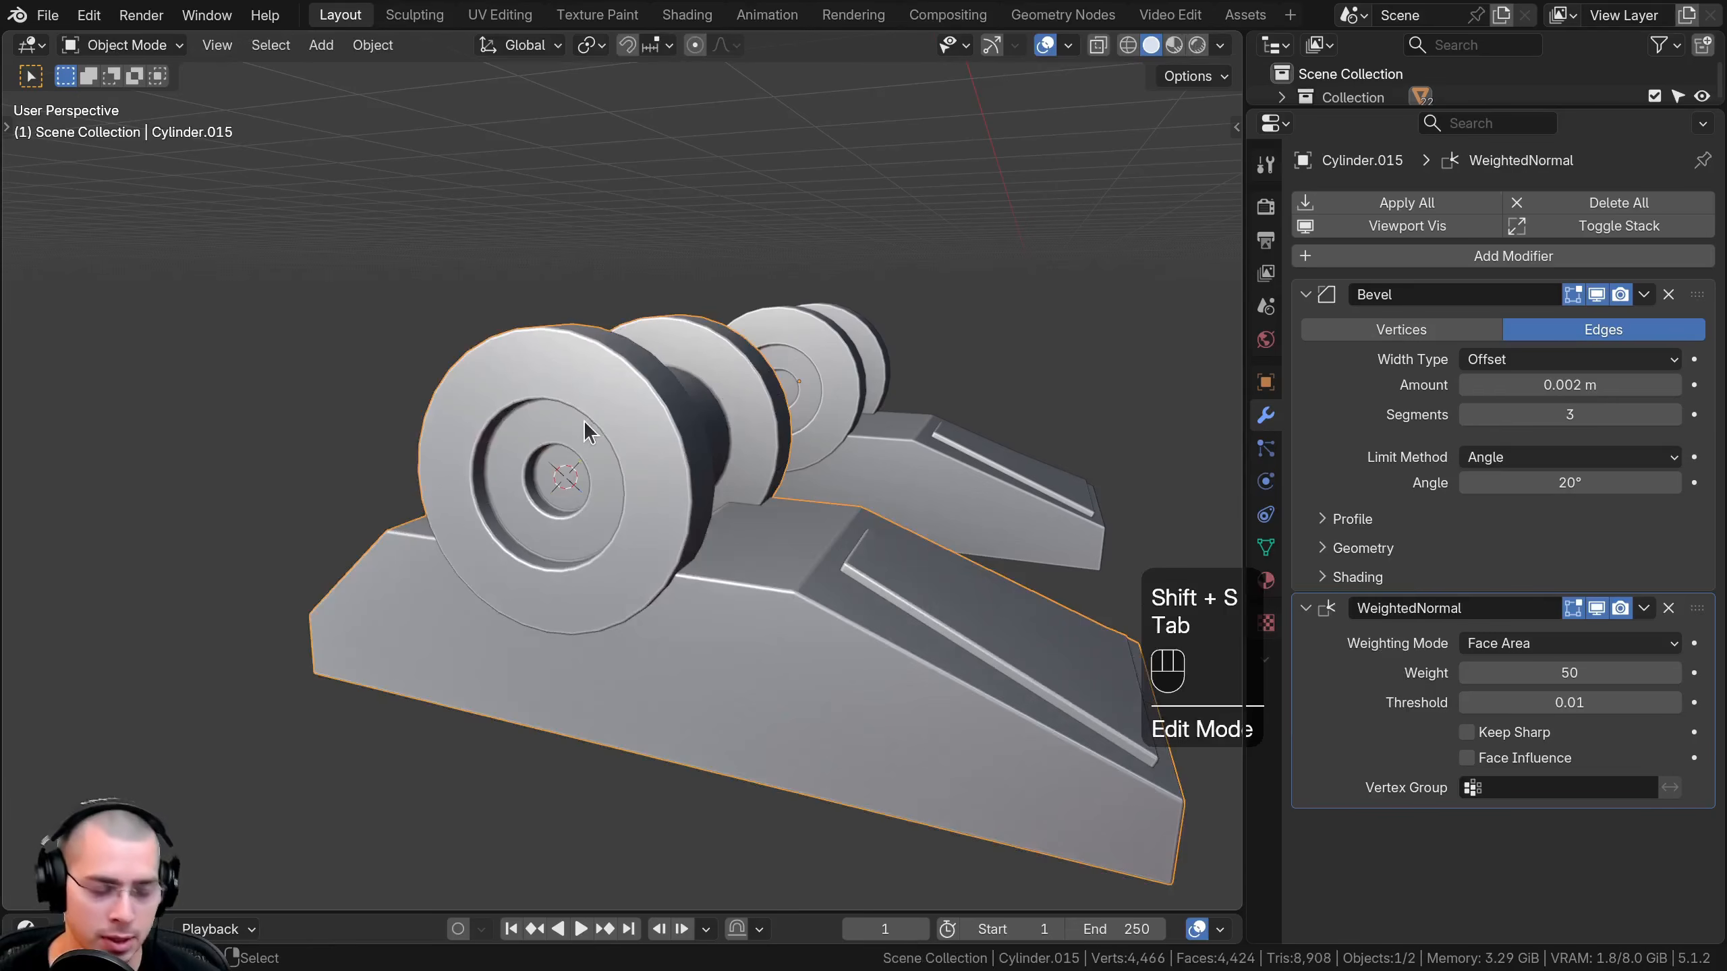
key(q)
click(559, 365)
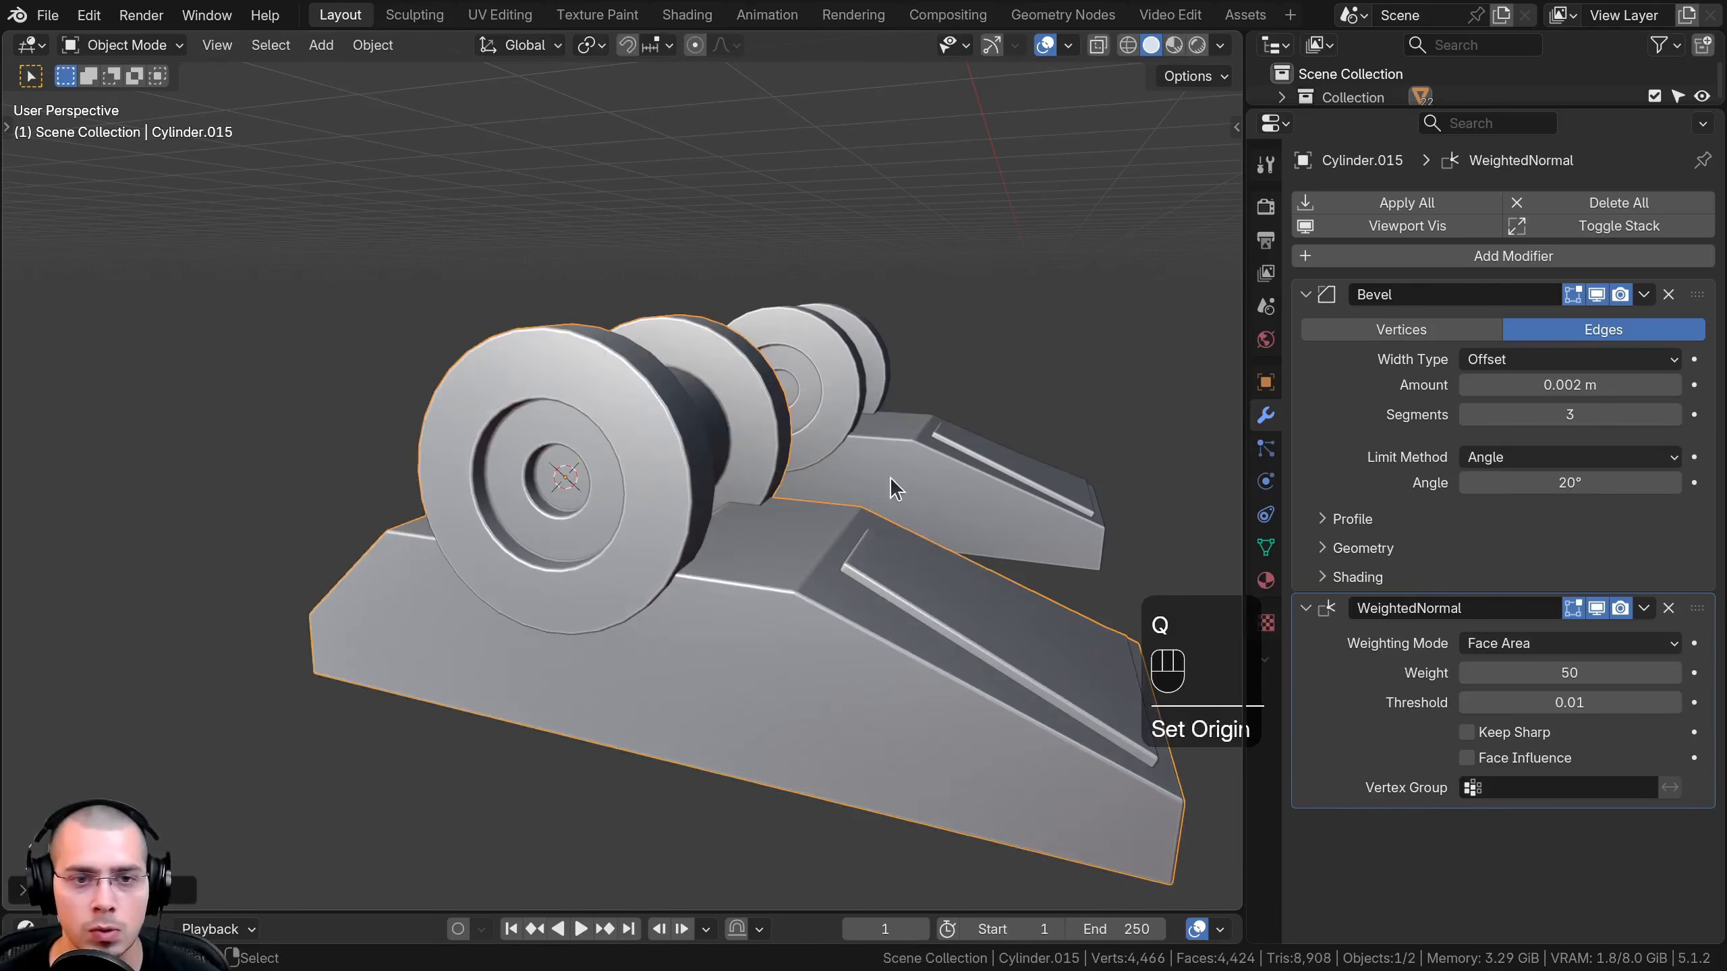
key(r)
key(x)
key(Escape)
key(x)
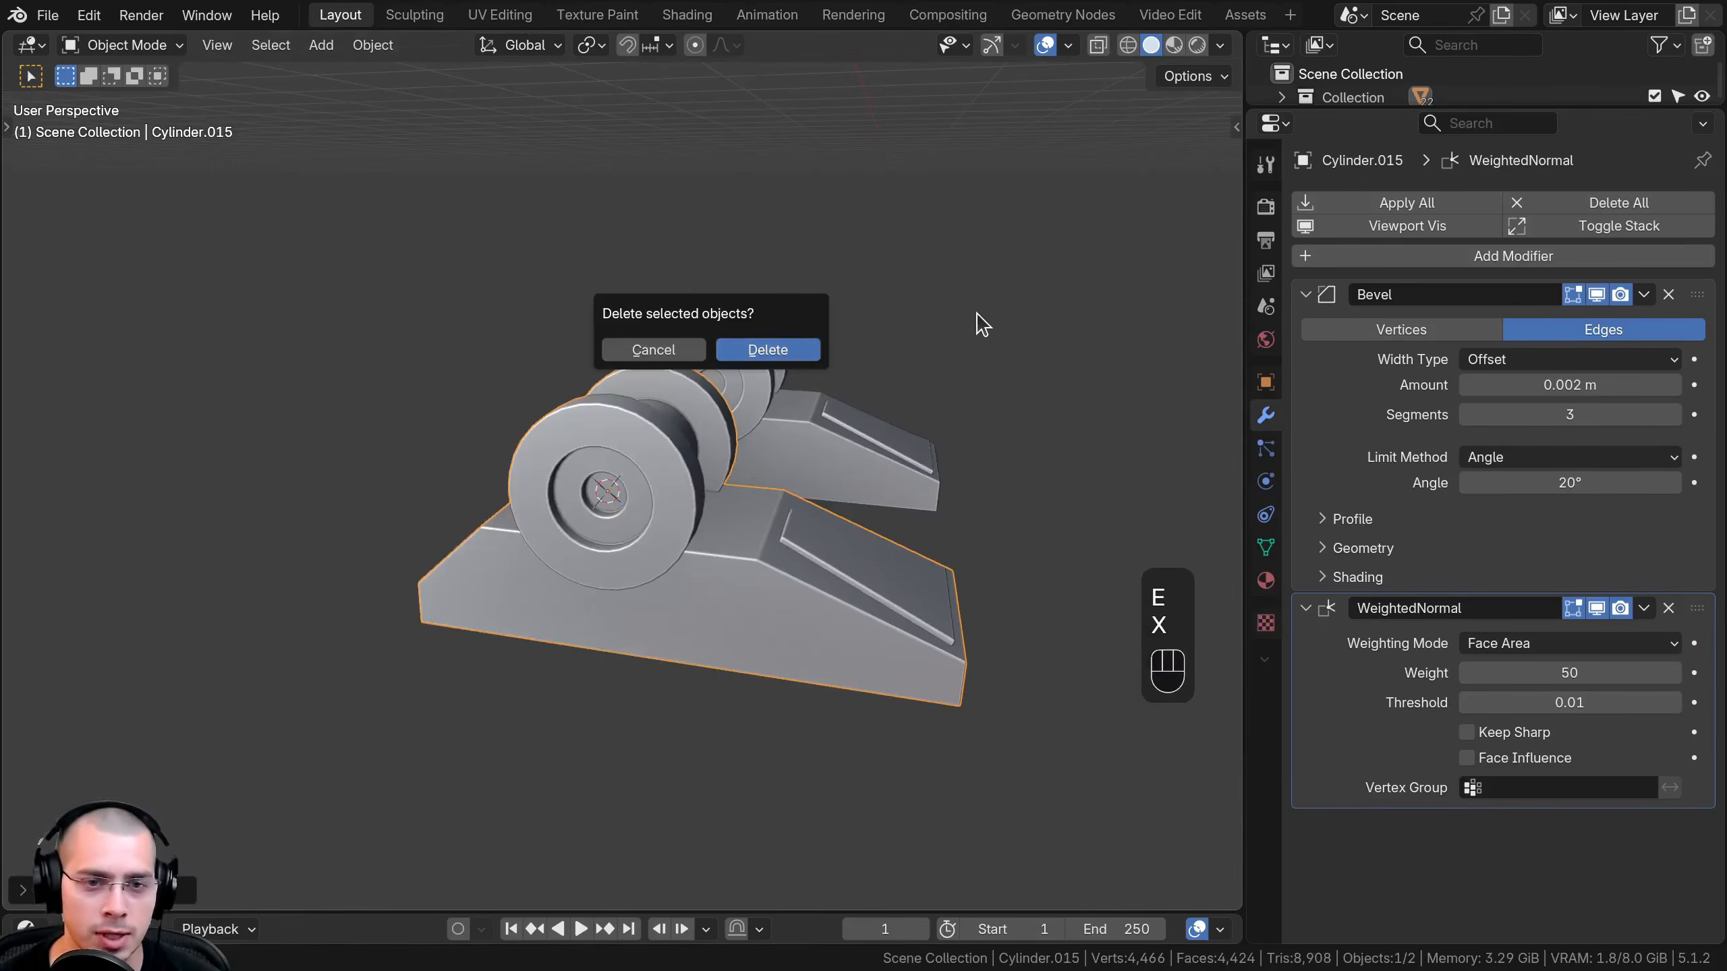
key(r)
key(x)
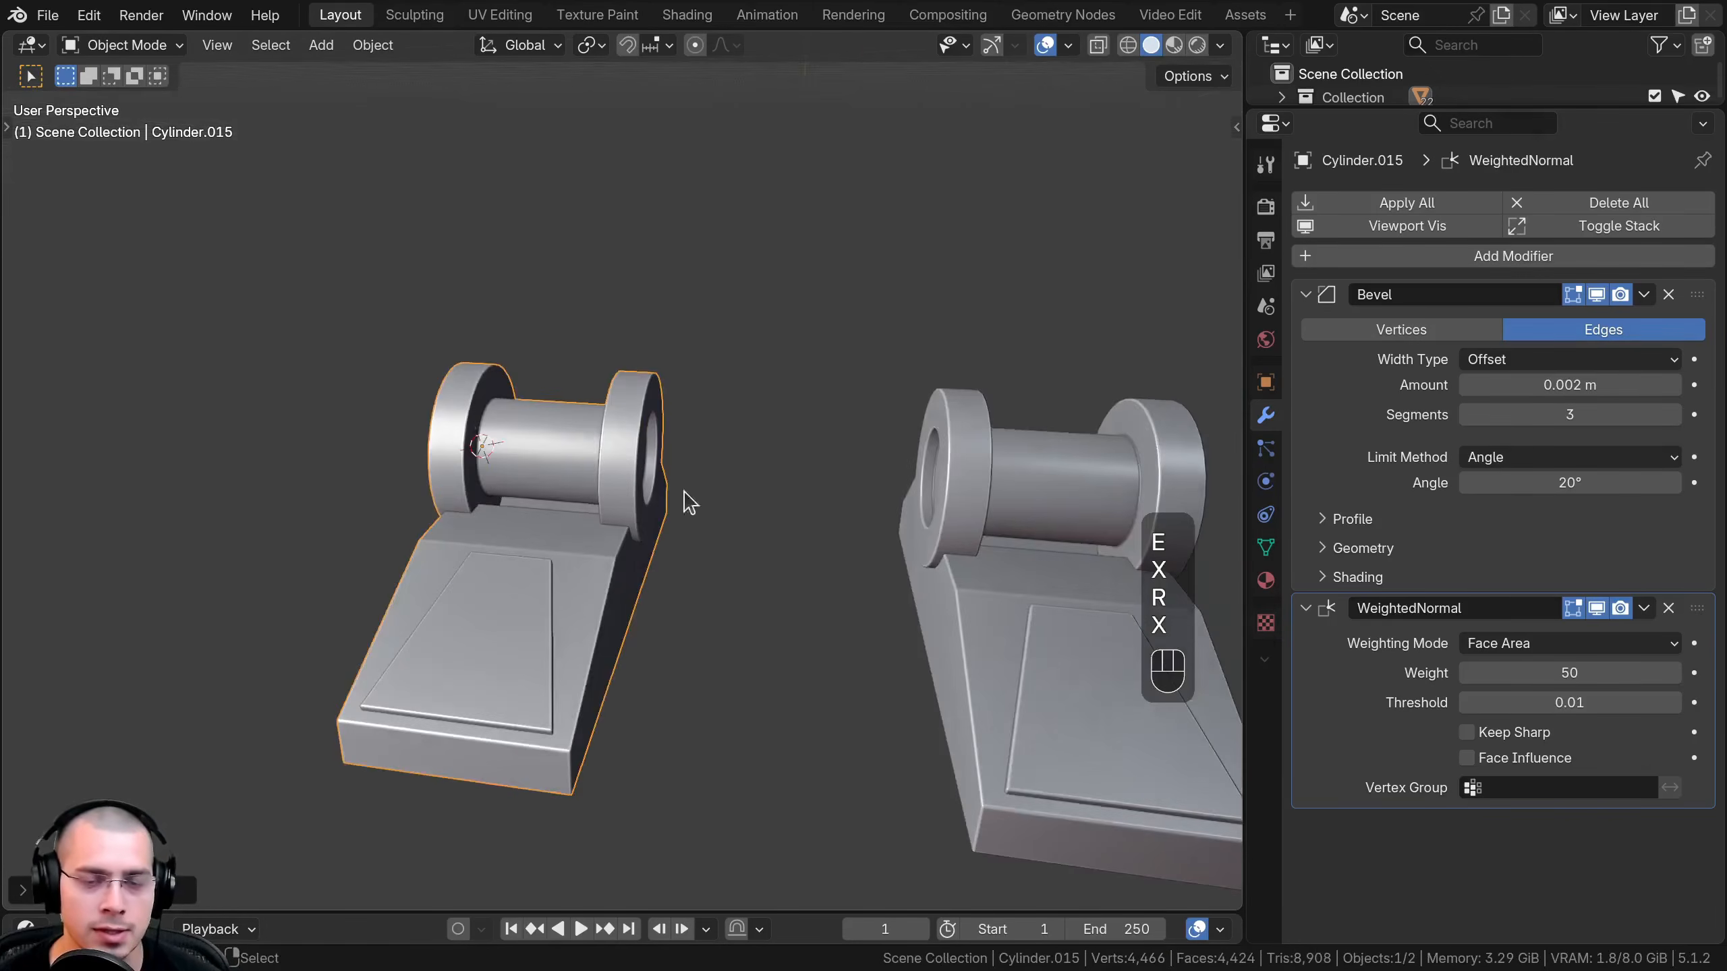
Snap the 3D cursor to the center face of the left foot's ankle pivot
middle_drag(687, 491, 507, 442)
shift+click(551, 483)
key(Tab)
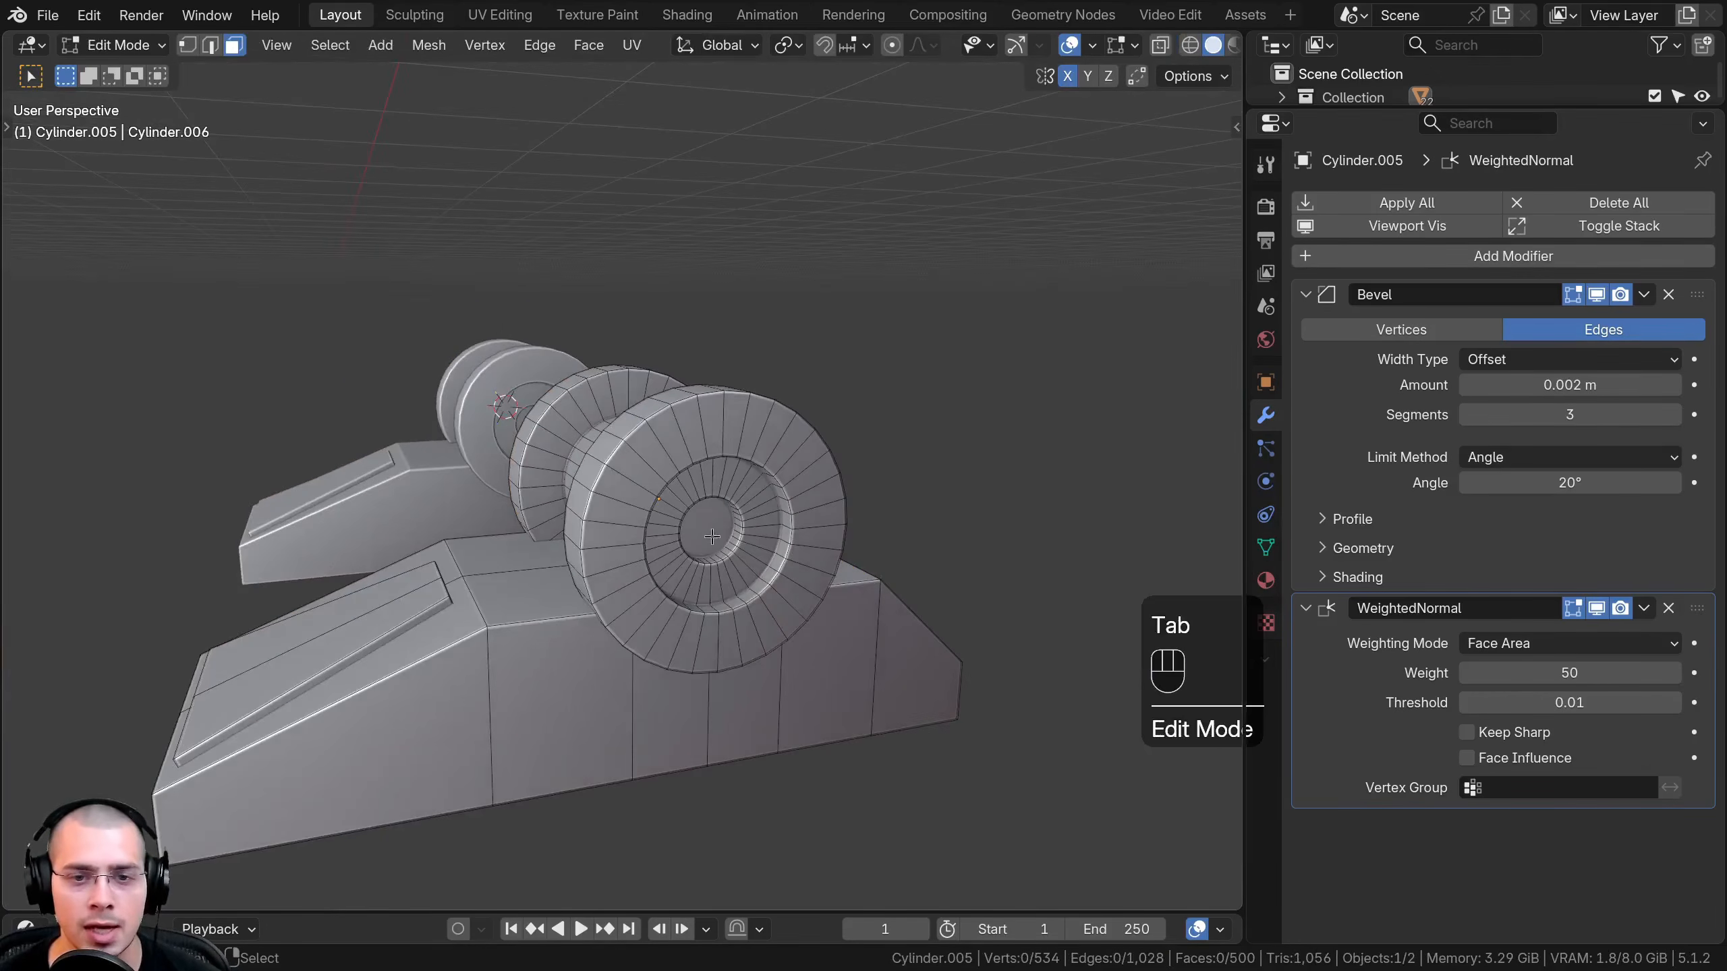
click(718, 540)
shift+middle_drag(747, 388, 690, 305)
key(shift+s)
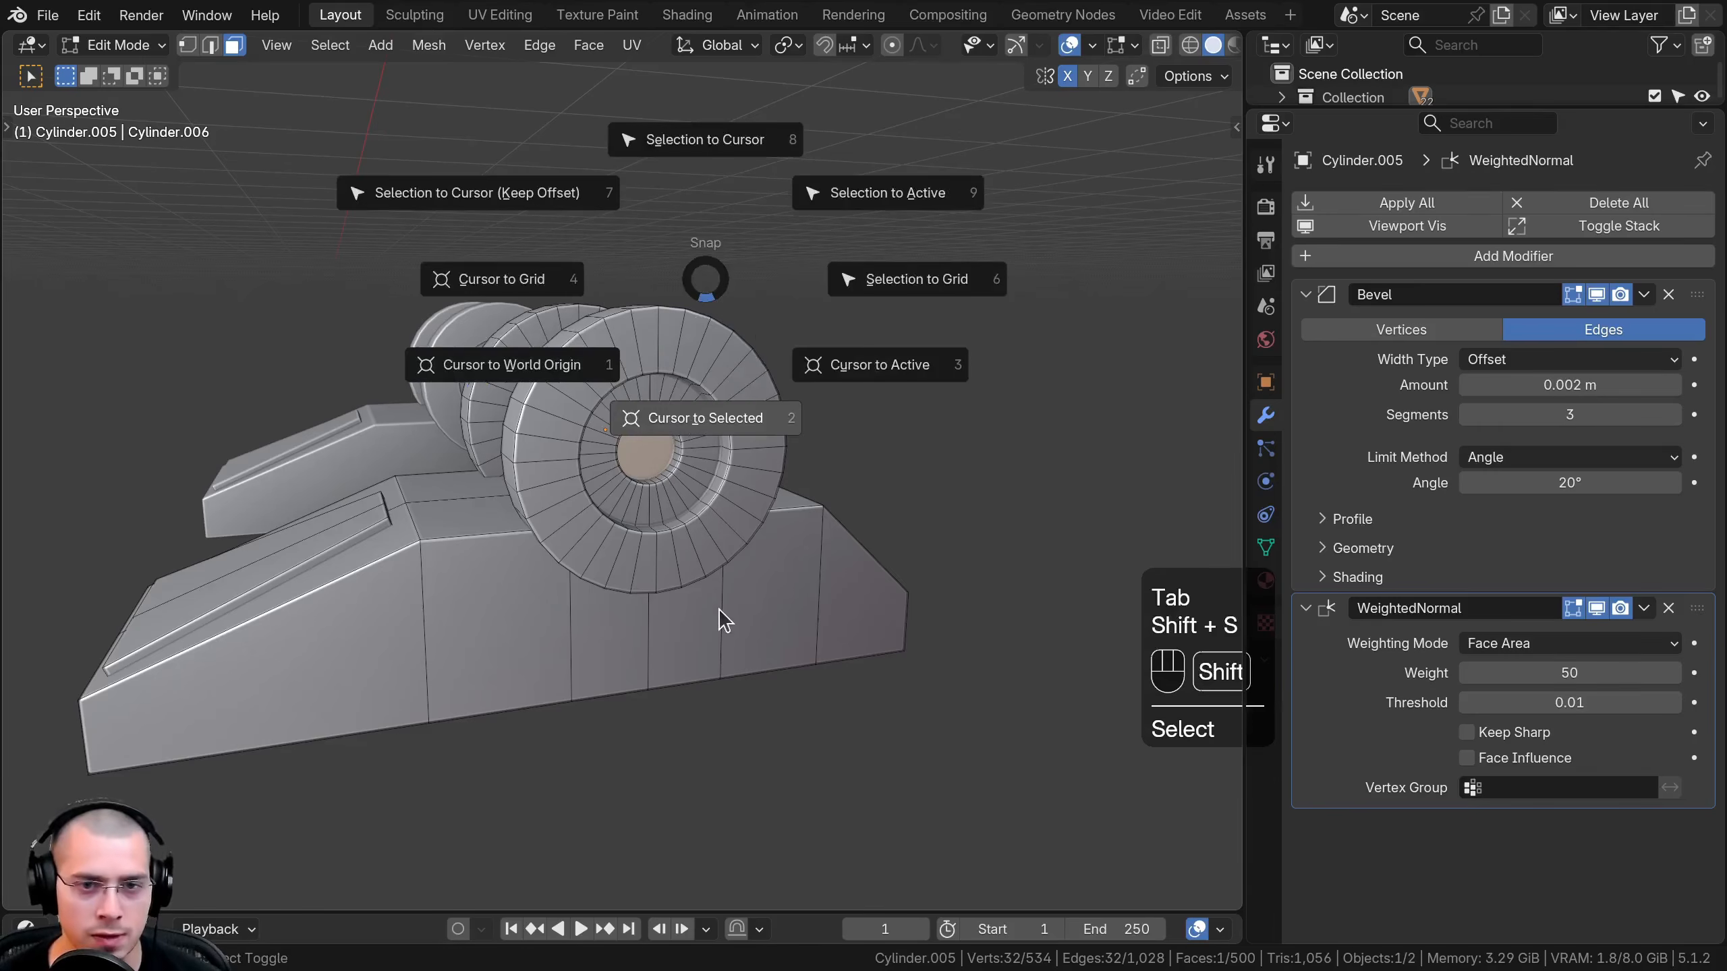
click(718, 609)
key(Tab)
Set the left foot's origin to the 3D cursor and test its rotation
middle_drag(714, 577, 699, 558)
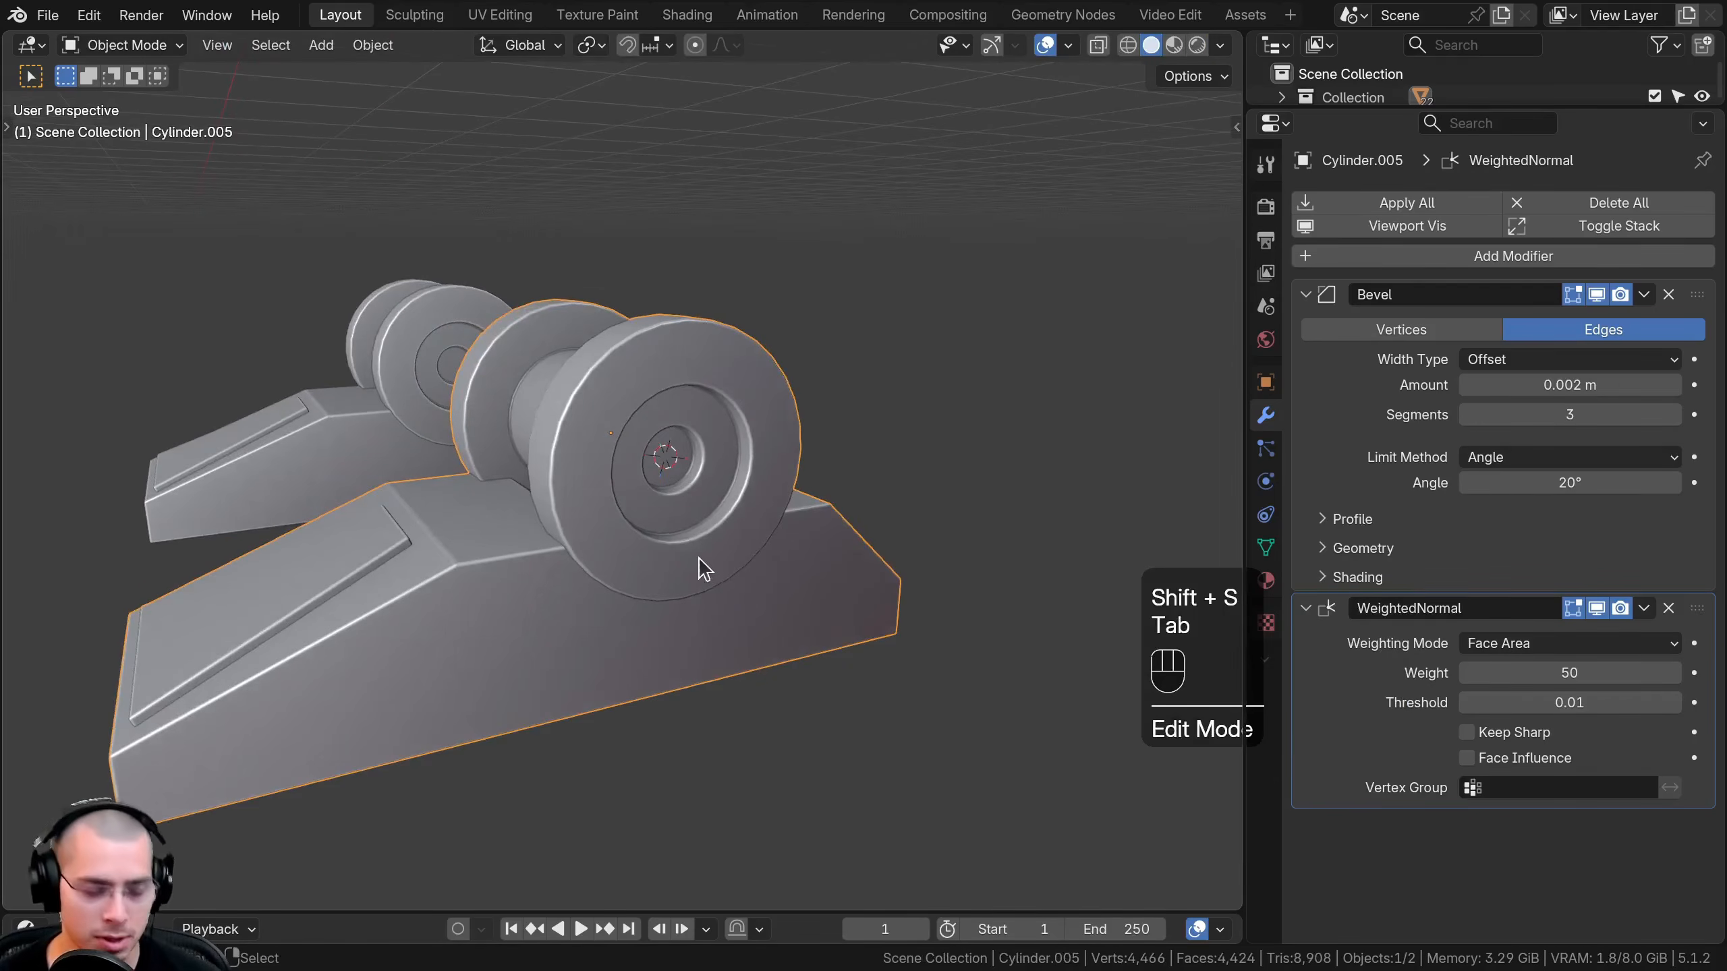
key(q)
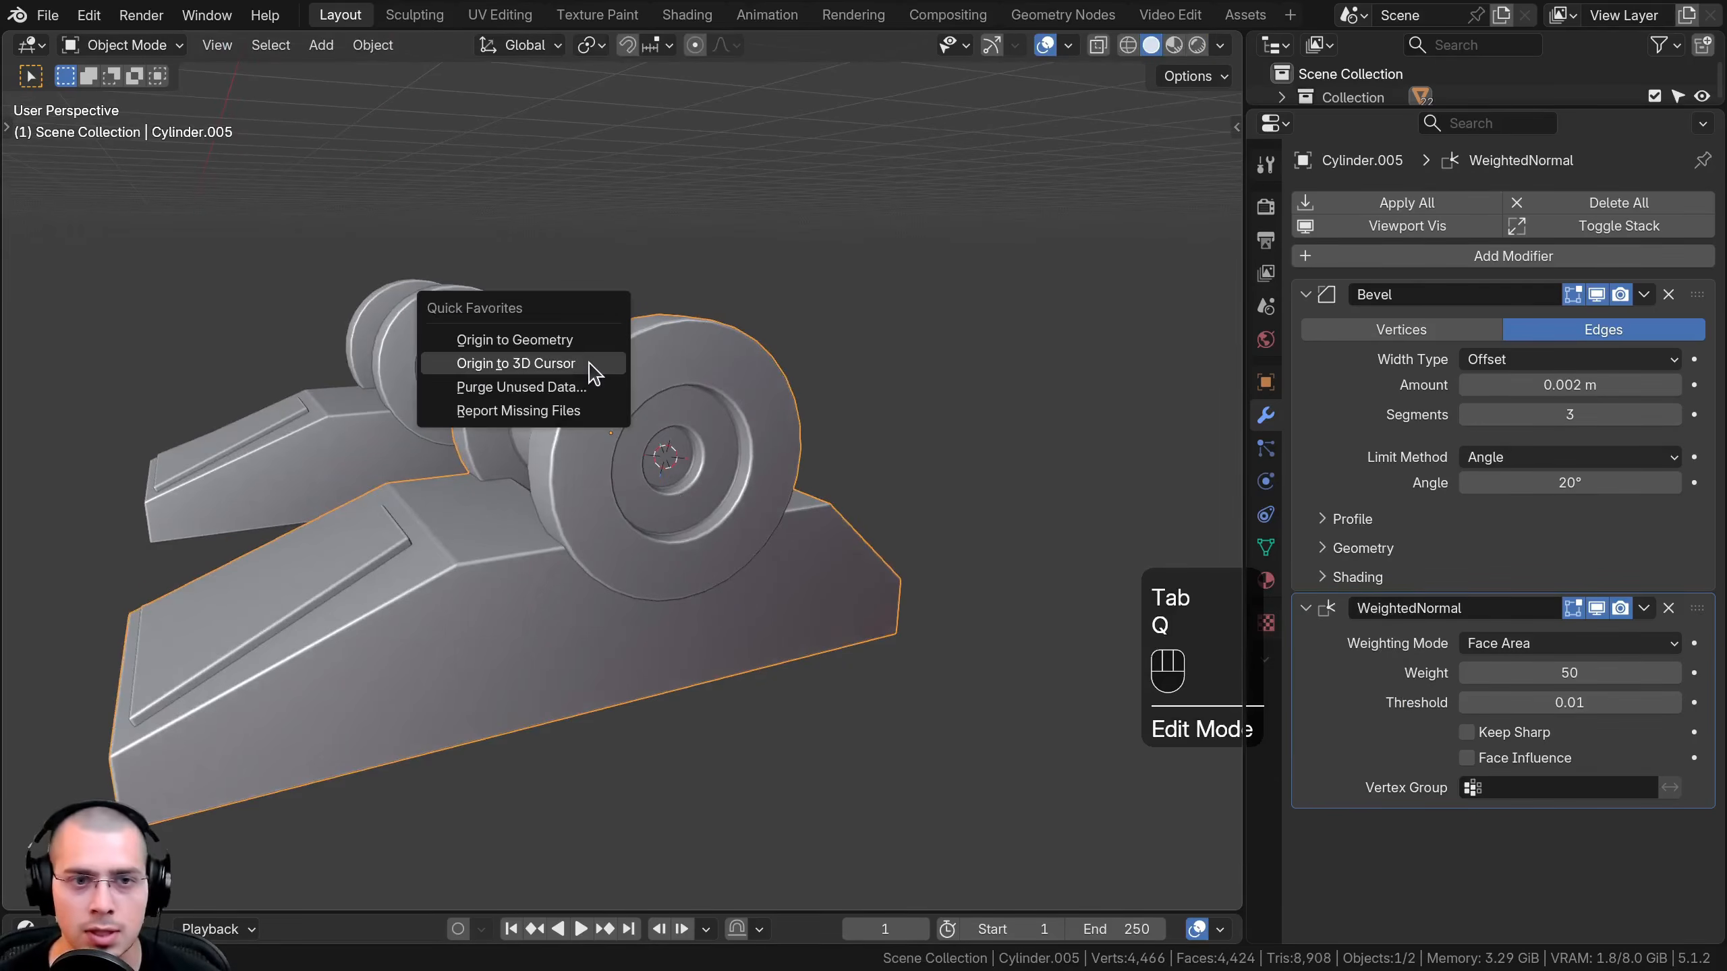
click(530, 374)
scroll(530, 374, down, 4)
key(r)
right_click(702, 325)
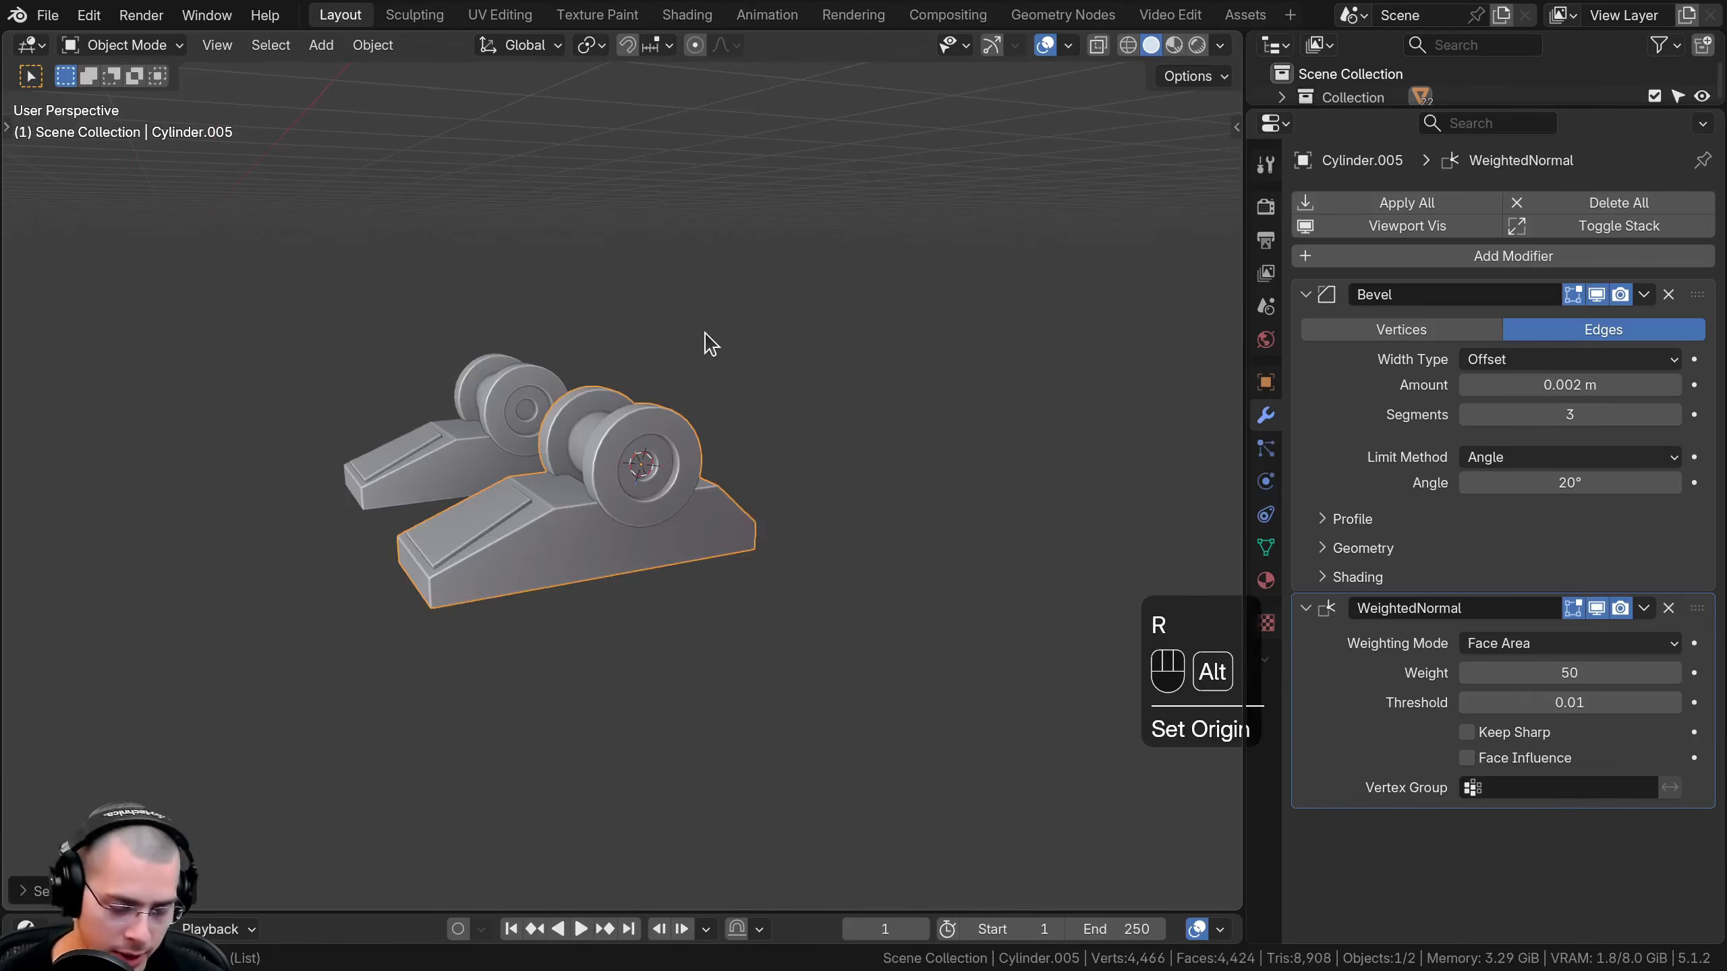
Unhide all of the helicopter robot's parts and deselect everything
key(alt+h)
scroll(710, 343, down, 6)
key(a)
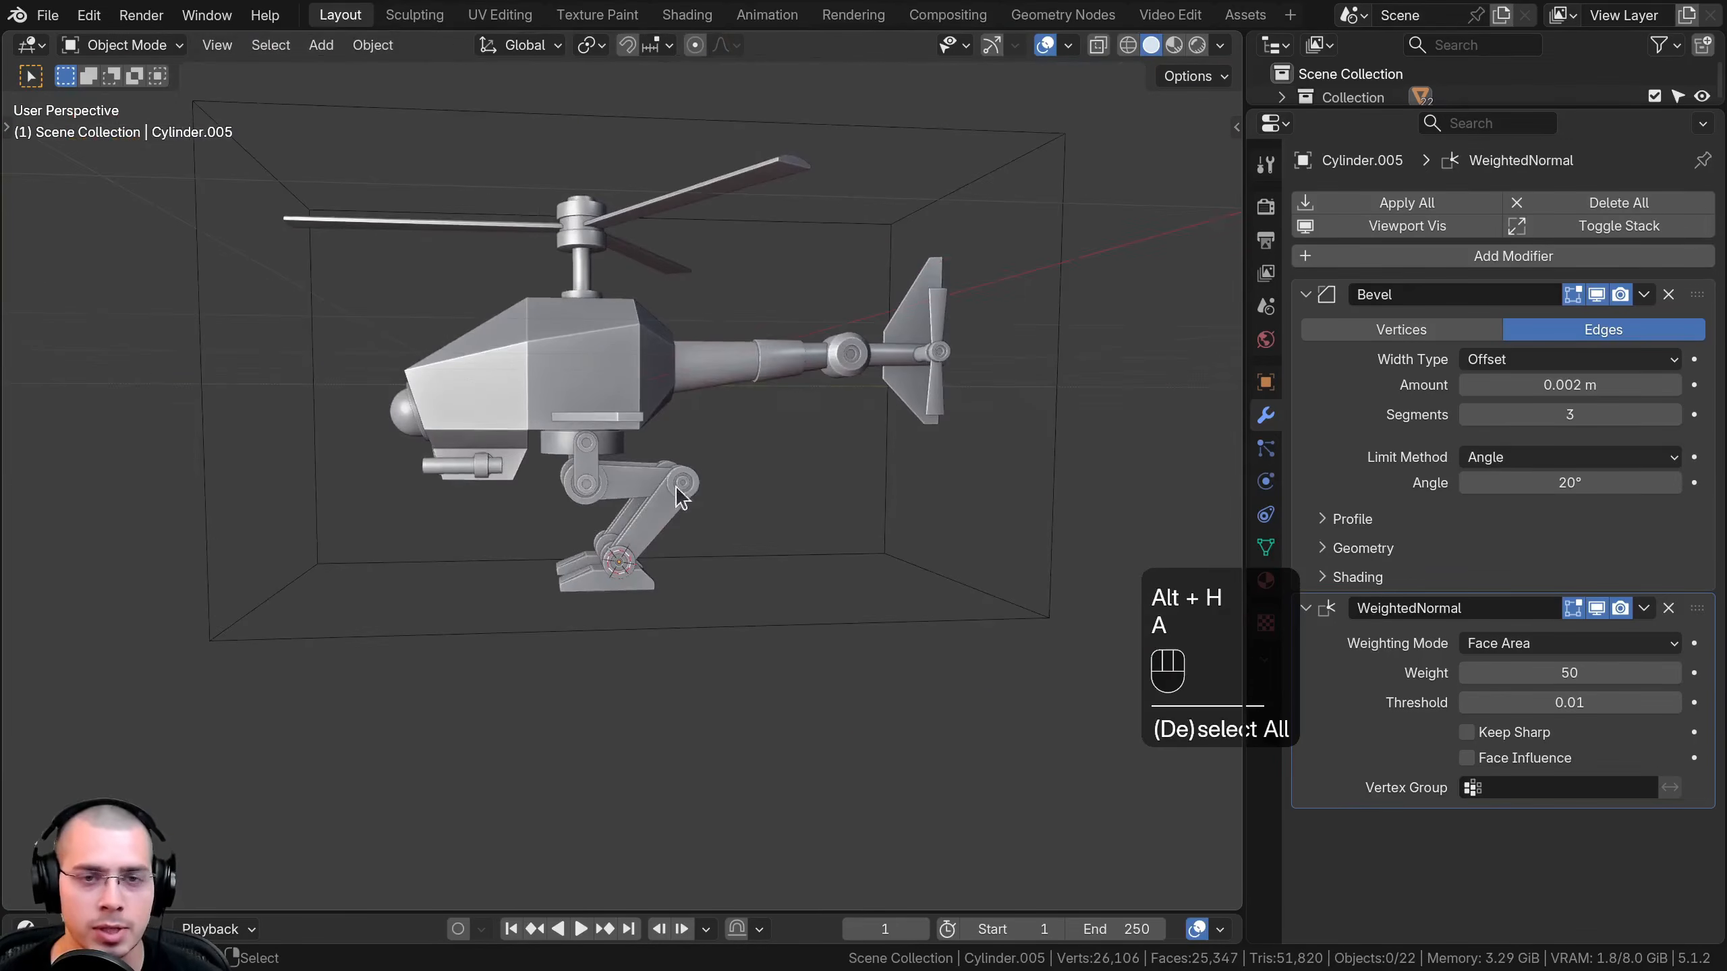
middle_drag(682, 493, 580, 287)
scroll(583, 312, up, 1)
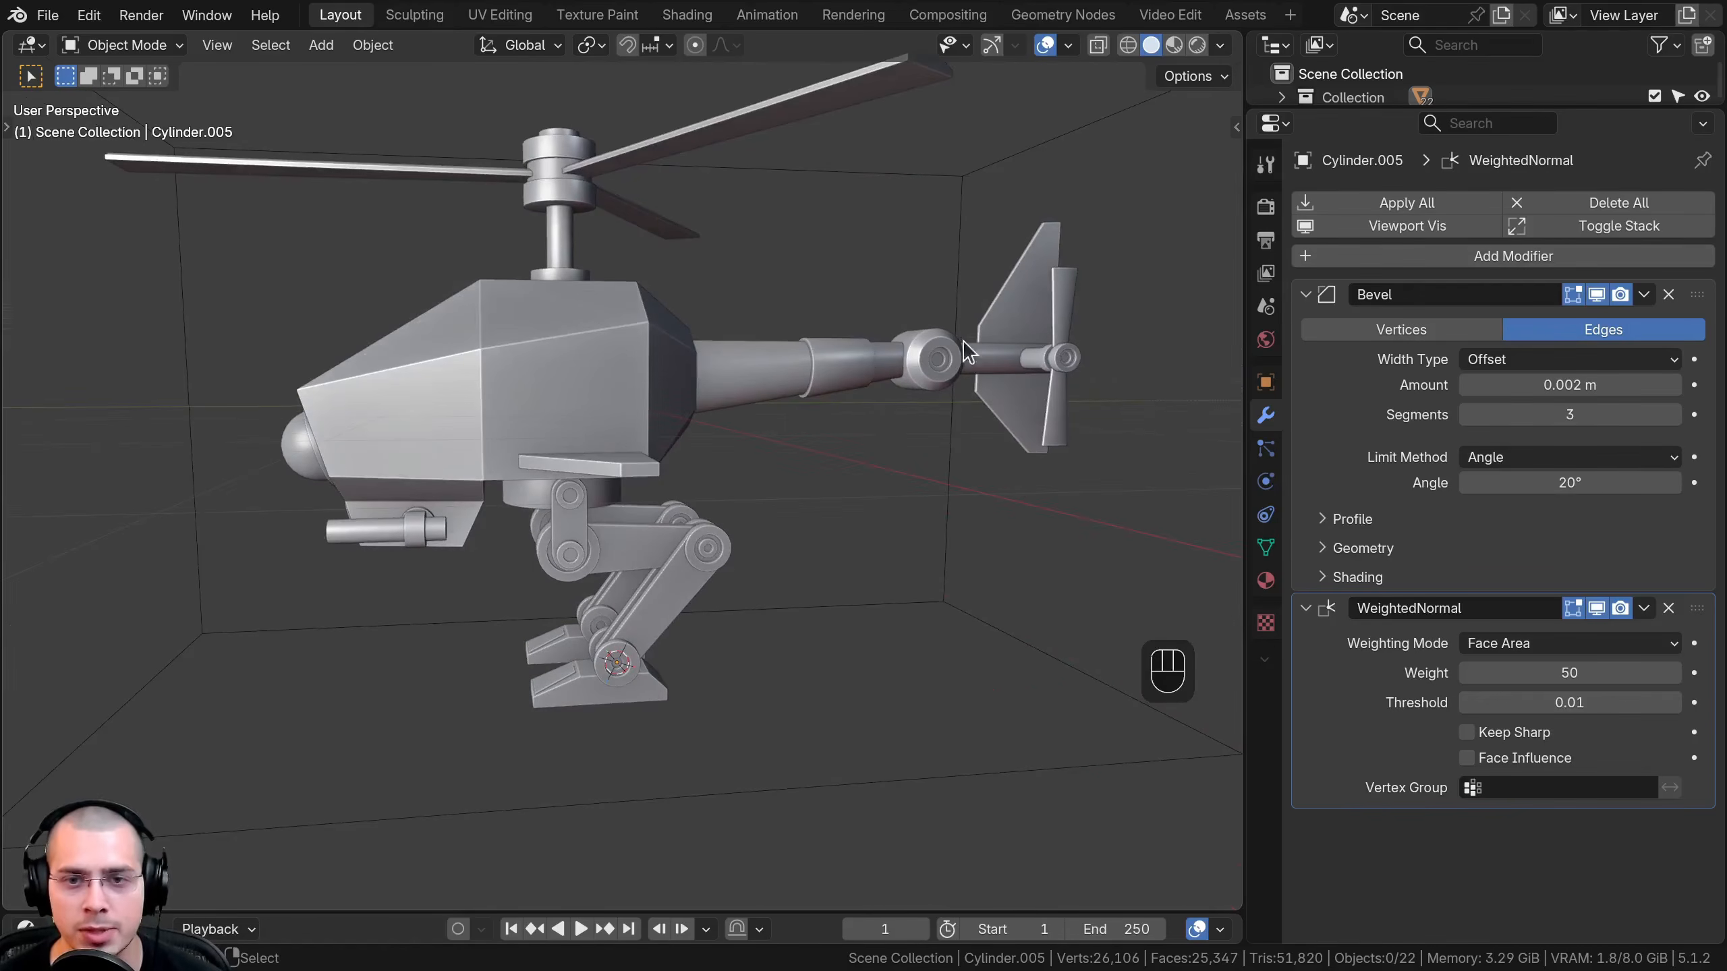
Test the left upper leg's free rotation around its pivot in a side view, cancelling the transform
scroll(570, 543, up, 3)
click(639, 572)
key(r)
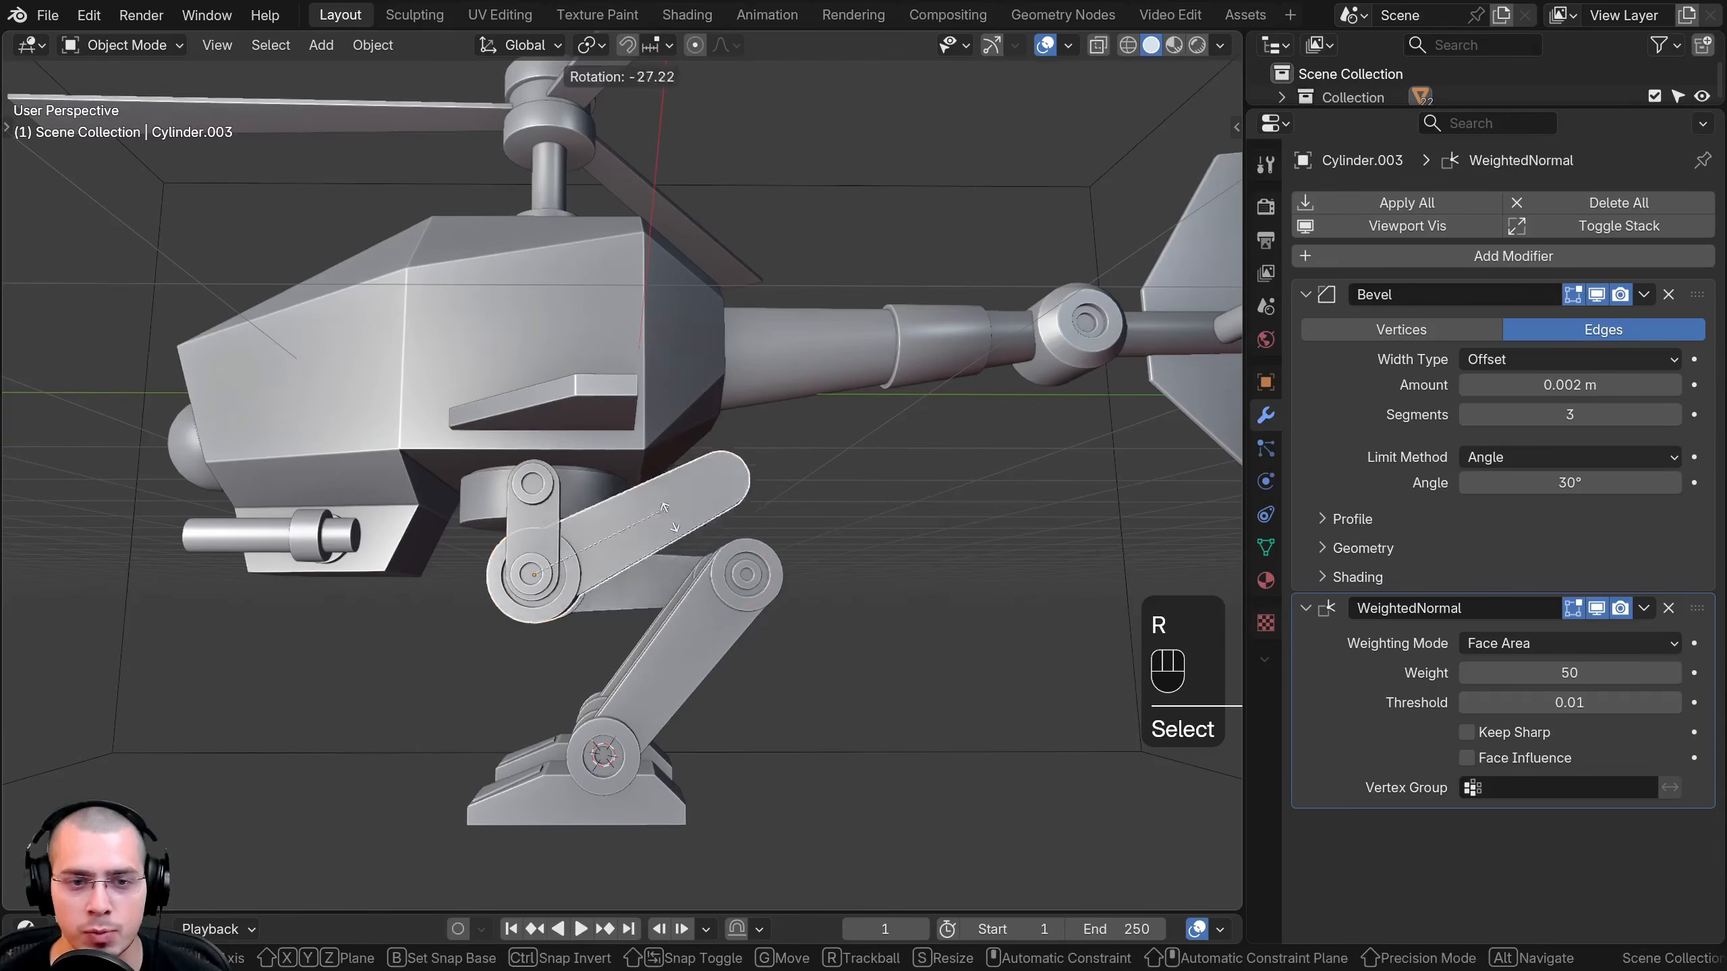
right_click(675, 476)
scroll(628, 541, down, 2)
middle_drag(628, 541, 670, 537)
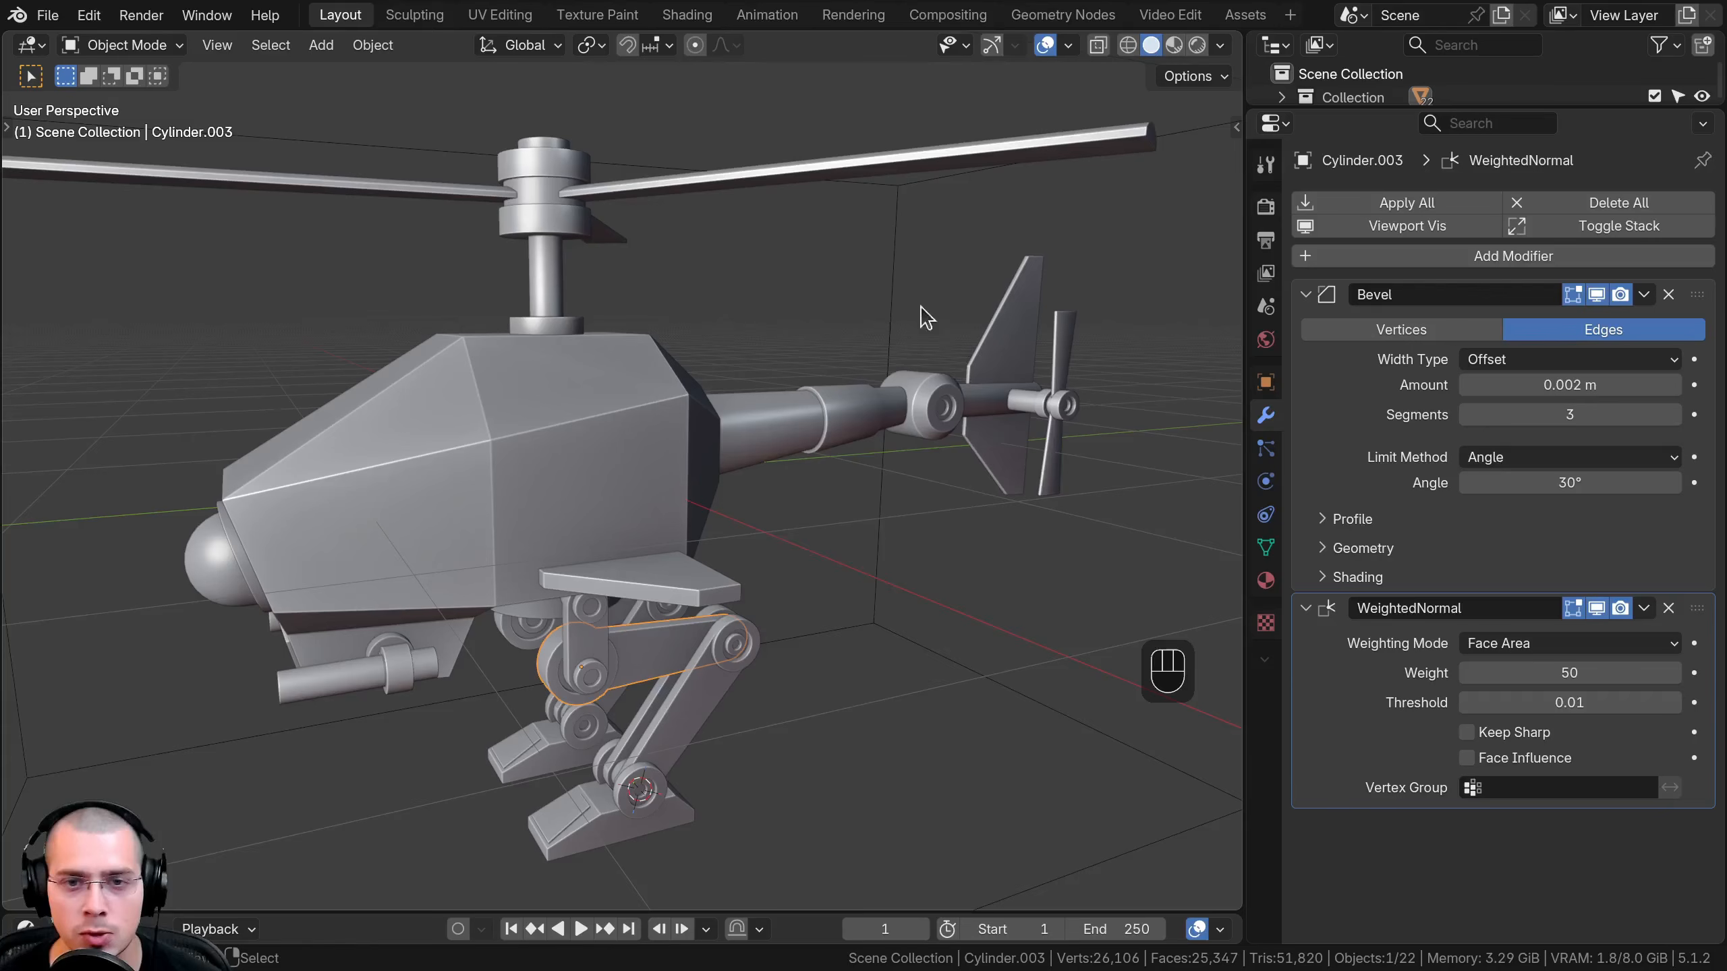
Test the left upper leg's unconstrained rotation from underneath and from an oblique angle, cancelling each attempt
scroll(640, 339, up, 2)
shift+middle_drag(600, 449, 825, 68)
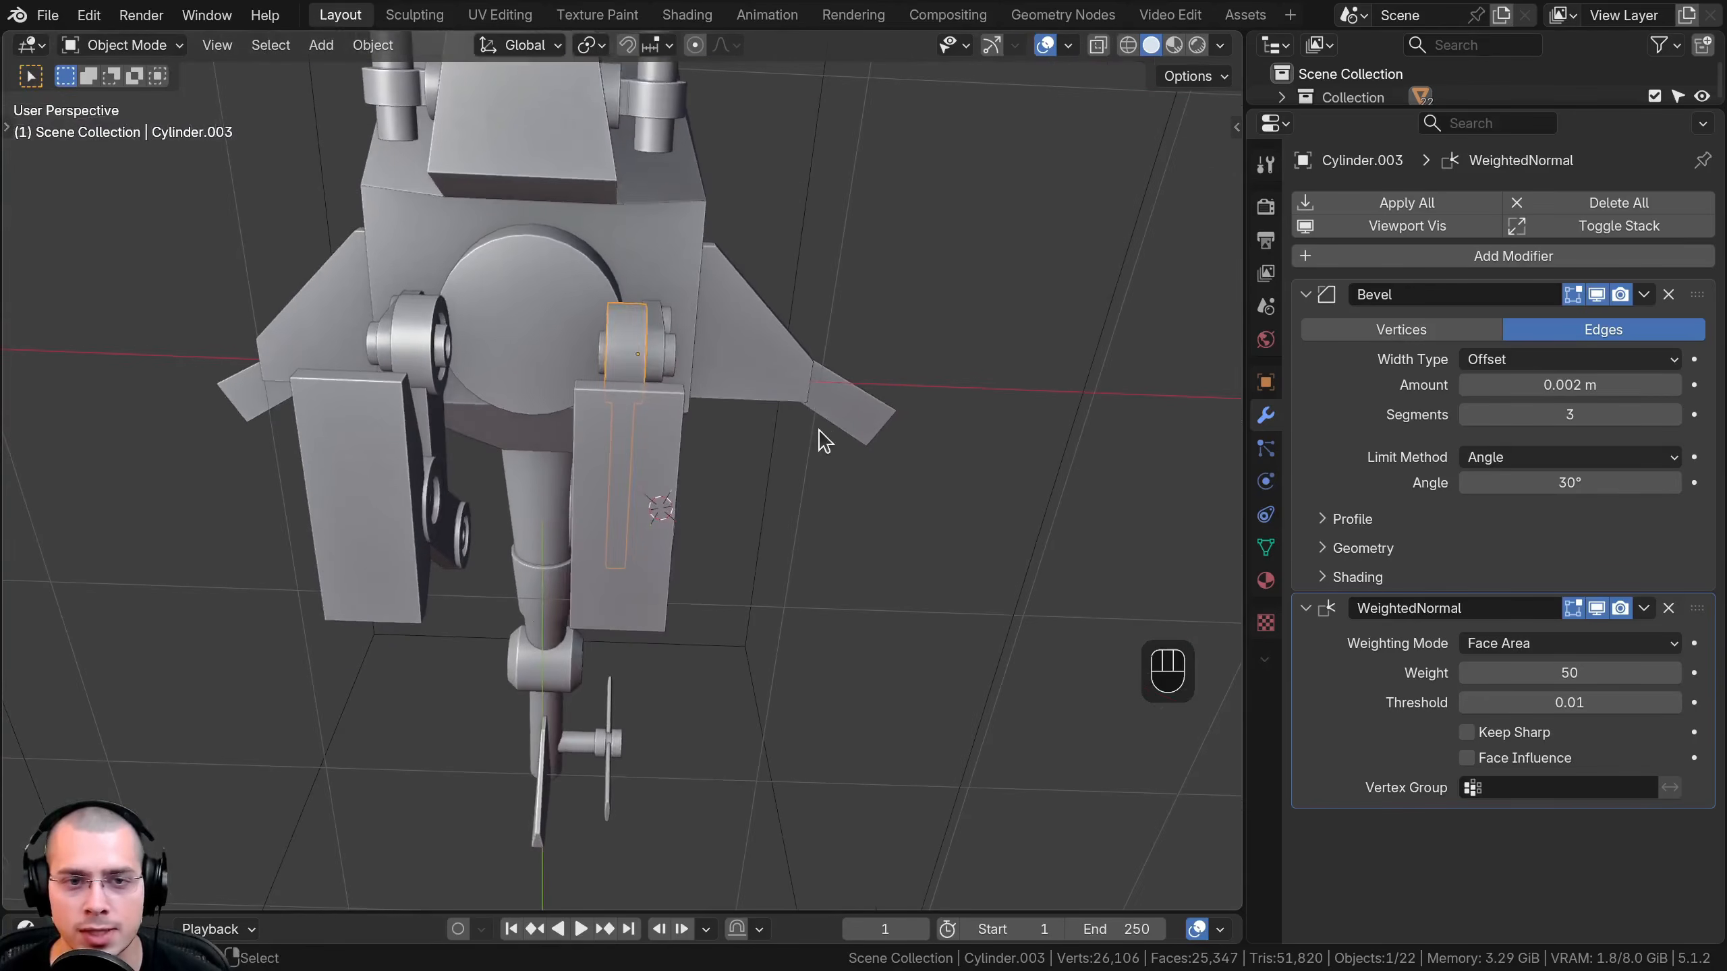
key(r)
right_click(737, 610)
middle_drag(938, 570, 775, 641)
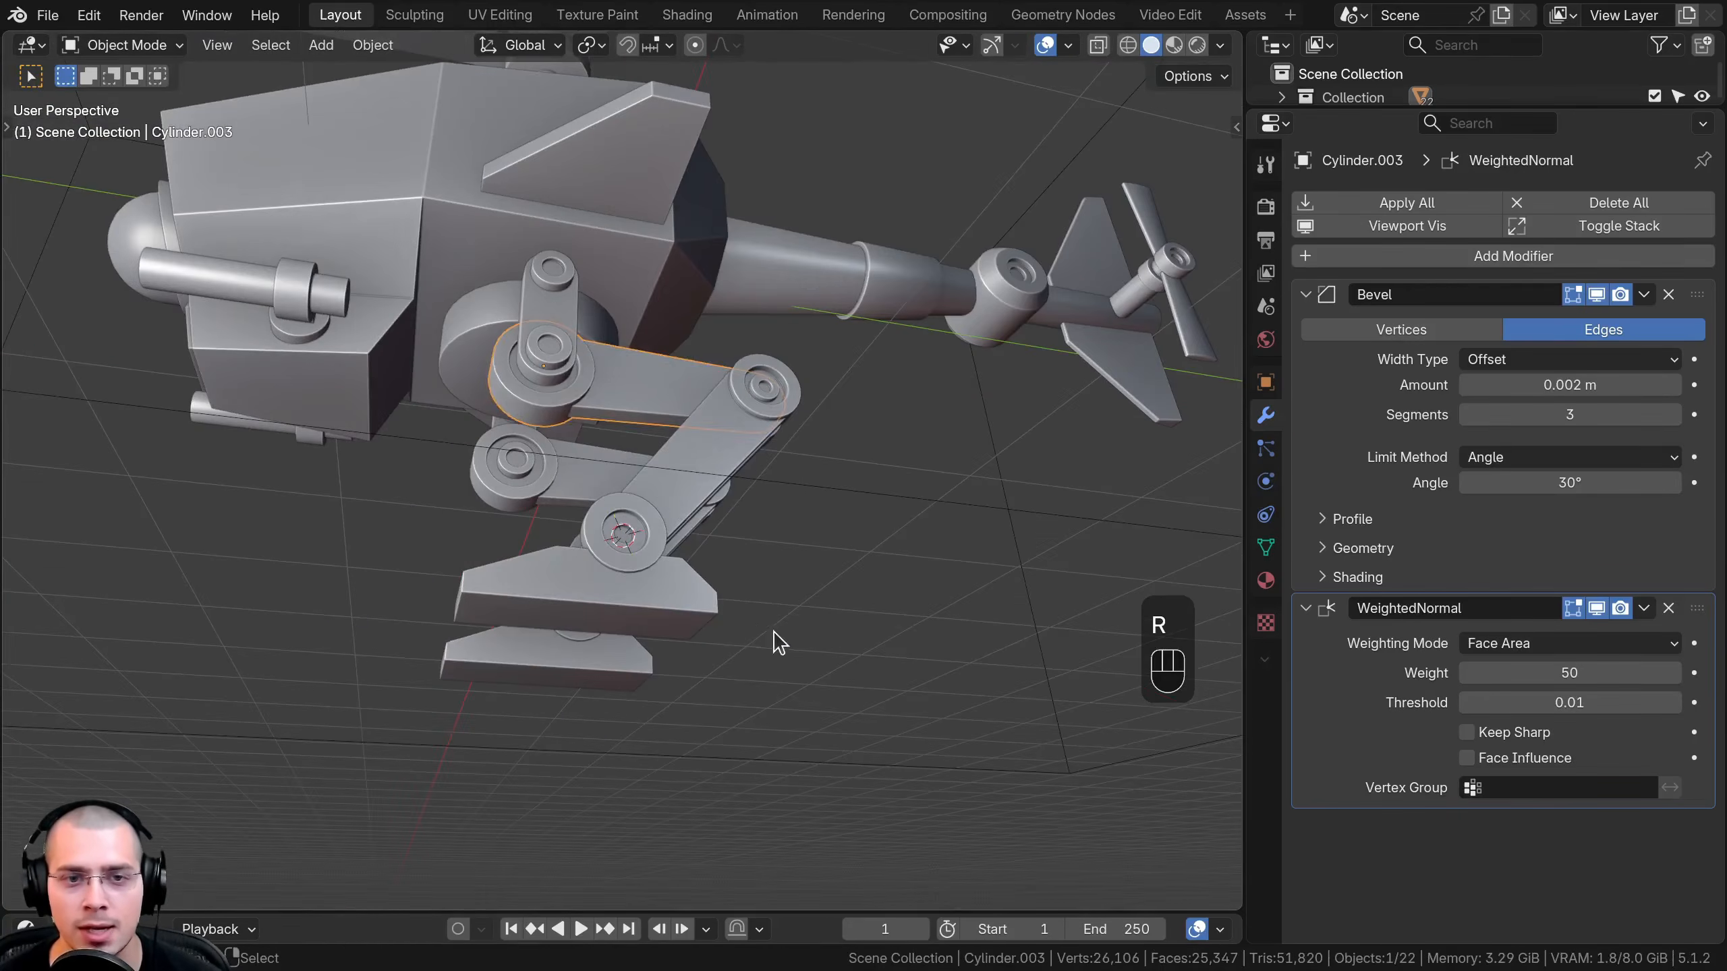
key(r)
right_click(765, 541)
Test the left upper leg's rotation constrained to the global X axis and cancel it
middle_drag(765, 541, 732, 638)
key(r)
key(x)
right_click(771, 717)
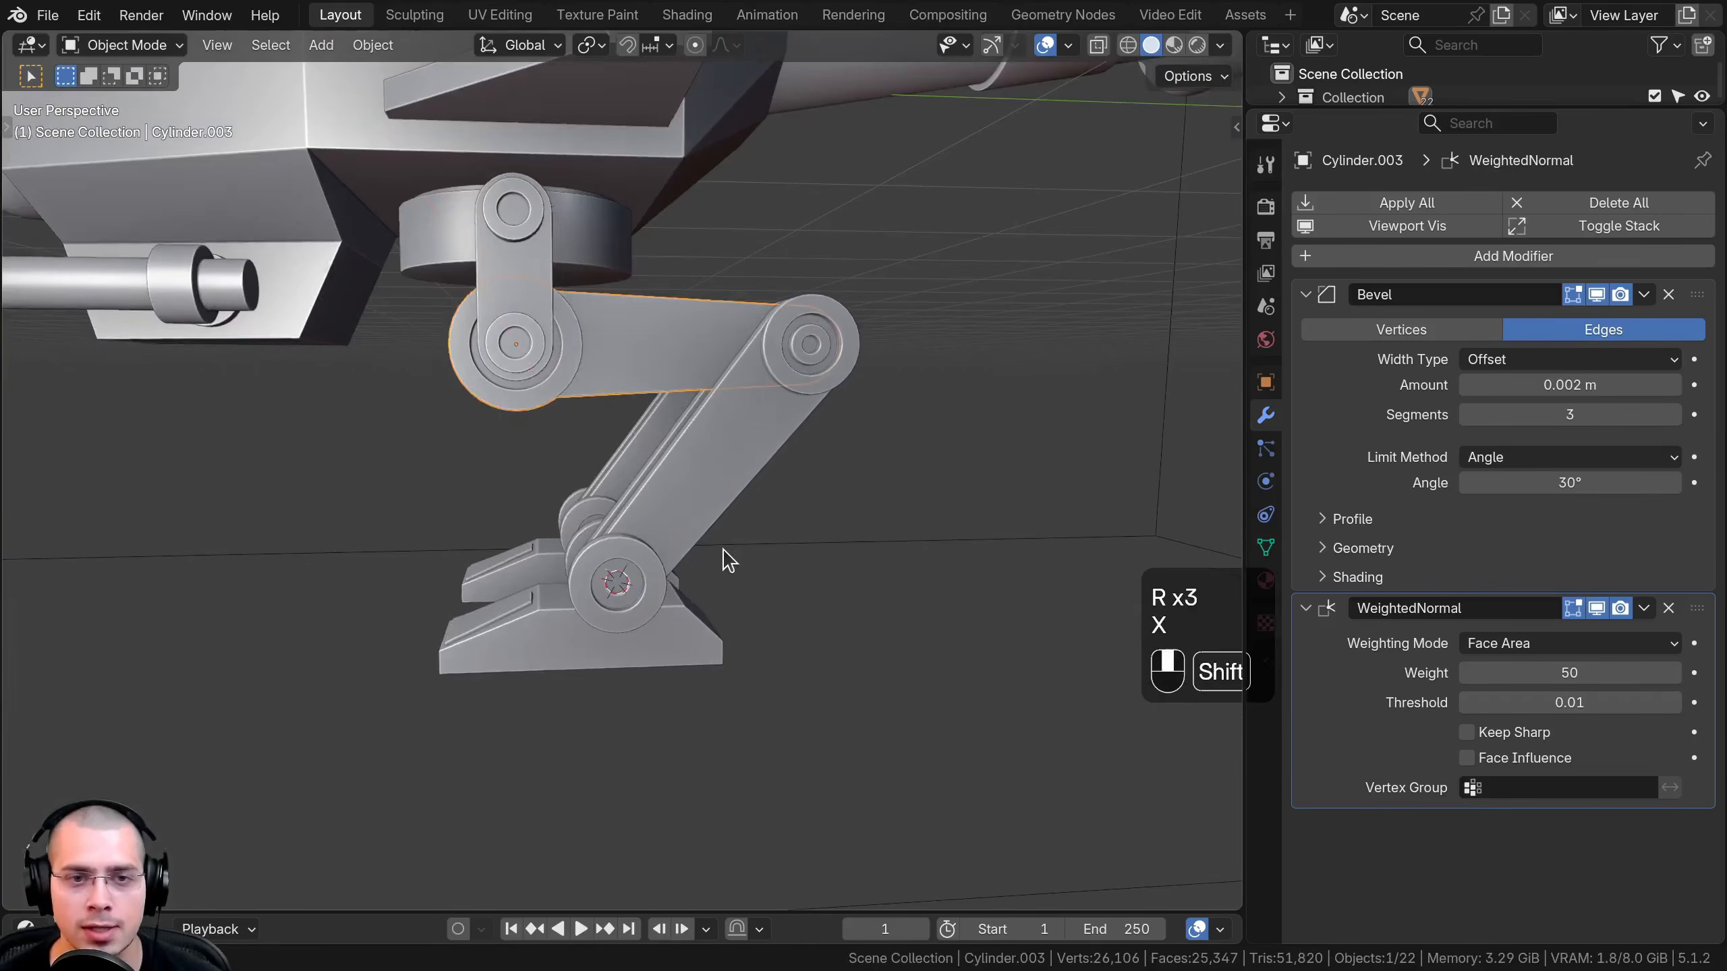
Clear the selection and examine the legs and their joints up close
shift+middle_drag(725, 555, 749, 594)
scroll(748, 593, down, 1)
key(a)
middle_drag(642, 573, 788, 646)
scroll(627, 560, up, 3)
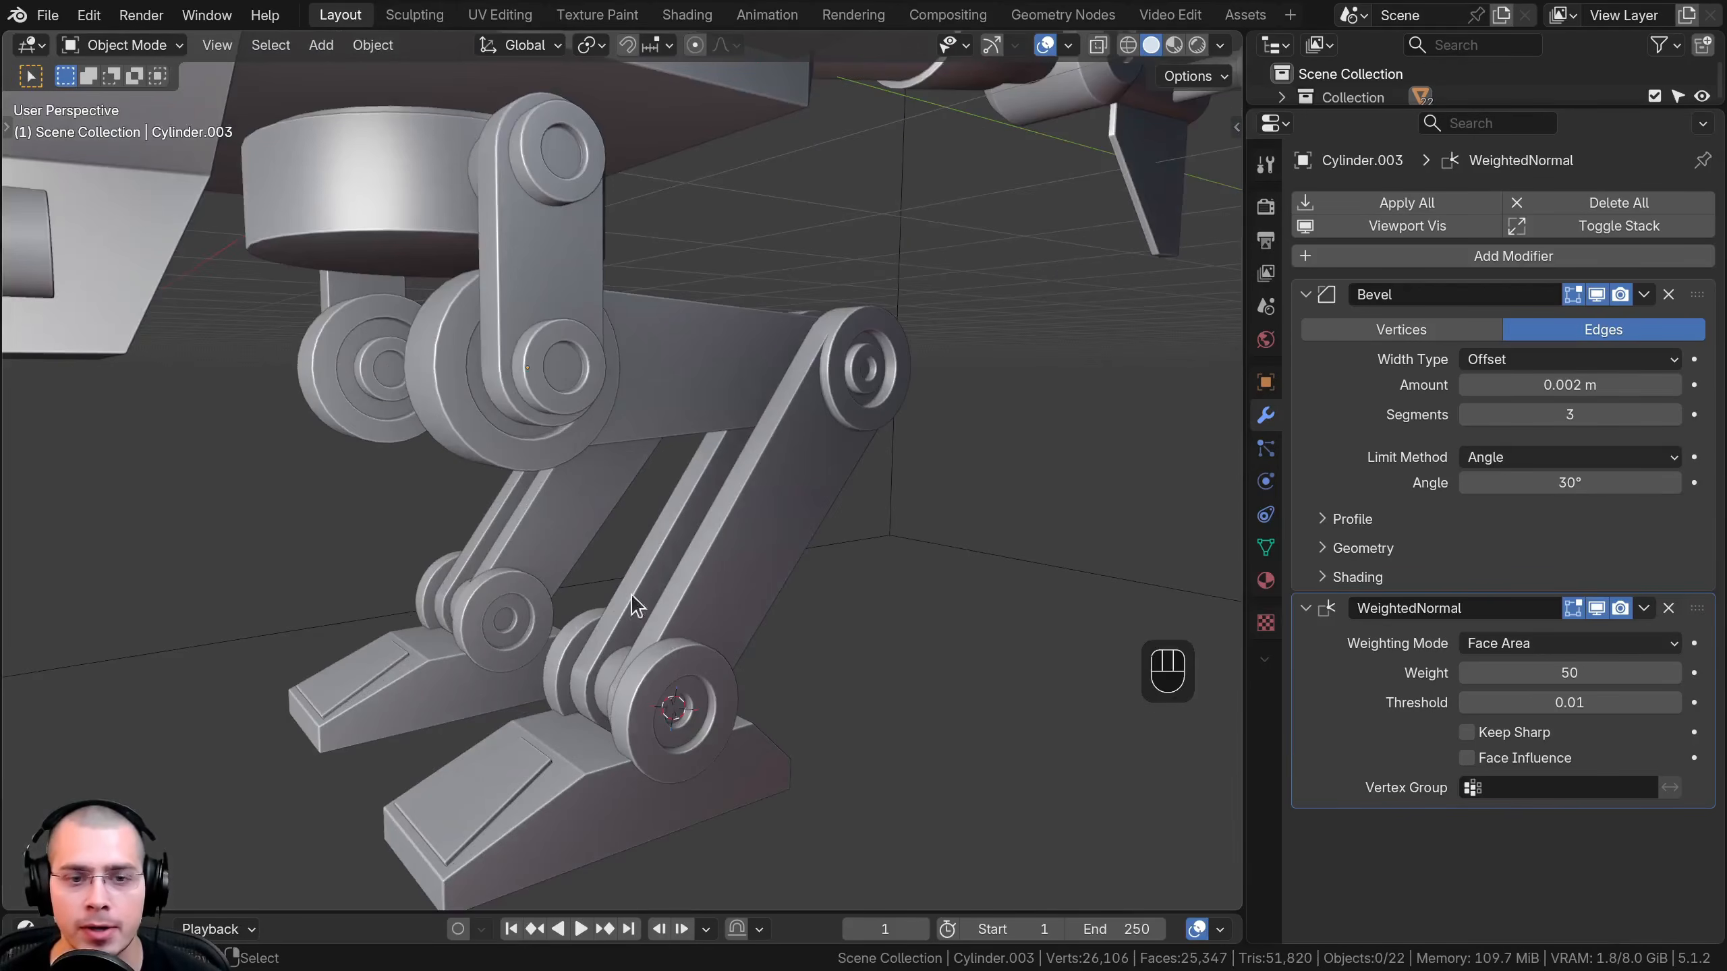
scroll(650, 786, down, 4)
middle_drag(628, 779, 621, 768)
scroll(620, 769, up, 2)
shift+middle_drag(620, 768, 613, 744)
scroll(598, 741, up, 1)
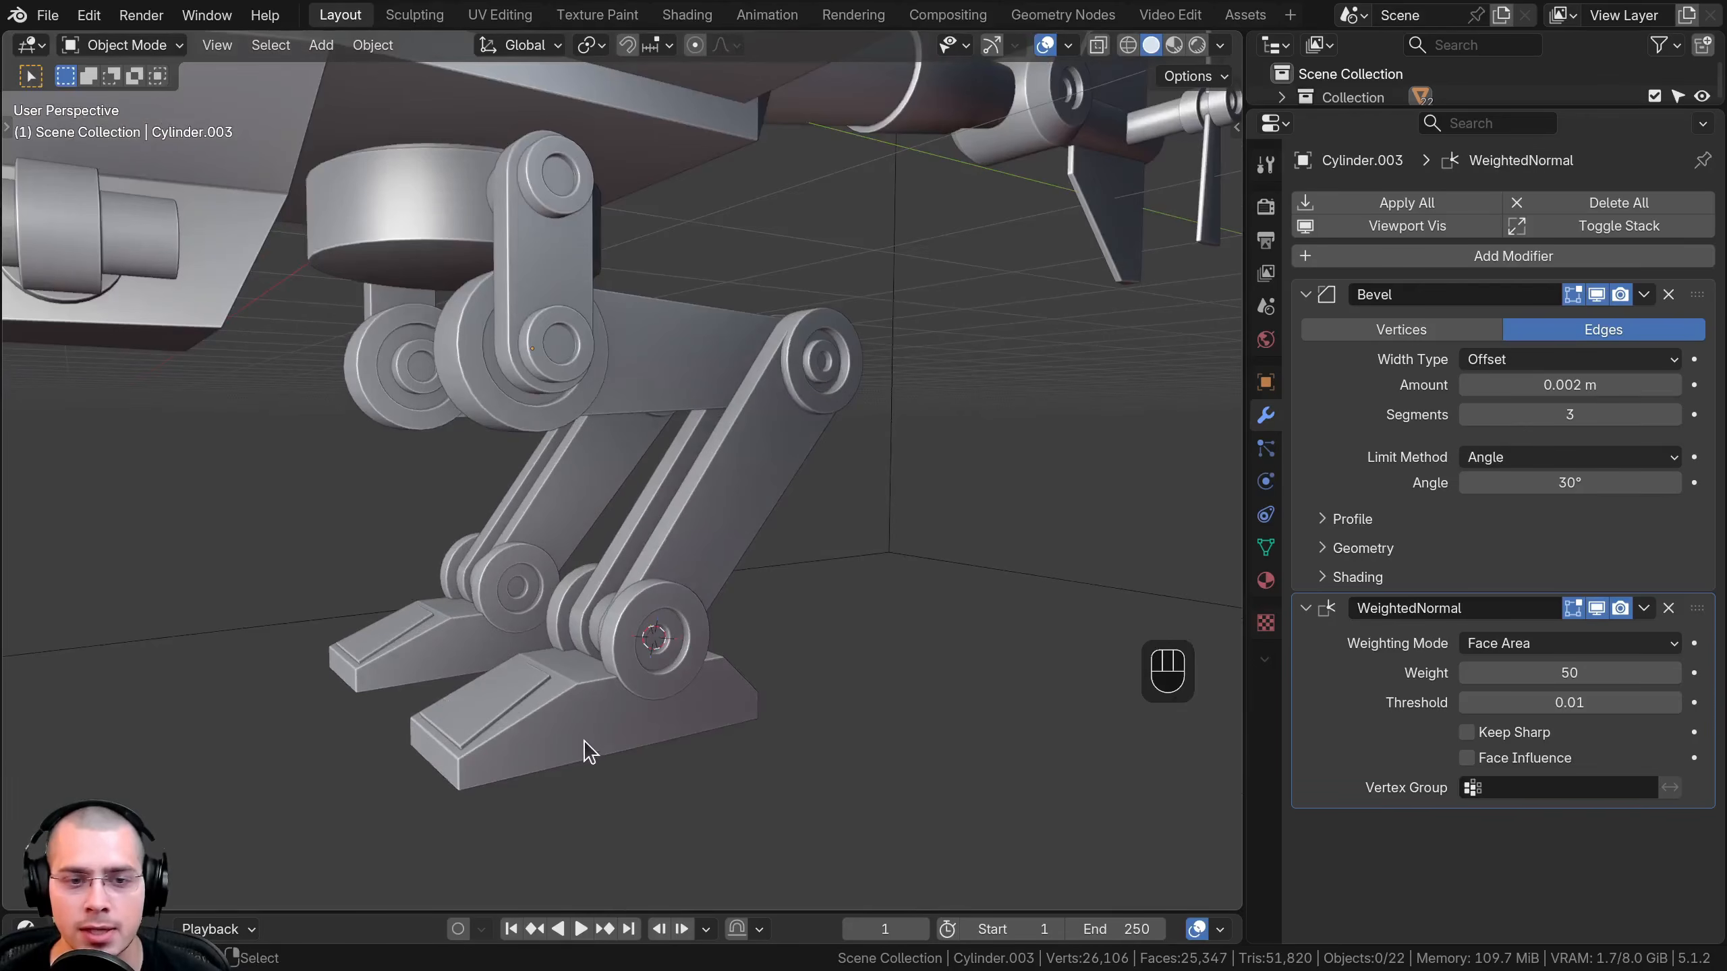
Parent the left foot to the left lower leg using Object (Keep Transform)
click(577, 697)
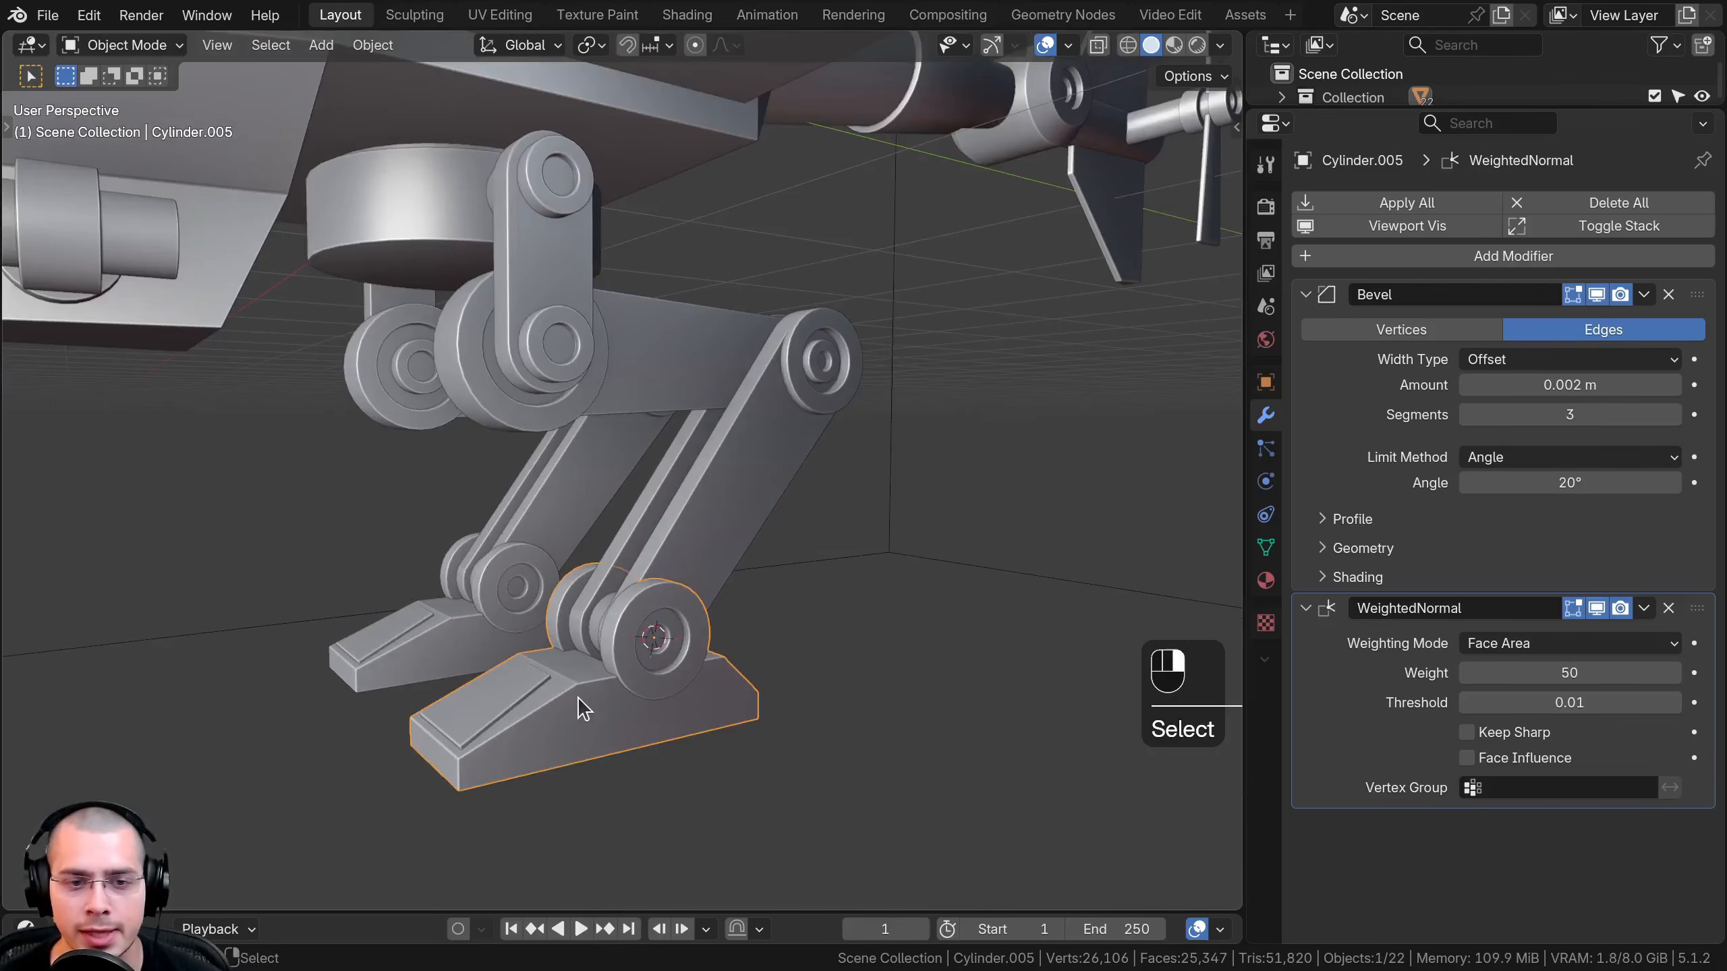
shift+click(728, 454)
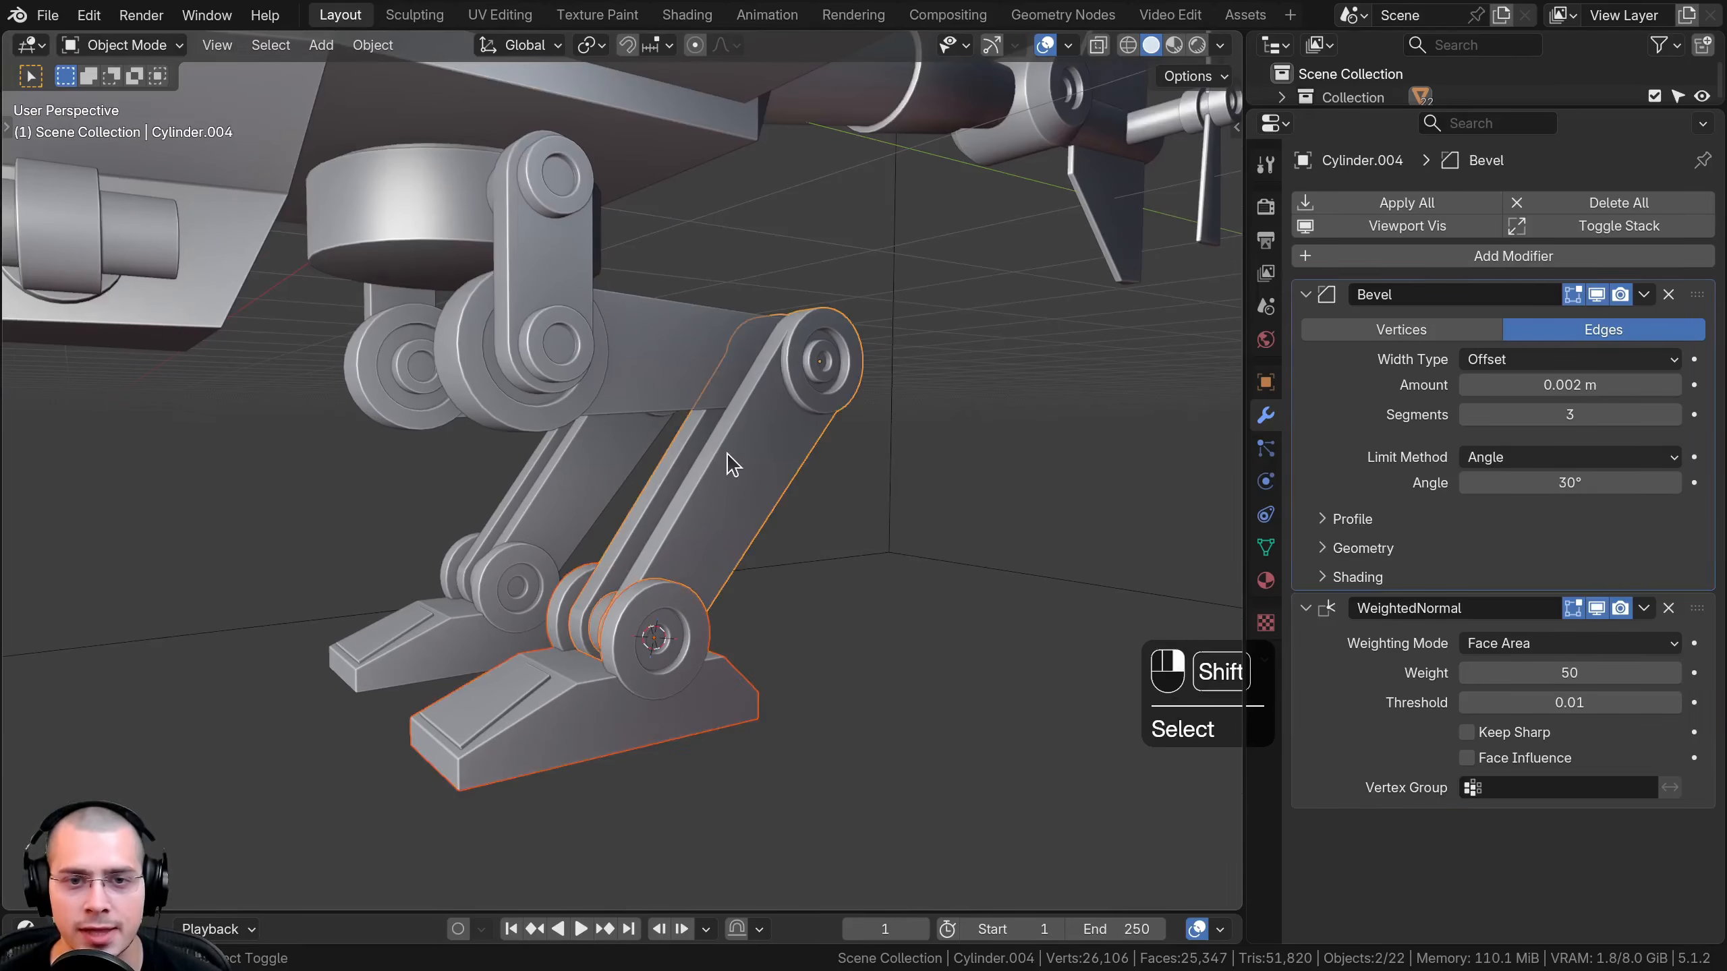
click(537, 751)
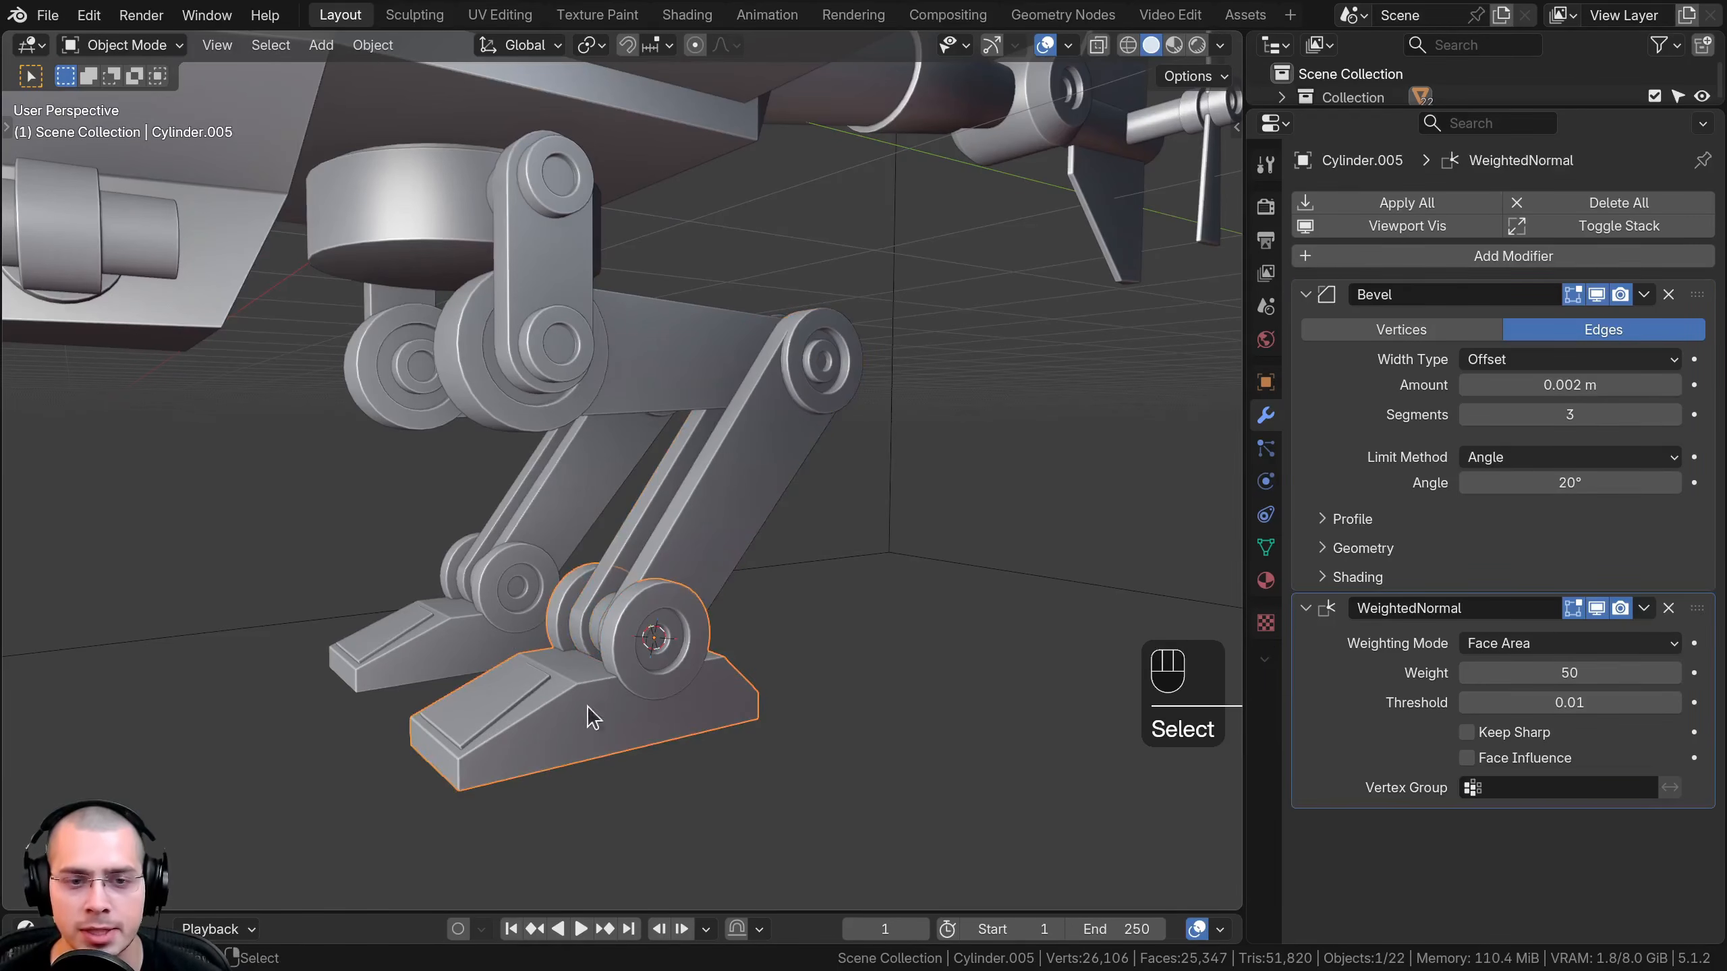
shift+click(725, 468)
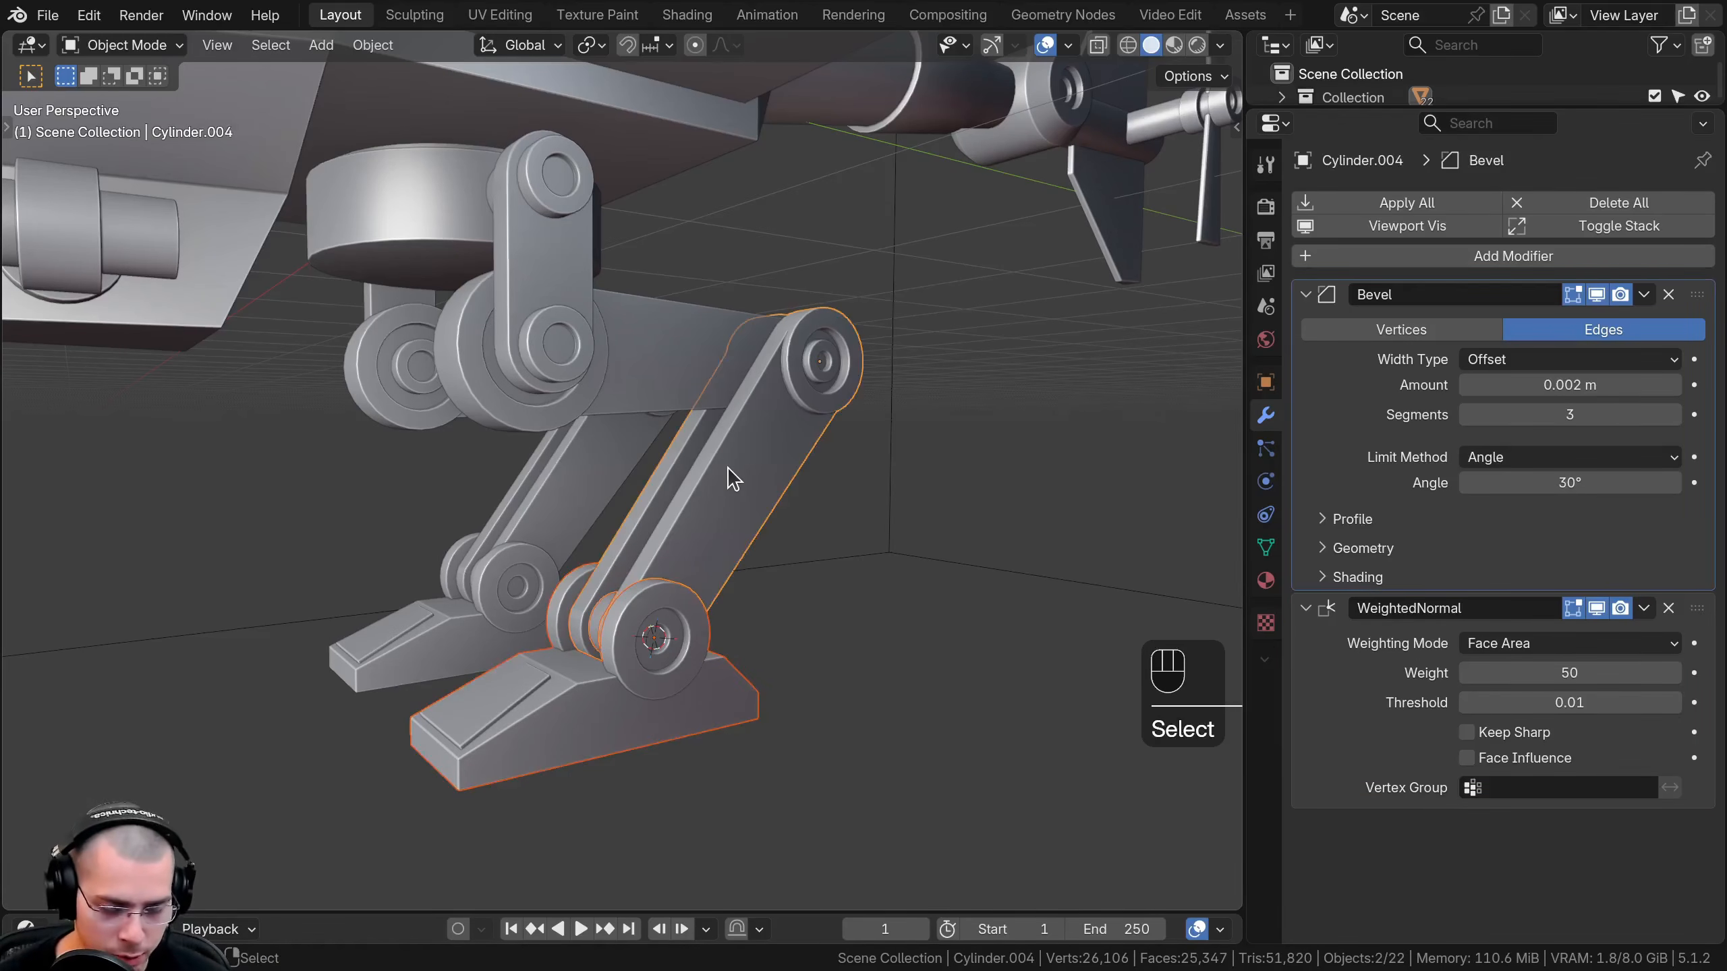
key(ctrl+p)
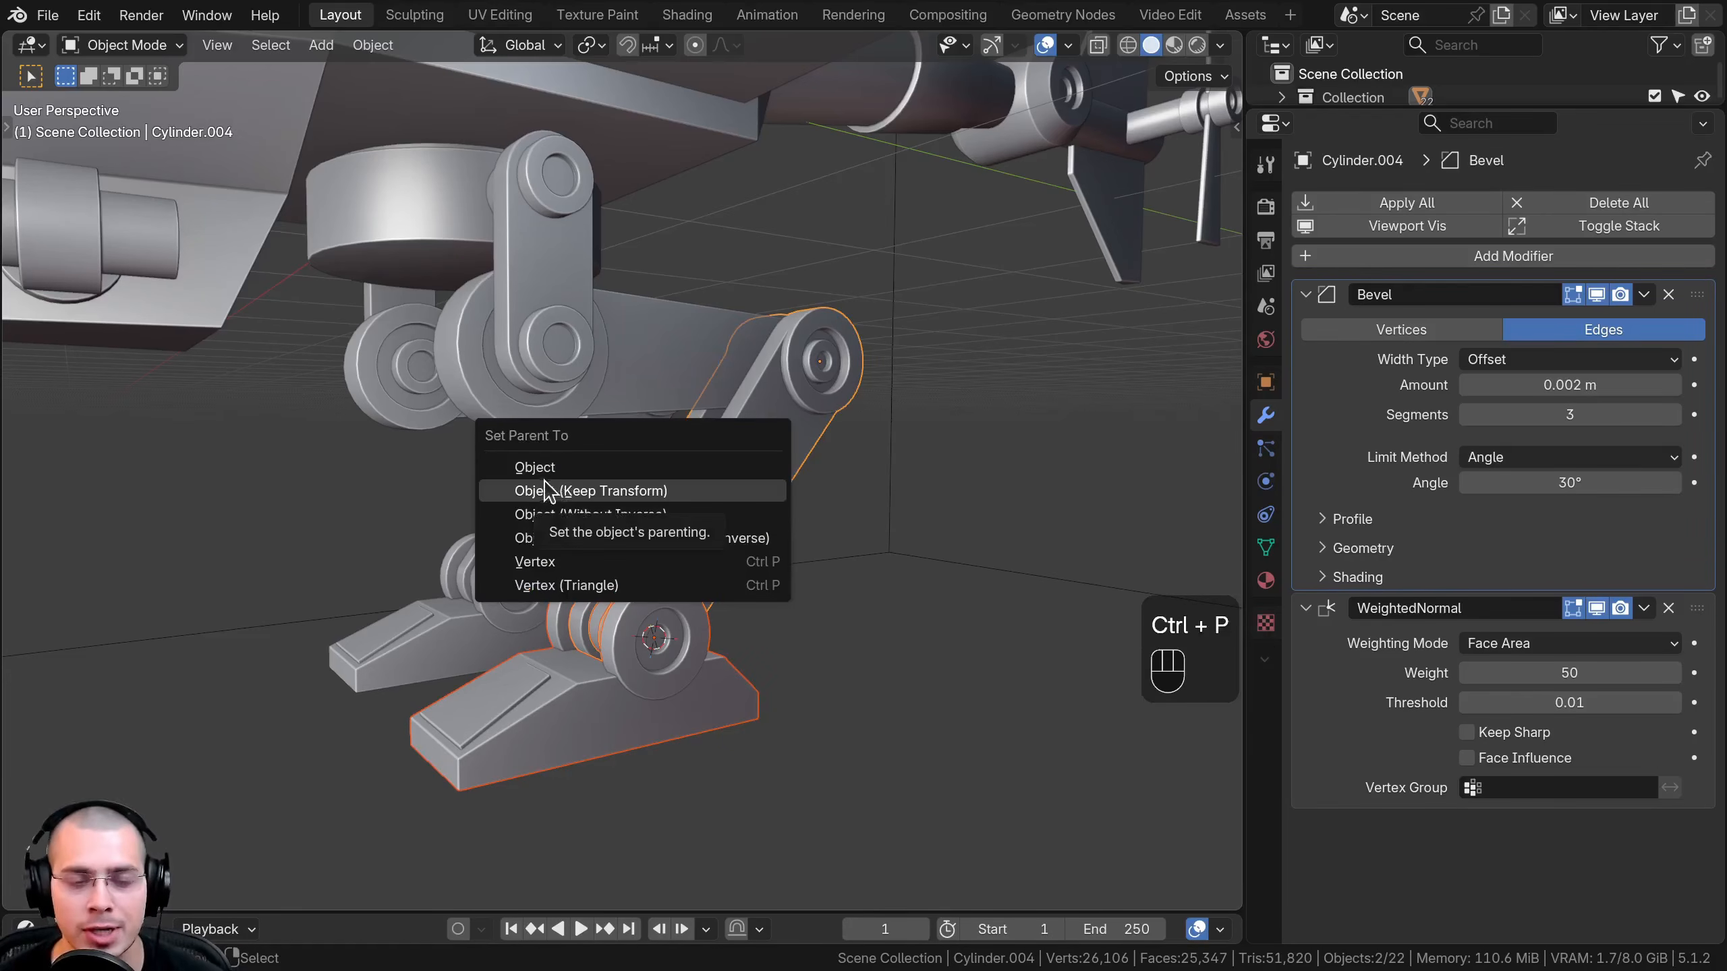
click(629, 500)
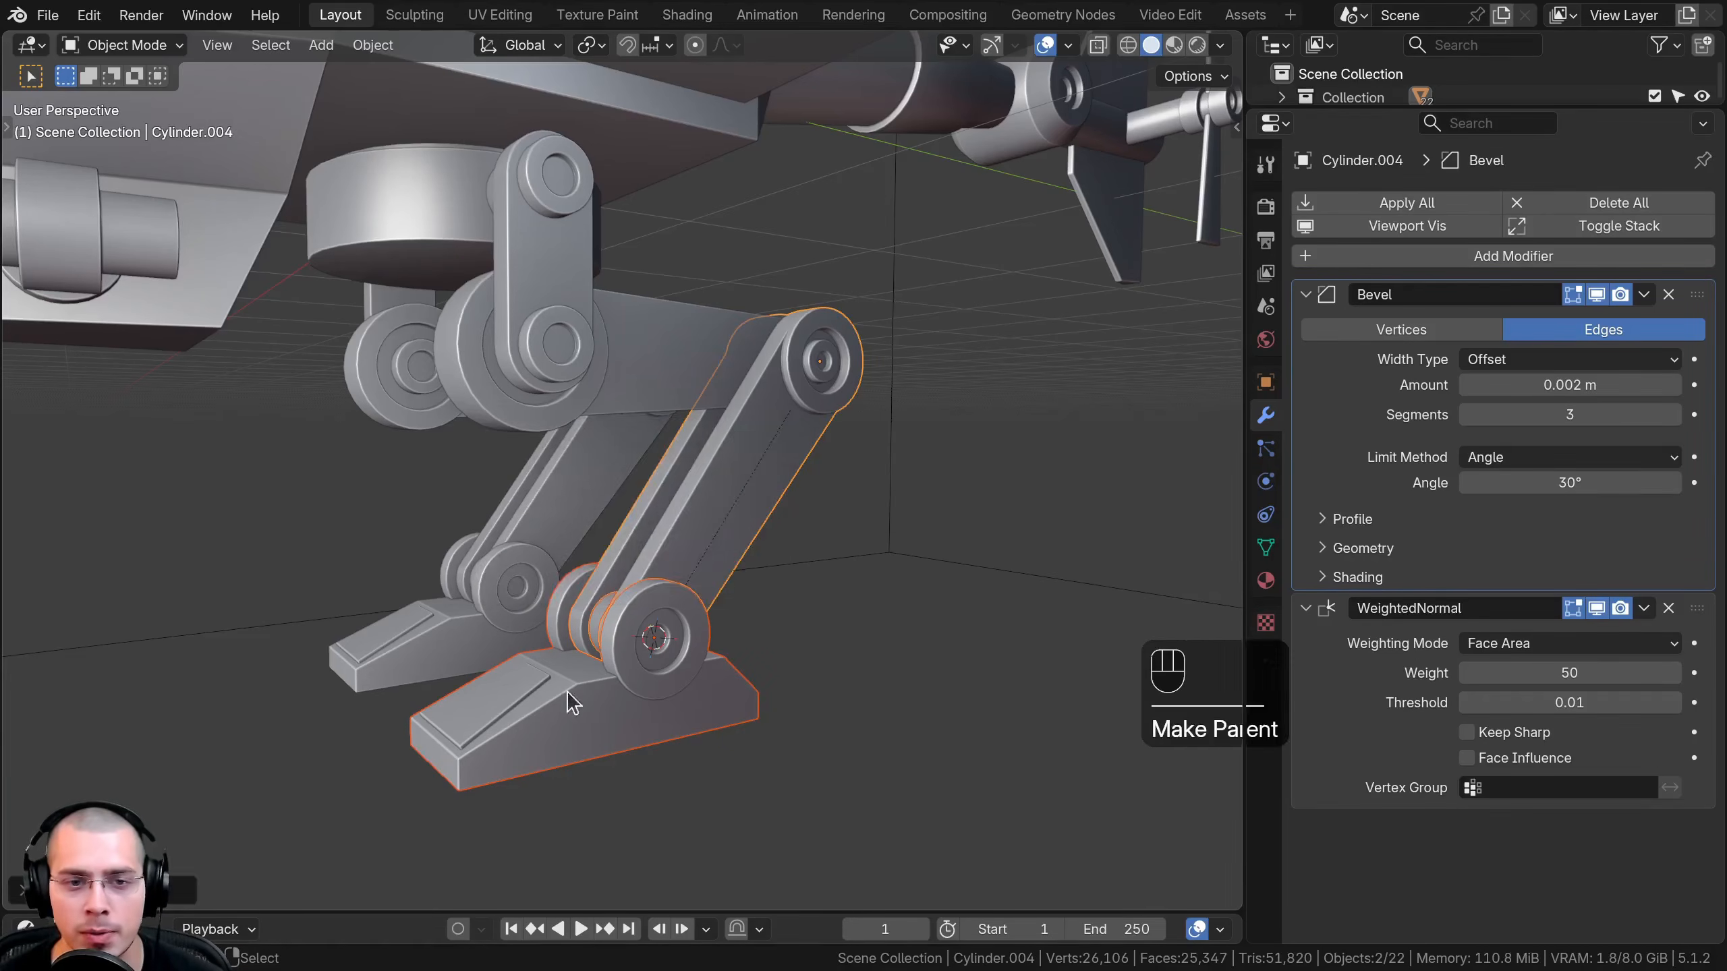
Test moving the left lower leg and the left foot to check their parenting, cancelling the moves
key(g)
key(g)
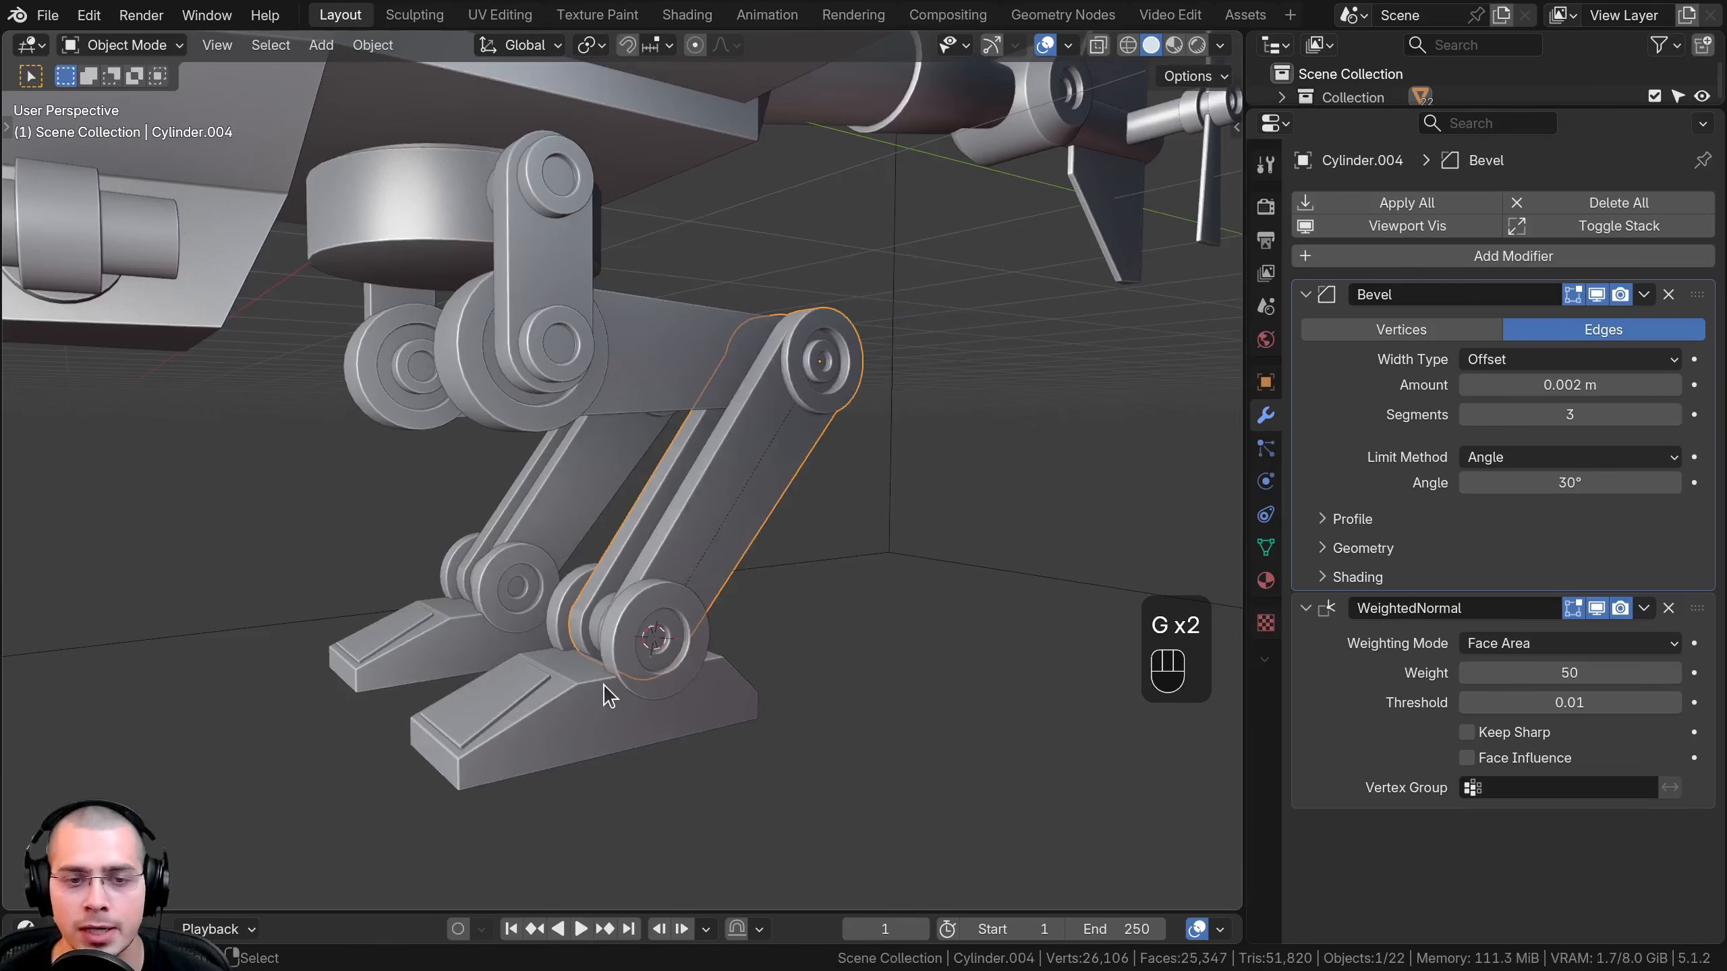
click(603, 684)
key(g)
right_click(518, 667)
middle_drag(785, 562, 779, 562)
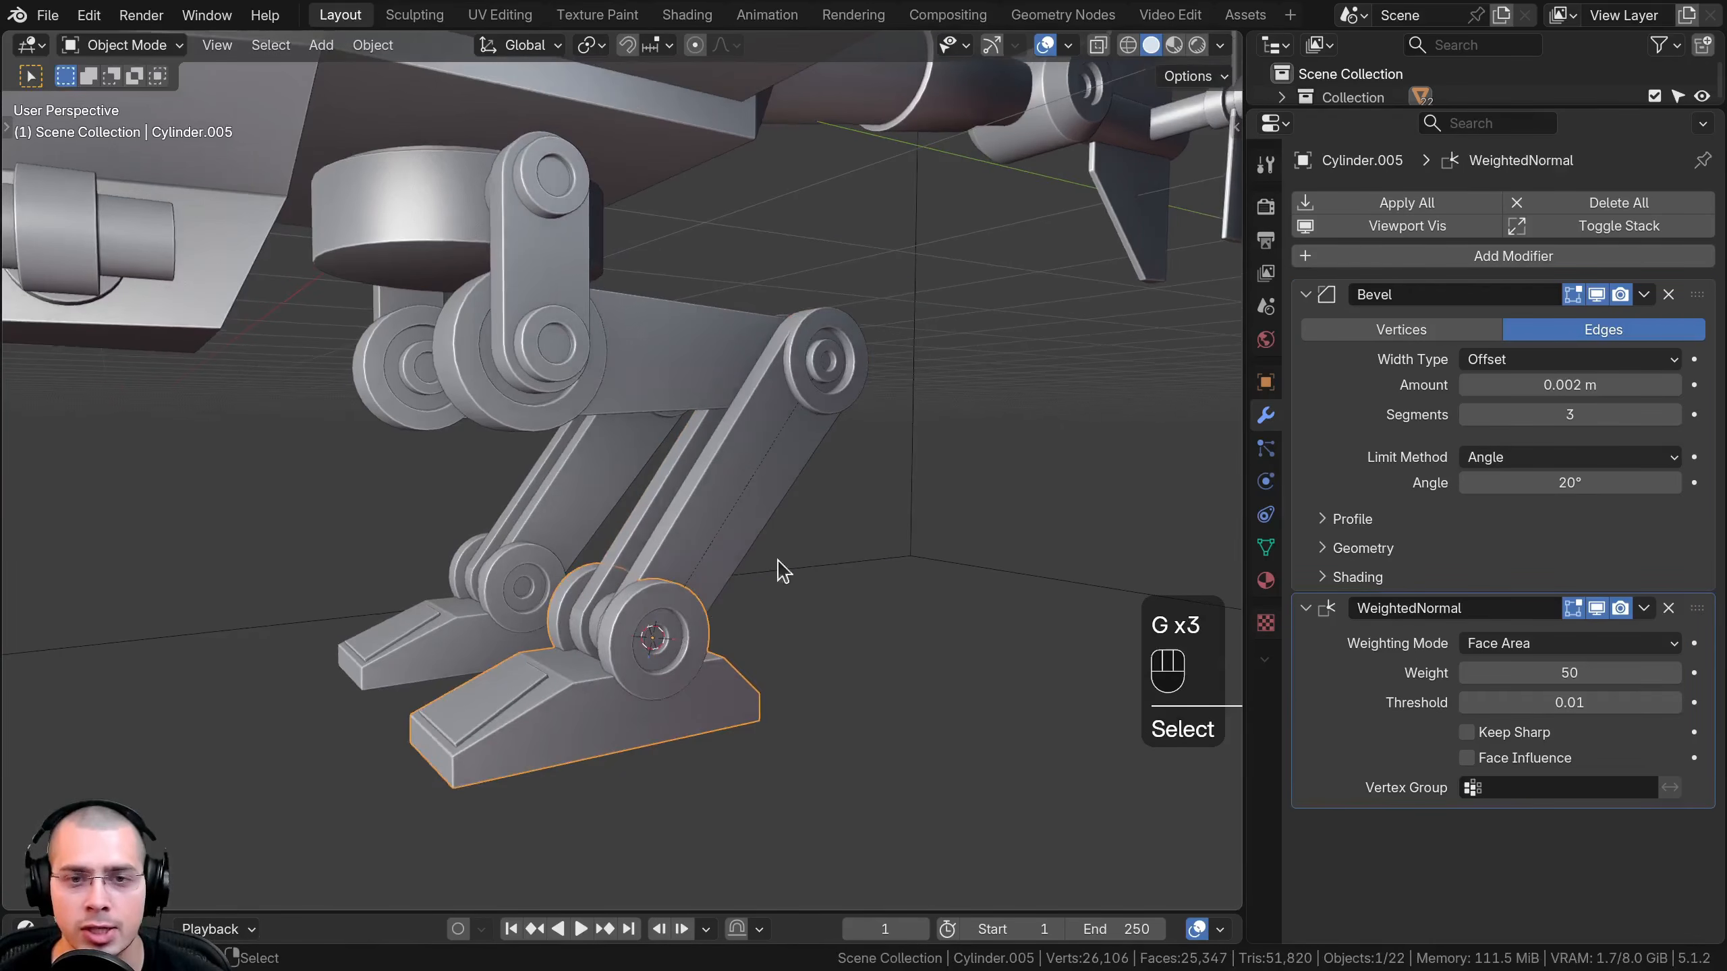
Test rotating the left lower leg with its parented foot, as well as the foot by itself
click(756, 530)
key(r)
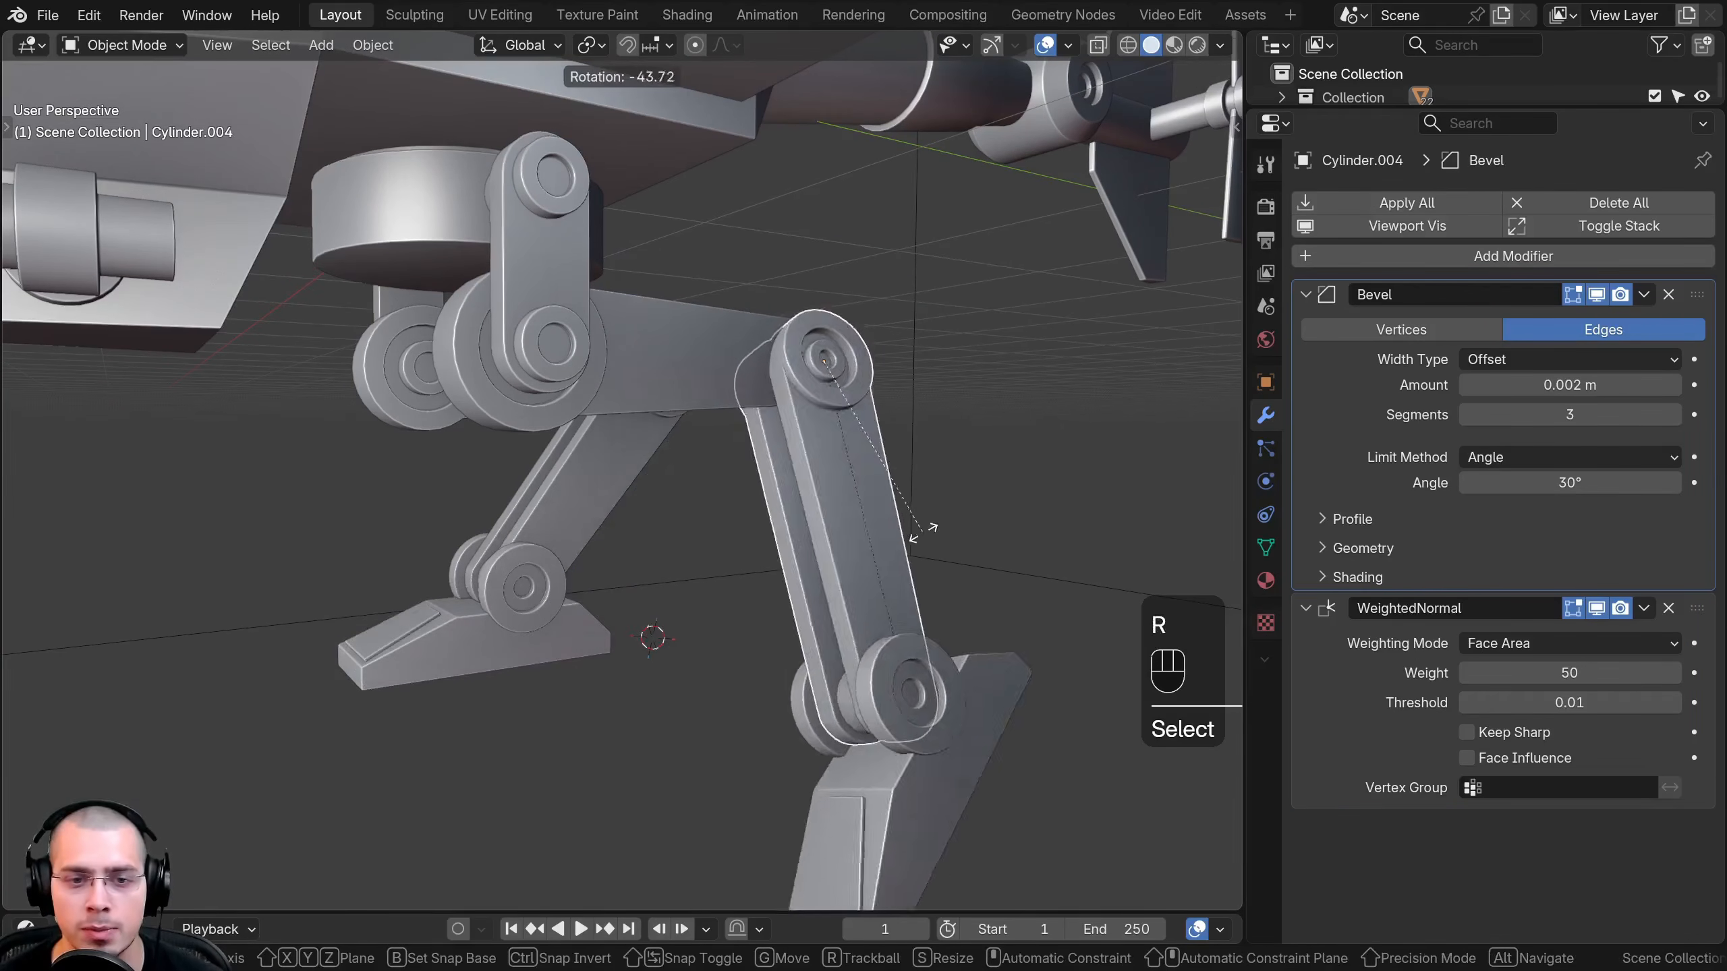
click(719, 544)
click(653, 670)
key(r)
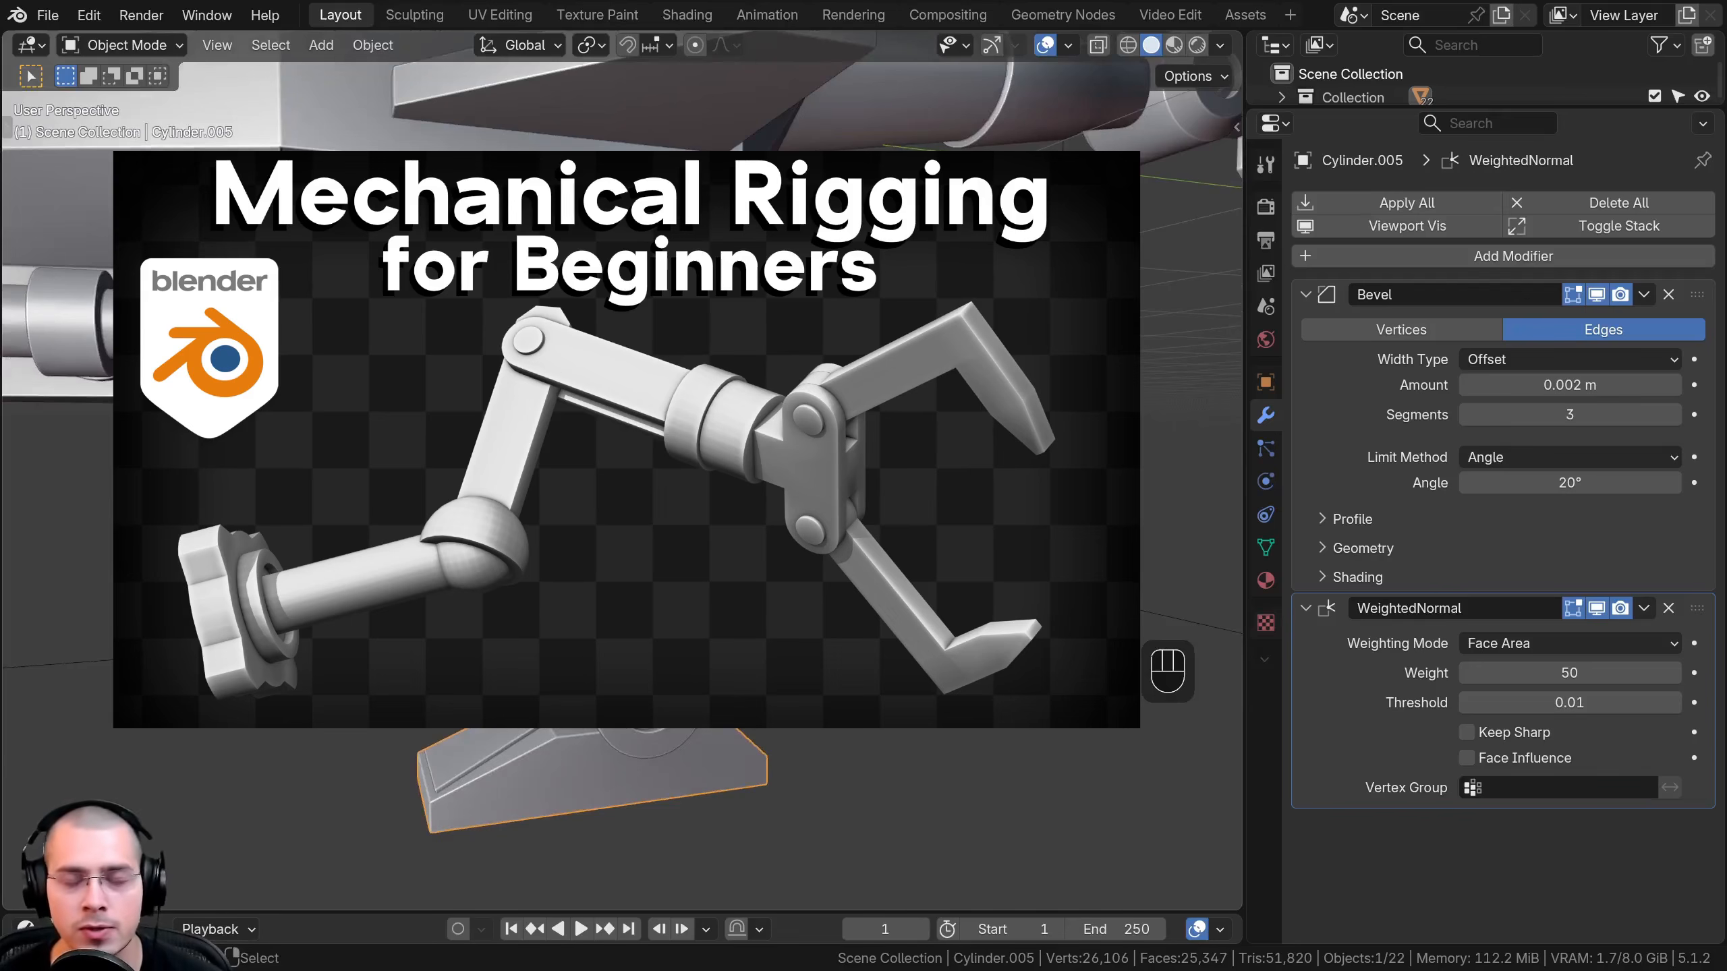
Parent the left lower leg to the left upper leg using Object (Keep Transform)
shift+middle_drag(620, 408, 588, 537)
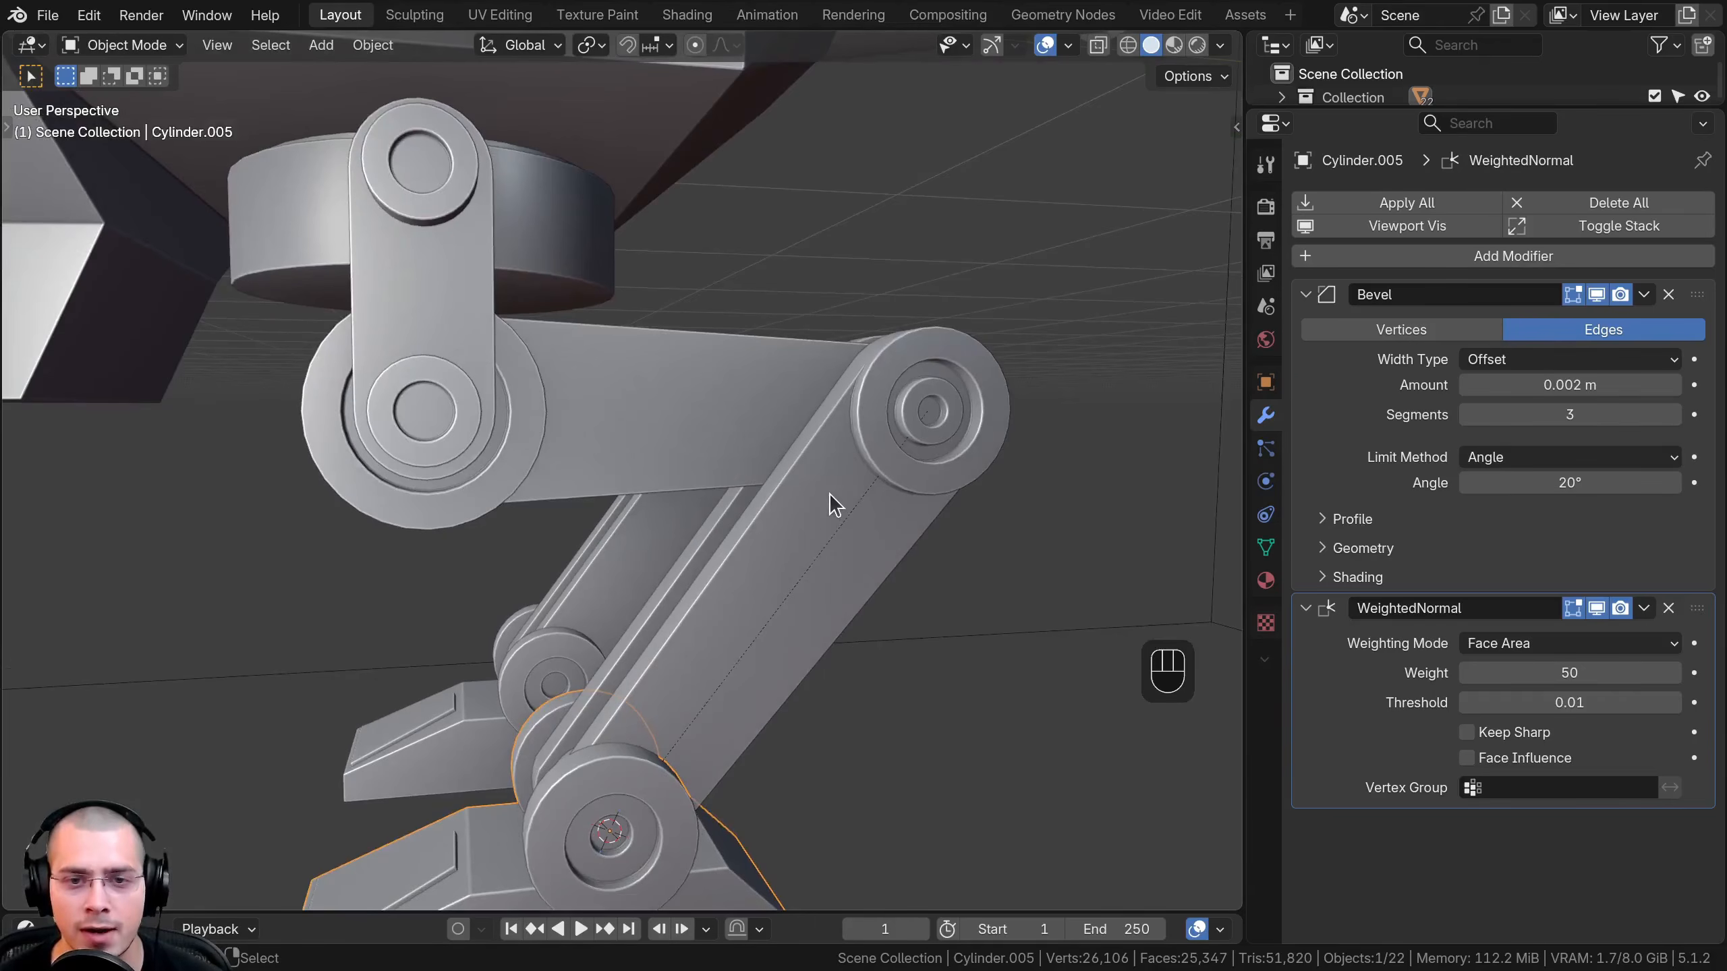
click(828, 493)
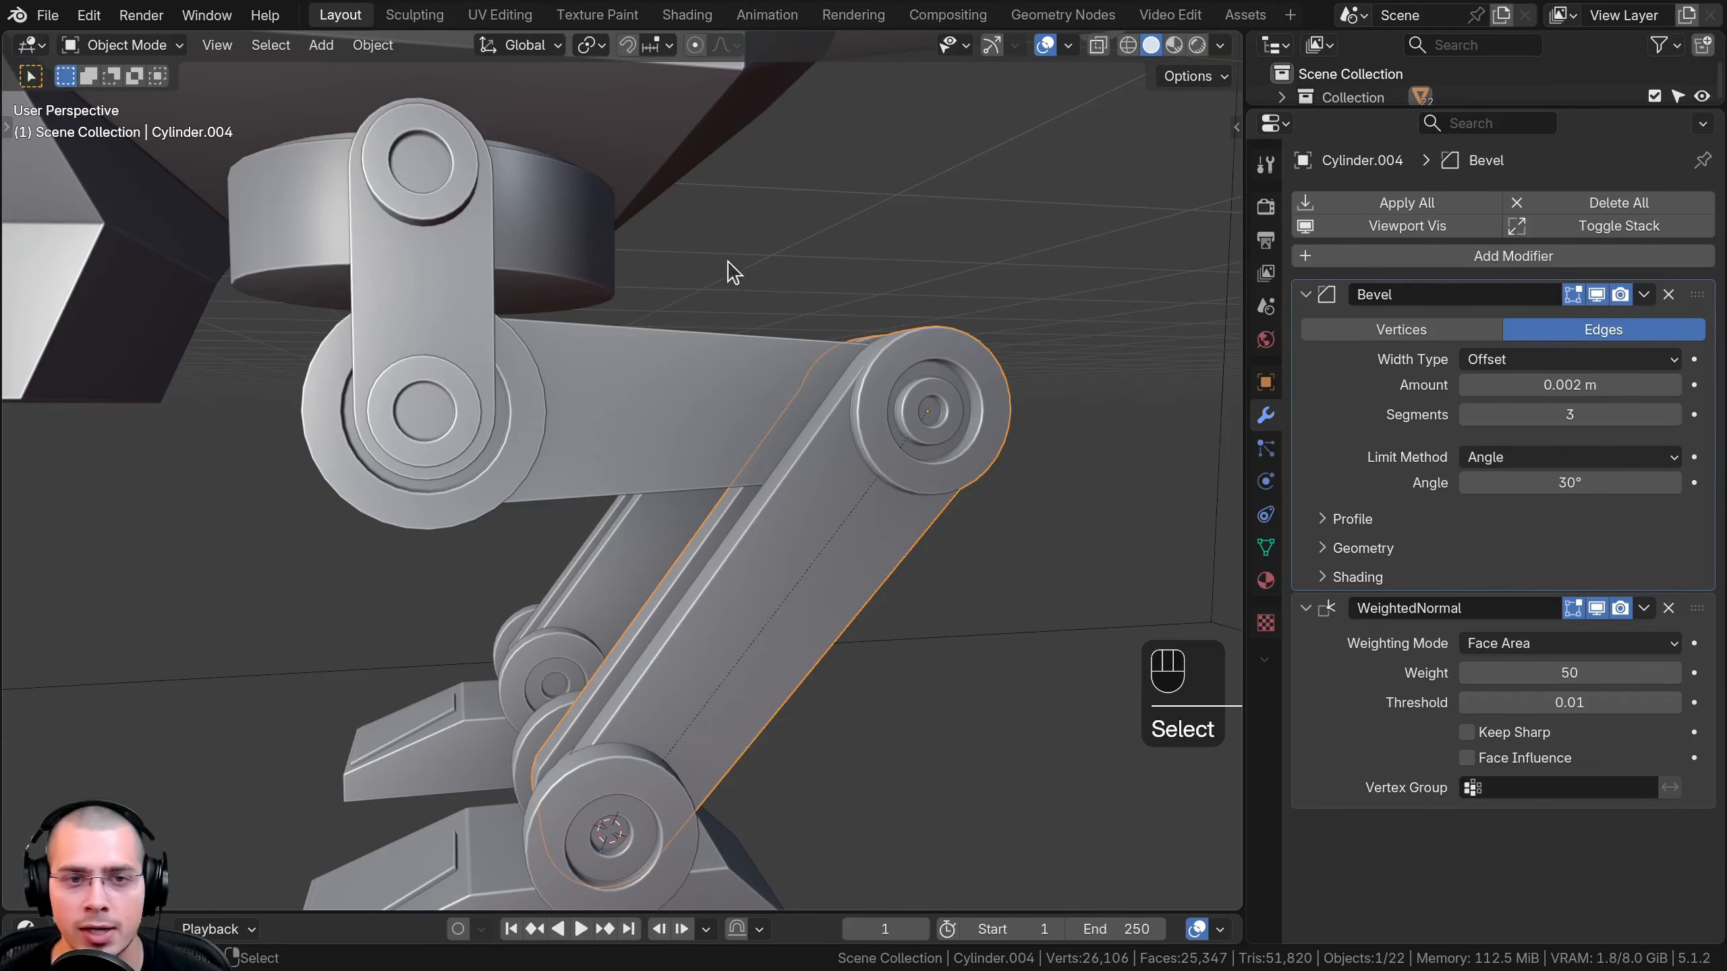
click(636, 376)
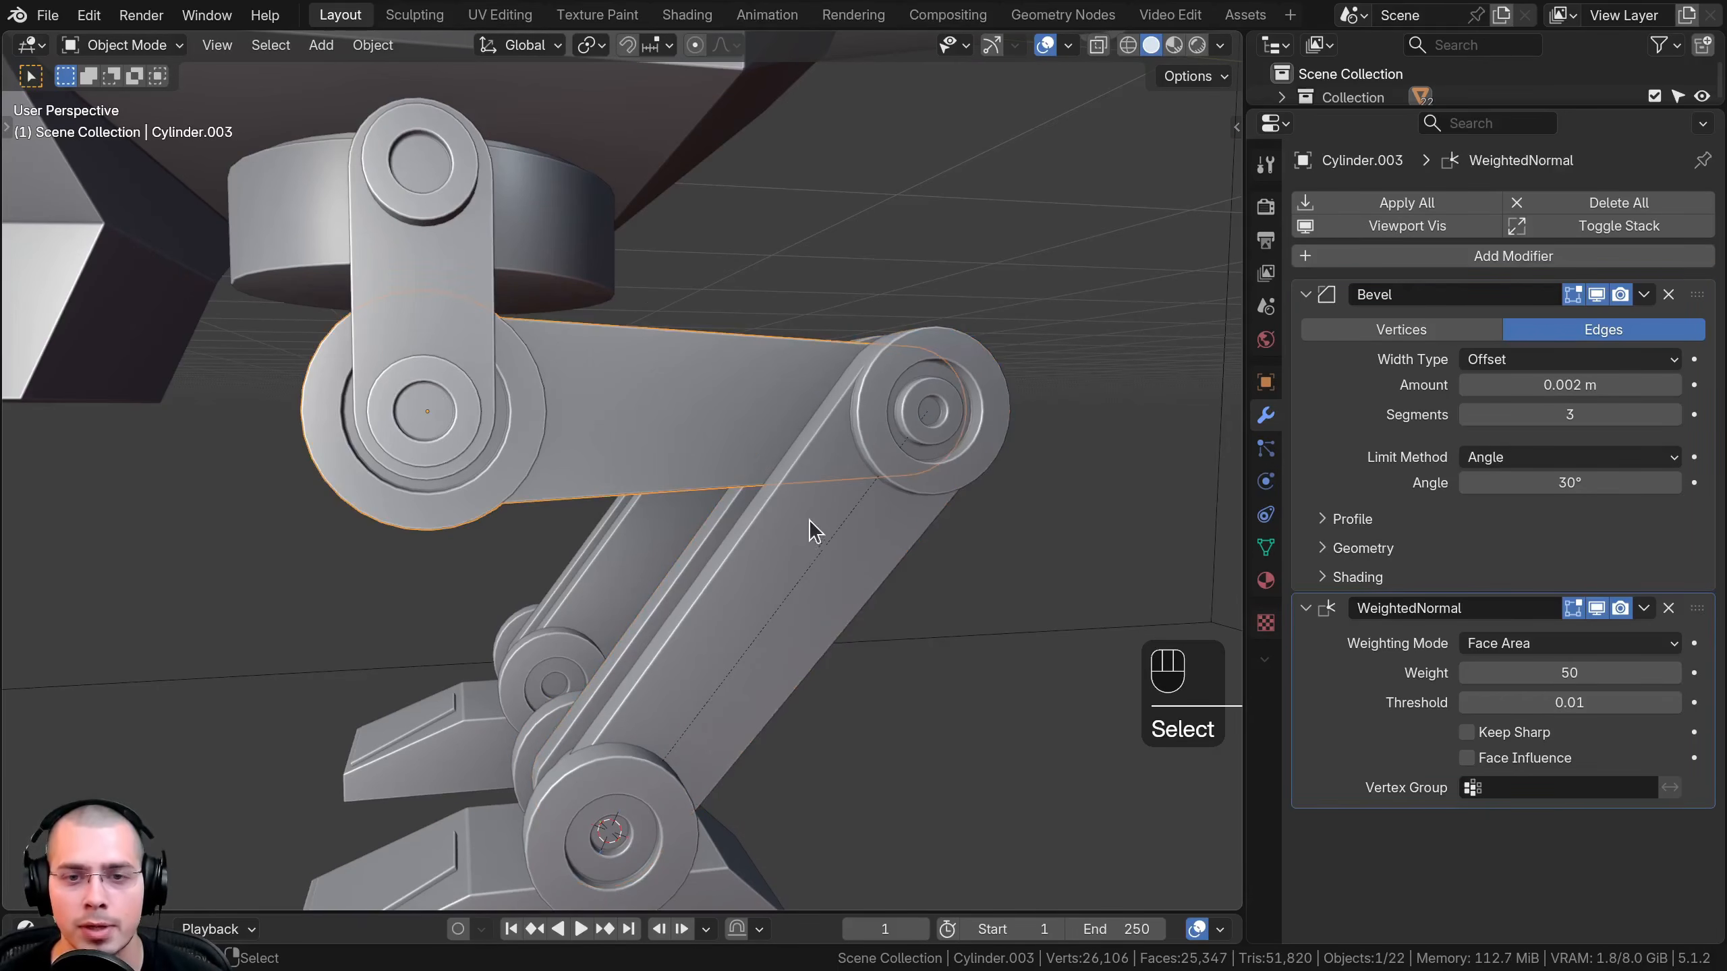
click(782, 483)
mouse_move(788, 544)
middle_down()
mouse_move(825, 533)
mouse_move(789, 555)
middle_up()
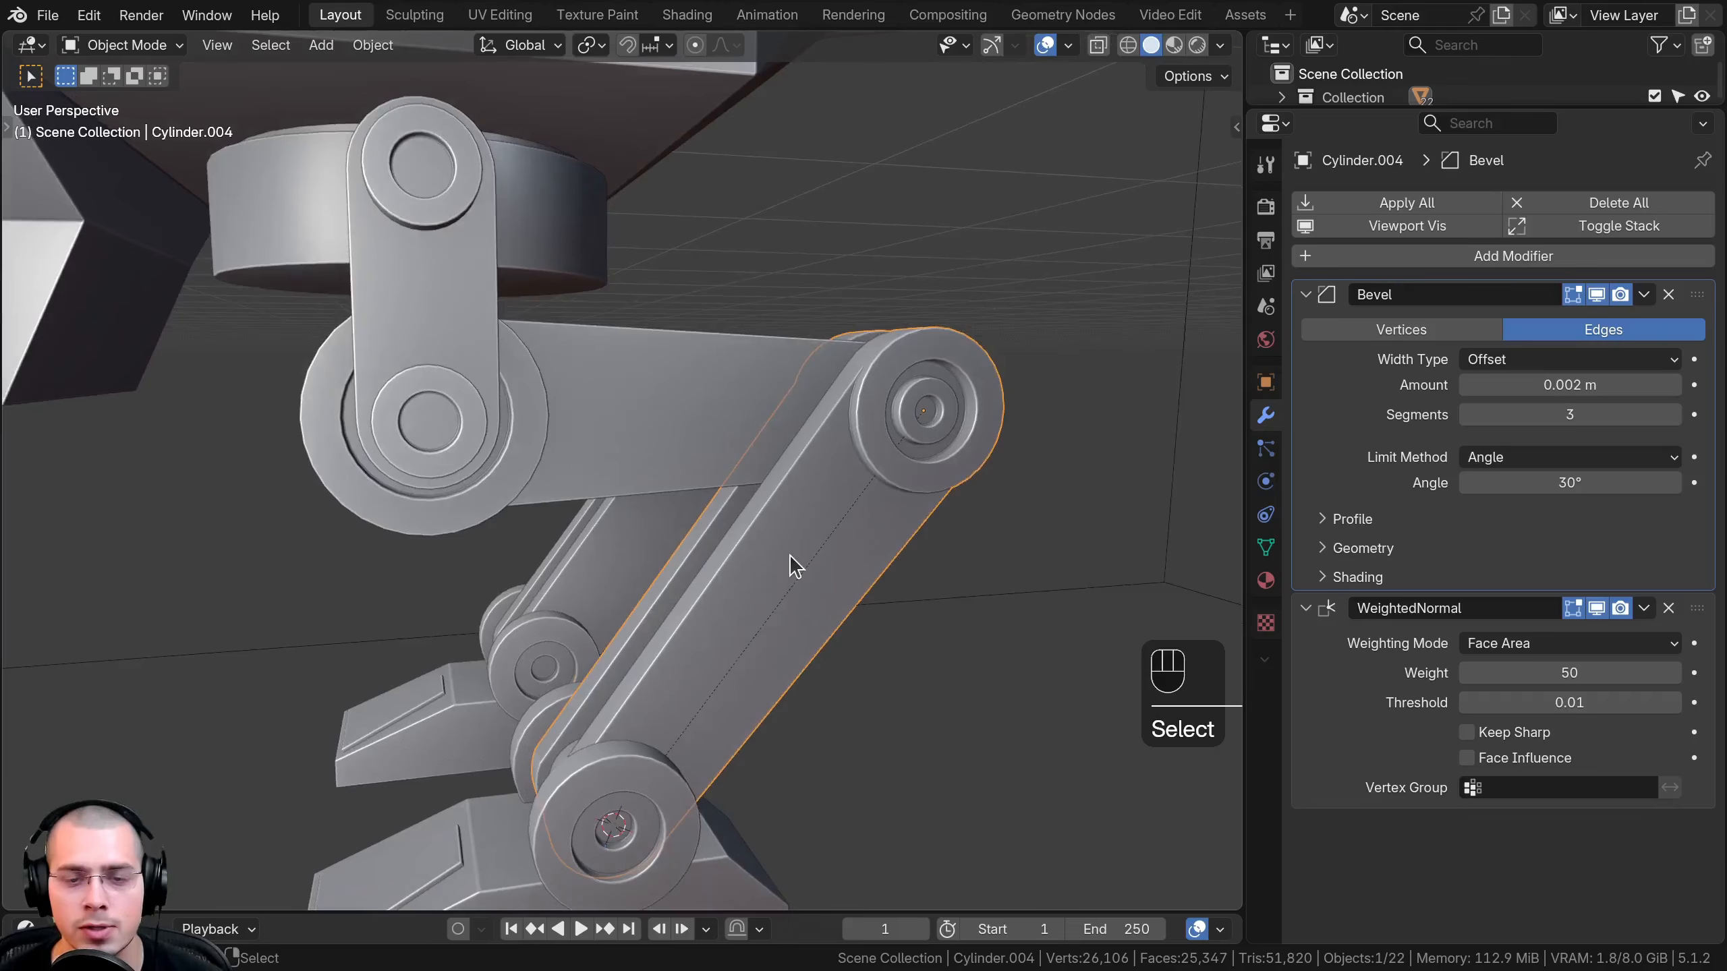
shift+click(642, 394)
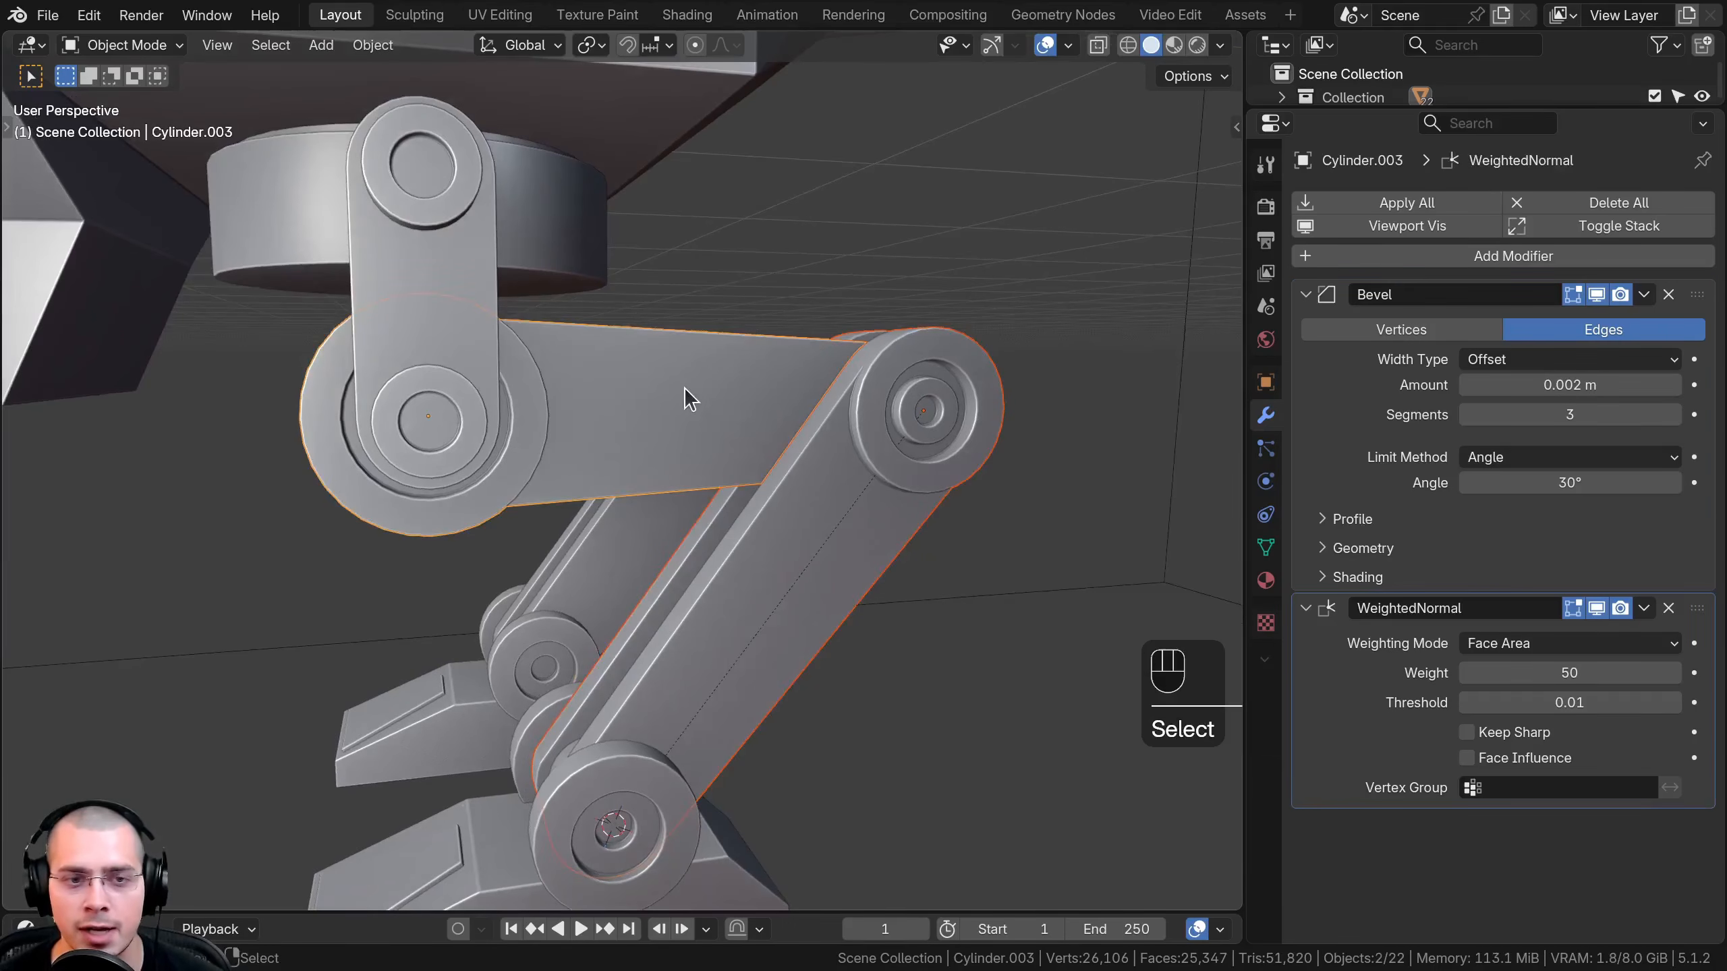
key(ctrl+p)
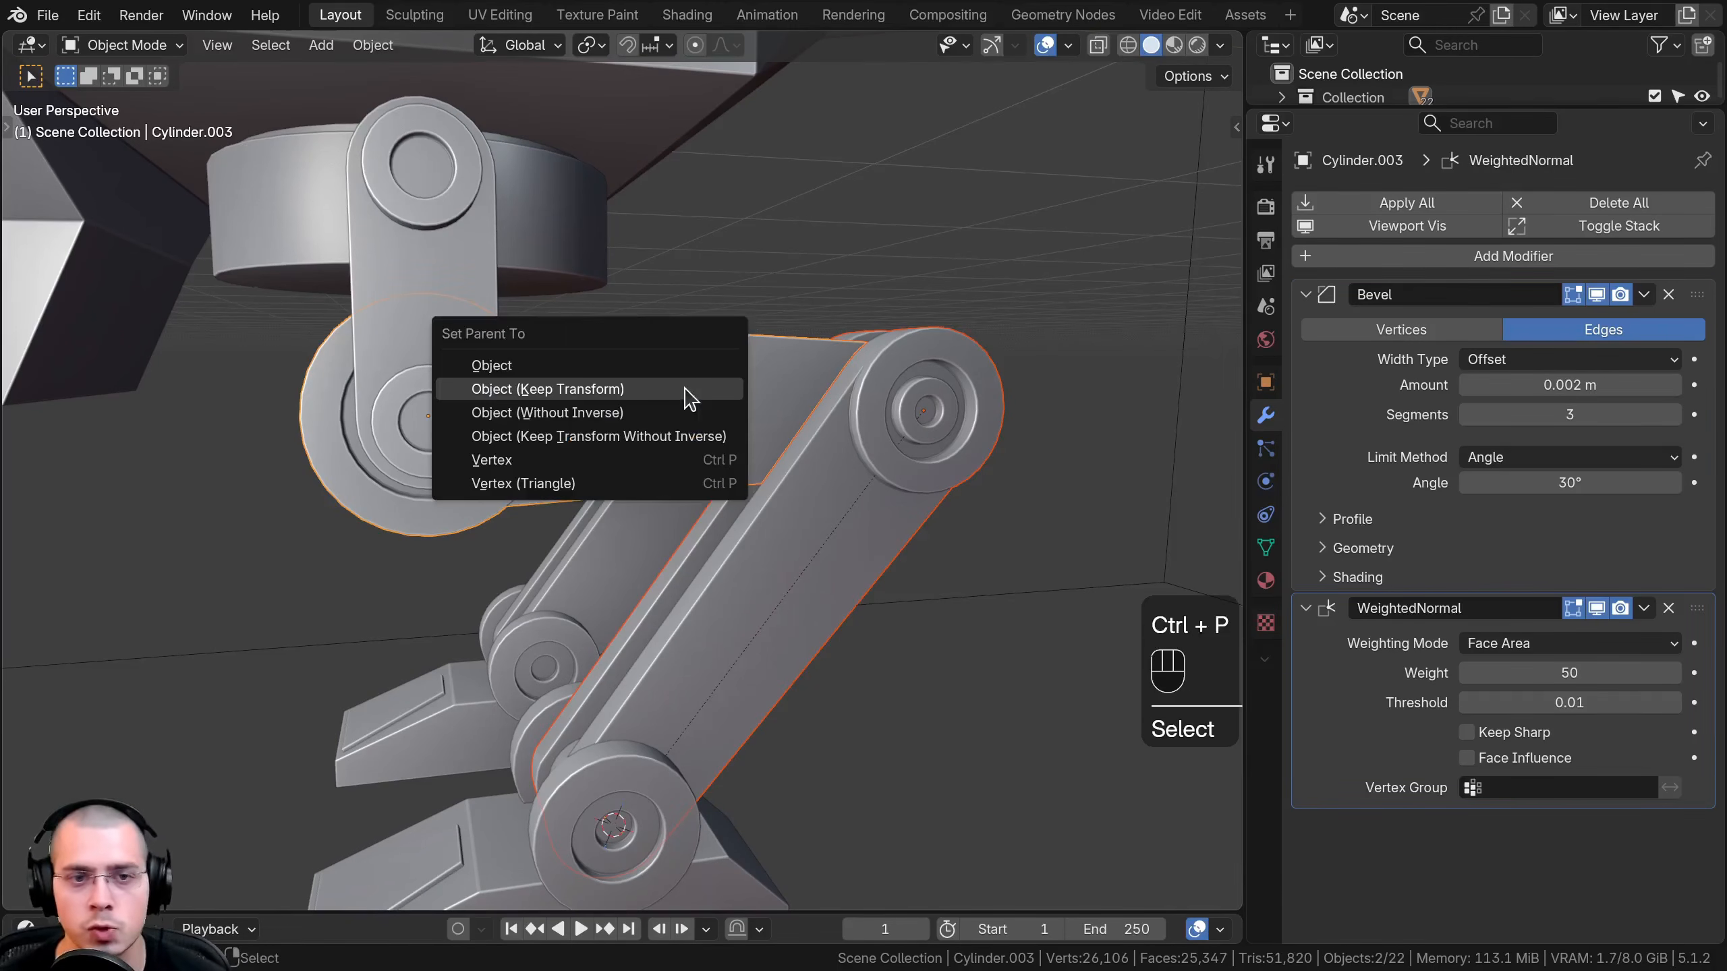
click(619, 393)
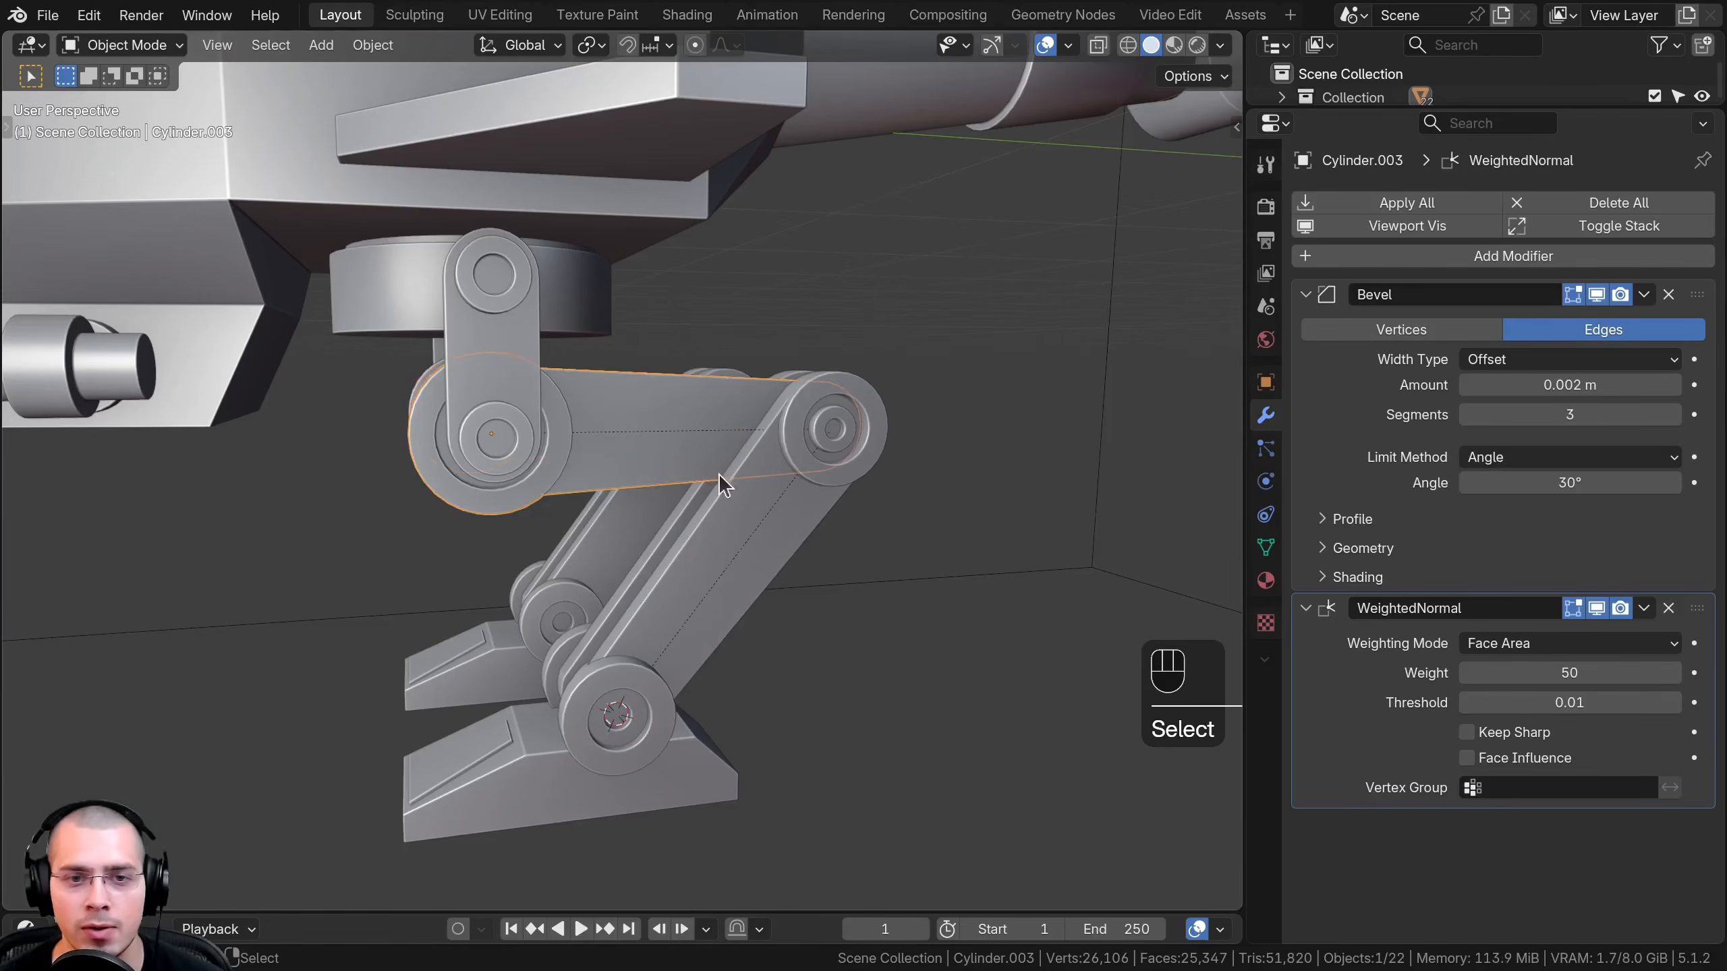
Rotate the left upper leg to test its parenting with the lower leg and foot
key(r)
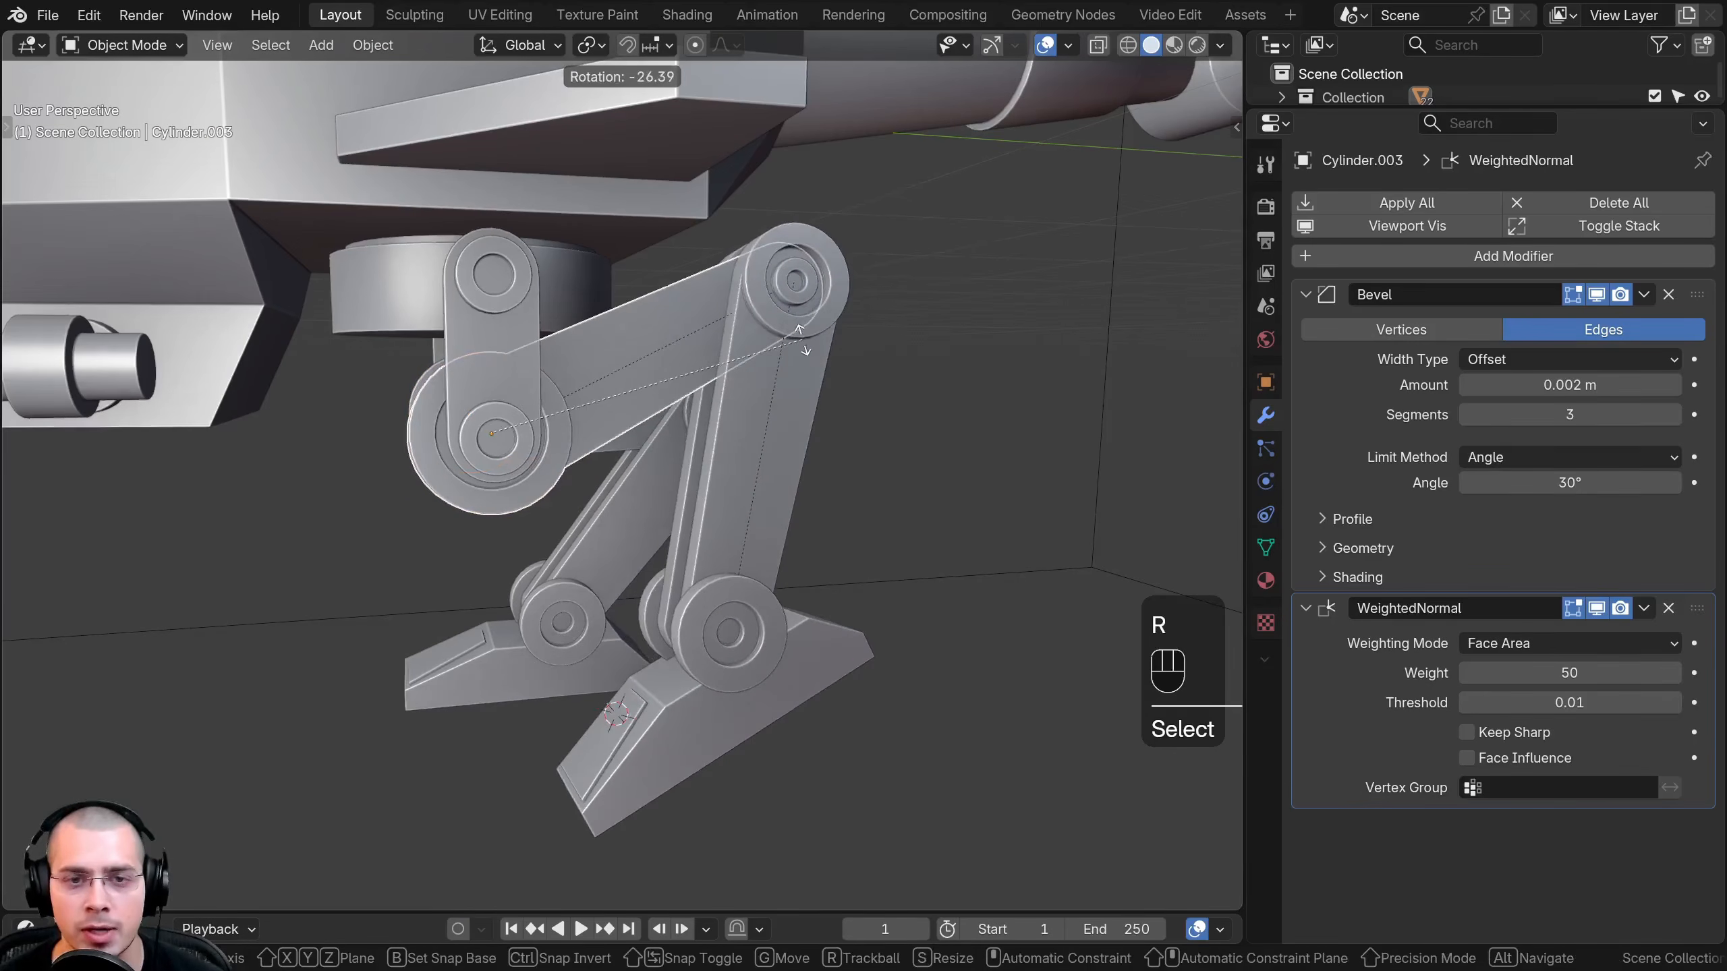
Try rotating one leg's shin and foot about their joints to check the parented chain
click(799, 381)
click(805, 449)
key(r)
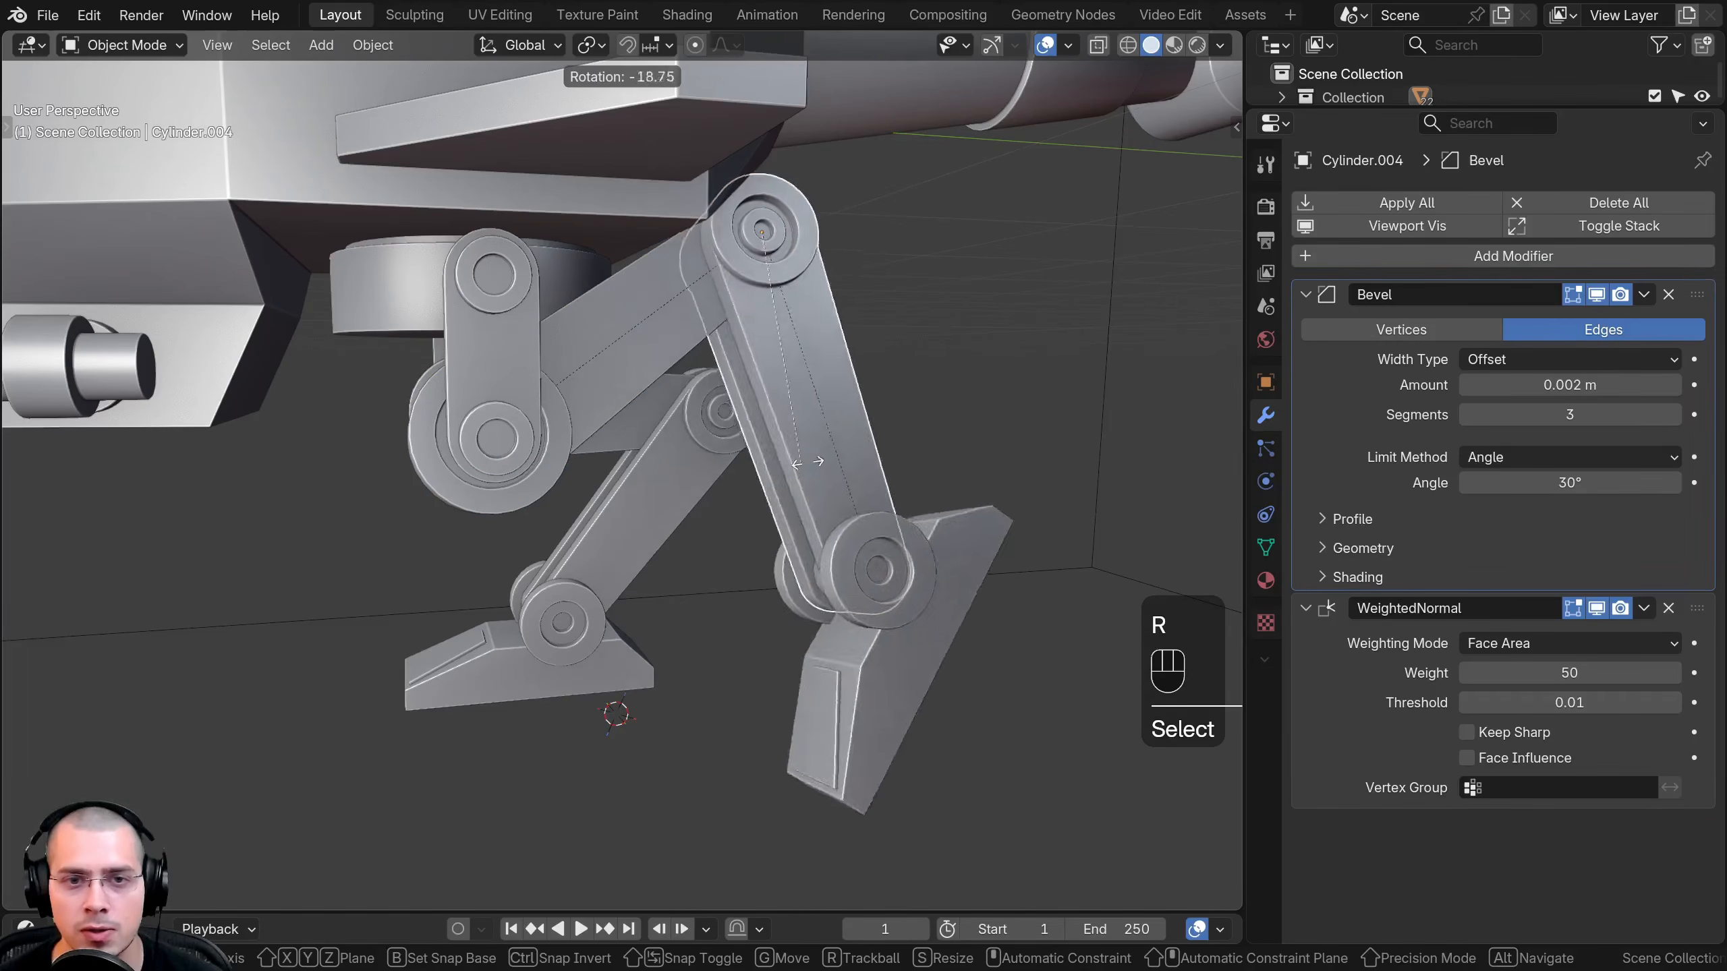
click(879, 609)
middle_drag(879, 610, 800, 597)
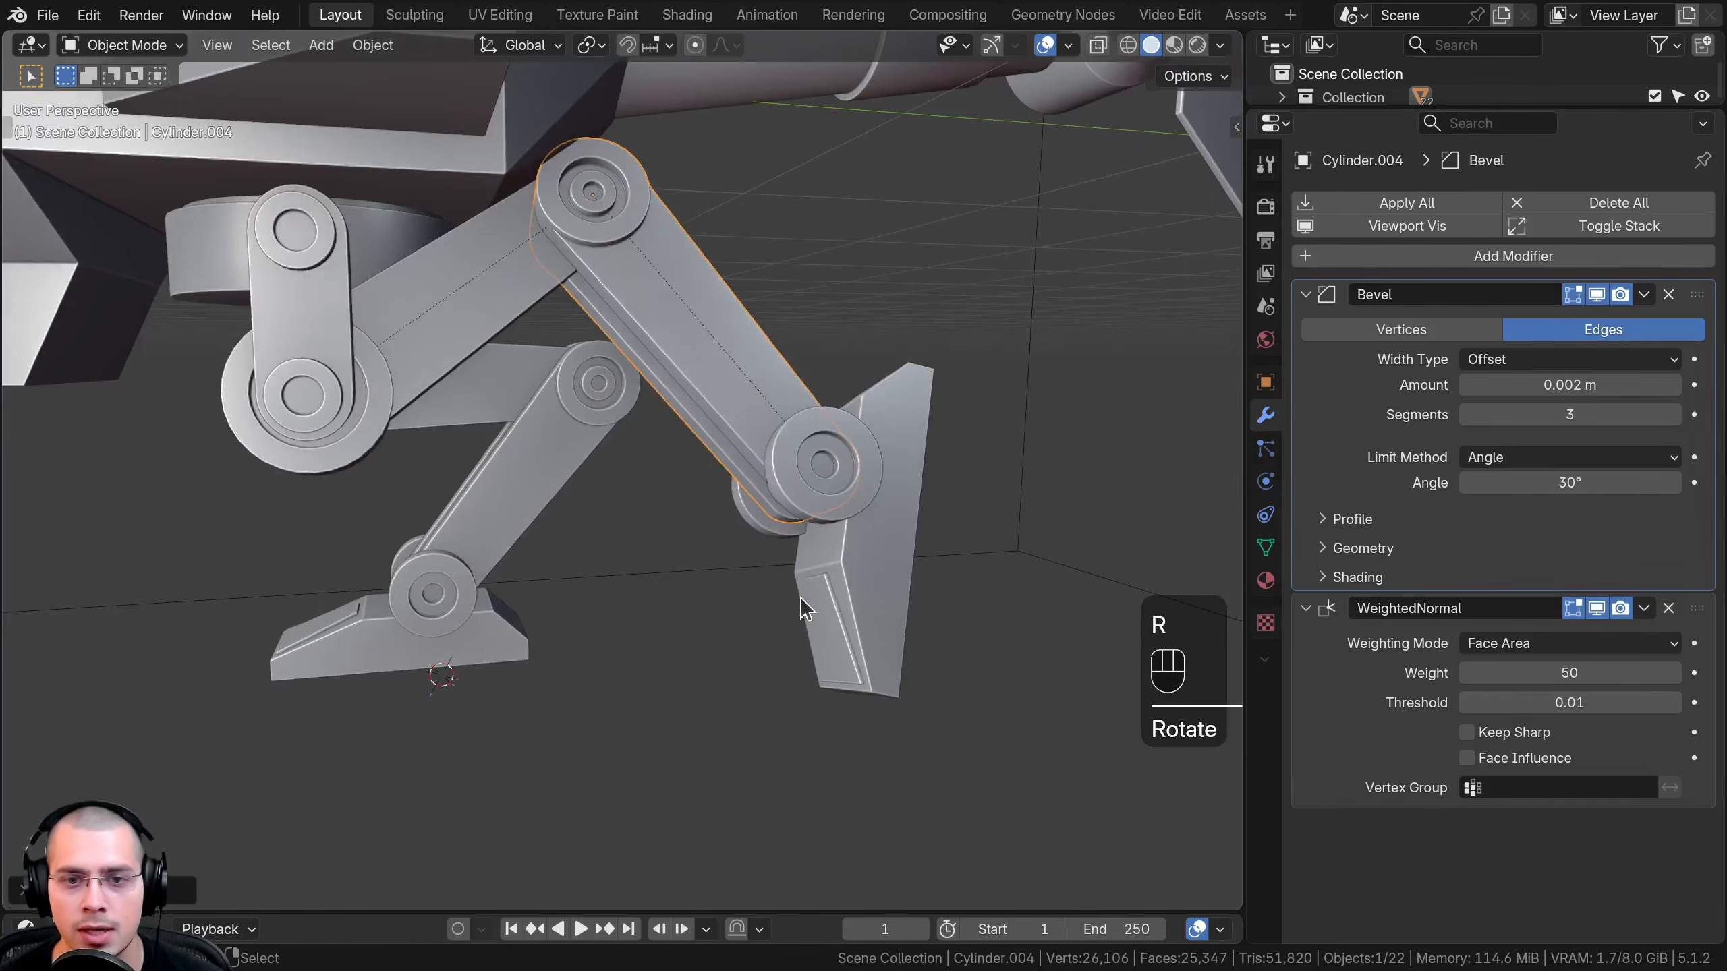
click(800, 597)
key(r)
key(r)
click(347, 810)
middle_drag(347, 810, 819, 499)
Undo the test rotations of the leg segments and clear the selection
key(ctrl+z)
key(ctrl+z)
key(ctrl+z)
key(ctrl+z)
key(ctrl+z)
key(a)
scroll(819, 499, up, 3)
click(612, 435)
click(597, 412)
scroll(599, 412, down, 2)
middle_drag(599, 412, 660, 523)
key(r)
right_click(674, 472)
Join the hip links of both legs into a single object, keeping the parented leg's link as the active one
click(316, 439)
shift+click(722, 403)
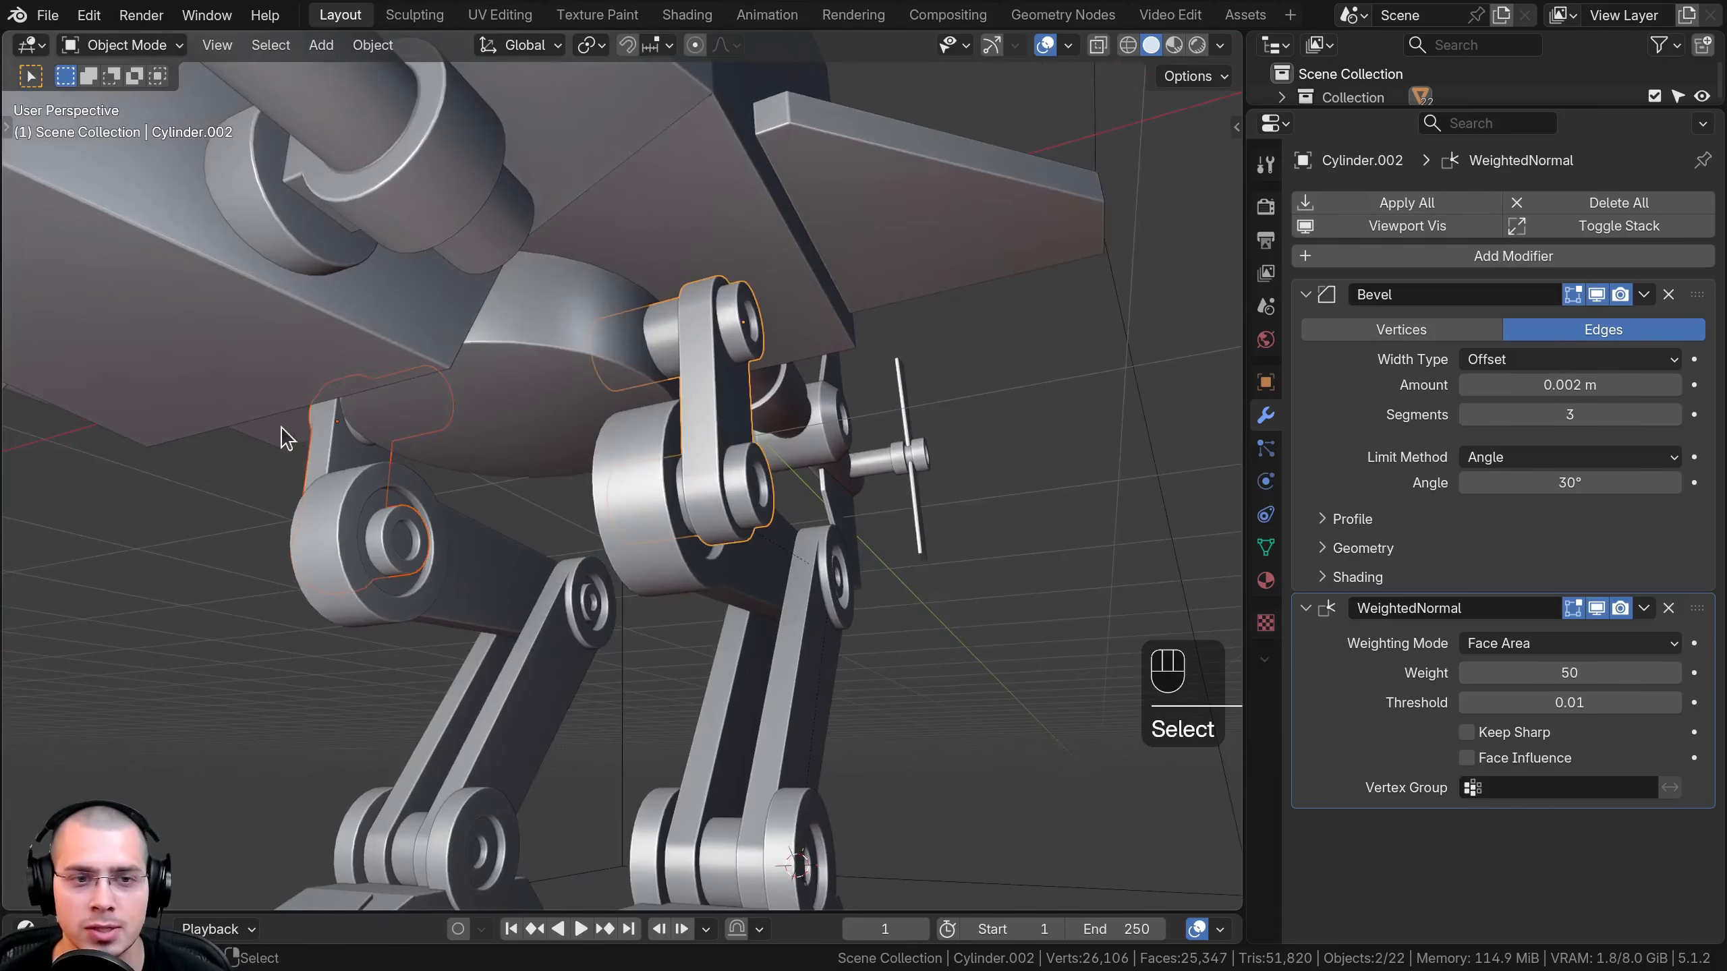
middle_drag(280, 426, 263, 459)
key(a)
click(270, 413)
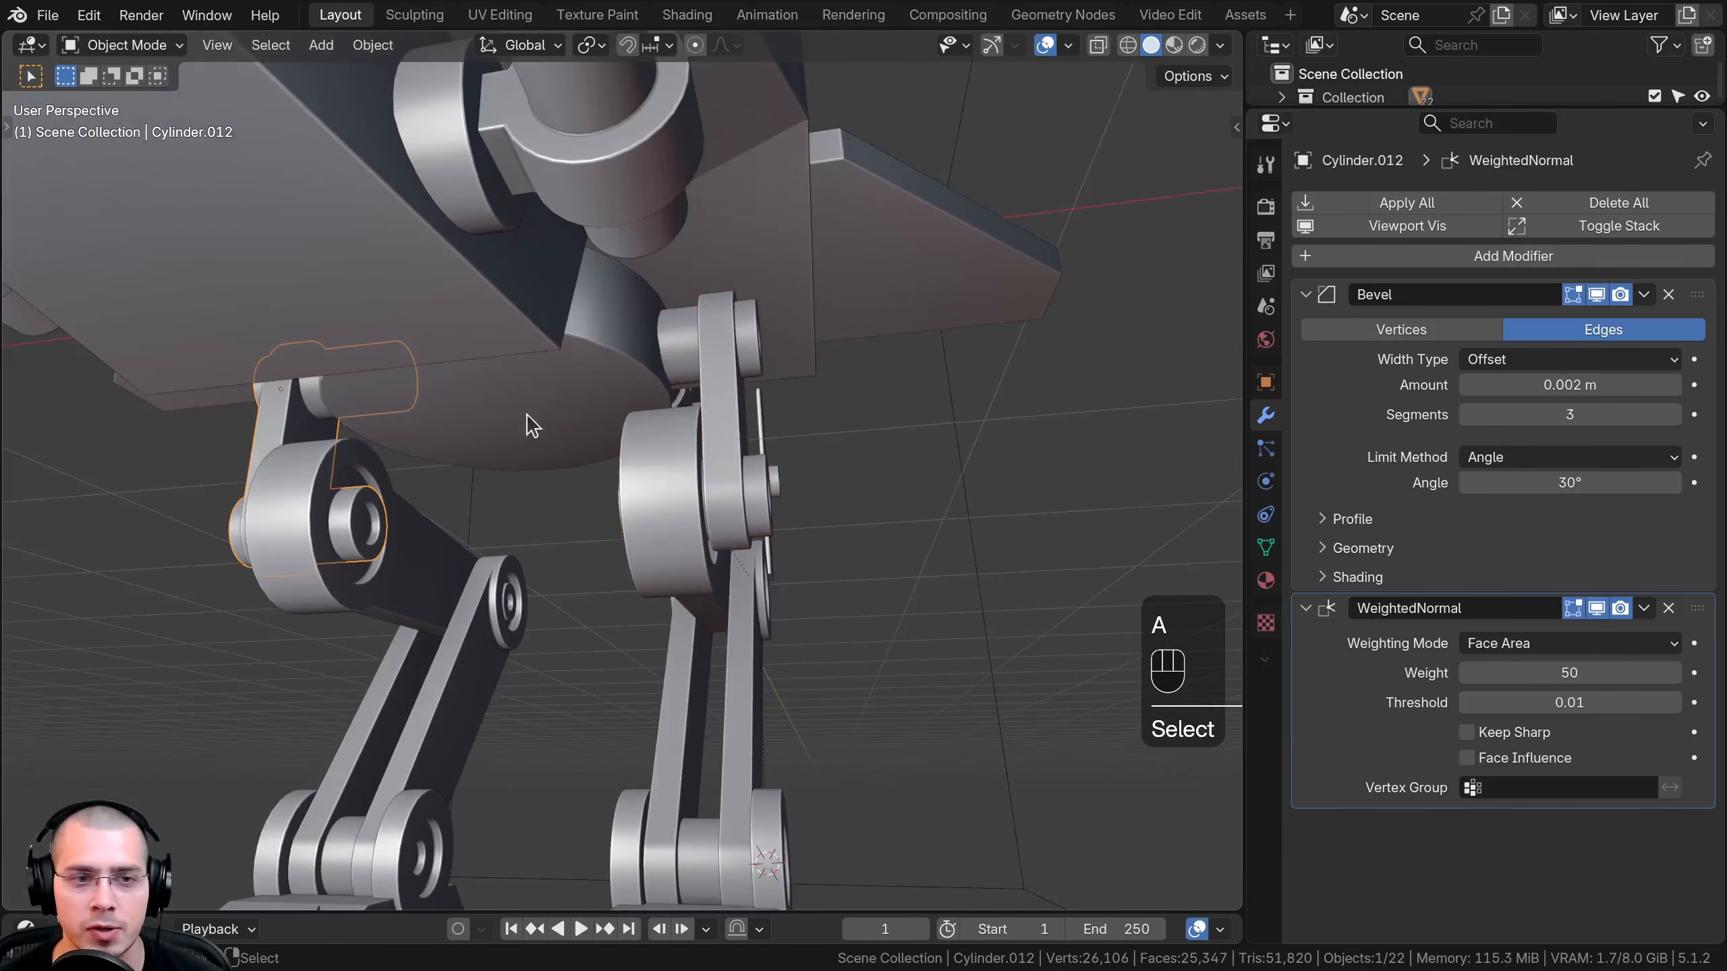
shift+click(734, 373)
middle_drag(291, 435, 512, 452)
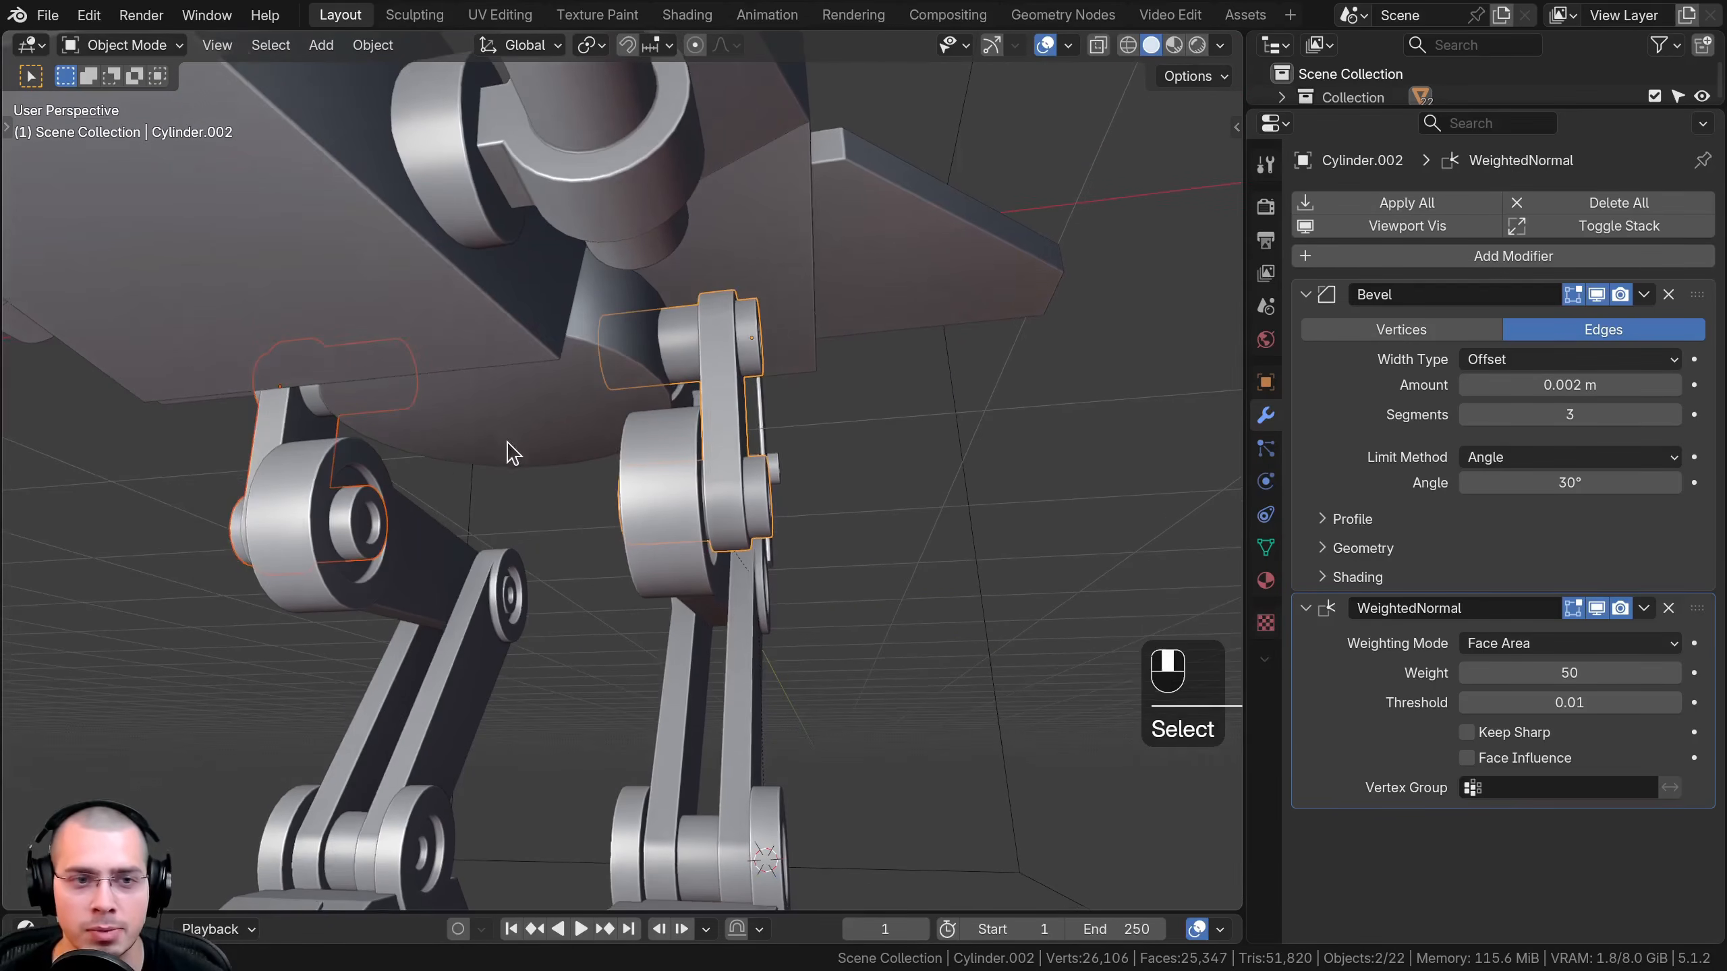
key(ctrl+j)
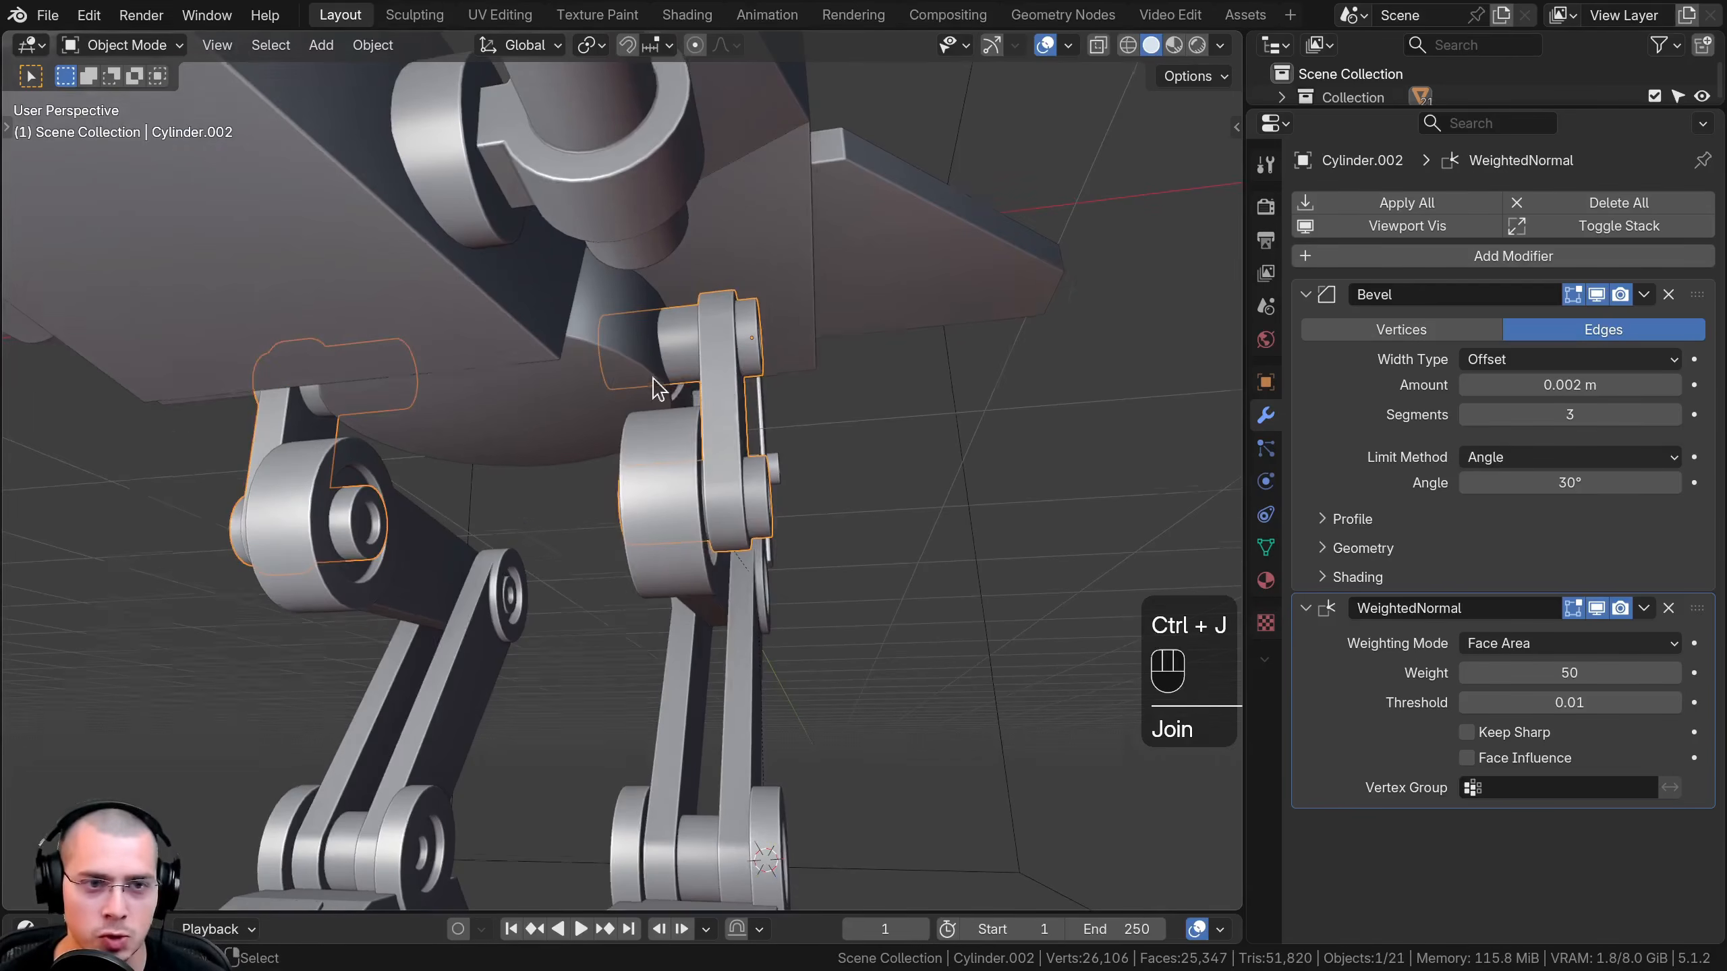
Try rotating the joined hip links about the X axis
middle_drag(653, 379, 621, 397)
key(r)
key(x)
right_click(753, 505)
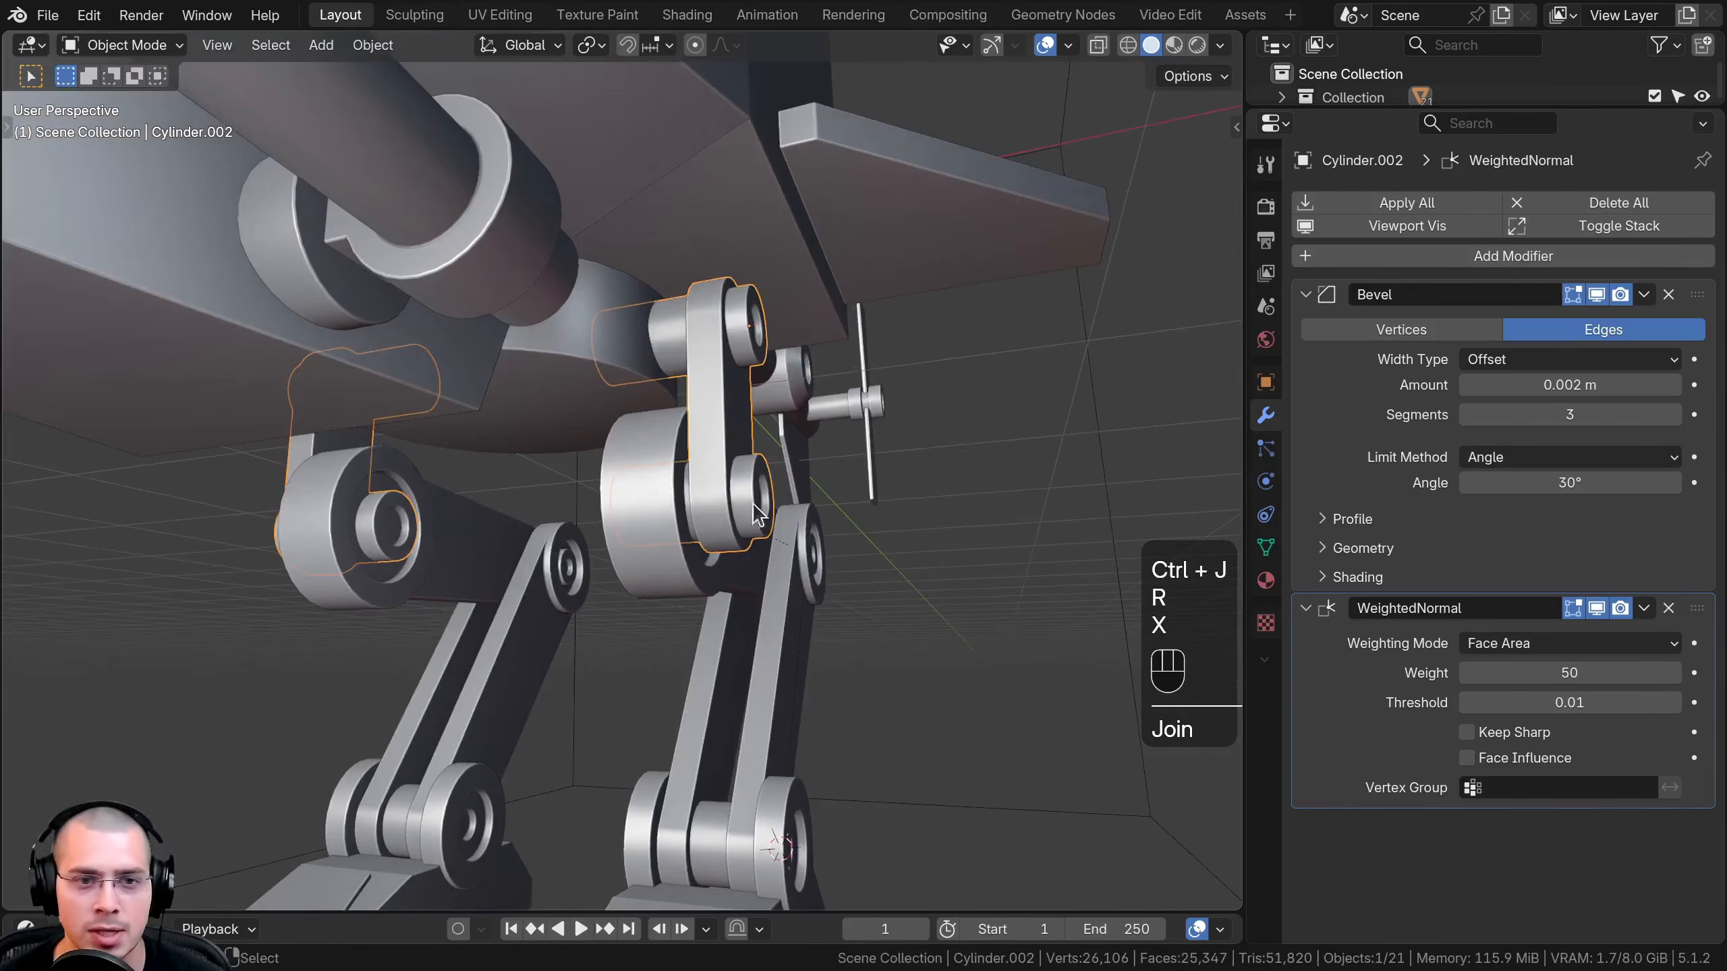
Select the round end faces of both upper hip pins in edit mode and snap the 3D cursor to their midpoint
middle_drag(753, 505, 798, 367)
scroll(726, 480, up, 2)
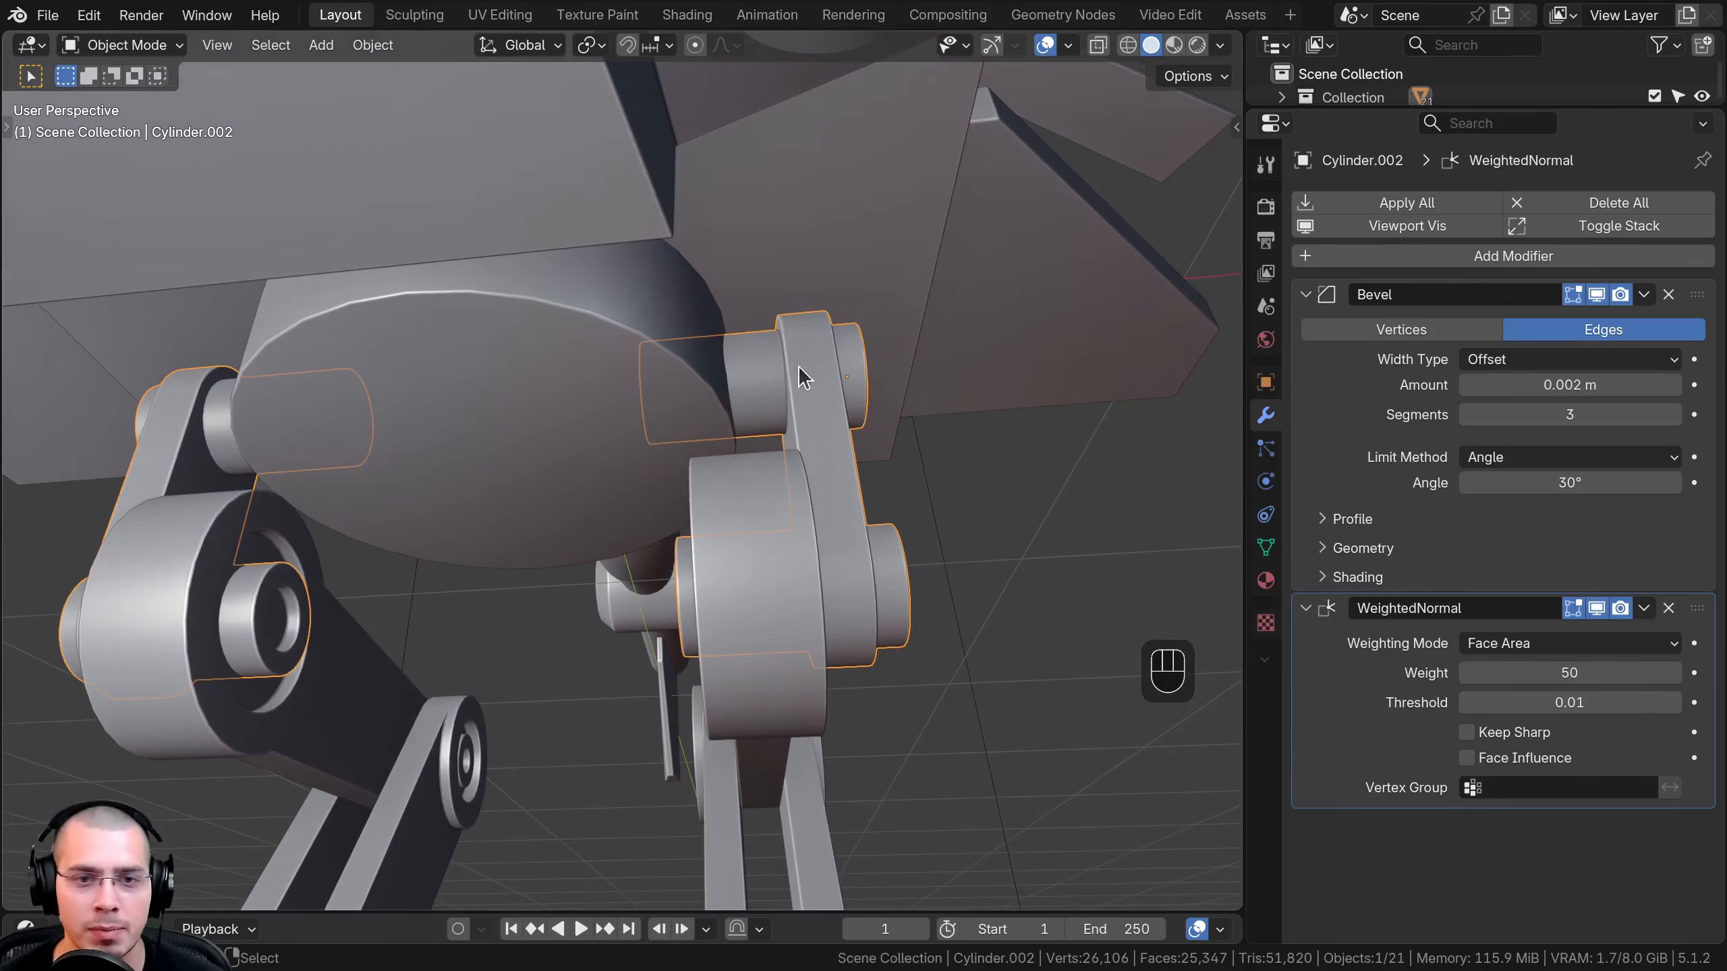
middle_drag(476, 388, 732, 513)
key(Tab)
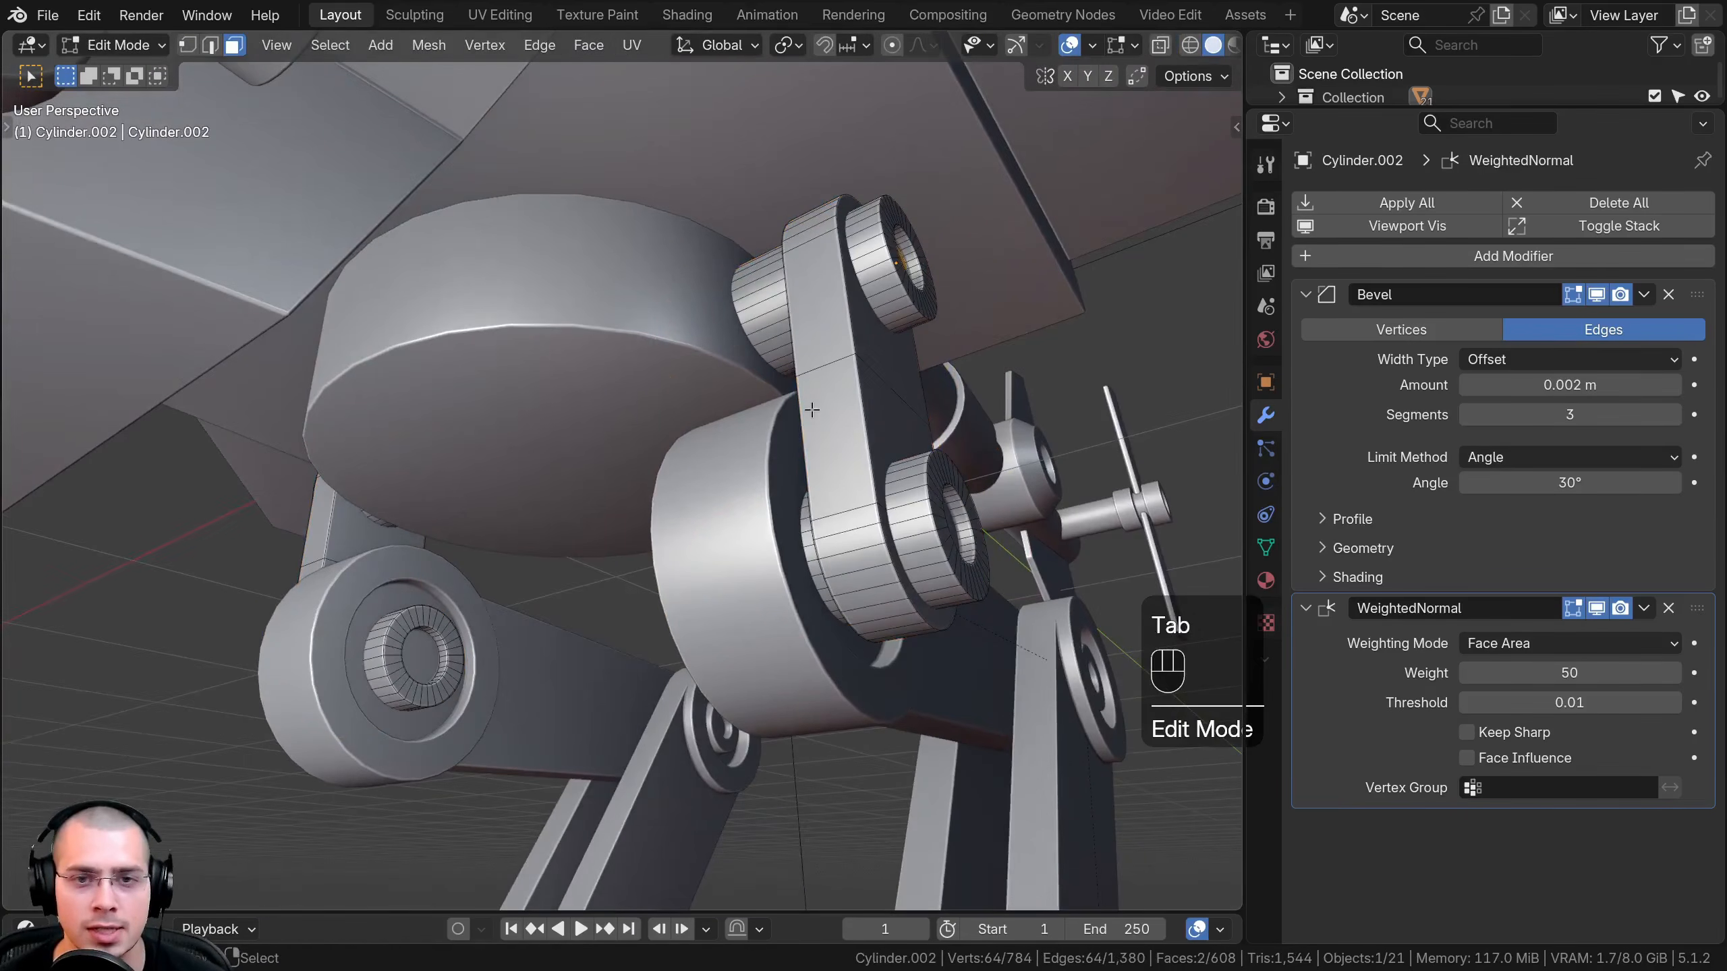
scroll(628, 533, up, 5)
scroll(629, 533, down, 5)
key(a)
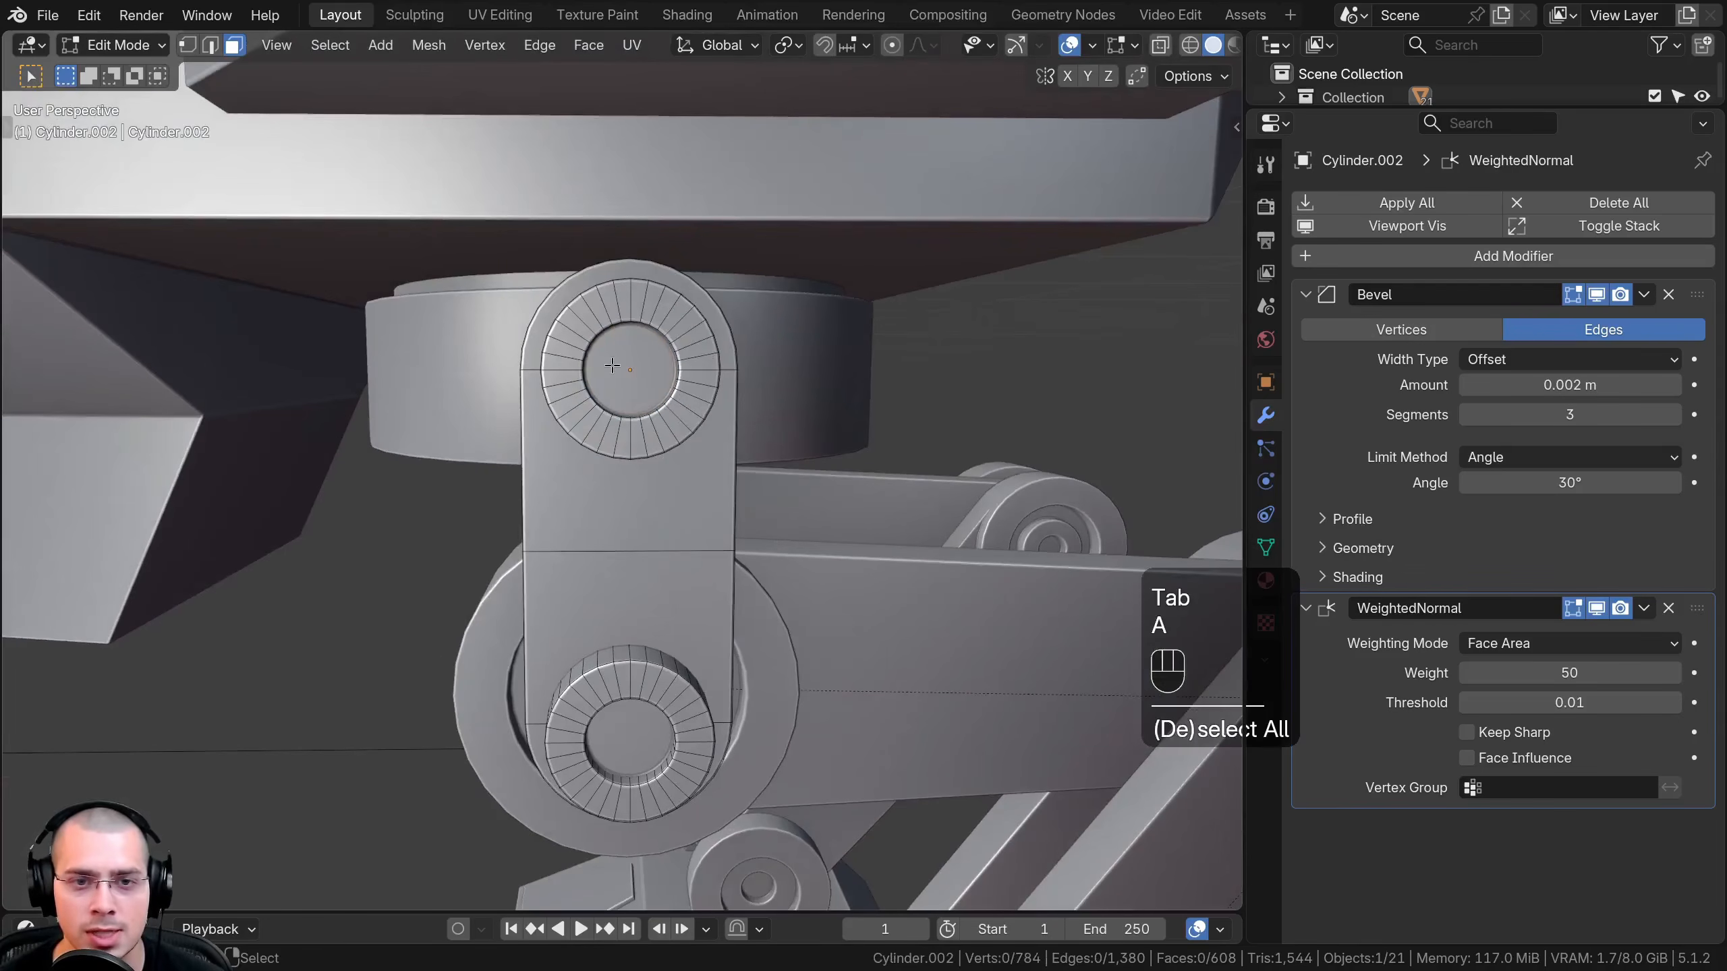
click(612, 366)
middle_drag(612, 365, 461, 432)
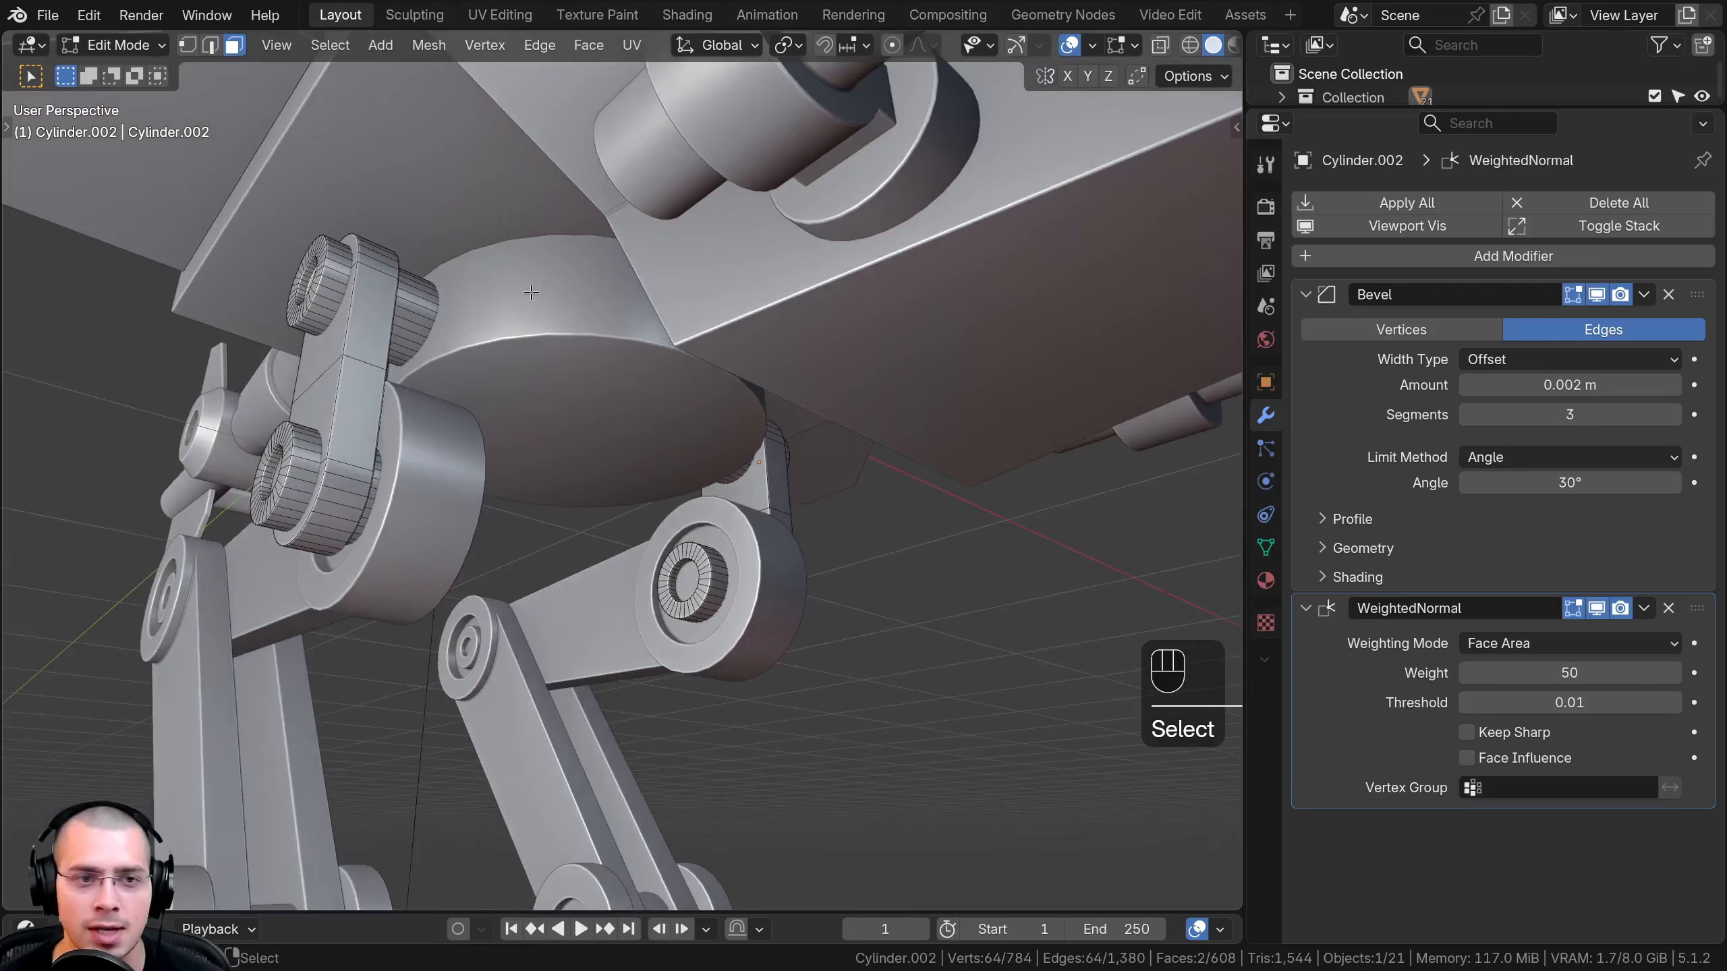
key(shift+s)
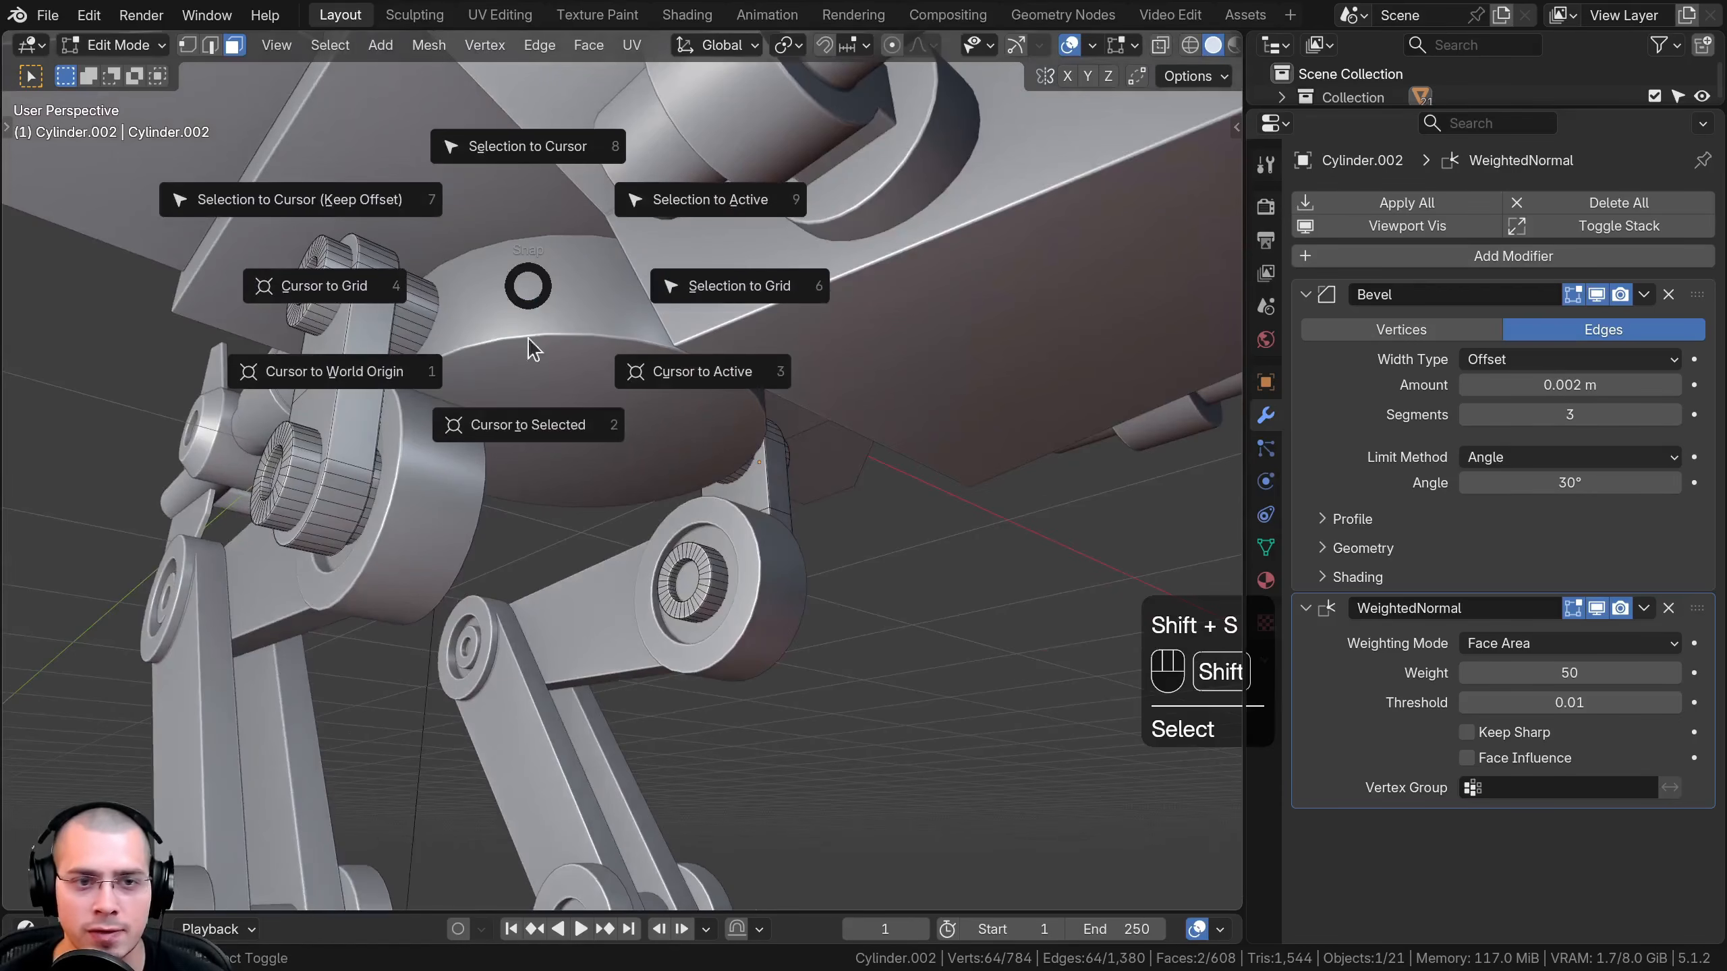
click(531, 443)
middle_drag(531, 443, 713, 408)
scroll(714, 408, up, 3)
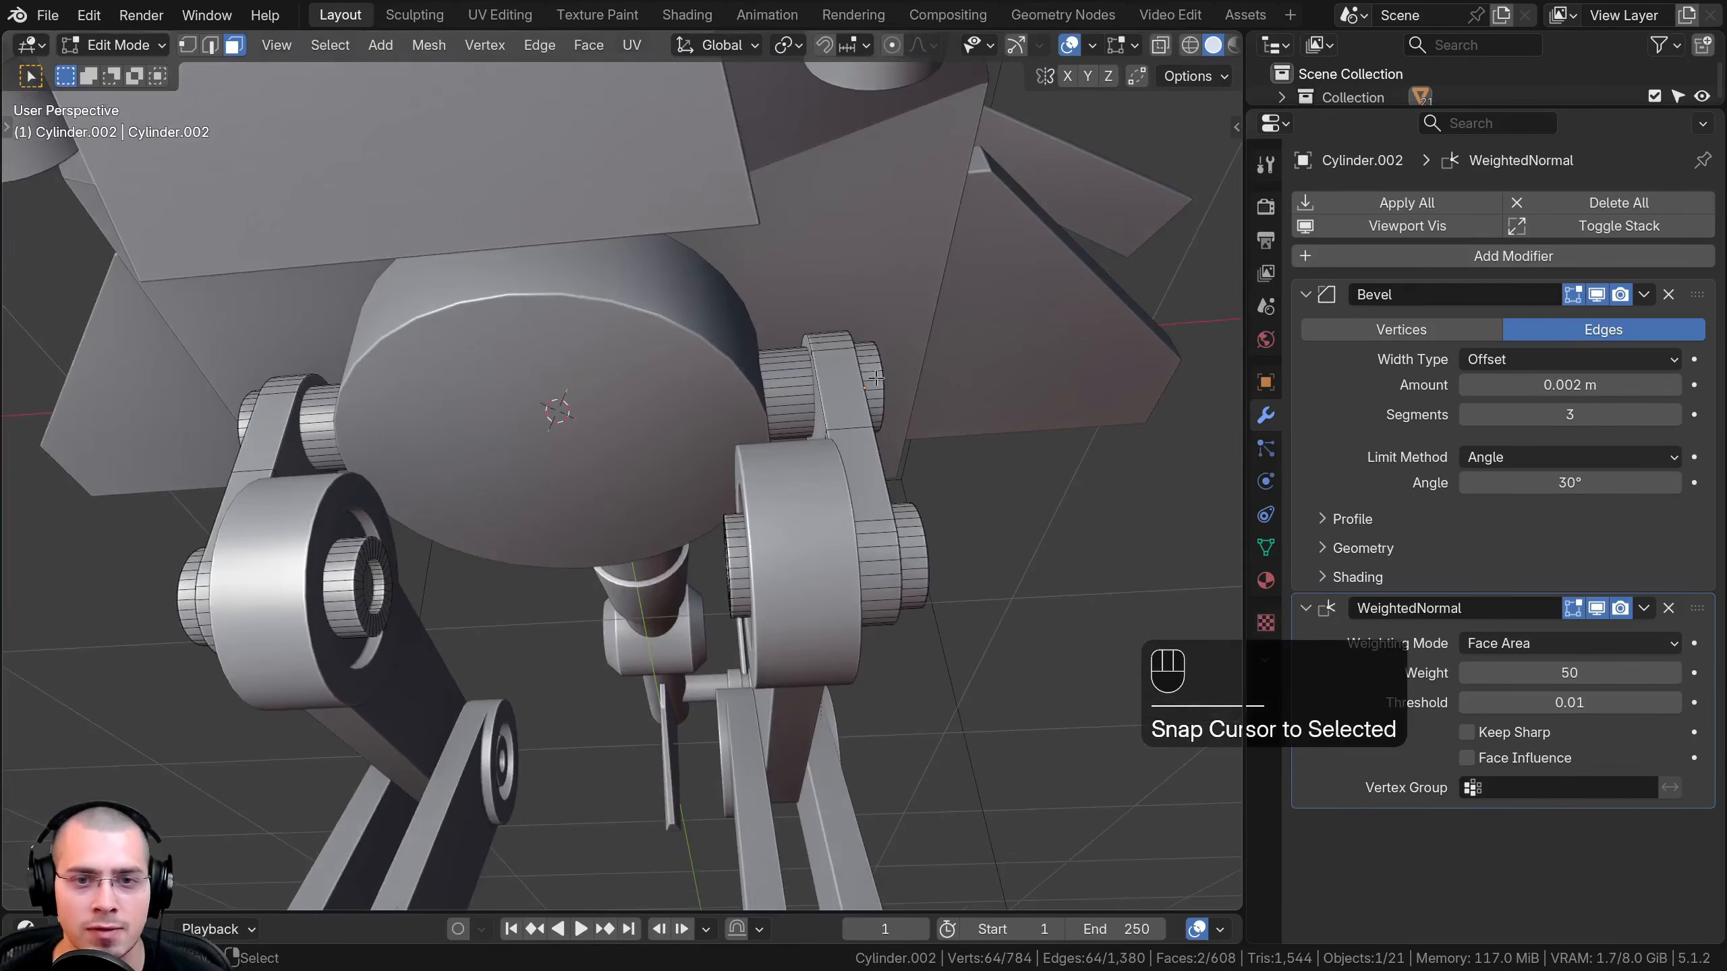
Move the joined hip links' origin to the 3D cursor in object mode
key(Tab)
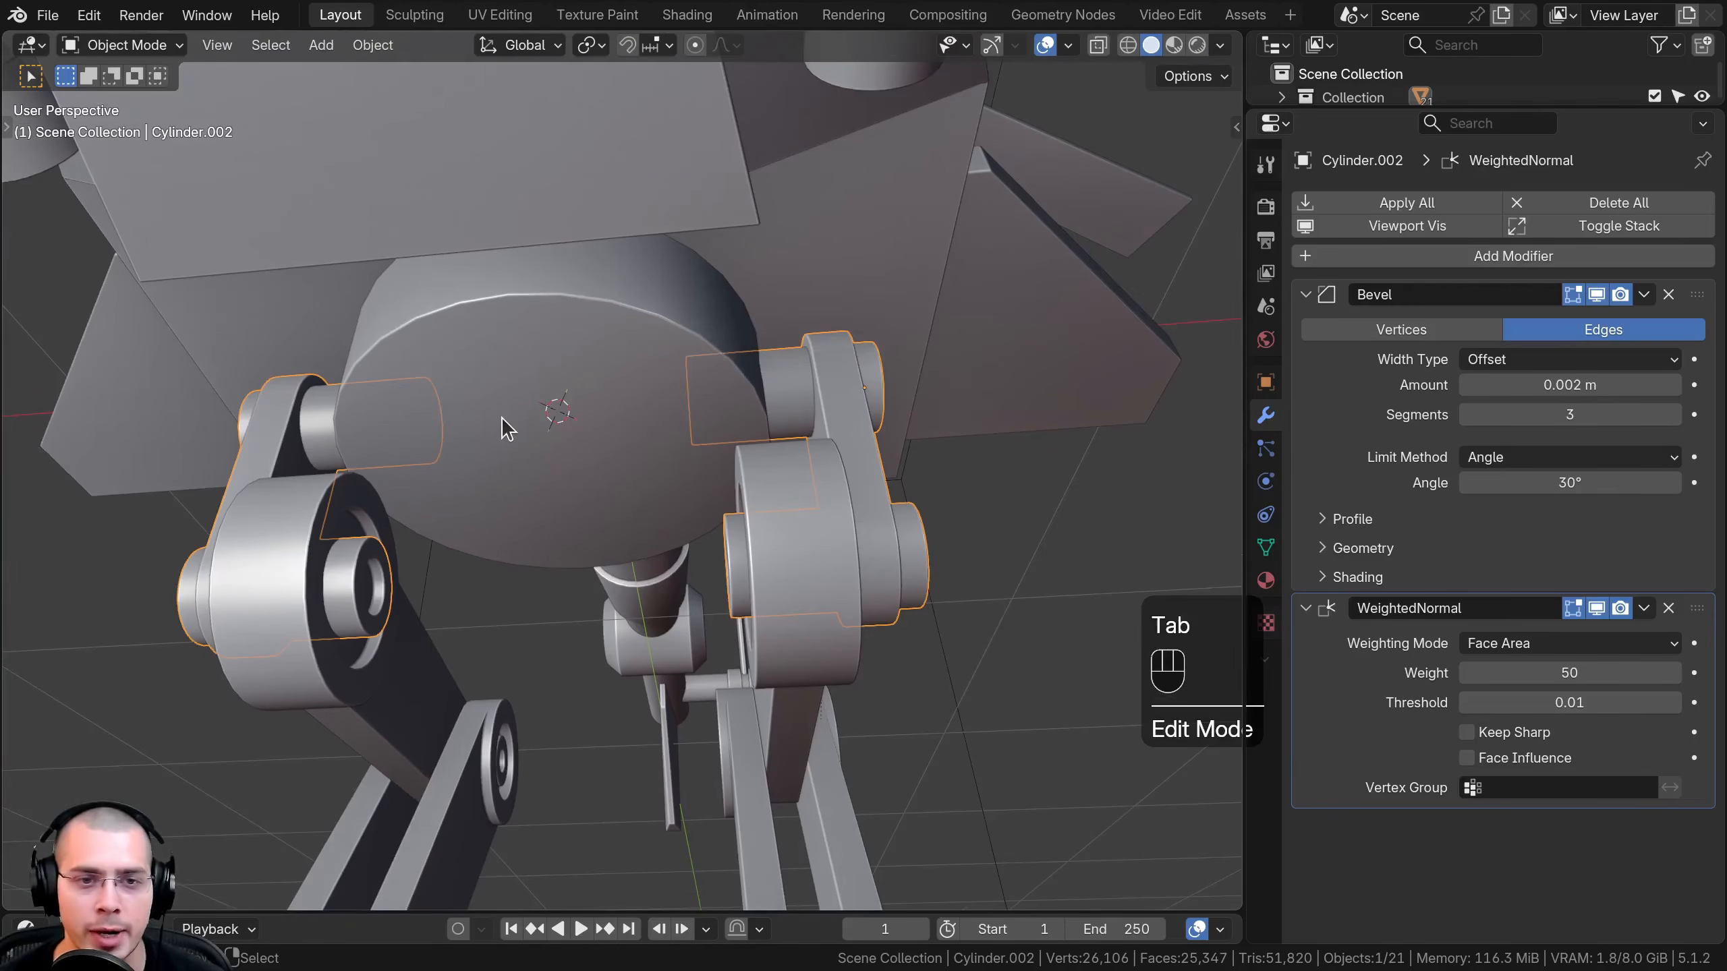
key(q)
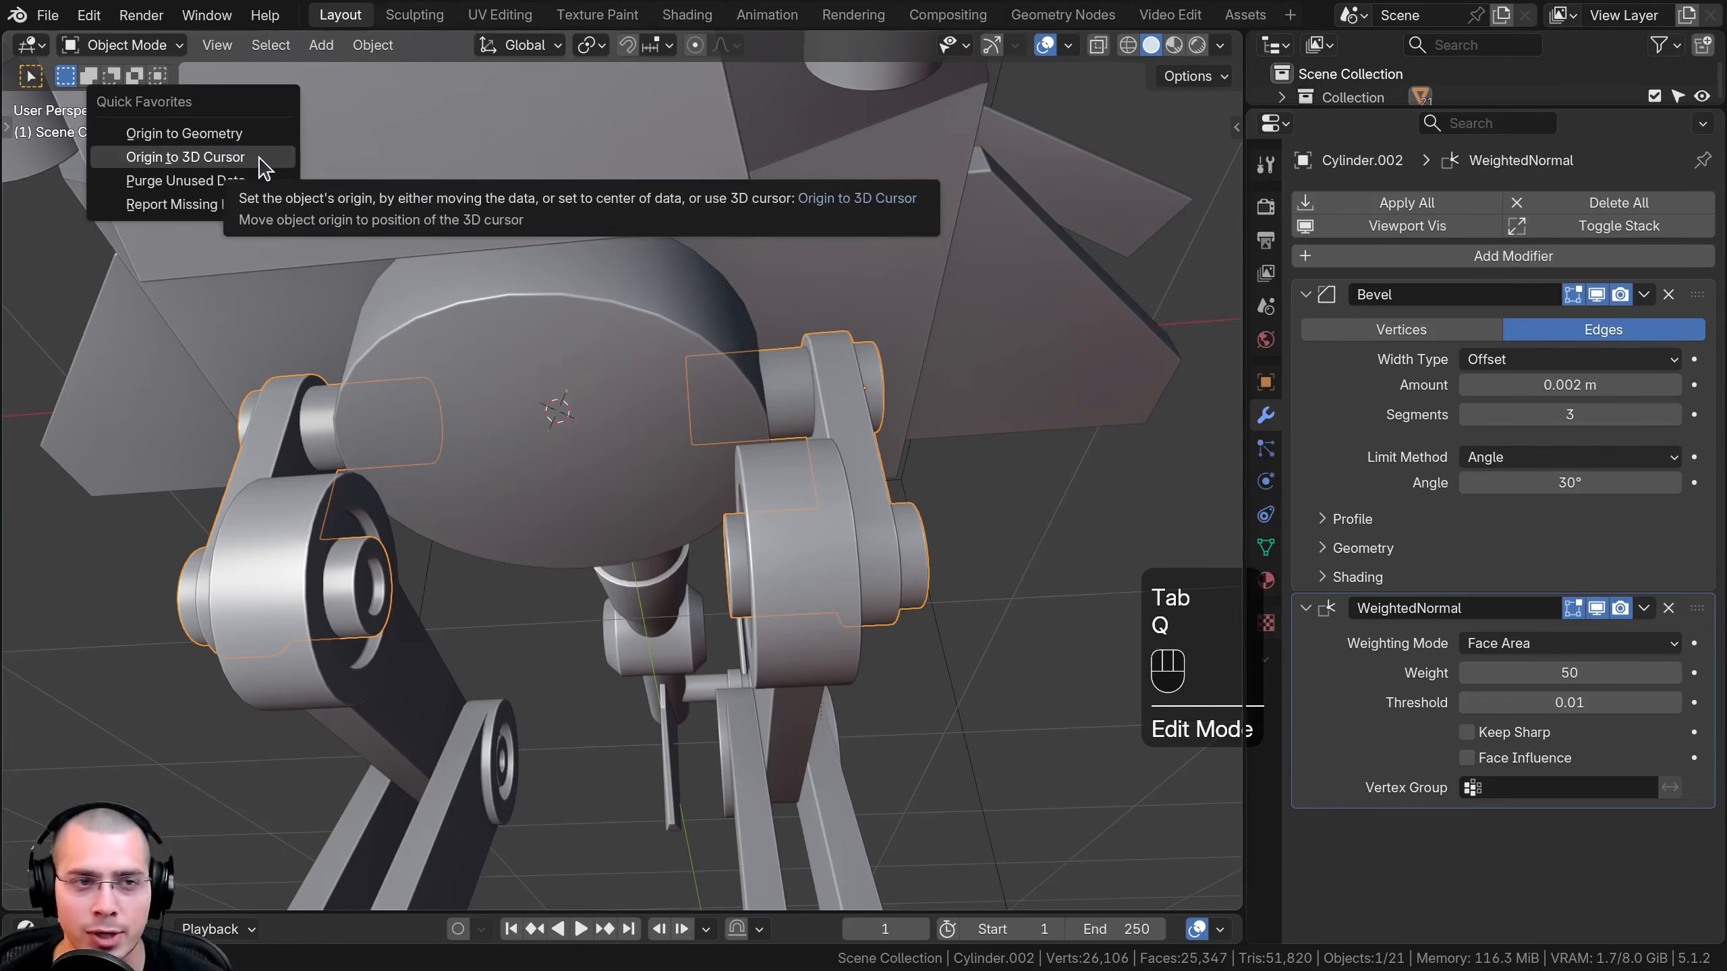
click(182, 164)
Test the hip links' new pivot by rotating them about the X axis
middle_drag(992, 463, 833, 386)
key(r)
key(x)
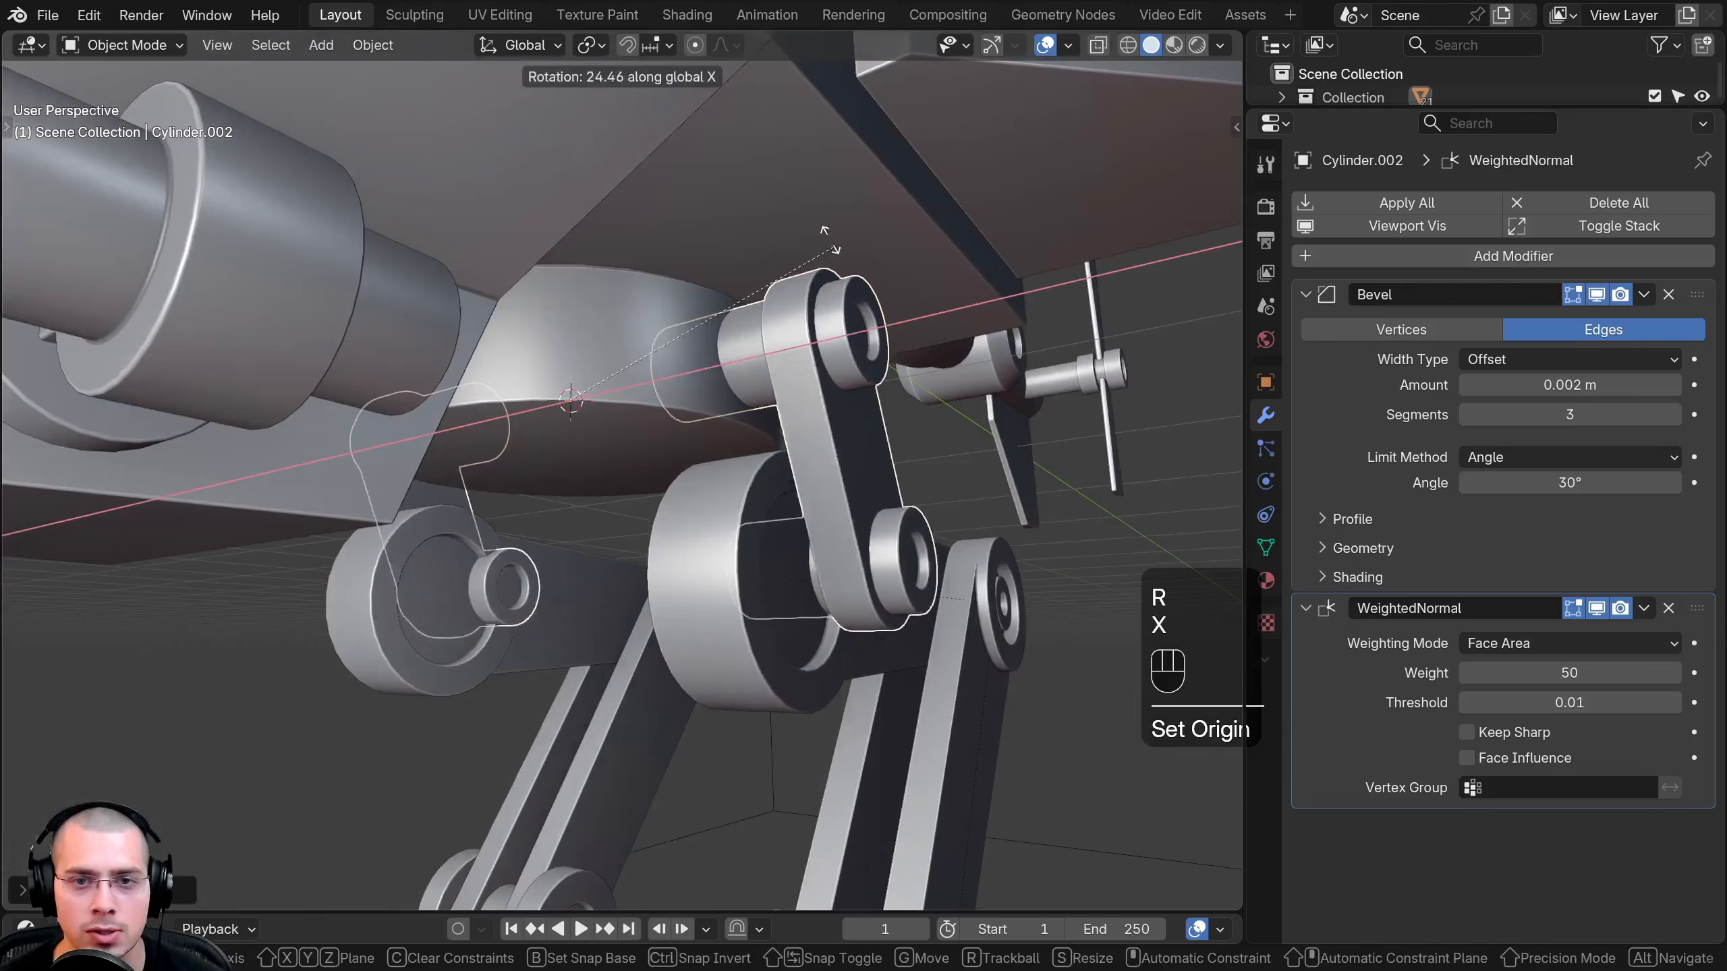
Parent the thigh segments of both legs to the joined hip links with Object (Keep Transform)
click(750, 397)
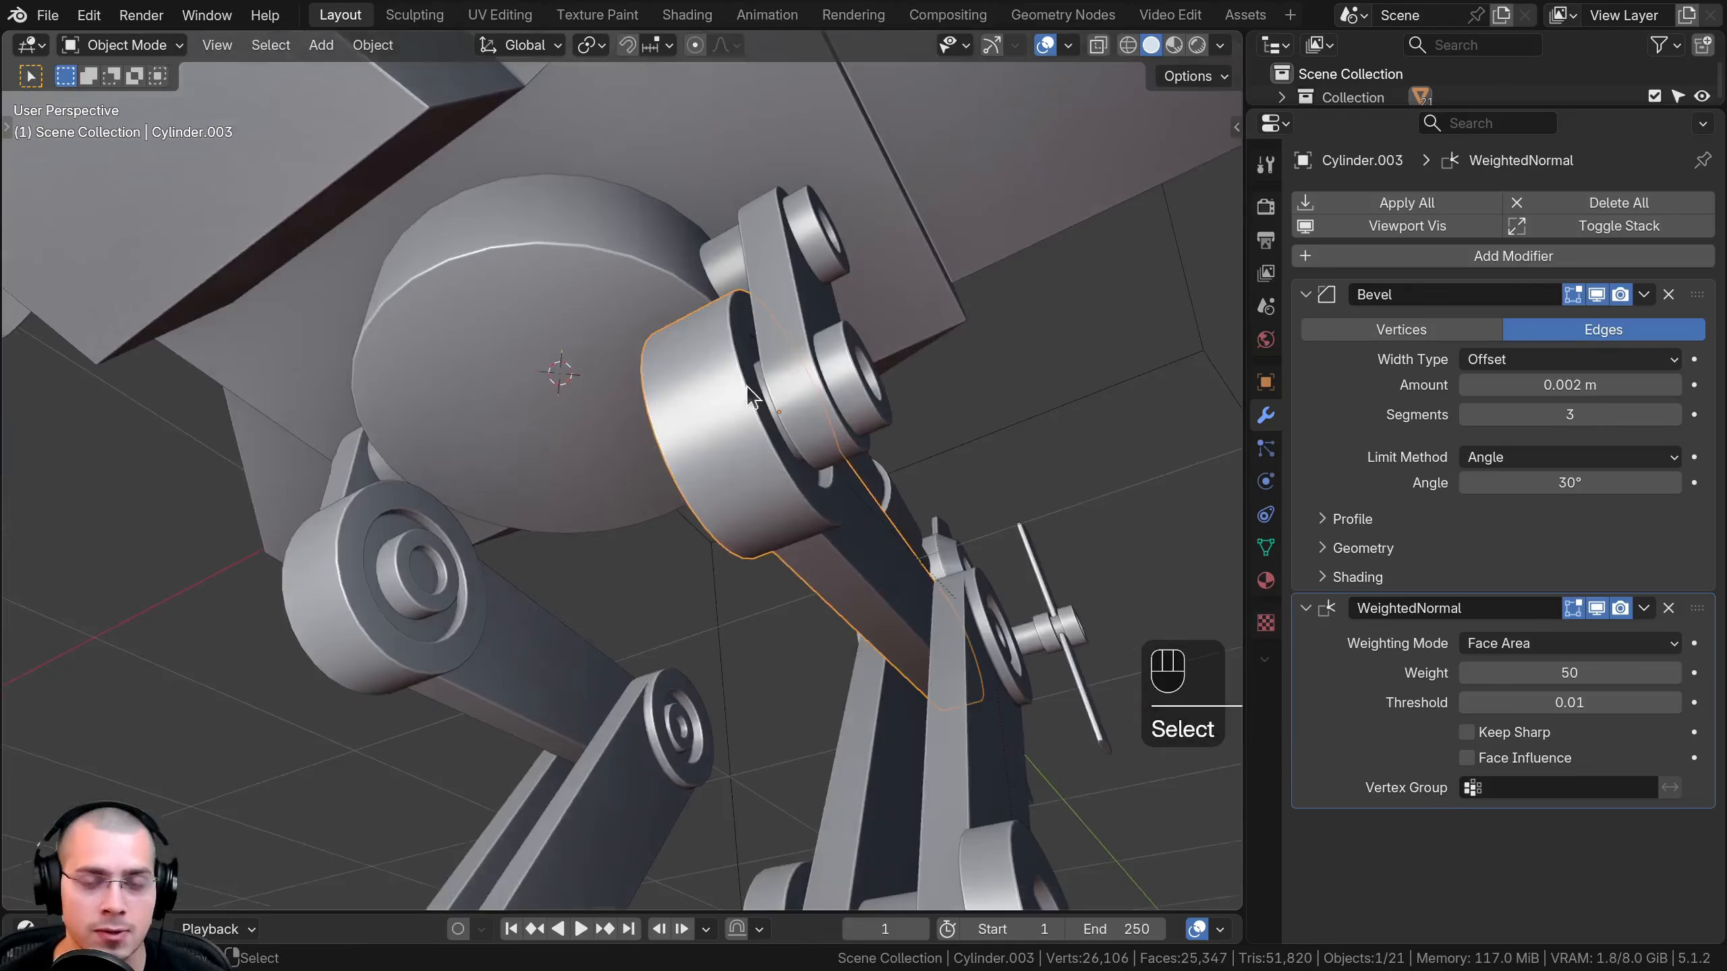
shift+click(329, 599)
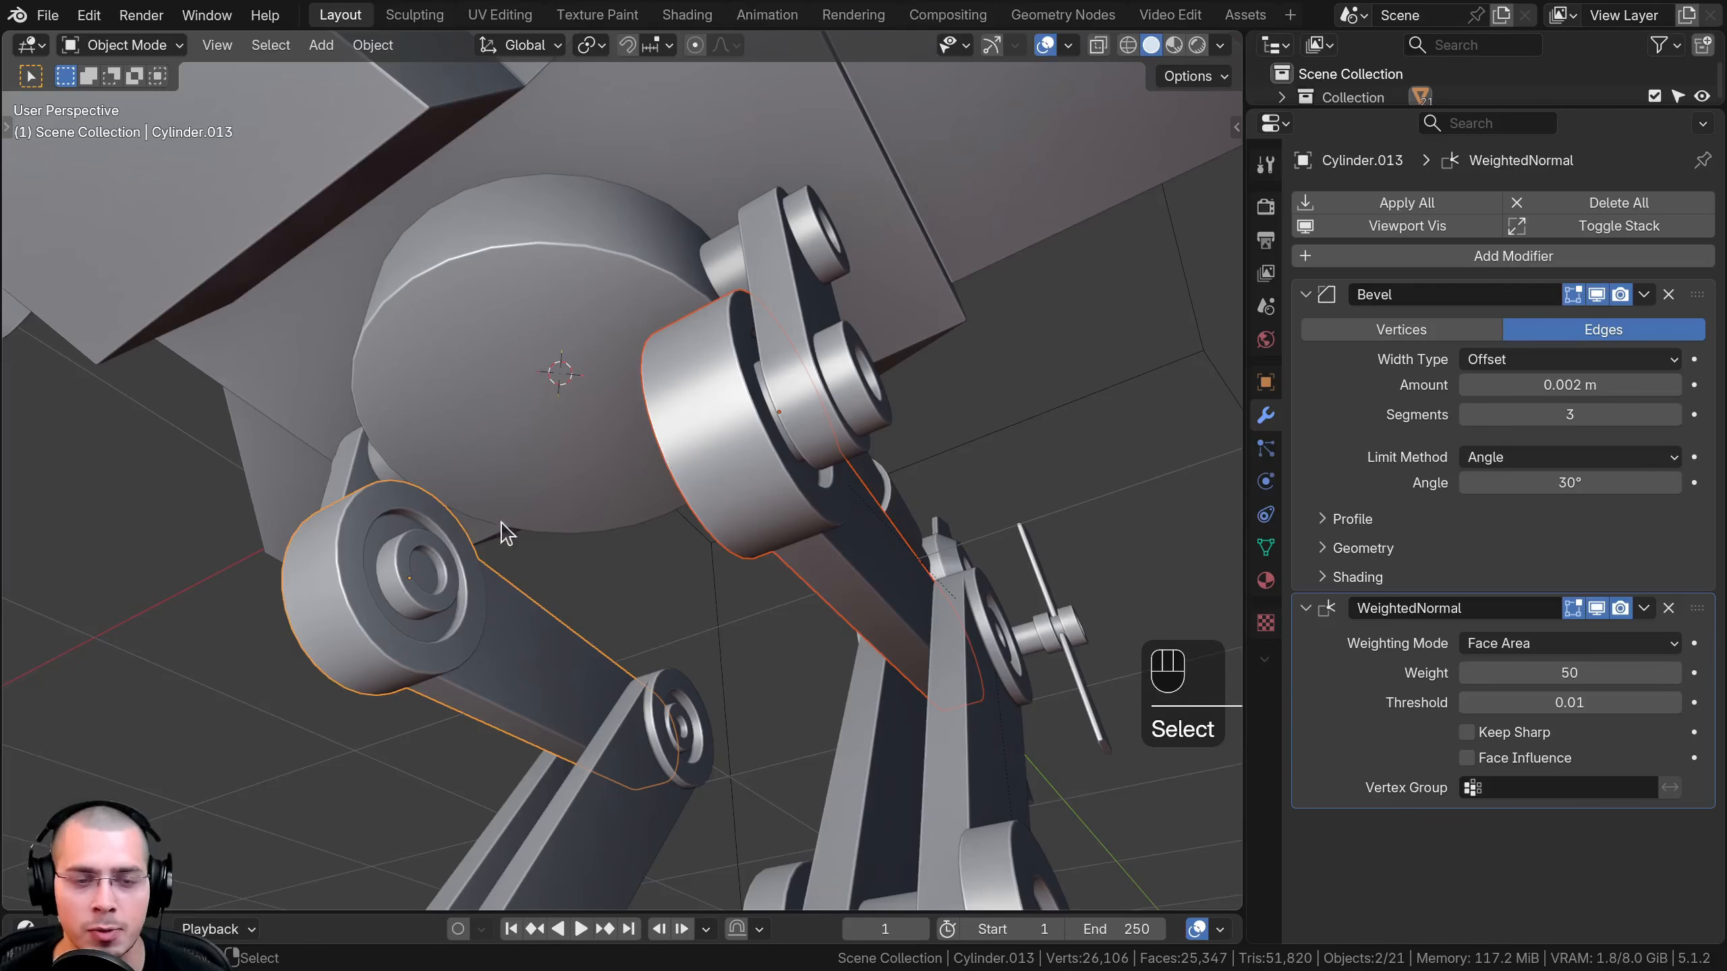
middle_drag(488, 559, 765, 228)
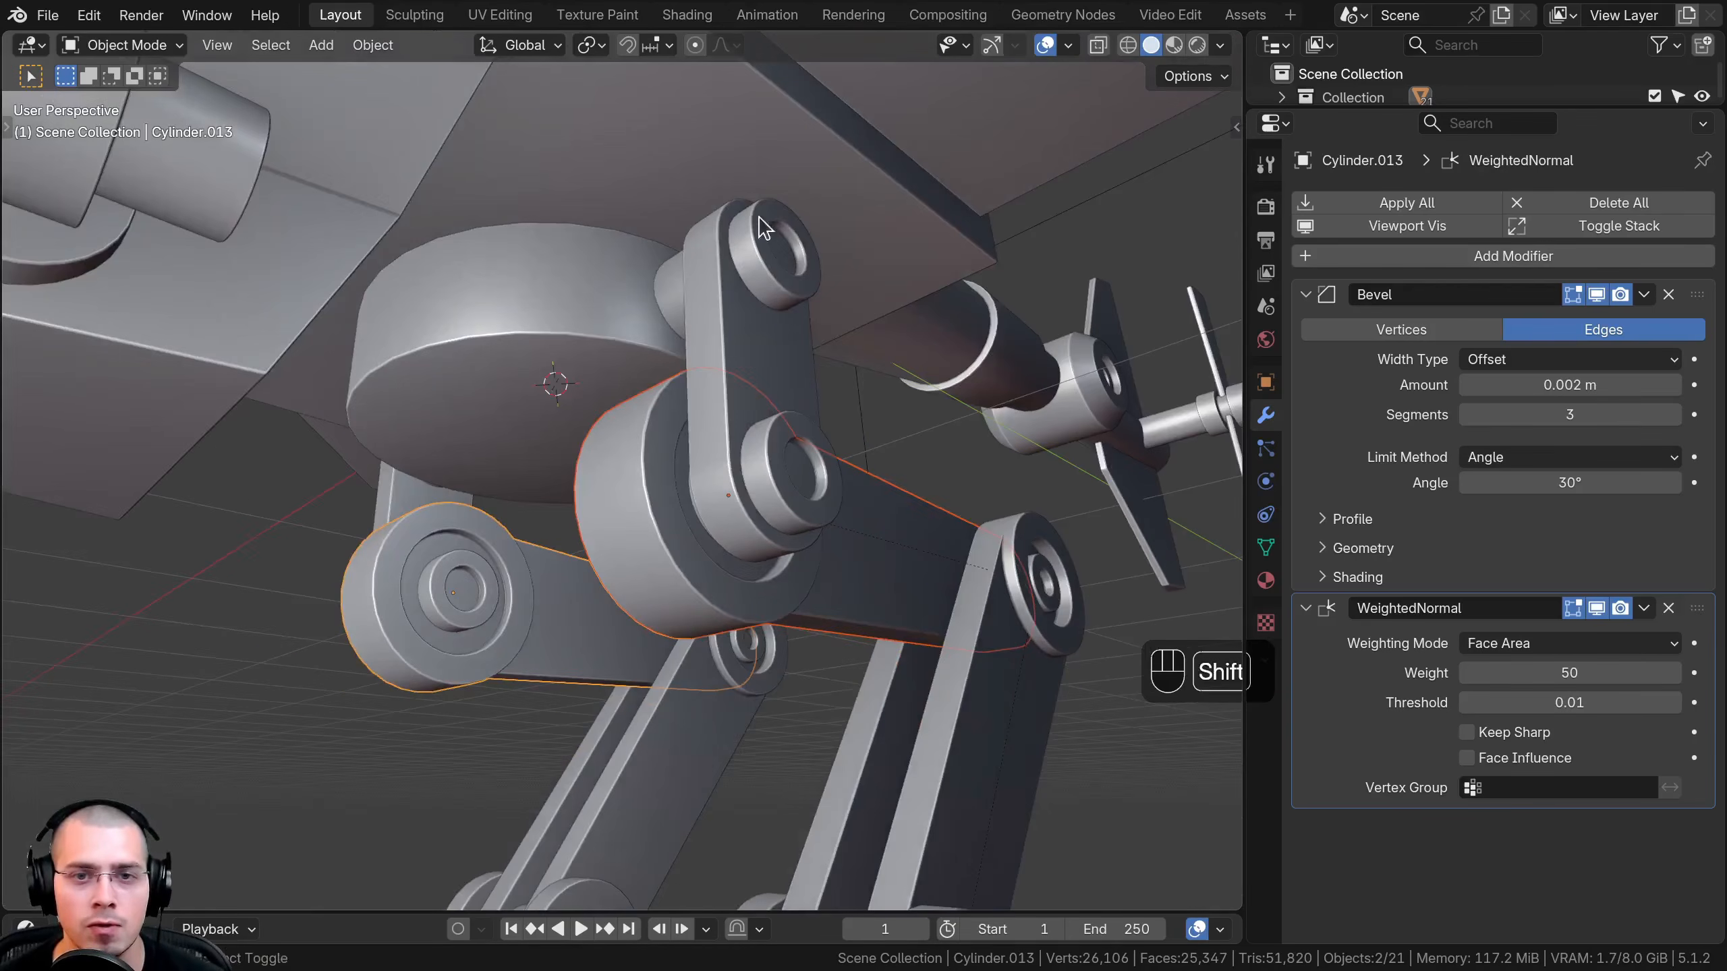
shift+click(734, 250)
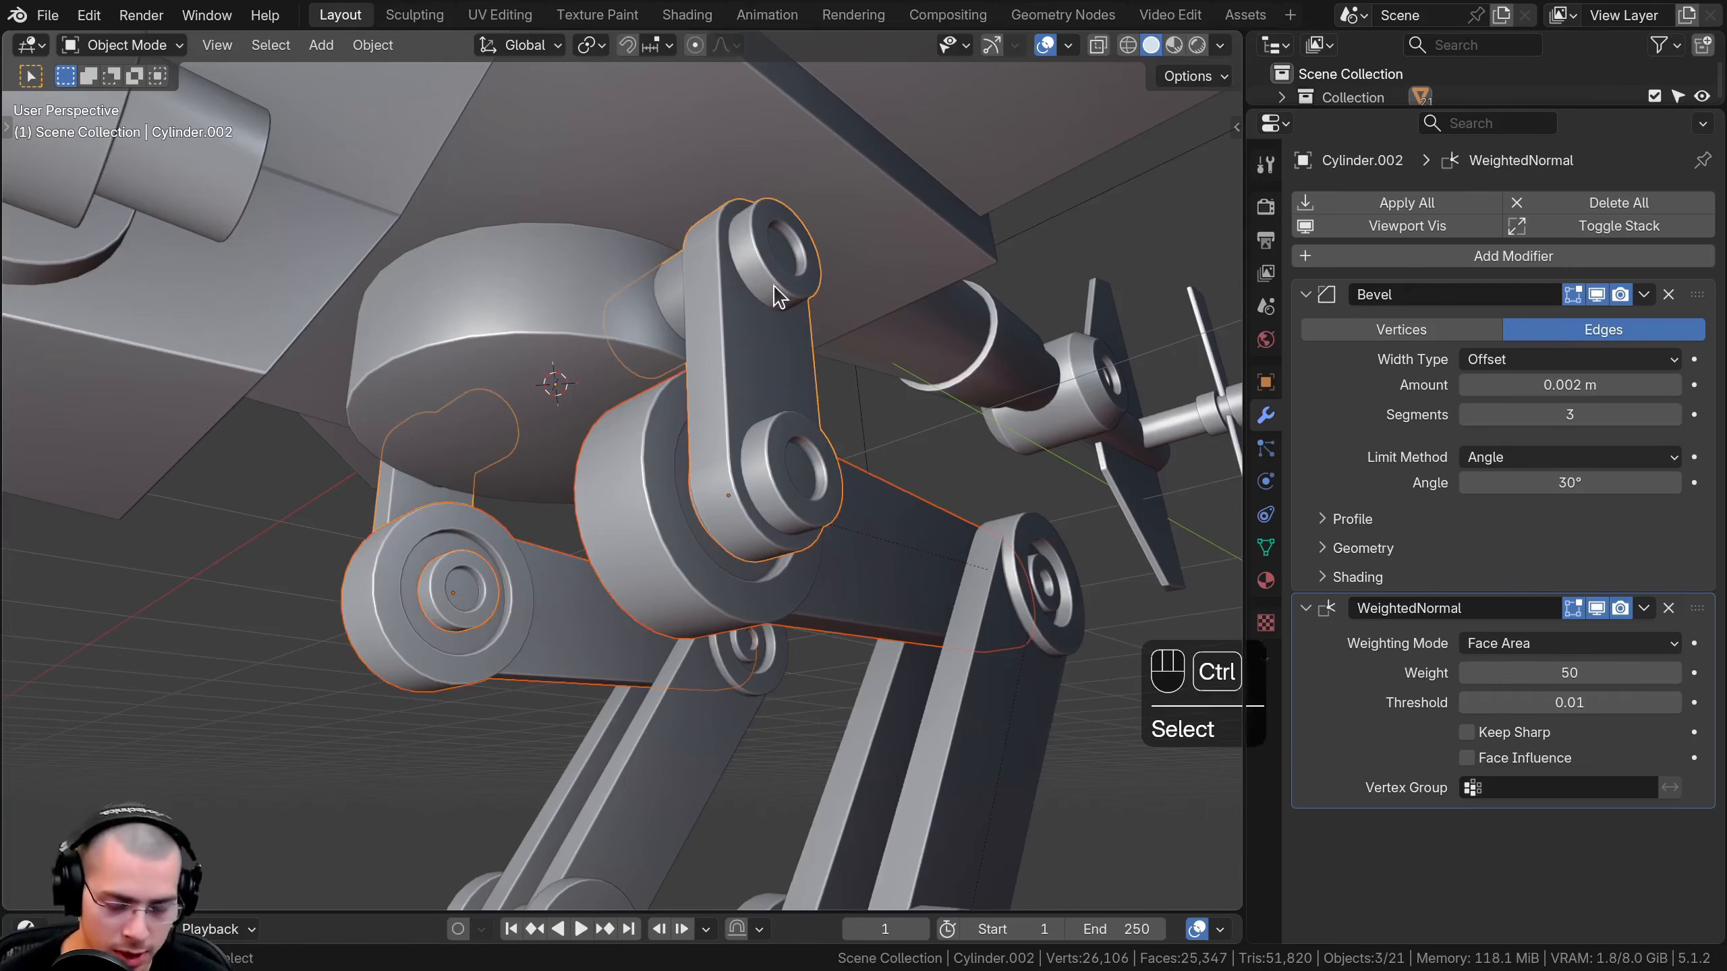
key(ctrl+p)
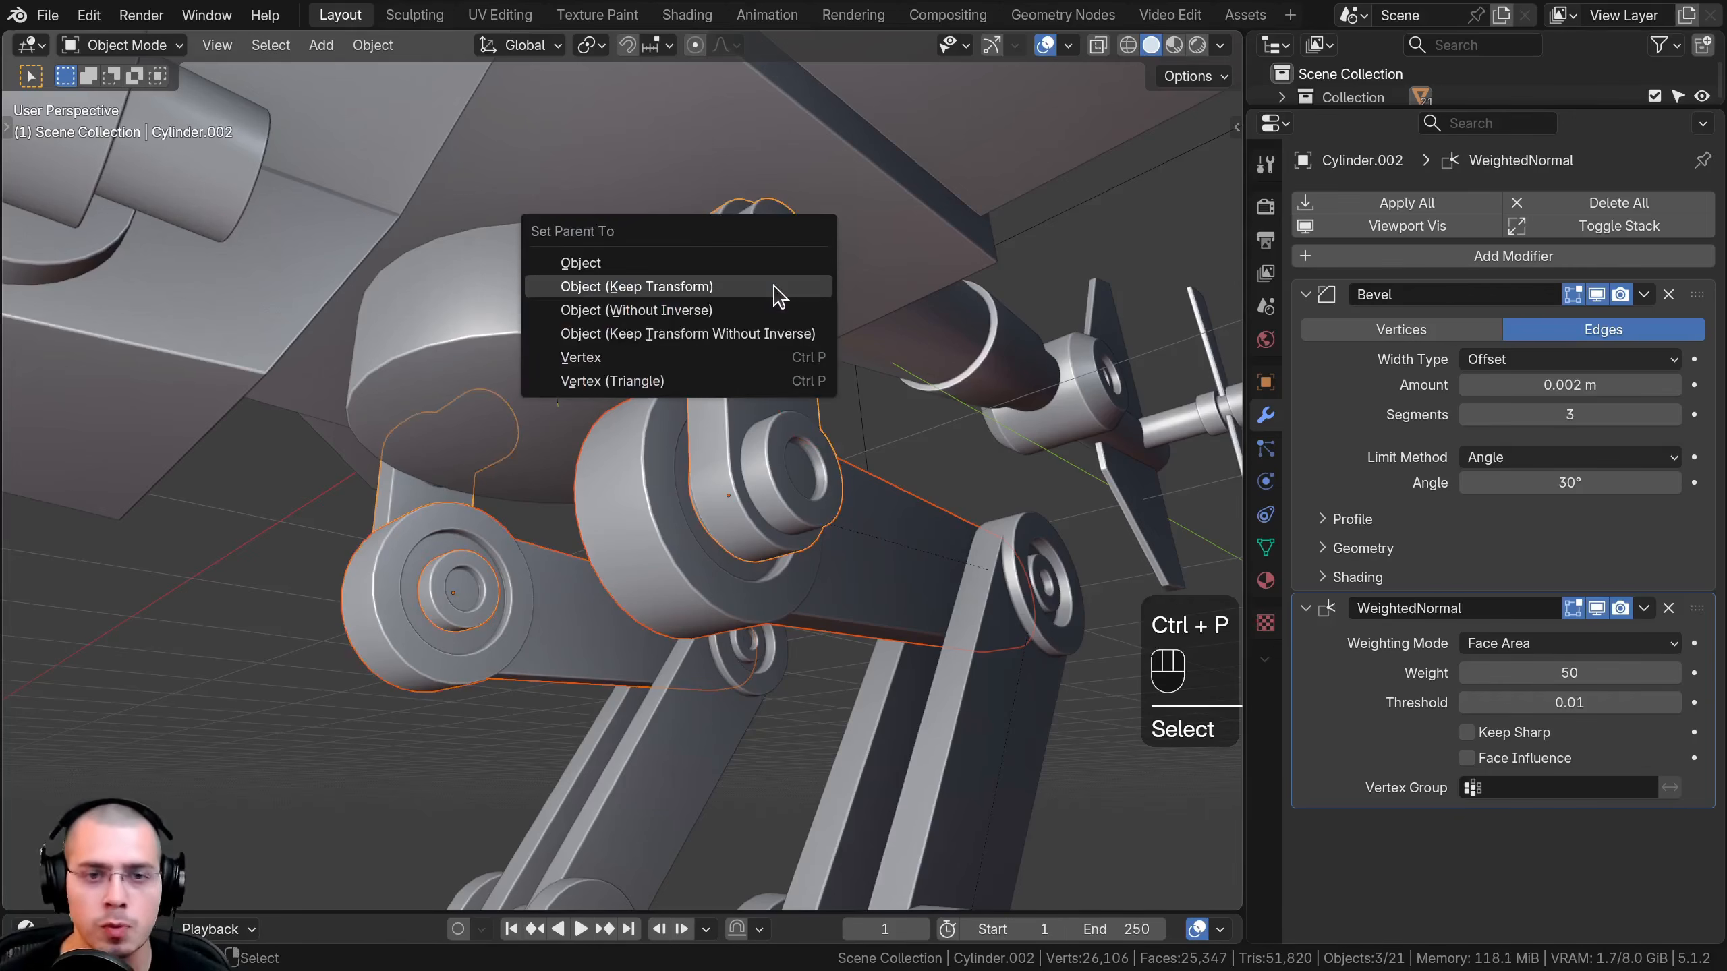
click(649, 293)
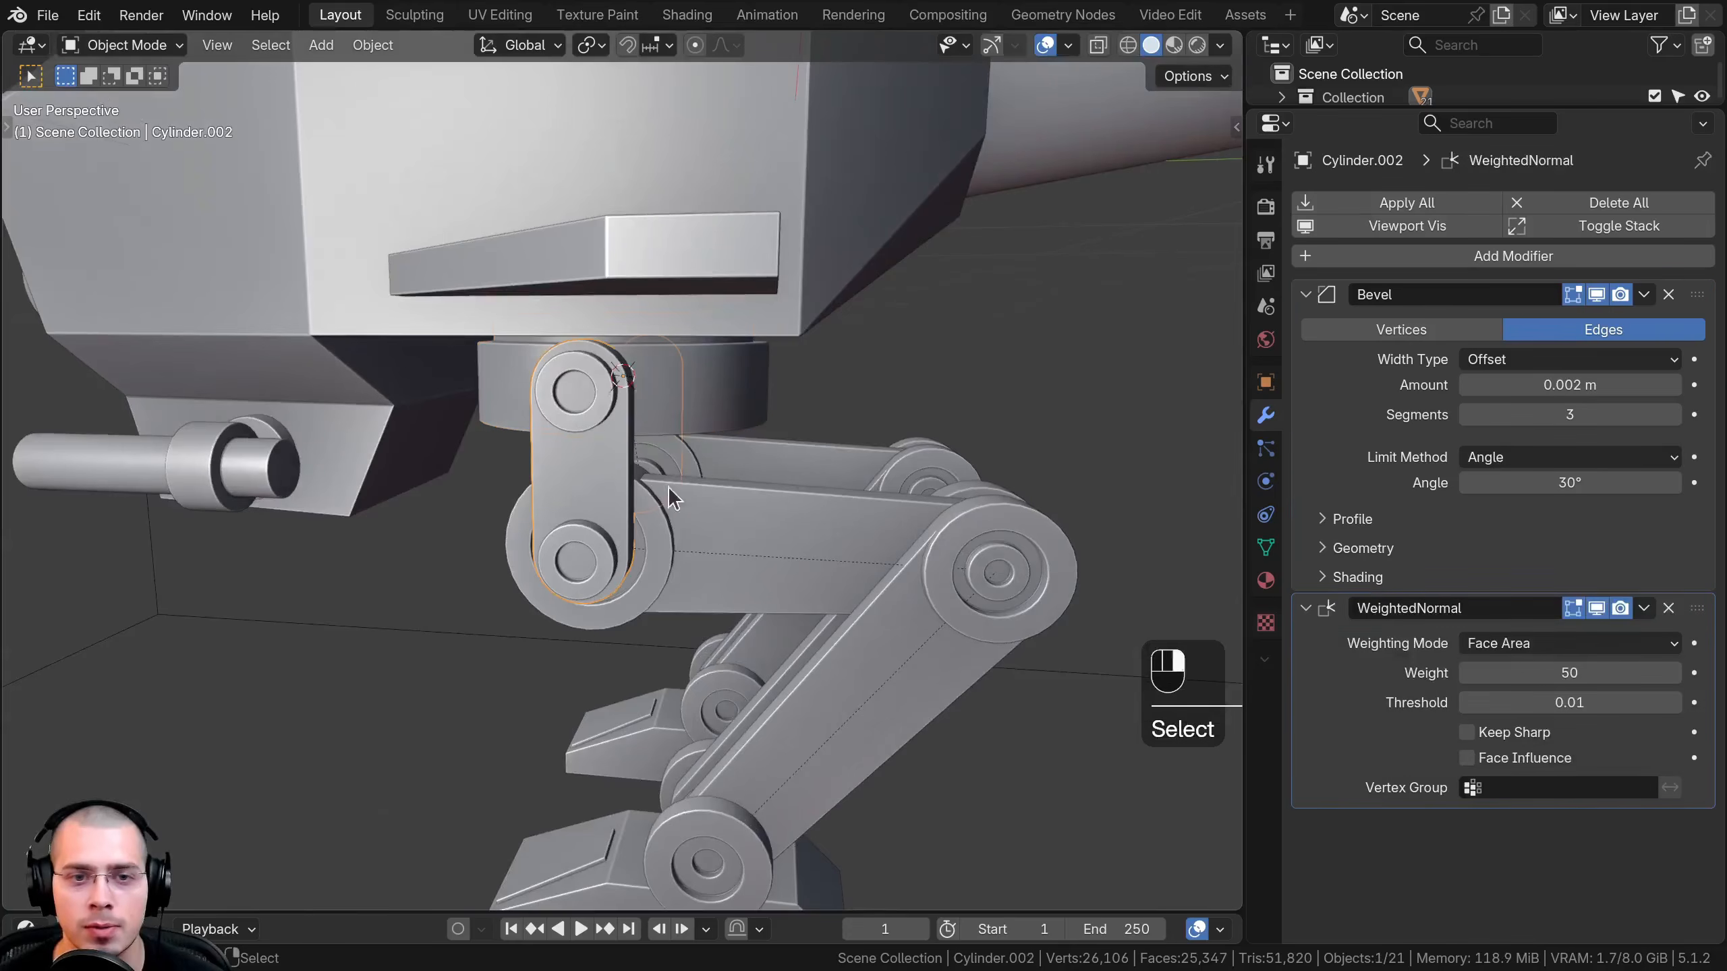
Try rotating the hip links and then one thigh to check the new parenting
key(r)
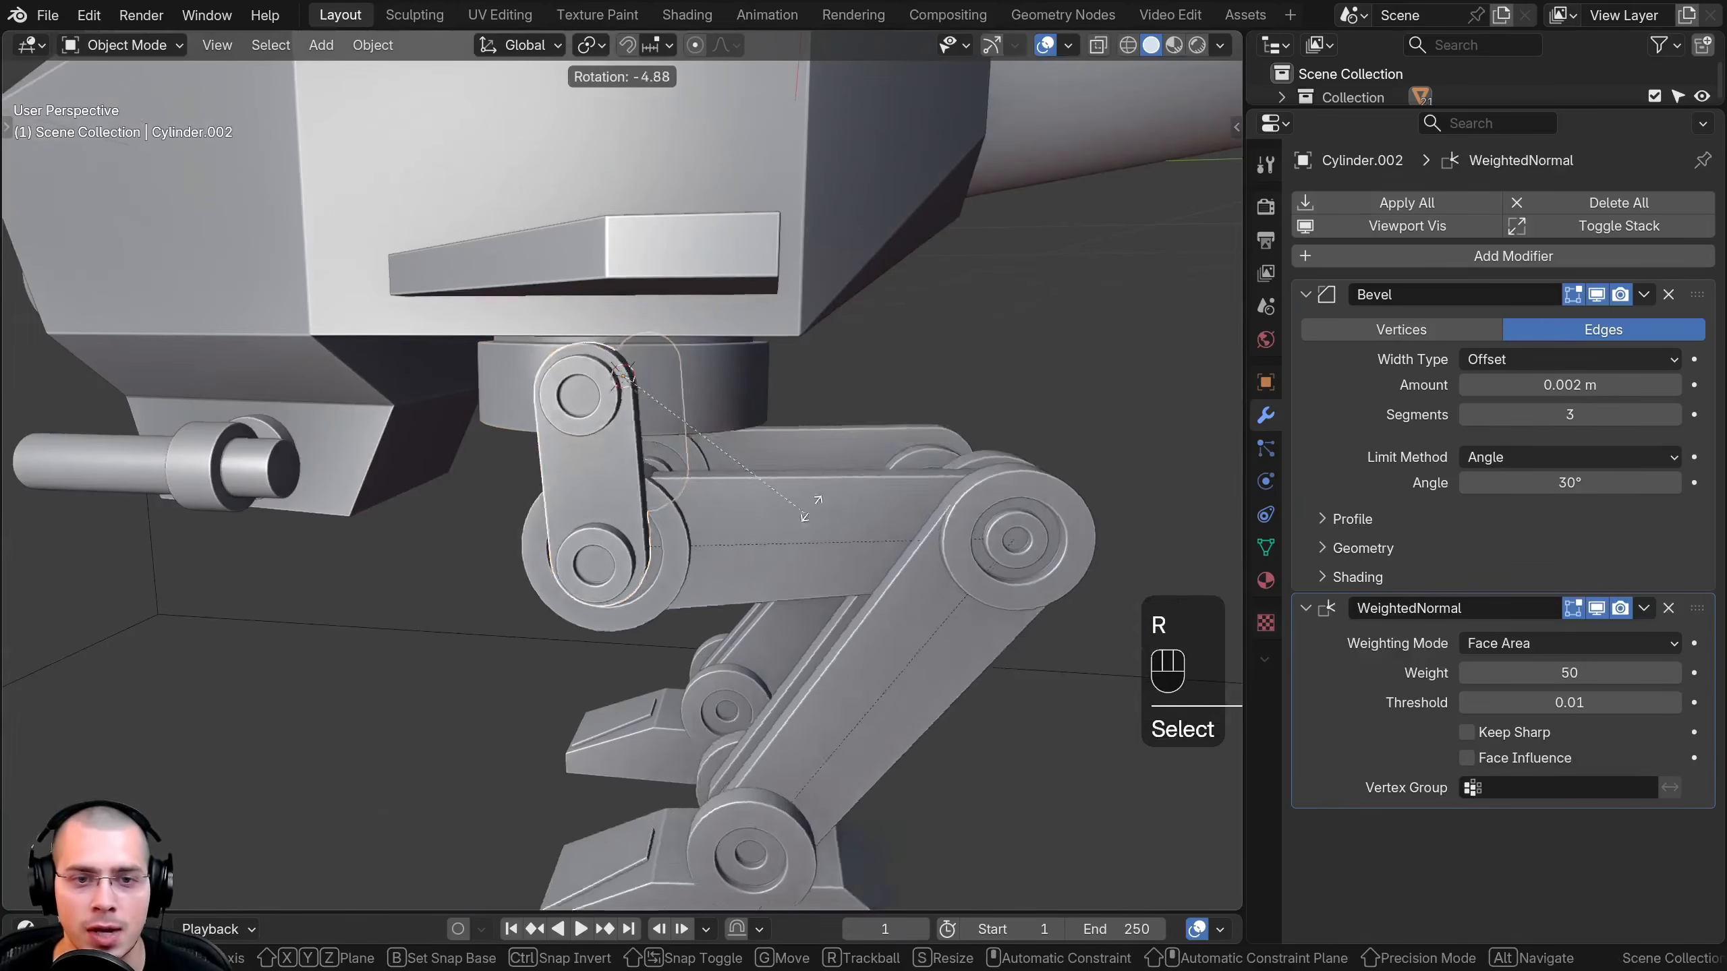
click(846, 530)
key(r)
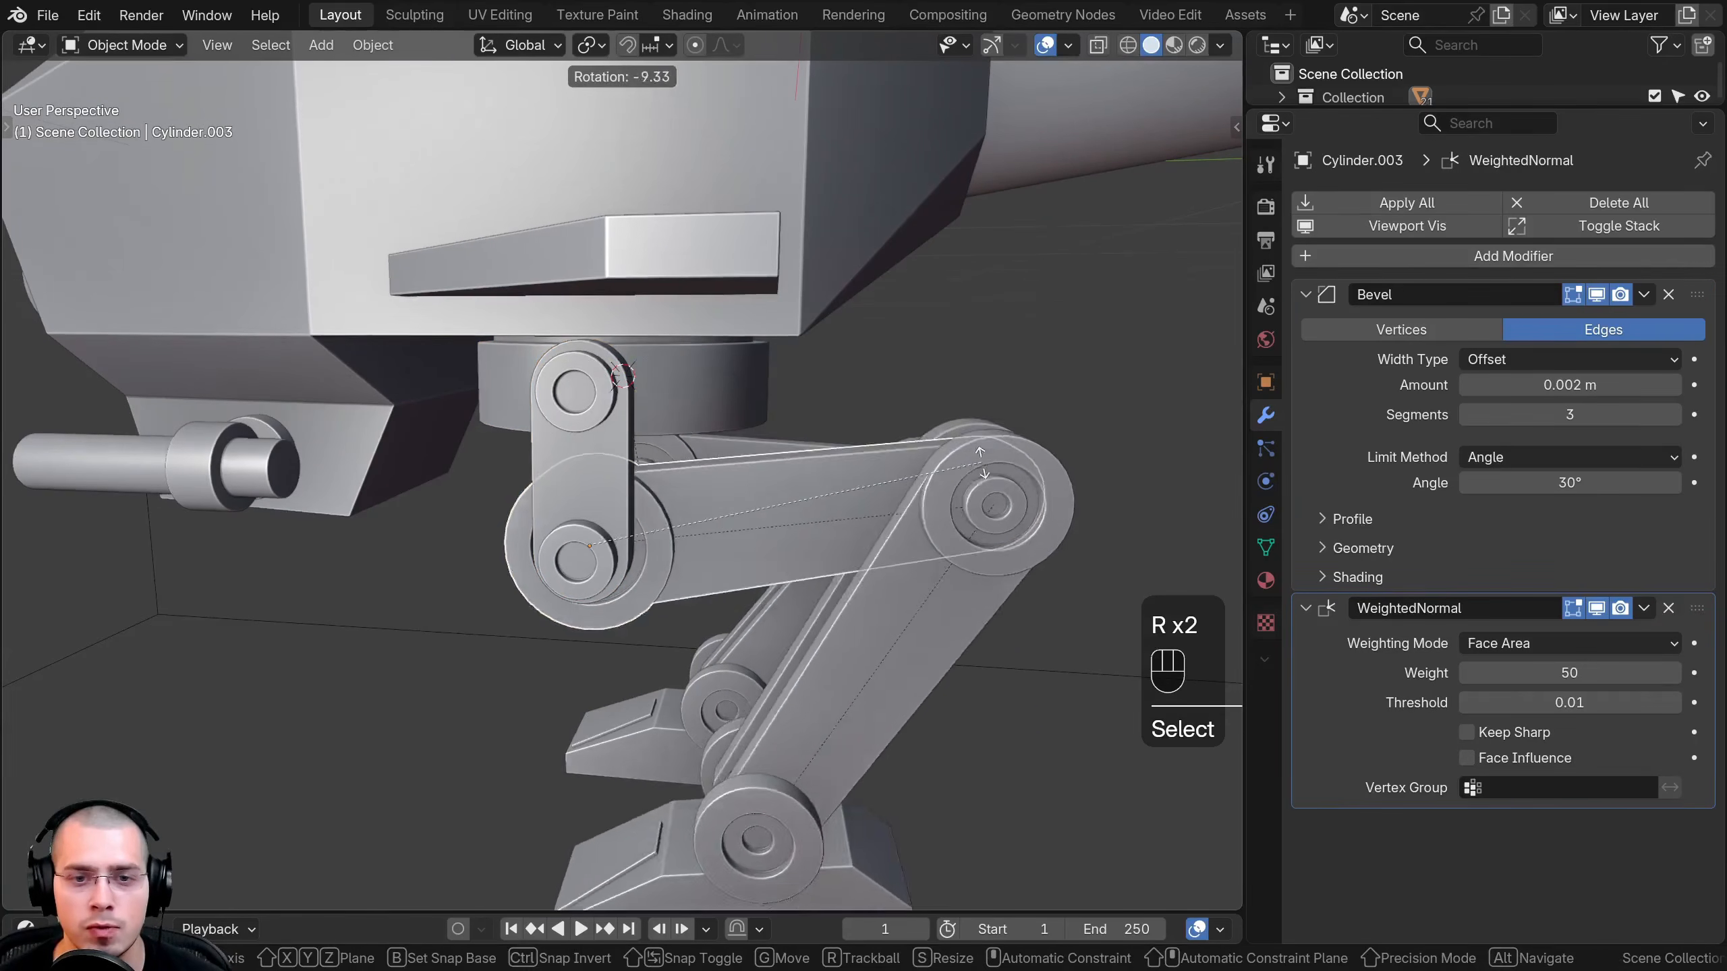
right_click(948, 489)
Parent the opposite leg's foot to its shin segment with Object (Keep Transform)
shift+middle_drag(928, 704, 598, 531)
shift+middle_drag(598, 531, 490, 517)
shift+middle_drag(490, 517, 527, 557)
right_click(569, 601)
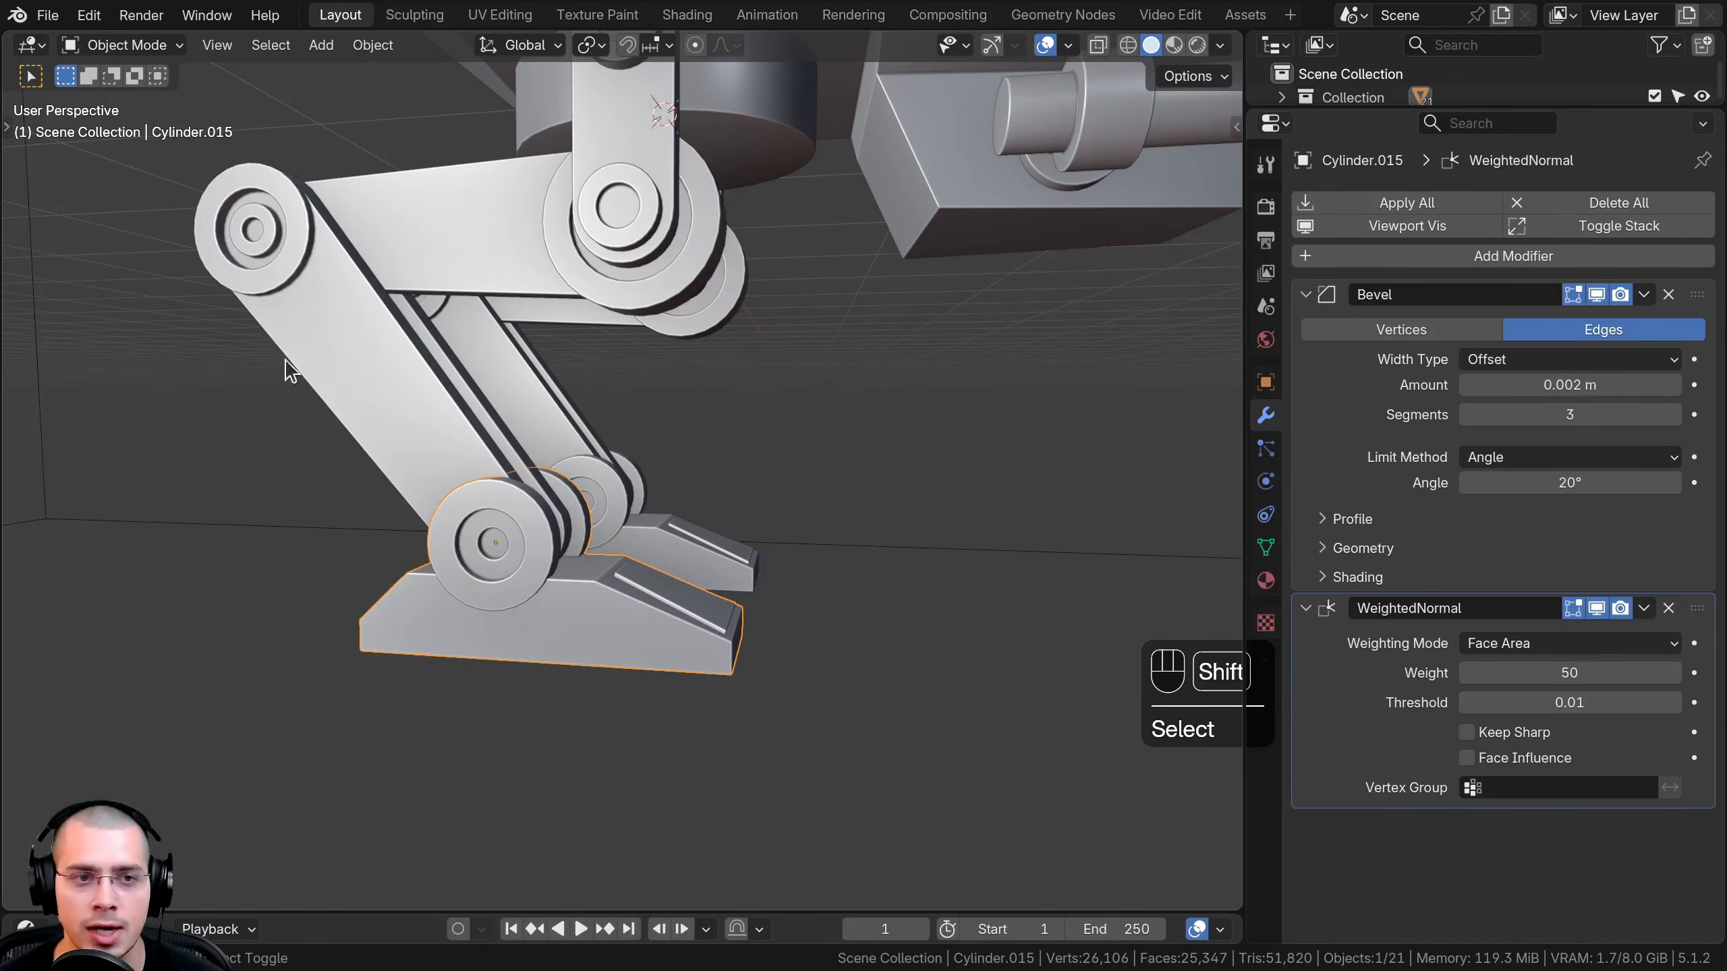
shift+click(370, 336)
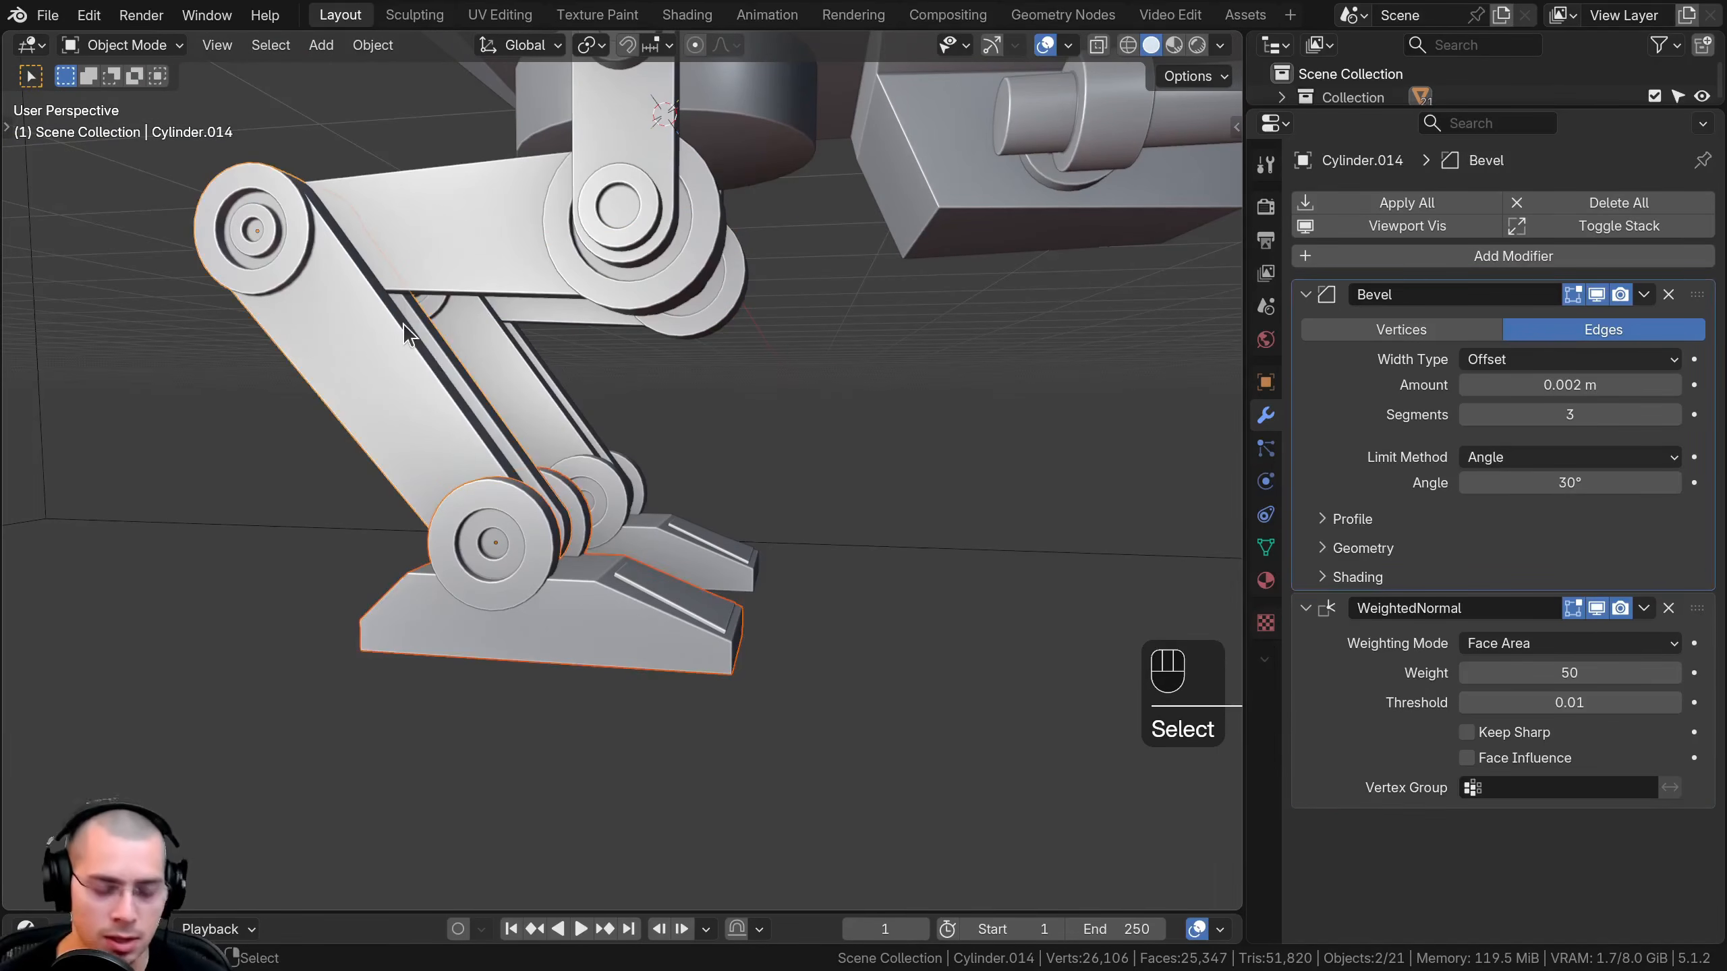
key(ctrl+p)
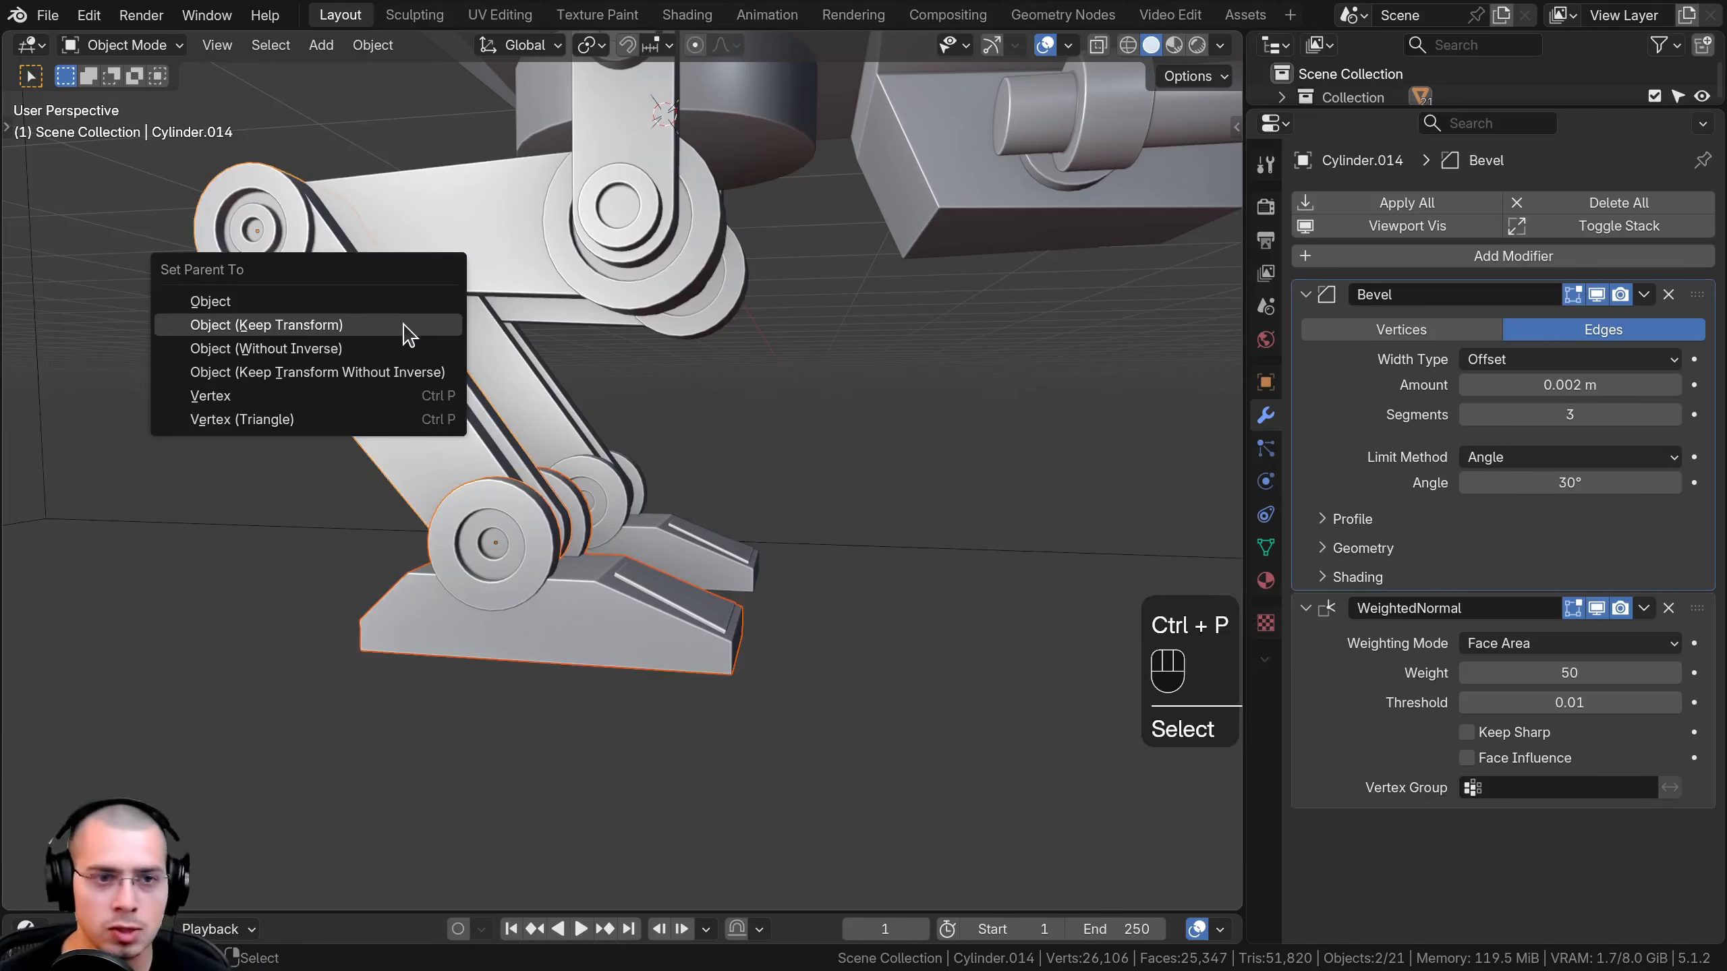
click(328, 326)
Parent the same leg's shin segment to its thigh with Object (Keep Transform) and clear the selection
middle_drag(328, 327, 467, 497)
key(a)
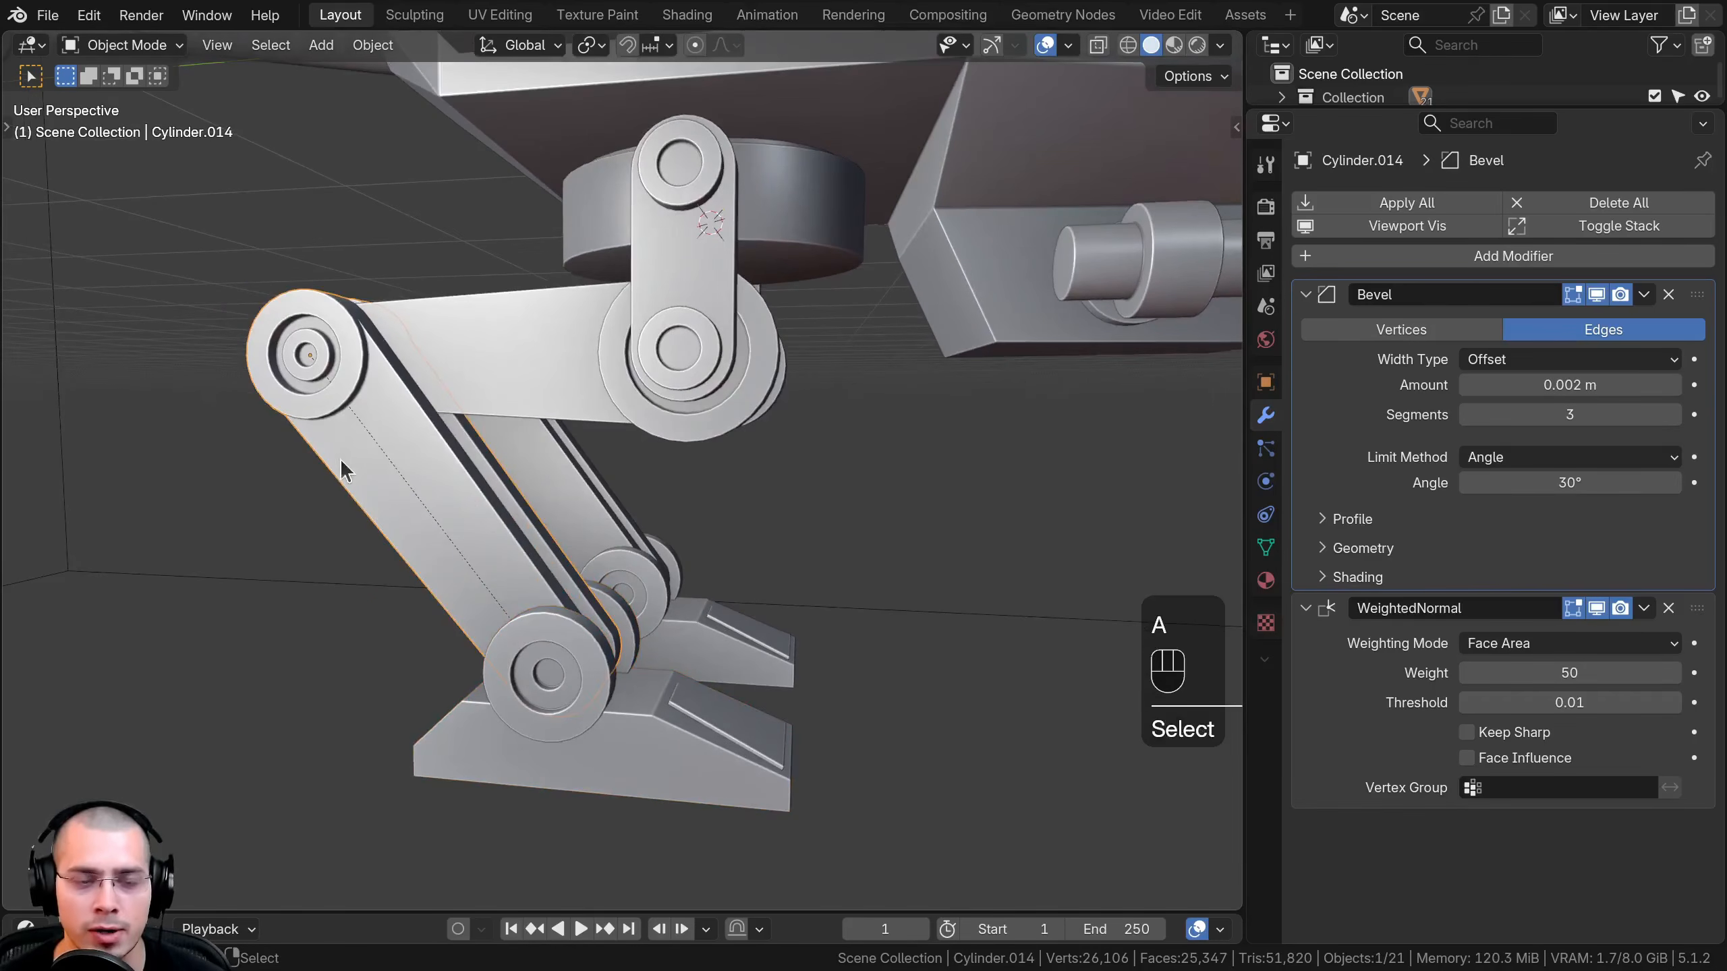
shift+click(525, 345)
key(ctrl+p)
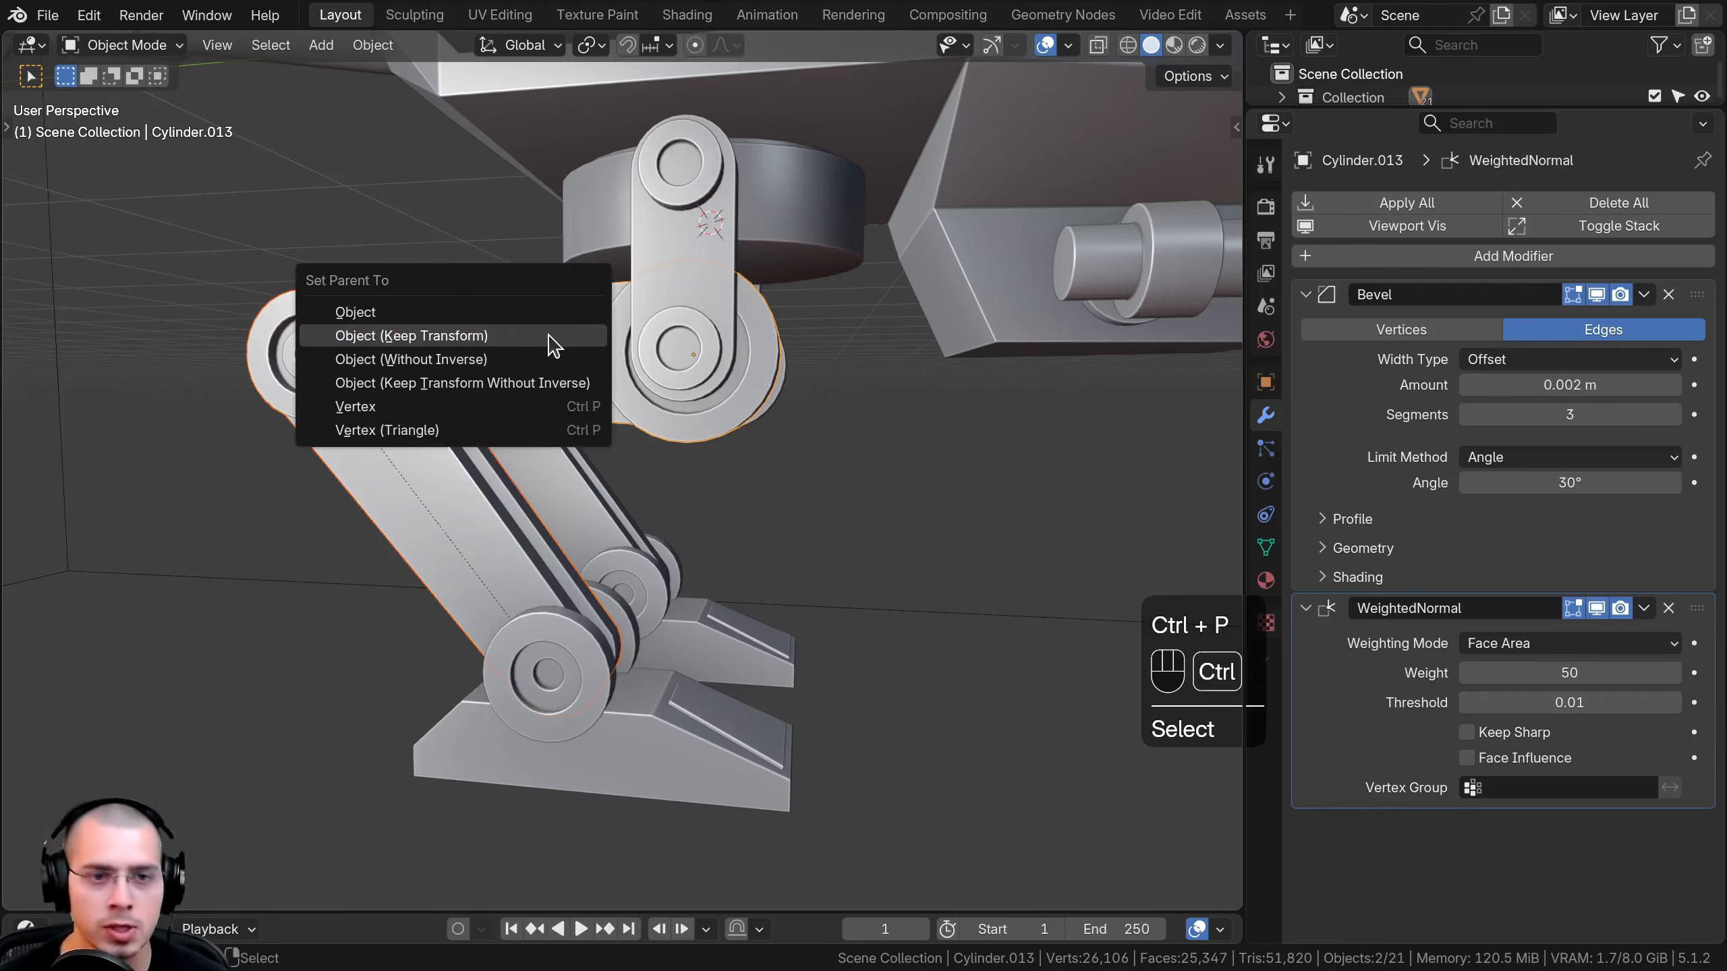
click(539, 336)
key(alt+a)
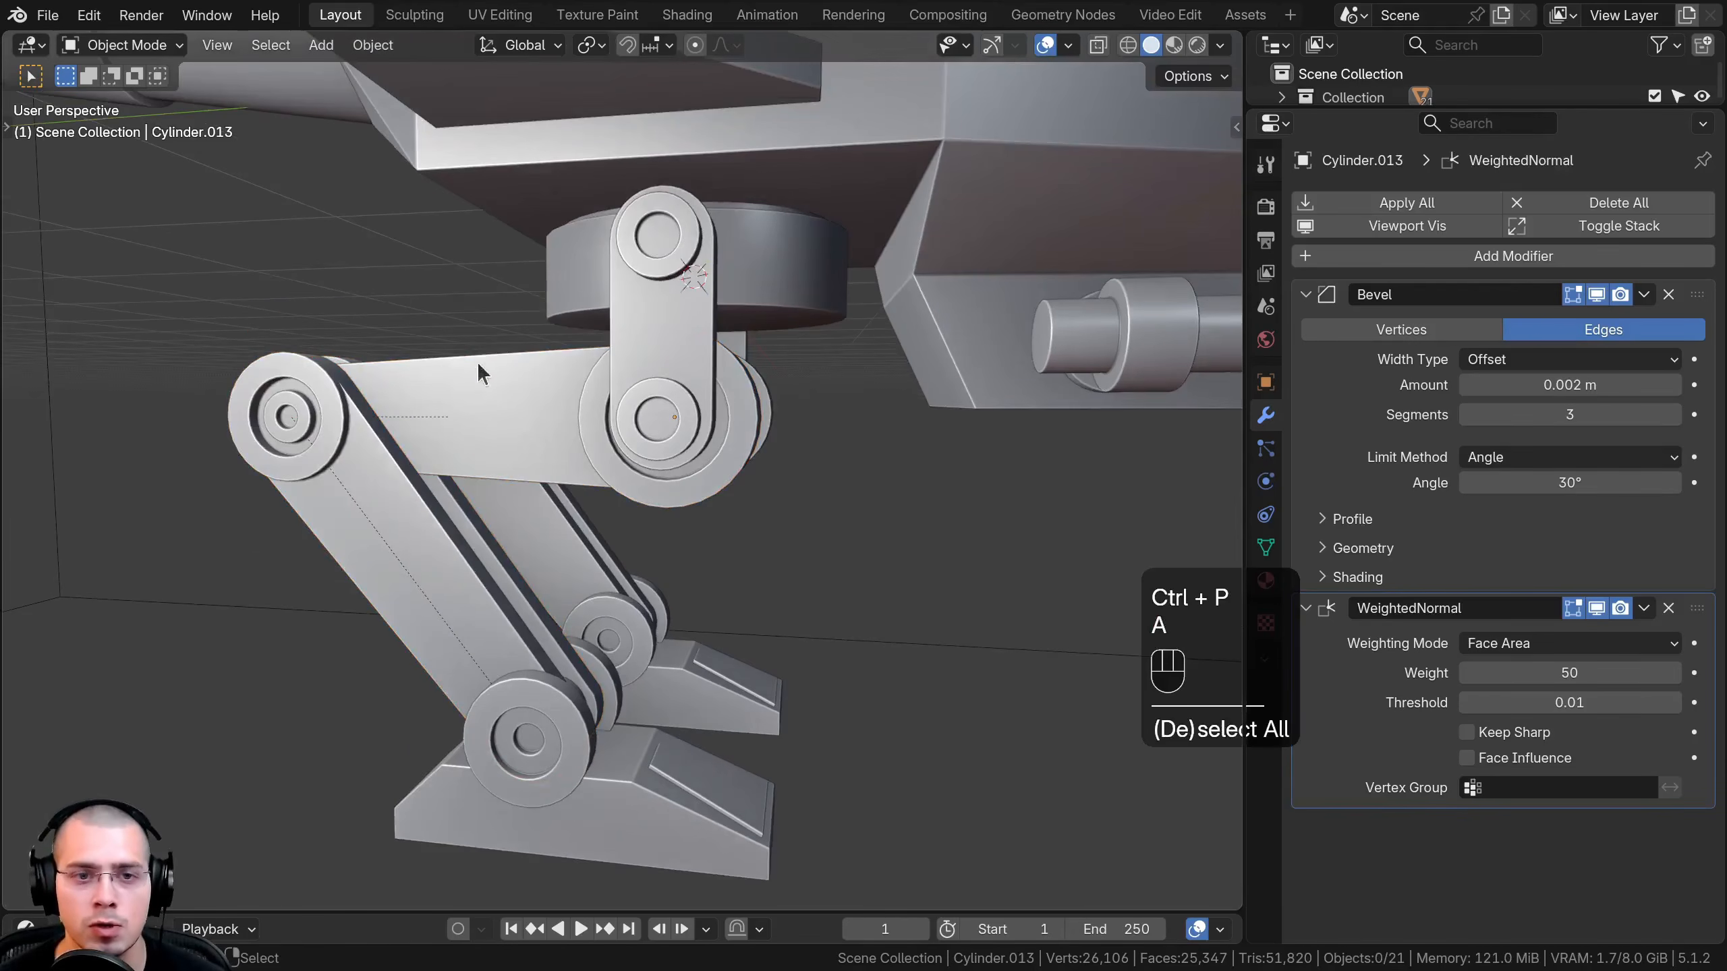
Rotate the joined hip links to swing both legs forward as one chain
key(r)
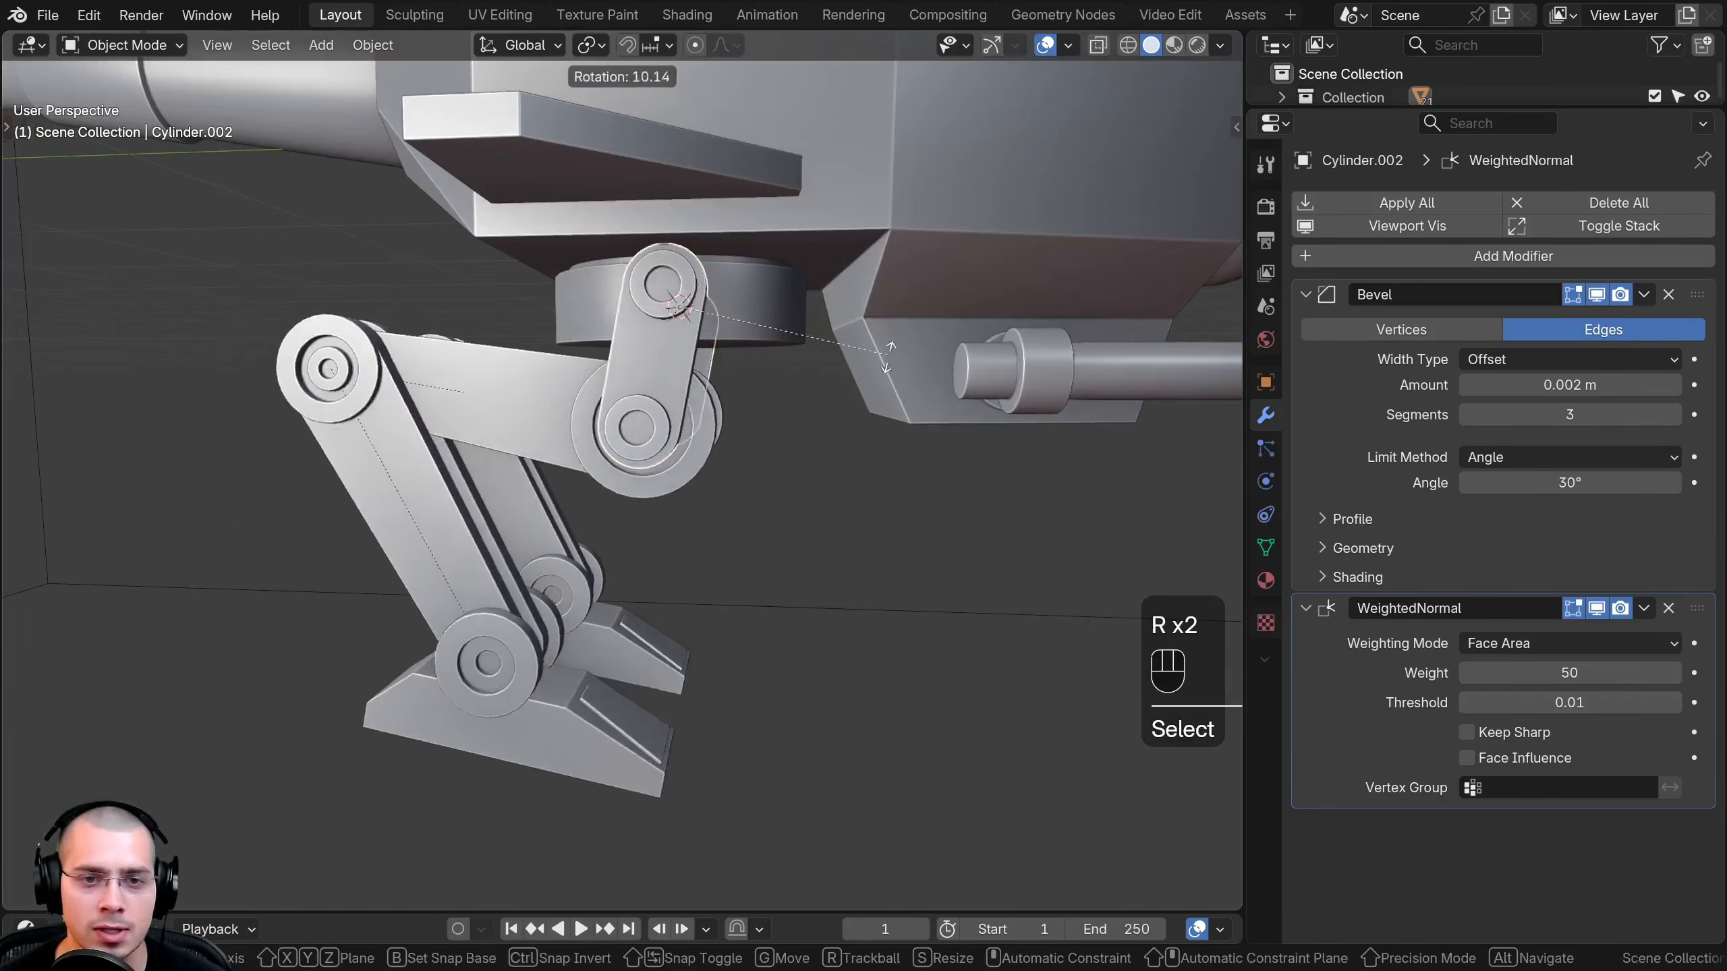
right_click(707, 343)
middle_drag(863, 340, 906, 337)
key(r)
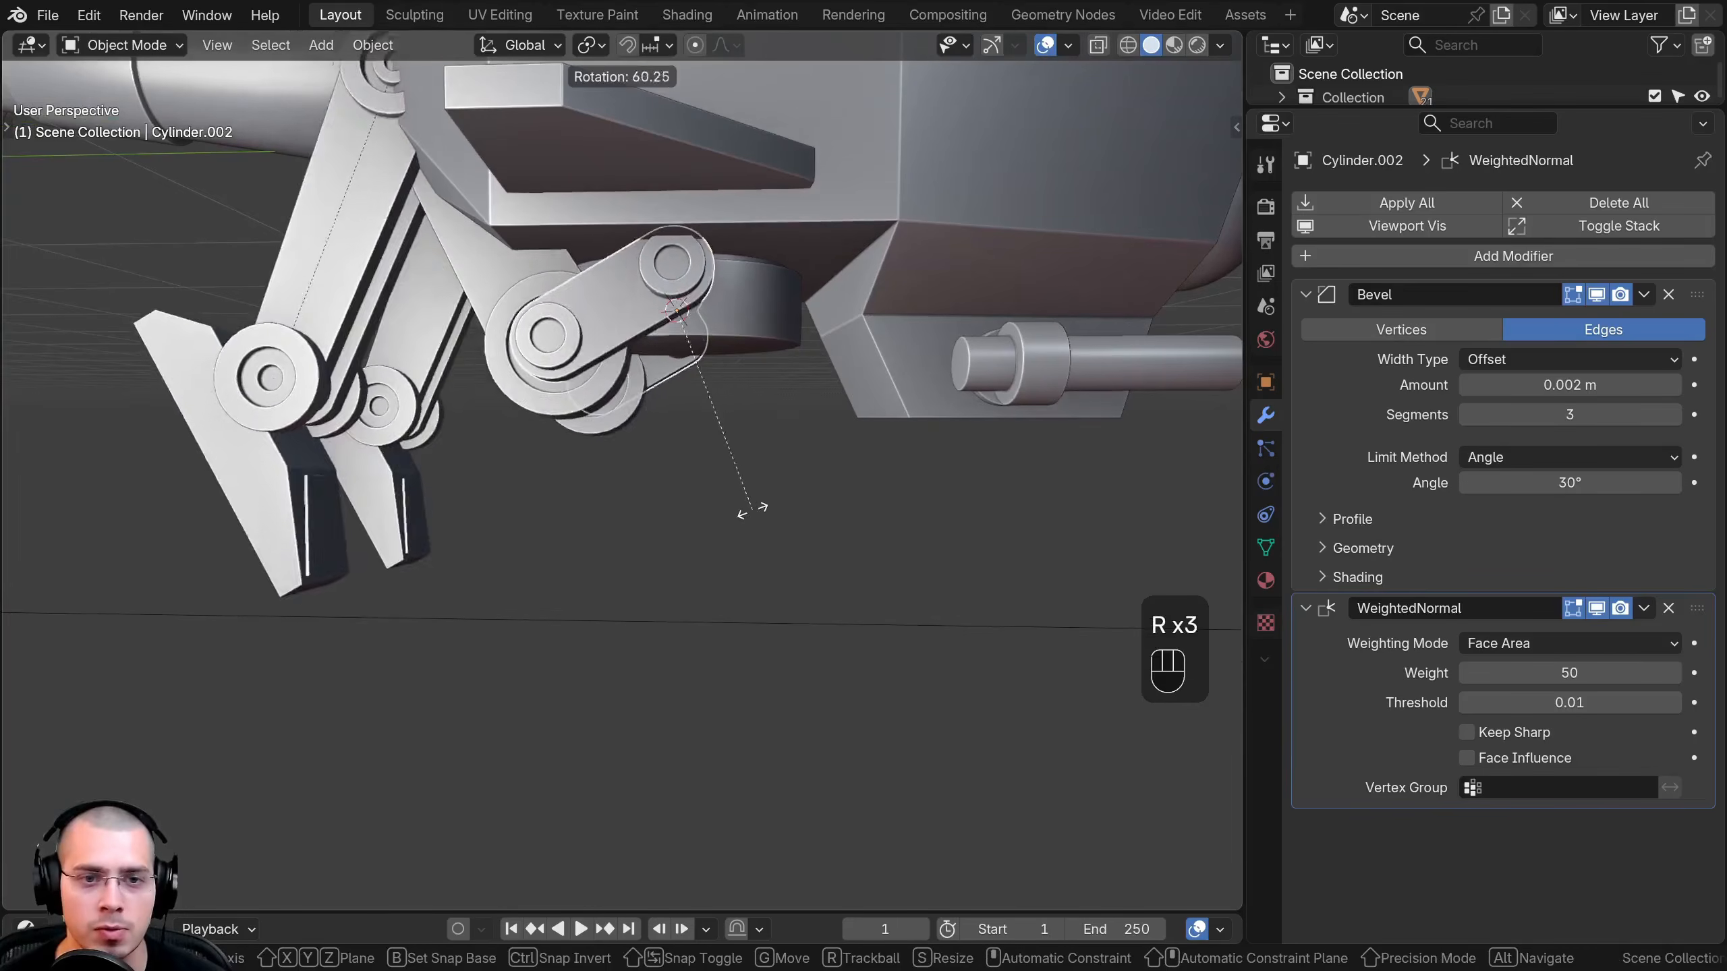
click(804, 422)
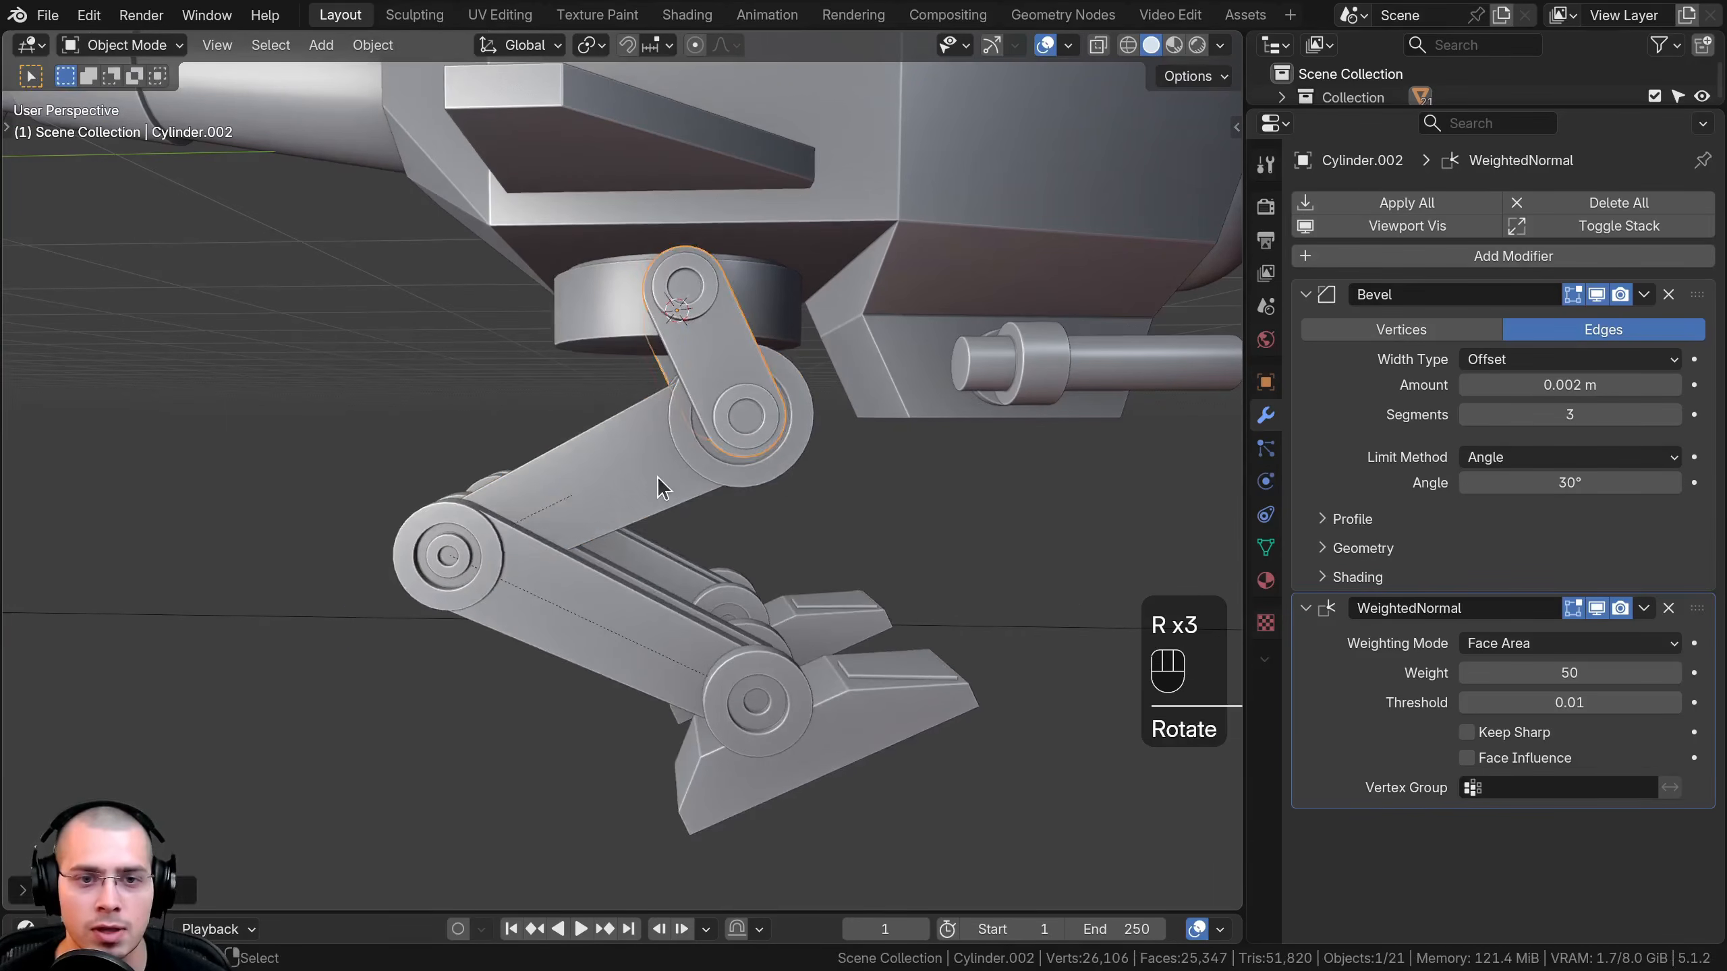
Try posing the legs by rotating both thighs and then both shin segments
click(615, 445)
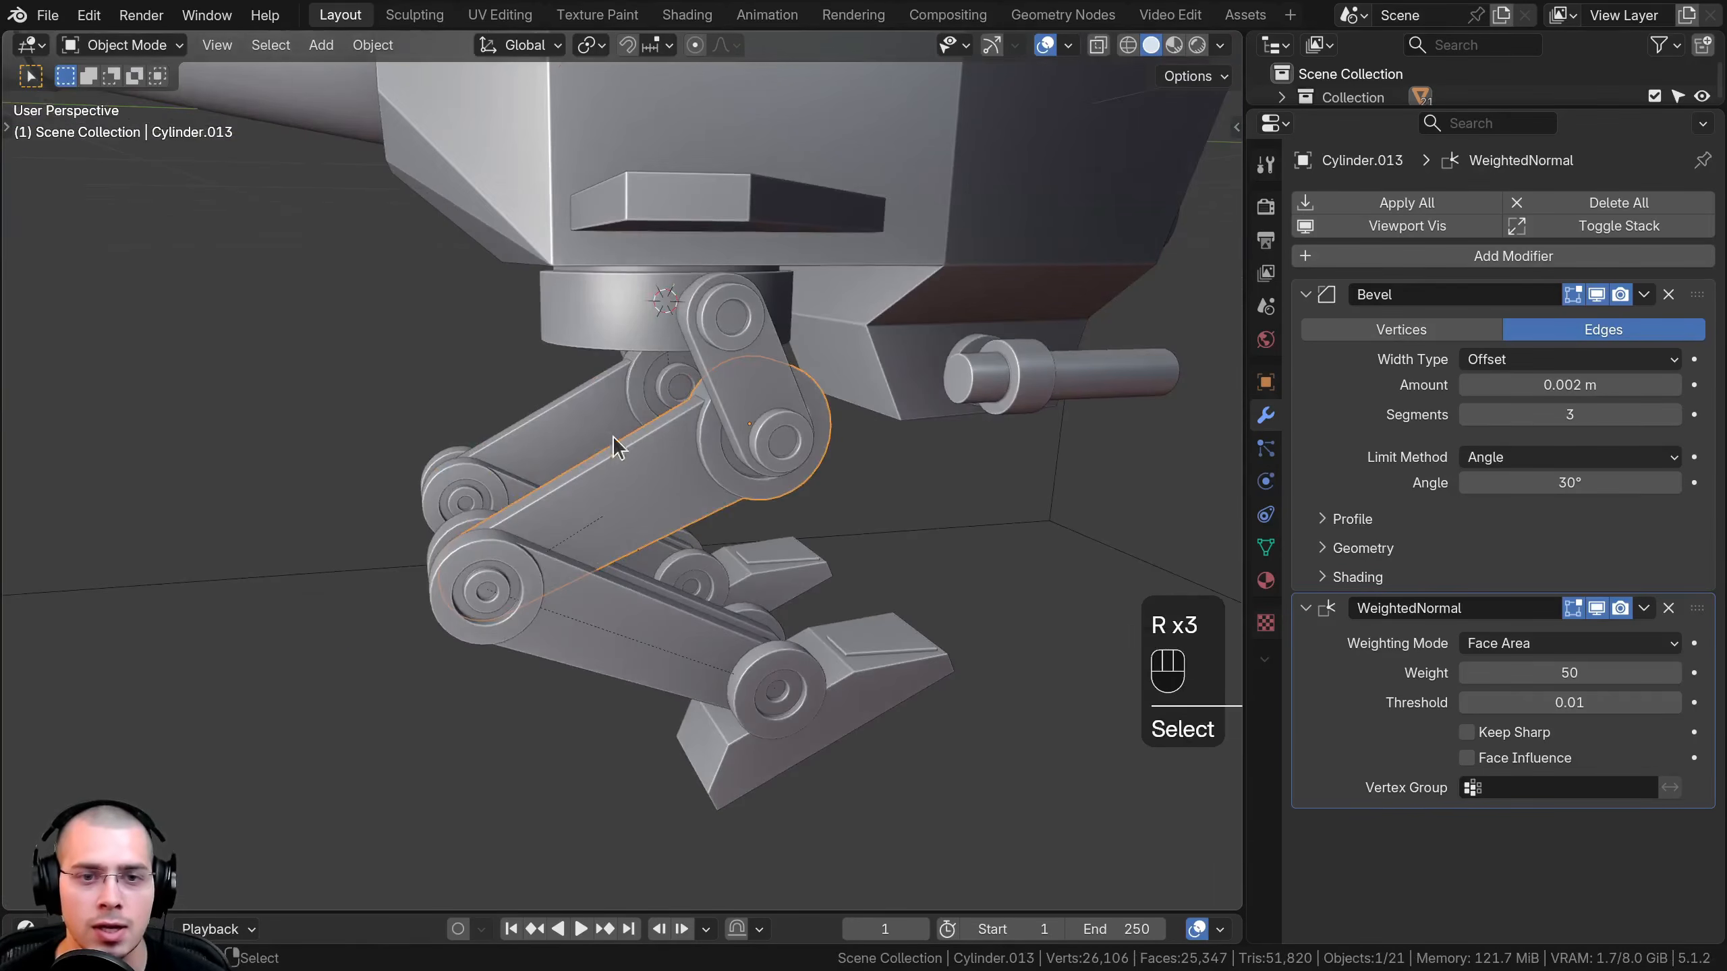
key(r)
click(788, 580)
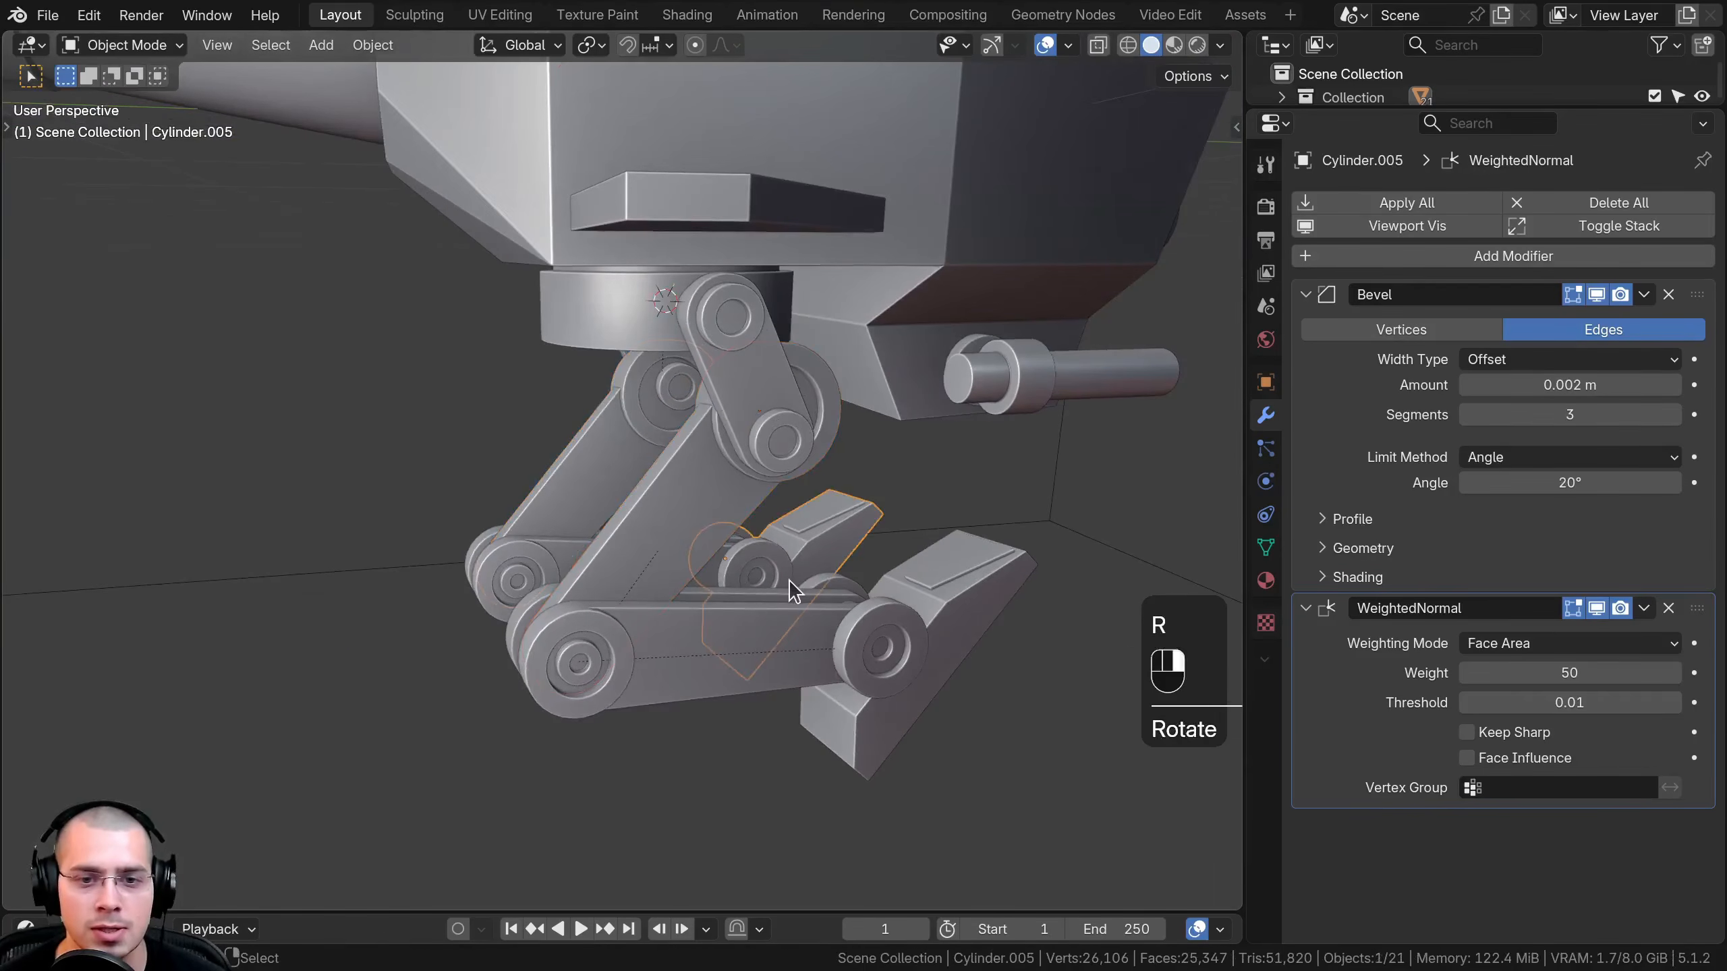
click(710, 582)
click(709, 582)
shift+click(715, 605)
key(r)
click(805, 709)
Try rotating both feet together at the ankles to adjust the pose
click(805, 680)
shift+click(864, 762)
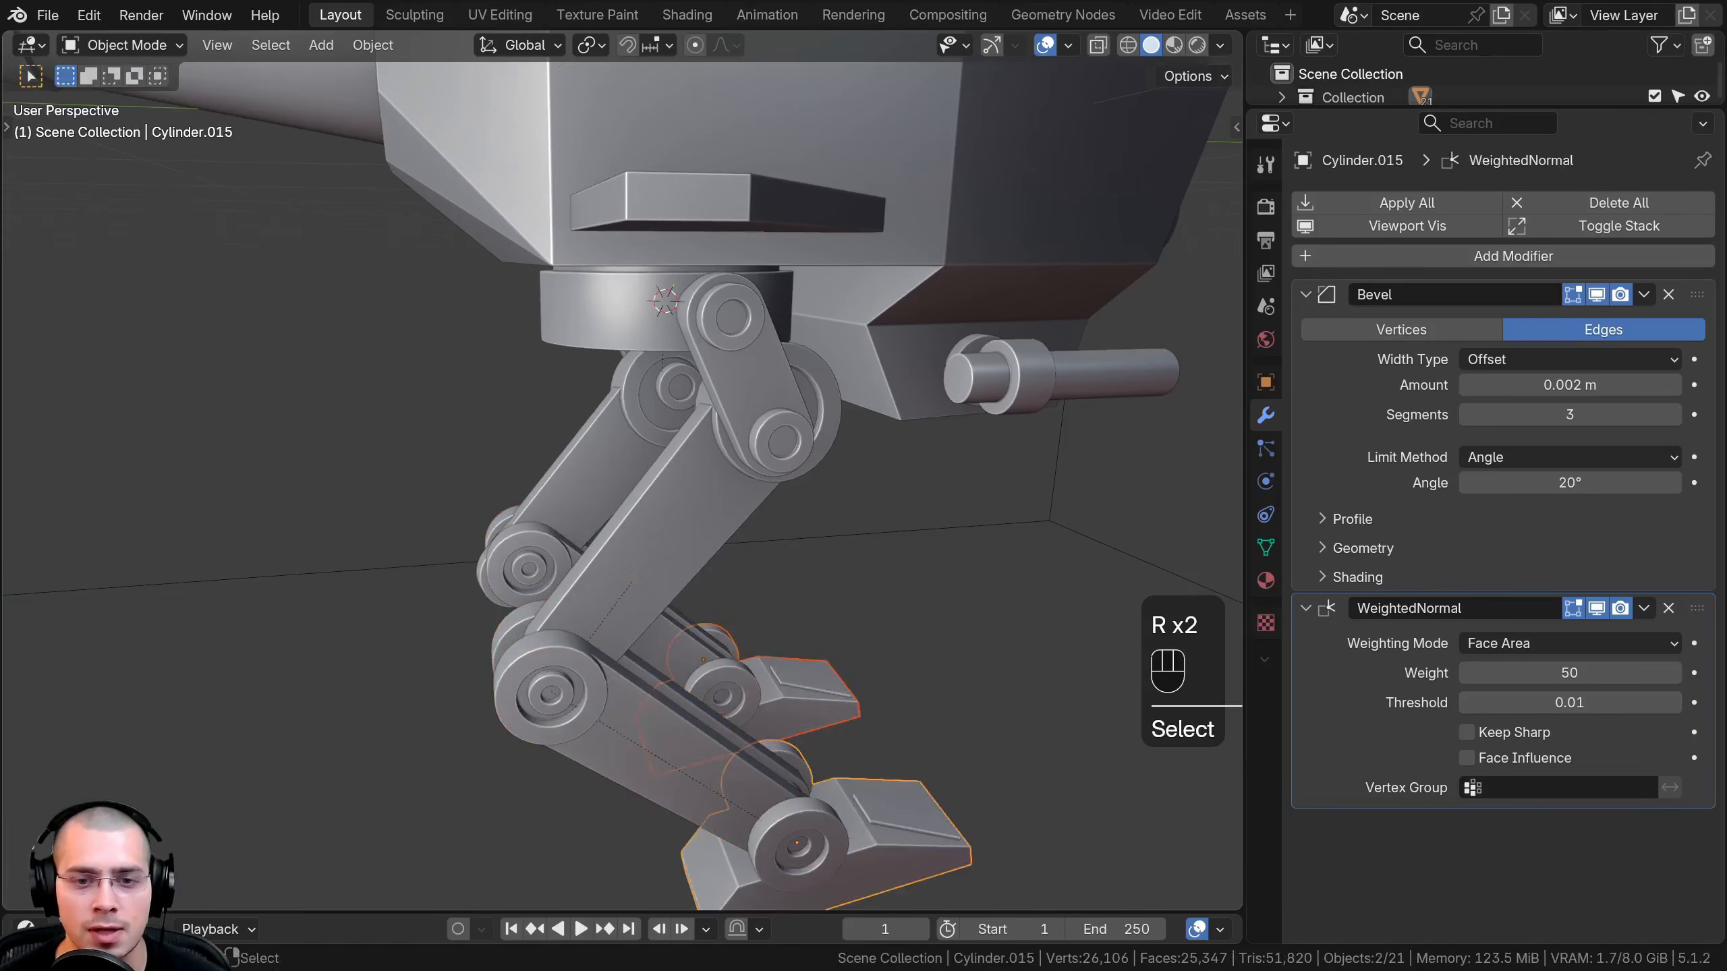
key(r)
click(881, 670)
scroll(858, 531, down, 5)
Undo the trial rotations of the feet, shins, thighs and hip links
key(ctrl+z)
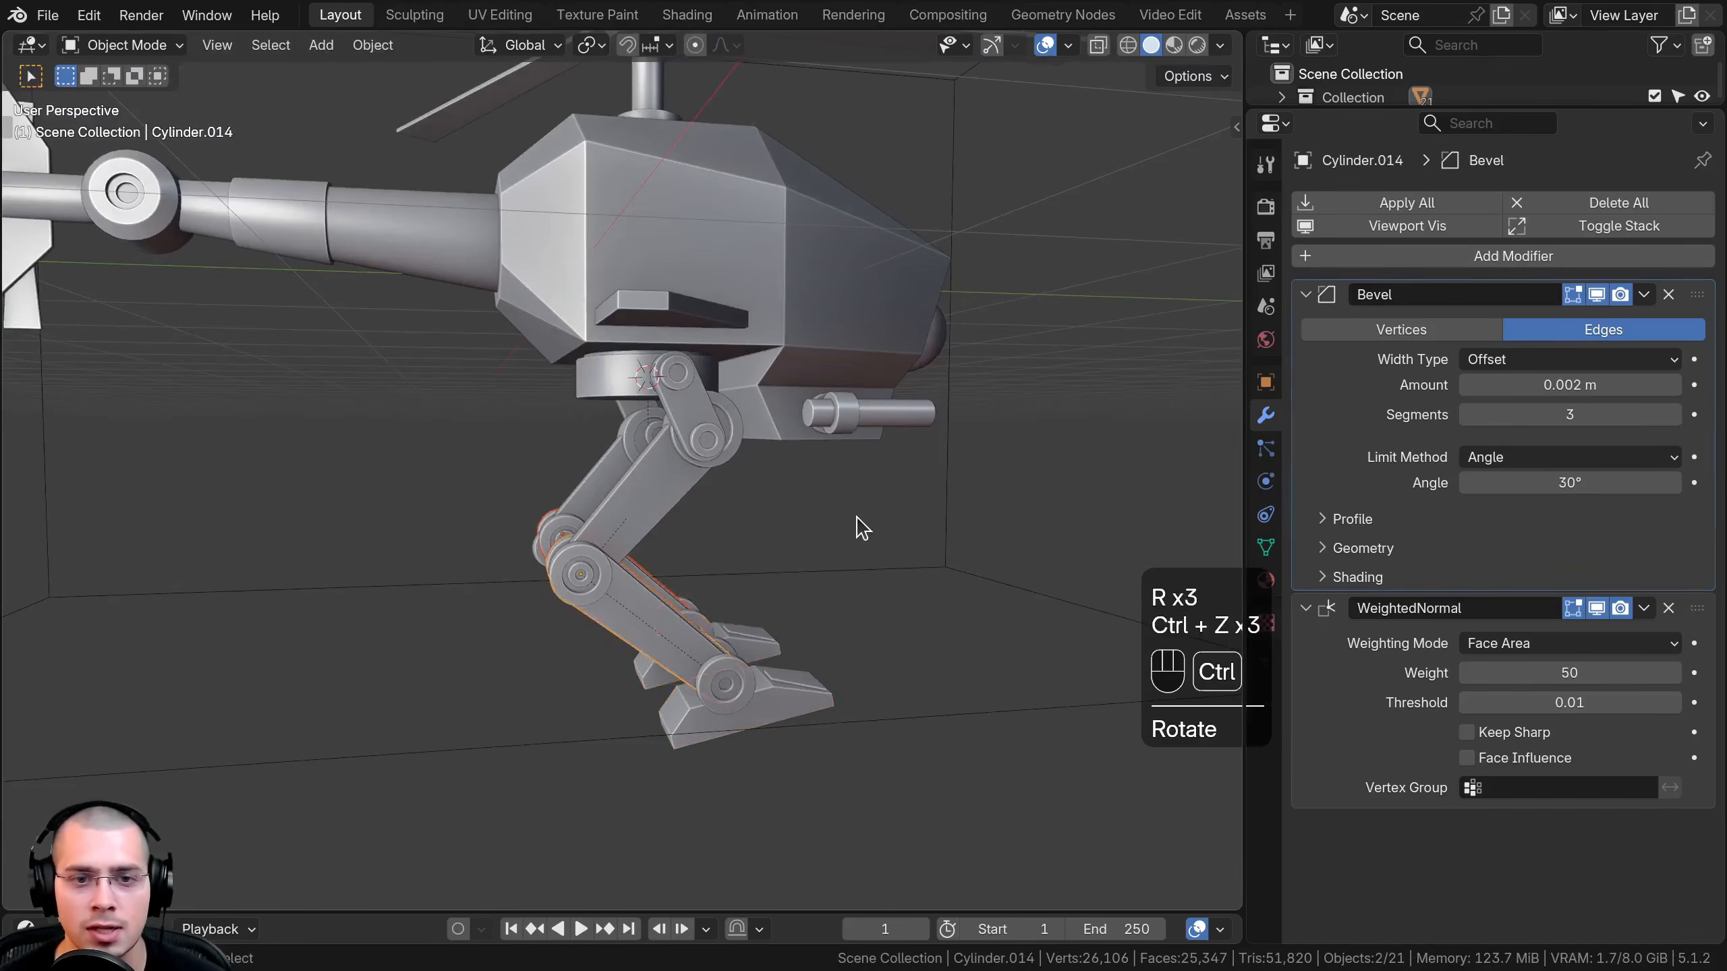
key(ctrl+z)
key(ctrl+z)
key(ctrl+z)
key(ctrl+z)
key(ctrl+z)
key(ctrl+z)
key(ctrl+z)
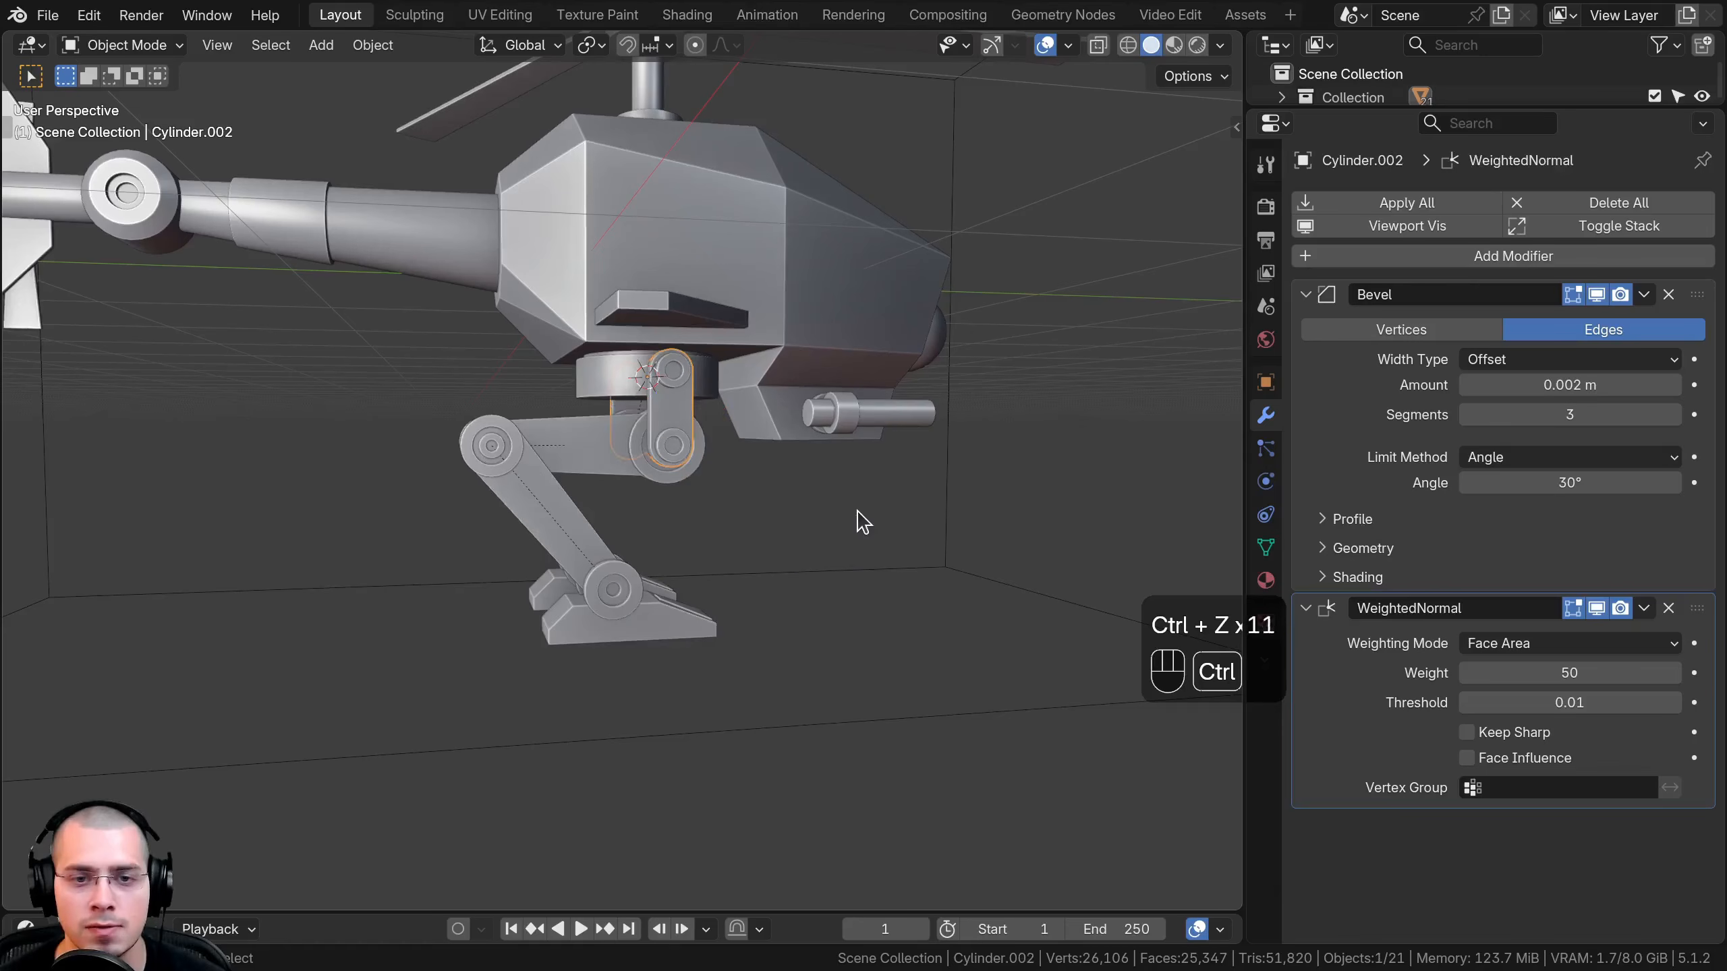
Try rotating leg parts freely from several view angles, cancelling each rotation
key(a)
middle_drag(736, 521, 985, 470)
key(a)
scroll(985, 470, up, 2)
right_click(667, 396)
key(r)
right_click(780, 447)
middle_drag(780, 447, 613, 577)
key(r)
right_click(874, 388)
key(r)
right_click(840, 309)
scroll(850, 504, up, 3)
key(r)
key(r)
right_click(841, 717)
scroll(773, 471, down, 5)
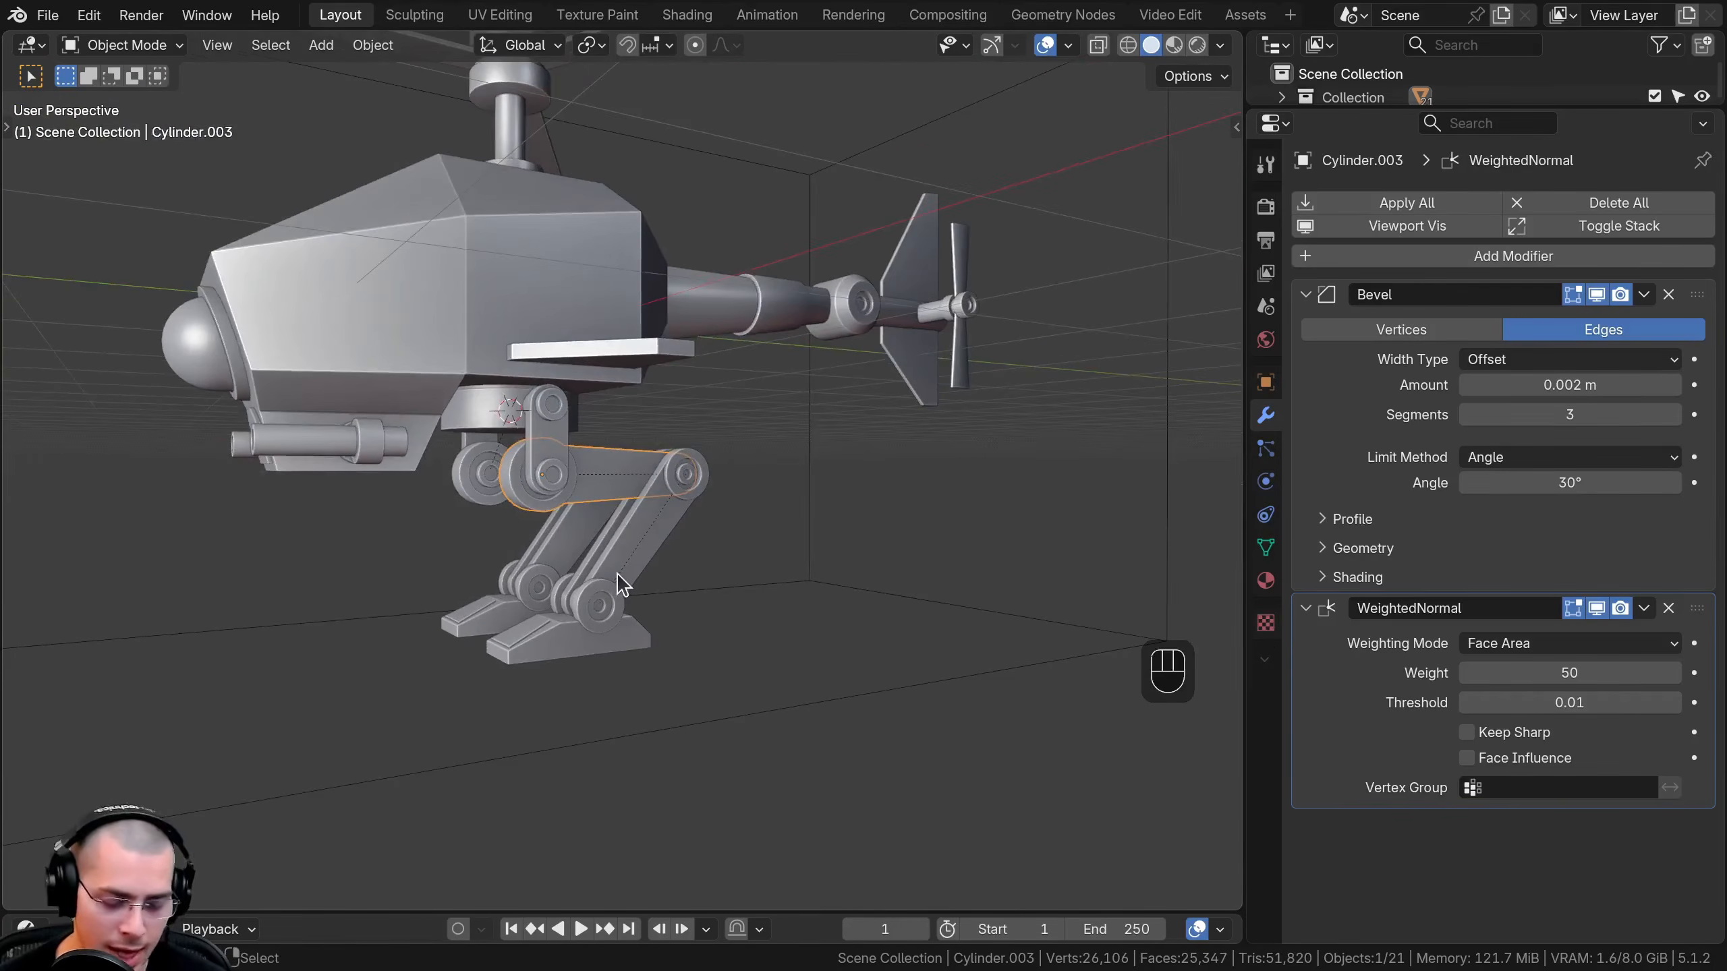
Display the selected thigh's transform properties beside the model and widen the viewport
key(n)
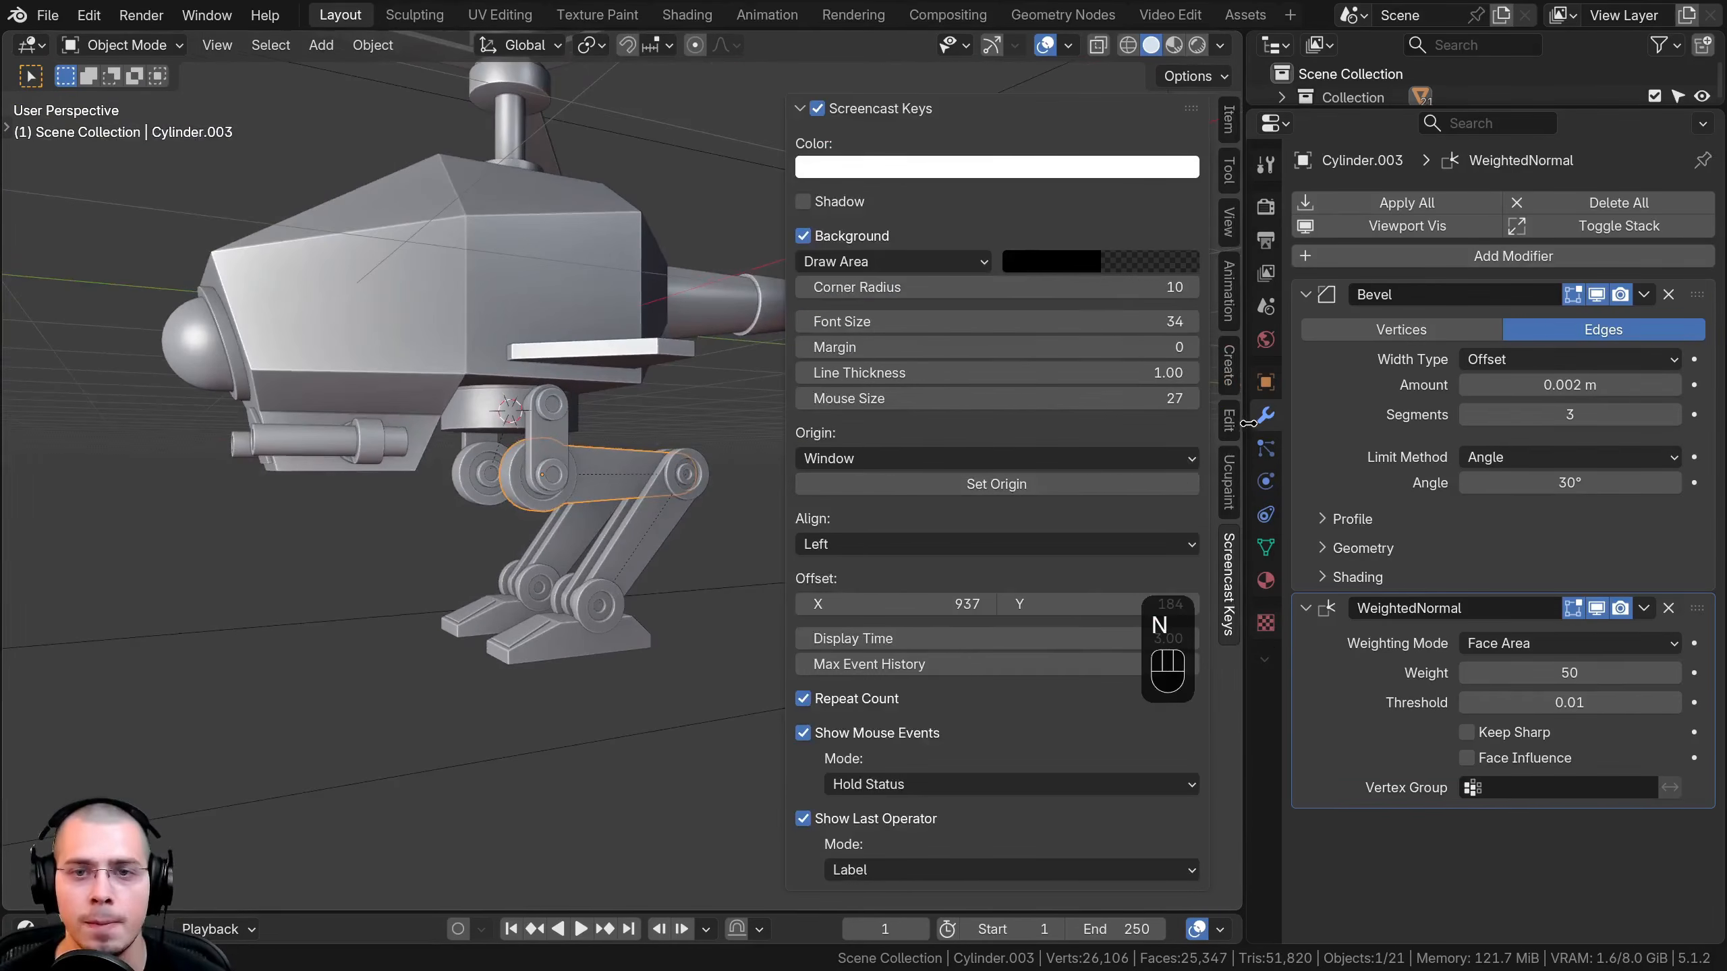
drag(1248, 423, 1359, 340)
click(1350, 123)
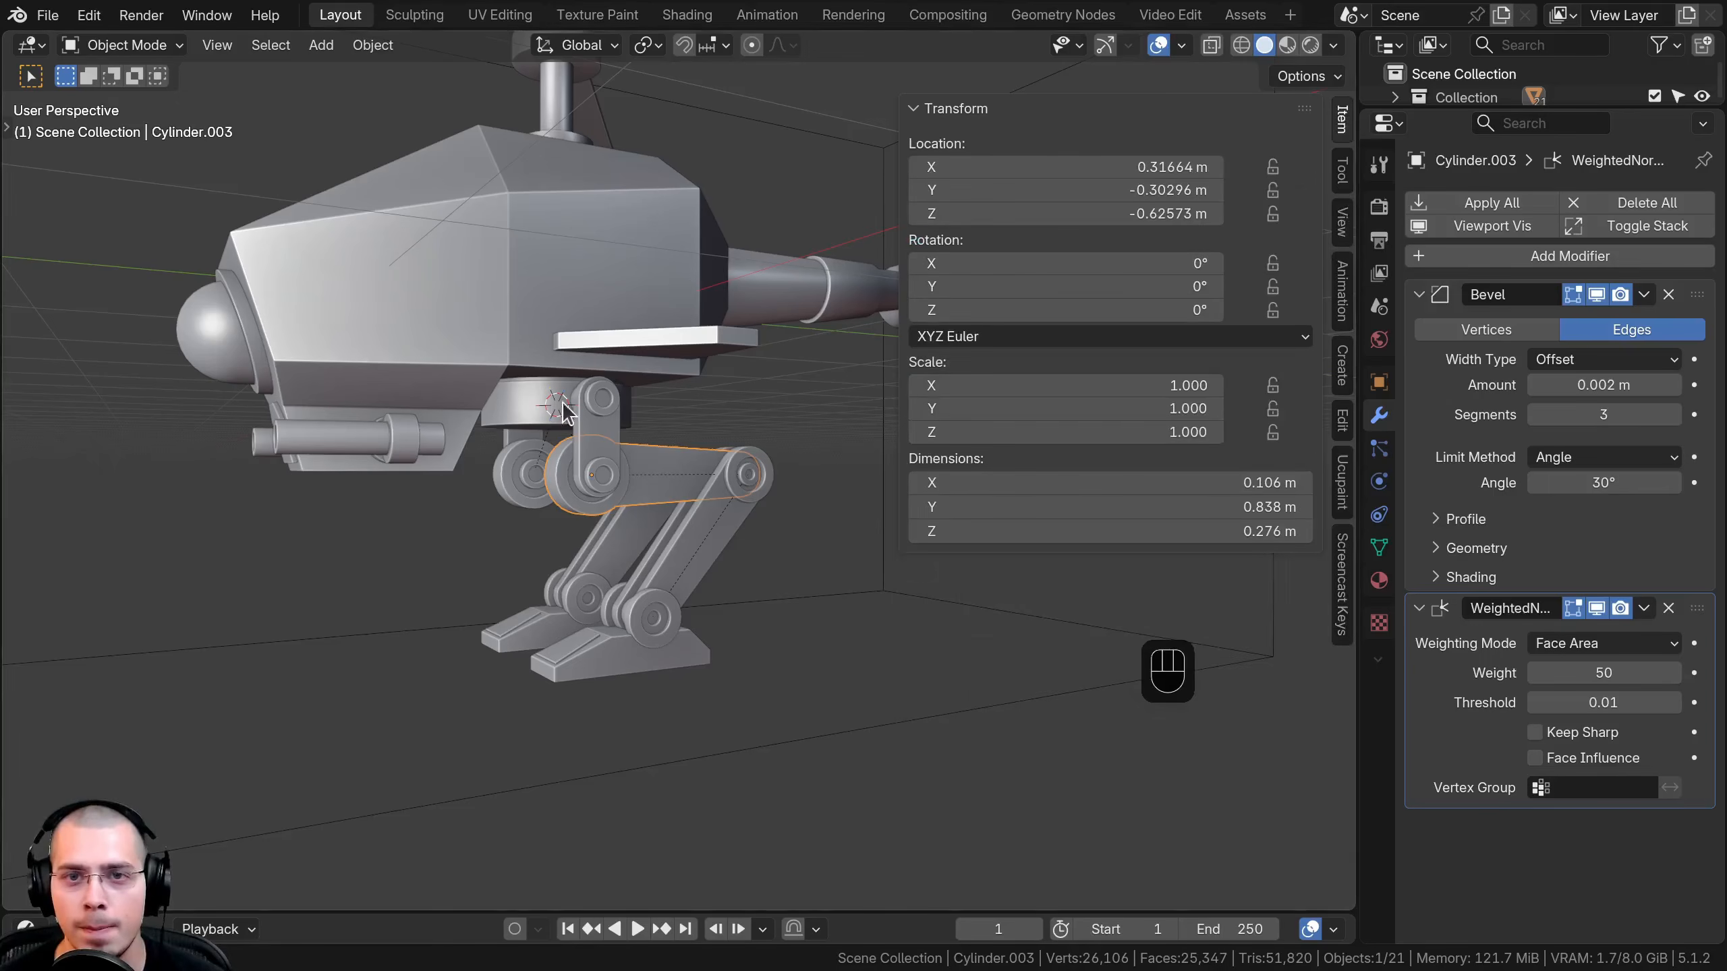
Try changing the thigh's X location, Y rotation and X scale, cancelling each change
scroll(563, 404, up, 4)
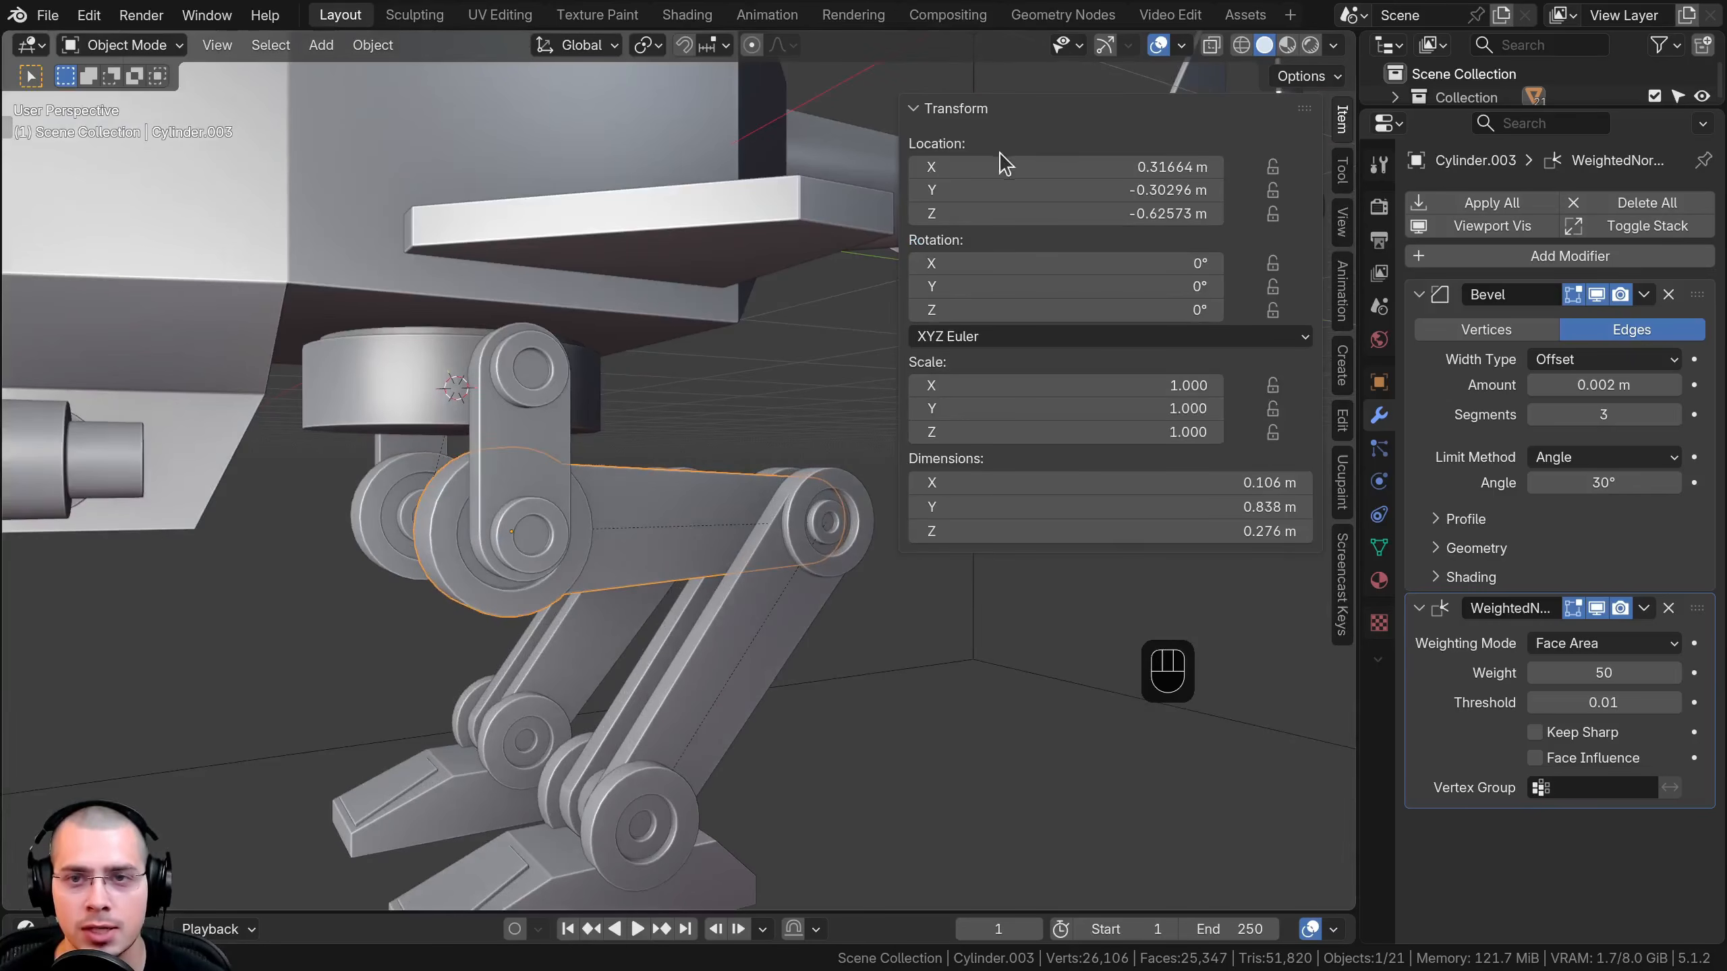
drag(1013, 166, 1148, 167)
right_click(1013, 167)
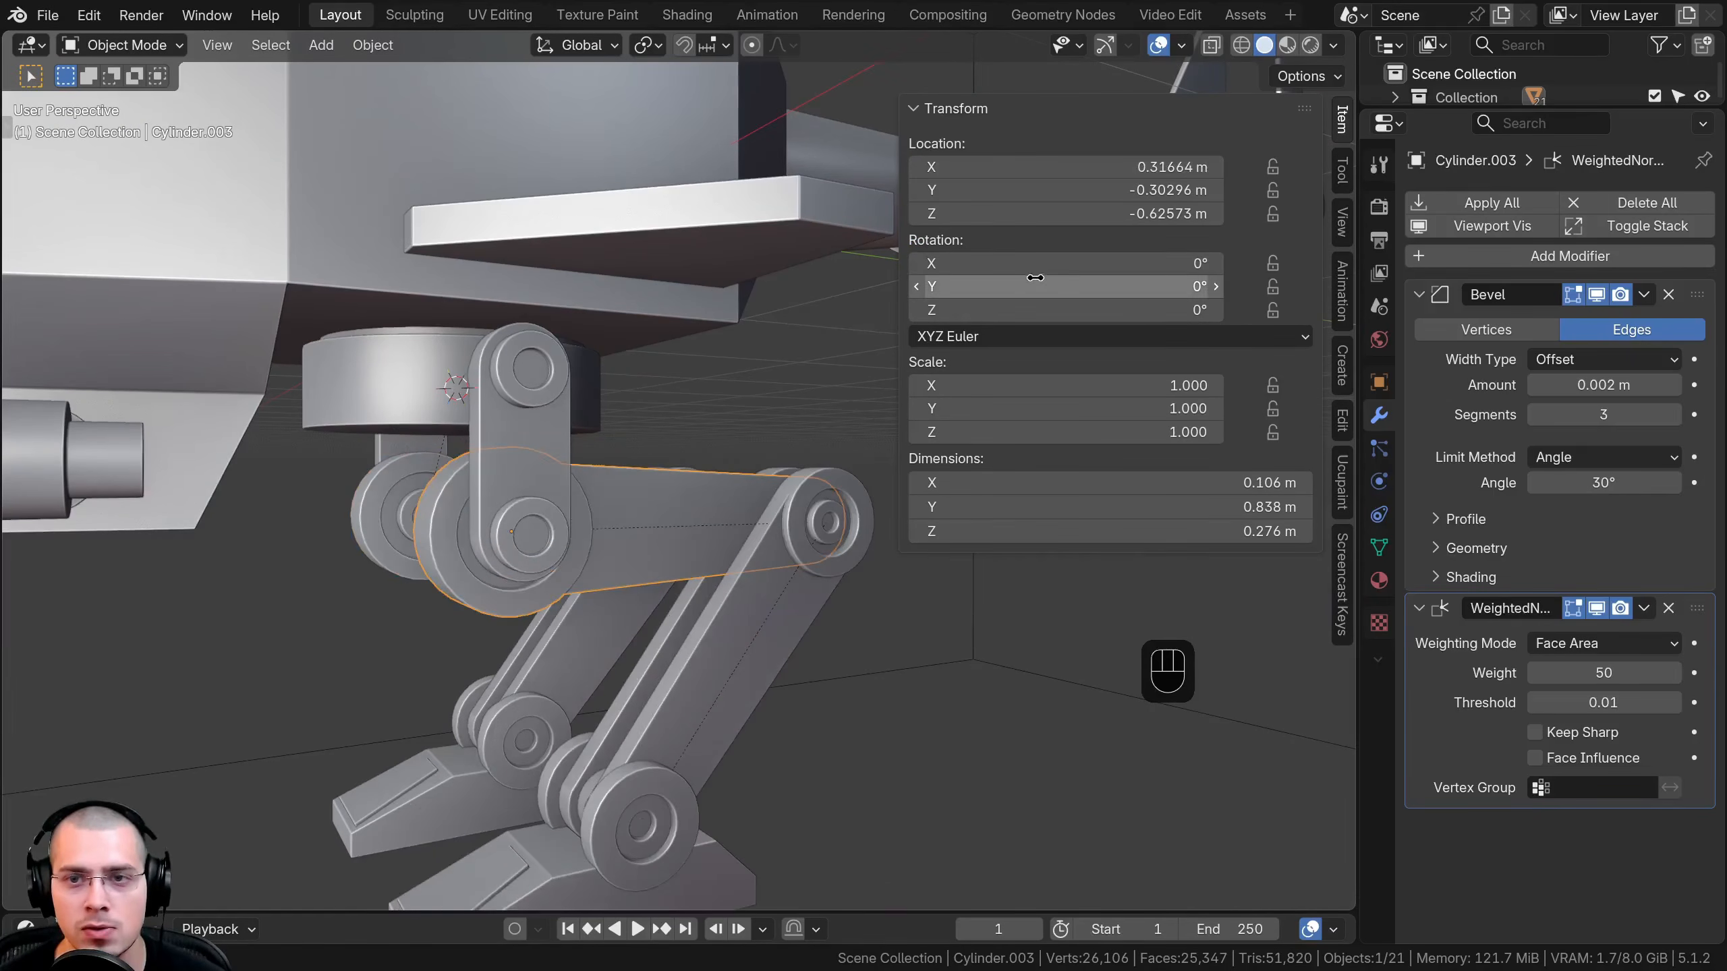
drag(1034, 286, 935, 286)
right_click(1033, 286)
drag(1027, 389, 977, 391)
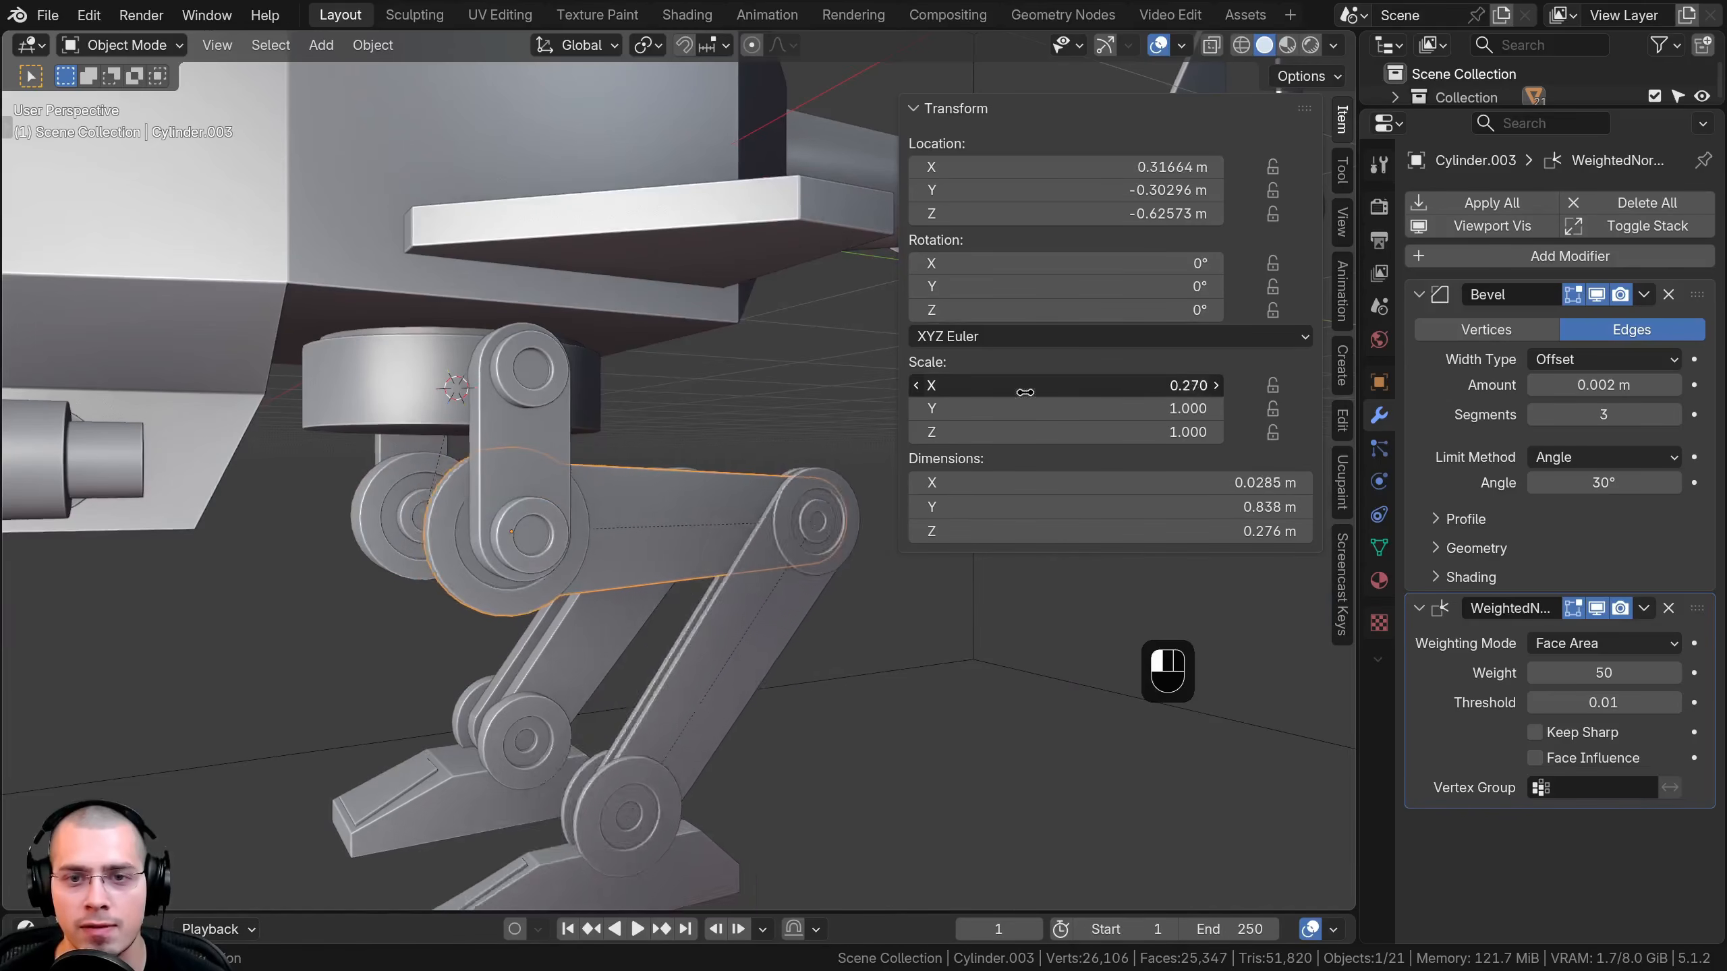
right_click(1025, 392)
Clear the selection and try rotating the opposite thigh about the global X axis
middle_drag(615, 505, 539, 514)
scroll(547, 512, down, 2)
key(a)
middle_drag(299, 605, 372, 556)
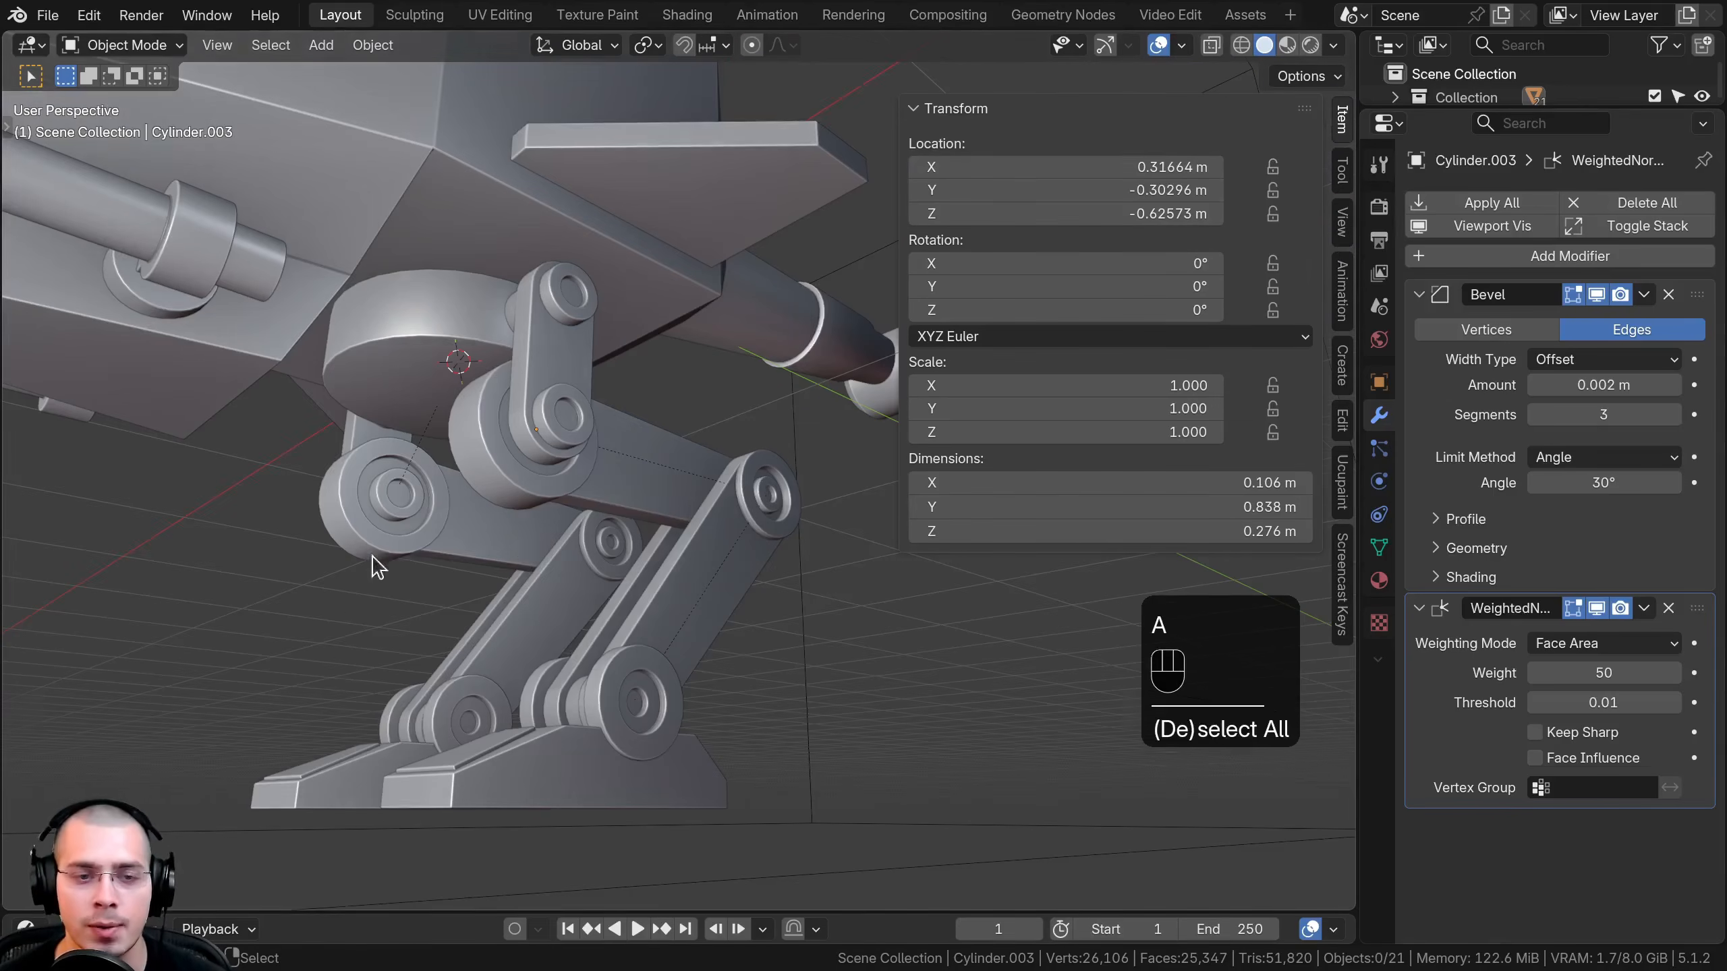
click(496, 539)
key(r)
key(c)
key(x)
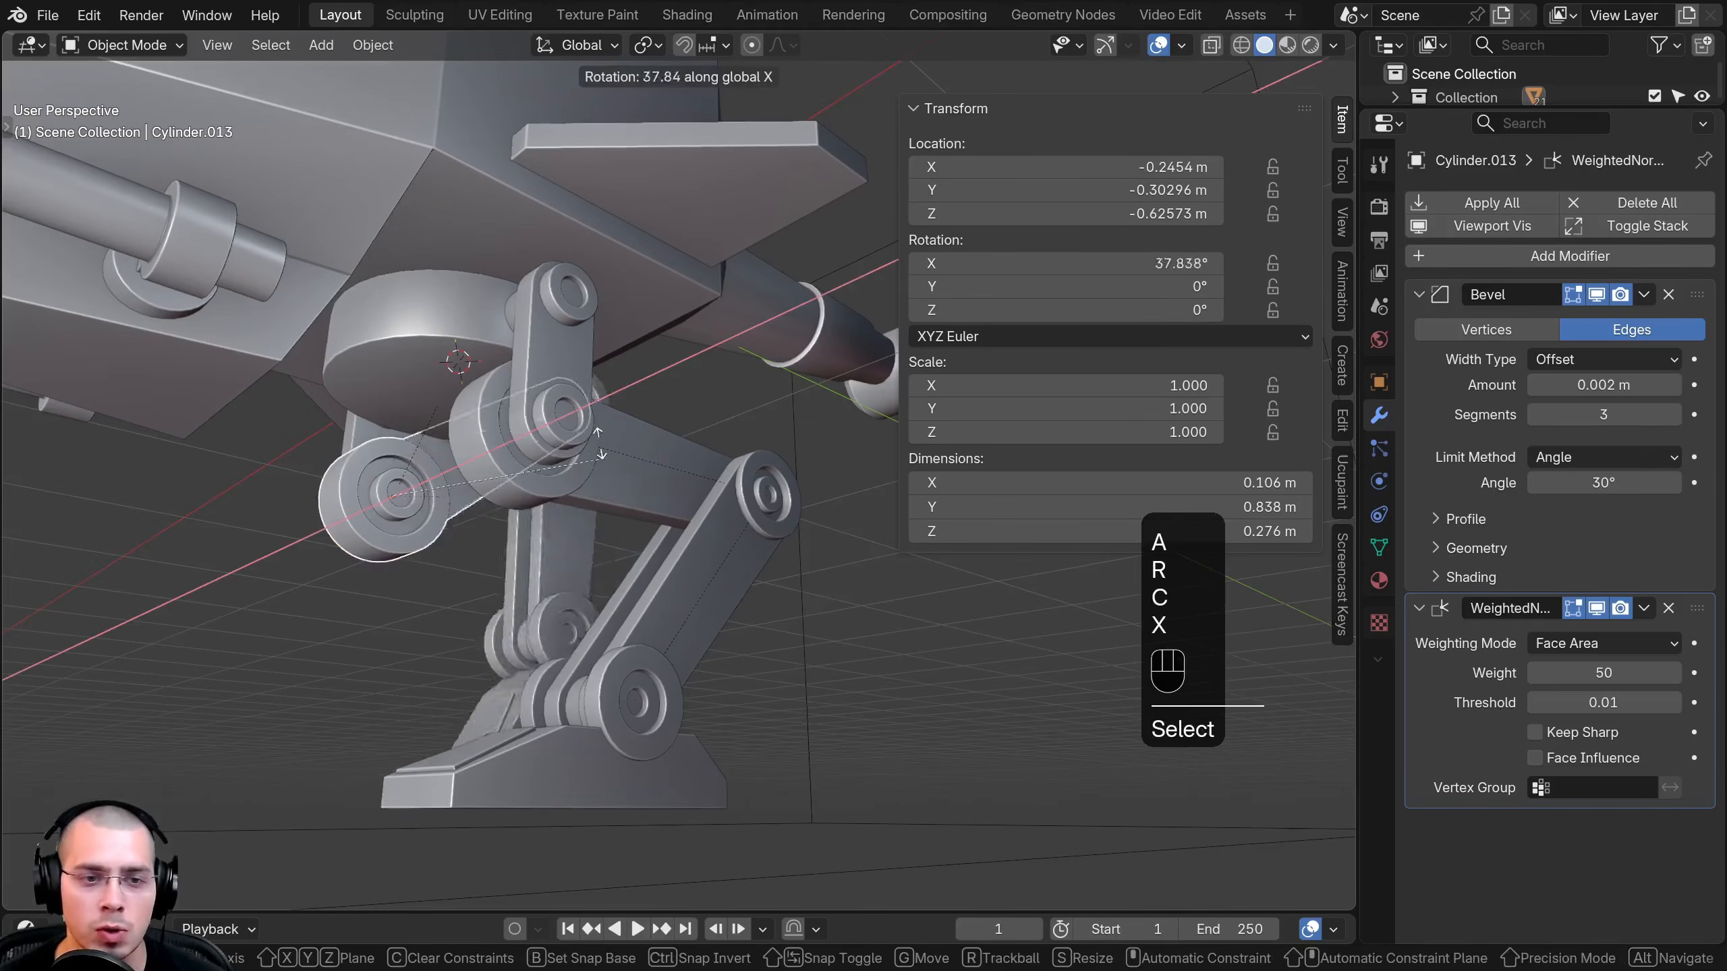
right_click(585, 395)
Select the hip links, both thighs, both shin segments and both feet, and lock their location, rotation and scale on all axes
middle_drag(585, 396, 547, 408)
shift+click(610, 458)
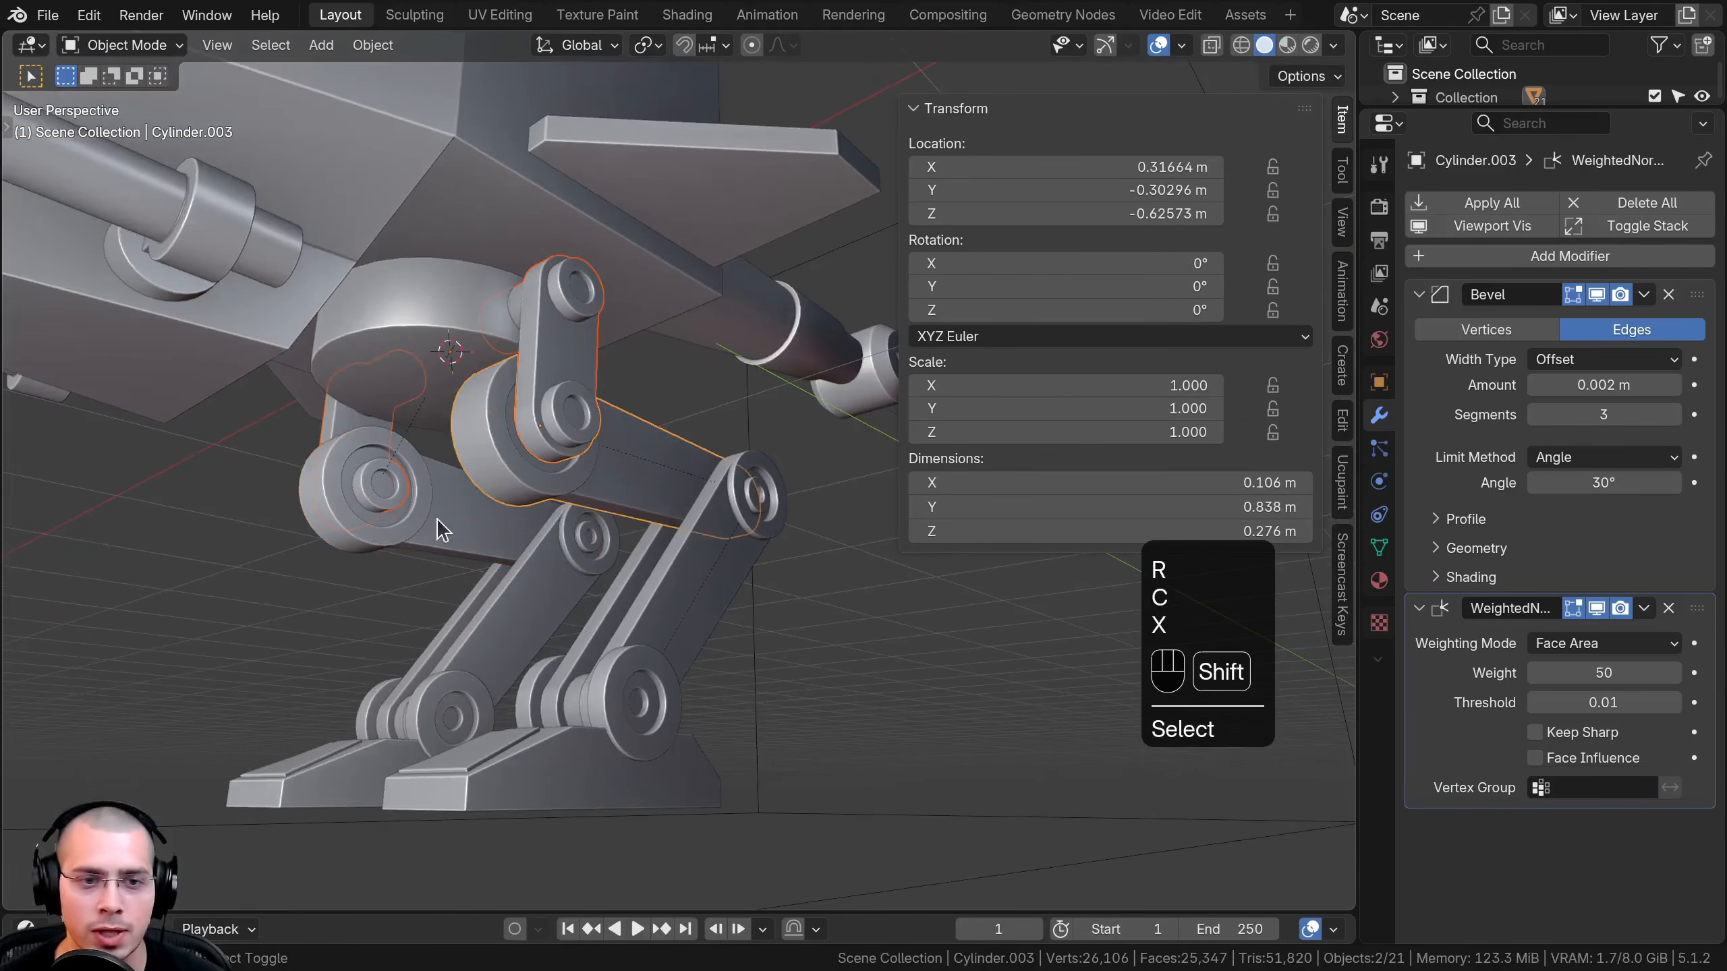
shift+click(441, 524)
shift+click(533, 578)
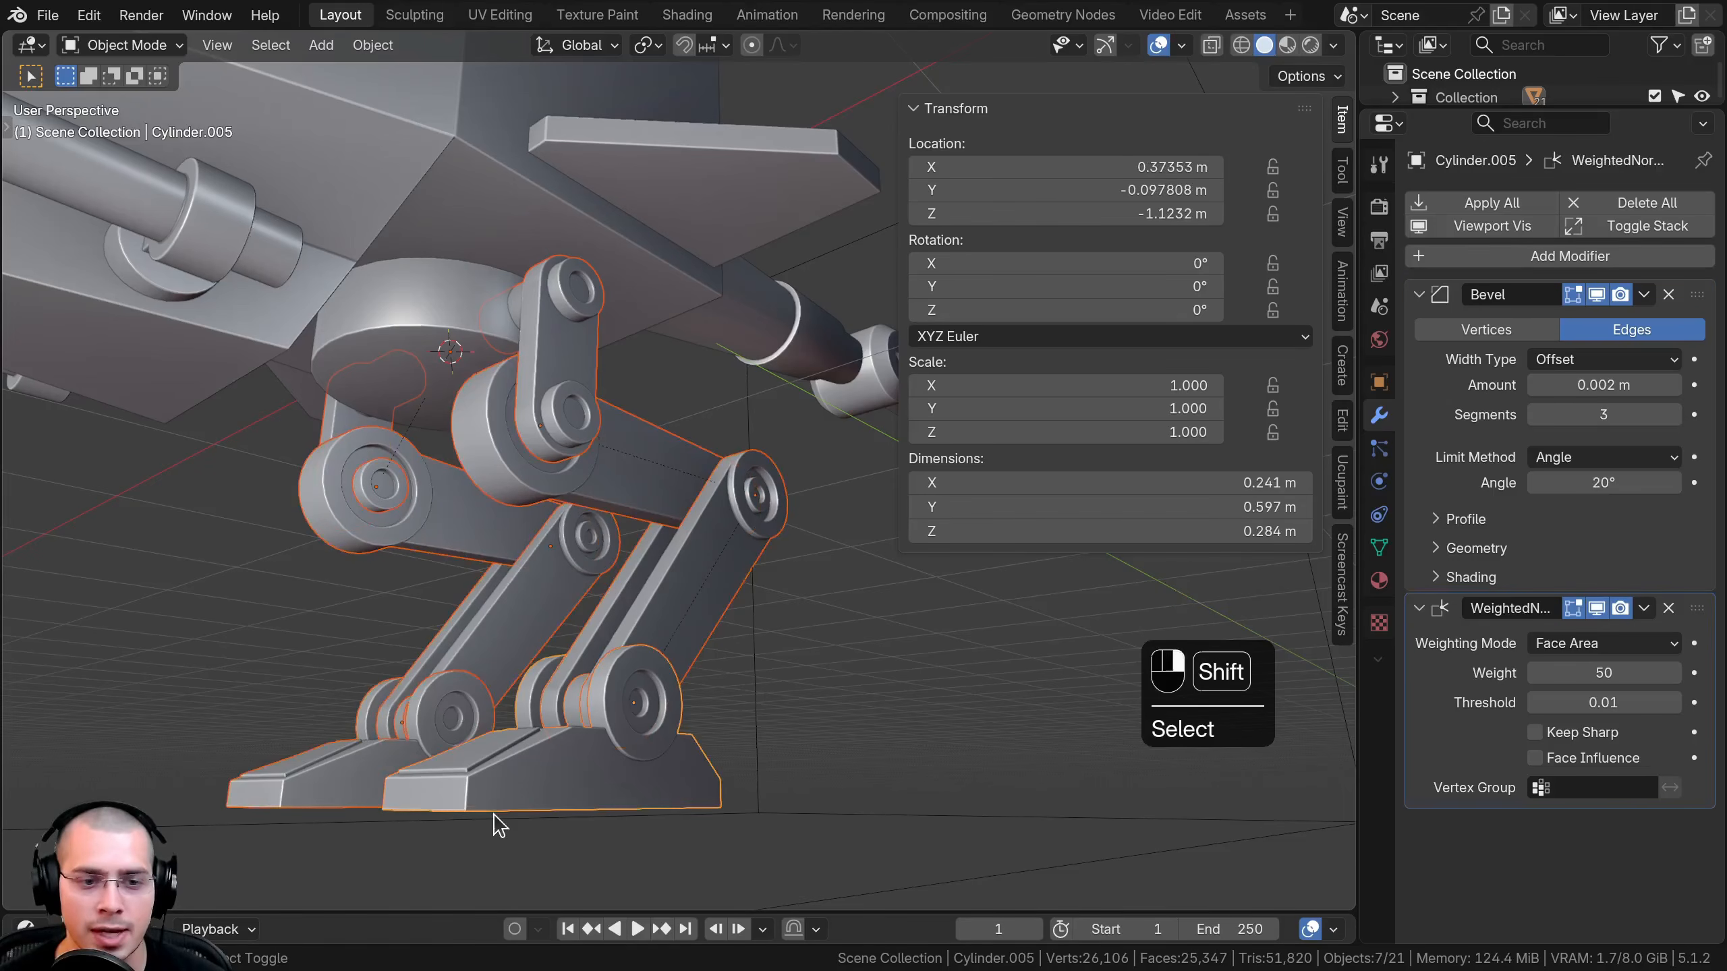
middle_drag(458, 507, 524, 390)
scroll(547, 334, down, 3)
scroll(524, 390, up, 2)
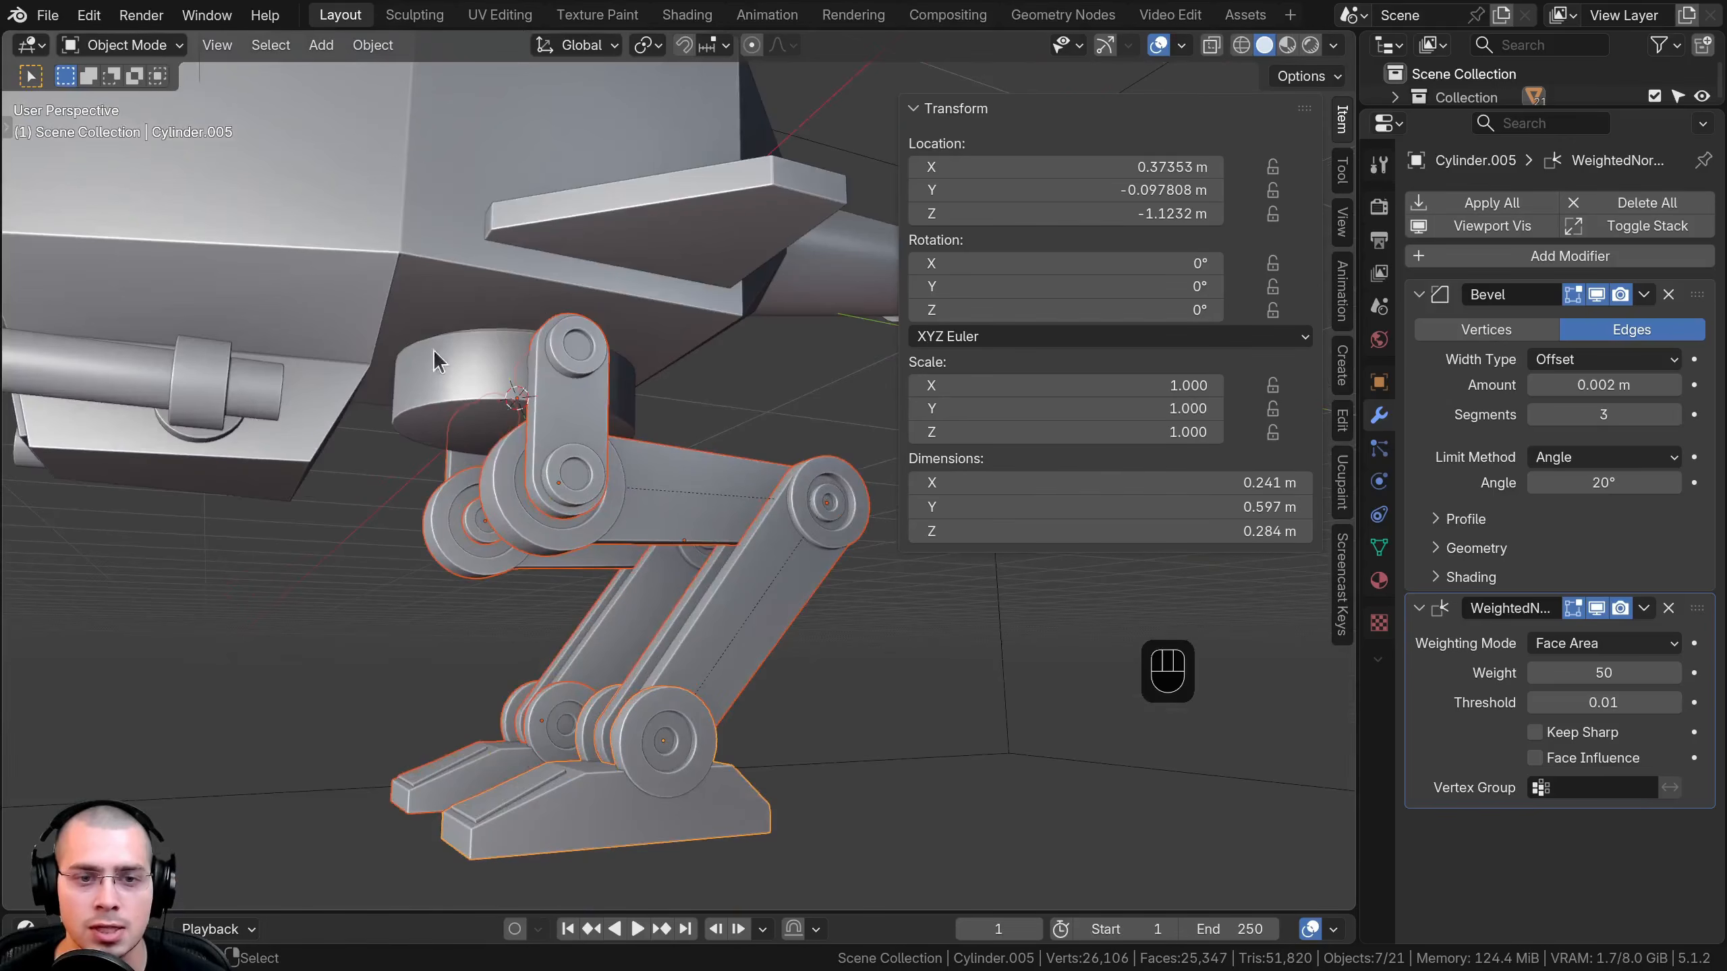
middle_drag(564, 524, 588, 547)
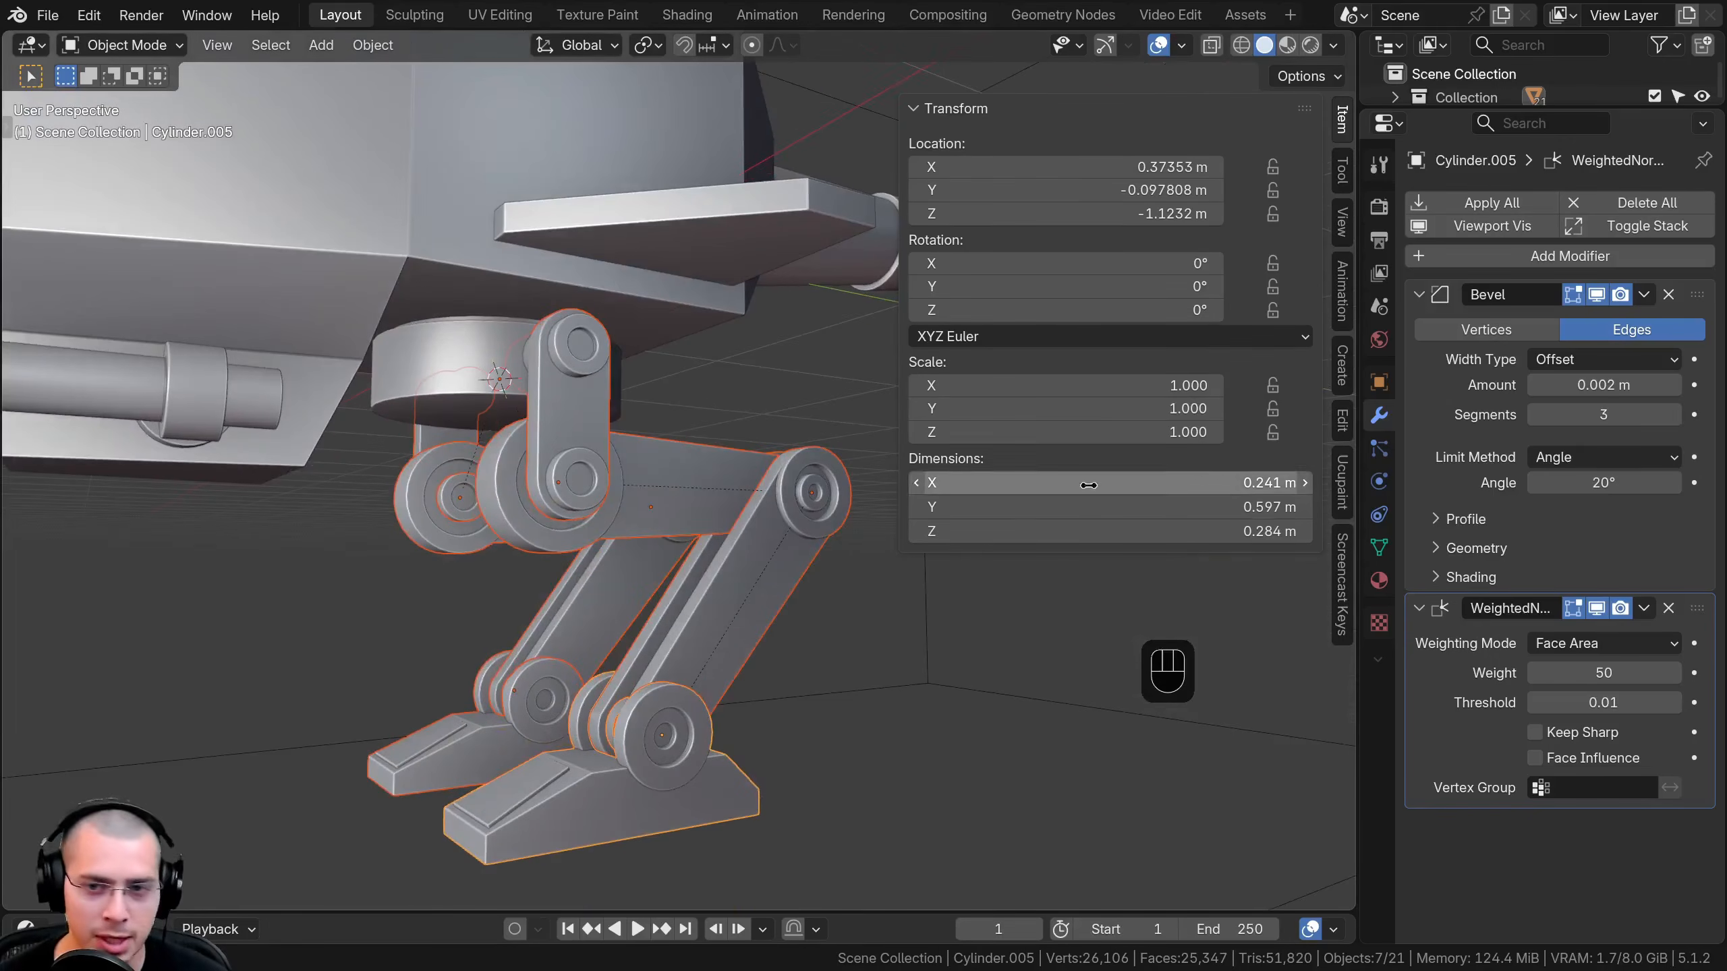
alt+click(1273, 169)
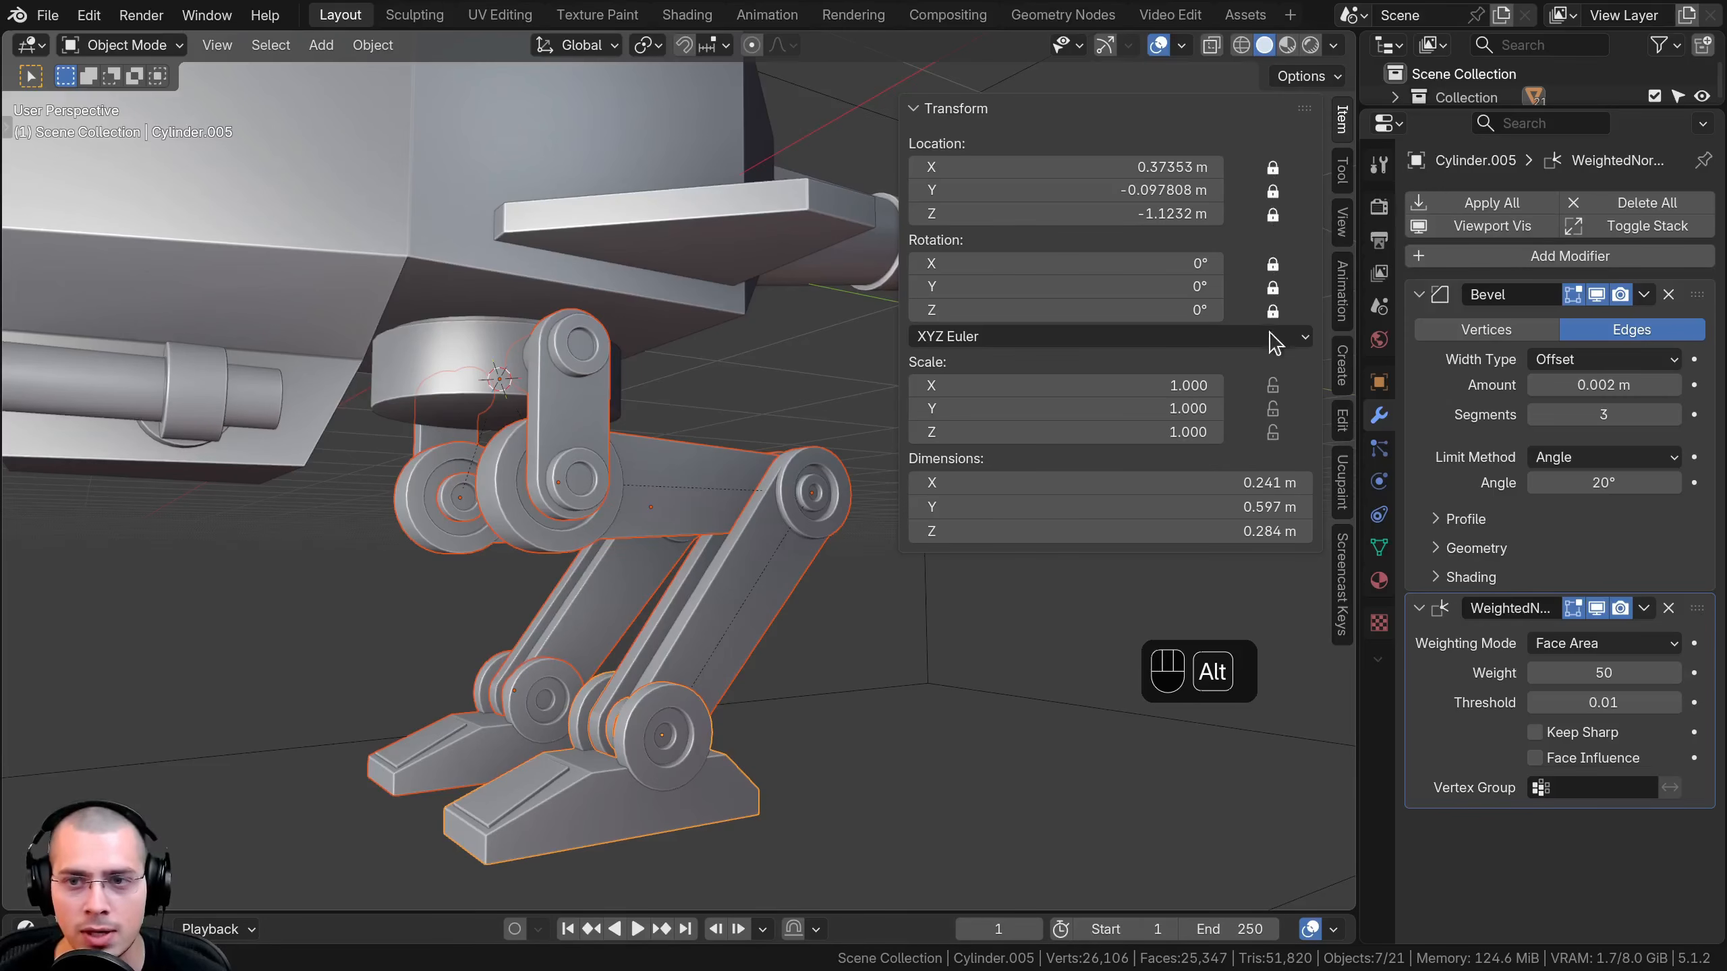
Try rotating, scaling and moving the locked leg parts, including a rotation about the global X axis
key(r)
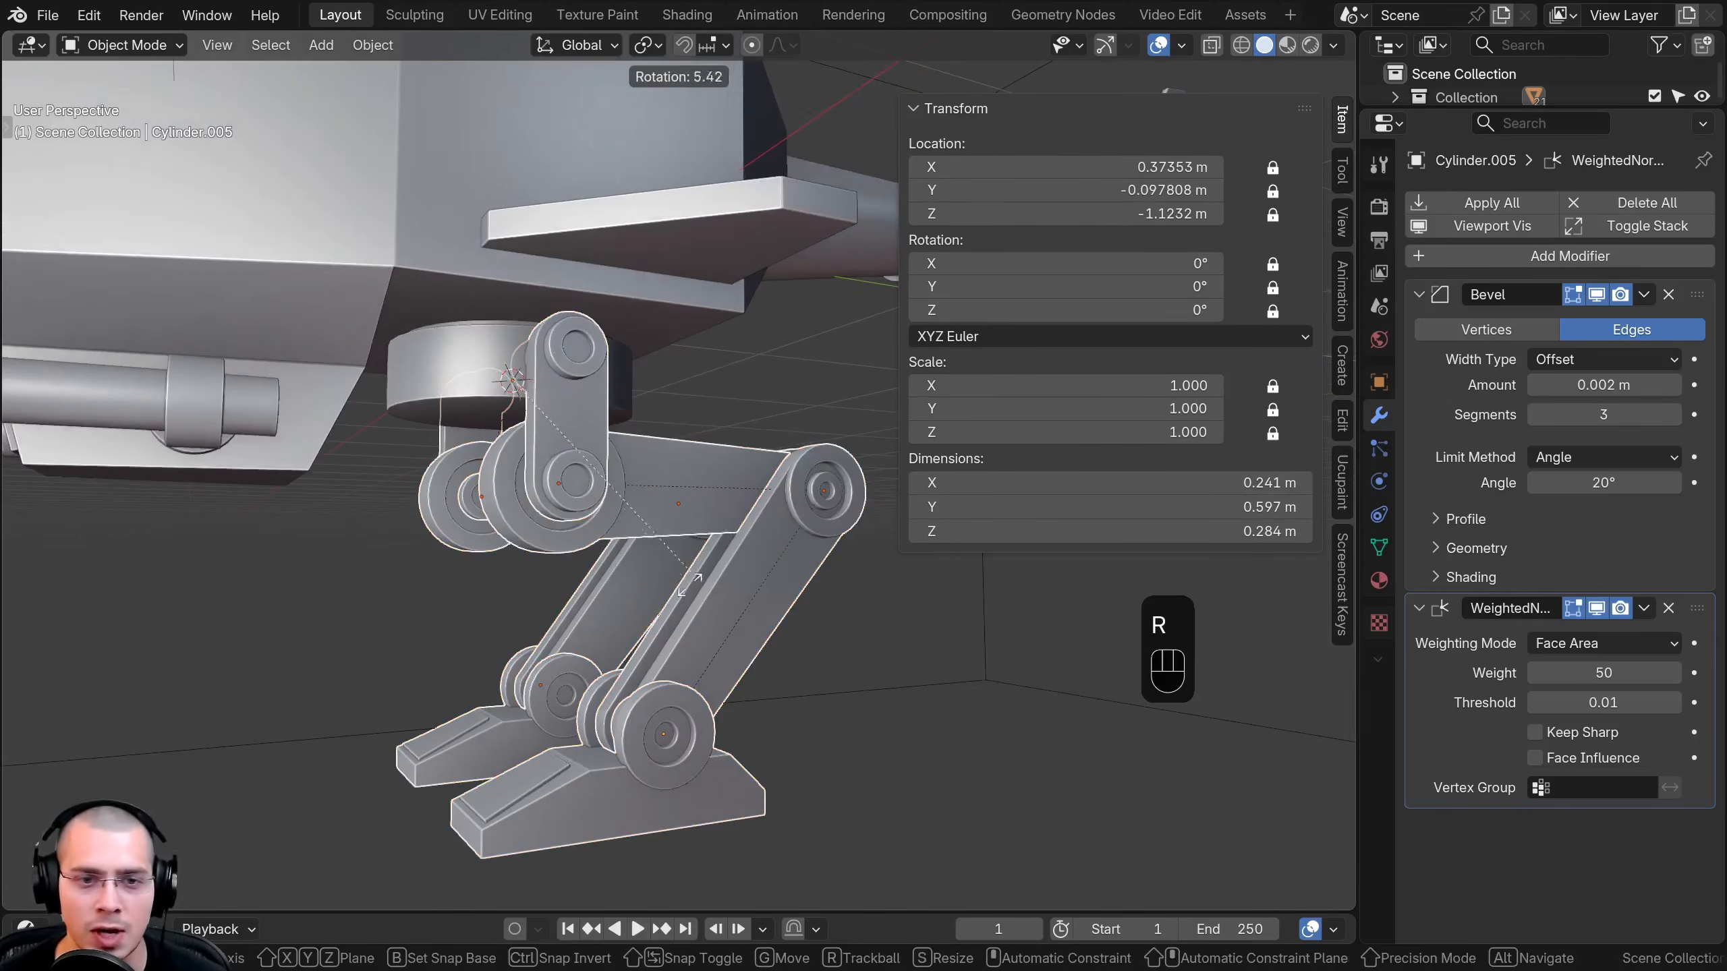
key(s)
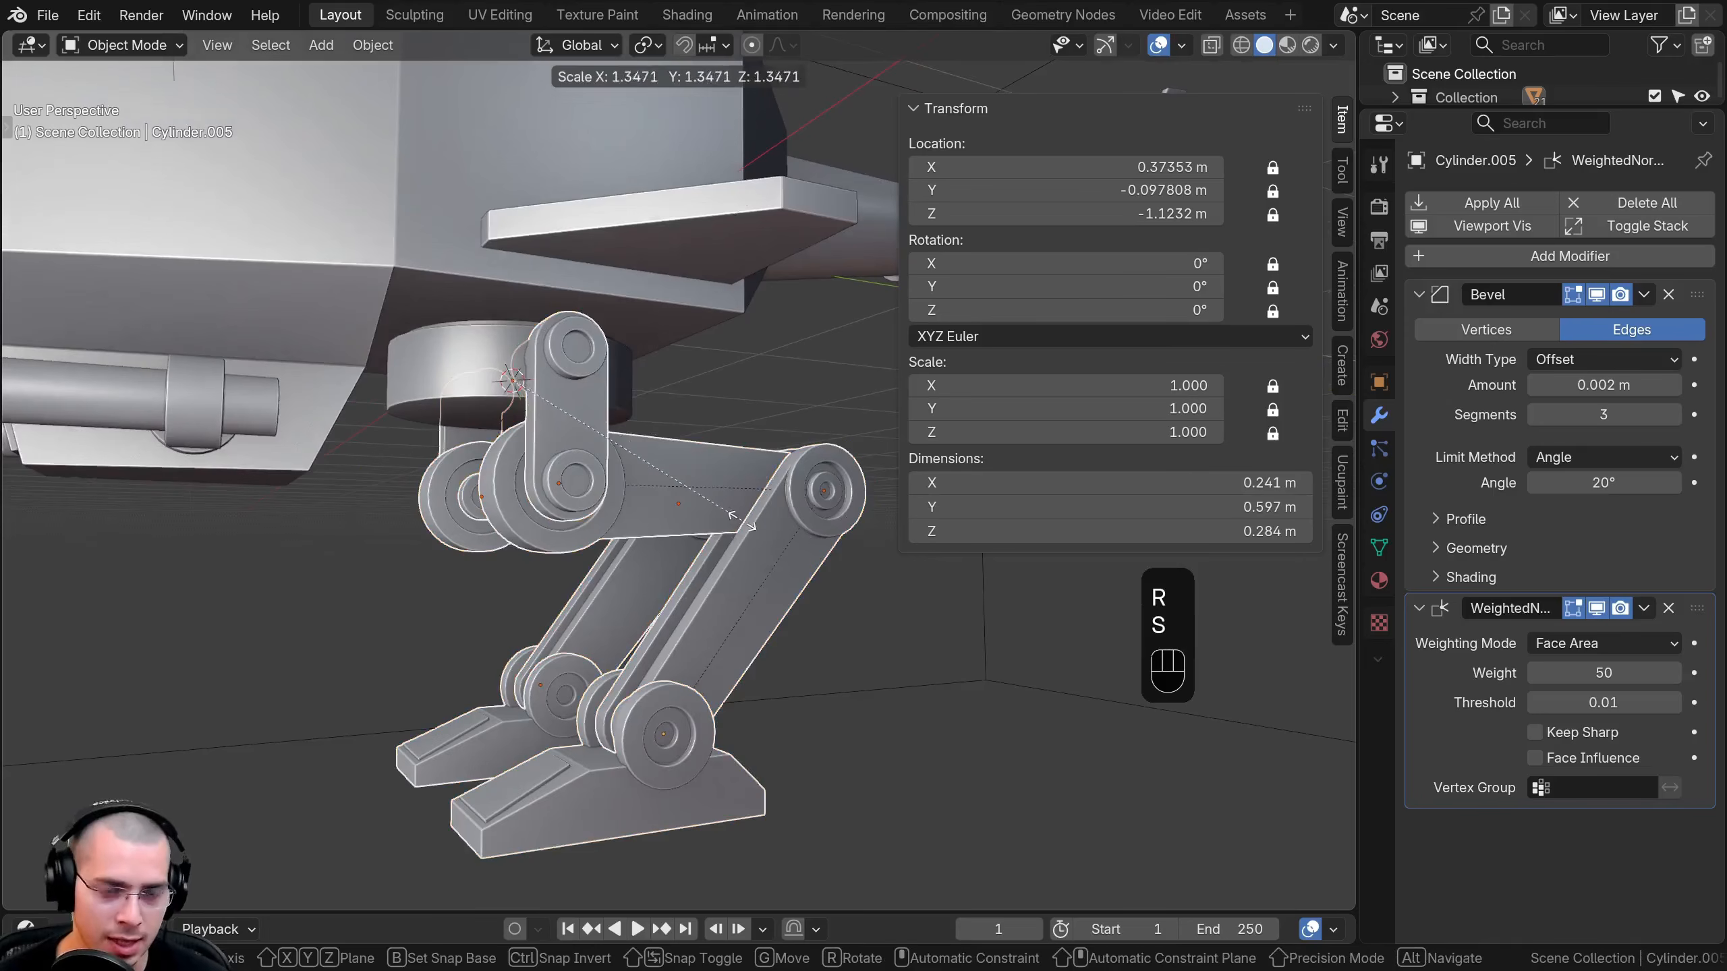
right_click(742, 520)
key(g)
right_click(467, 393)
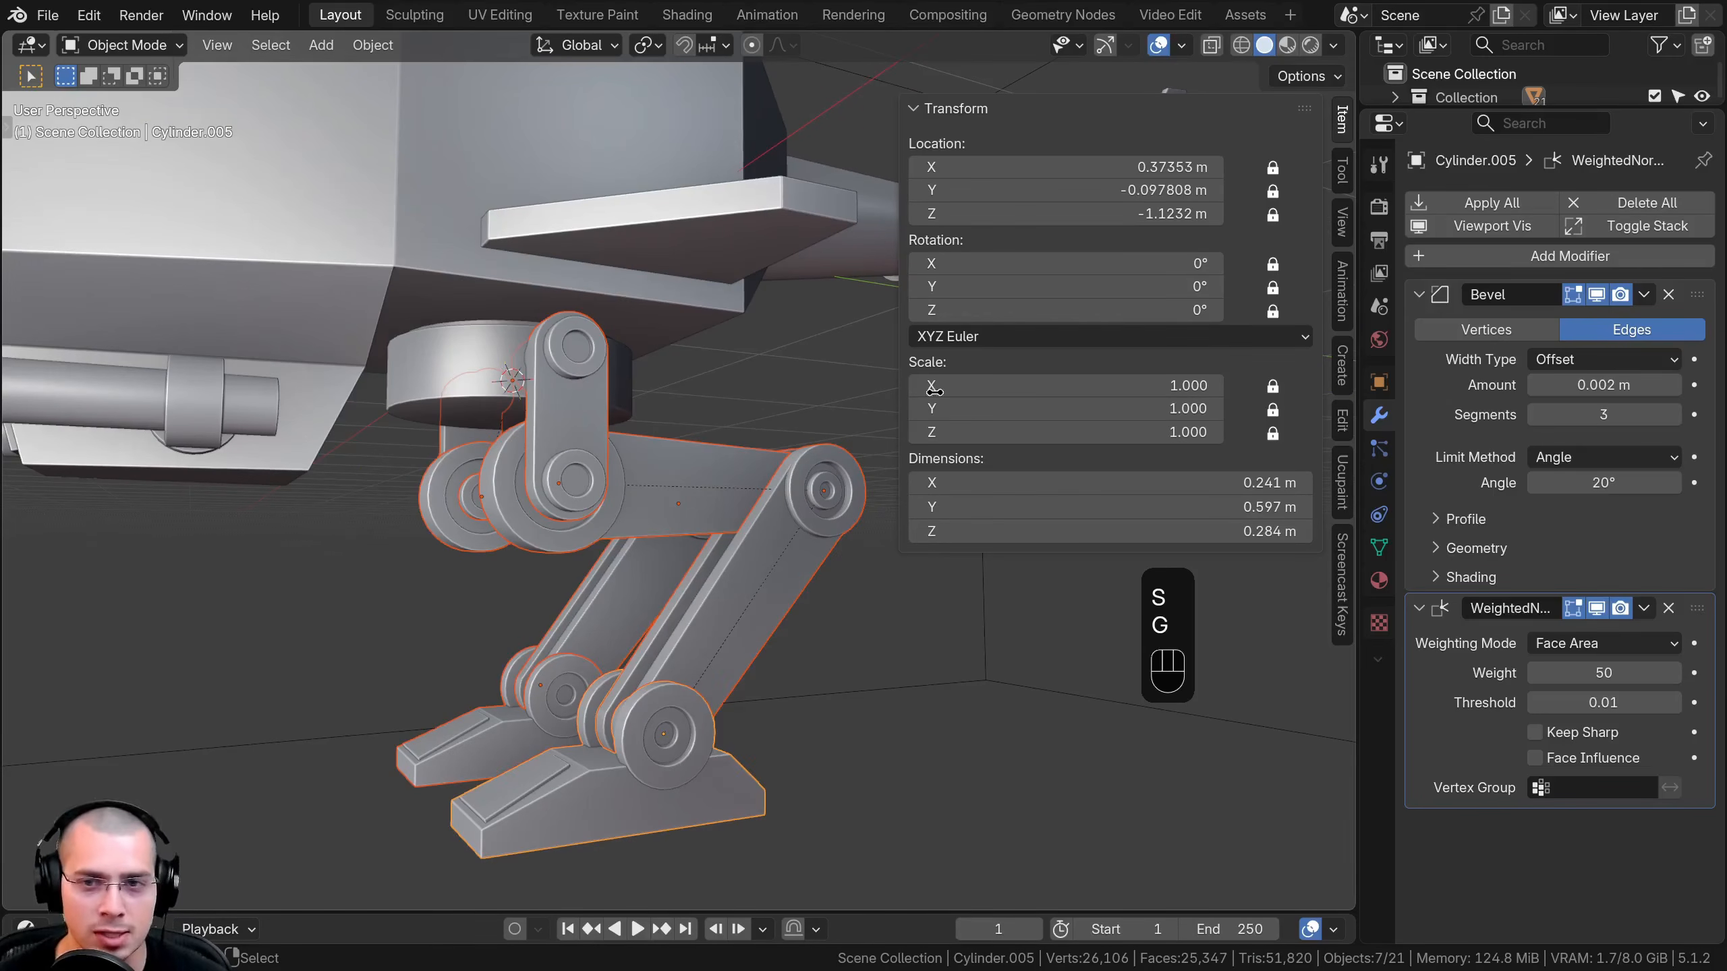
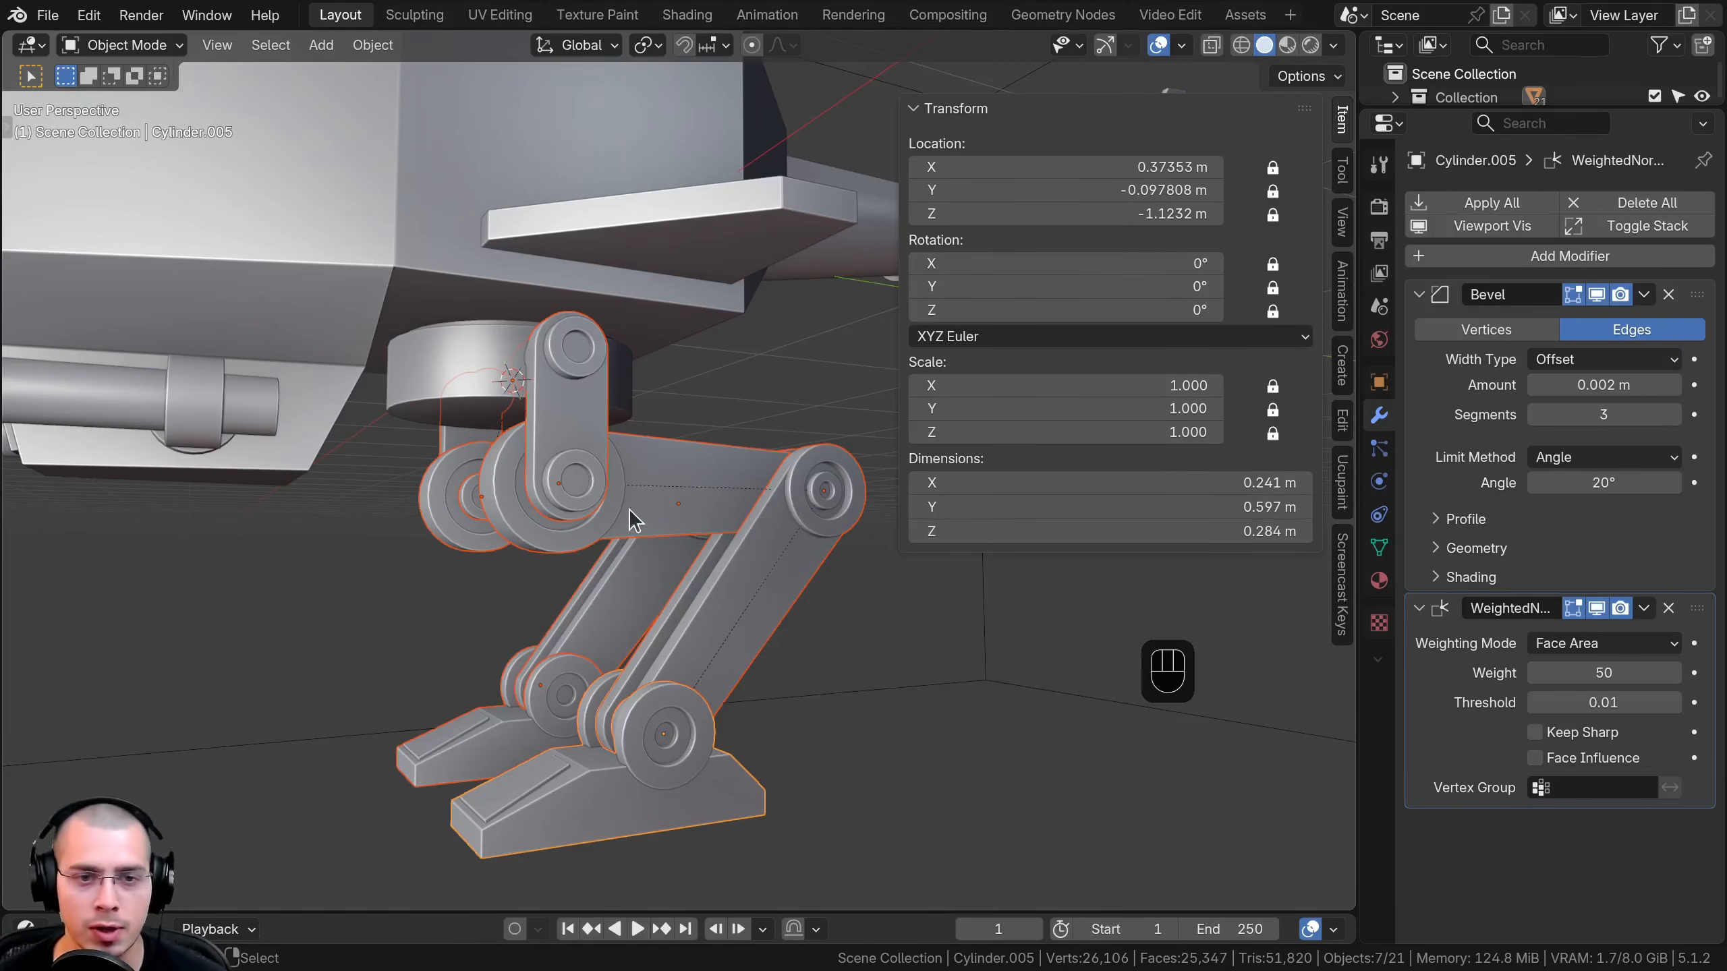
key(r)
key(x)
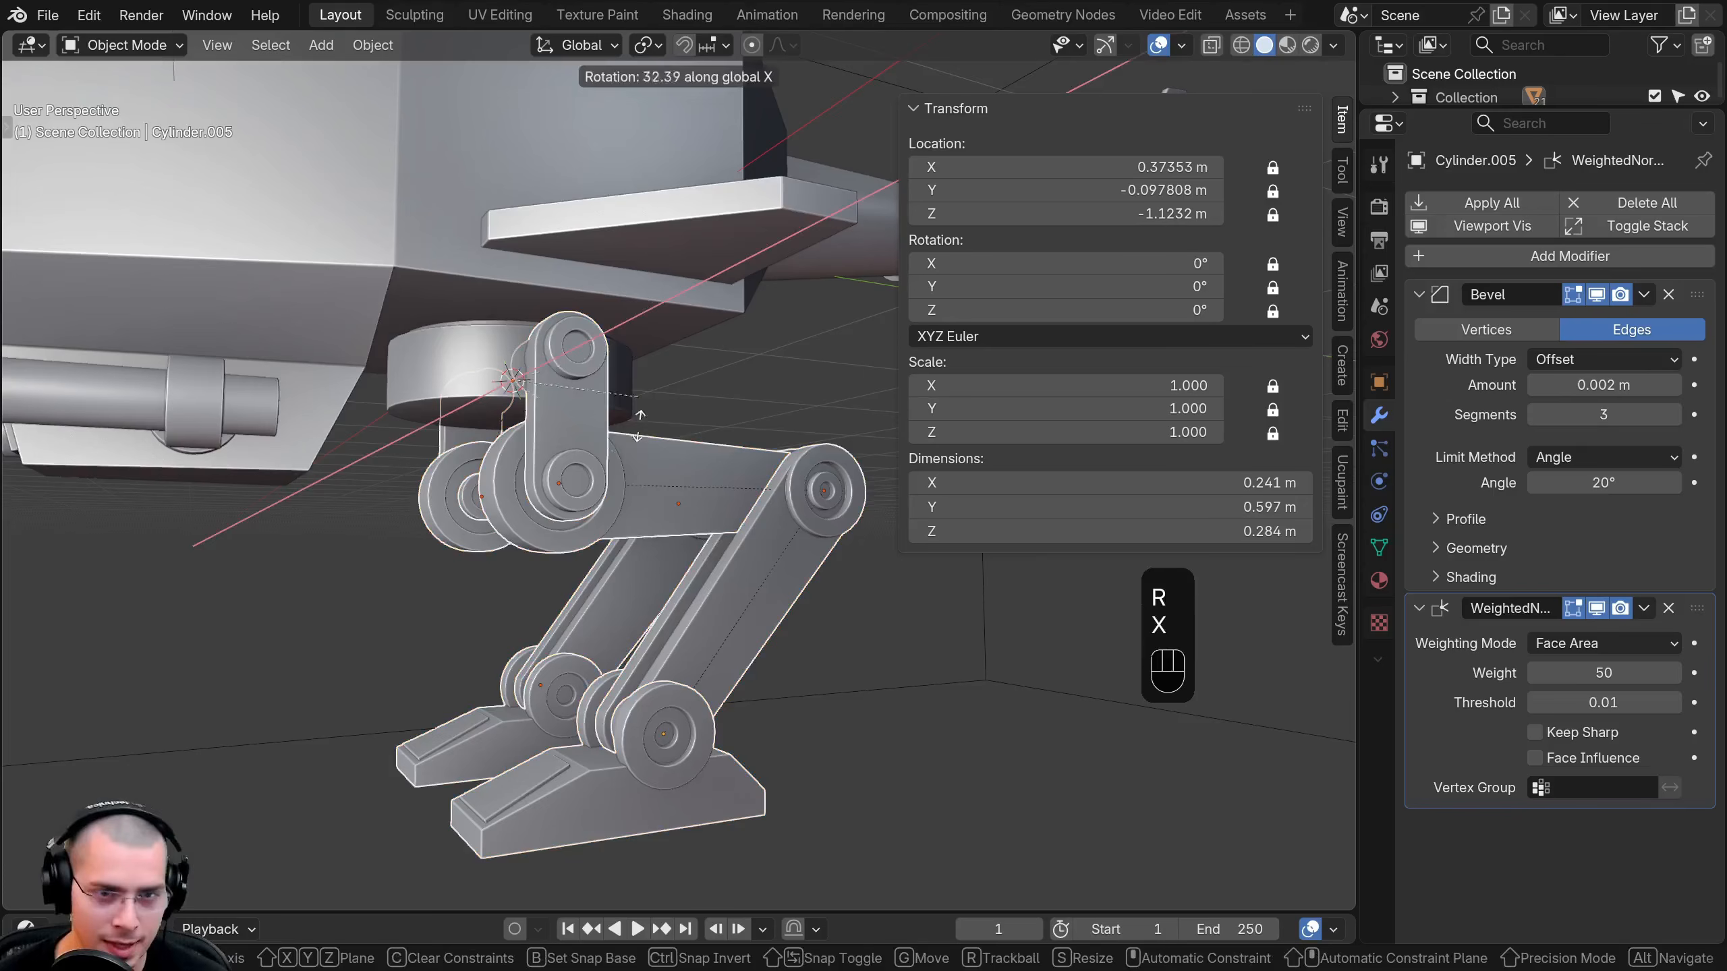
right_click(883, 472)
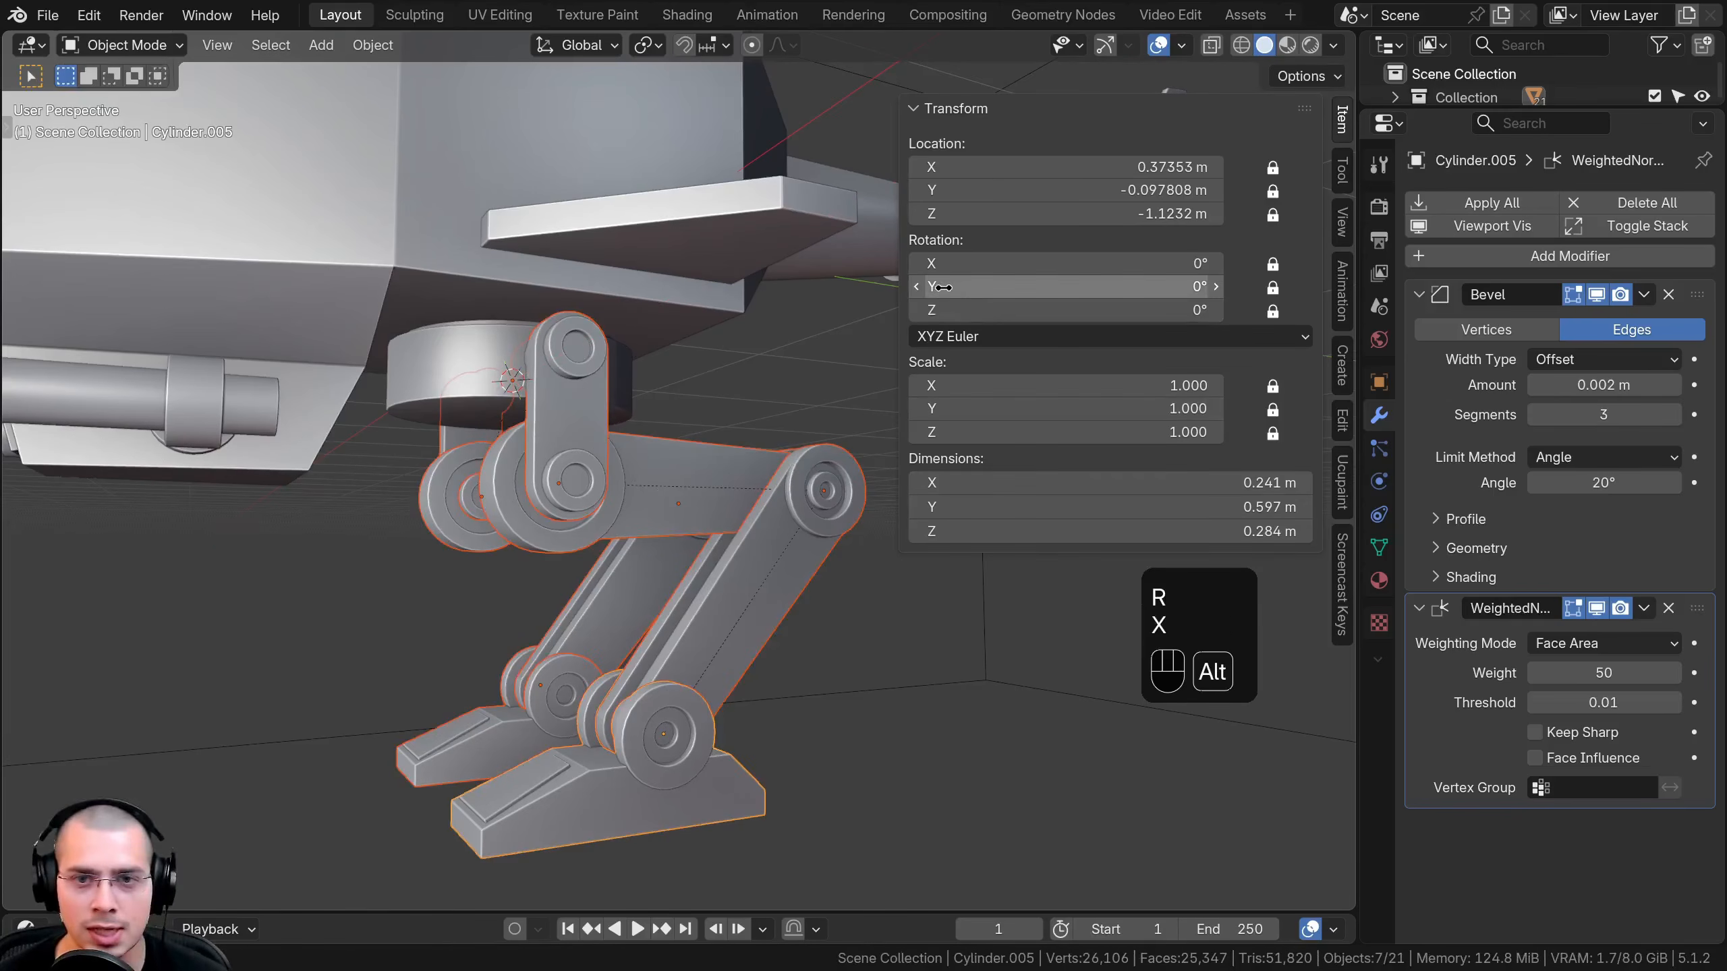
Unlock the X rotation for all selected leg parts and clear the selection
alt+click(1272, 265)
key(a)
key(a)
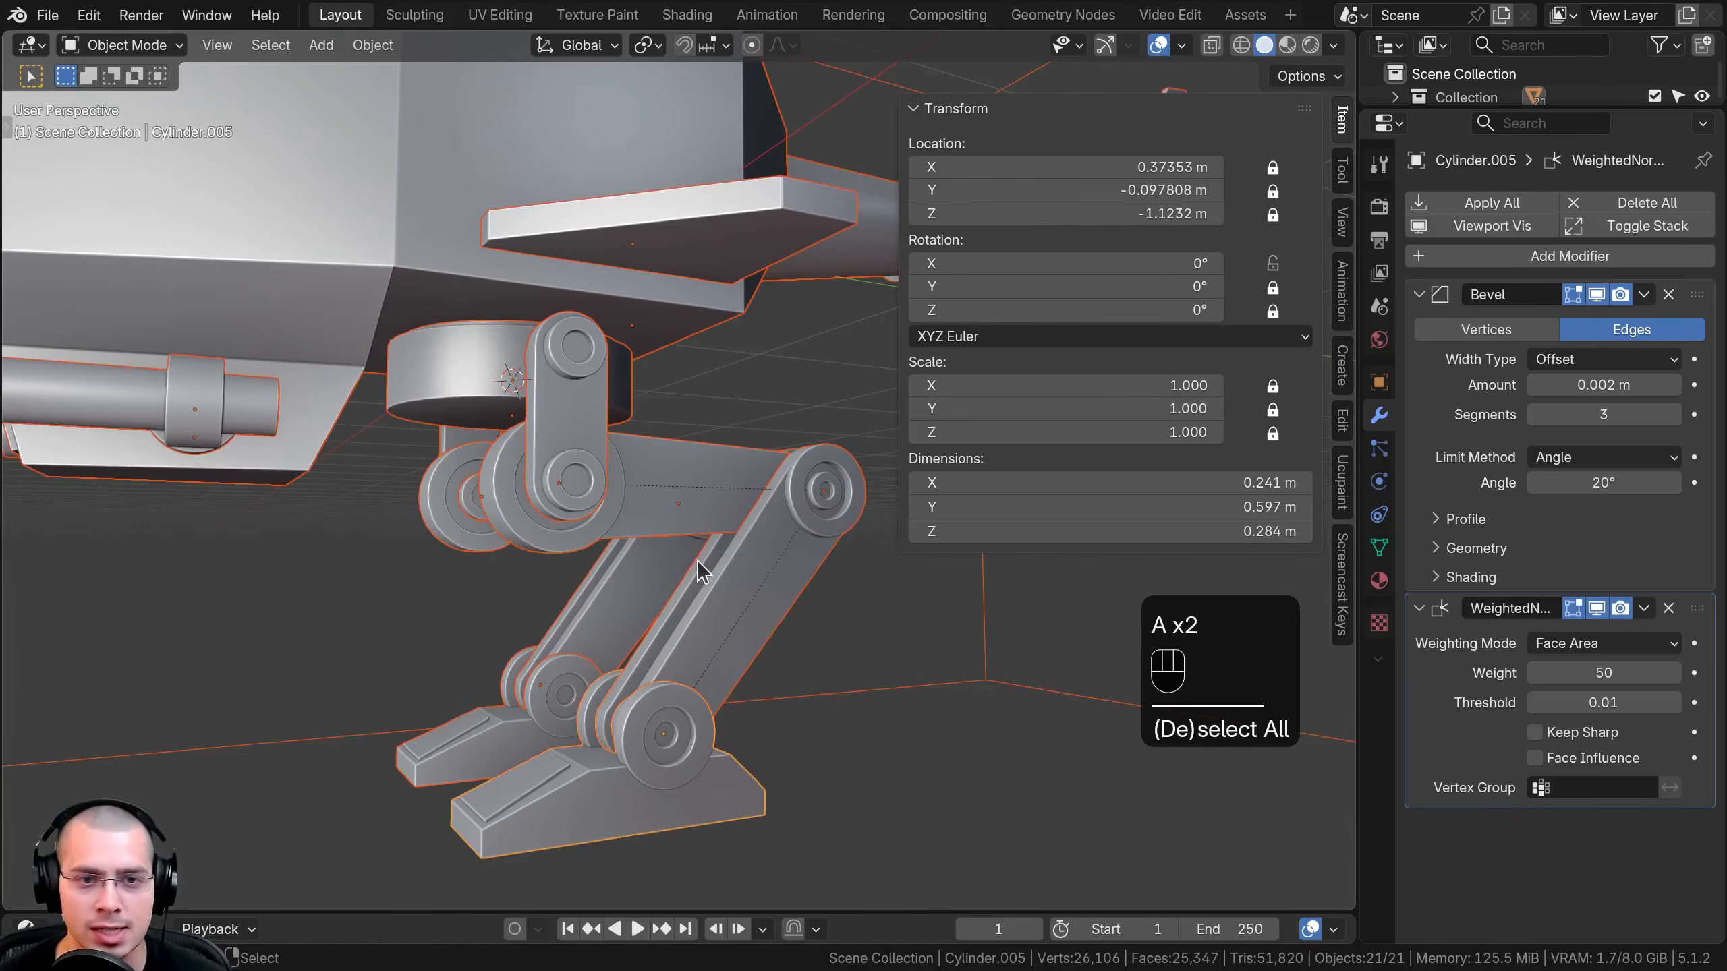
key(a)
Try rotating both thighs from different view angles to test the single unlocked axis
shift+click(512, 515)
click(671, 599)
key(r)
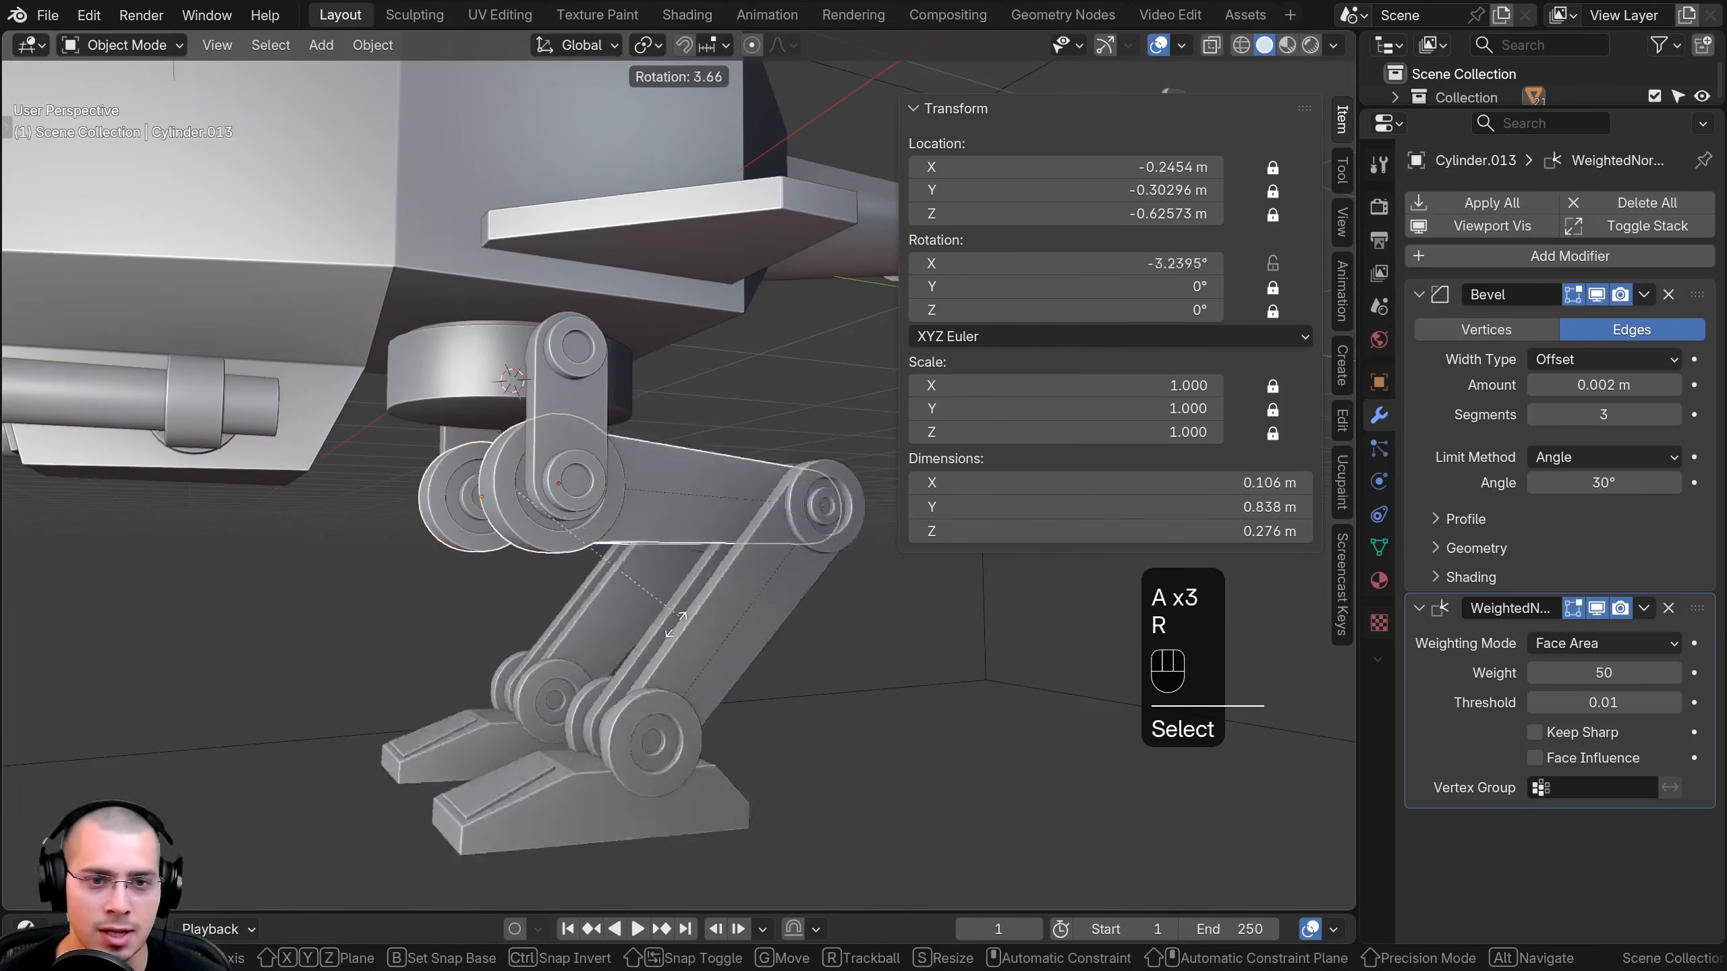
right_click(678, 625)
middle_drag(663, 598, 782, 491)
key(r)
right_click(673, 350)
Select the hip links and try rotating them from several view angles, cancelling each rotation
click(646, 408)
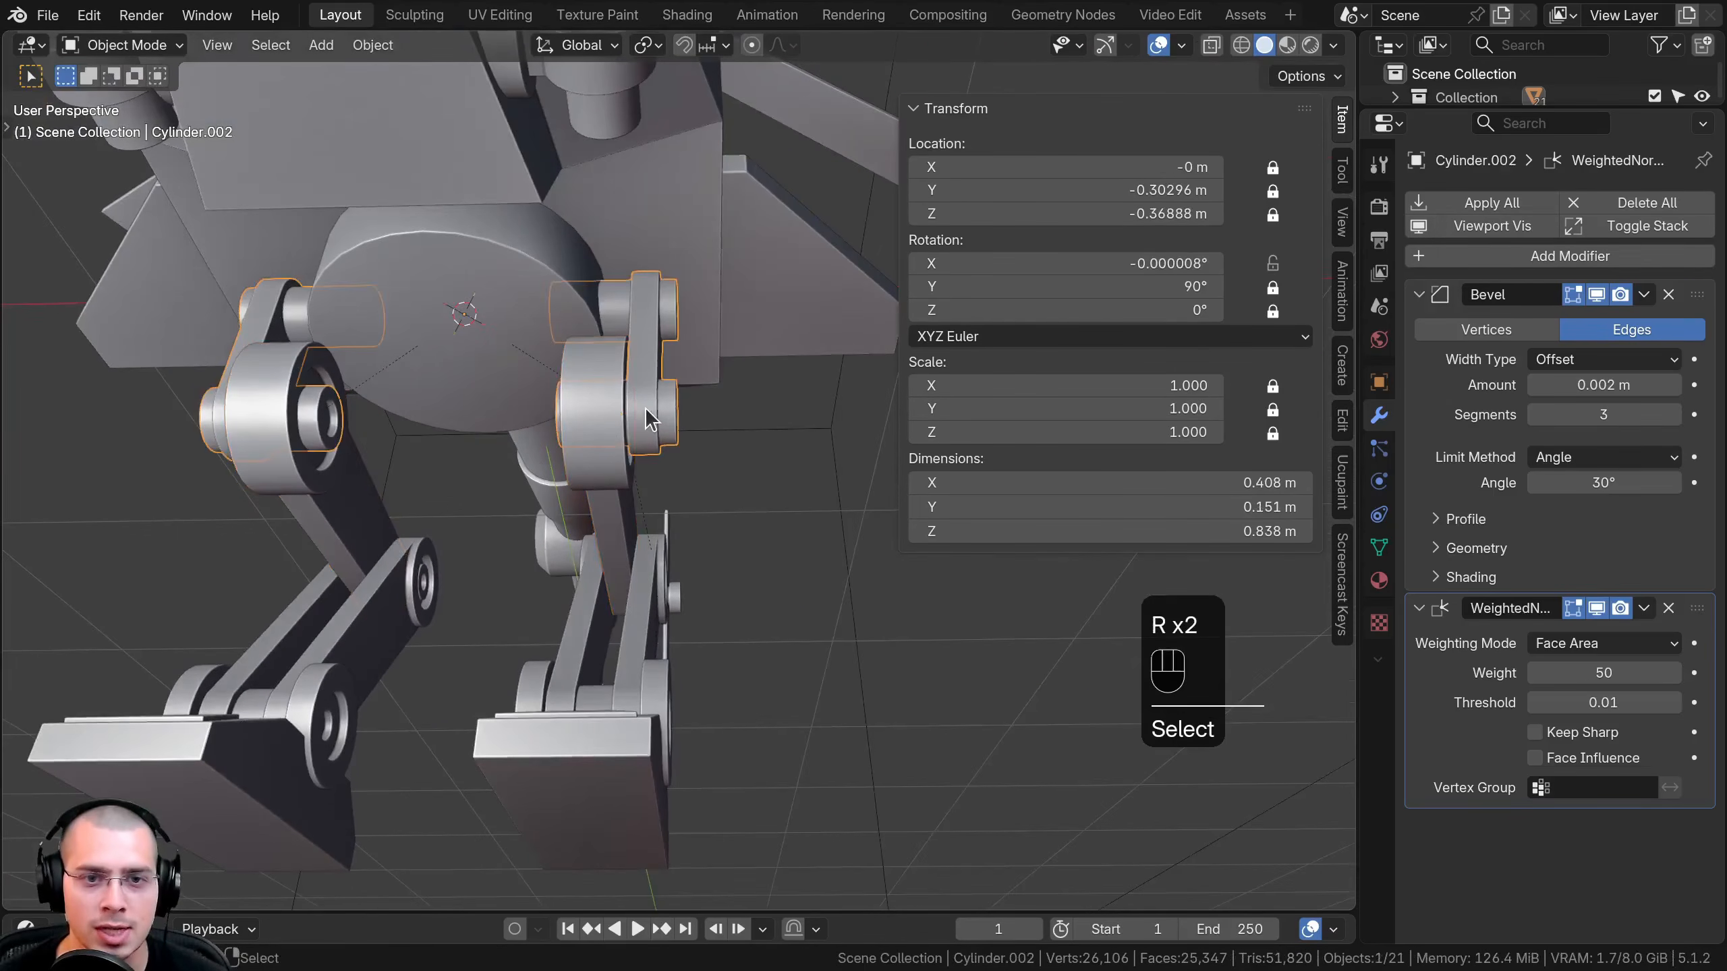
middle_drag(646, 409, 557, 476)
key(r)
right_click(768, 523)
middle_drag(768, 524, 720, 510)
key(r)
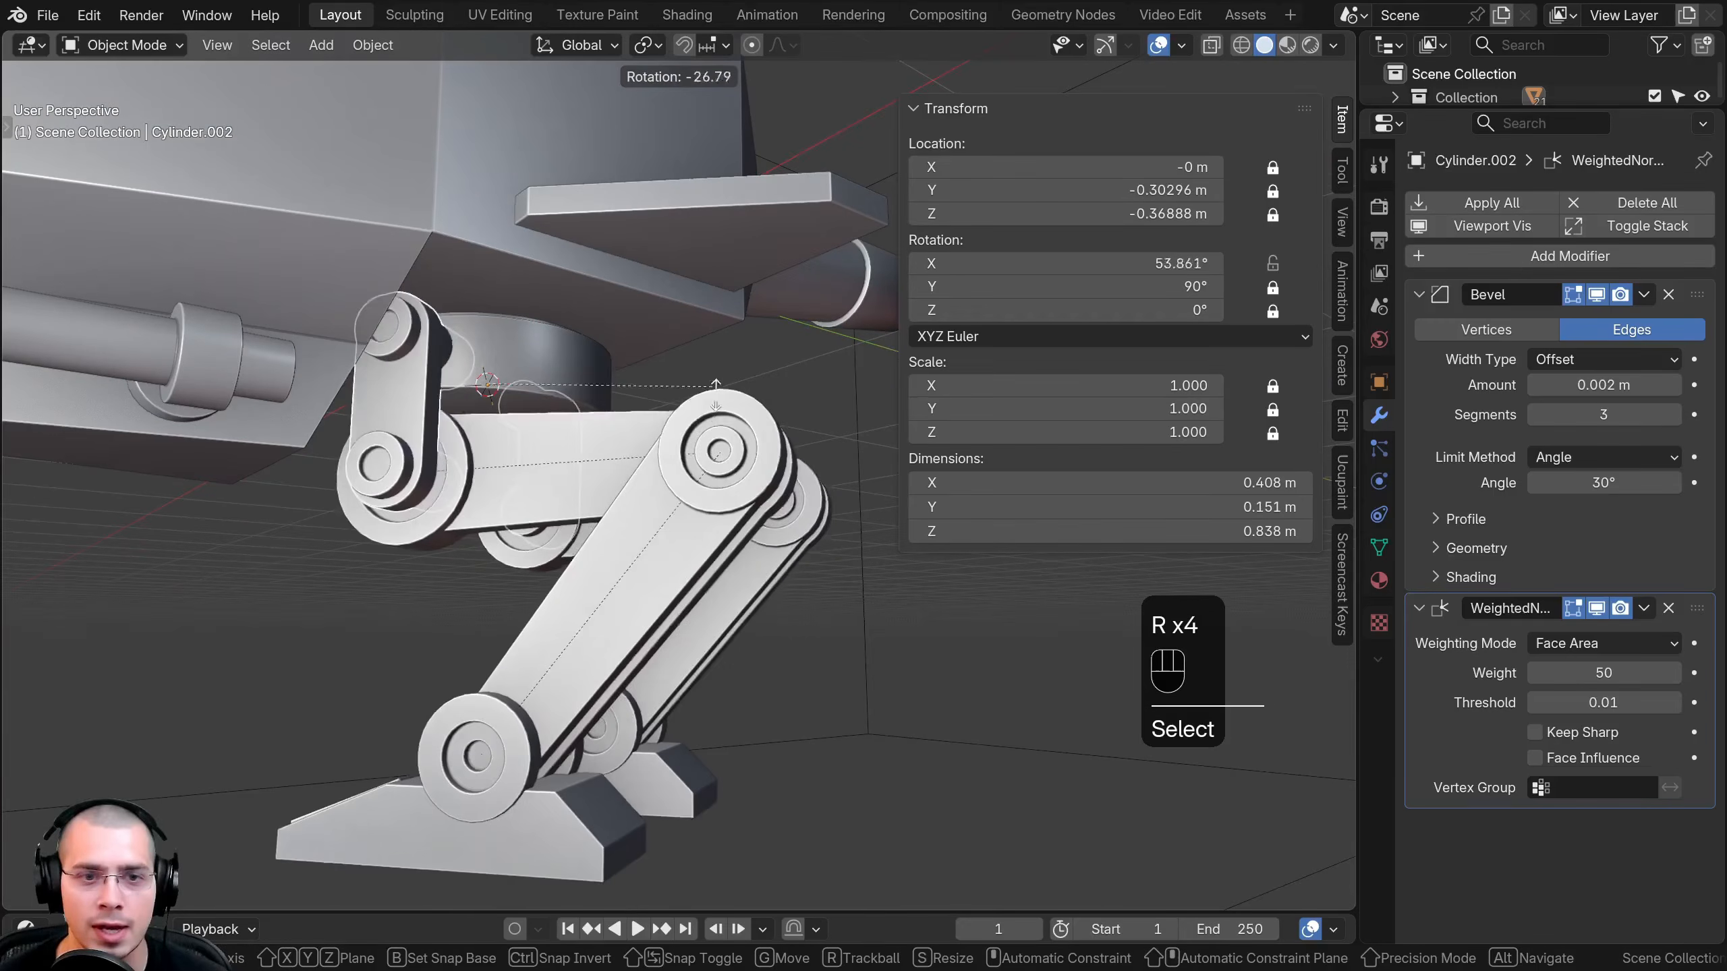
right_click(715, 395)
middle_drag(715, 395, 675, 390)
key(r)
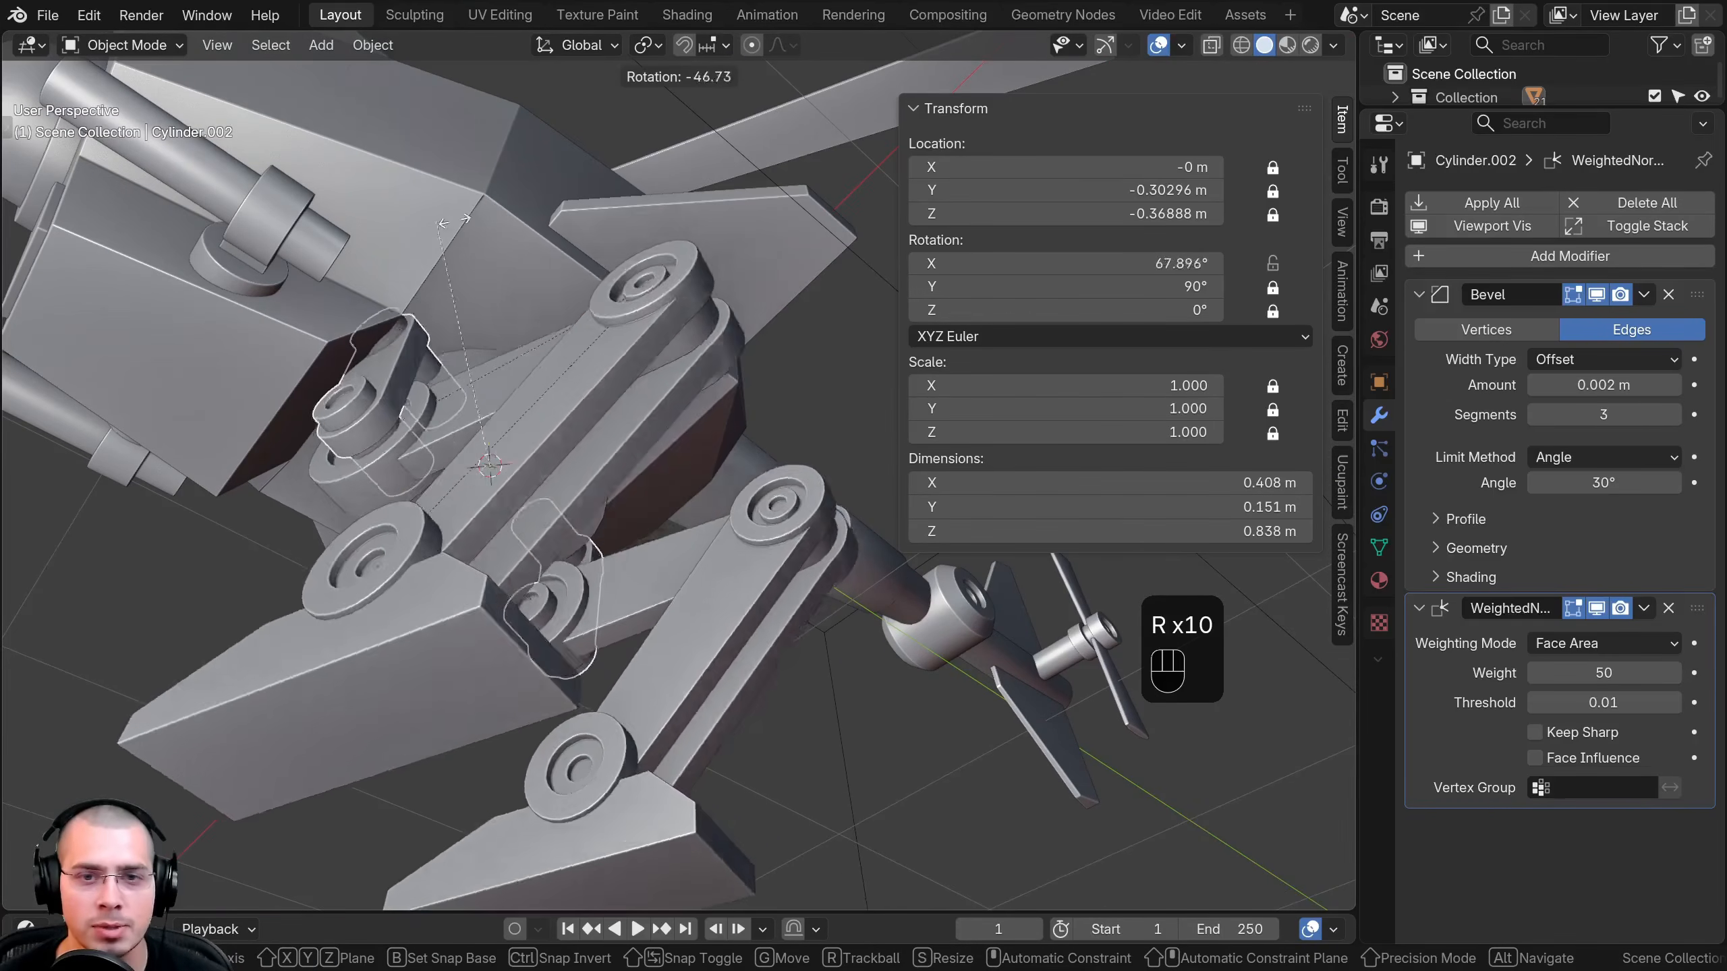
right_click(744, 405)
middle_drag(744, 405, 686, 505)
key(r)
right_click(528, 494)
middle_drag(528, 494, 380, 497)
key(r)
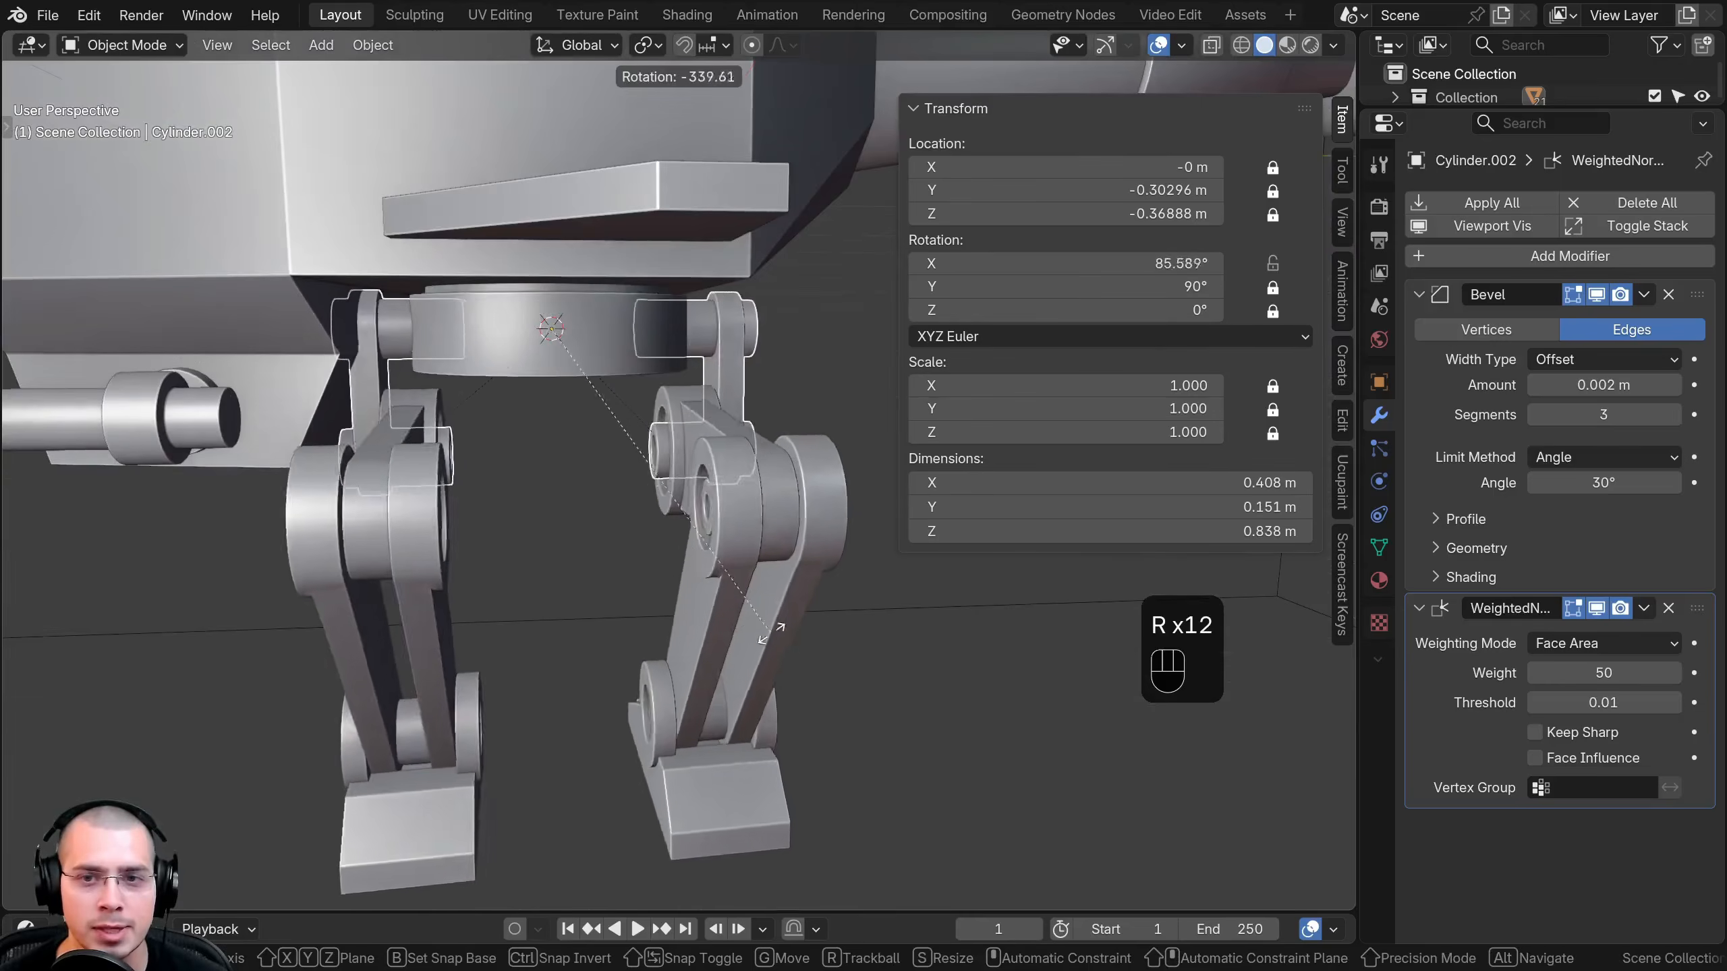
right_click(771, 633)
Apply the rotation of the hip links and test rotating them once more
middle_drag(540, 628, 689, 349)
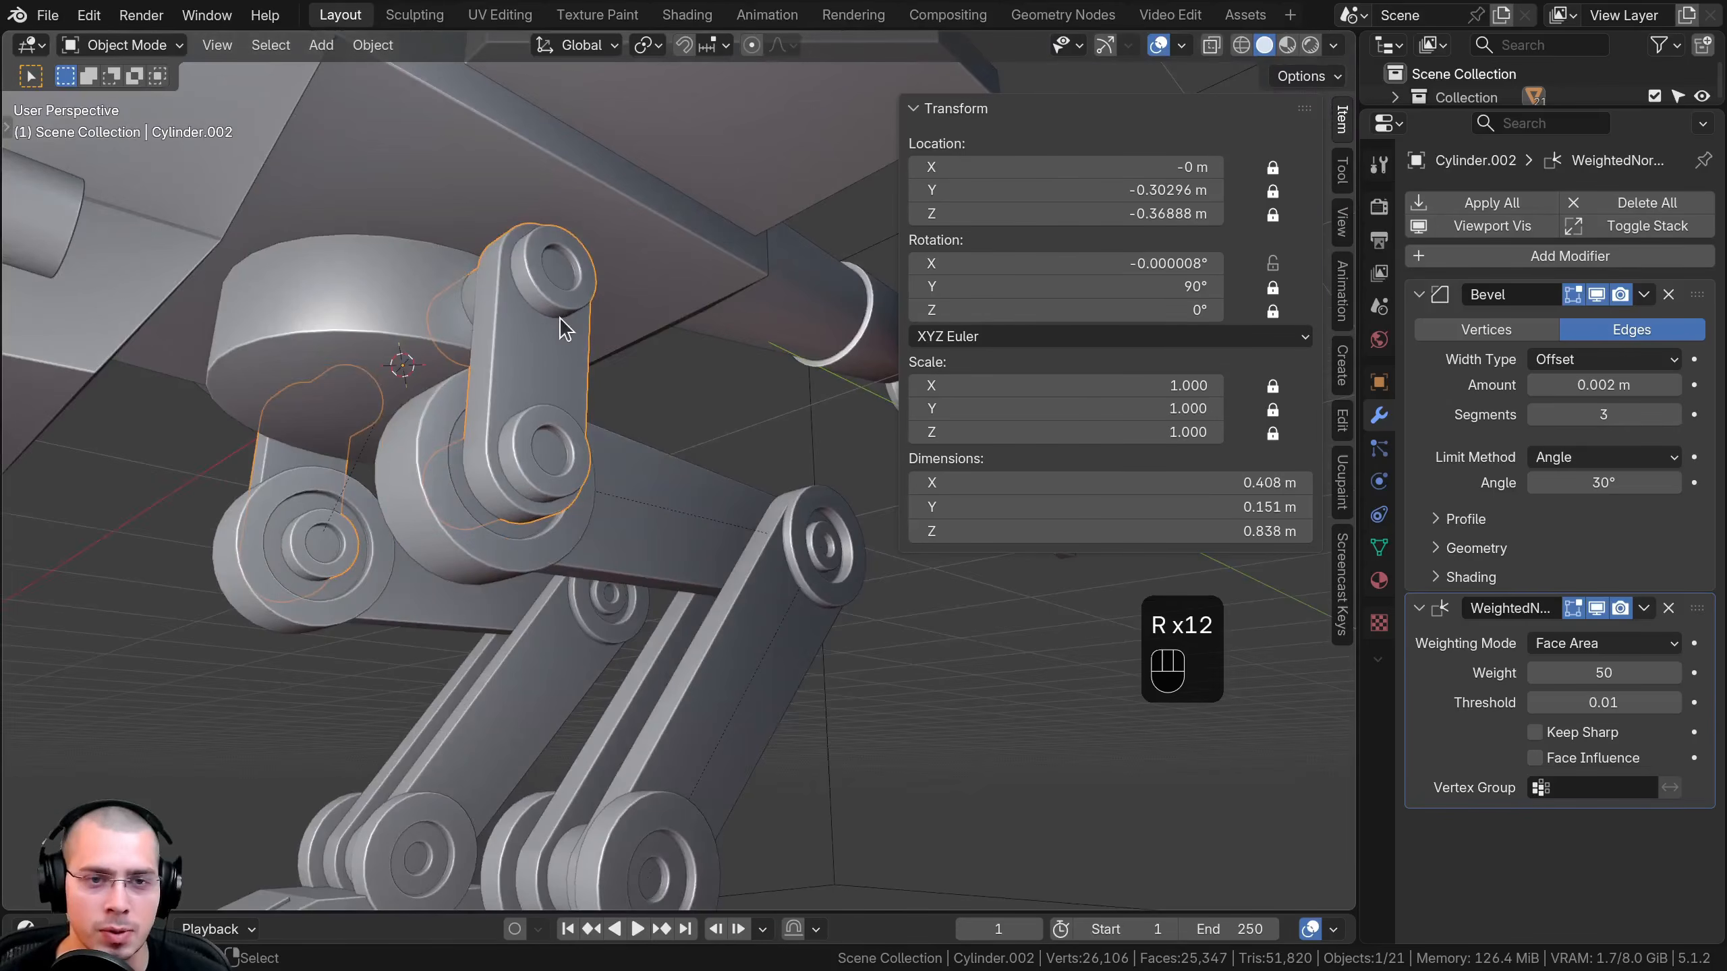
key(ctrl+a)
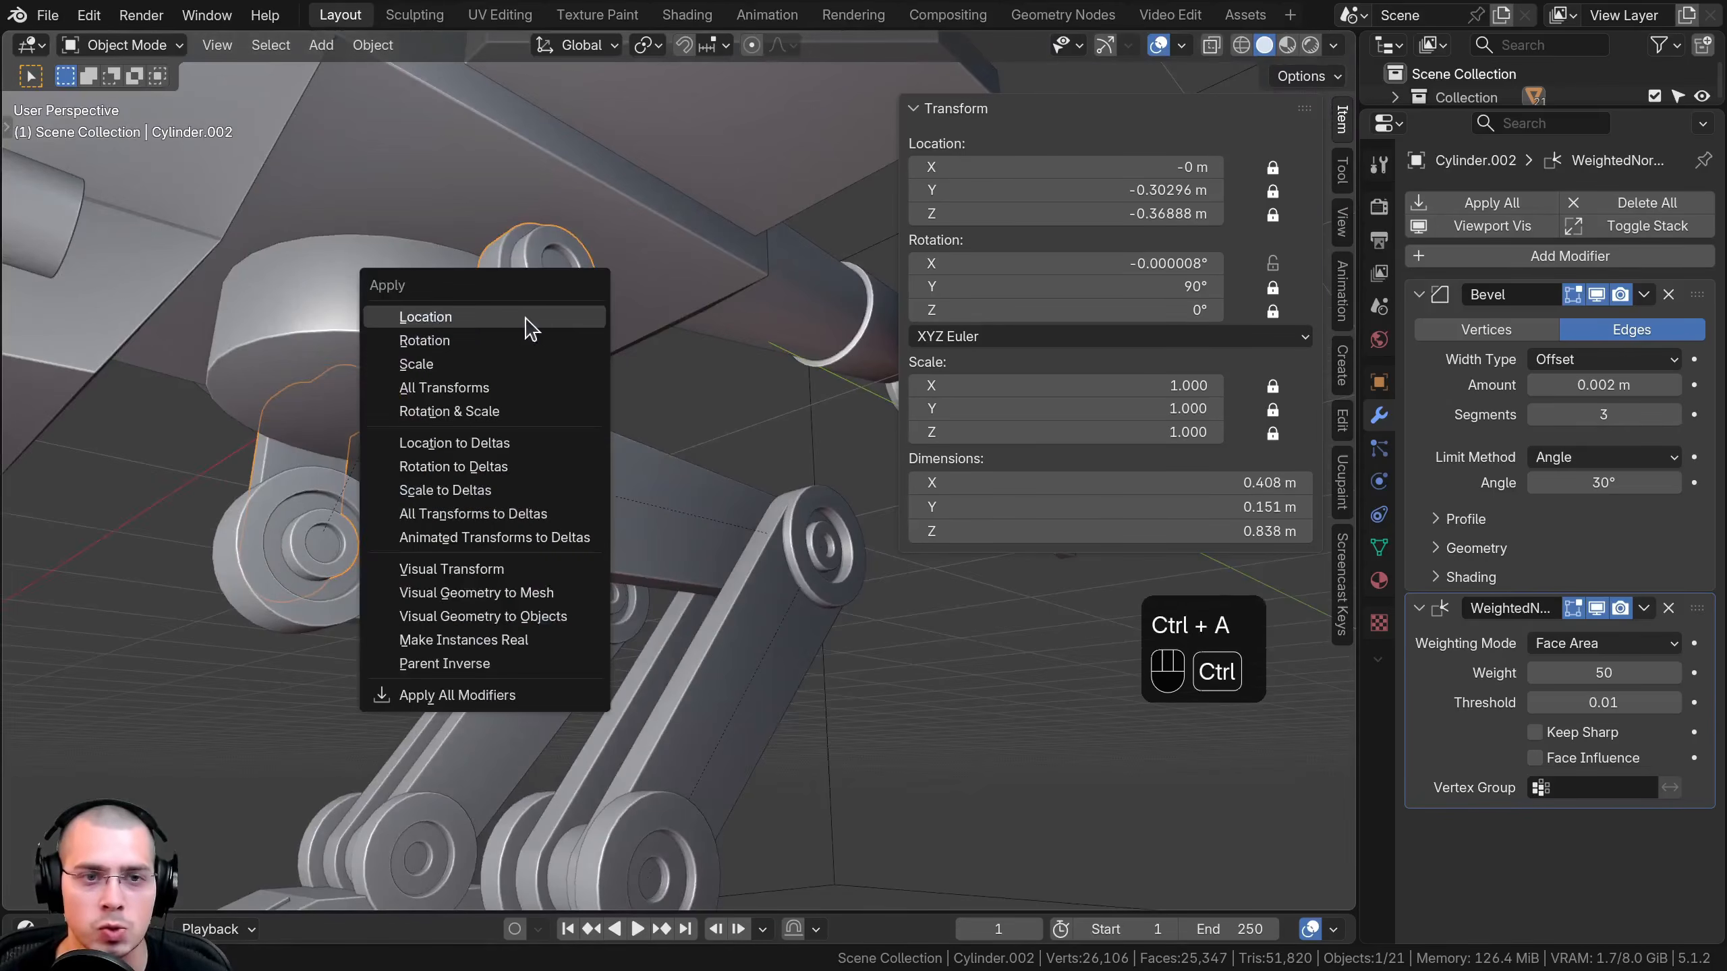
click(503, 340)
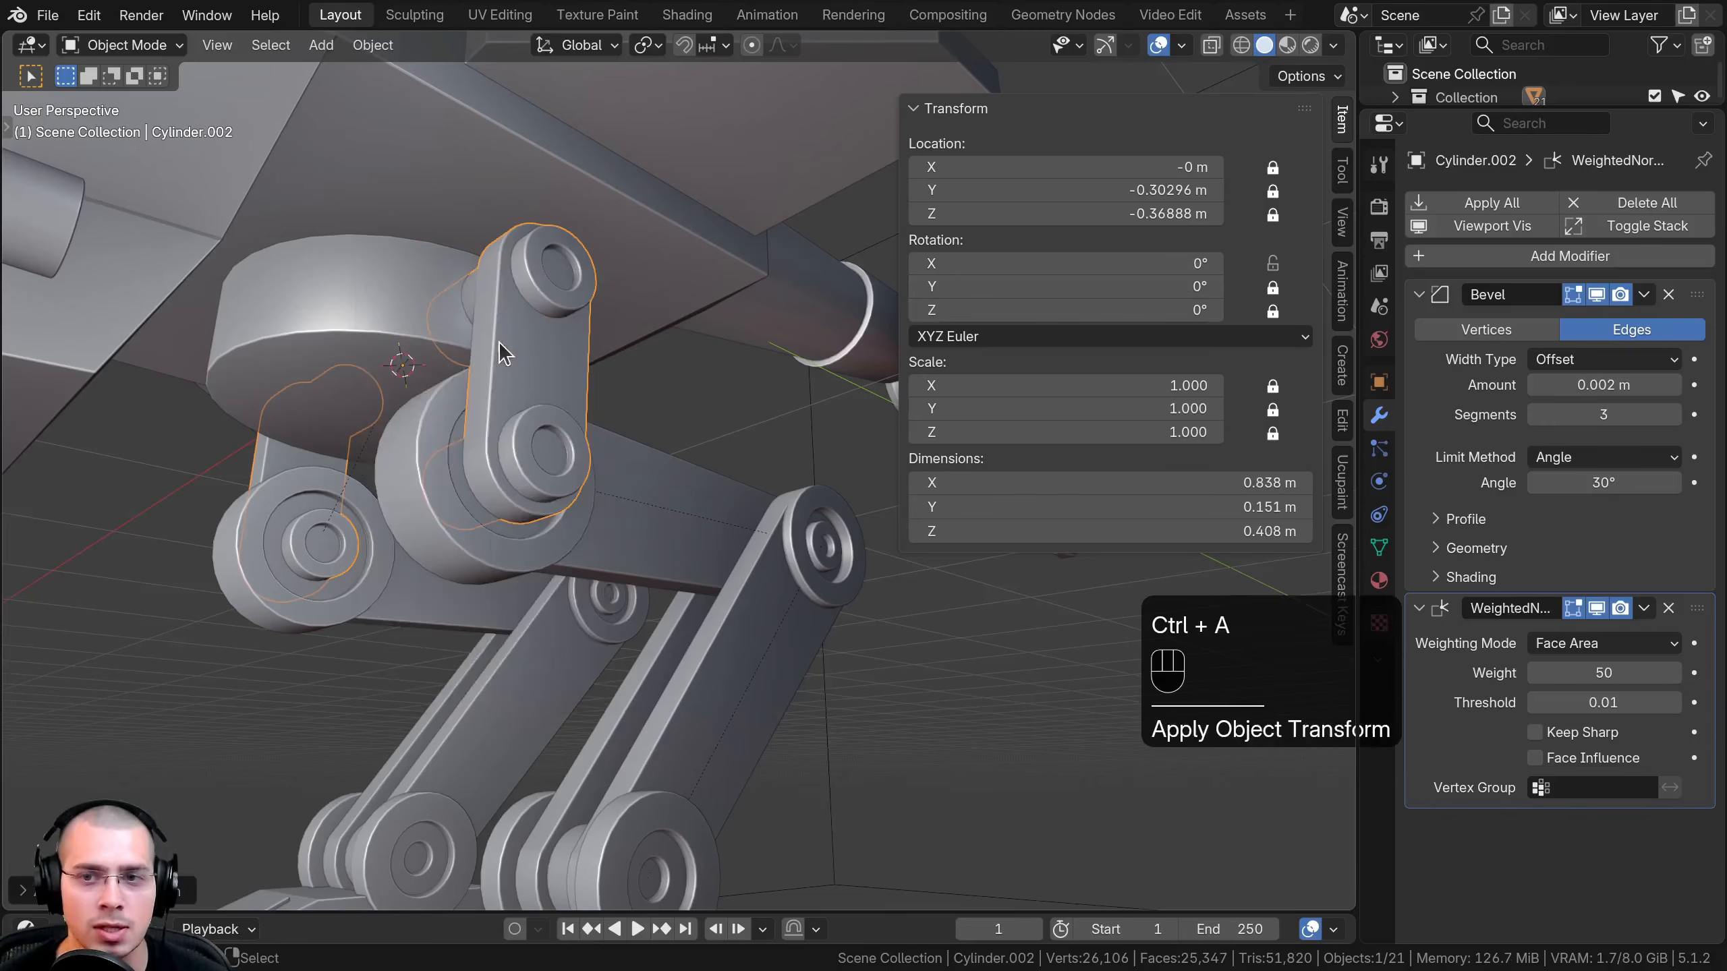
middle_drag(358, 713, 505, 610)
key(r)
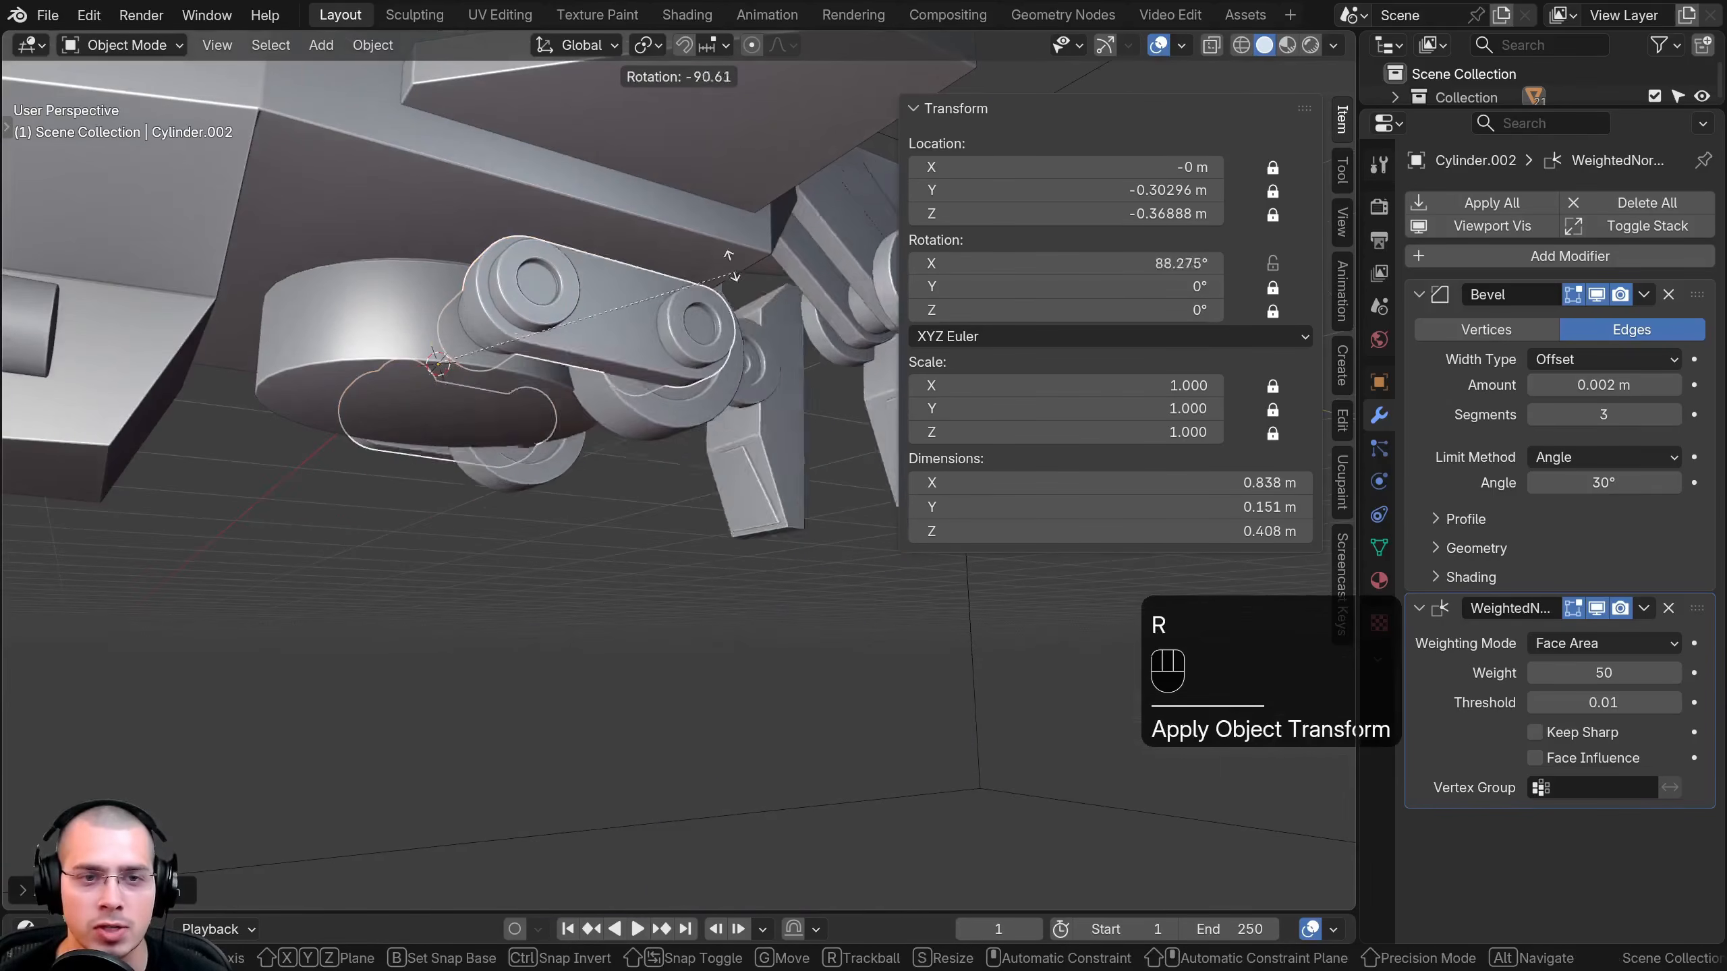
right_click(615, 518)
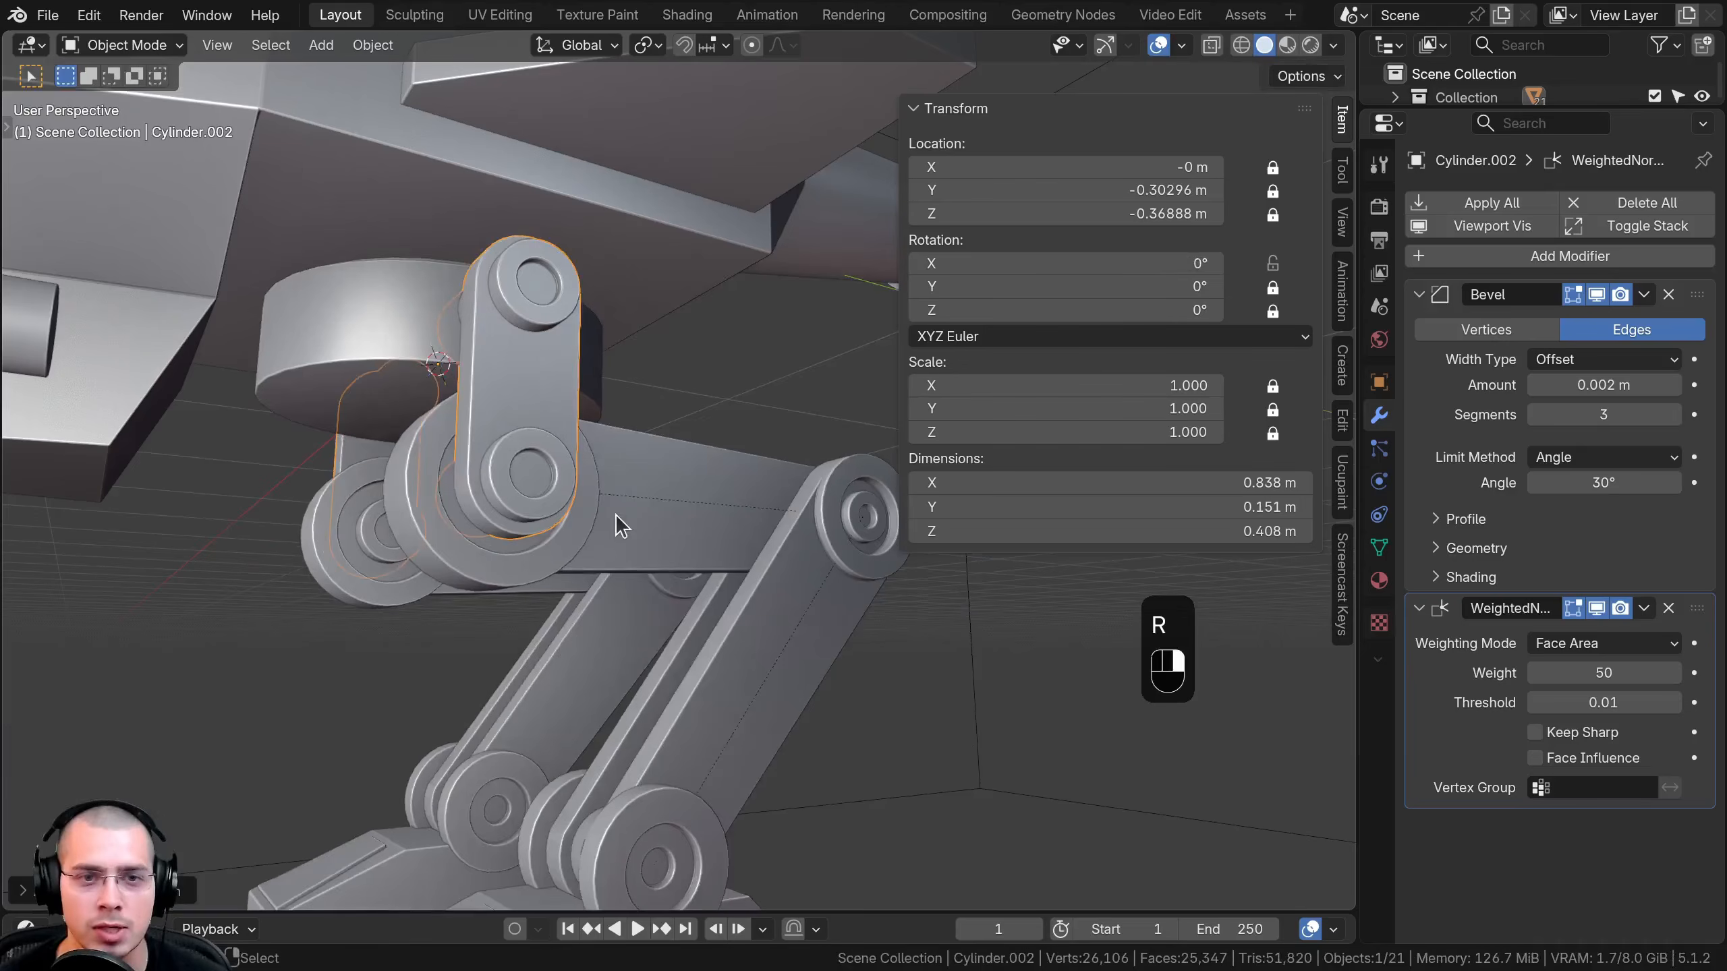
Test the hip links' rotation again from the side and from below, cancelling each rotation
scroll(616, 524, down, 2)
key(r)
right_click(586, 567)
middle_drag(586, 567, 646, 245)
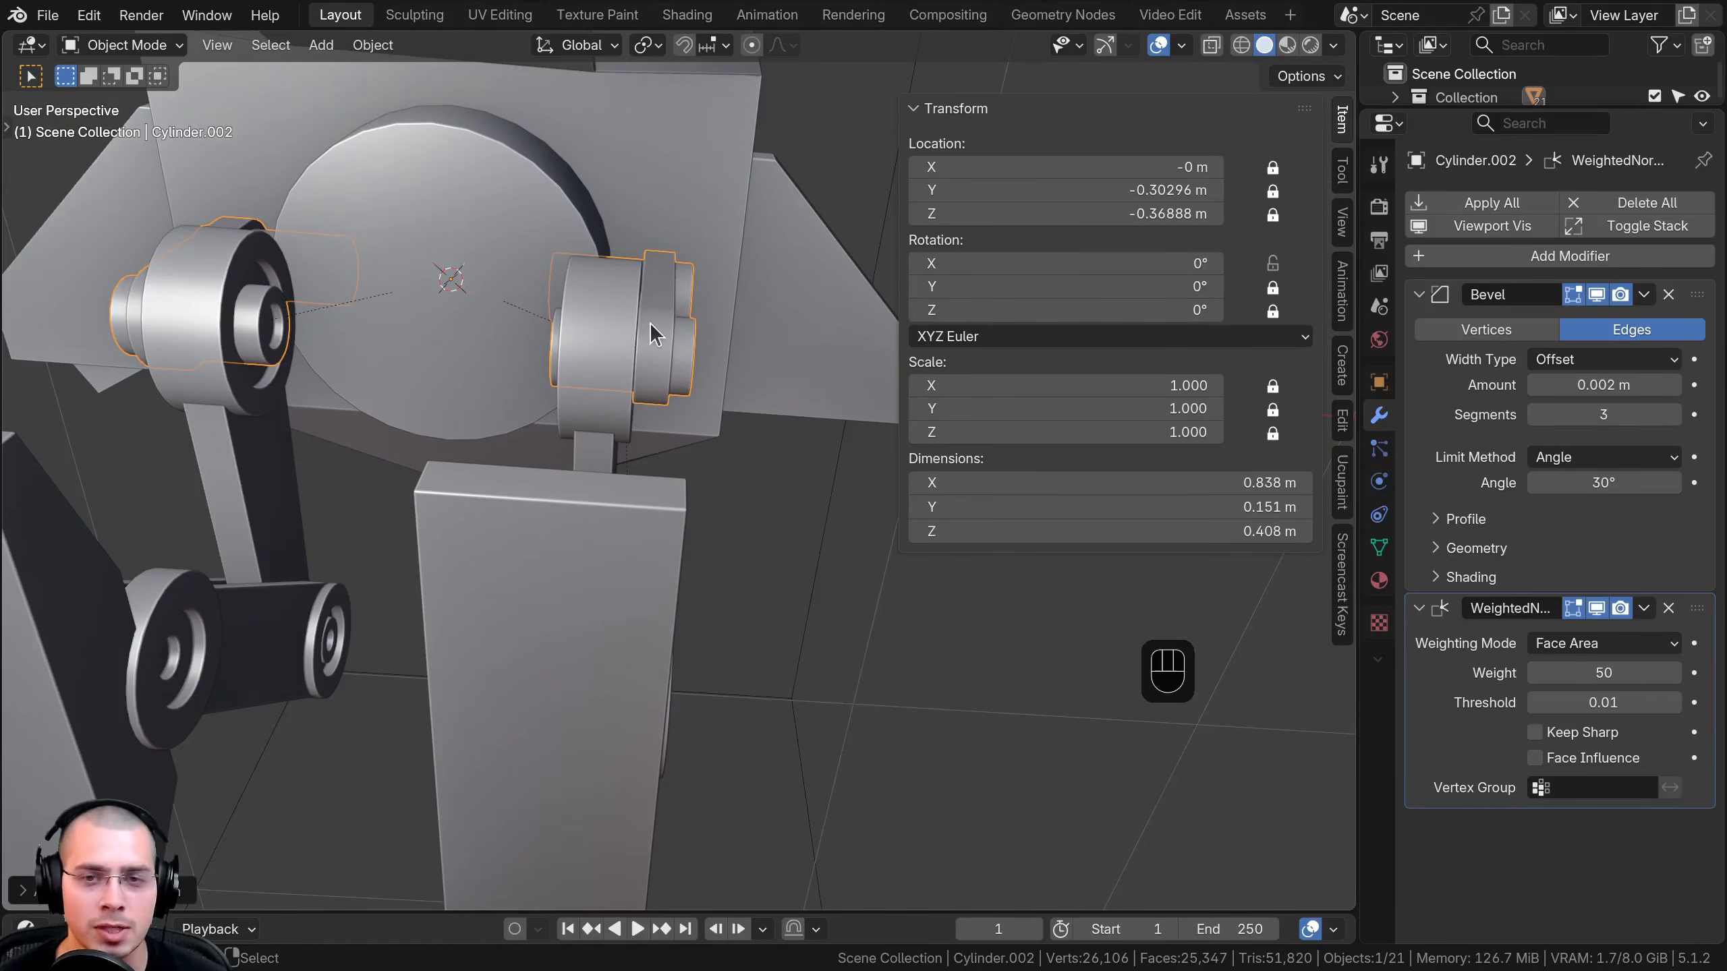
key(r)
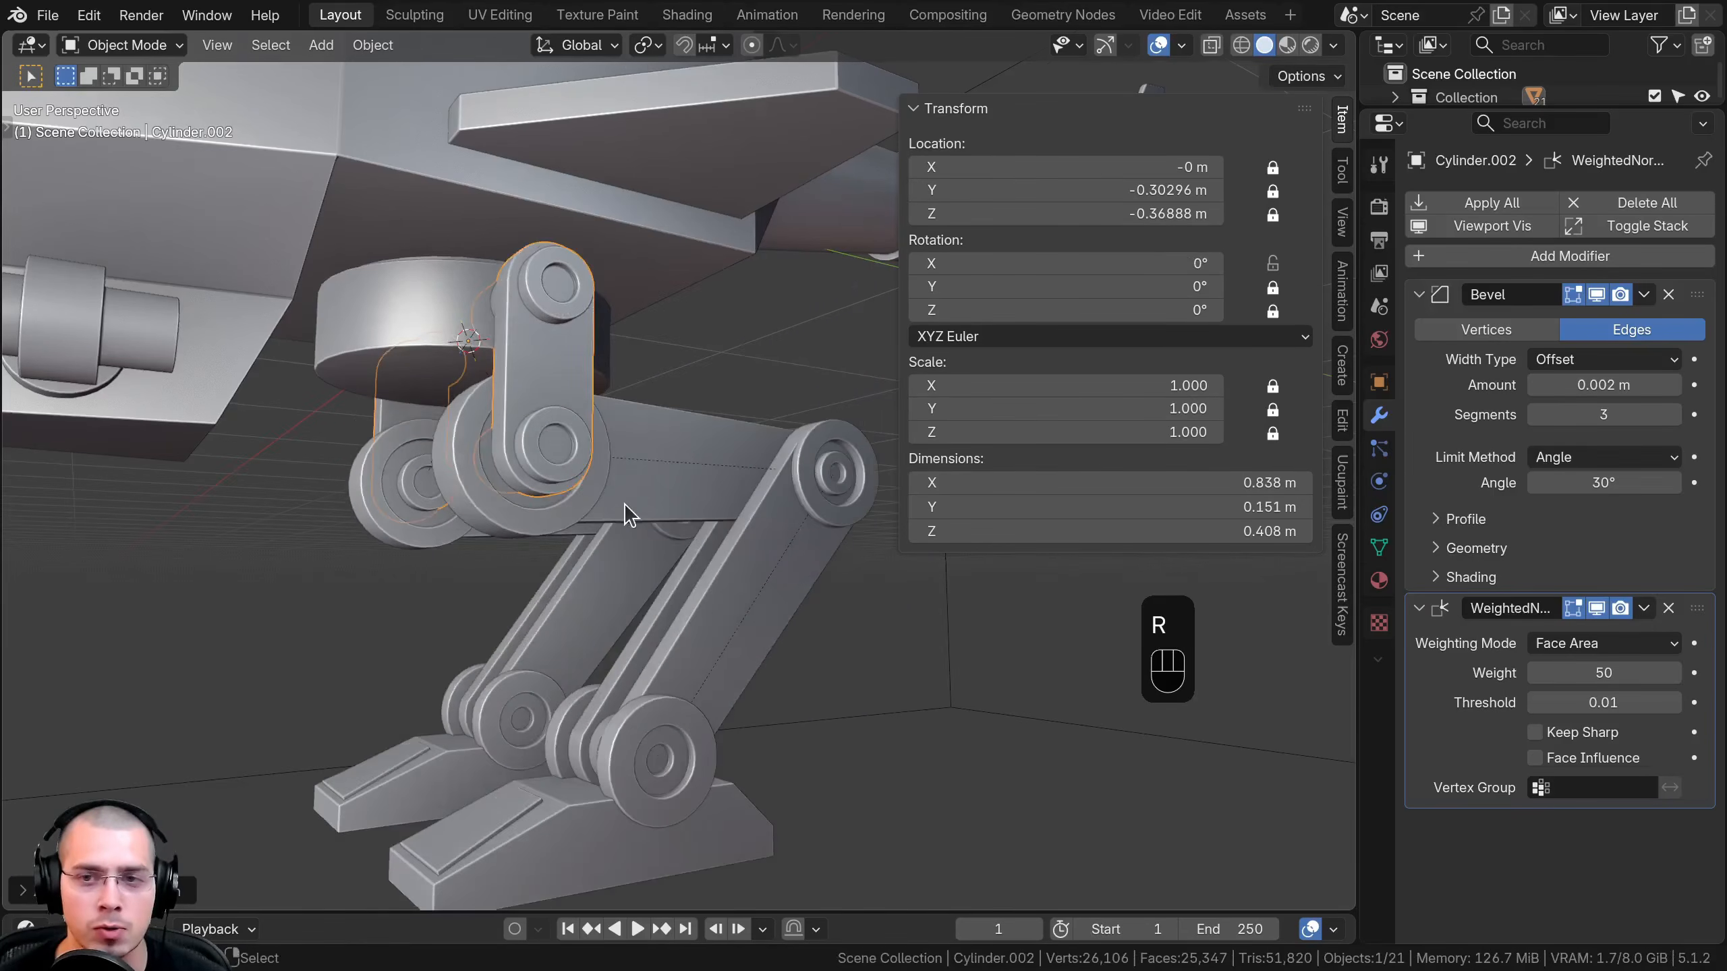
right_click(607, 520)
Select the near thigh, test its rotation without keeping it, and apply the thigh's object transform
click(639, 490)
key(r)
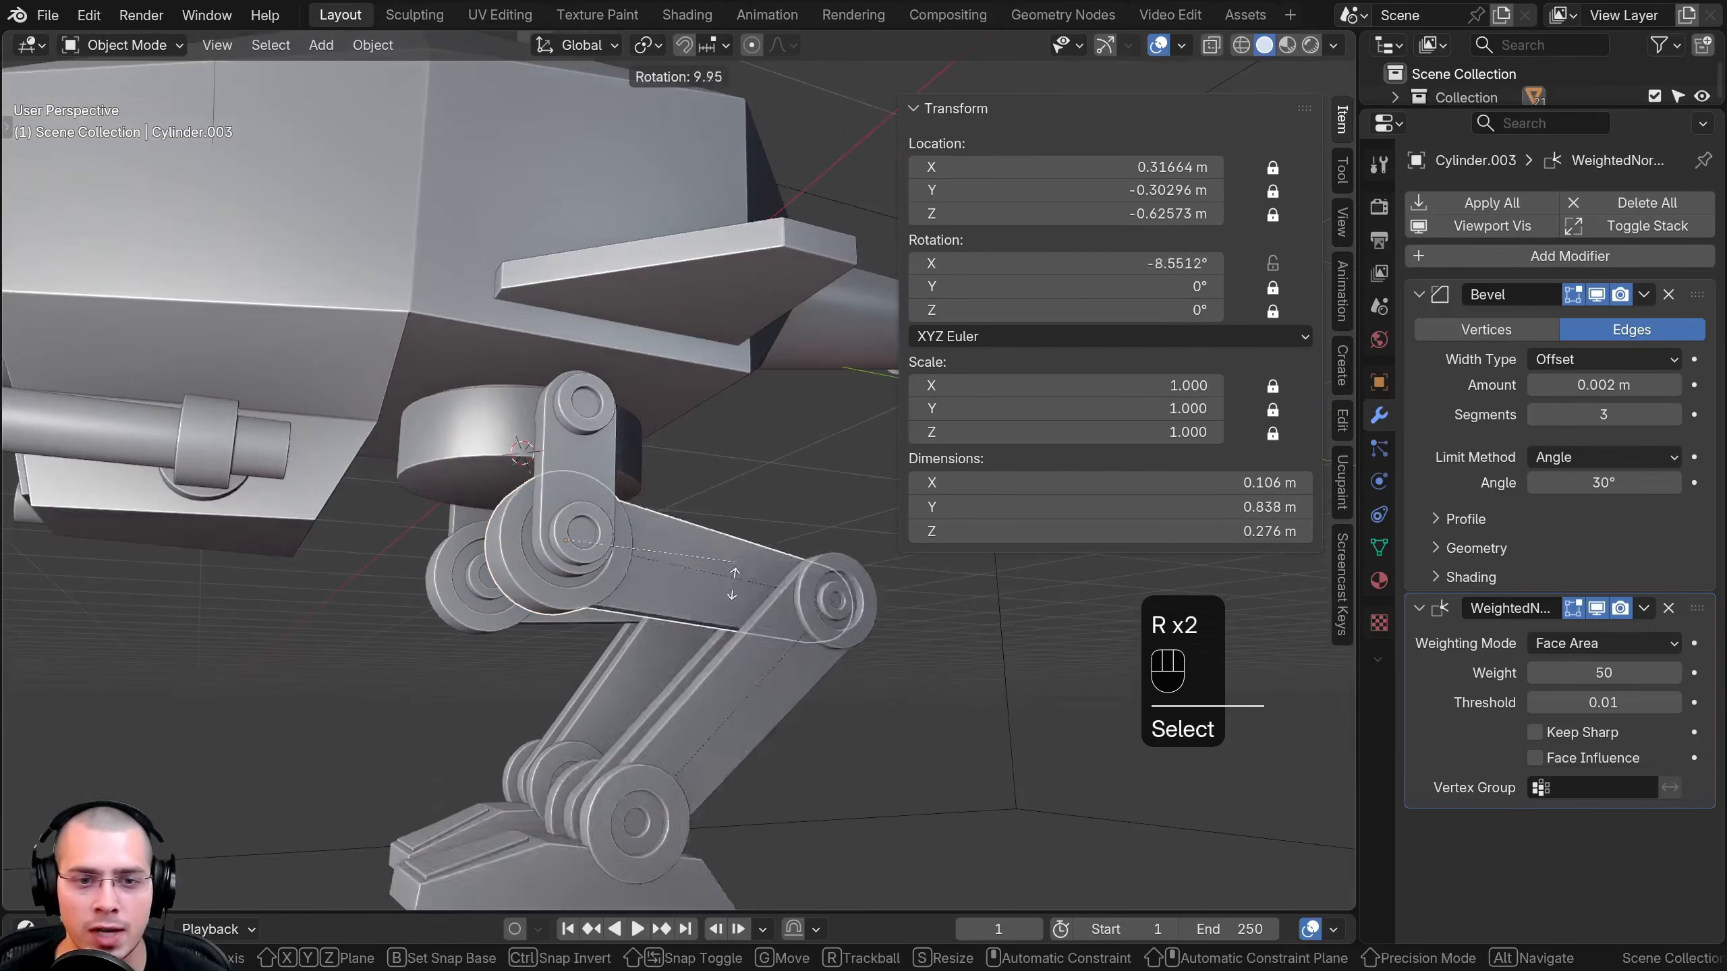
right_click(711, 544)
middle_drag(711, 544, 716, 485)
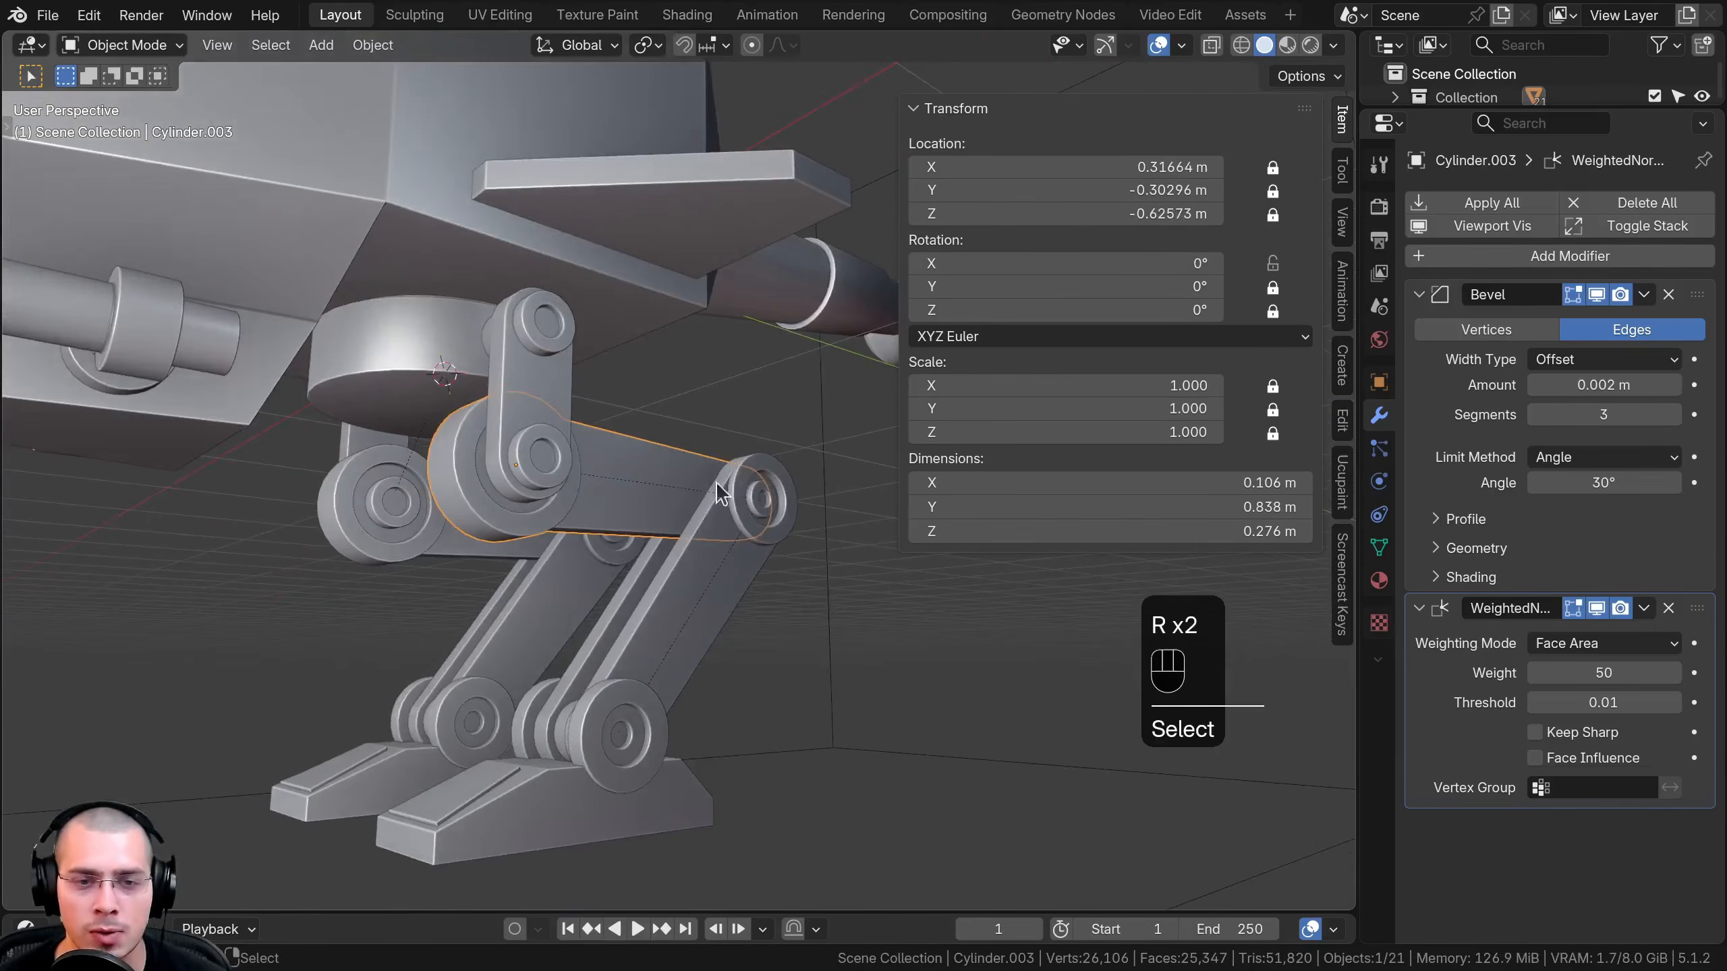
key(ctrl+a)
click(601, 491)
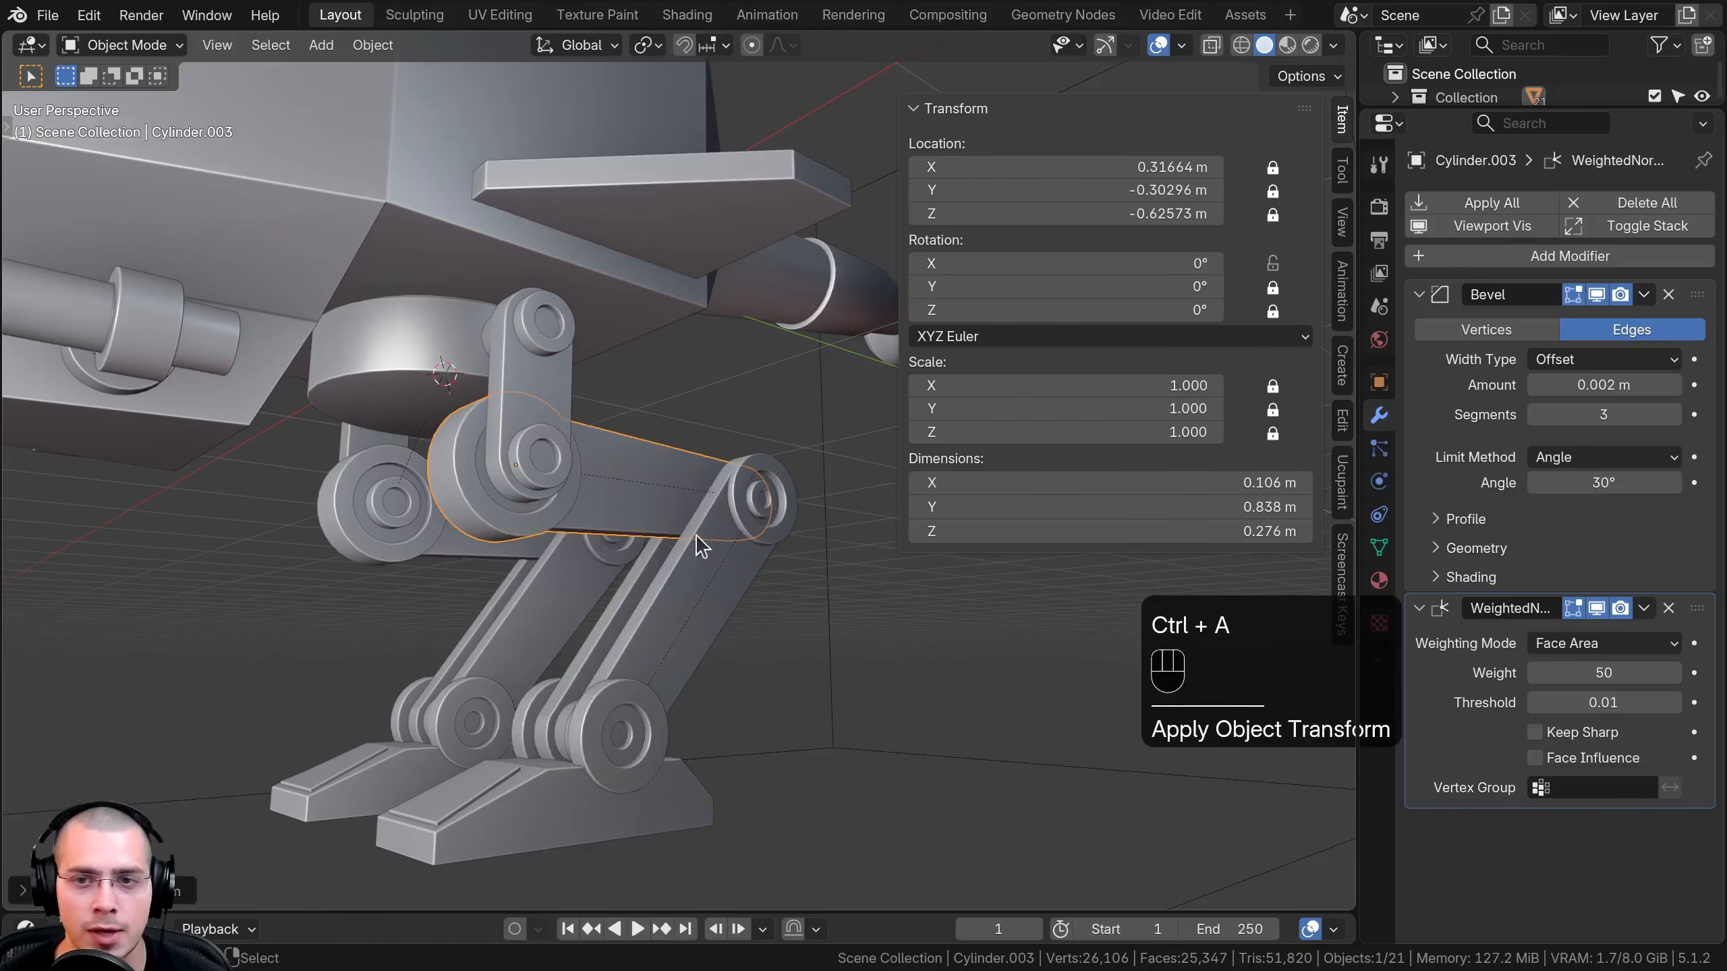
click(539, 411)
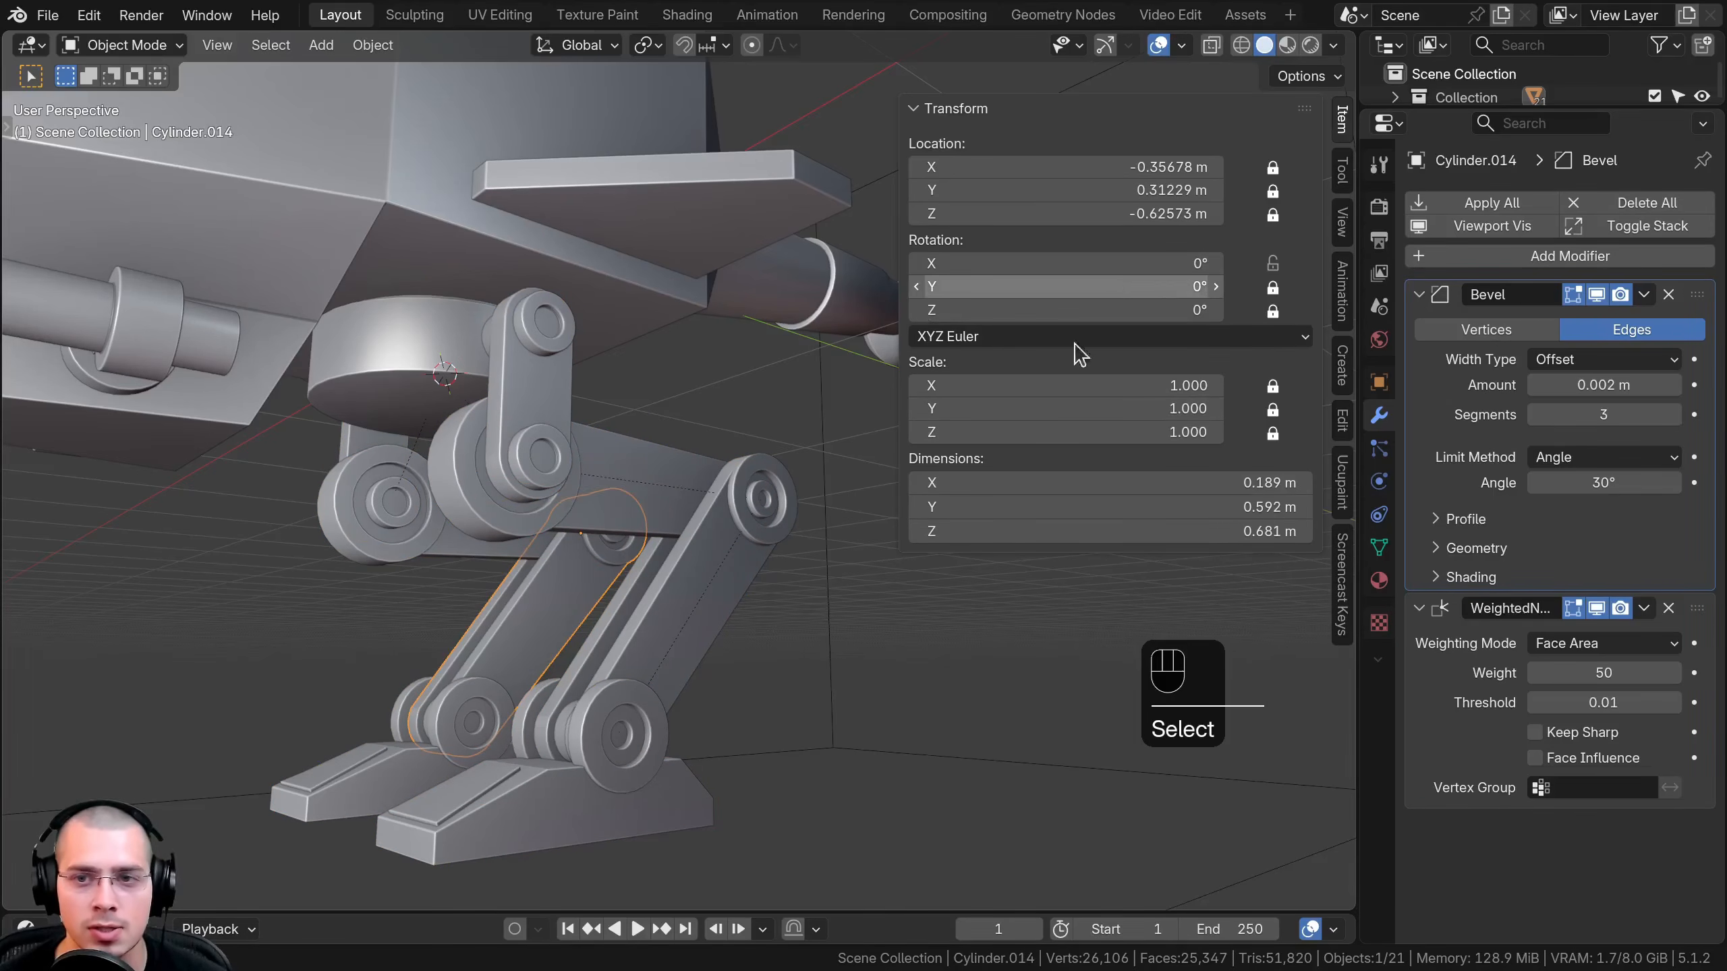
Select the hip links and rotate them around X to swing both legs backward
middle_drag(748, 381, 636, 552)
click(534, 397)
scroll(578, 449, down, 2)
key(r)
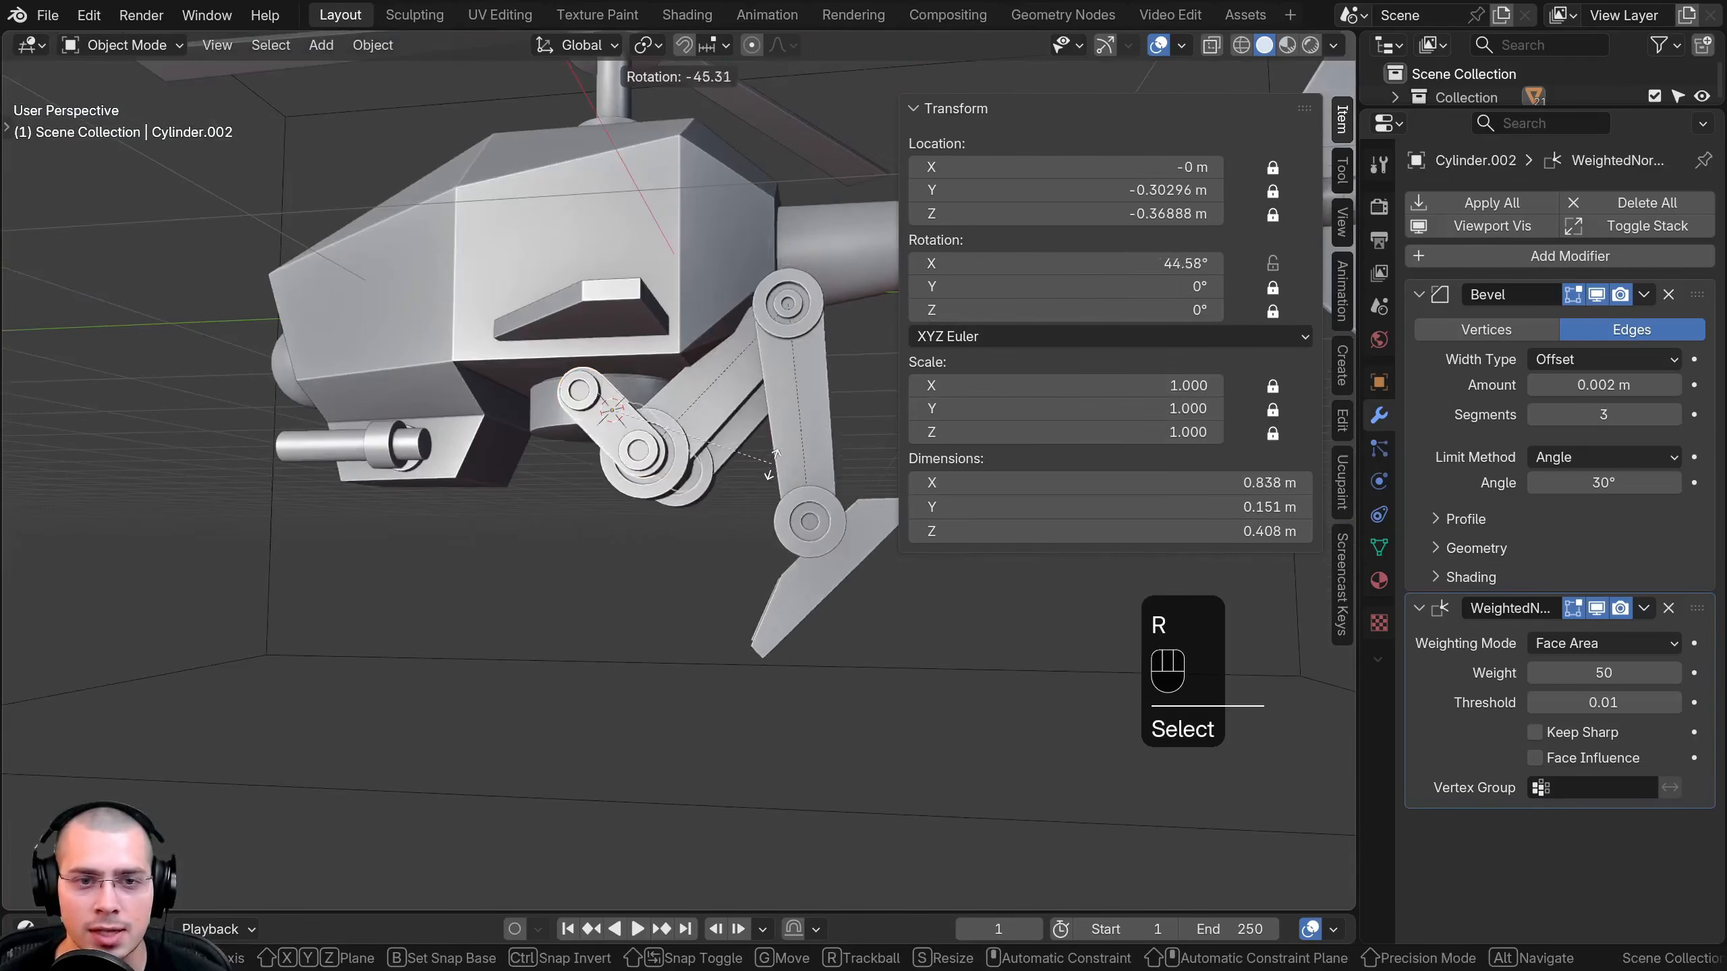
click(766, 477)
Rotate the near thigh and the far thigh downward, bringing the far one to about -77° on X
click(738, 401)
key(r)
click(667, 651)
click(742, 402)
key(r)
click(789, 612)
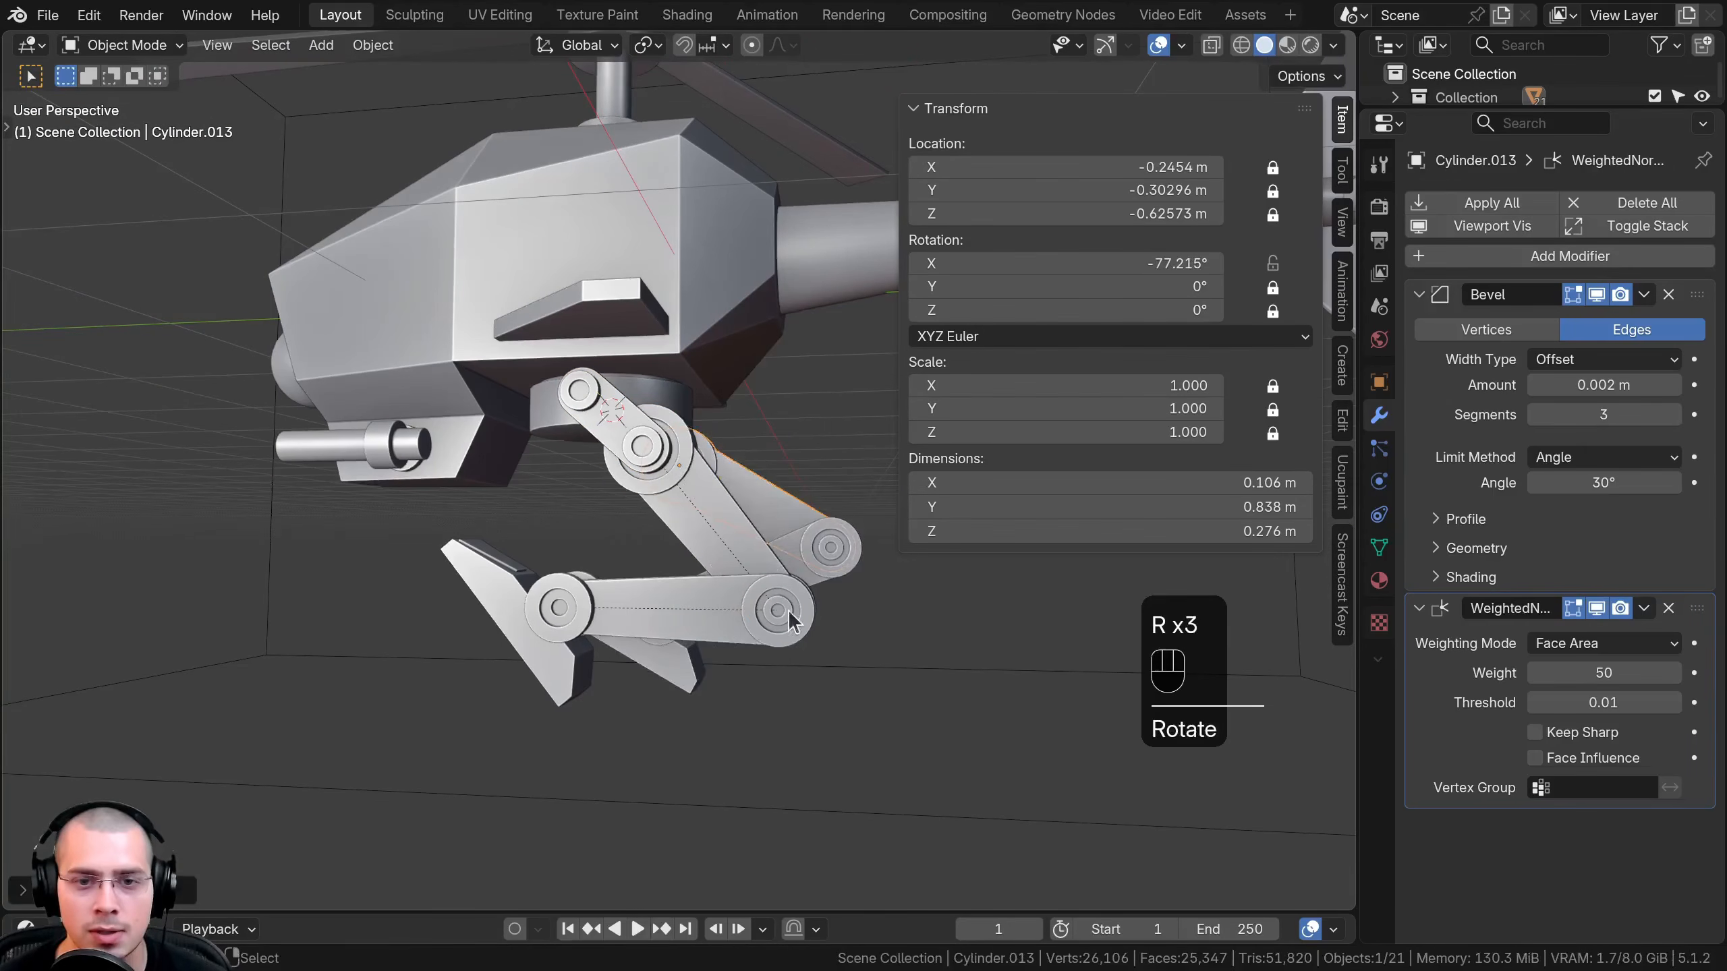
Rotate the far shin and the near shin downward, bringing the near one to about 71° on X
click(799, 559)
key(r)
click(782, 649)
shift+middle_drag(776, 651, 775, 600)
click(755, 578)
key(r)
click(723, 760)
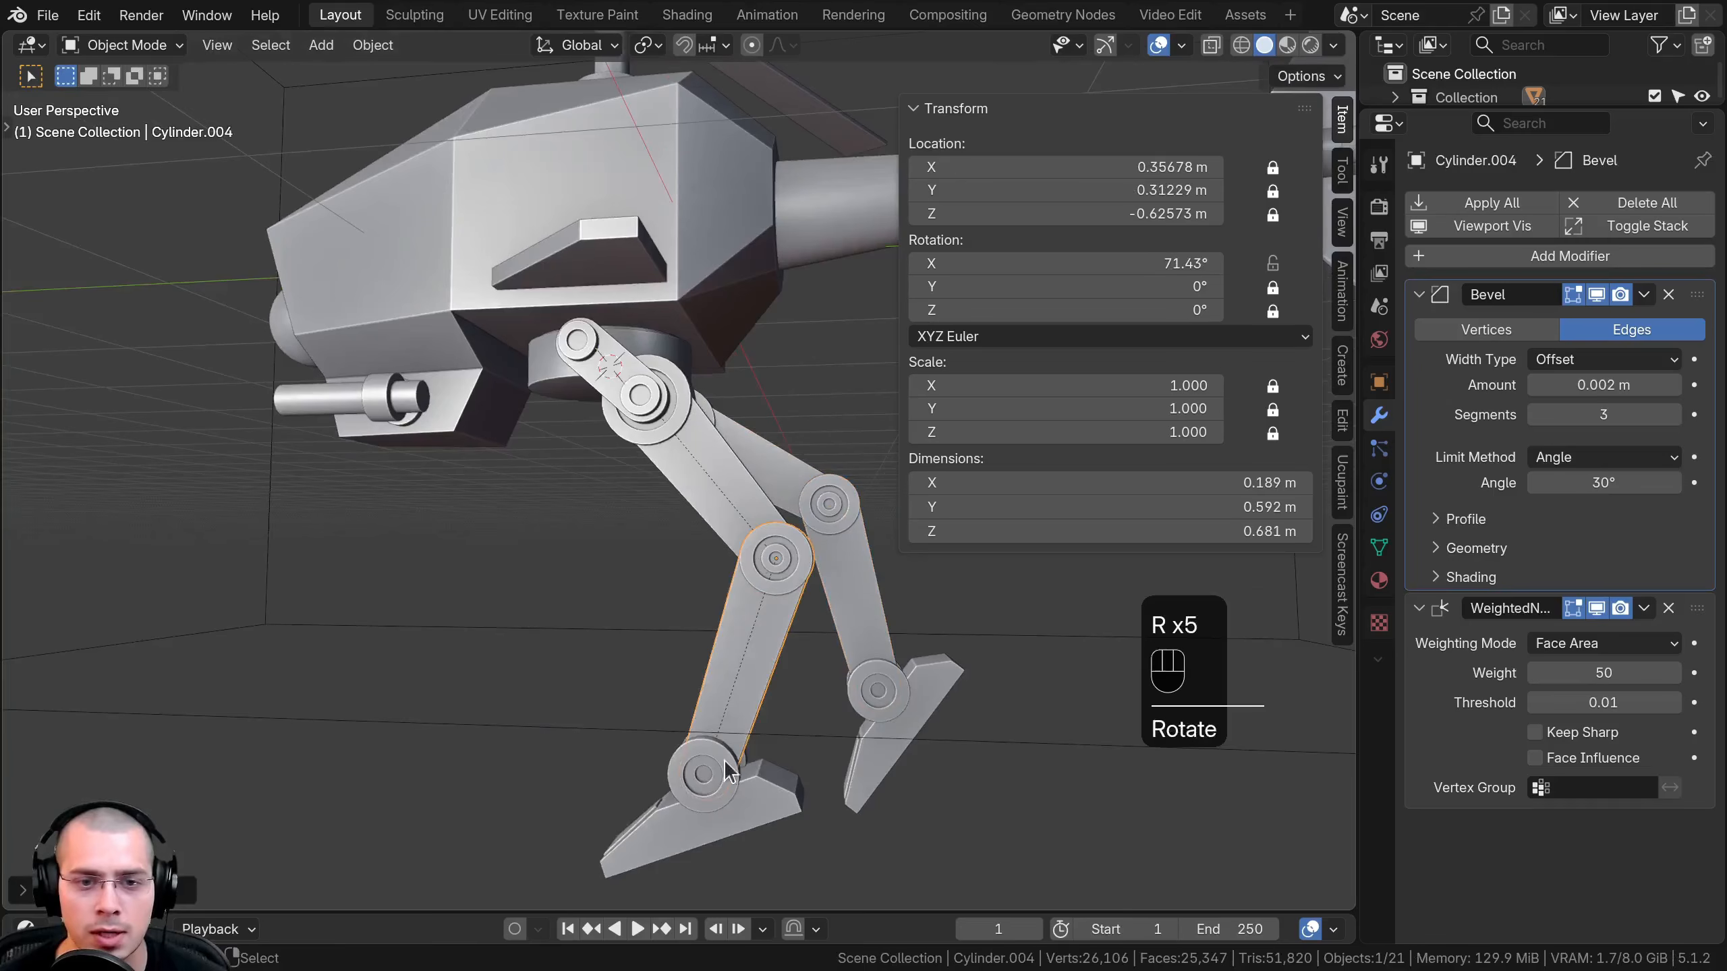
Rotate the near foot to about -93° and the far foot to about -56° on X
right_click(689, 835)
shift+middle_drag(726, 765, 744, 605)
key(r)
click(667, 789)
right_click(866, 655)
key(r)
click(644, 670)
Select the hip links, thighs, shins and feet of both legs and clear their rotation
scroll(644, 670, down, 4)
scroll(744, 605, up, 3)
middle_drag(640, 695, 612, 707)
key(b)
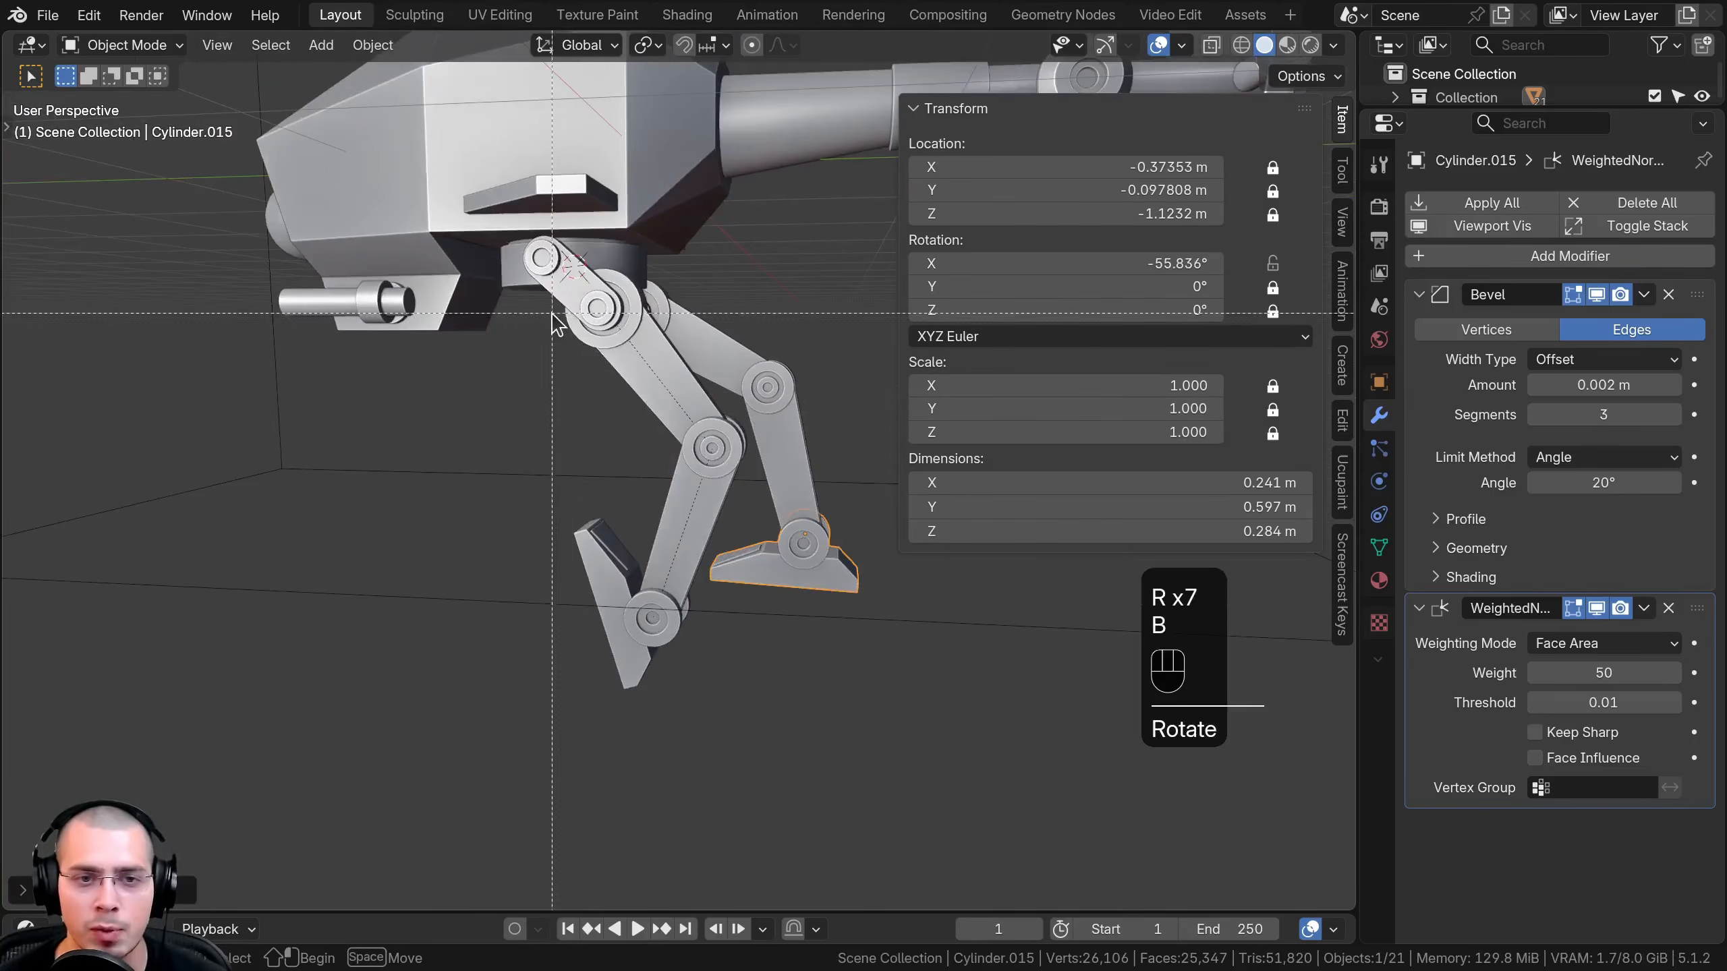
drag(555, 311, 800, 616)
scroll(744, 483, up, 2)
shift+middle_drag(743, 438, 790, 549)
scroll(787, 548, down, 3)
scroll(738, 560, up, 2)
key(a)
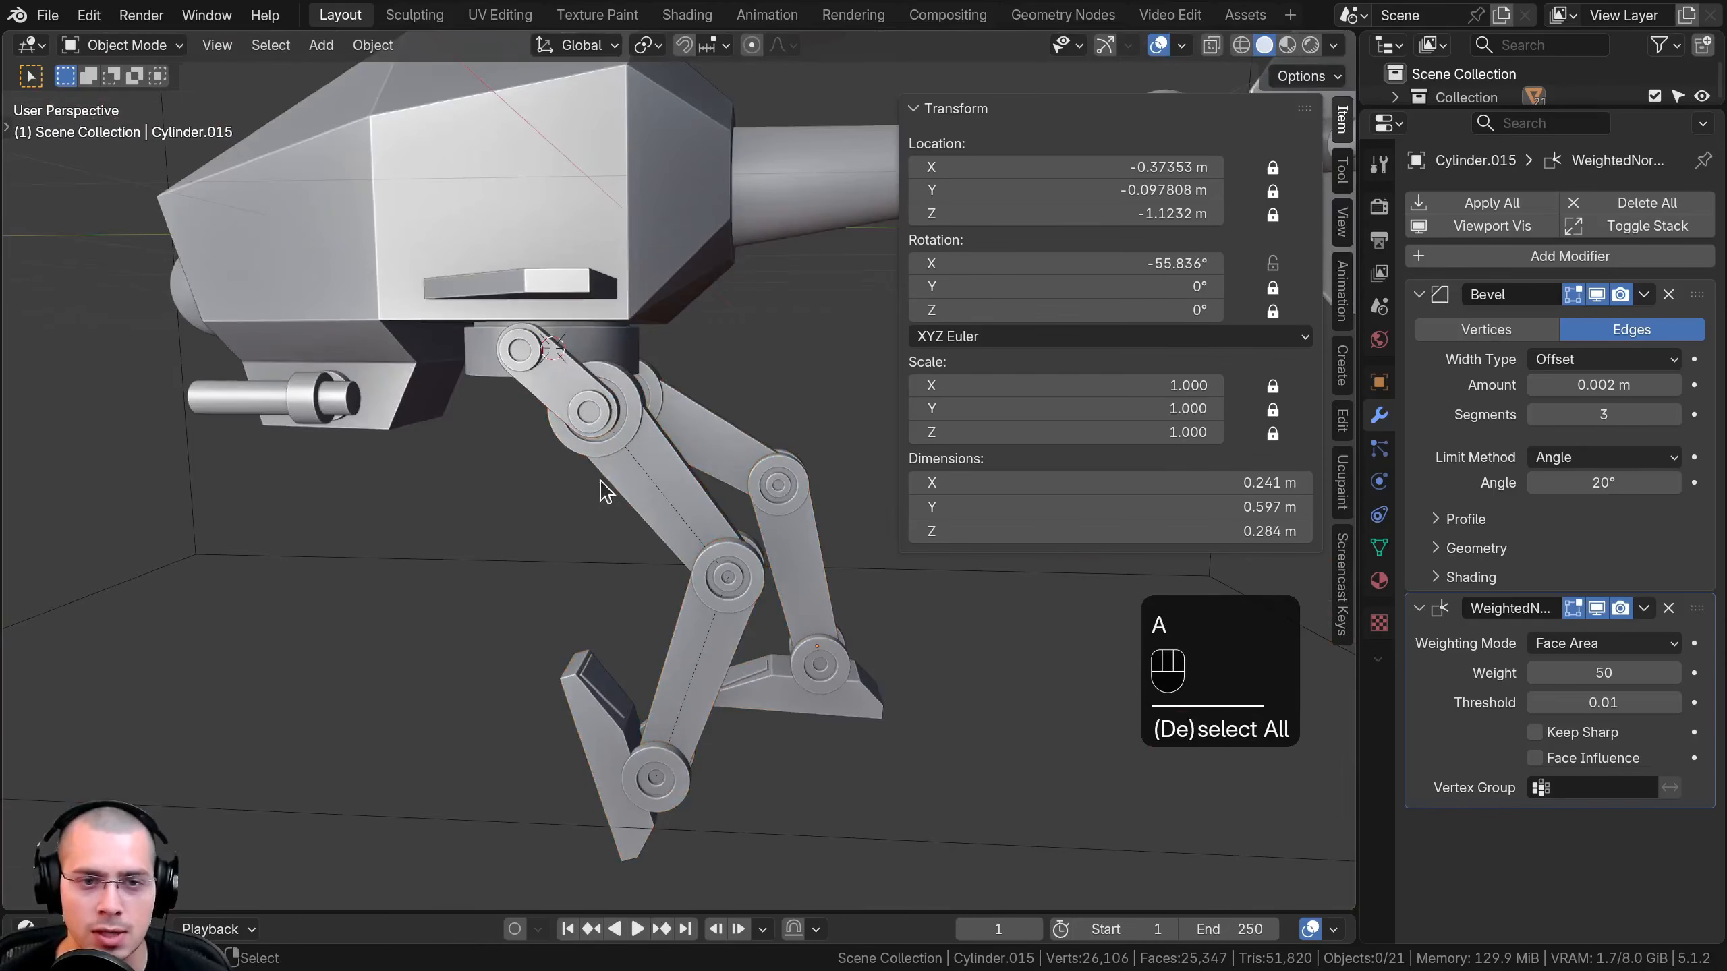
click(578, 401)
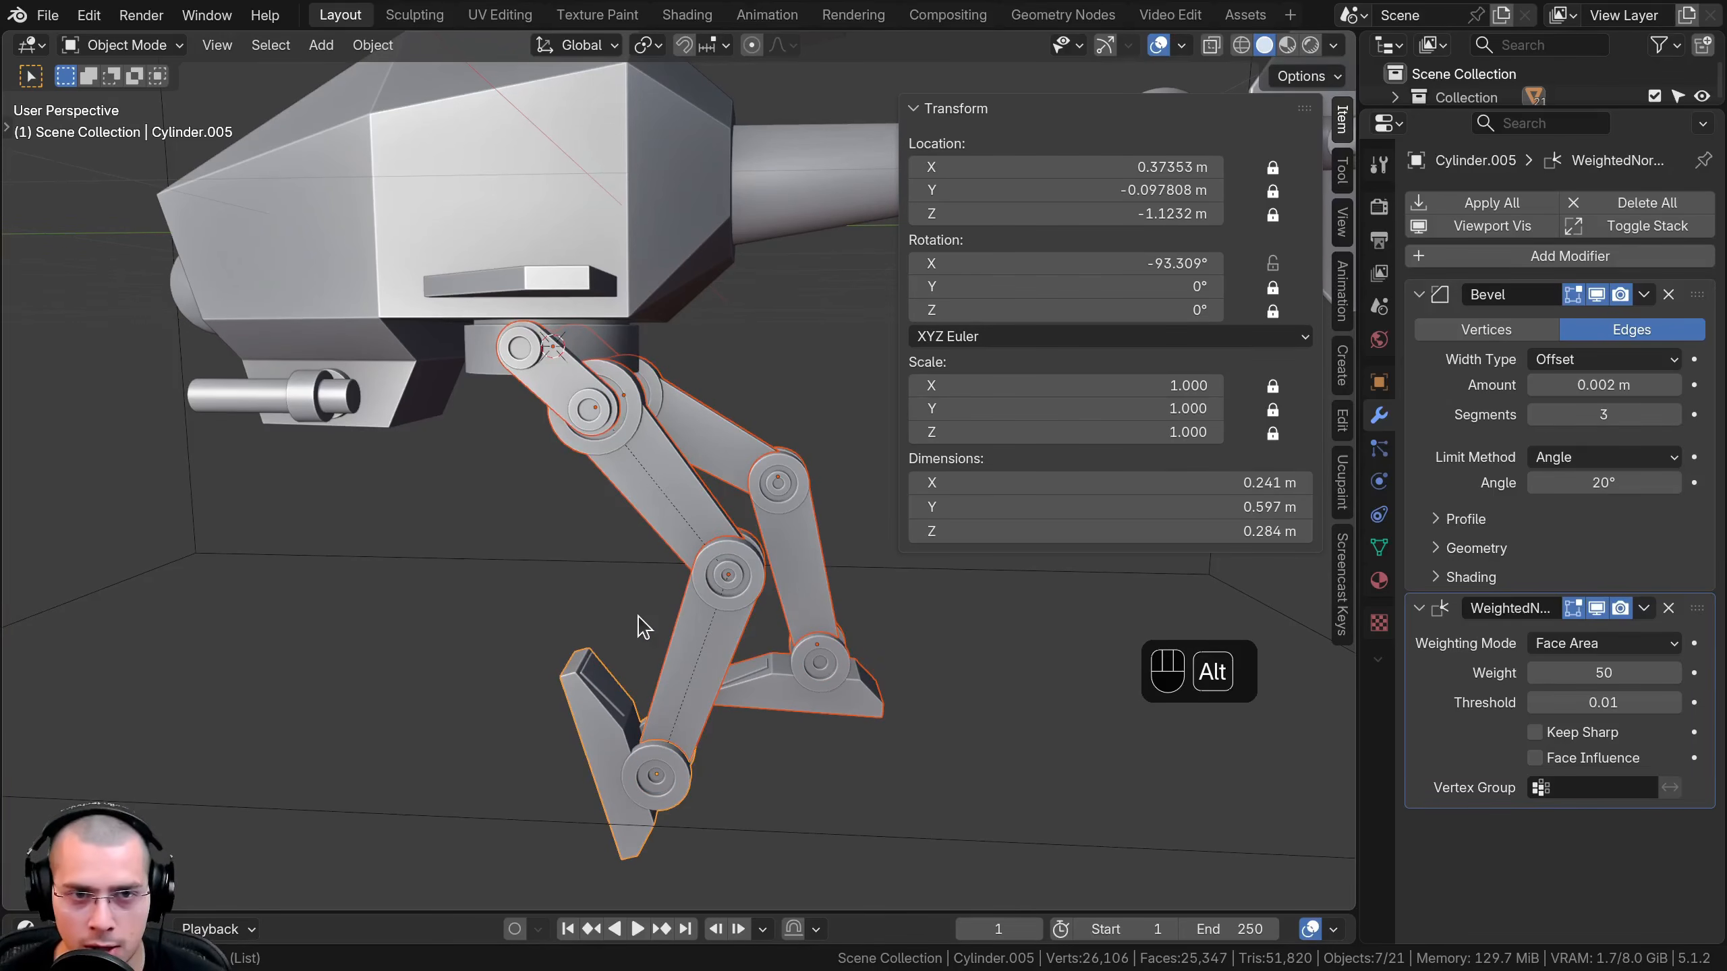
key(alt+r)
Select the round hip base under the body and test rotating it around Z, cancelling the rotation
middle_drag(699, 394, 723, 453)
scroll(723, 453, down, 4)
scroll(722, 453, up, 4)
shift+middle_drag(714, 489, 679, 270)
scroll(699, 511, down, 4)
key(a)
scroll(589, 407, up, 4)
click(584, 397)
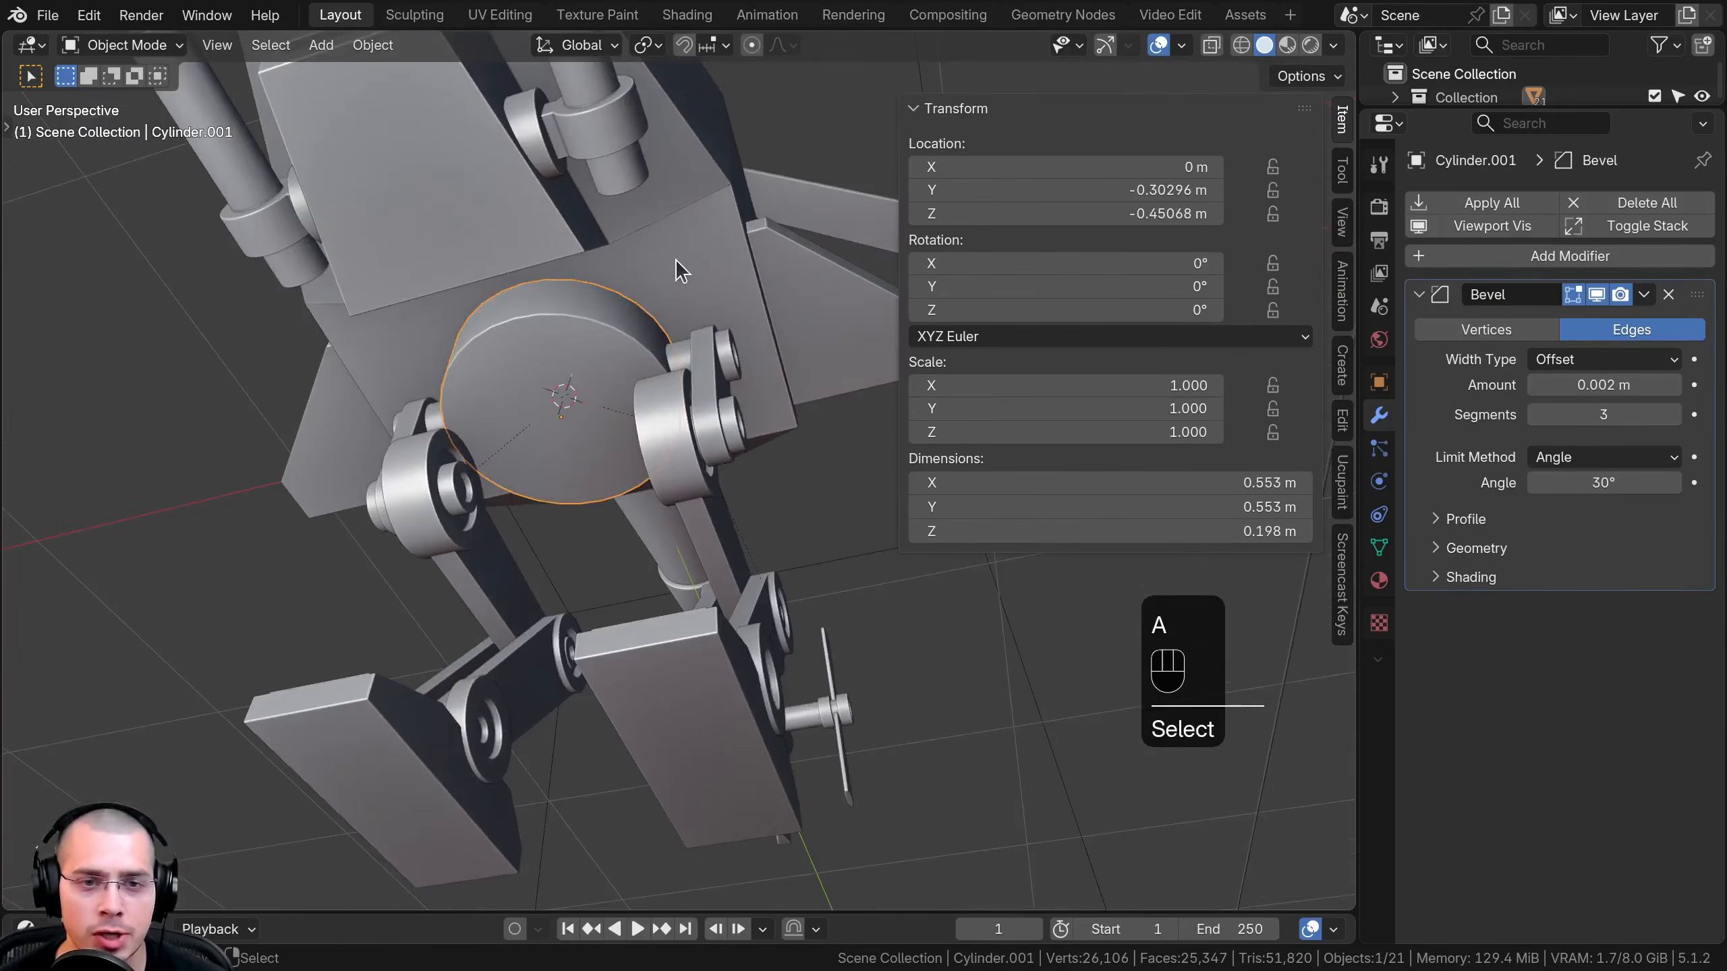
key(r)
key(z)
right_click(651, 423)
Lock all location, rotation and scale axes of the round hip base except Z rotation
middle_drag(652, 423, 620, 466)
shift+middle_drag(619, 466, 632, 471)
key(r)
right_click(761, 371)
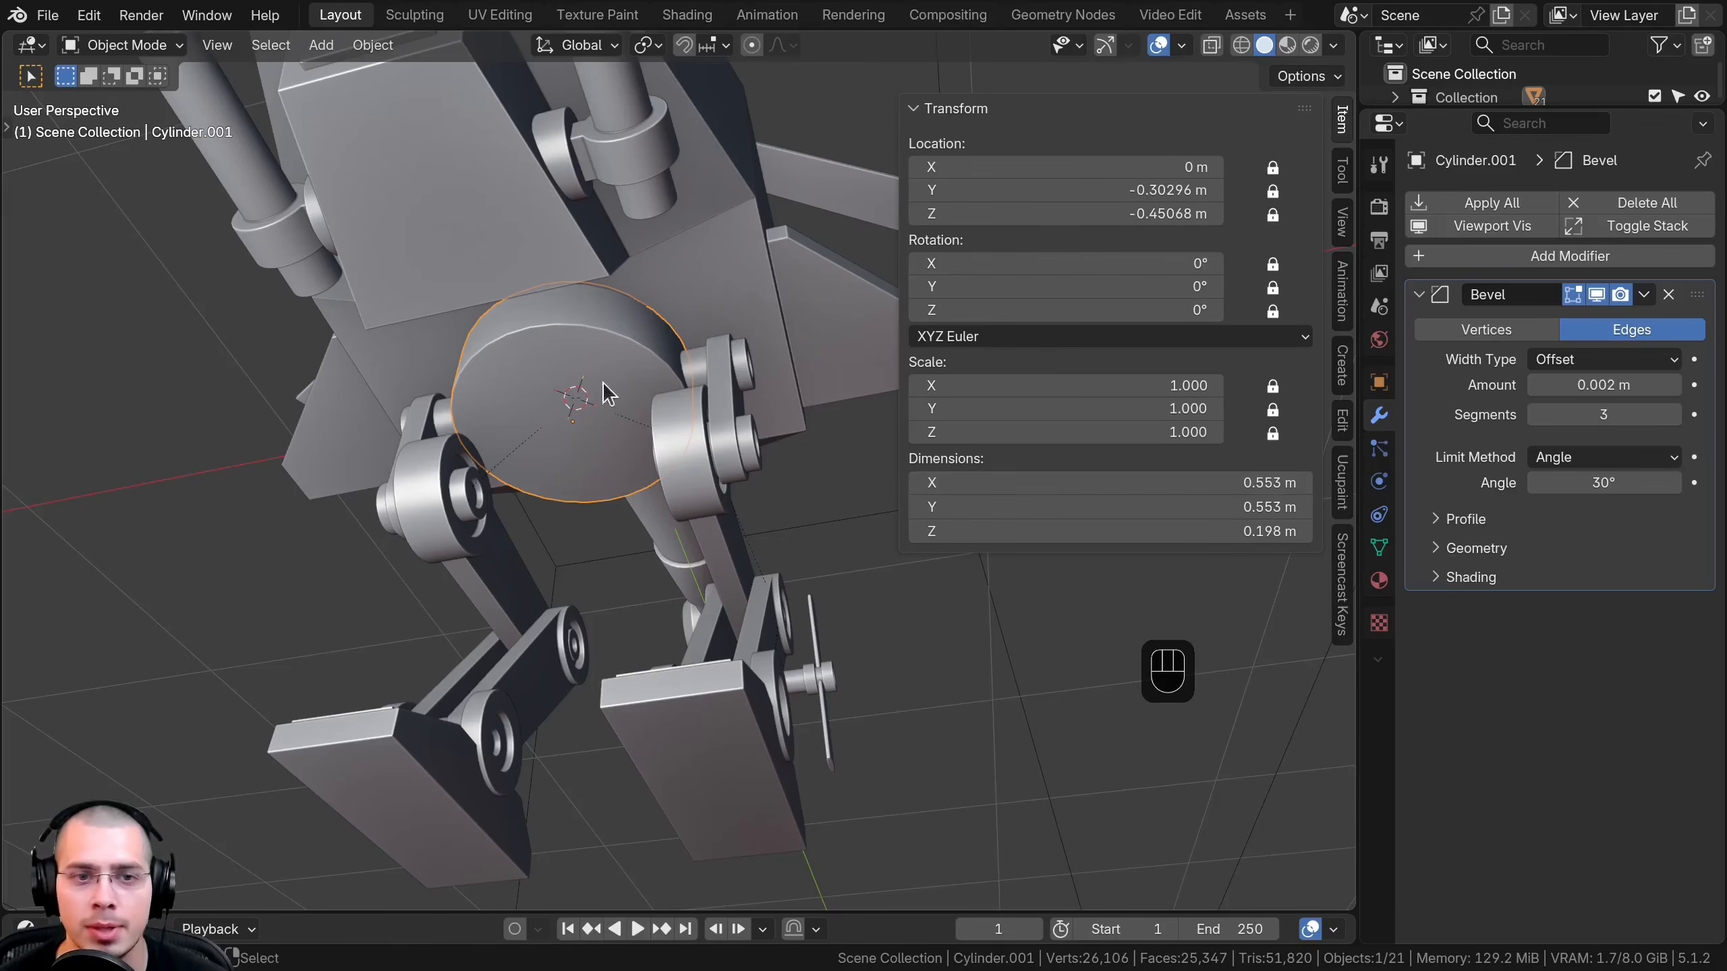
drag(1154, 320, 1202, 320)
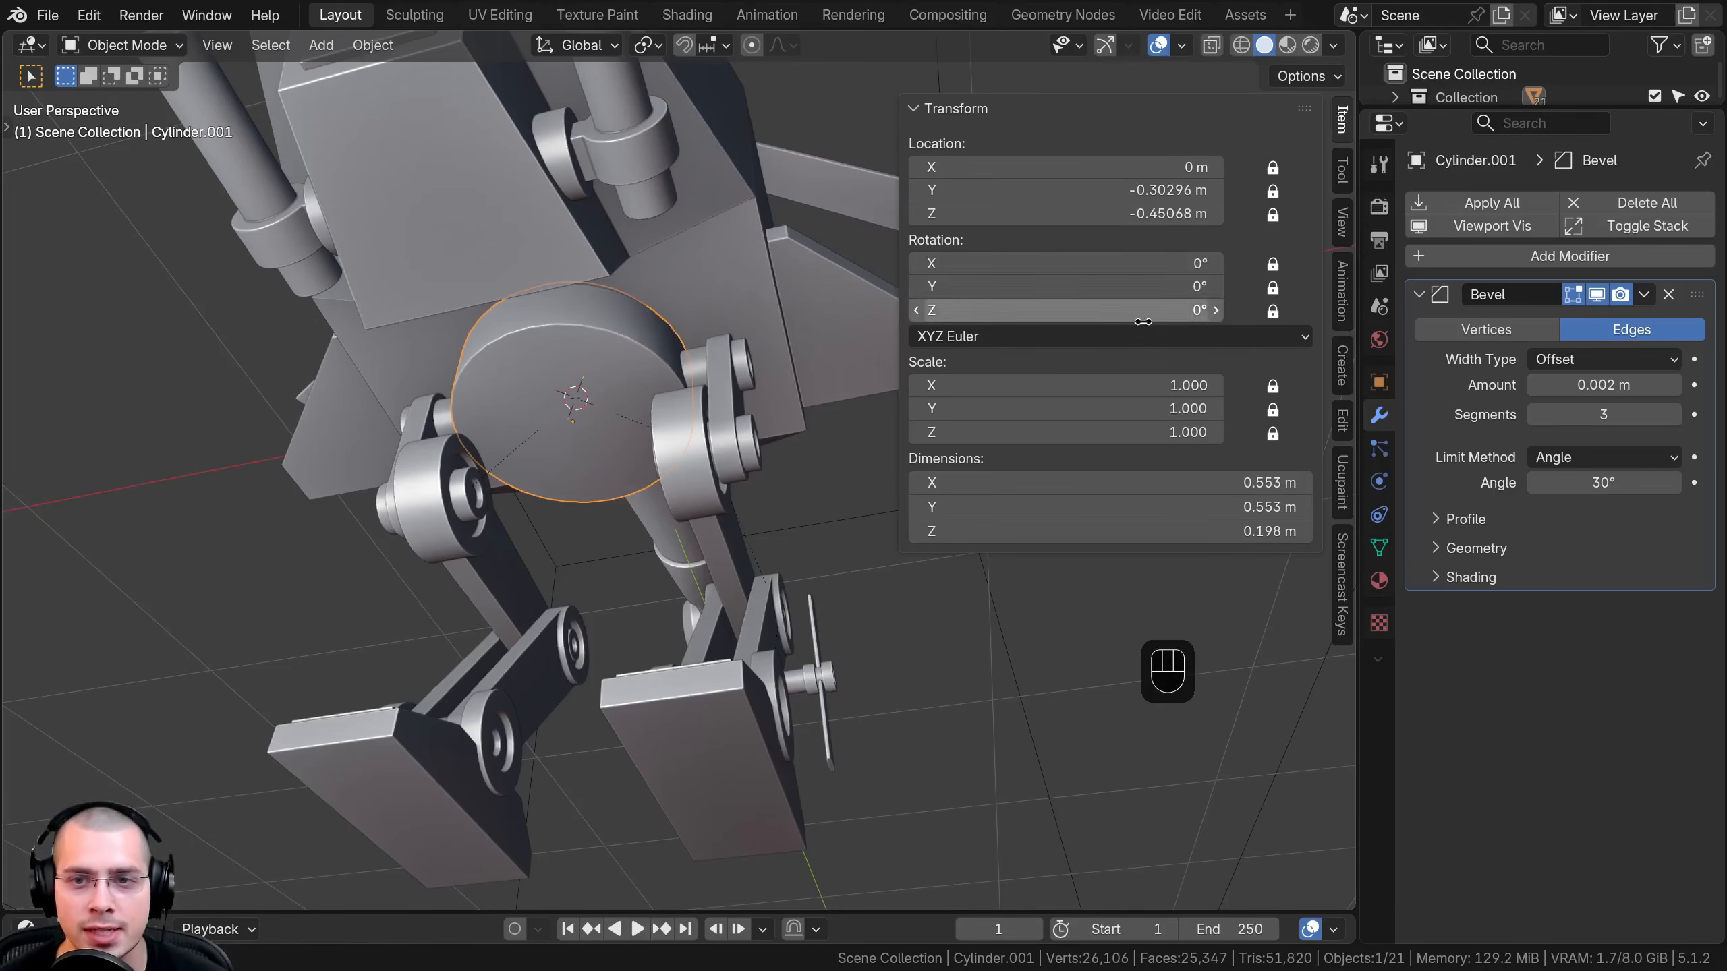
click(1272, 310)
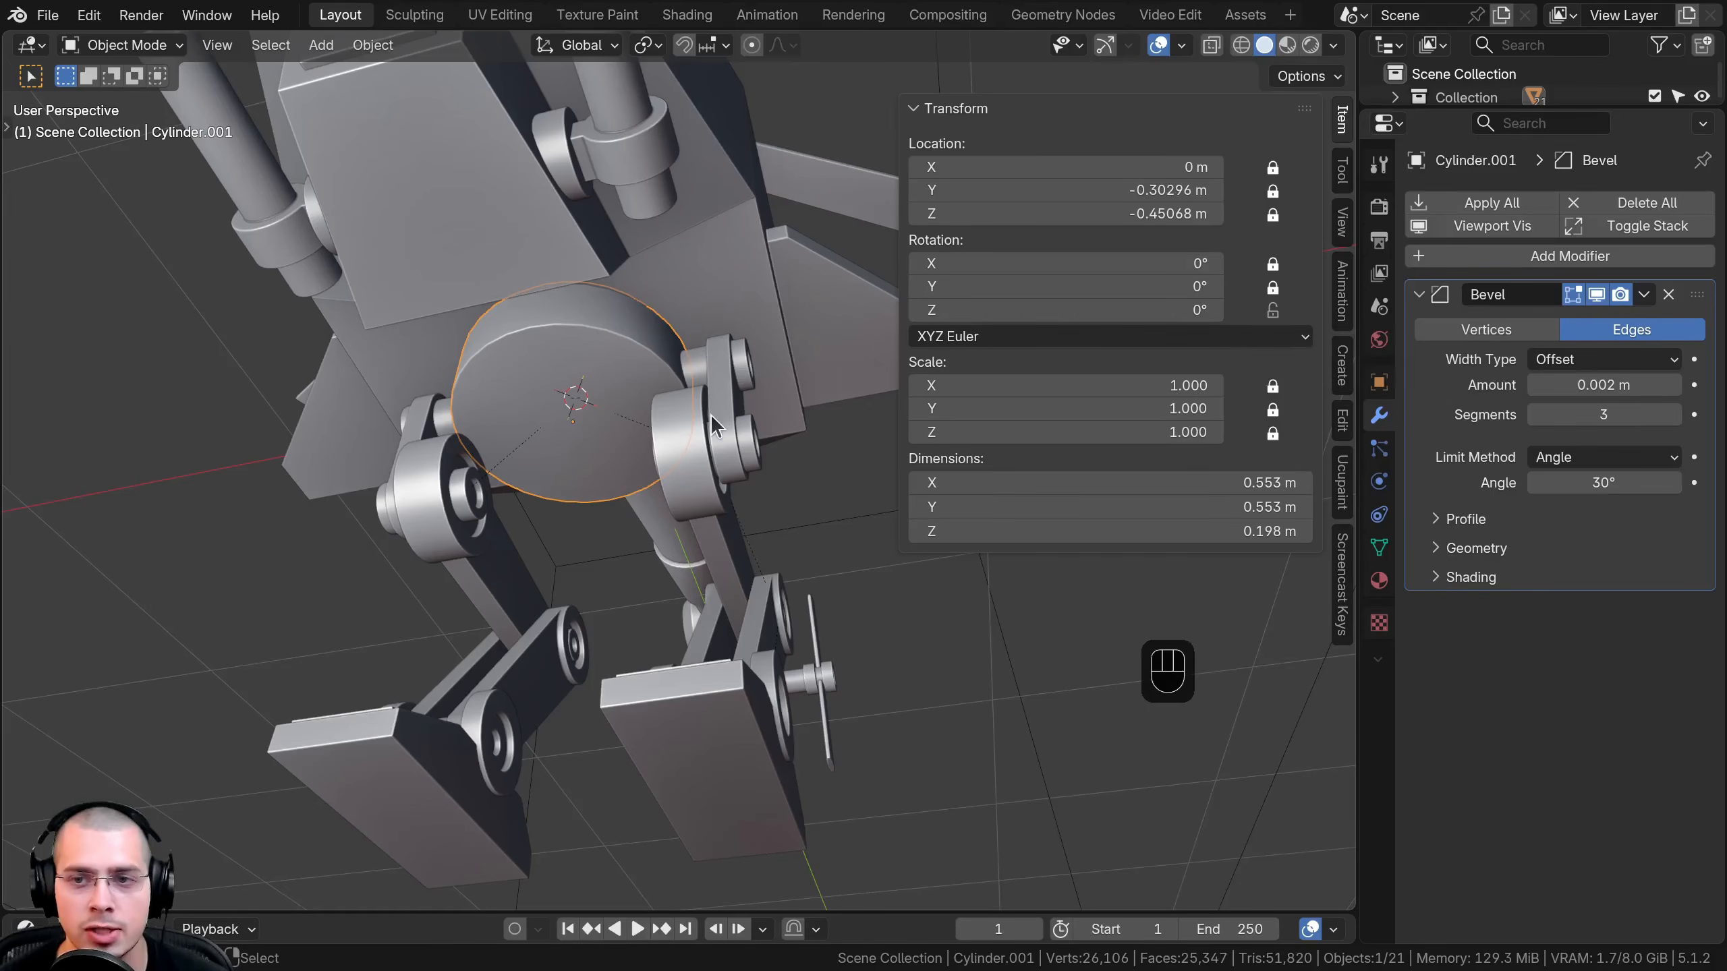
Test rotating the hip base freely from several view angles to check its transform locks, cancelling each rotation
middle_drag(816, 235, 742, 268)
key(r)
right_click(726, 209)
middle_drag(720, 501, 611, 612)
key(r)
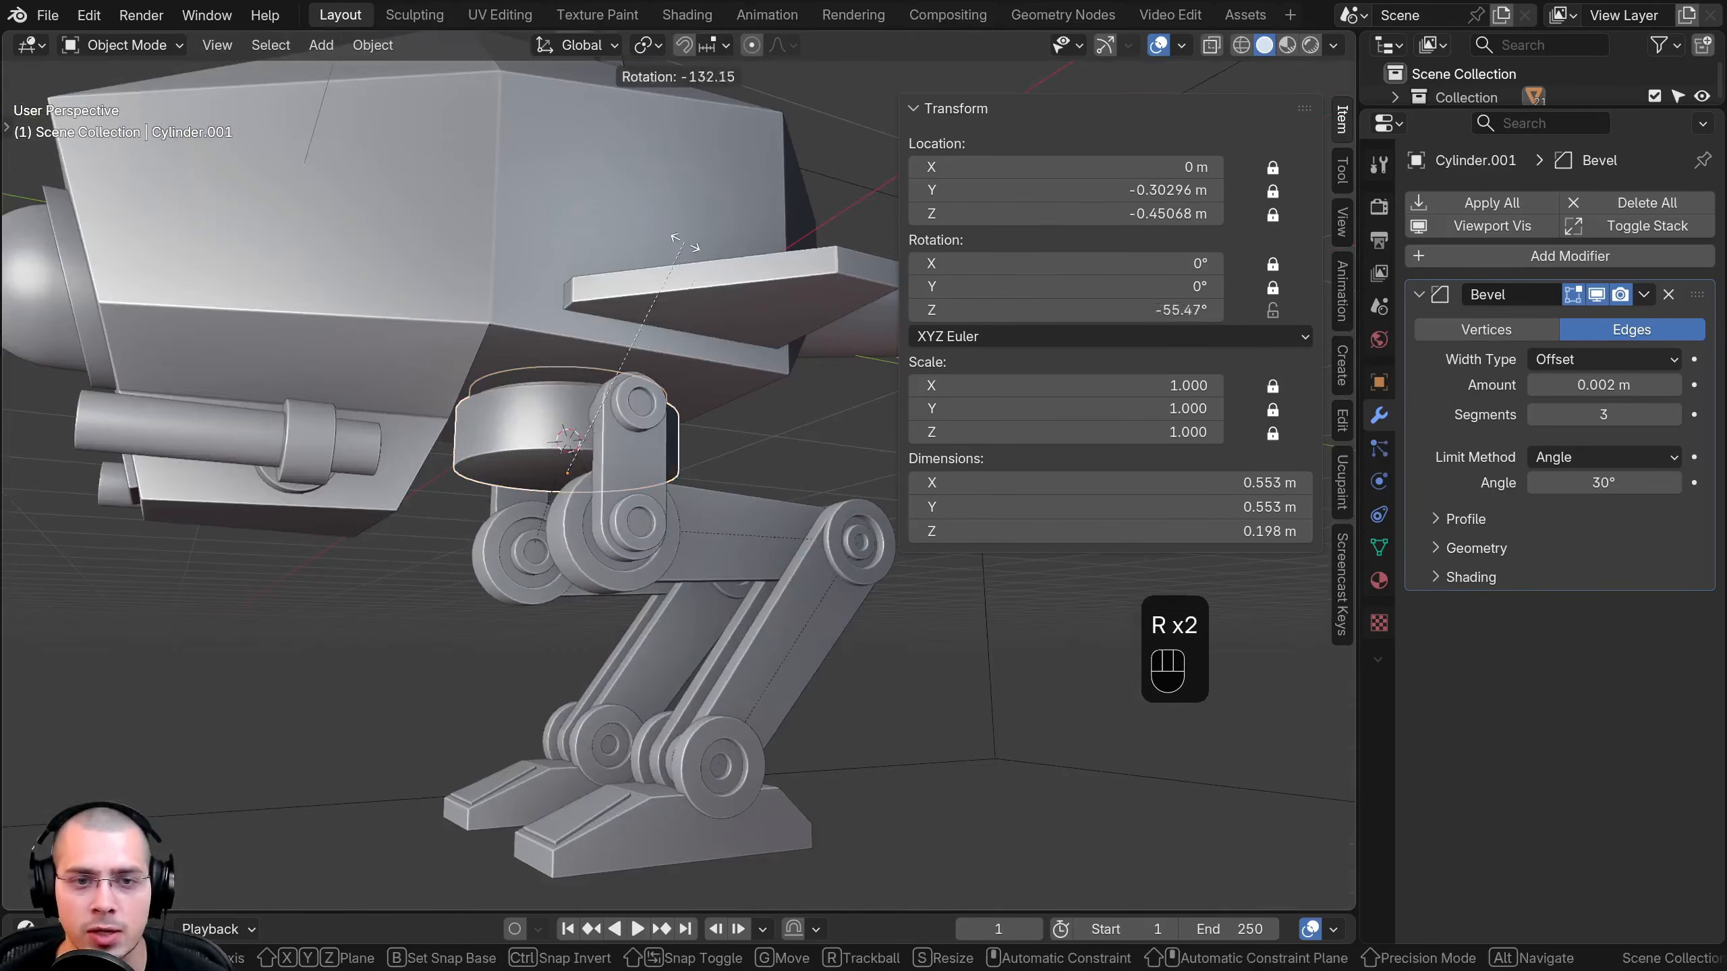
right_click(679, 362)
middle_drag(680, 362, 634, 454)
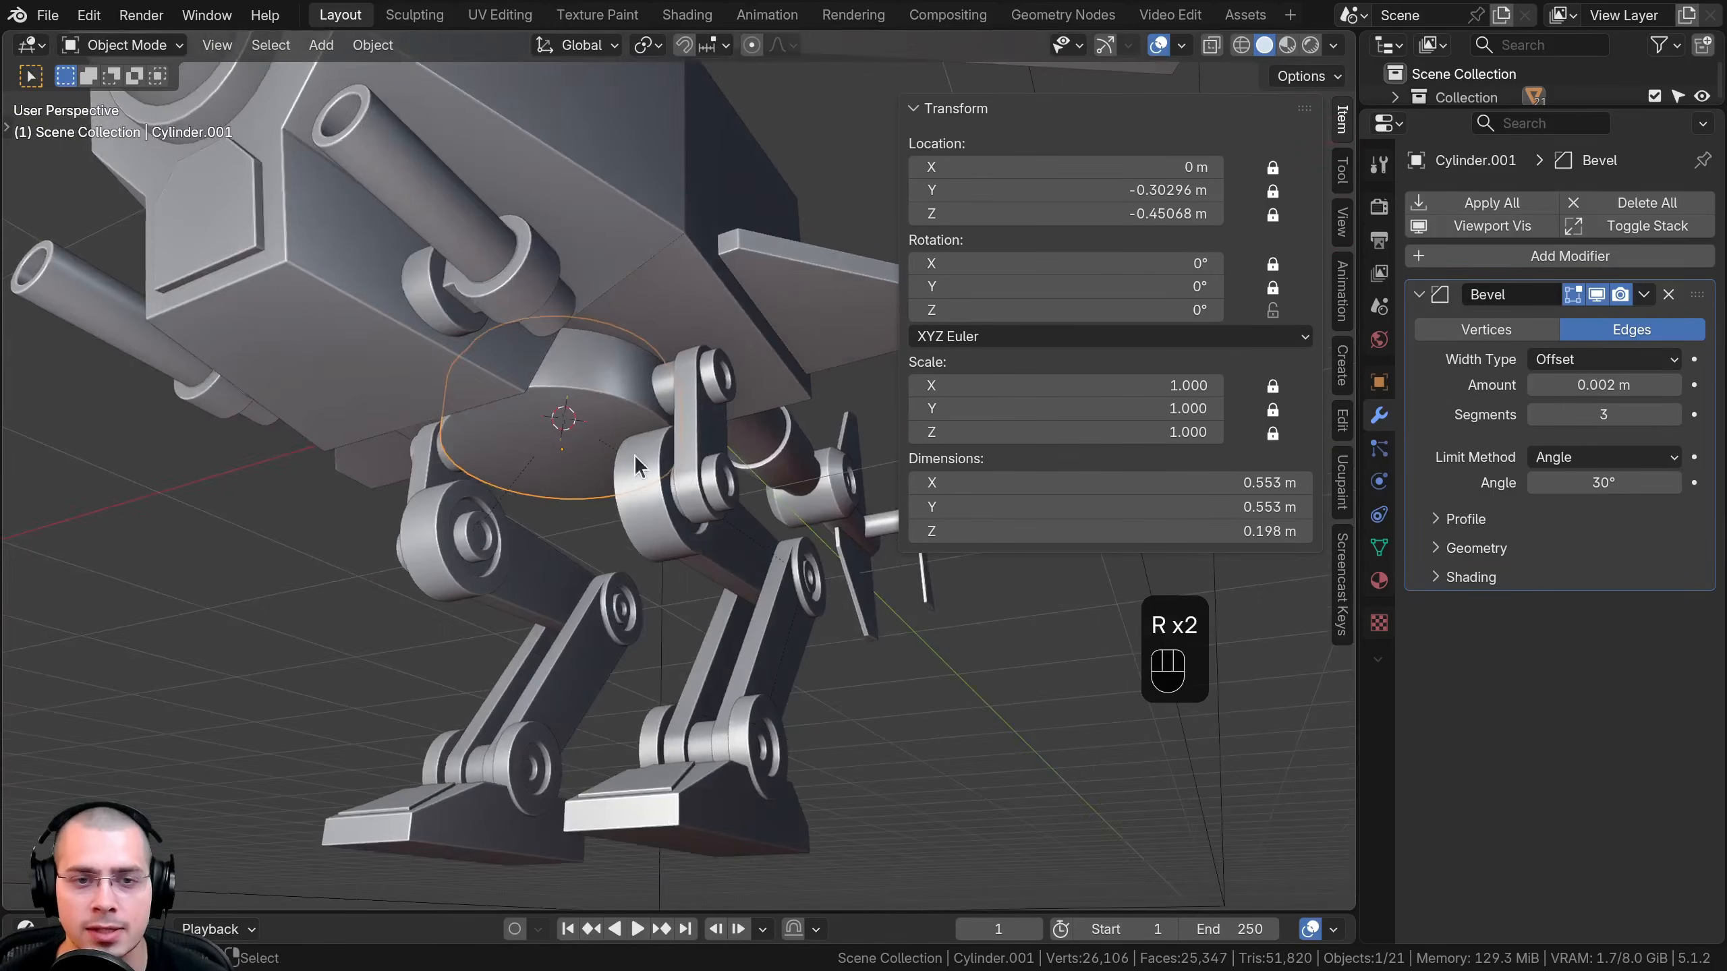
Parent the hip links to the round hip base using Object (Keep Transform)
click(692, 399)
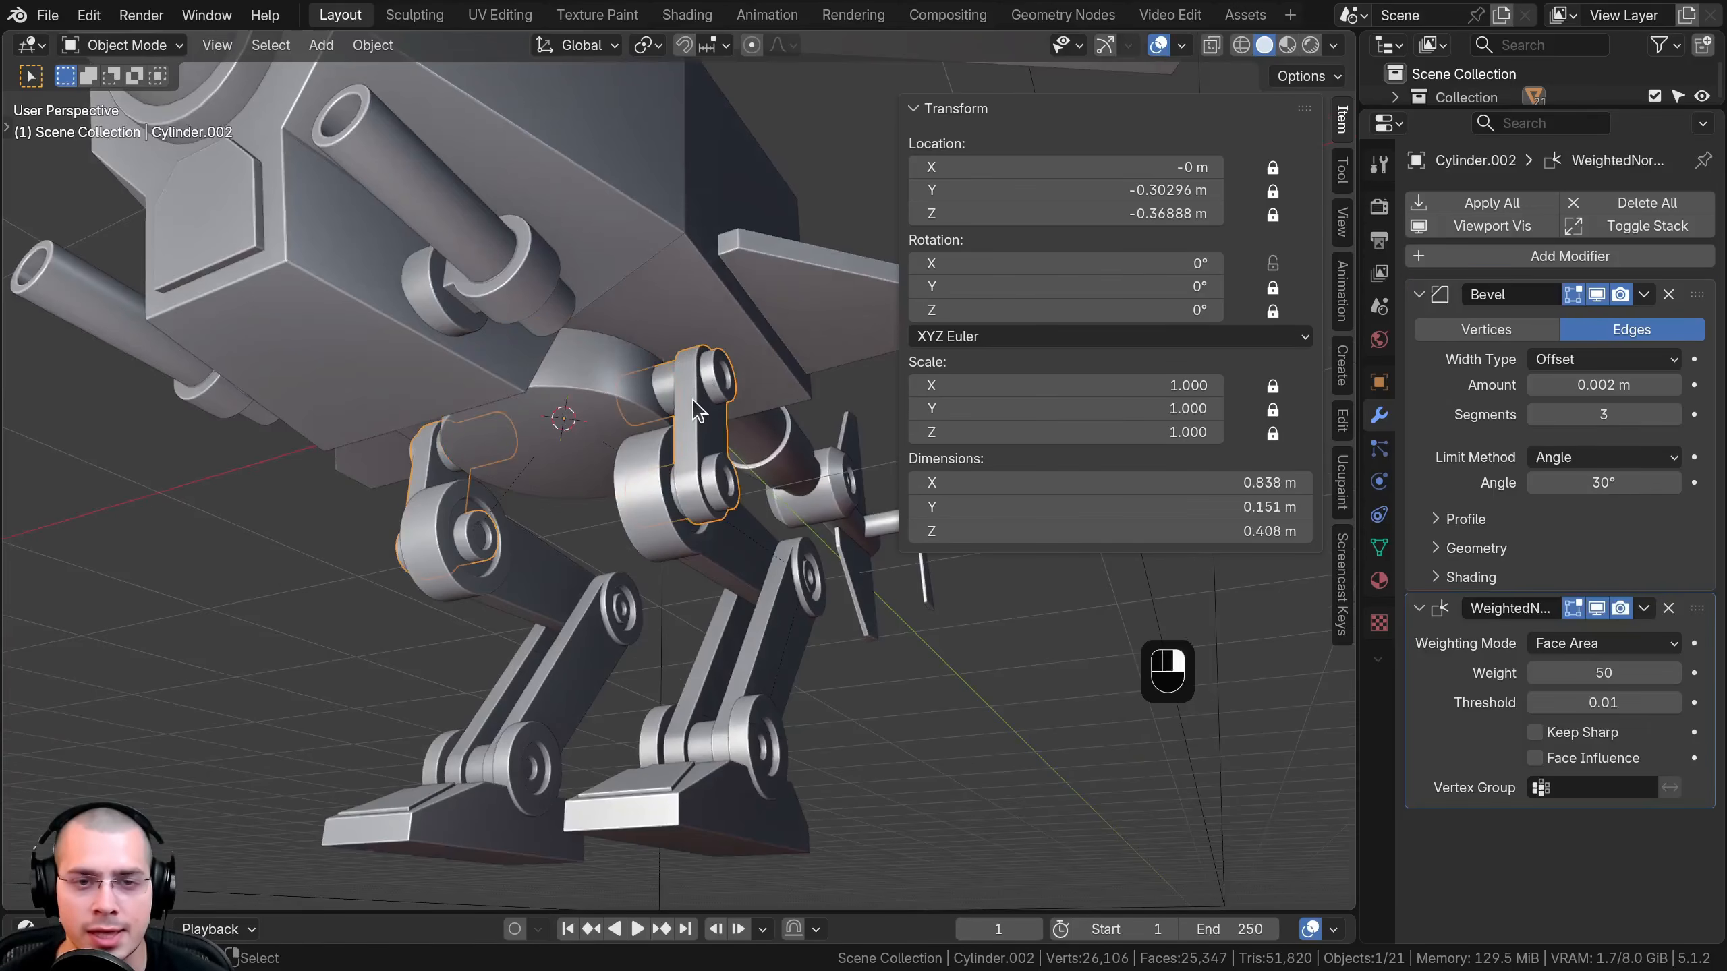
shift+click(597, 371)
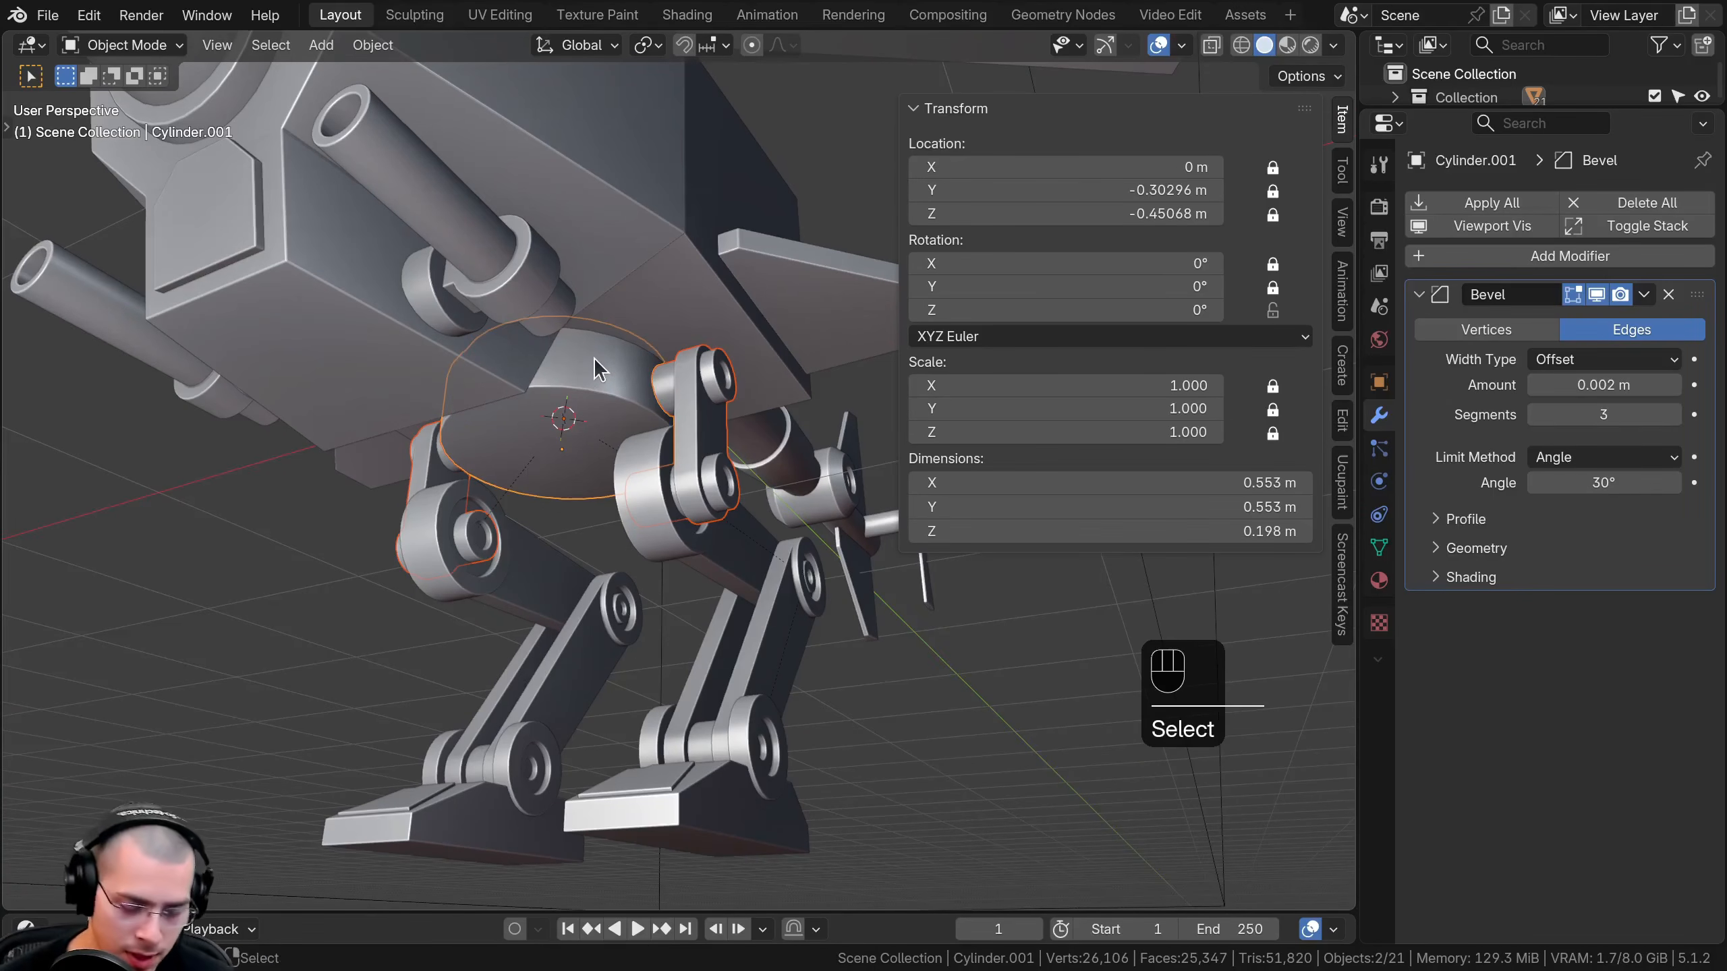
key(ctrl+p)
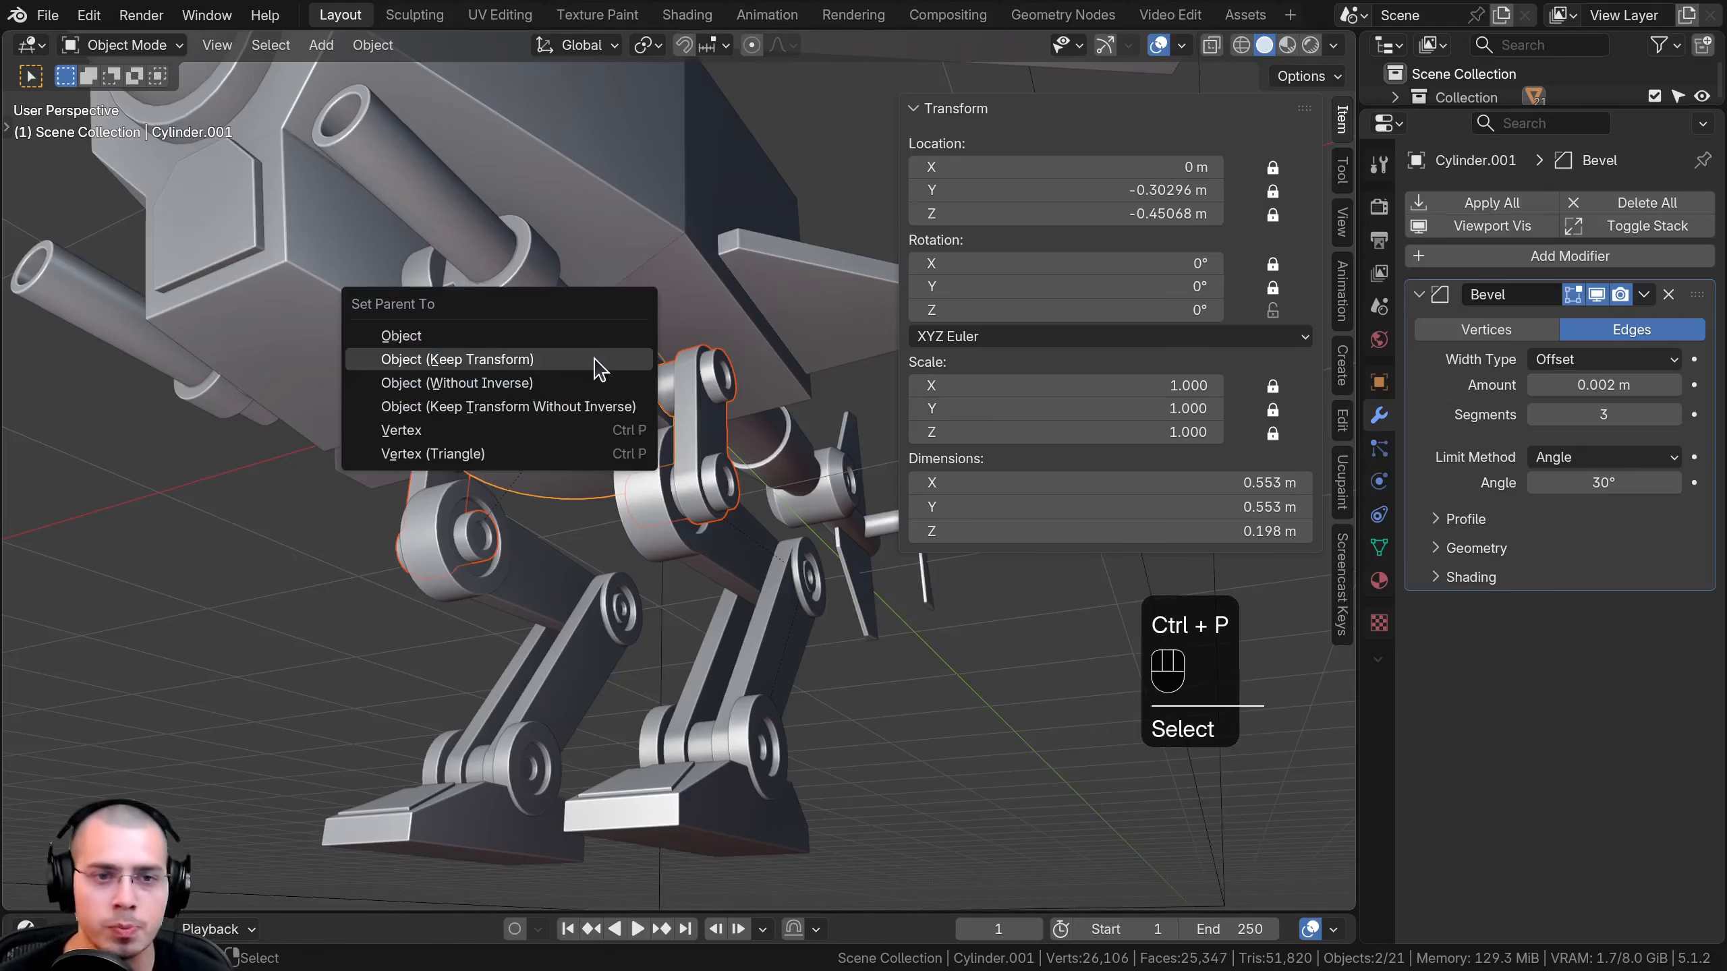
click(463, 366)
Test the new parenting by rotating the hip base and the hip links, and undo both rotations
click(518, 480)
middle_drag(524, 478, 730, 334)
key(r)
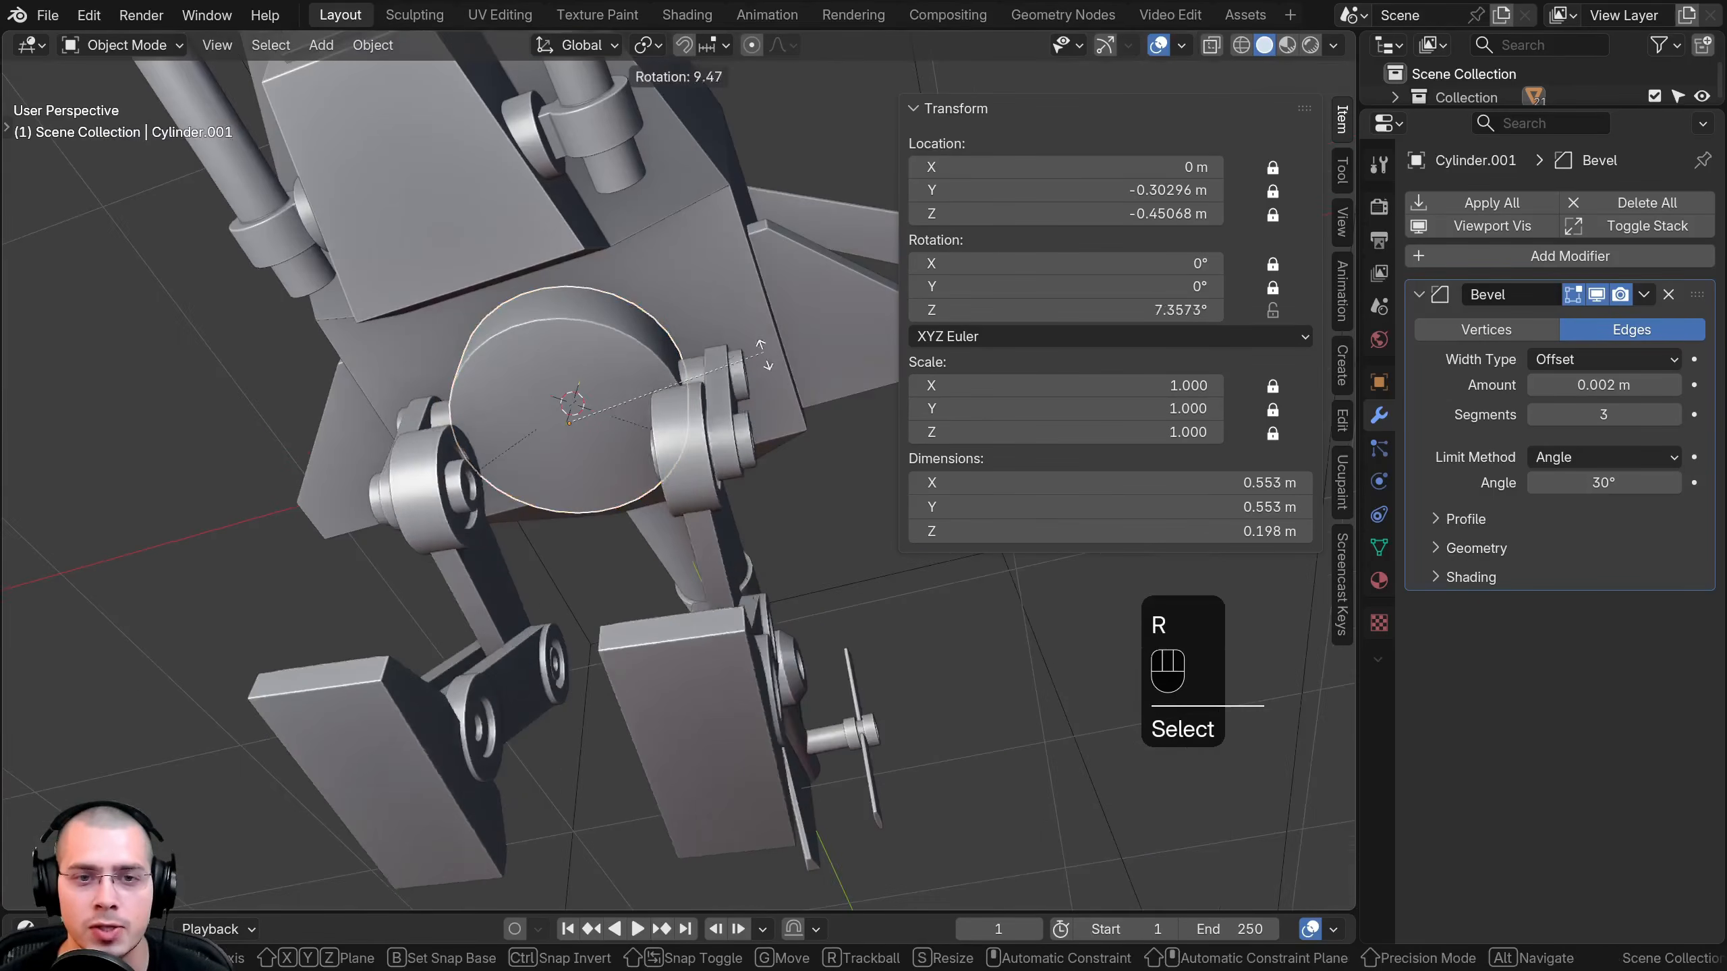
click(700, 544)
middle_drag(700, 545, 622, 494)
click(622, 493)
key(r)
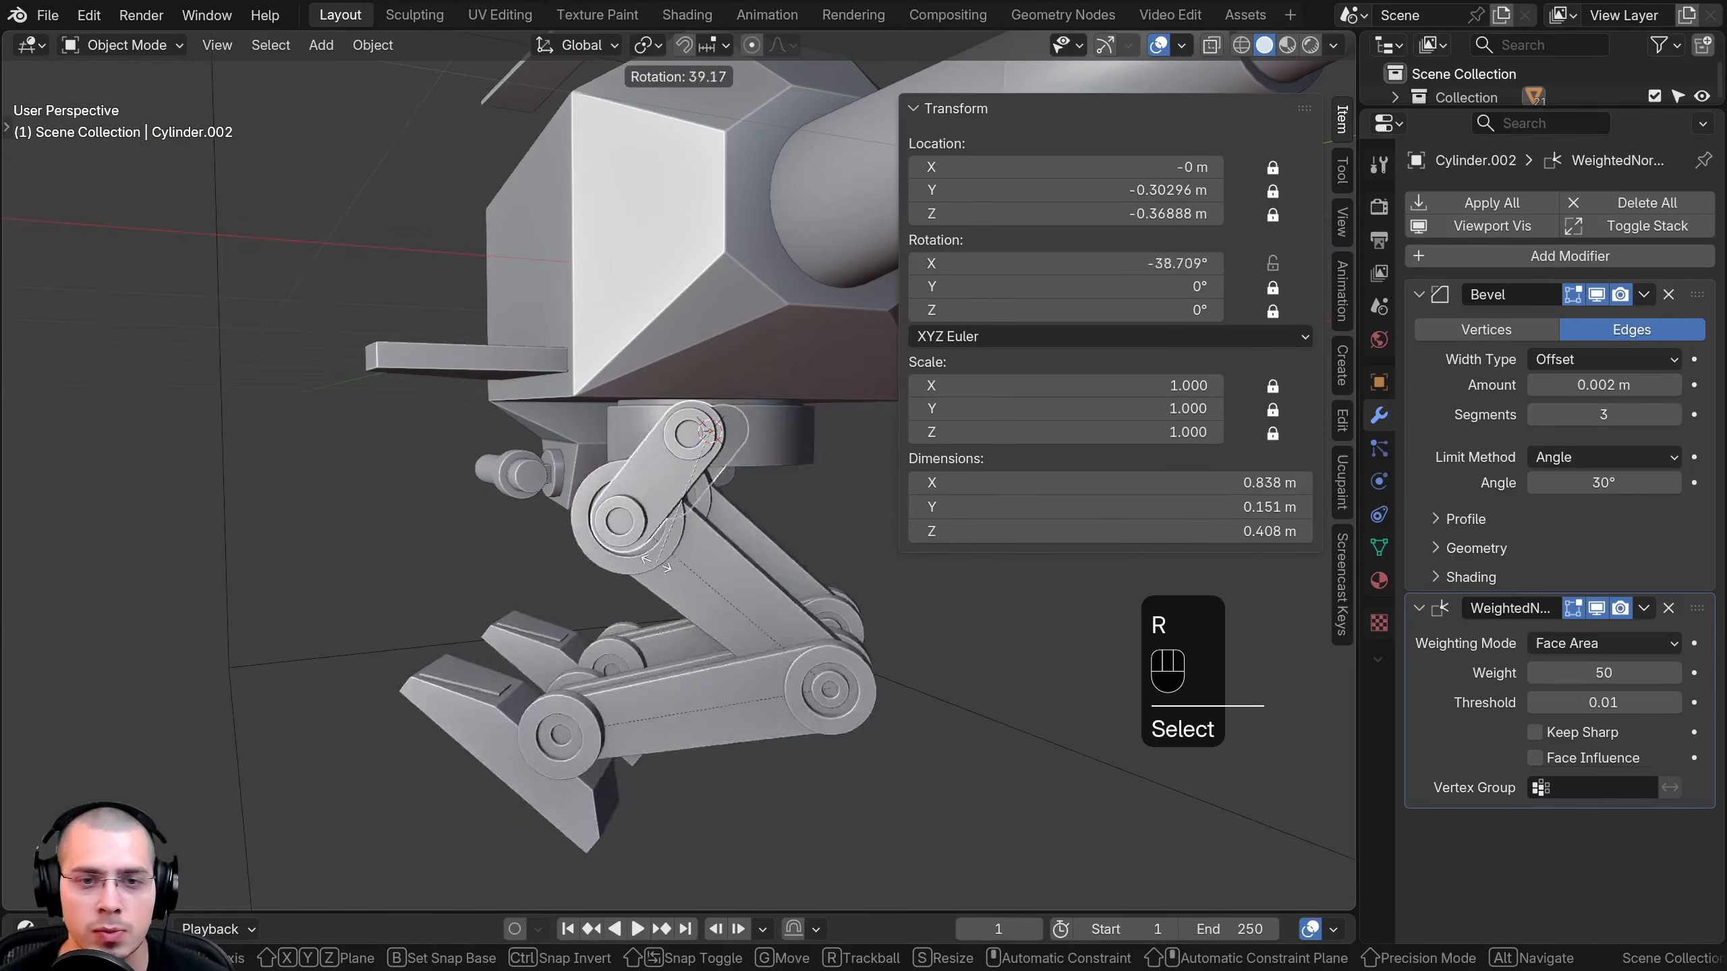
click(696, 488)
middle_drag(696, 488, 778, 565)
key(ctrl+z)
key(ctrl+z)
Select the main body, test rotating it around Z, and lock all its transform axes except Z rotation
key(a)
scroll(699, 495, down, 4)
click(552, 401)
key(r)
key(z)
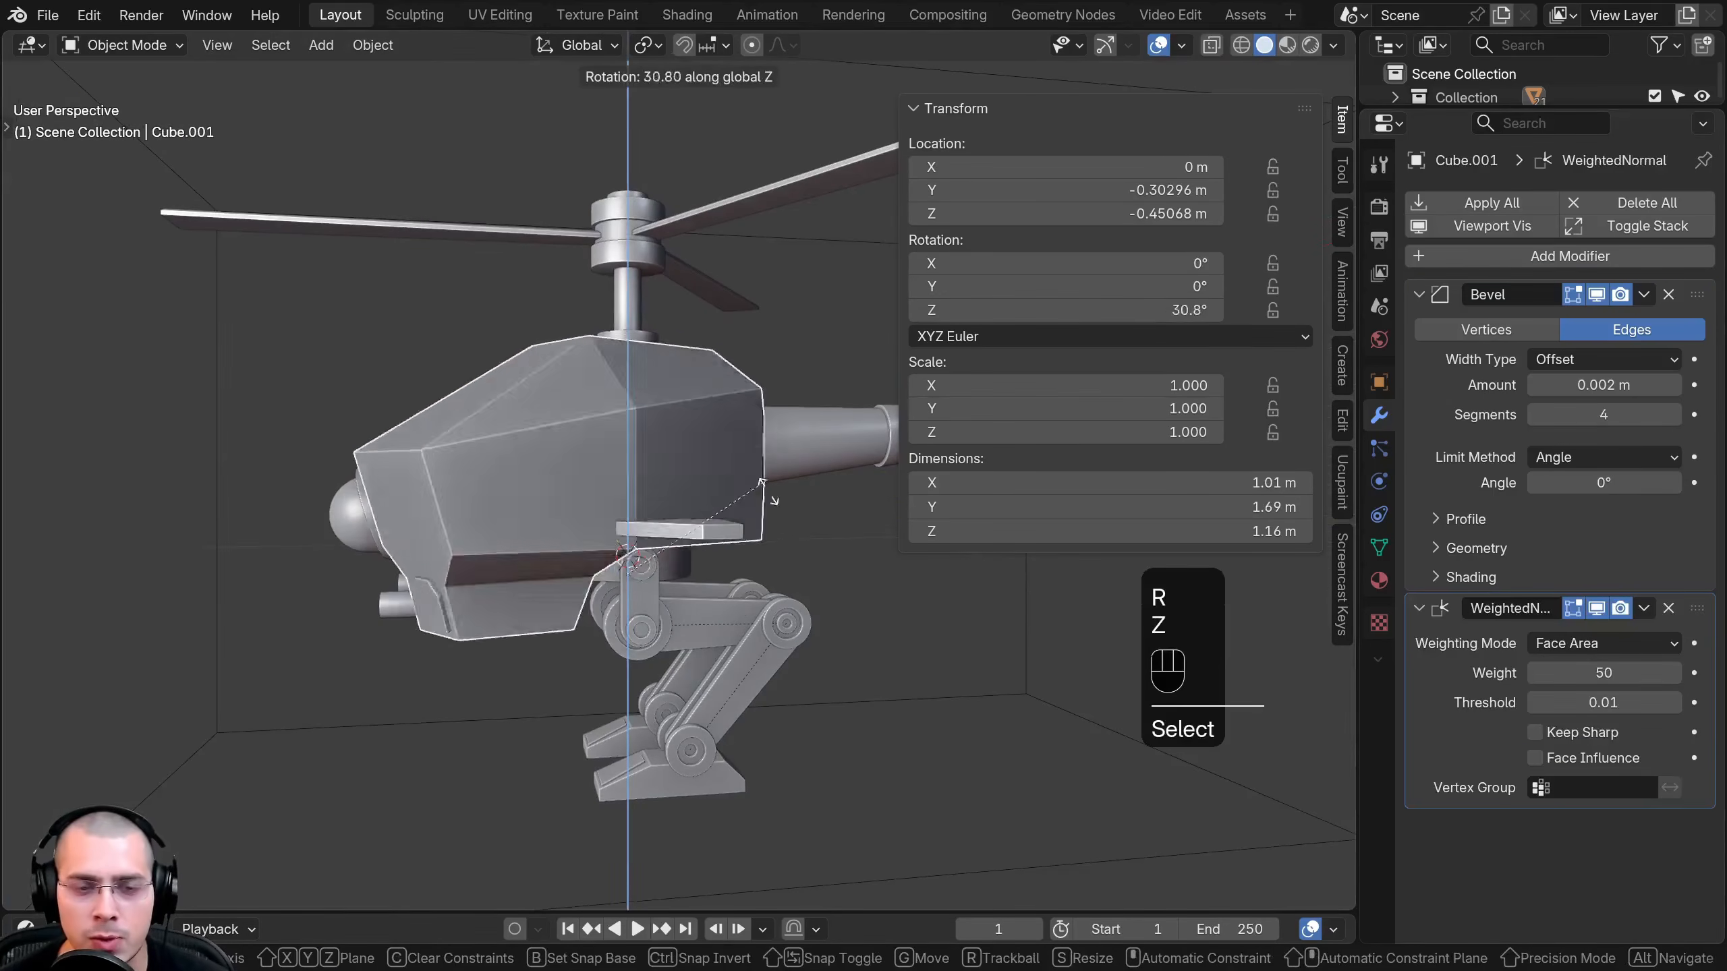
right_click(989, 358)
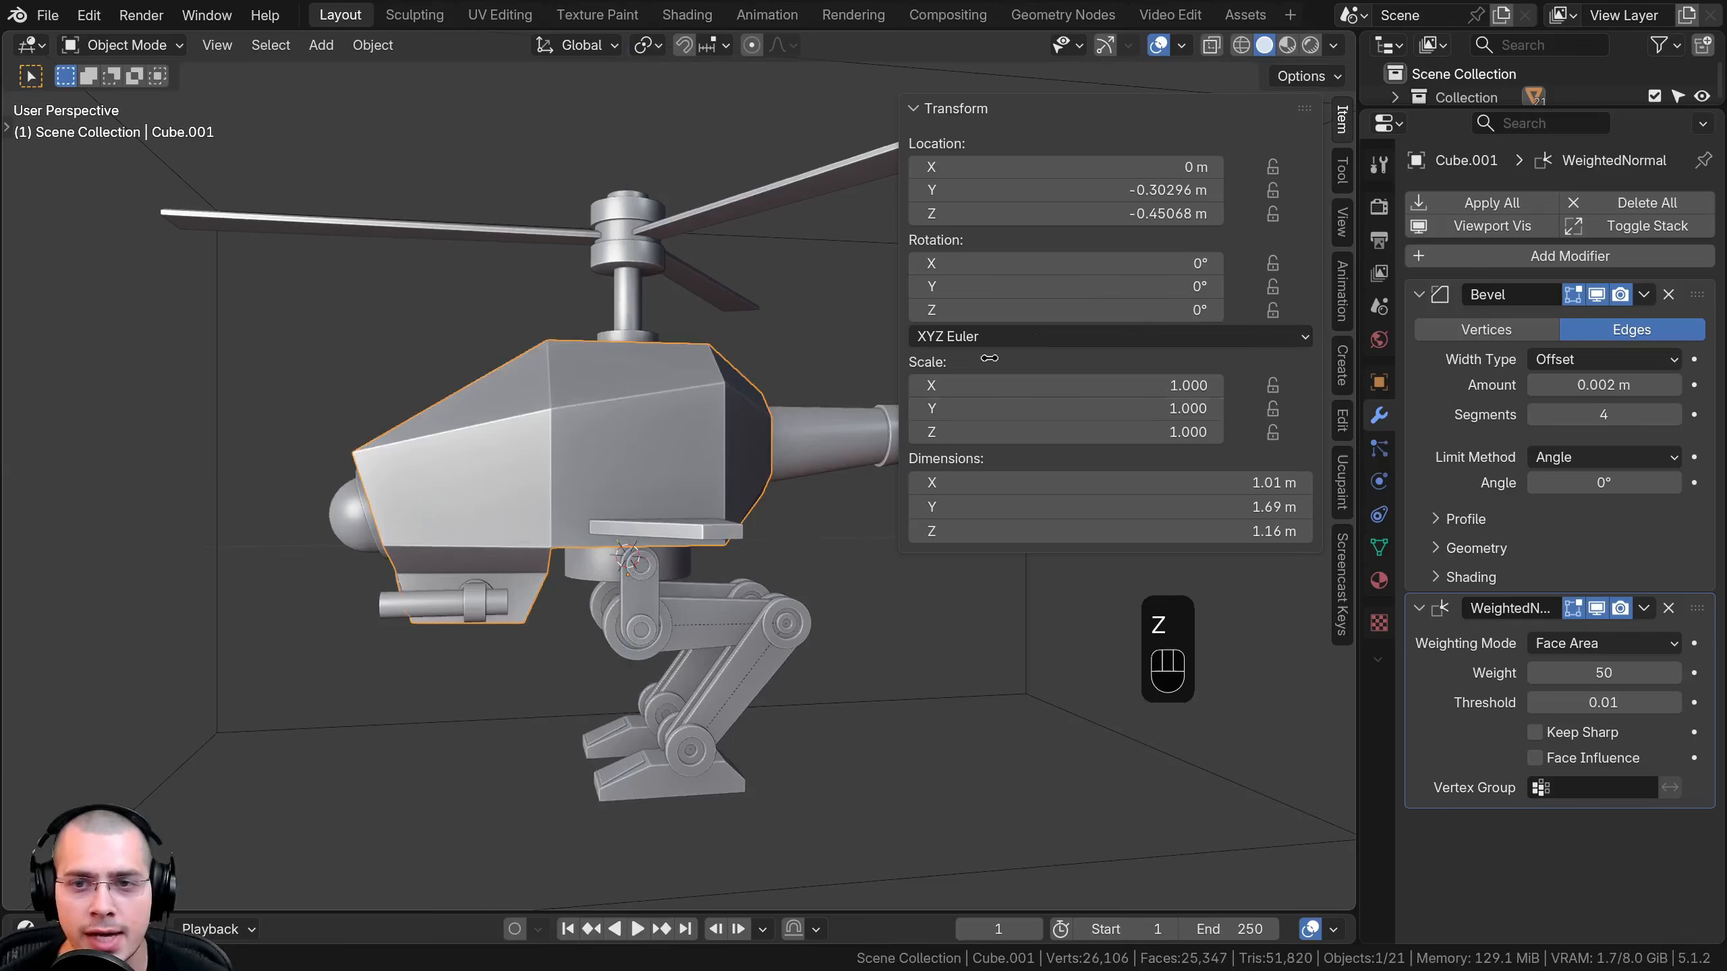
click(1274, 313)
Test rotating the main body from different view angles and through its Z rotation value, cancelling each change
scroll(782, 424, down, 2)
middle_drag(783, 423, 809, 605)
key(r)
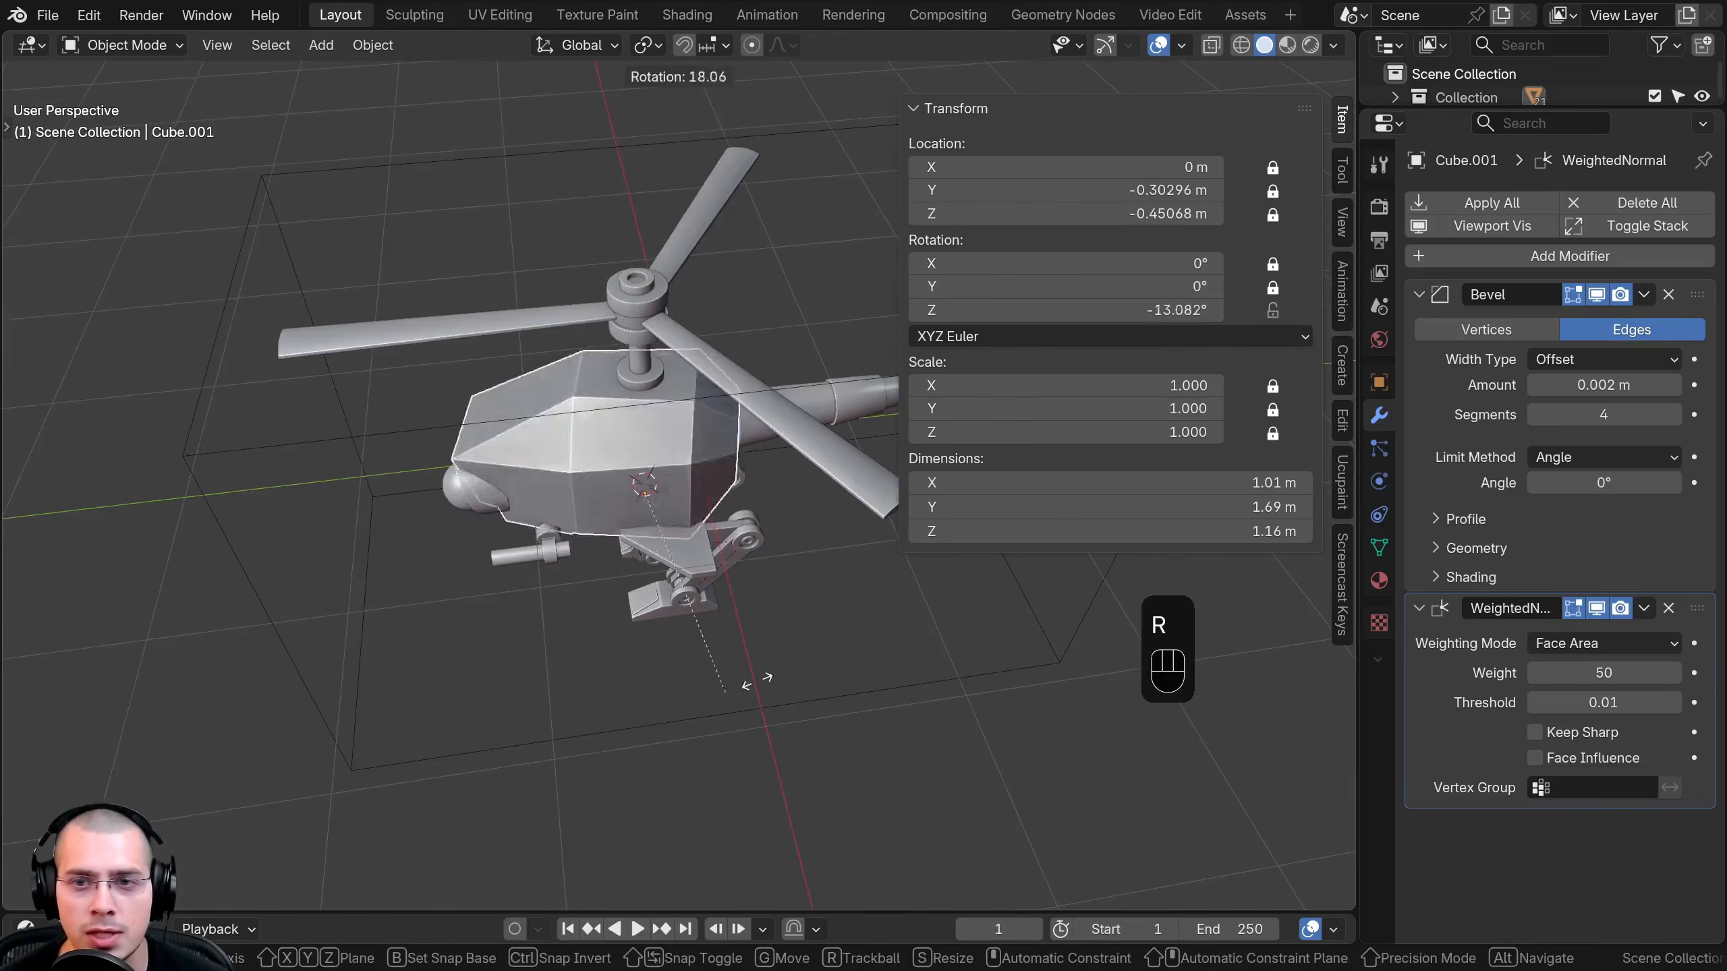
right_click(757, 681)
mouse_move(1156, 311)
mouse_down()
mouse_move(1210, 310)
mouse_move(1190, 311)
mouse_up()
right_click(1190, 310)
middle_drag(737, 613, 775, 446)
key(r)
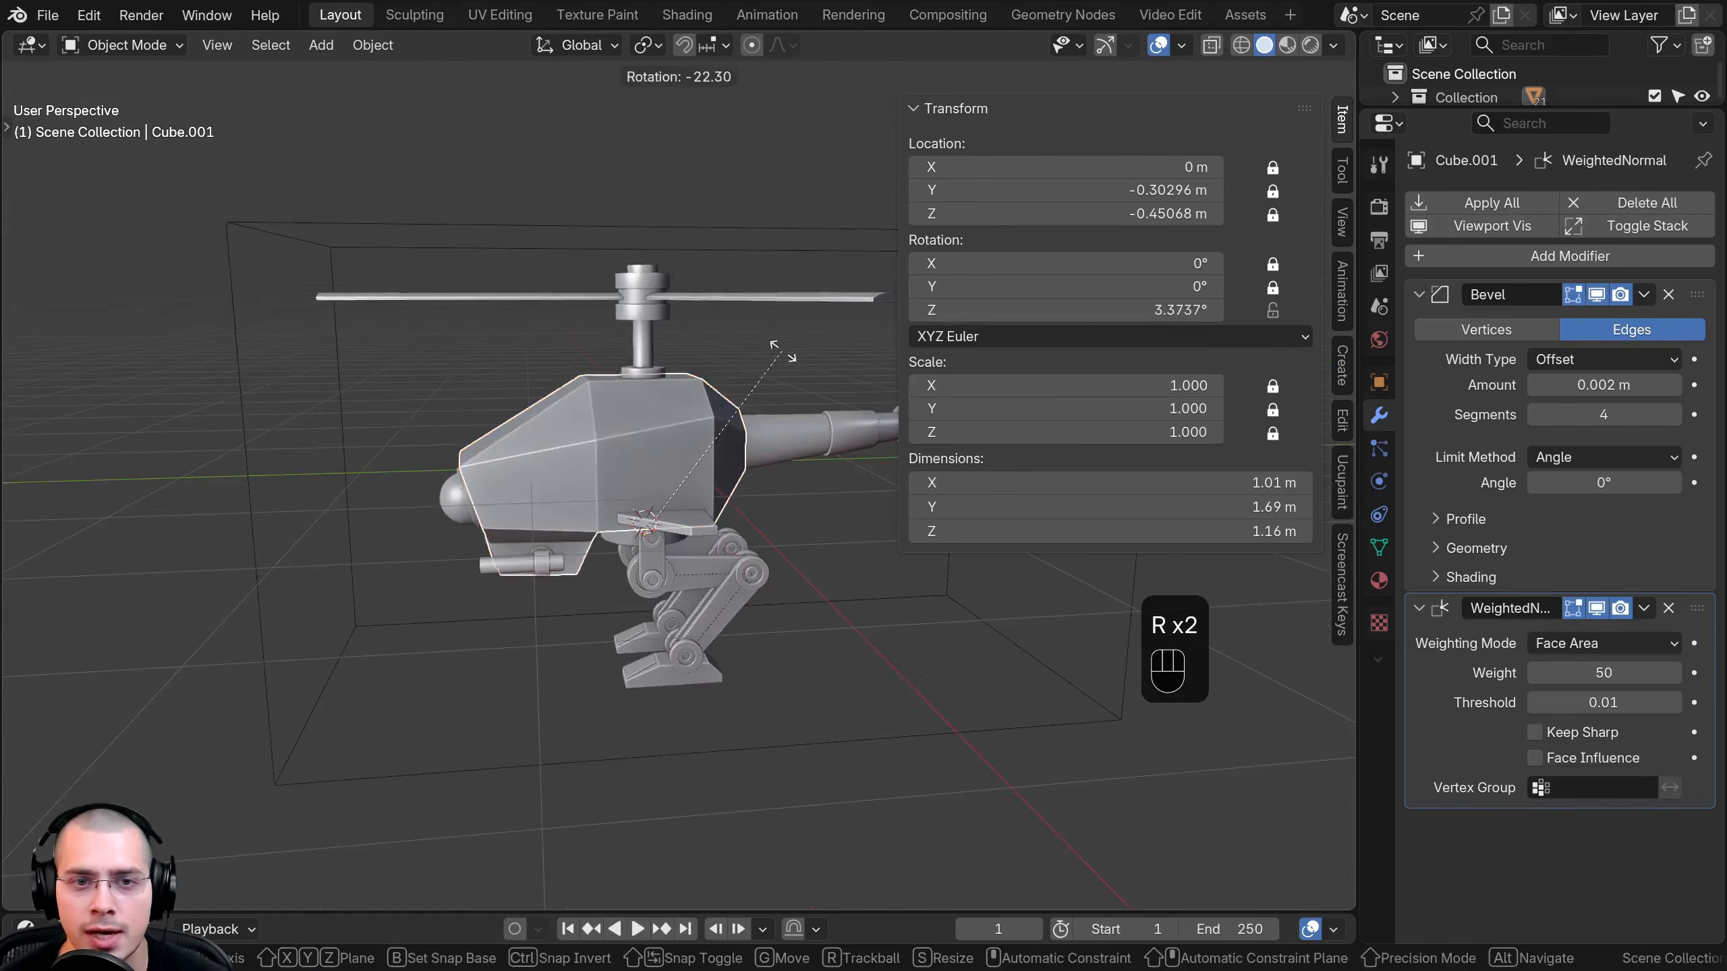
right_click(725, 510)
Parent the top rotor blades and mast to the main body with Object (Keep Transform), and test rotating the body
shift+middle_drag(724, 514, 707, 605)
scroll(707, 606, up, 2)
key(a)
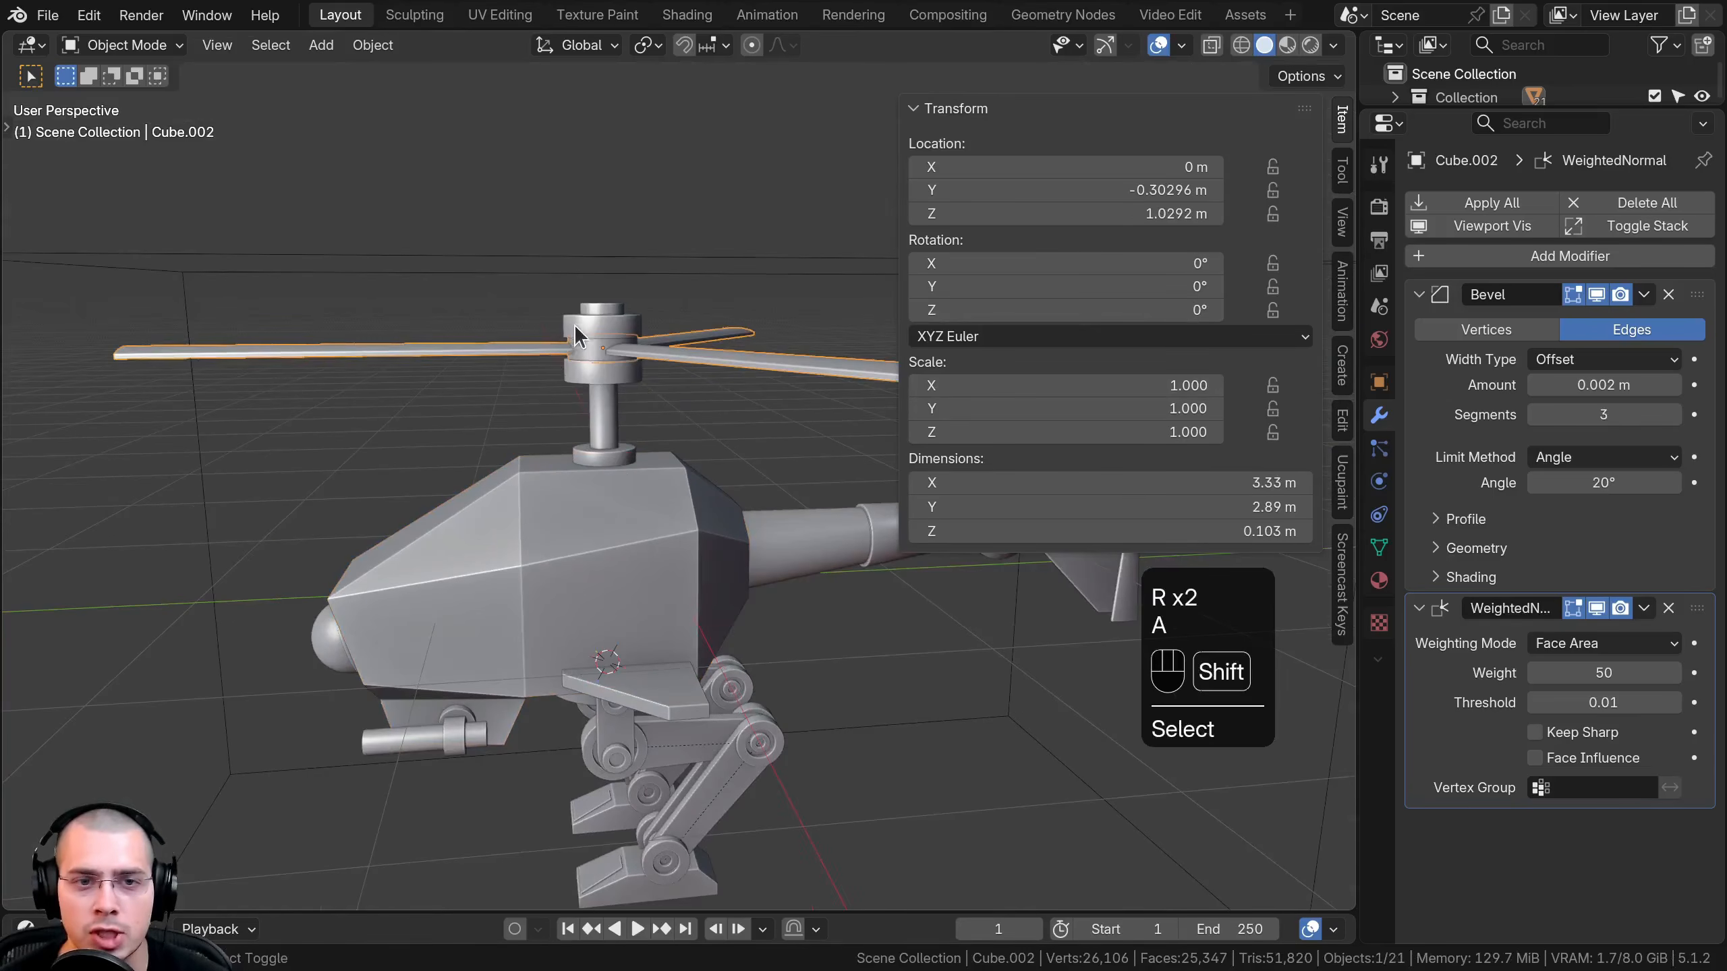
shift+click(588, 347)
middle_drag(585, 363, 592, 389)
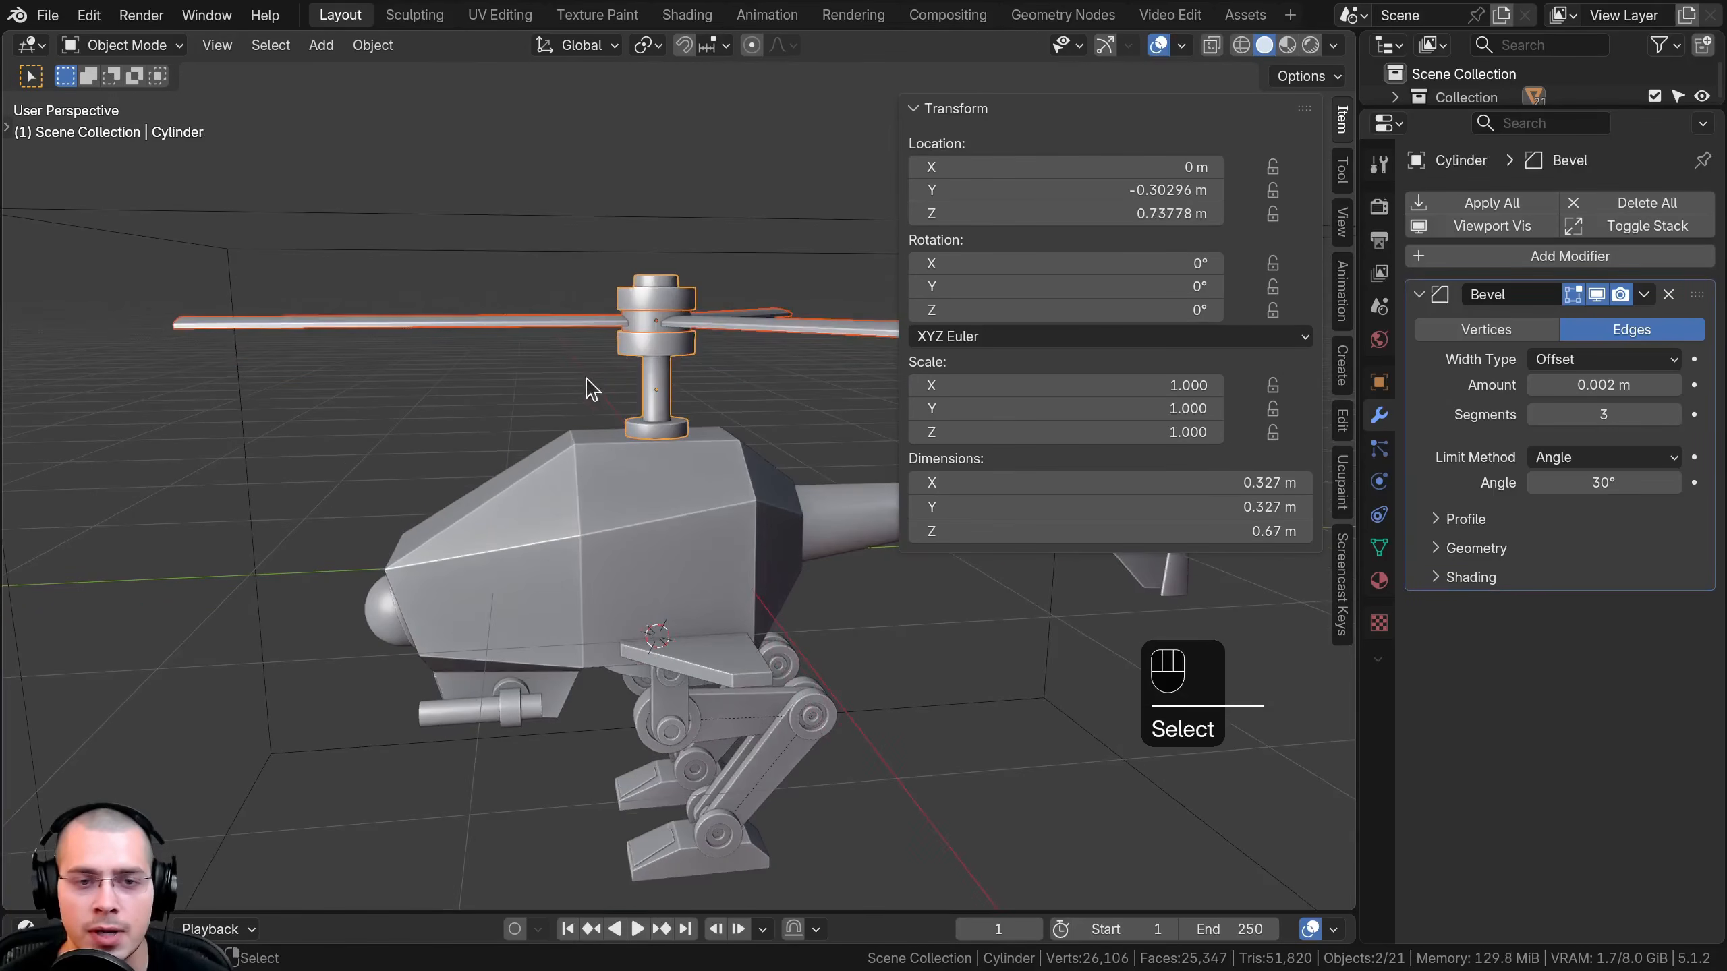
shift+click(573, 496)
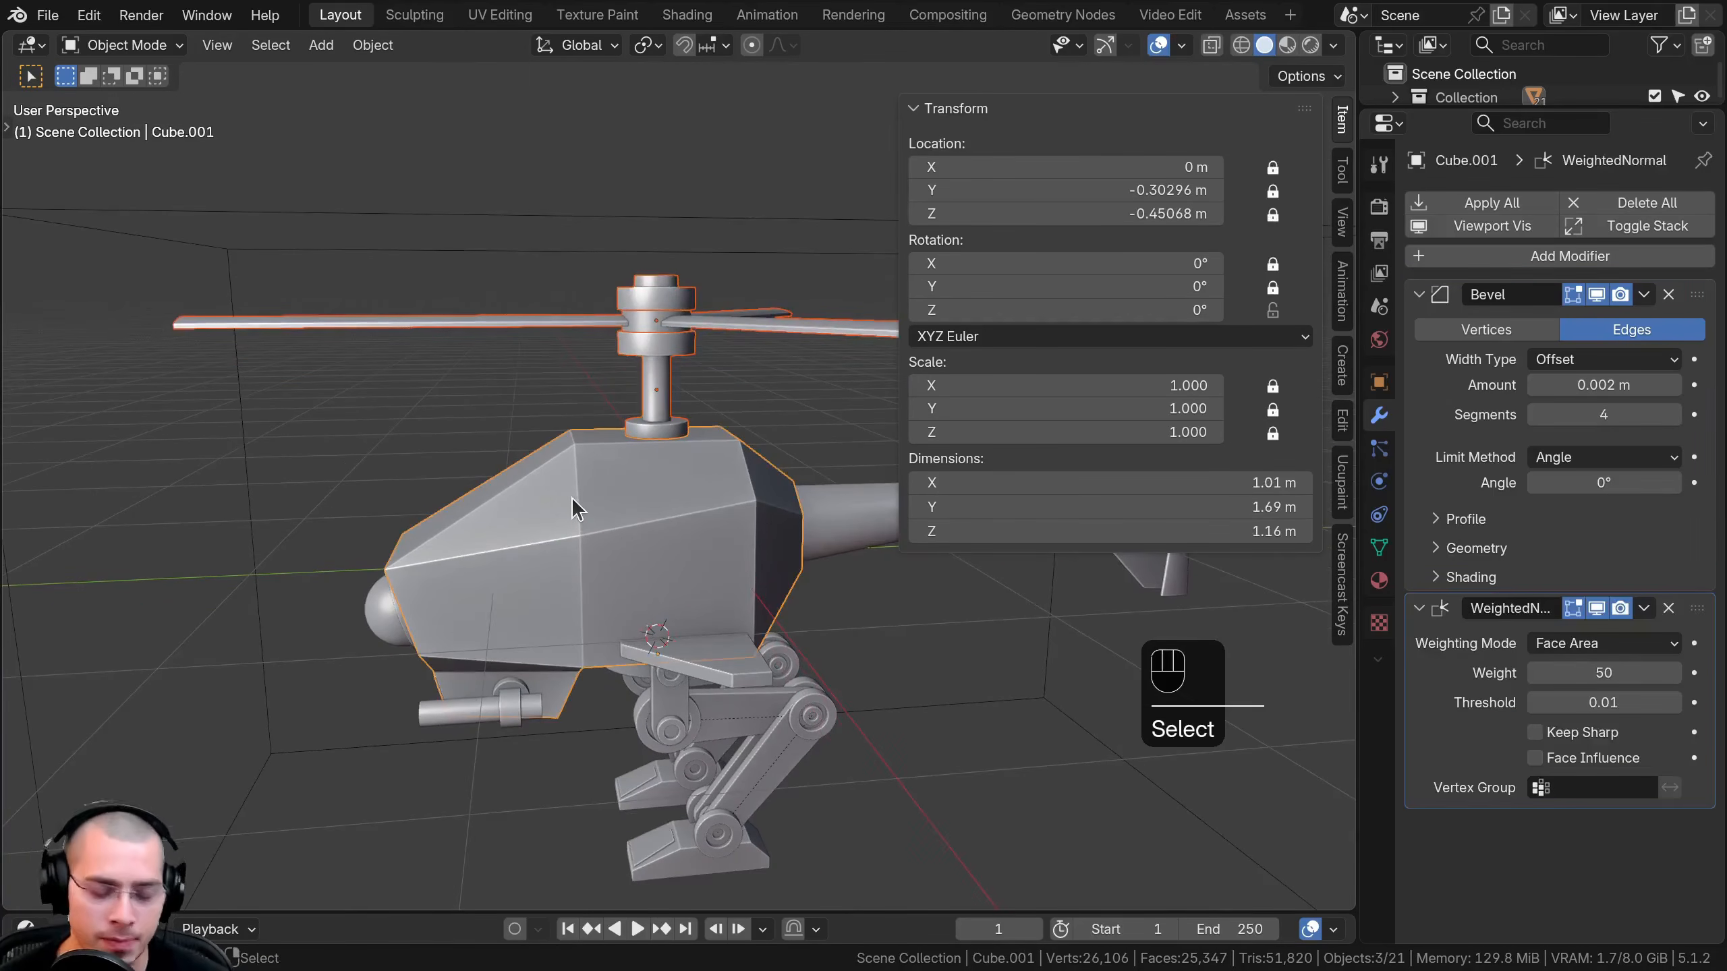
key(ctrl+p)
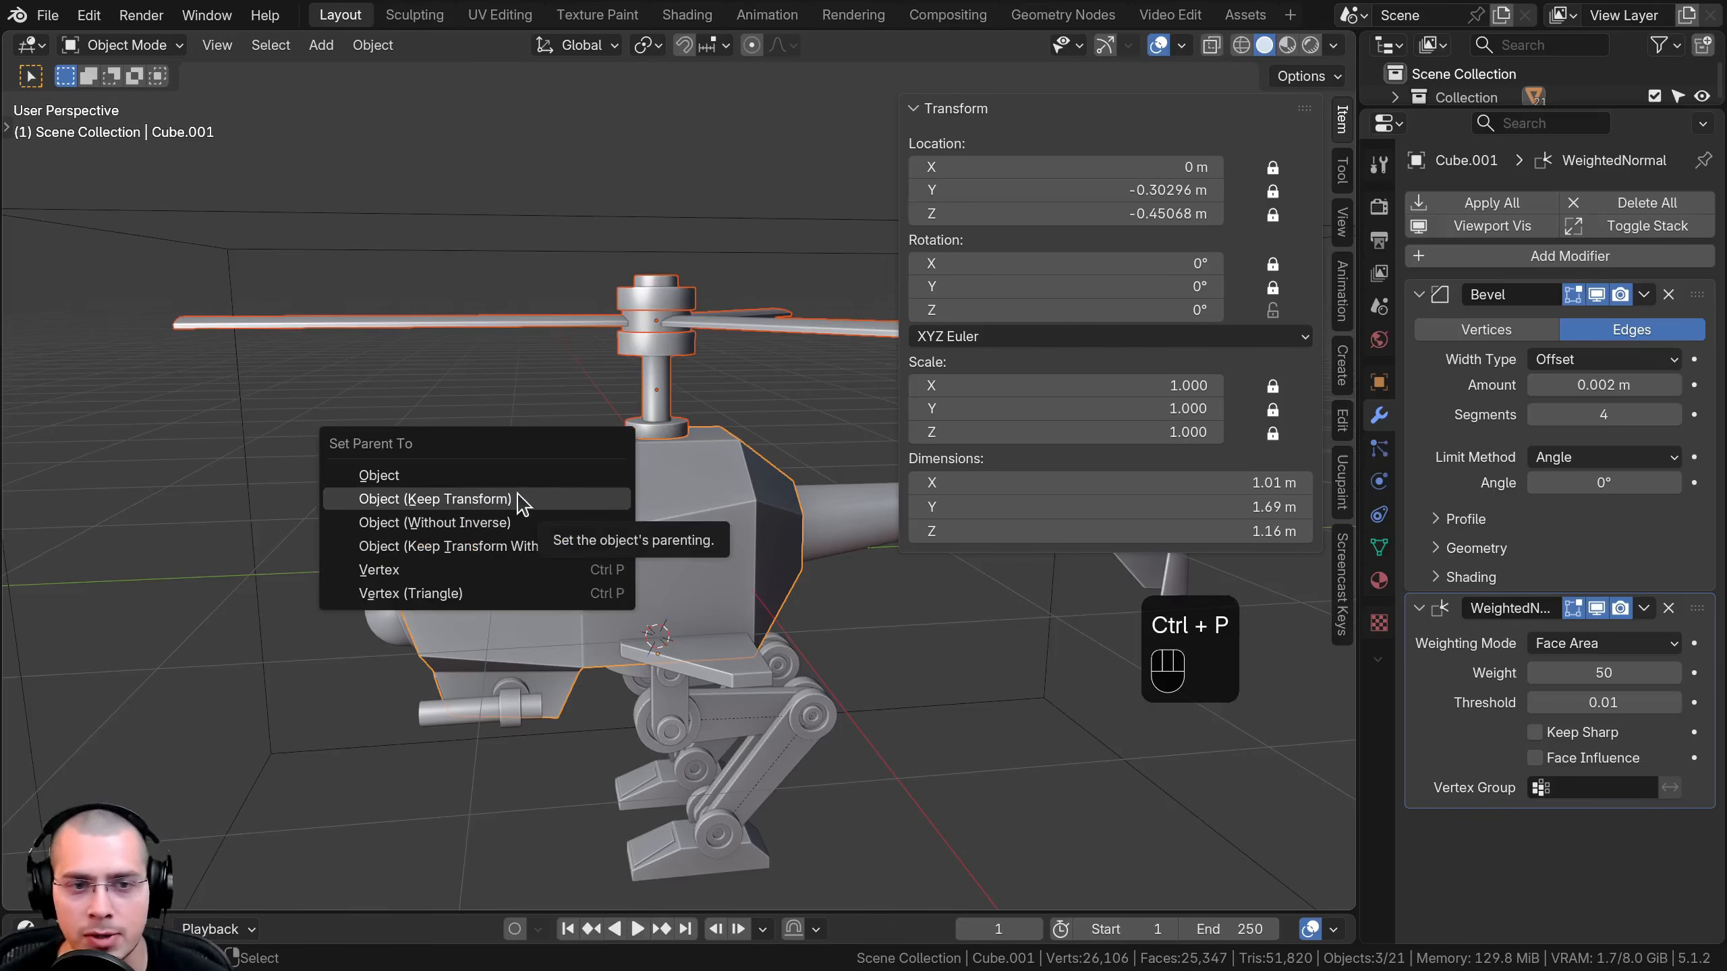
click(500, 501)
middle_drag(501, 500, 666, 435)
key(r)
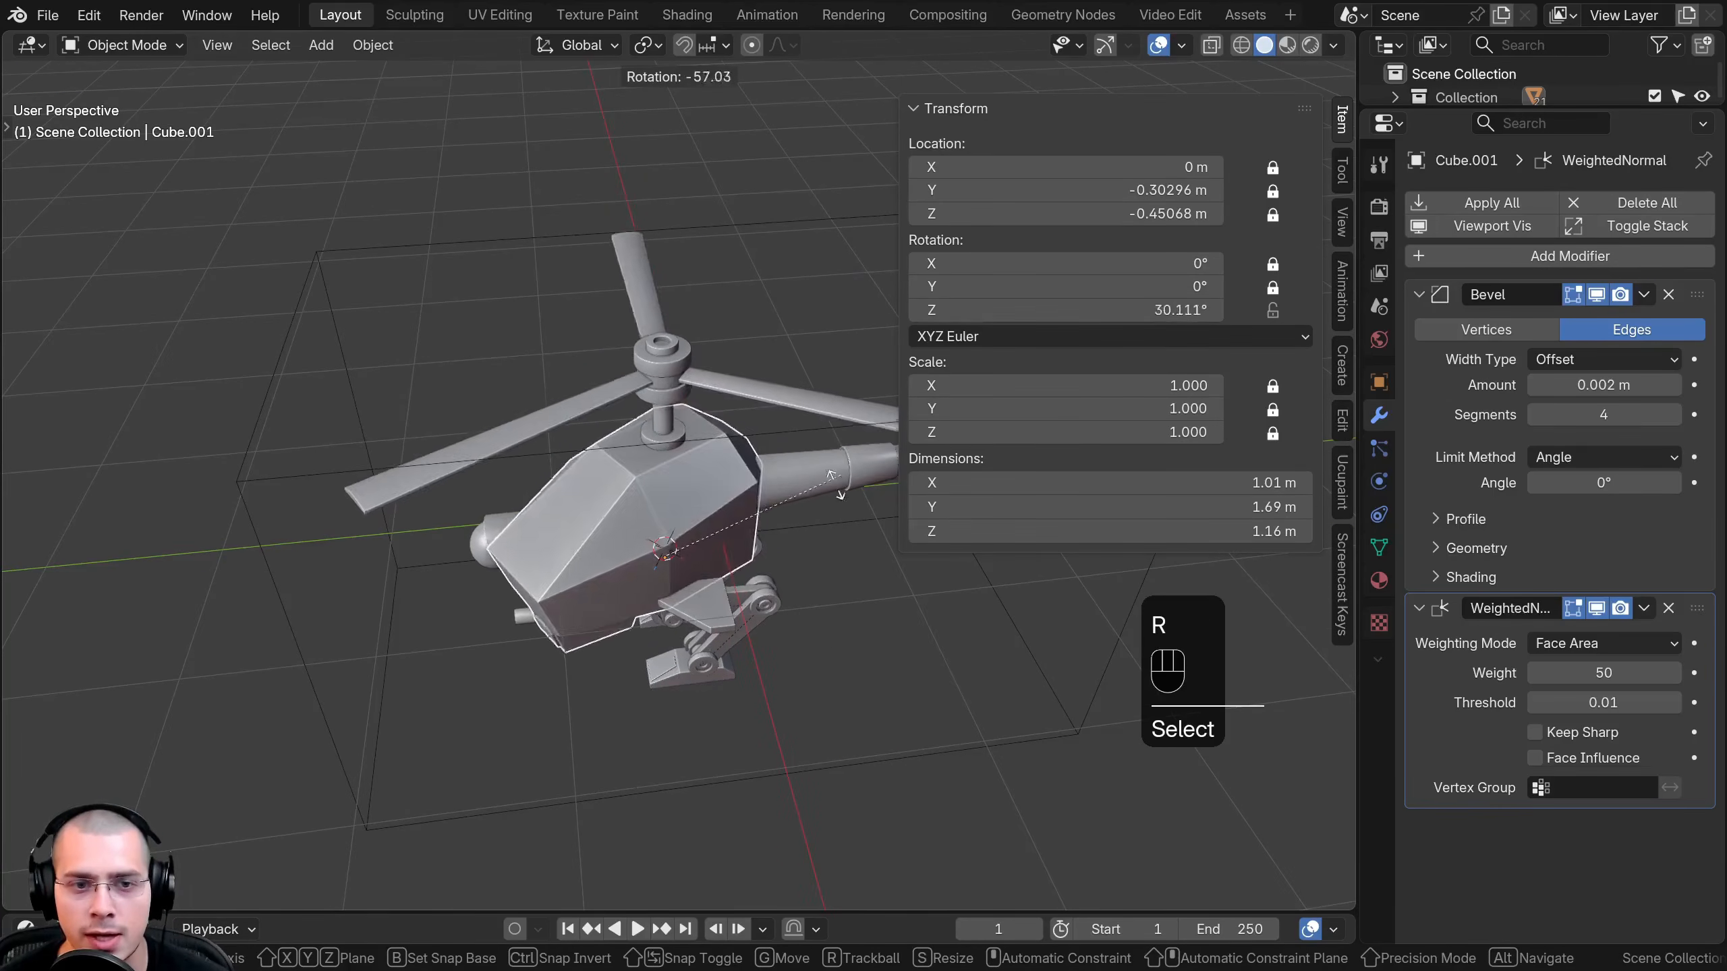
right_click(725, 657)
Select the rotor mast, test moving and rotating it, and lock all its location, rotation and scale axes
middle_drag(722, 584, 718, 518)
scroll(713, 477, up, 3)
click(635, 338)
shift+middle_drag(636, 338, 642, 387)
key(g)
right_click(653, 242)
key(r)
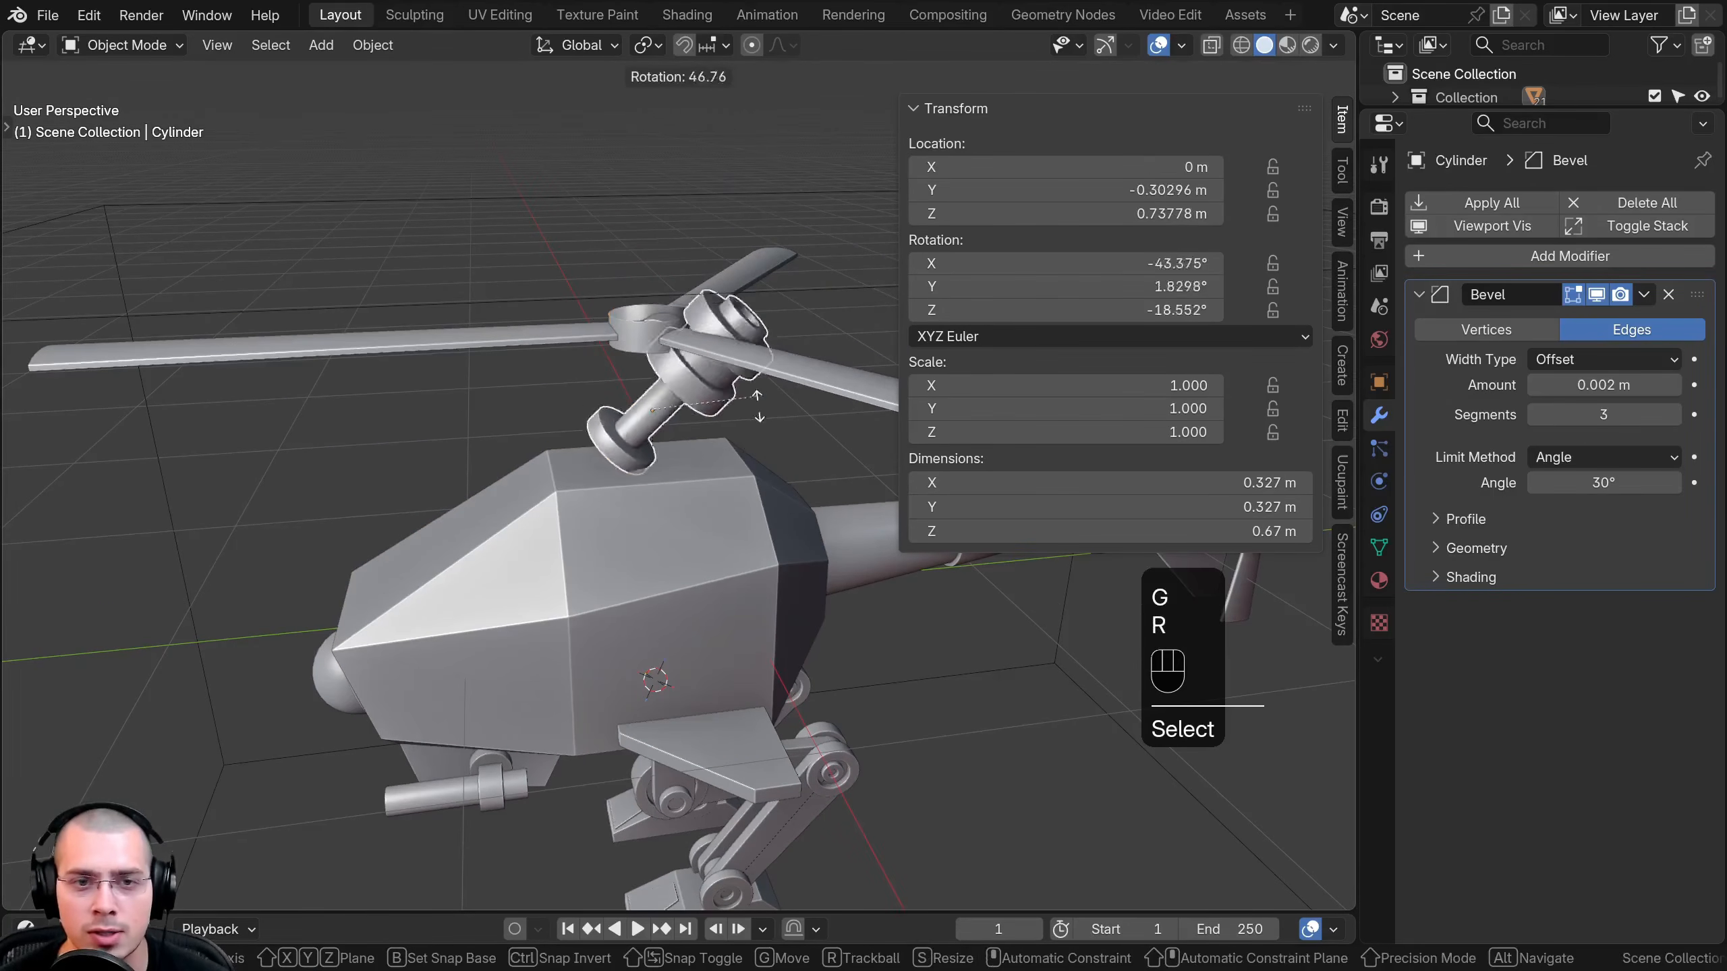
right_click(549, 358)
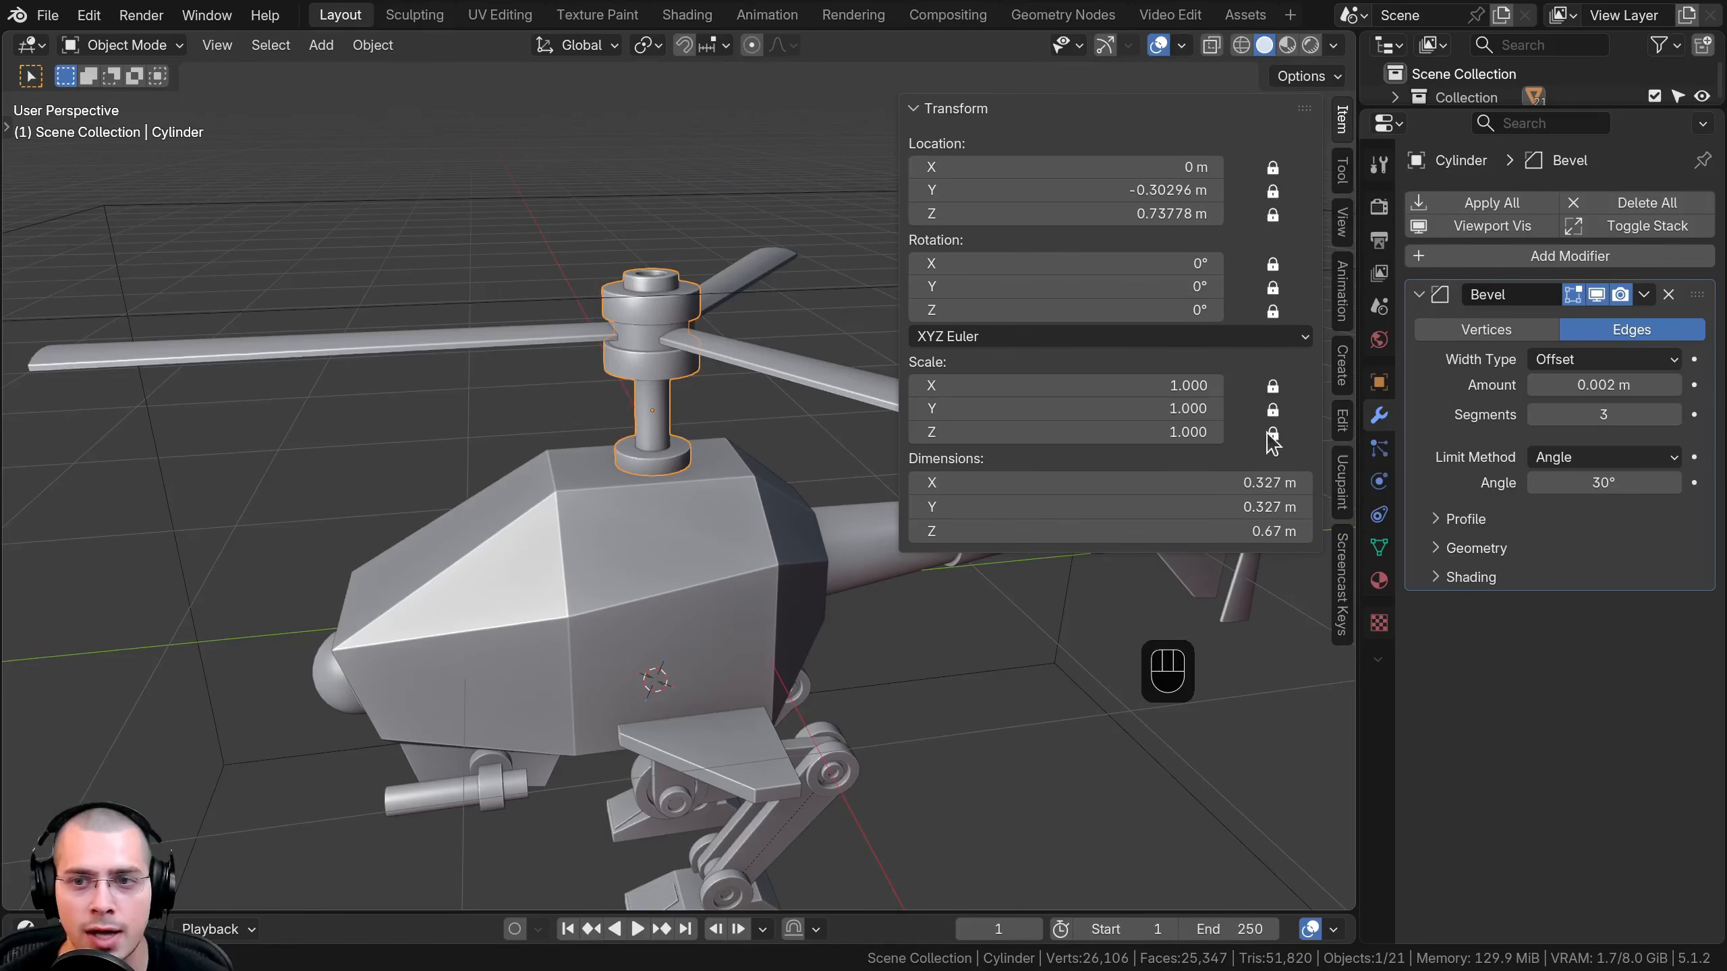
Test moving and rotating the rotor mast to check its transform locks
key(g)
right_click(680, 509)
key(r)
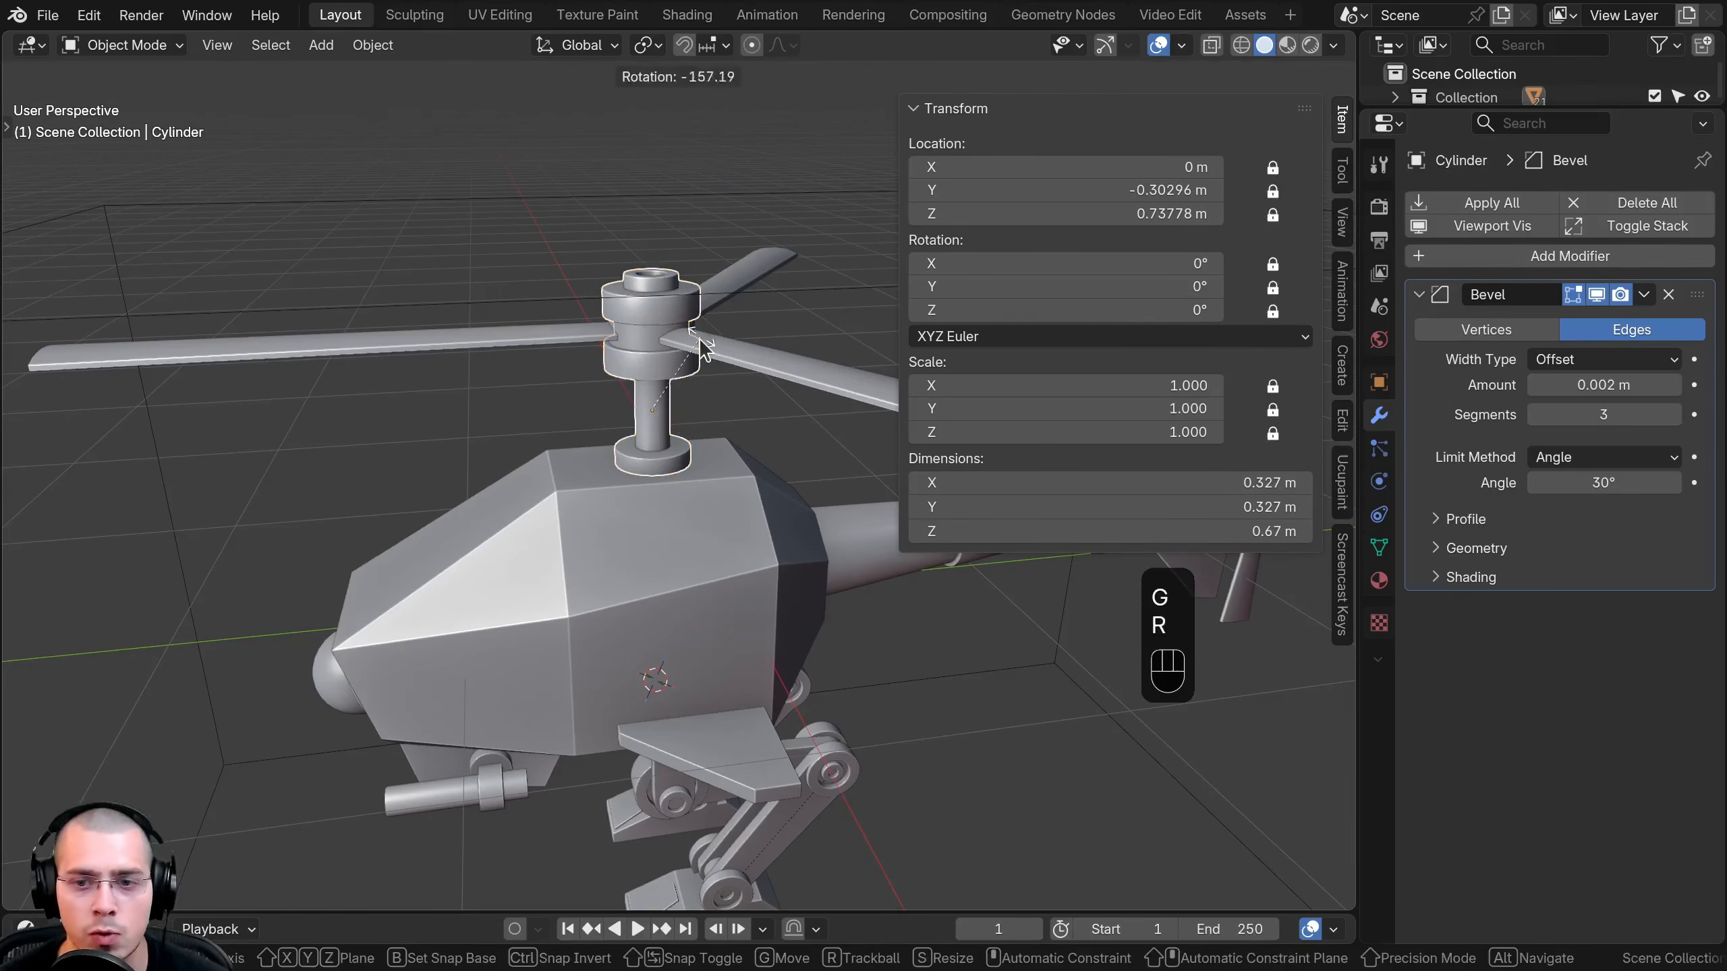
right_click(576, 505)
Select the top rotor blades, test rotating them around Z, and lock all their transform axes except Z rotation
click(480, 329)
scroll(486, 330, down, 4)
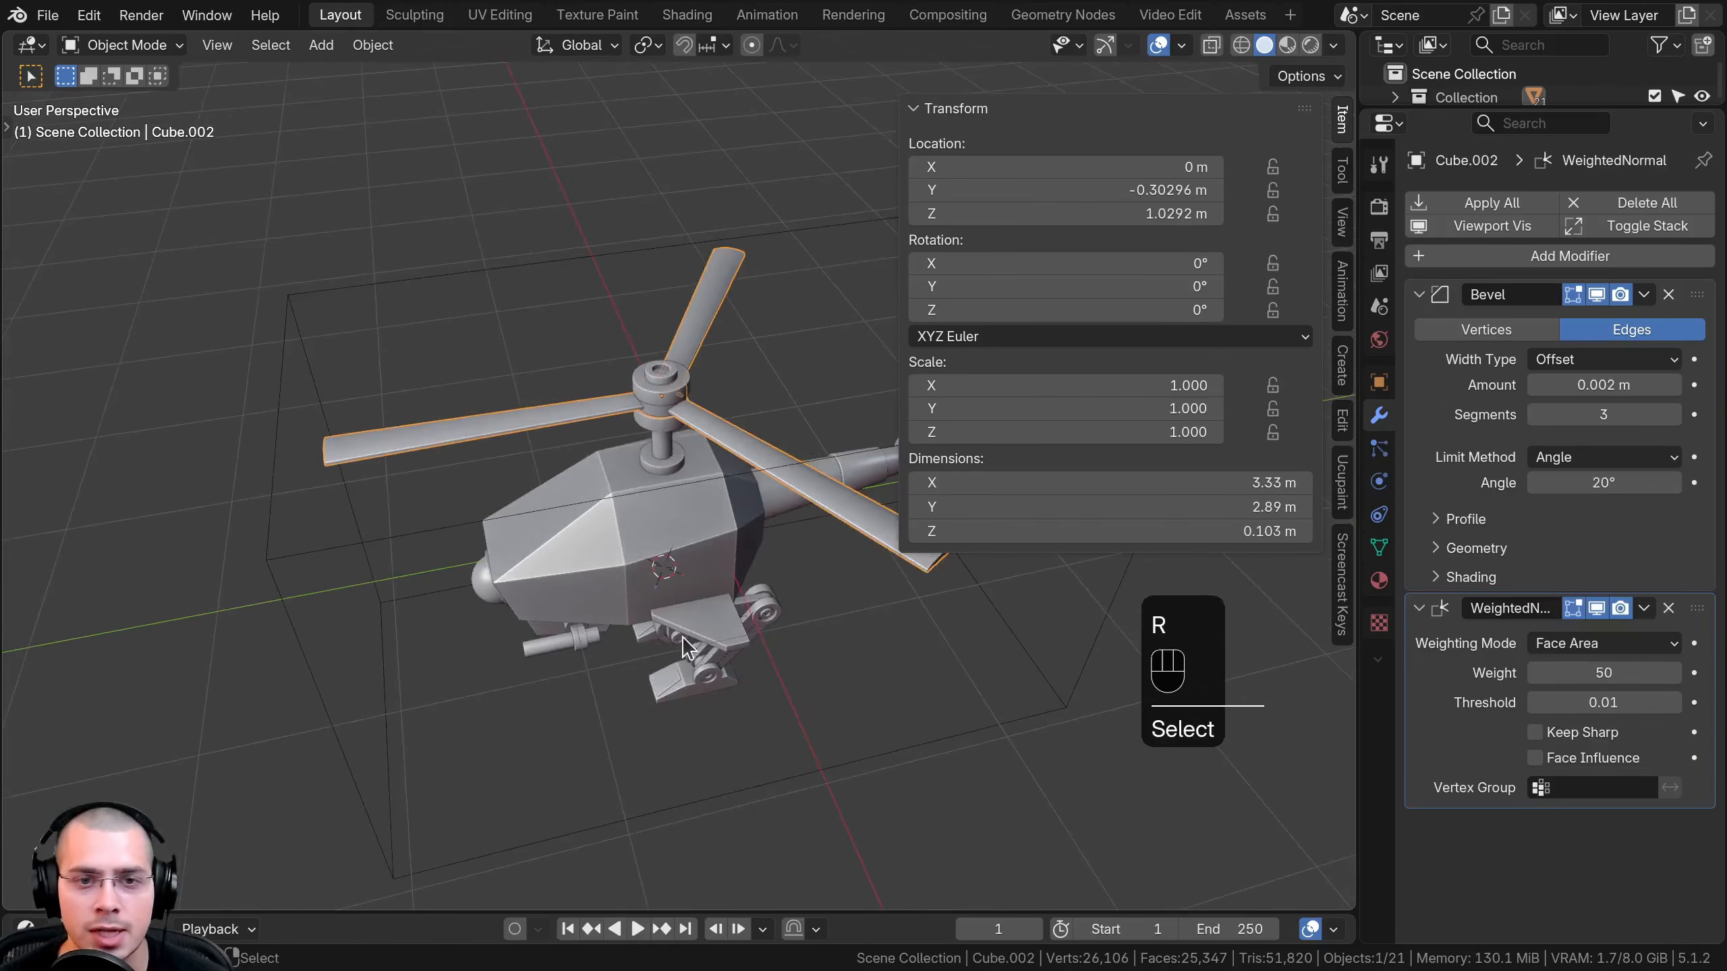
key(r)
key(z)
right_click(680, 573)
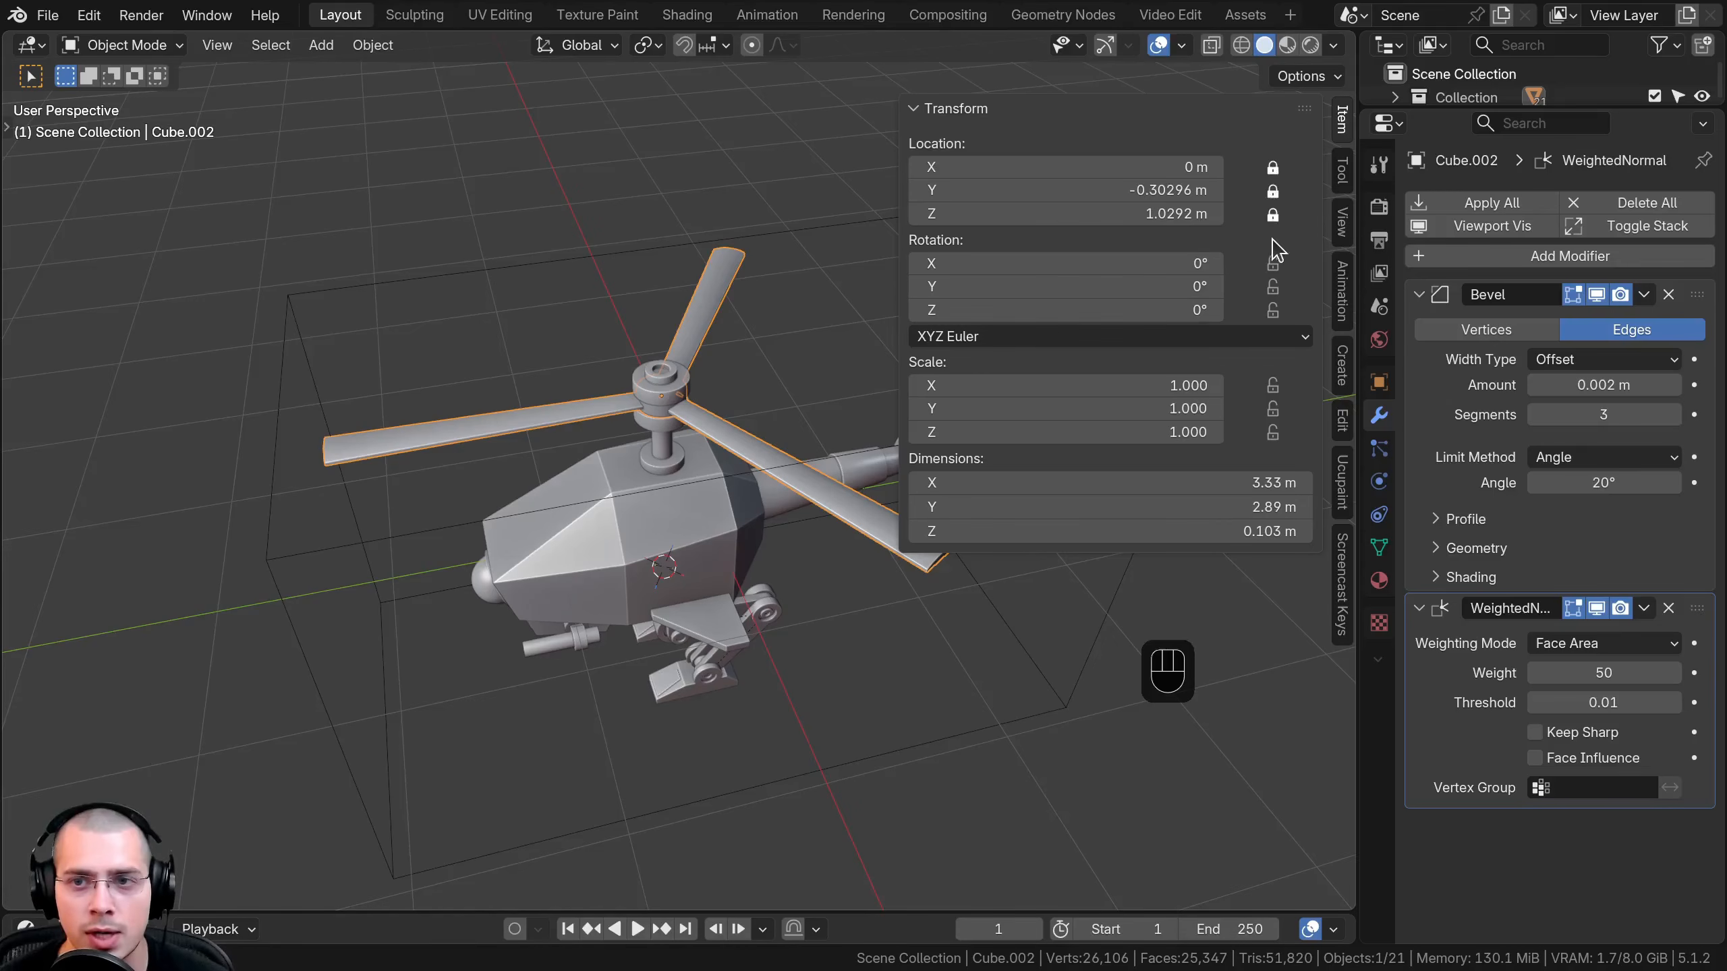
click(1278, 312)
Test rotating the top rotor blades from different view angles, cancelling each rotation
middle_drag(775, 483, 771, 540)
key(r)
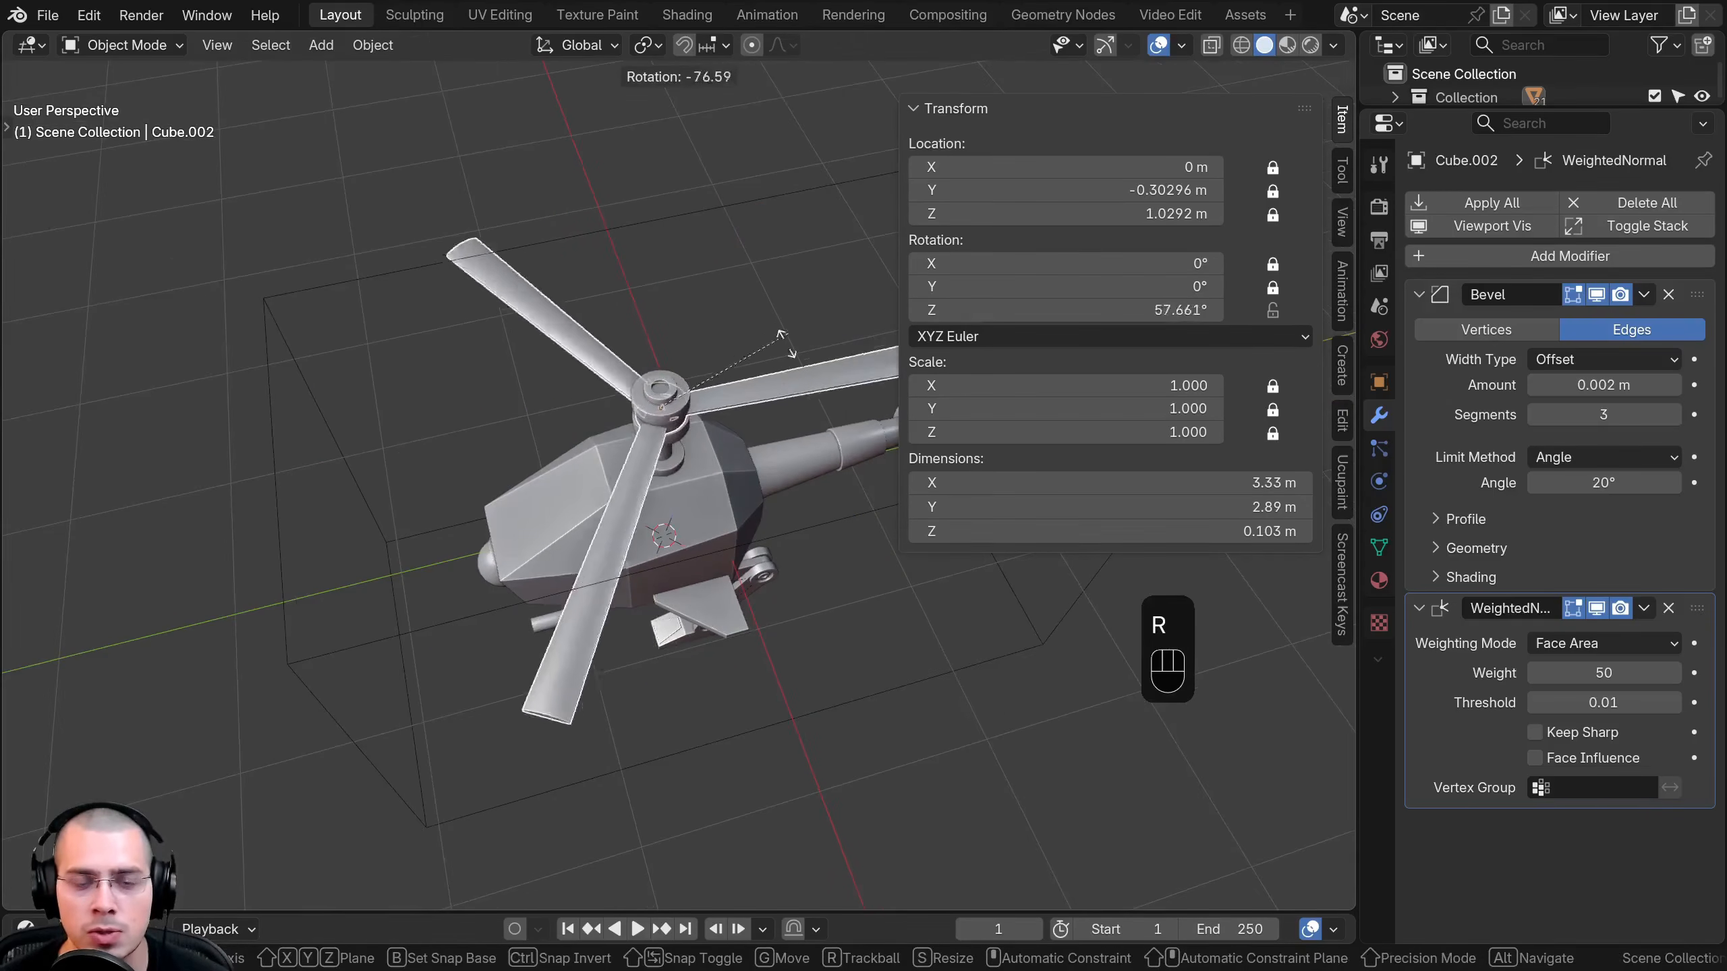
right_click(779, 339)
middle_drag(762, 421, 748, 339)
key(r)
right_click(700, 544)
Test rotating the main body with its attached rotor from different view angles, cancelling each rotation
right_click(682, 532)
shift+middle_drag(699, 543, 780, 470)
key(r)
right_click(746, 523)
scroll(780, 471, up, 3)
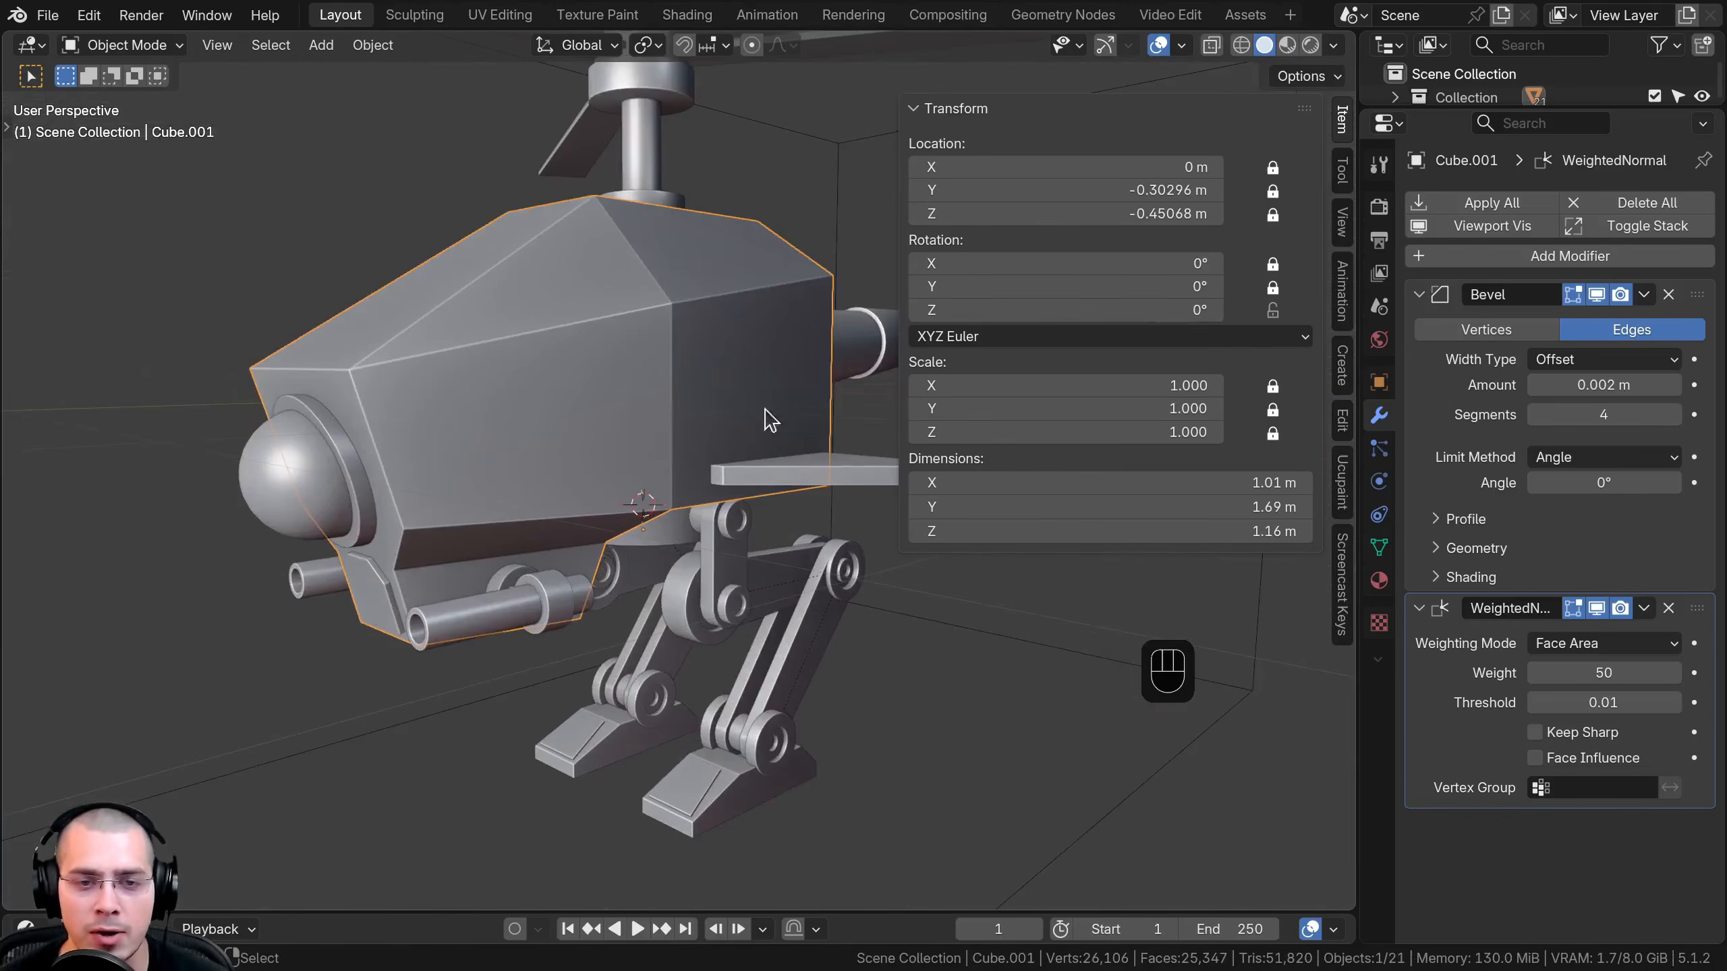
scroll(634, 354, down, 1)
middle_drag(678, 517, 670, 612)
key(r)
right_click(642, 429)
Parent the tail boom, side wings, both front guns and nose sphere to the main body with Object (Keep Transform)
shift+middle_drag(642, 430, 620, 386)
click(696, 373)
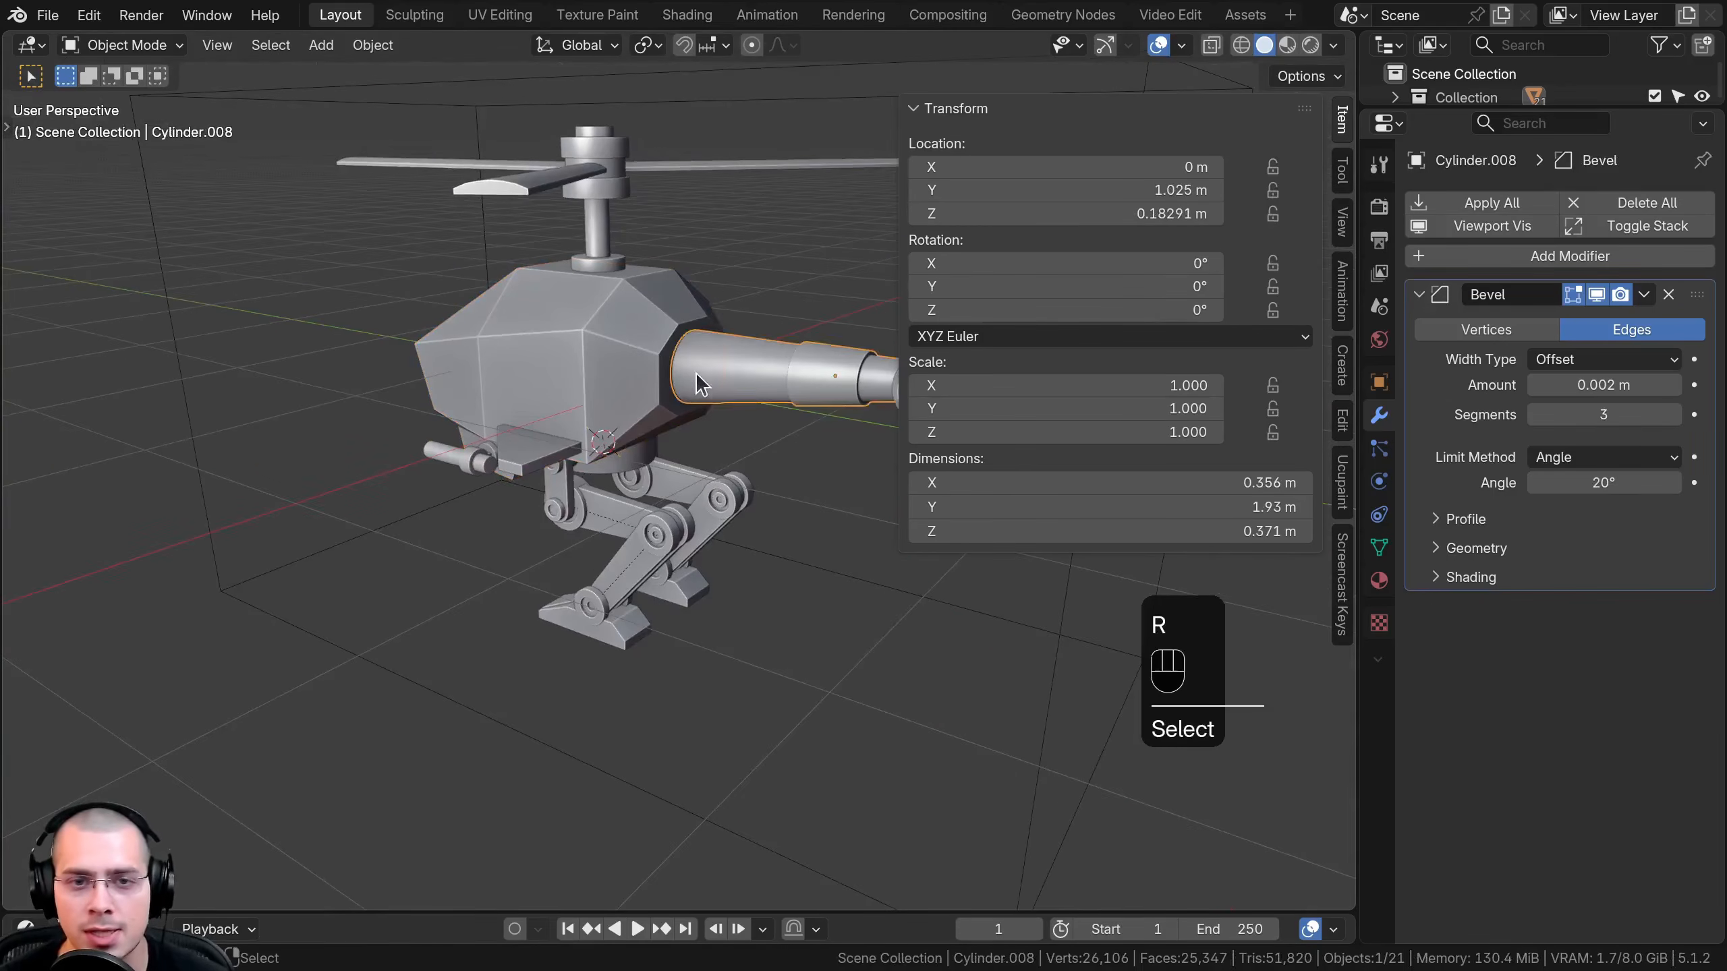
key(g)
right_click(612, 378)
middle_drag(493, 381, 598, 408)
shift+middle_drag(598, 408, 698, 416)
scroll(699, 416, up, 3)
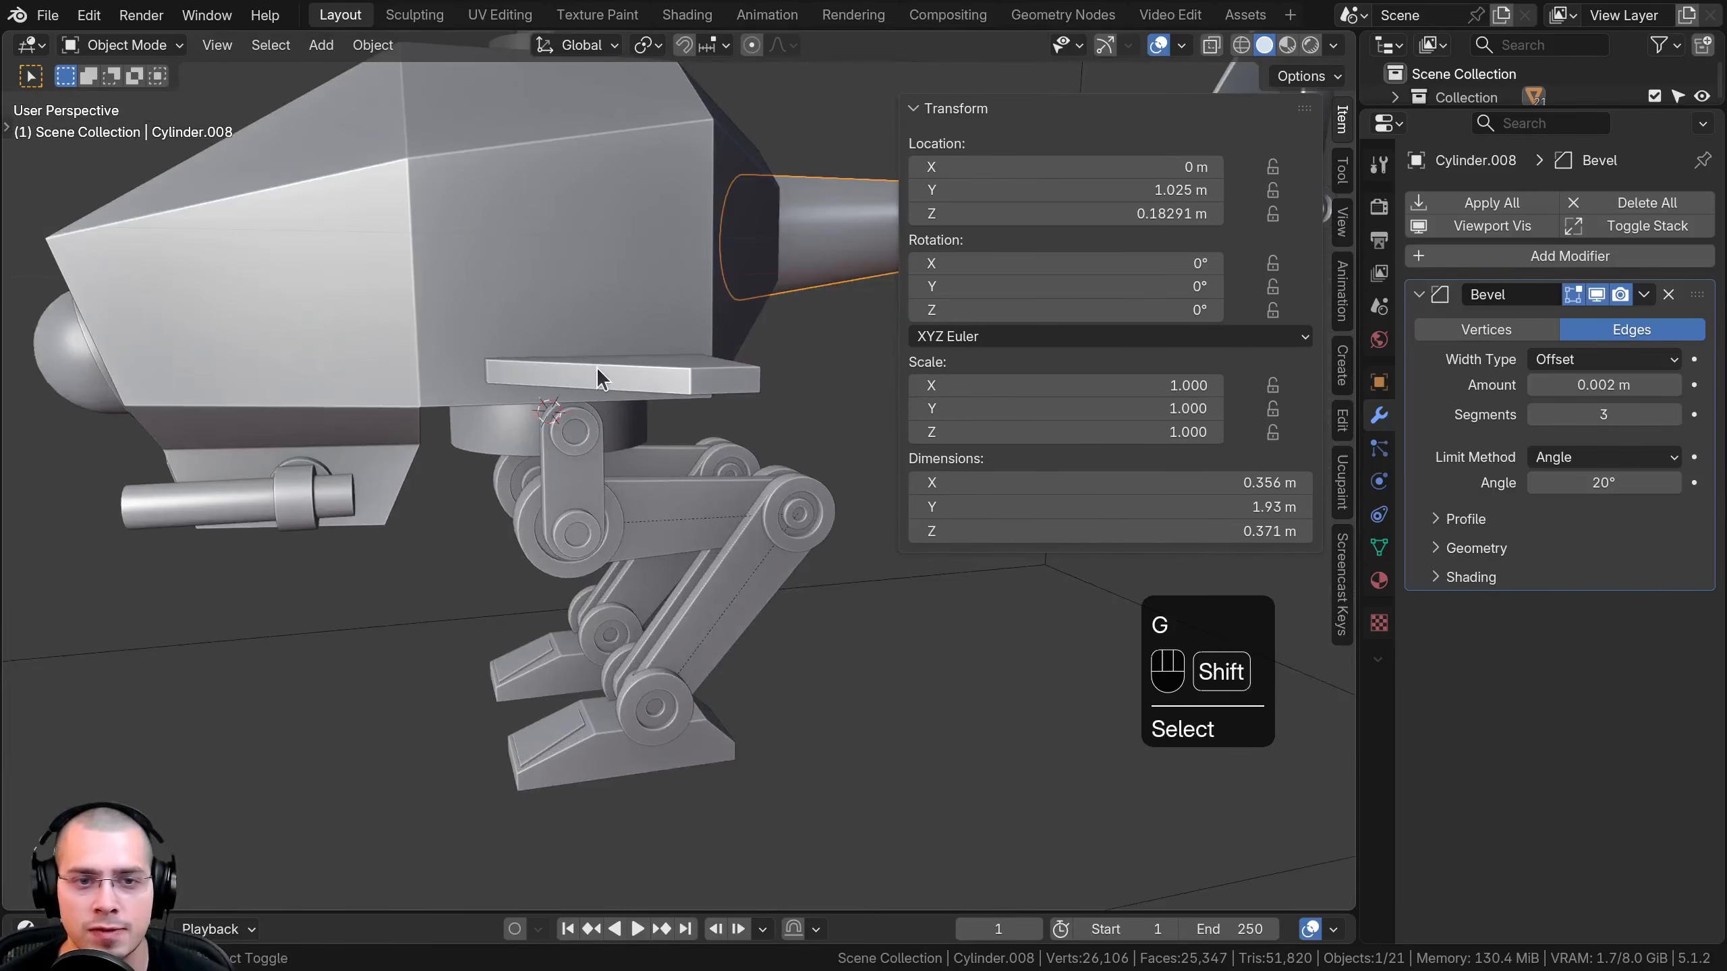
shift+click(596, 369)
scroll(256, 498, down, 2)
middle_drag(256, 498, 741, 496)
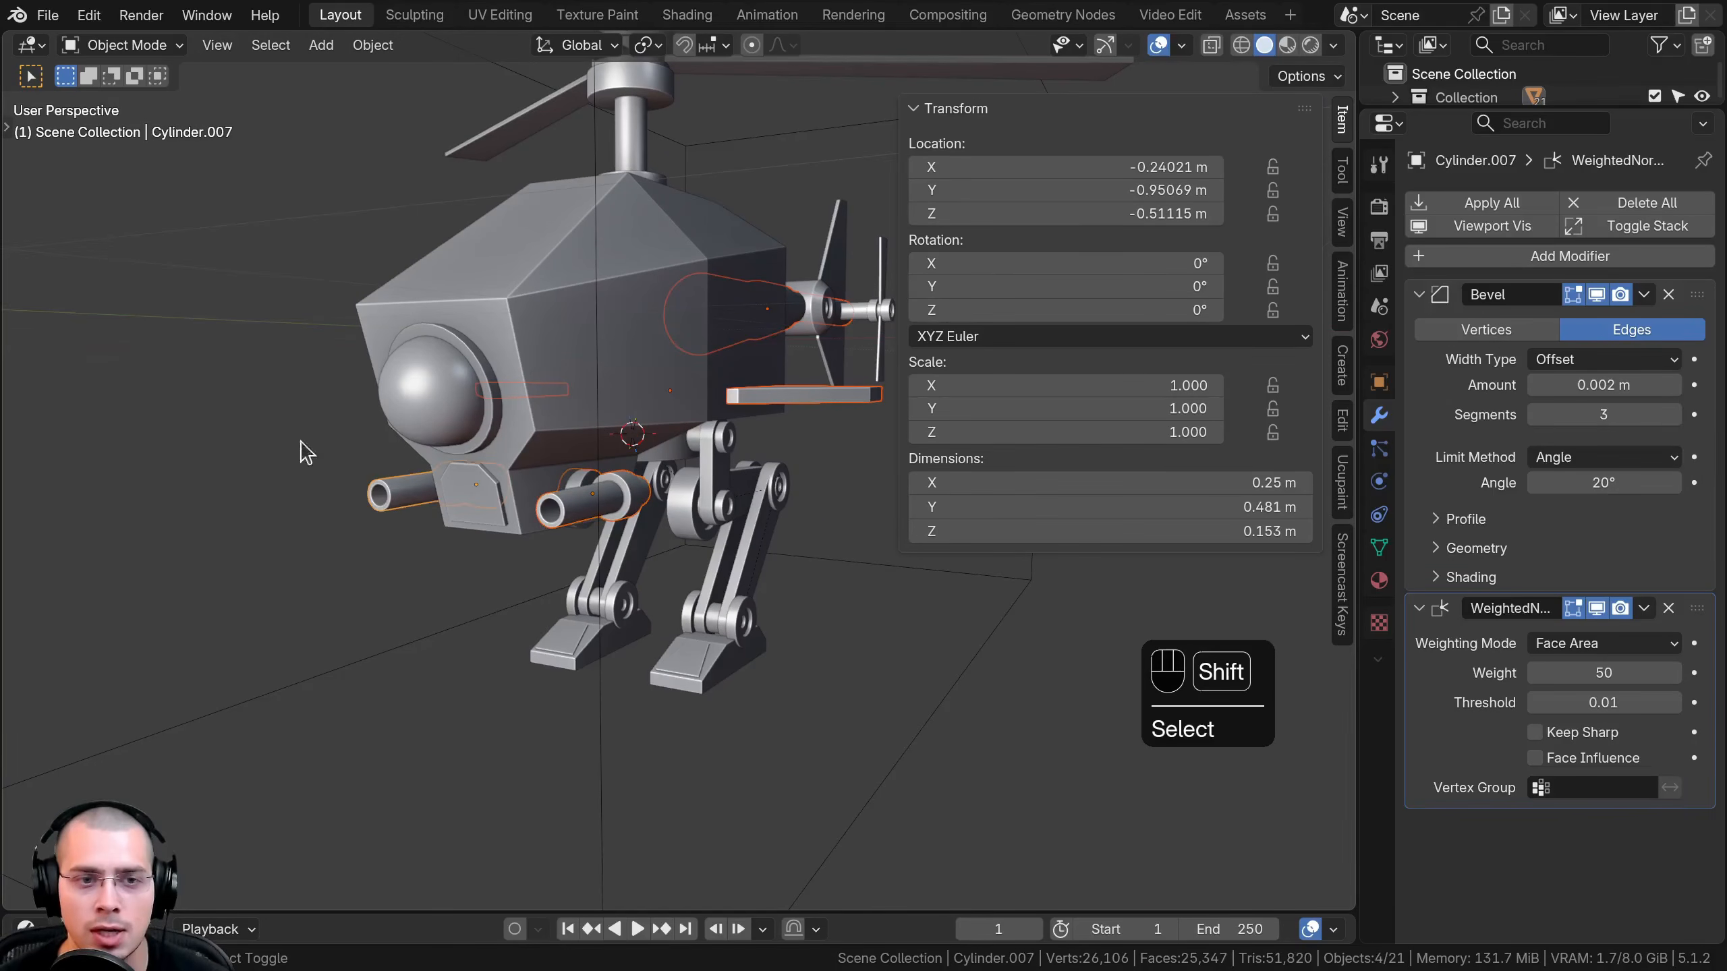
shift+click(410, 391)
middle_drag(410, 391, 450, 329)
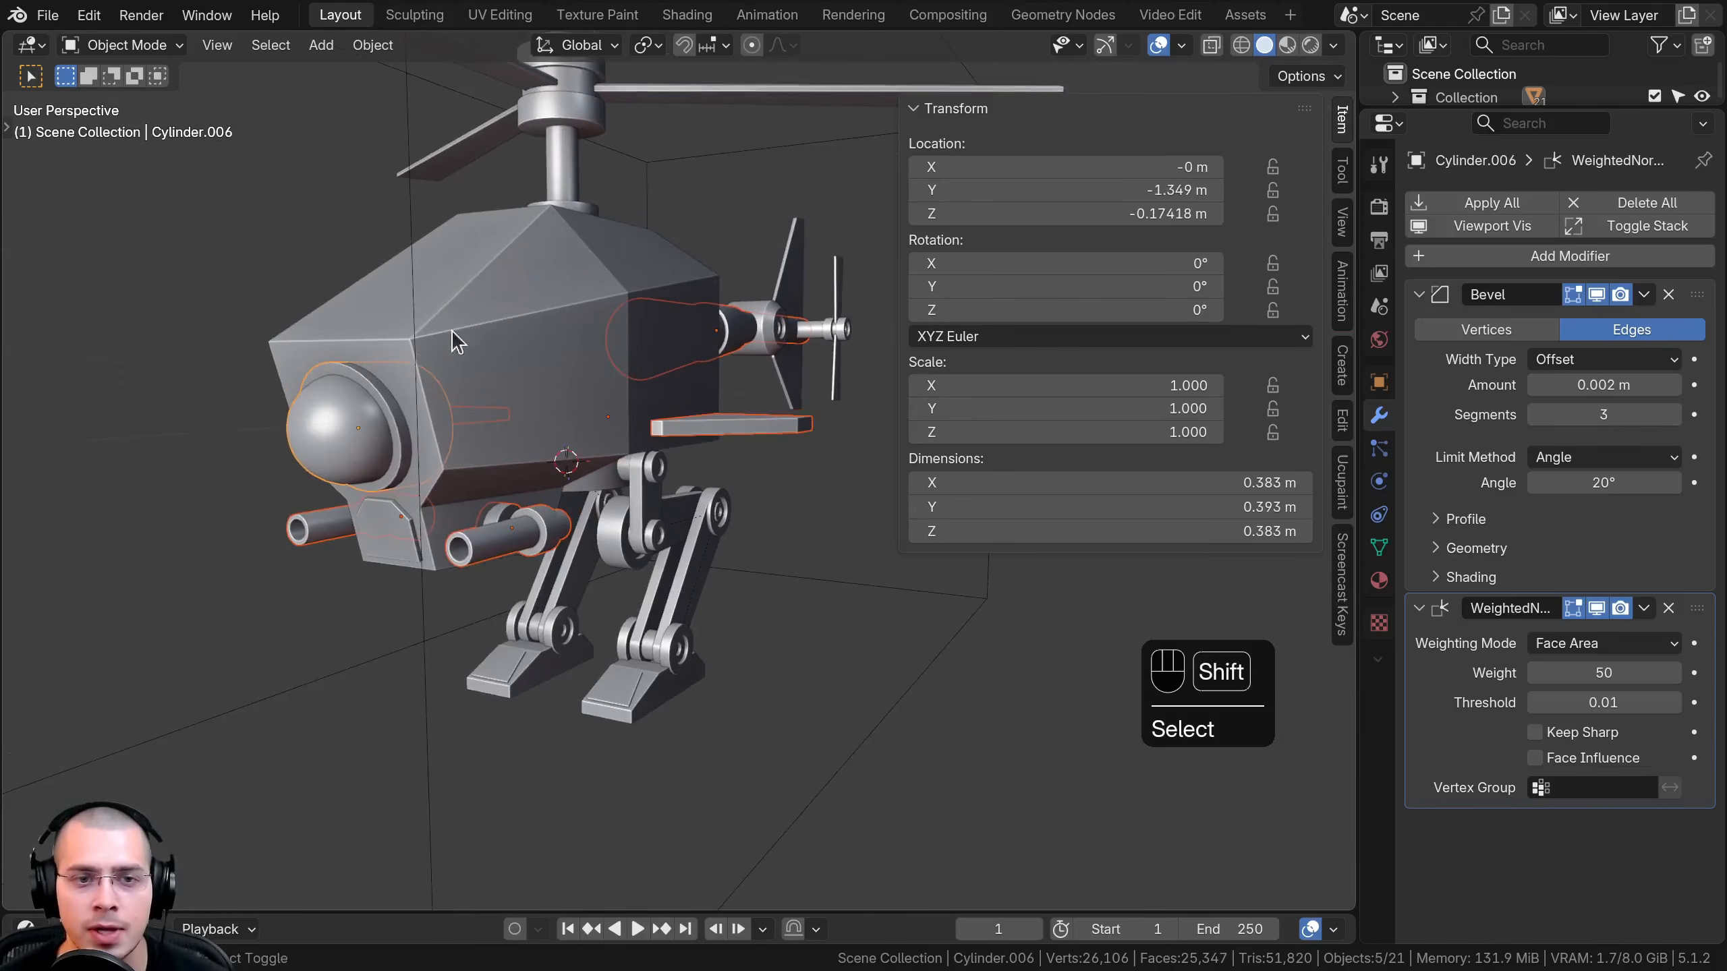
shift+click(434, 259)
middle_drag(434, 259, 400, 273)
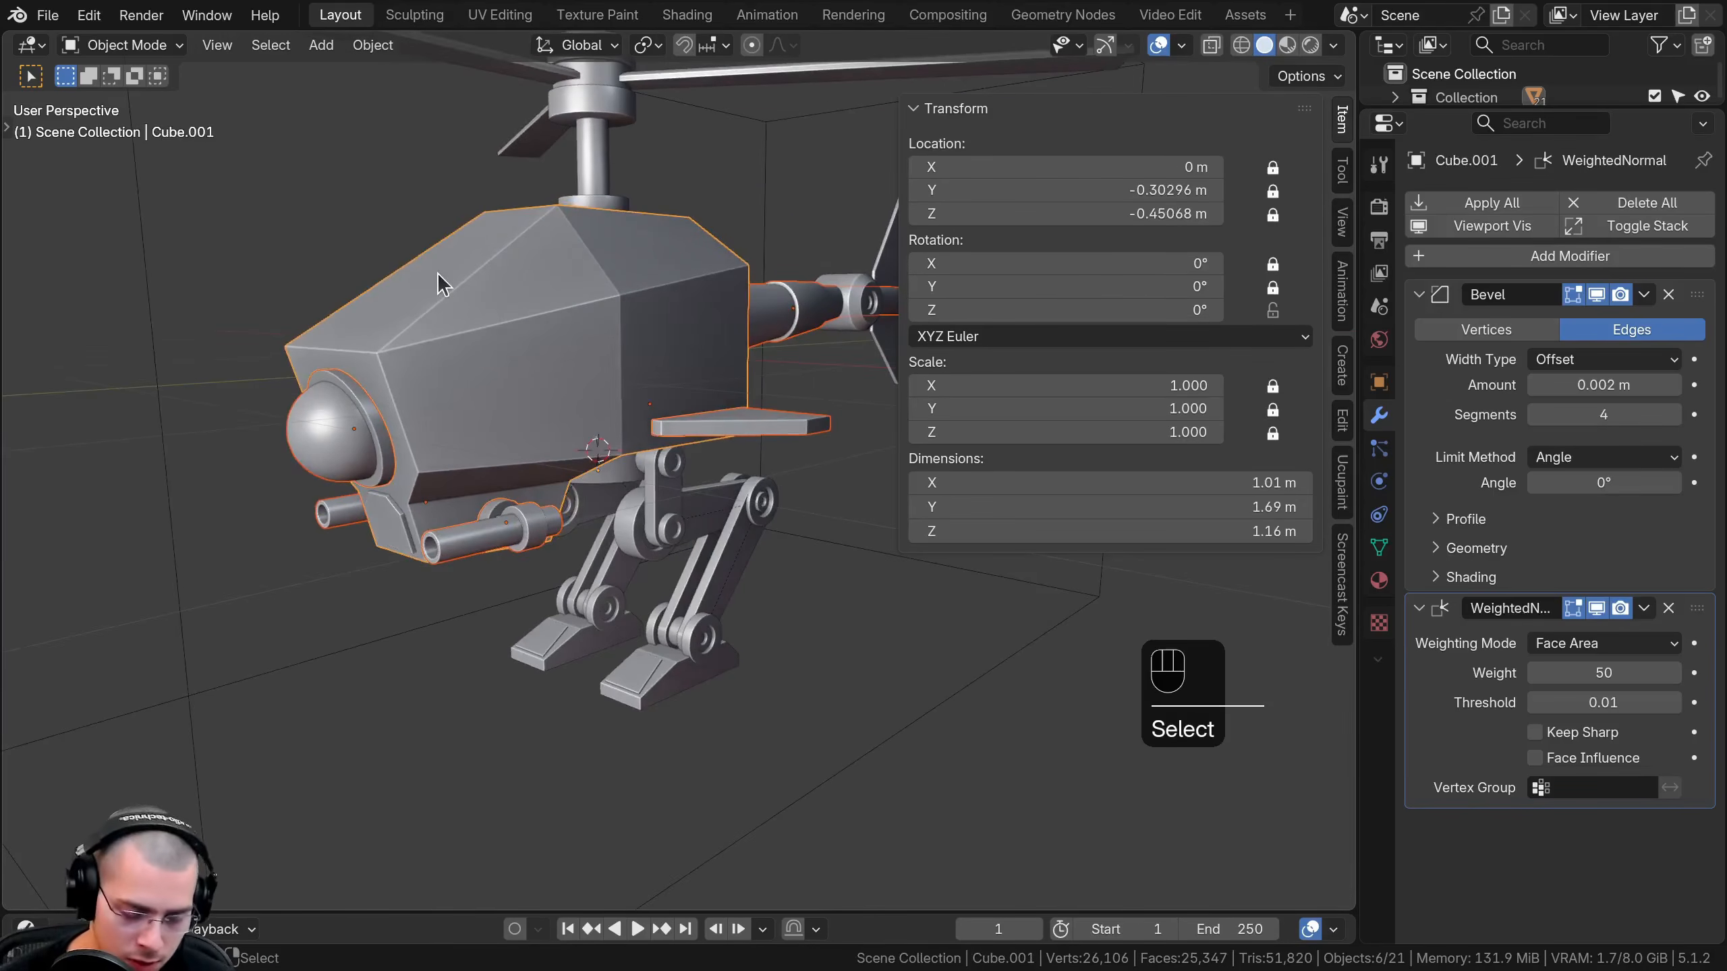
key(ctrl+p)
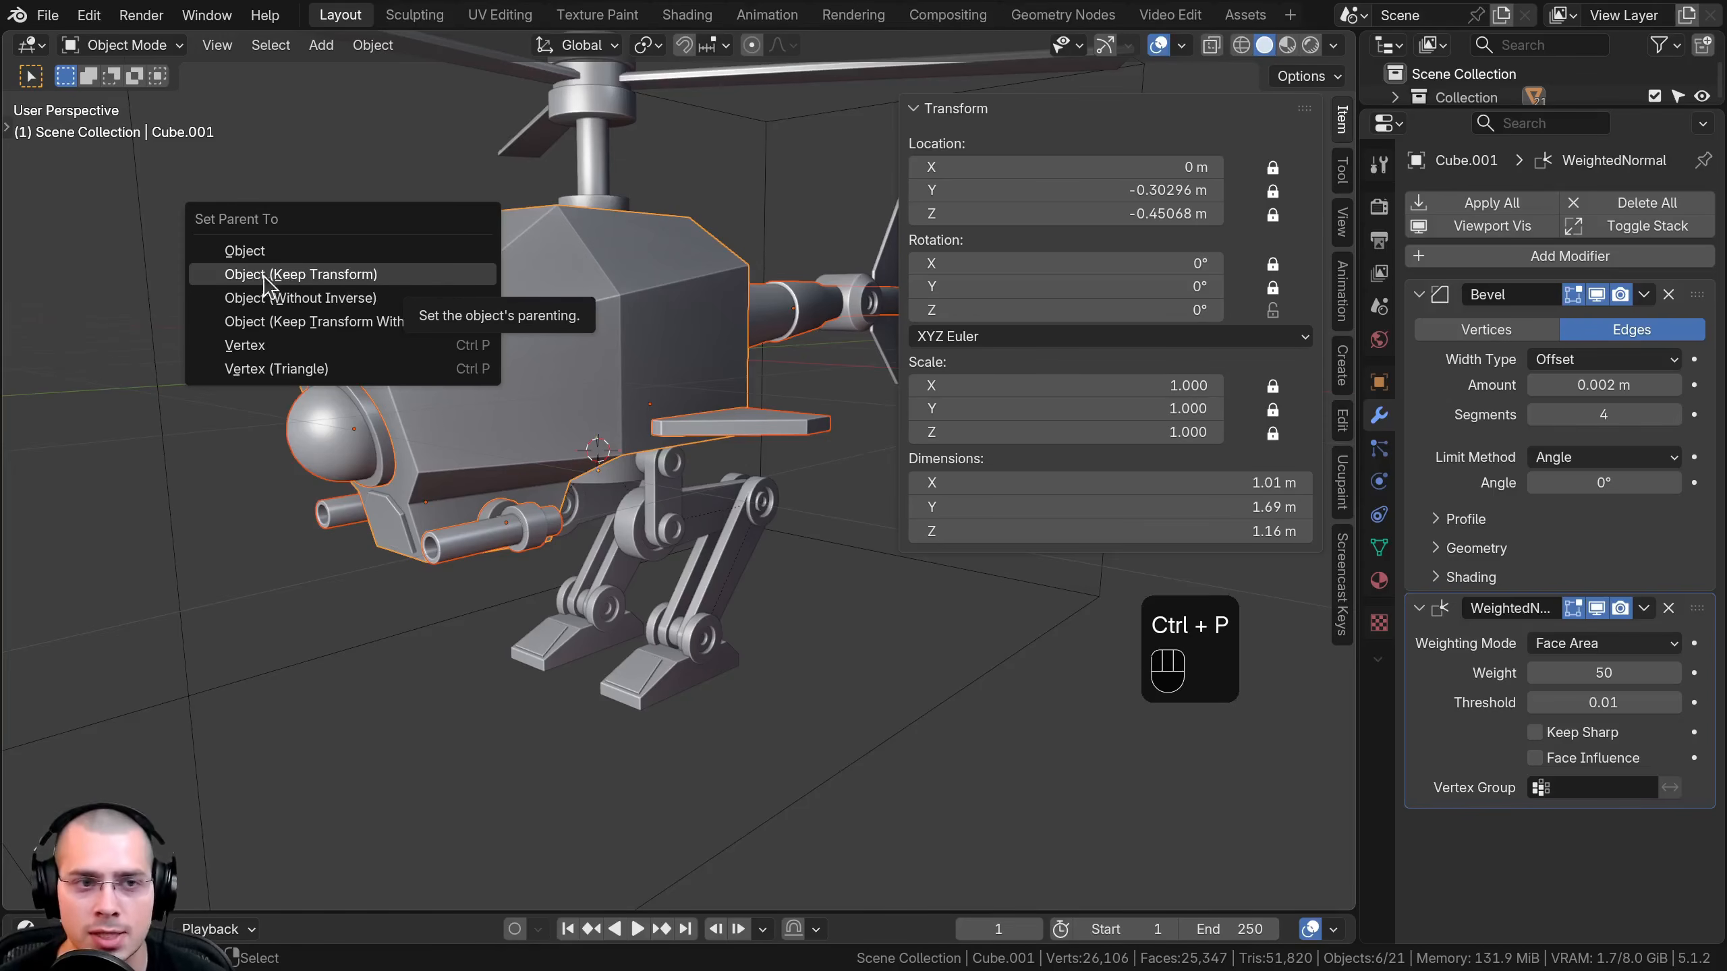
click(299, 274)
Select only the main body and test rotating it together with its attached parts, cancelling the rotation
click(457, 290)
middle_drag(457, 289, 680, 521)
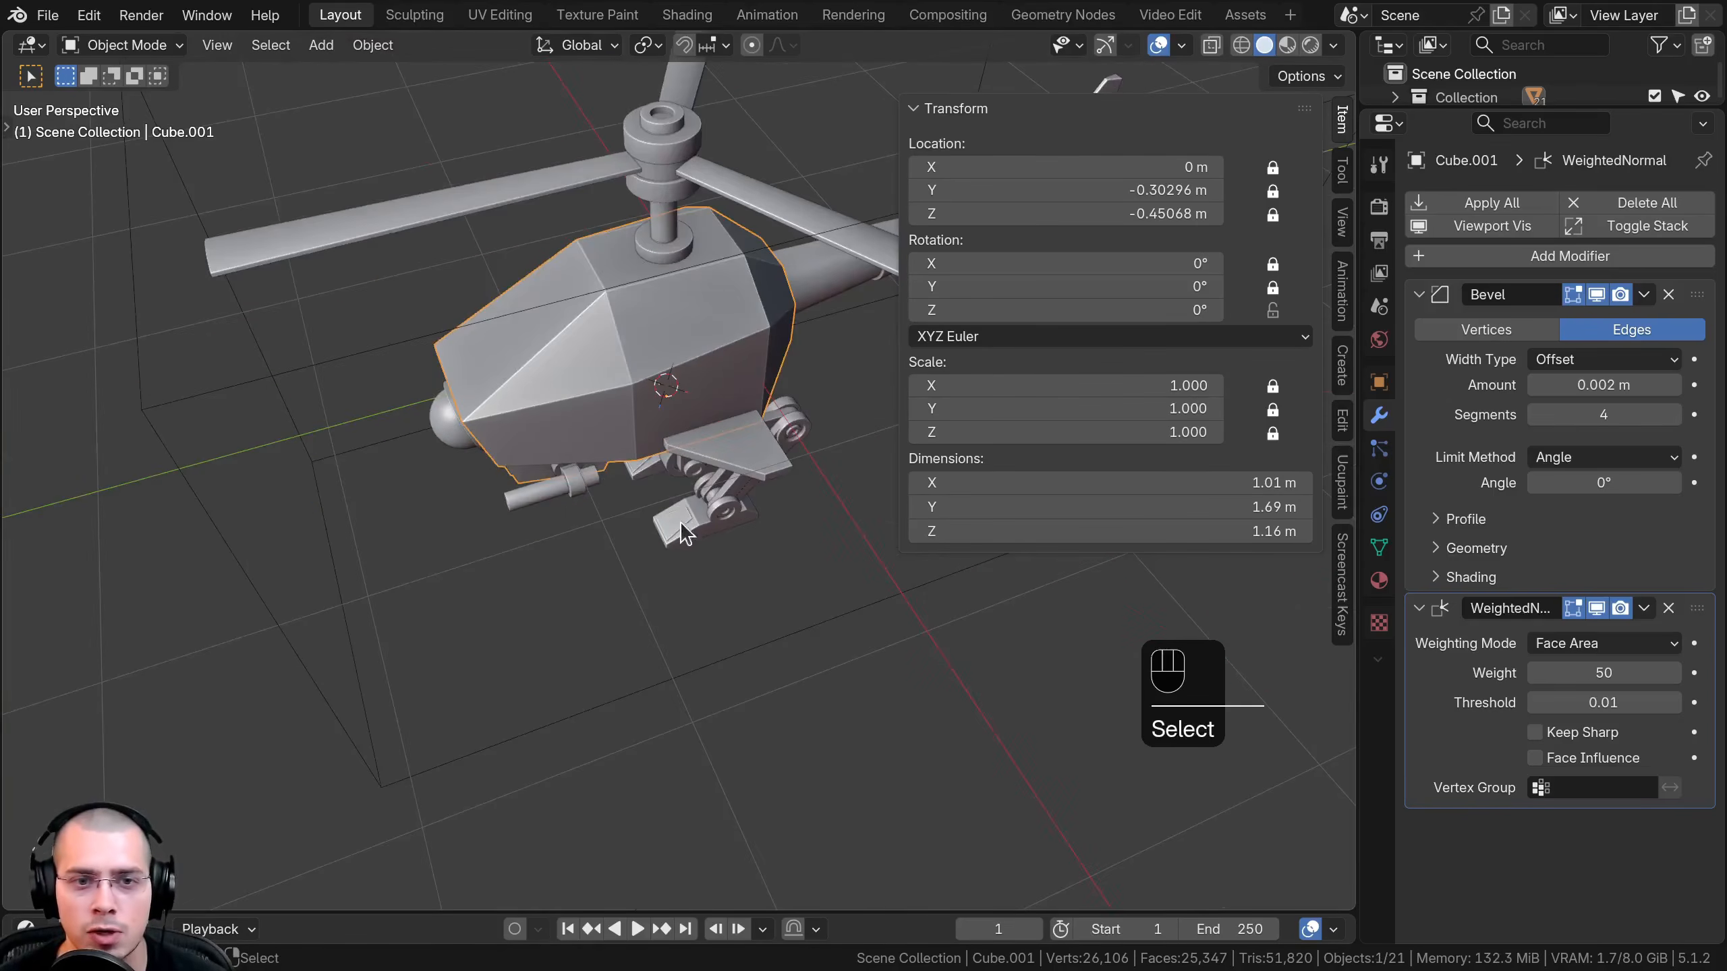
key(r)
key(r)
right_click(644, 622)
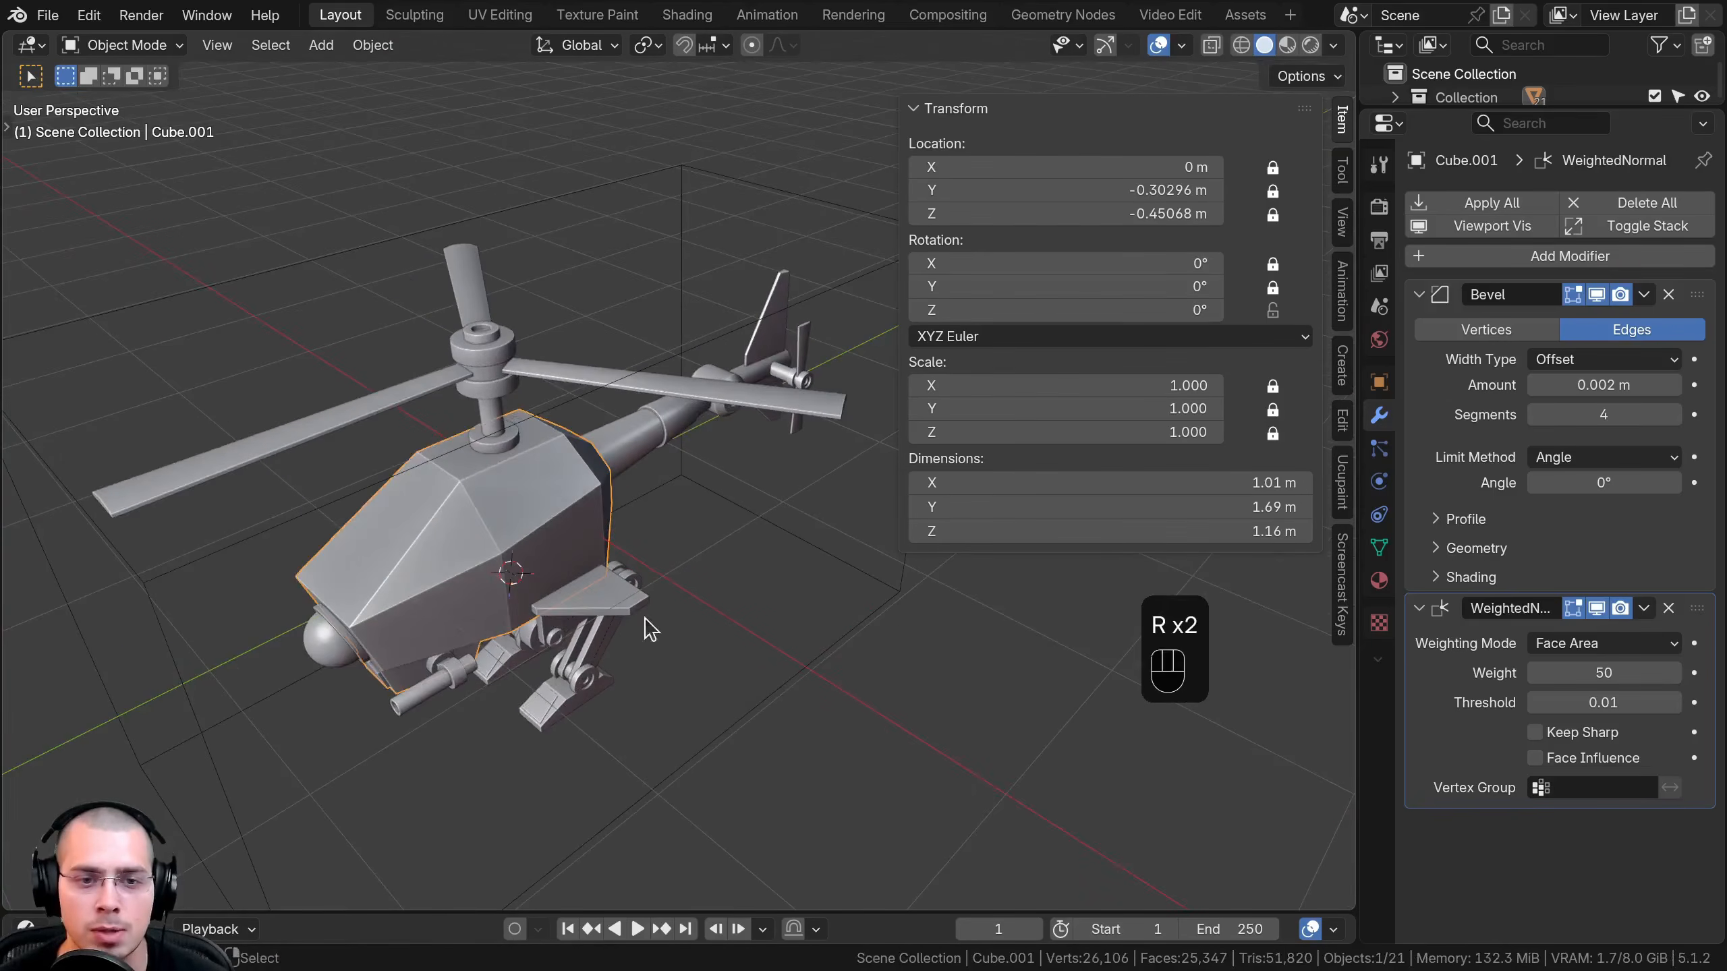
Select the tail boom, side wings and nose sphere together, and lock all their location, rotation and scale axes
shift+middle_drag(644, 621, 714, 524)
middle_drag(713, 523, 760, 340)
key(a)
click(765, 336)
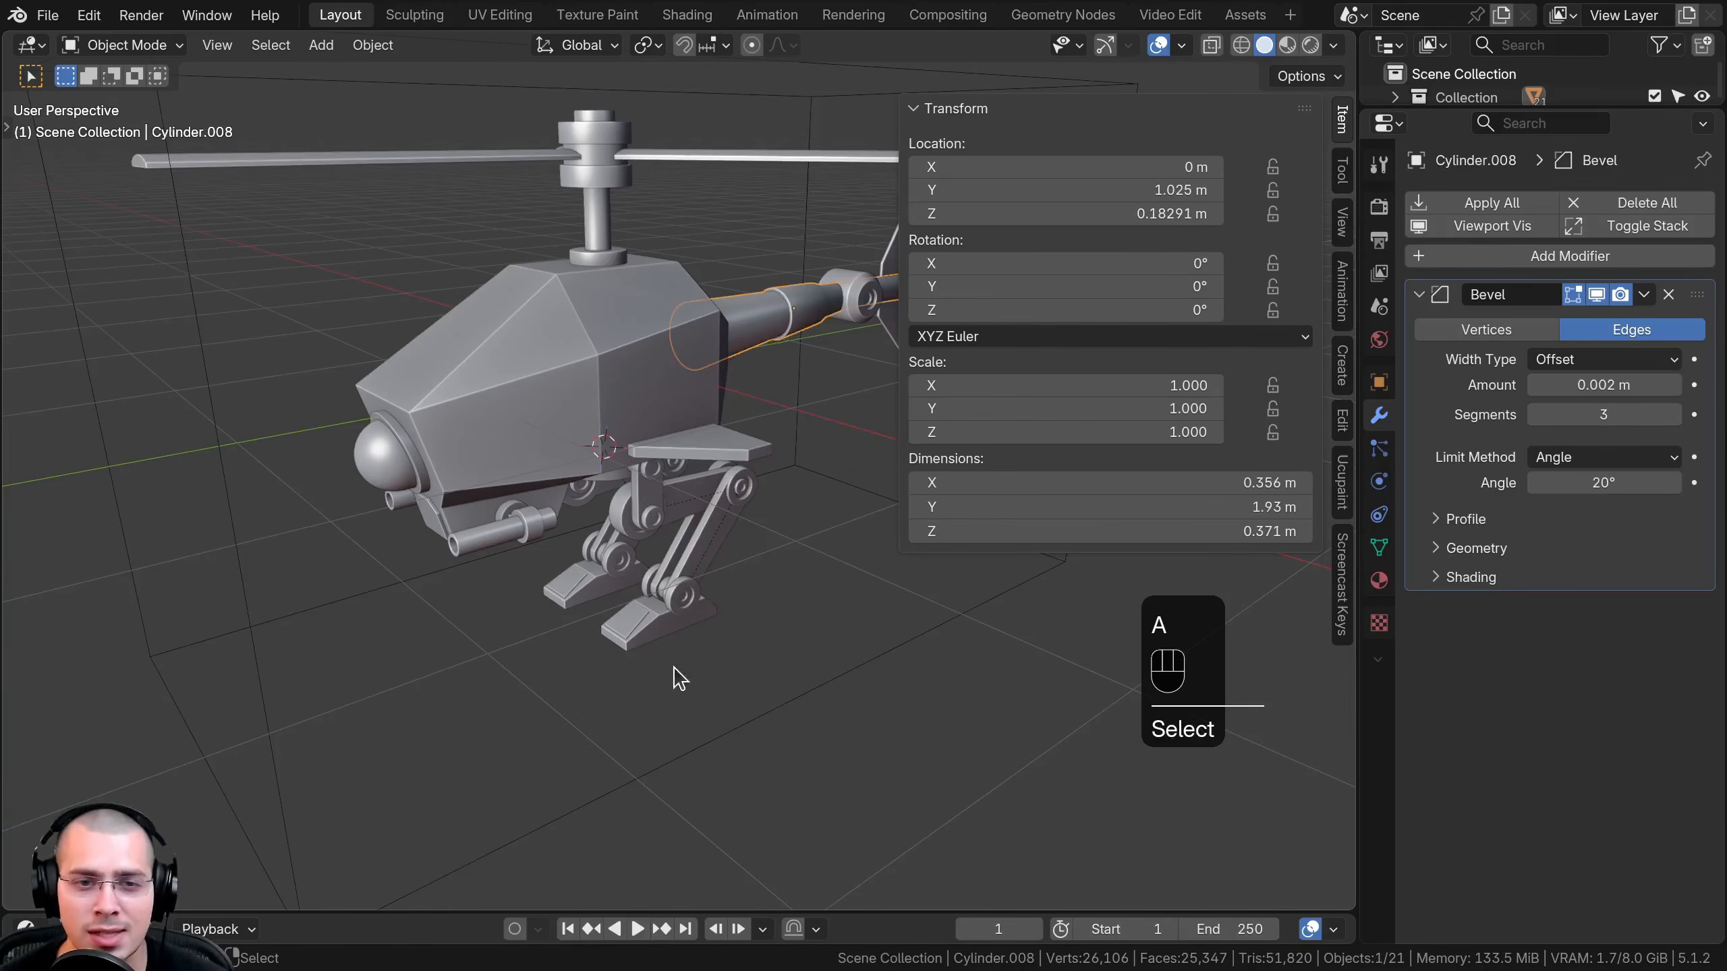
shift+click(694, 453)
scroll(611, 480, up, 2)
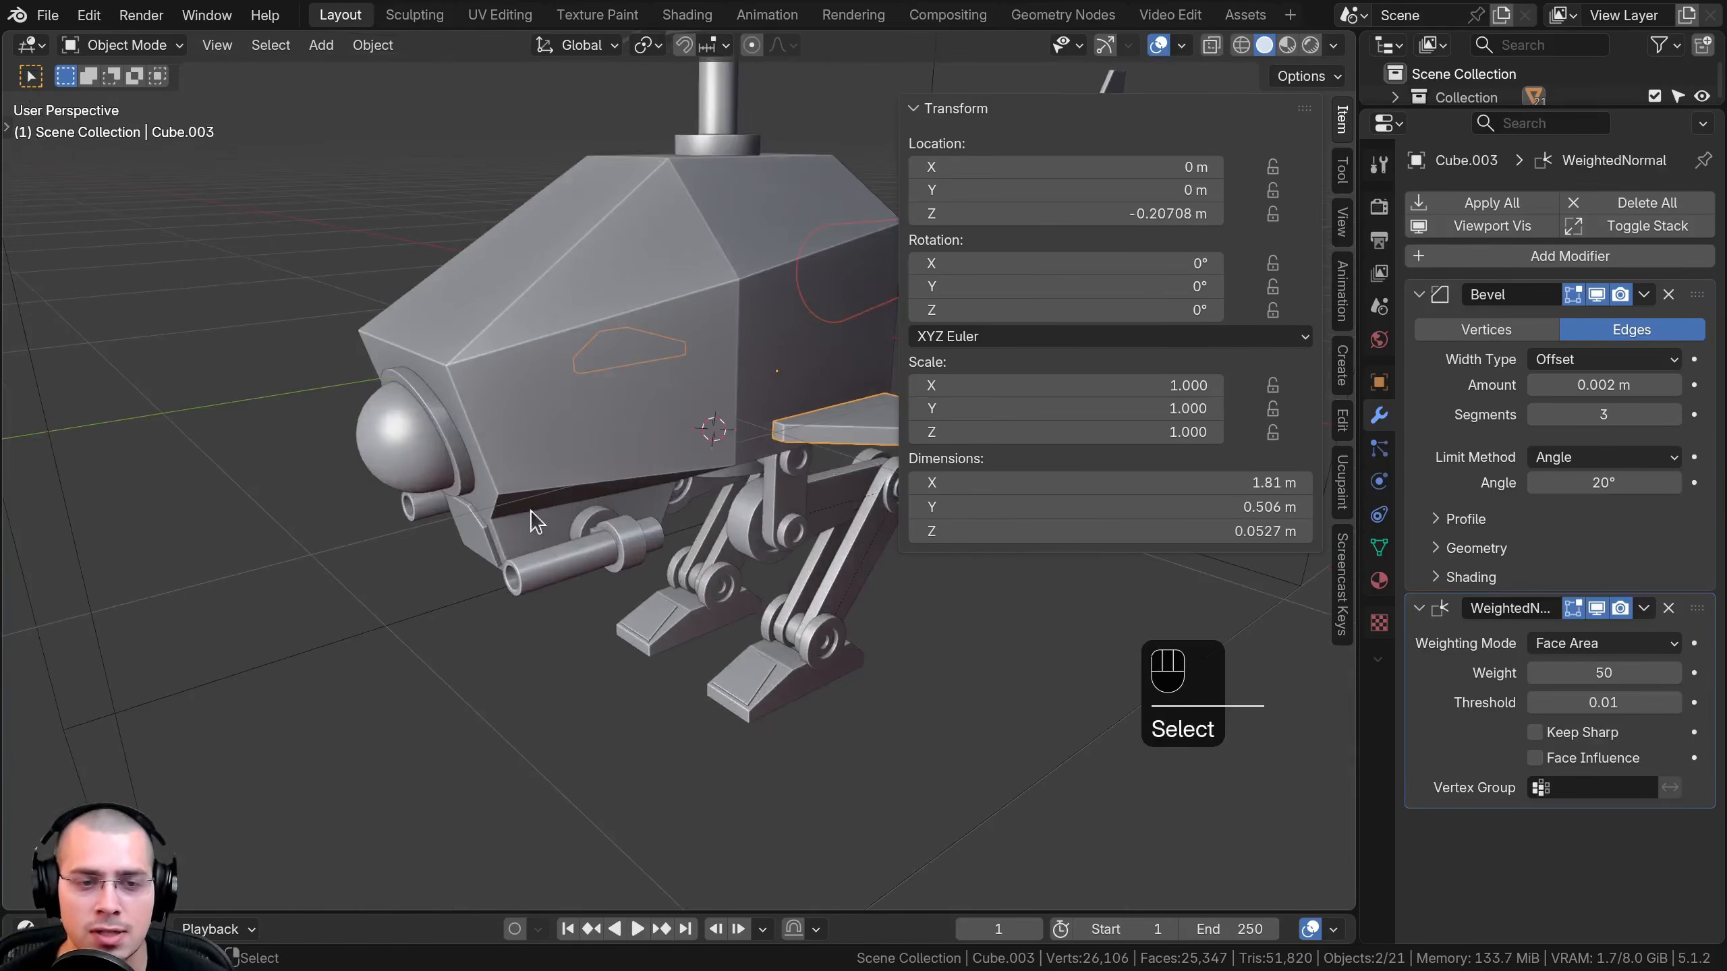
shift+click(390, 429)
scroll(556, 507, down, 5)
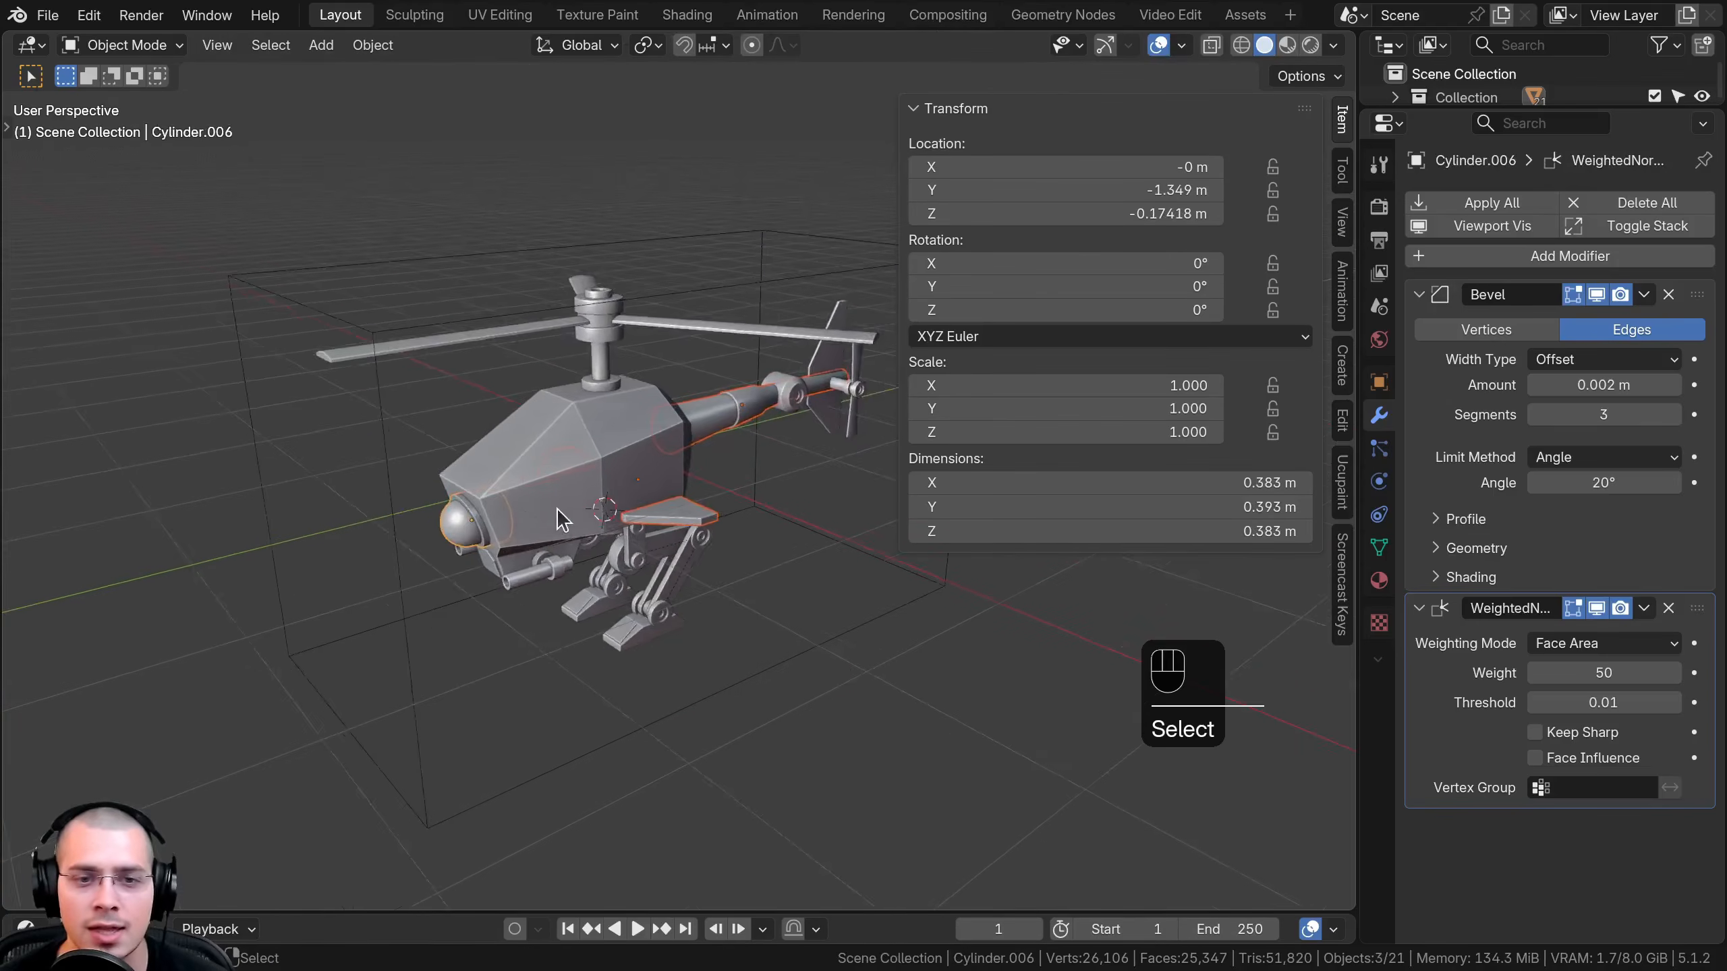
scroll(571, 511, up, 2)
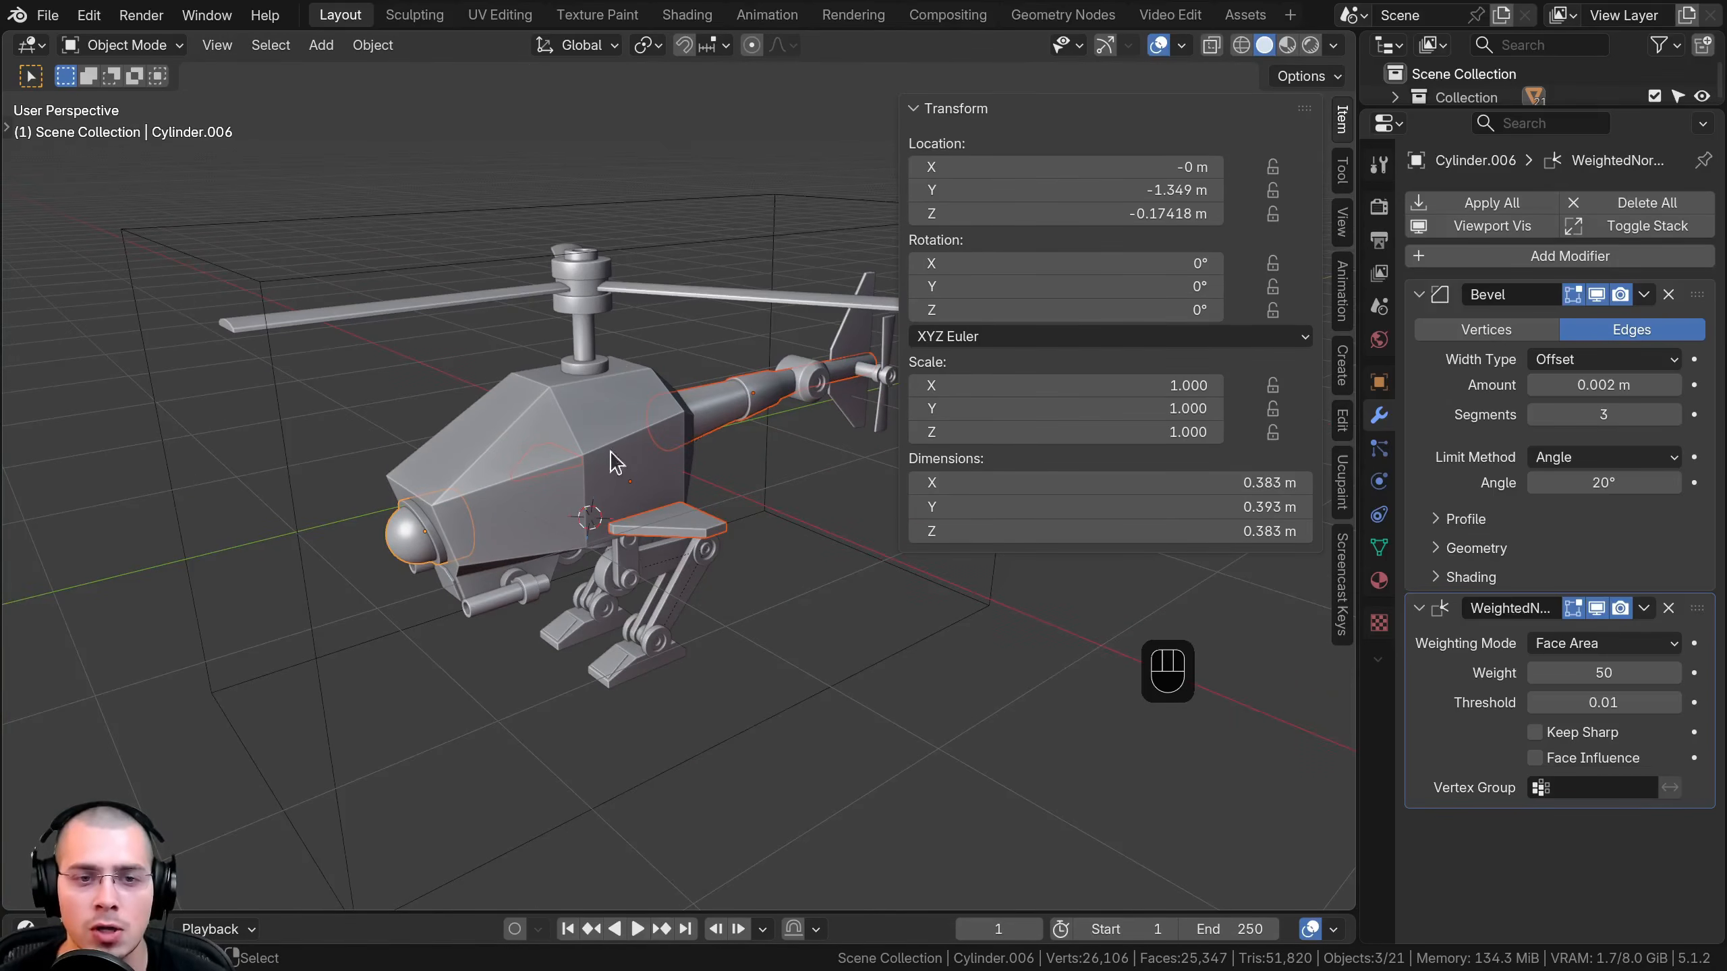
middle_drag(610, 452, 701, 389)
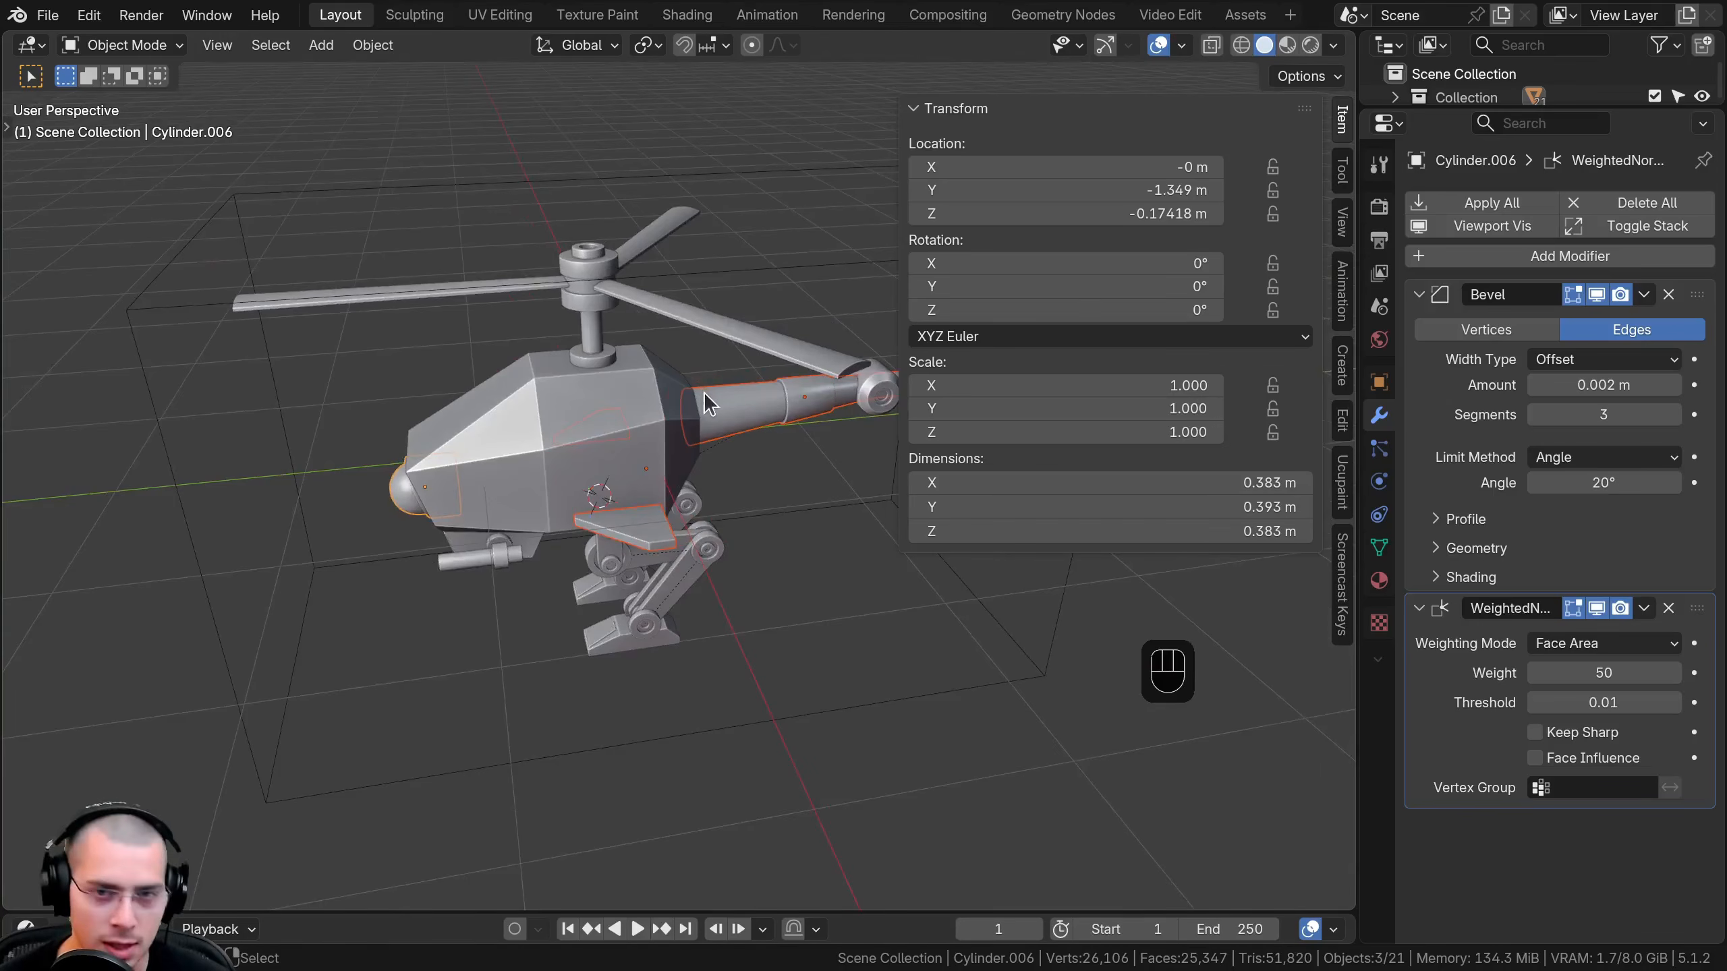
alt+click(1273, 167)
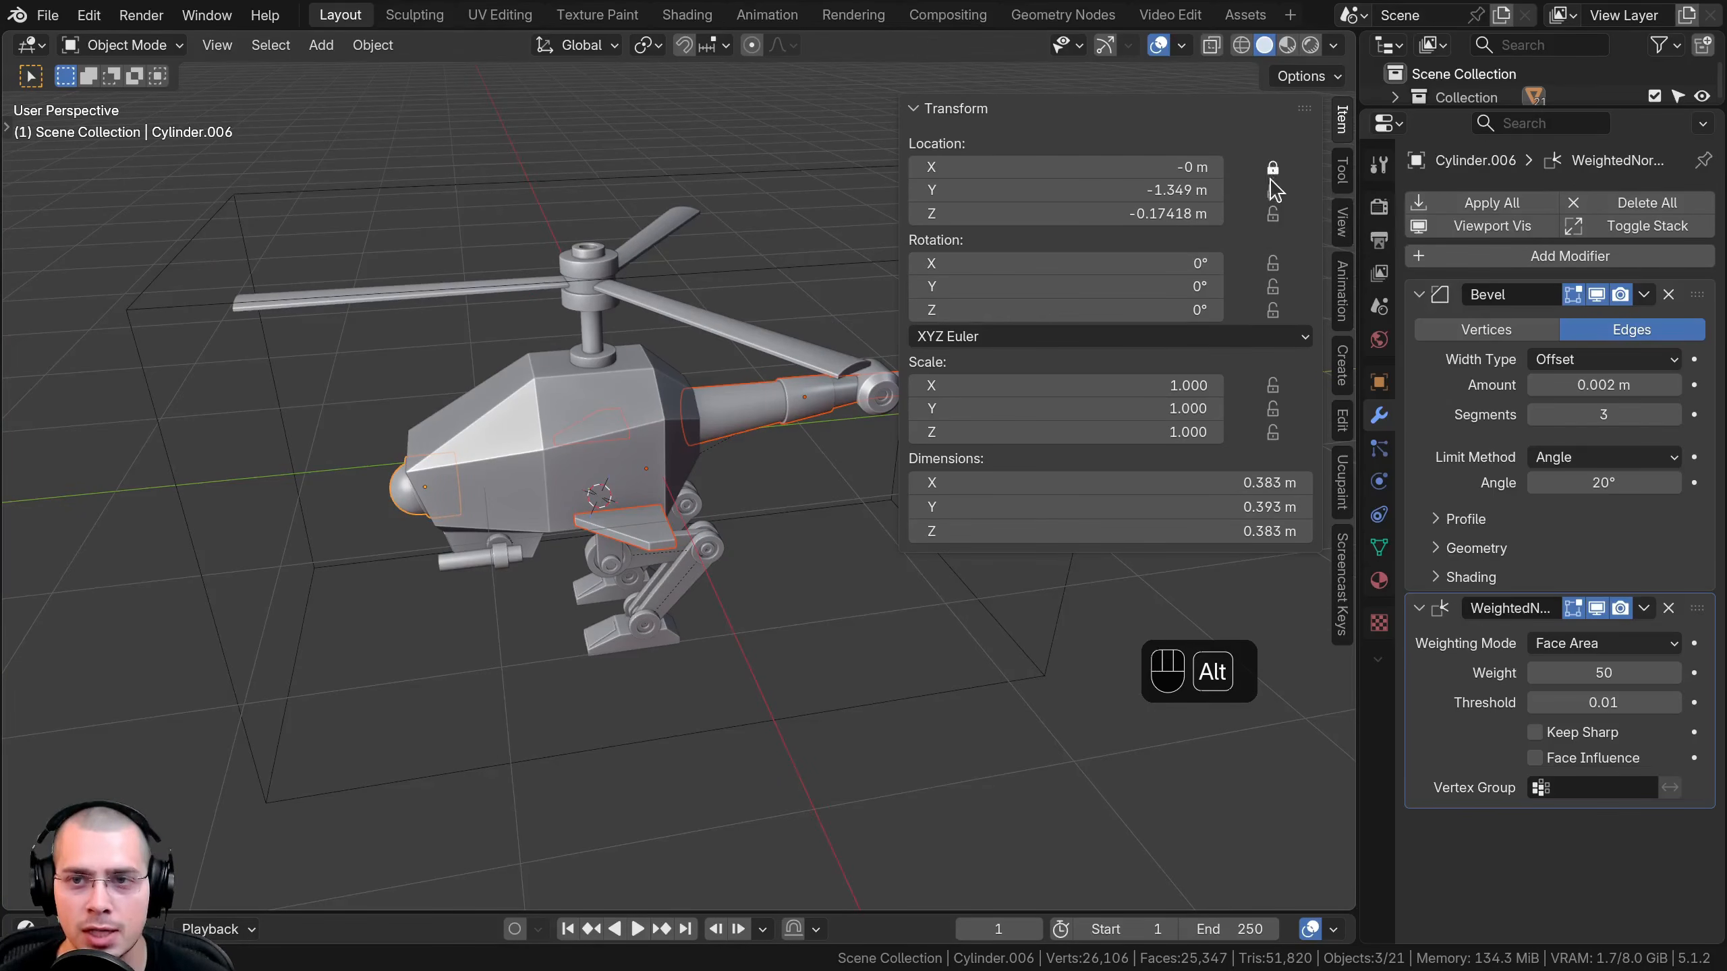
Test moving the tail boom, side wings and nose sphere individually to check their transform locks
right_click(744, 405)
right_click(635, 522)
key(g)
right_click(488, 434)
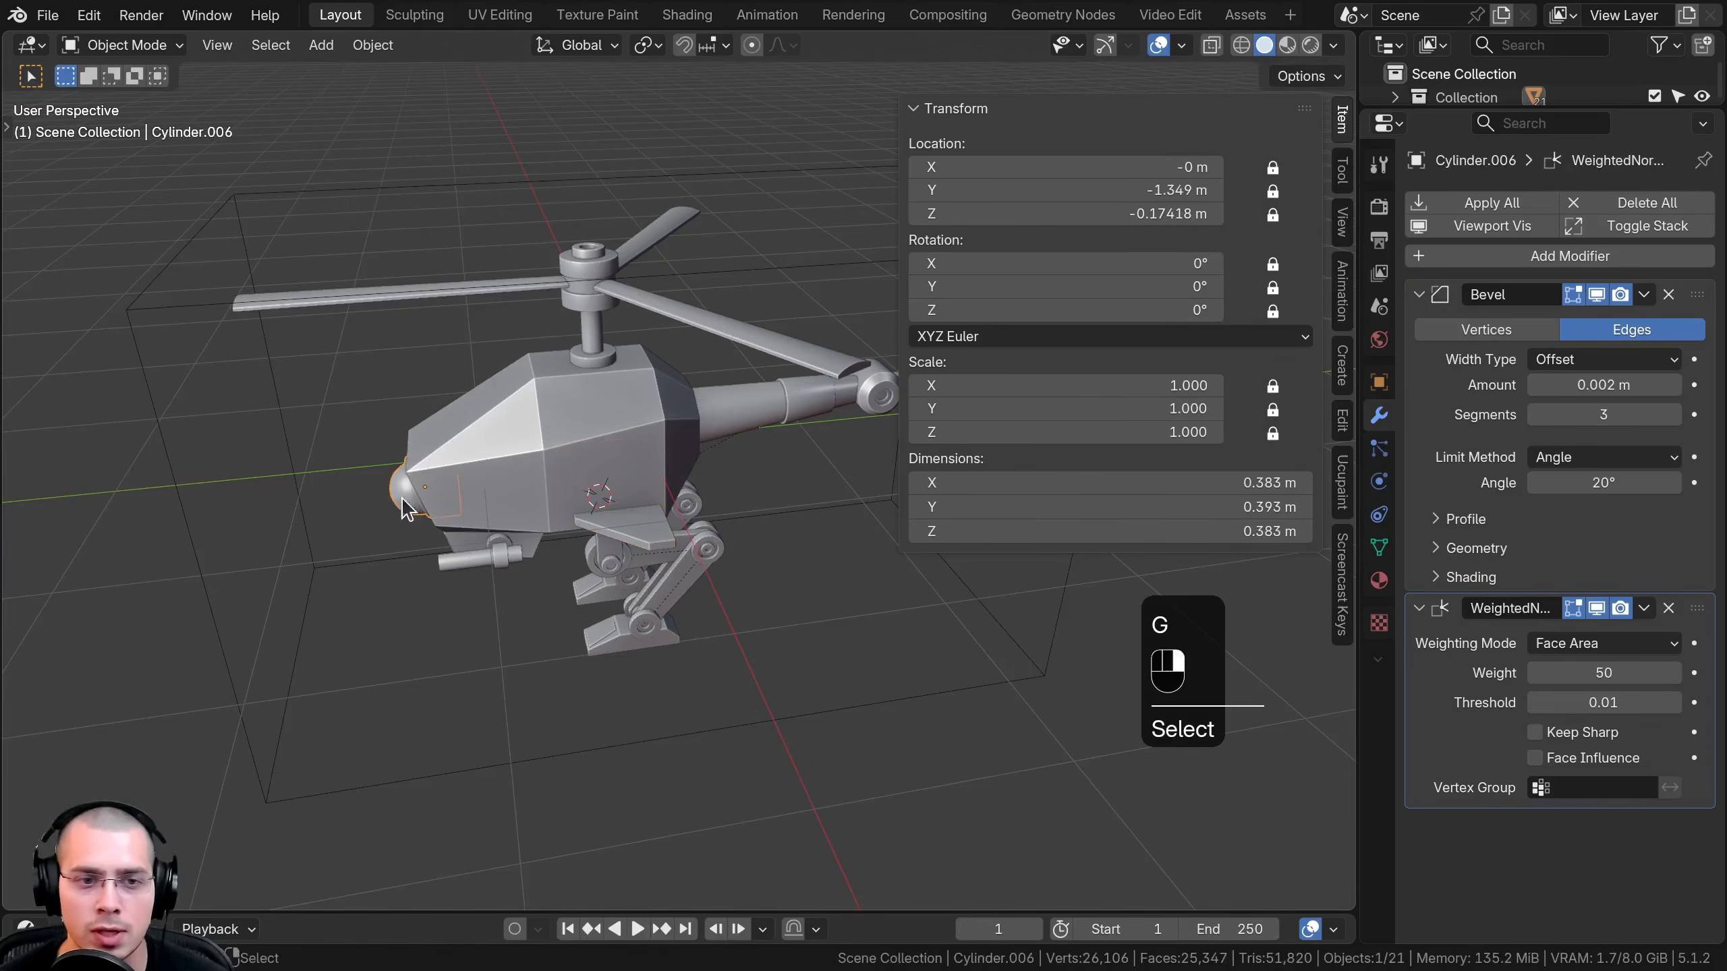
key(g)
right_click(456, 549)
Select the near front gun and test rotating it freely and around the X axis, cancelling each rotation
middle_drag(456, 548, 547, 469)
shift+middle_drag(547, 469, 636, 393)
scroll(636, 401, up, 4)
right_click(506, 482)
shift+middle_drag(504, 481, 547, 505)
scroll(547, 505, up, 1)
key(r)
right_click(598, 436)
middle_drag(598, 436, 782, 362)
scroll(782, 362, up, 2)
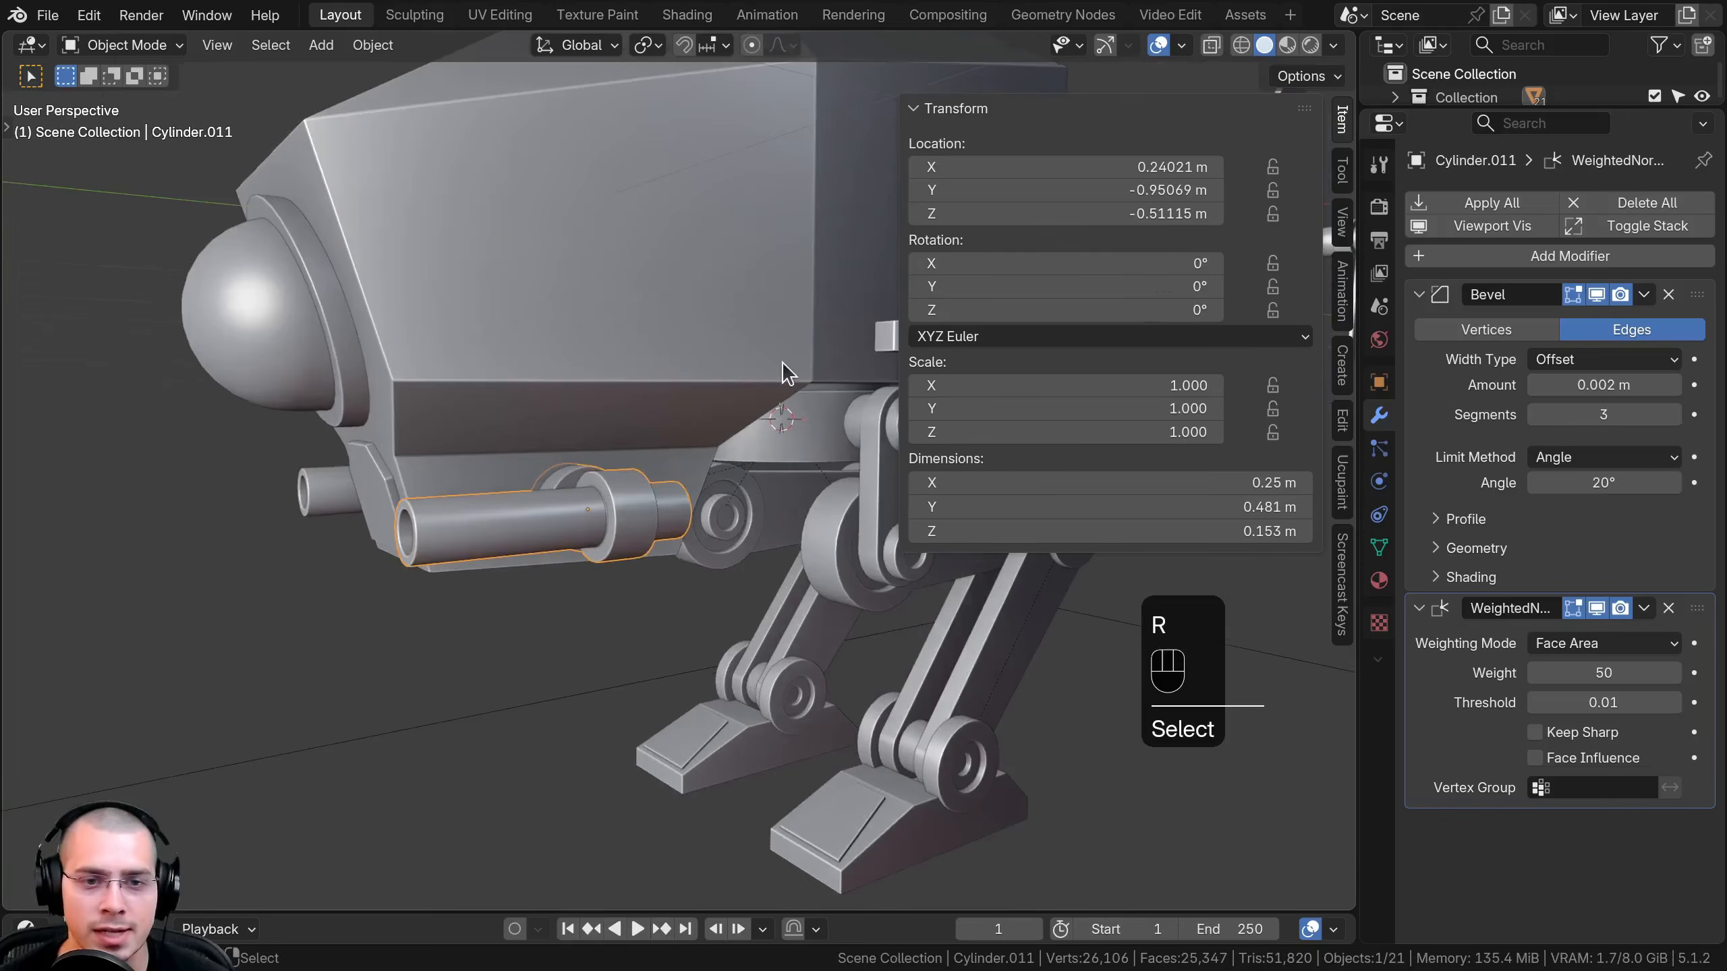
key(r)
key(x)
right_click(688, 305)
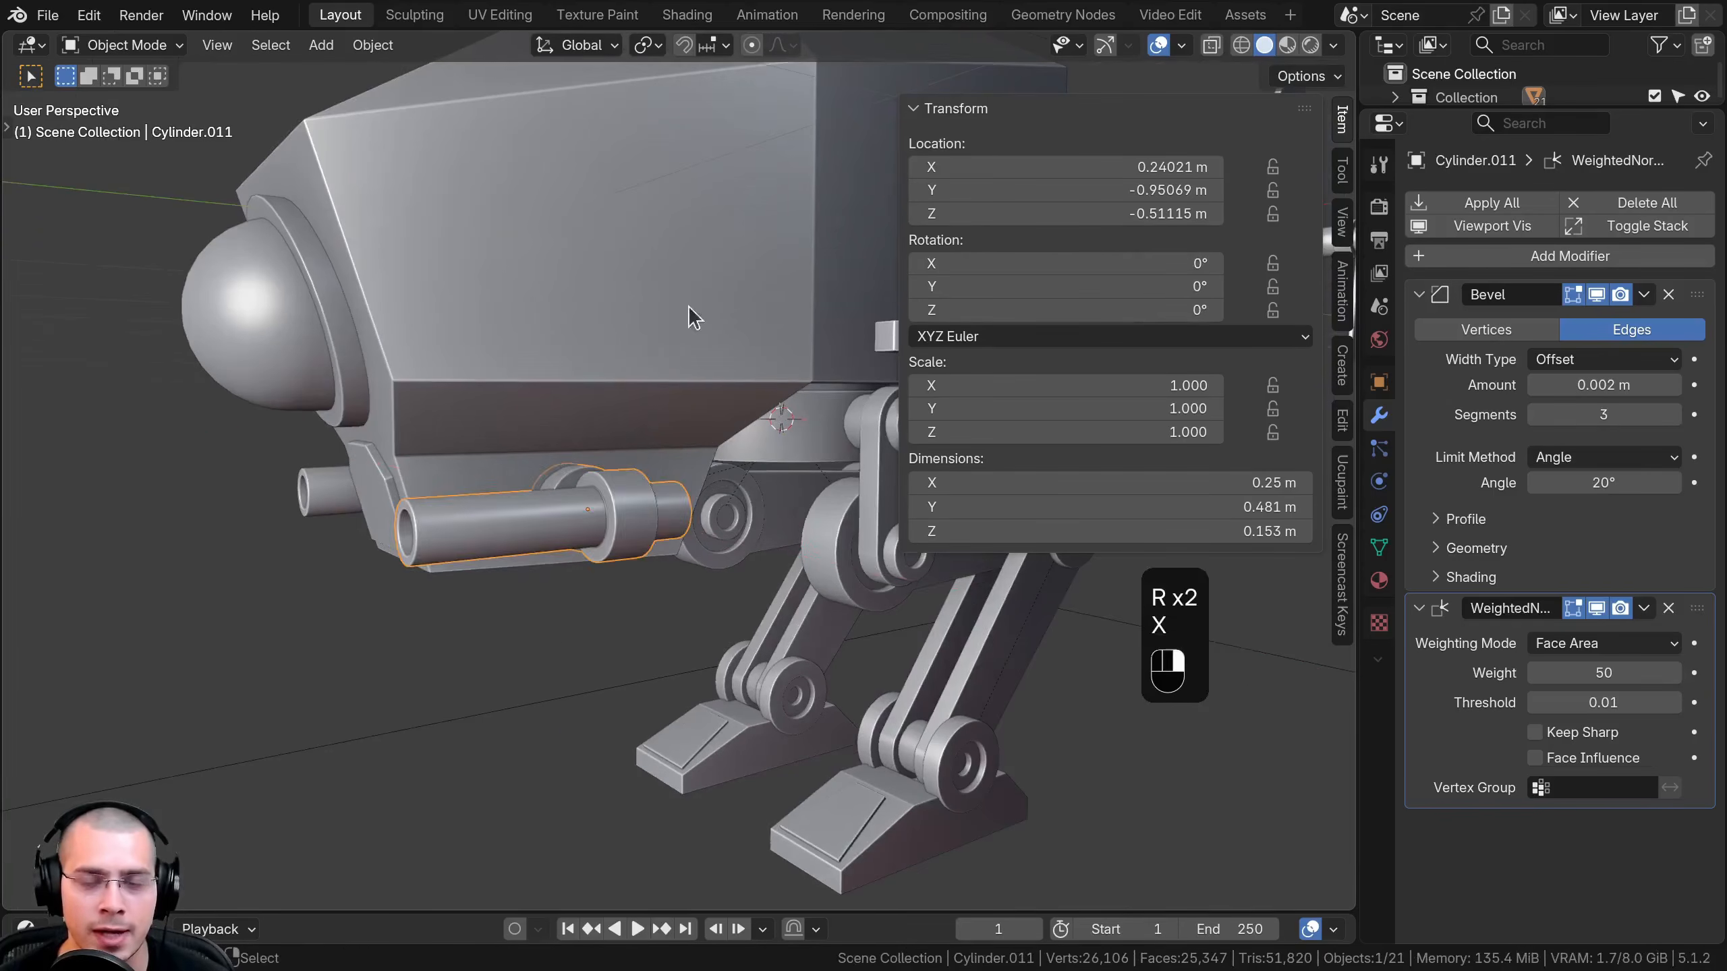
Add the other front gun to the selection and lock all transform axes of both guns except X rotation
scroll(689, 305, down, 4)
shift+click(539, 469)
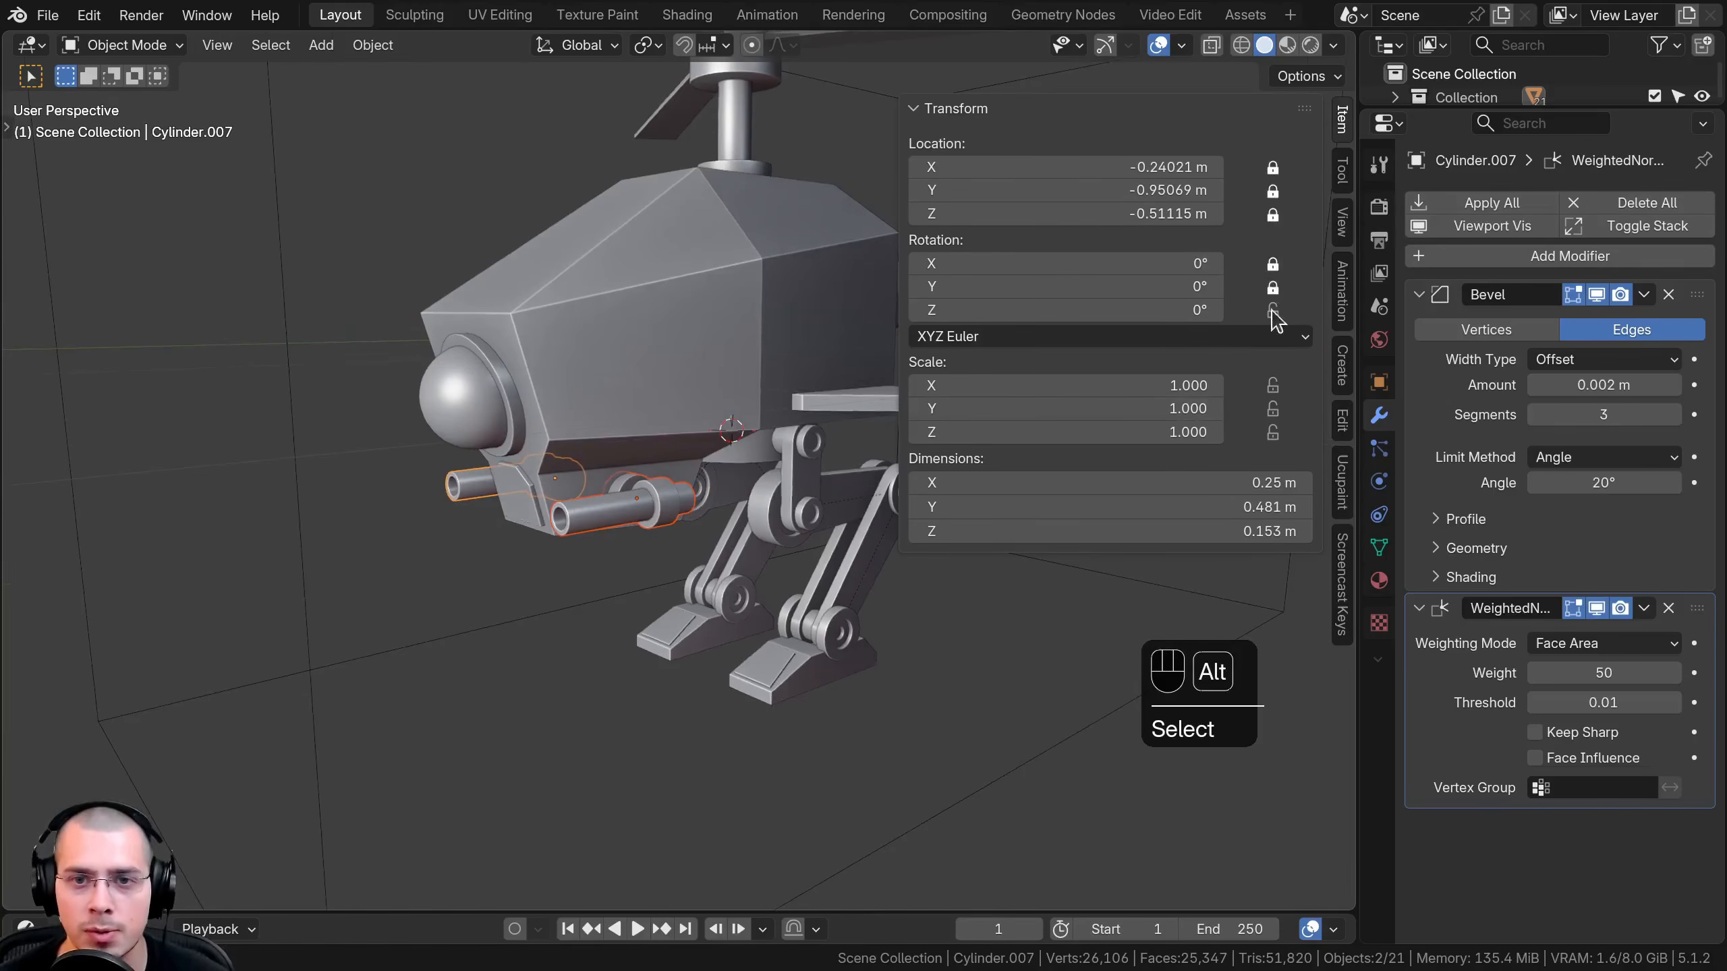
drag(985, 263, 1040, 264)
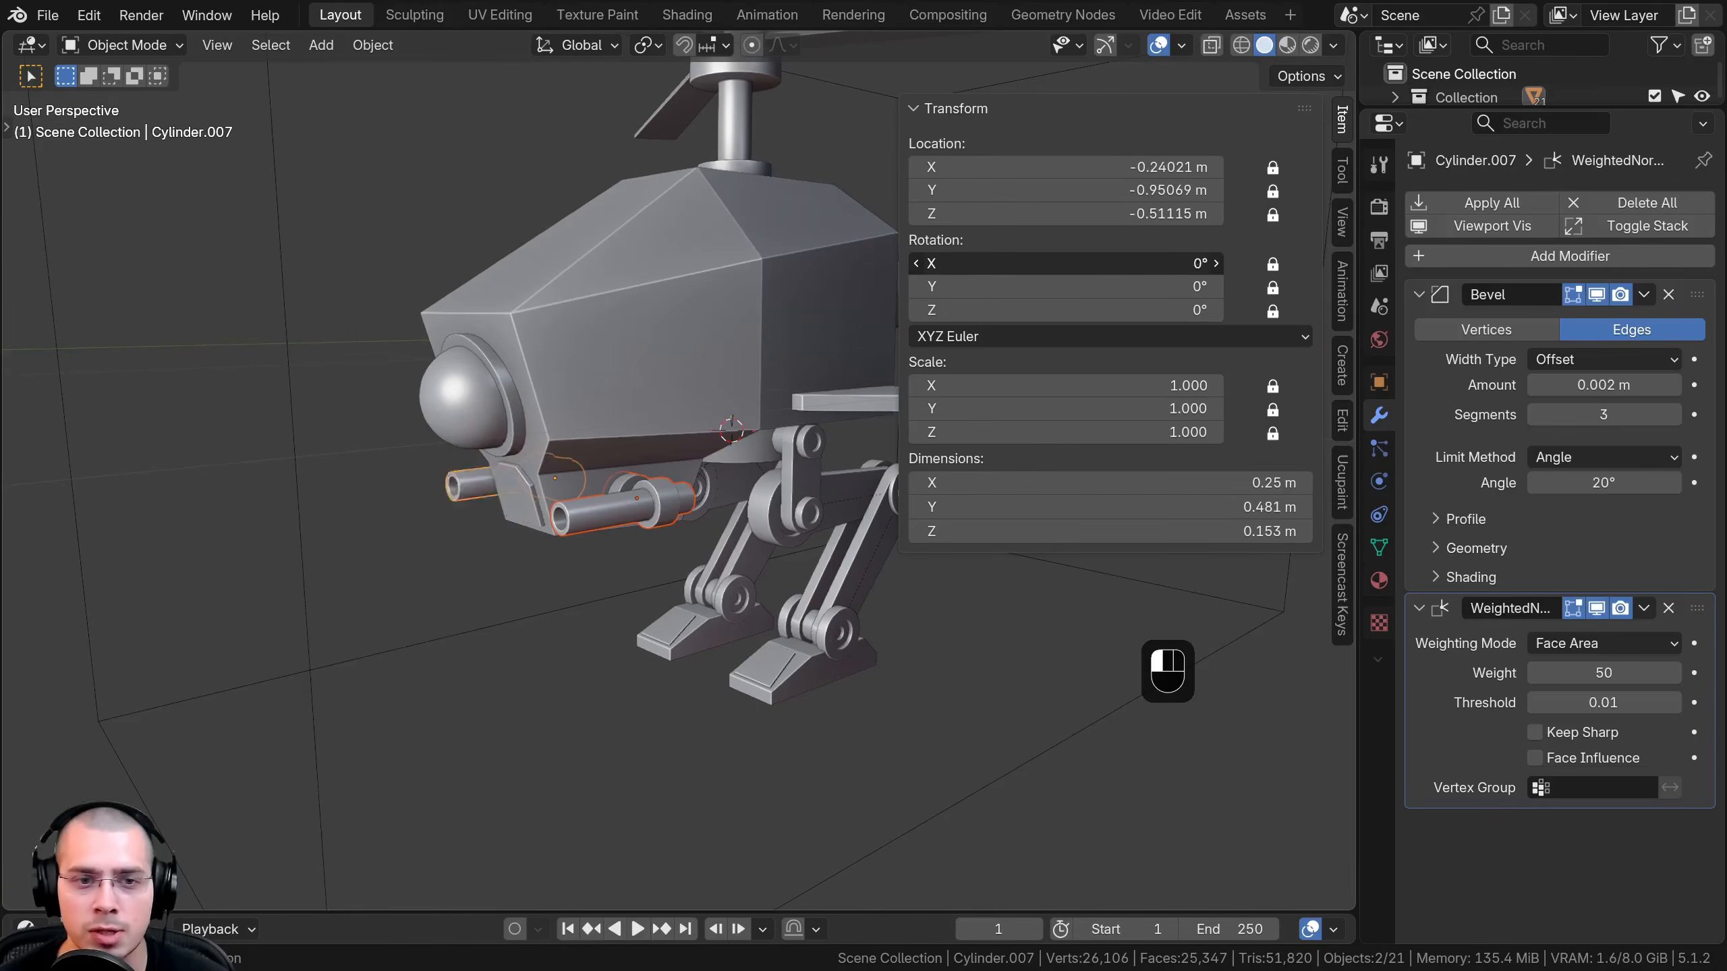
right_click(986, 263)
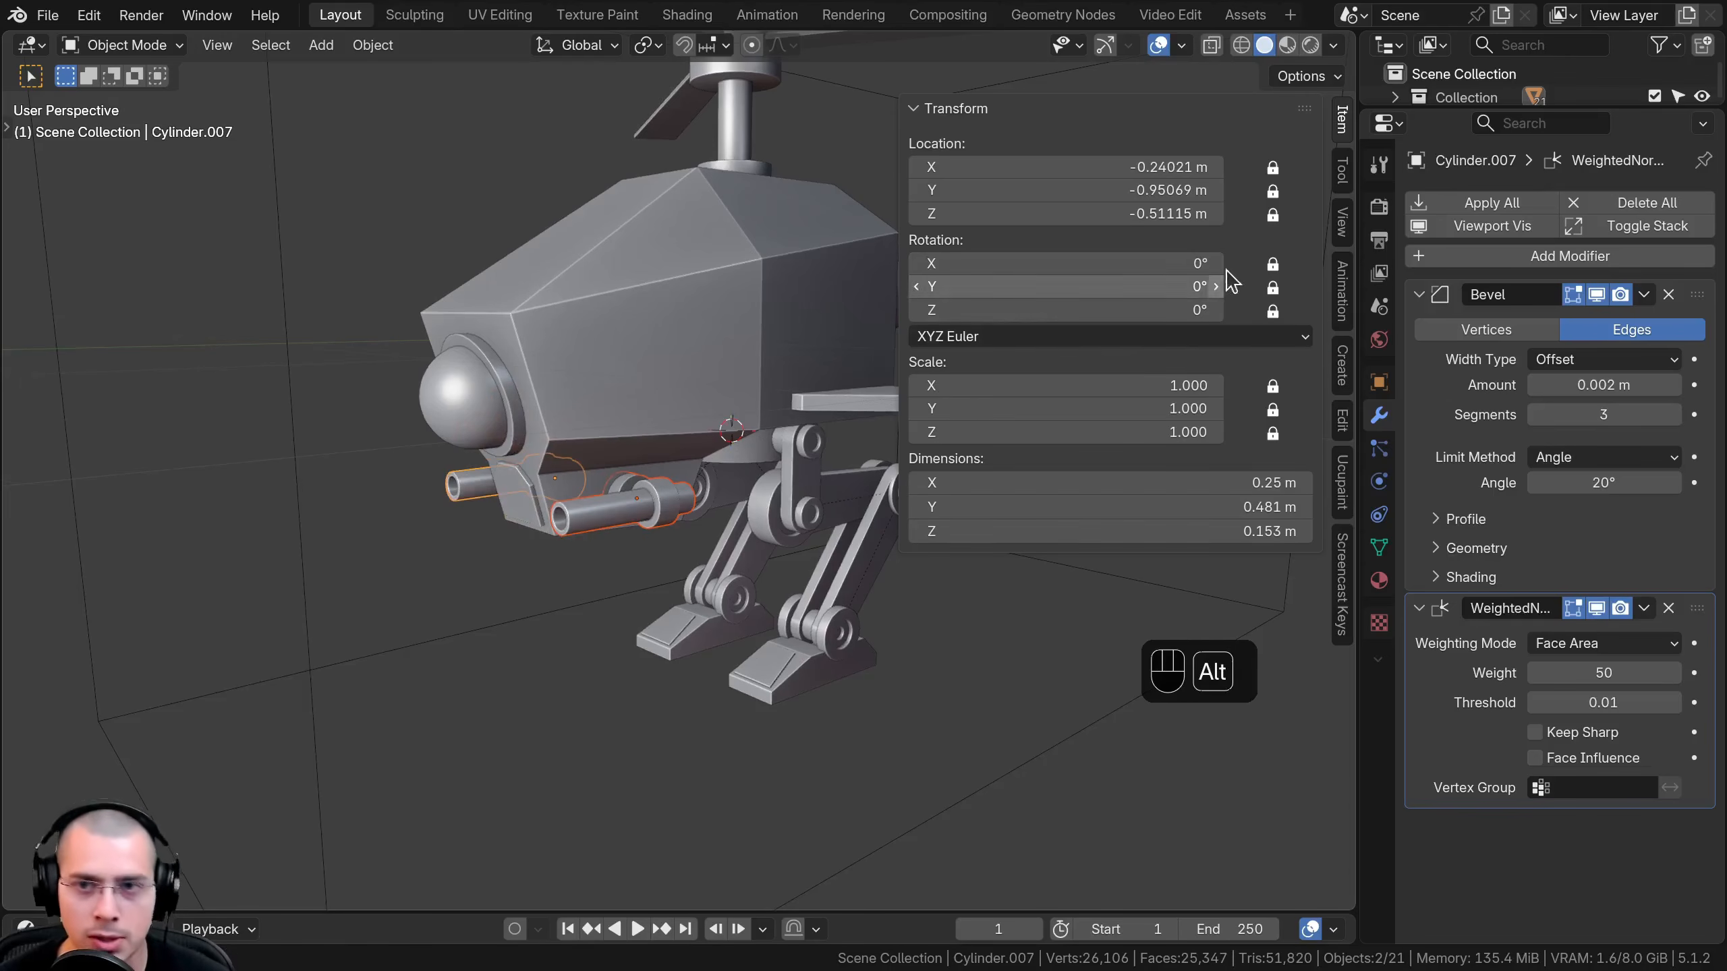
alt+click(1272, 266)
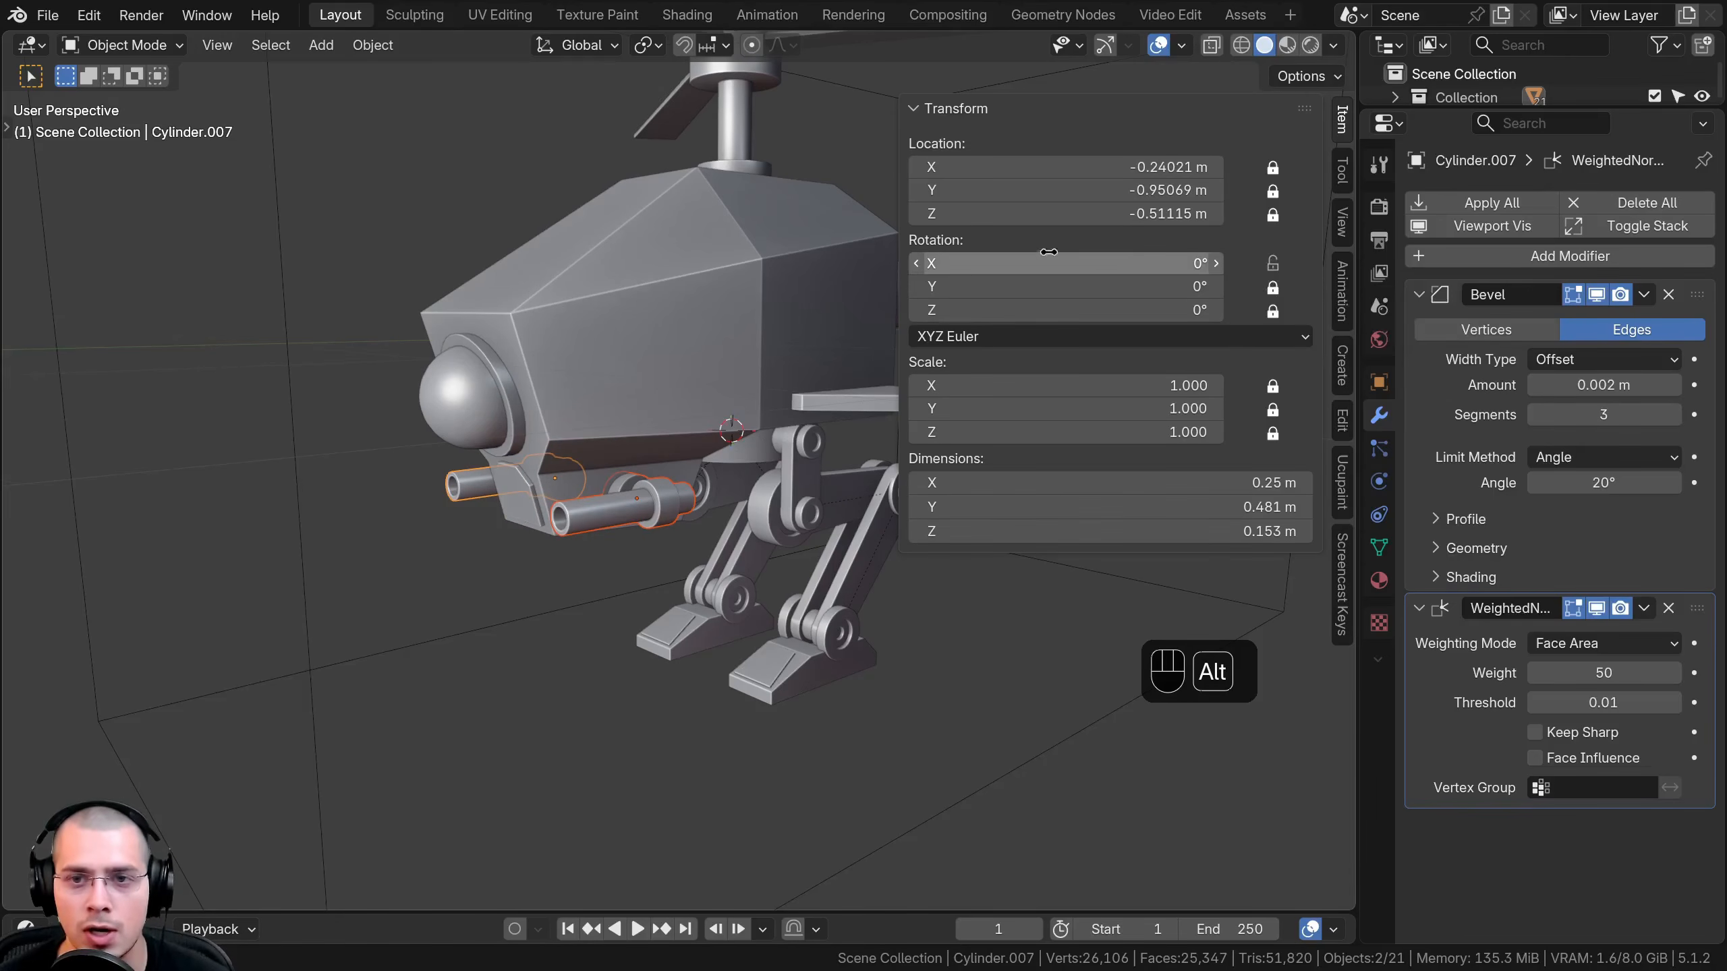
Test rotating each front gun separately to check its X rotation, cancelling each change
key(a)
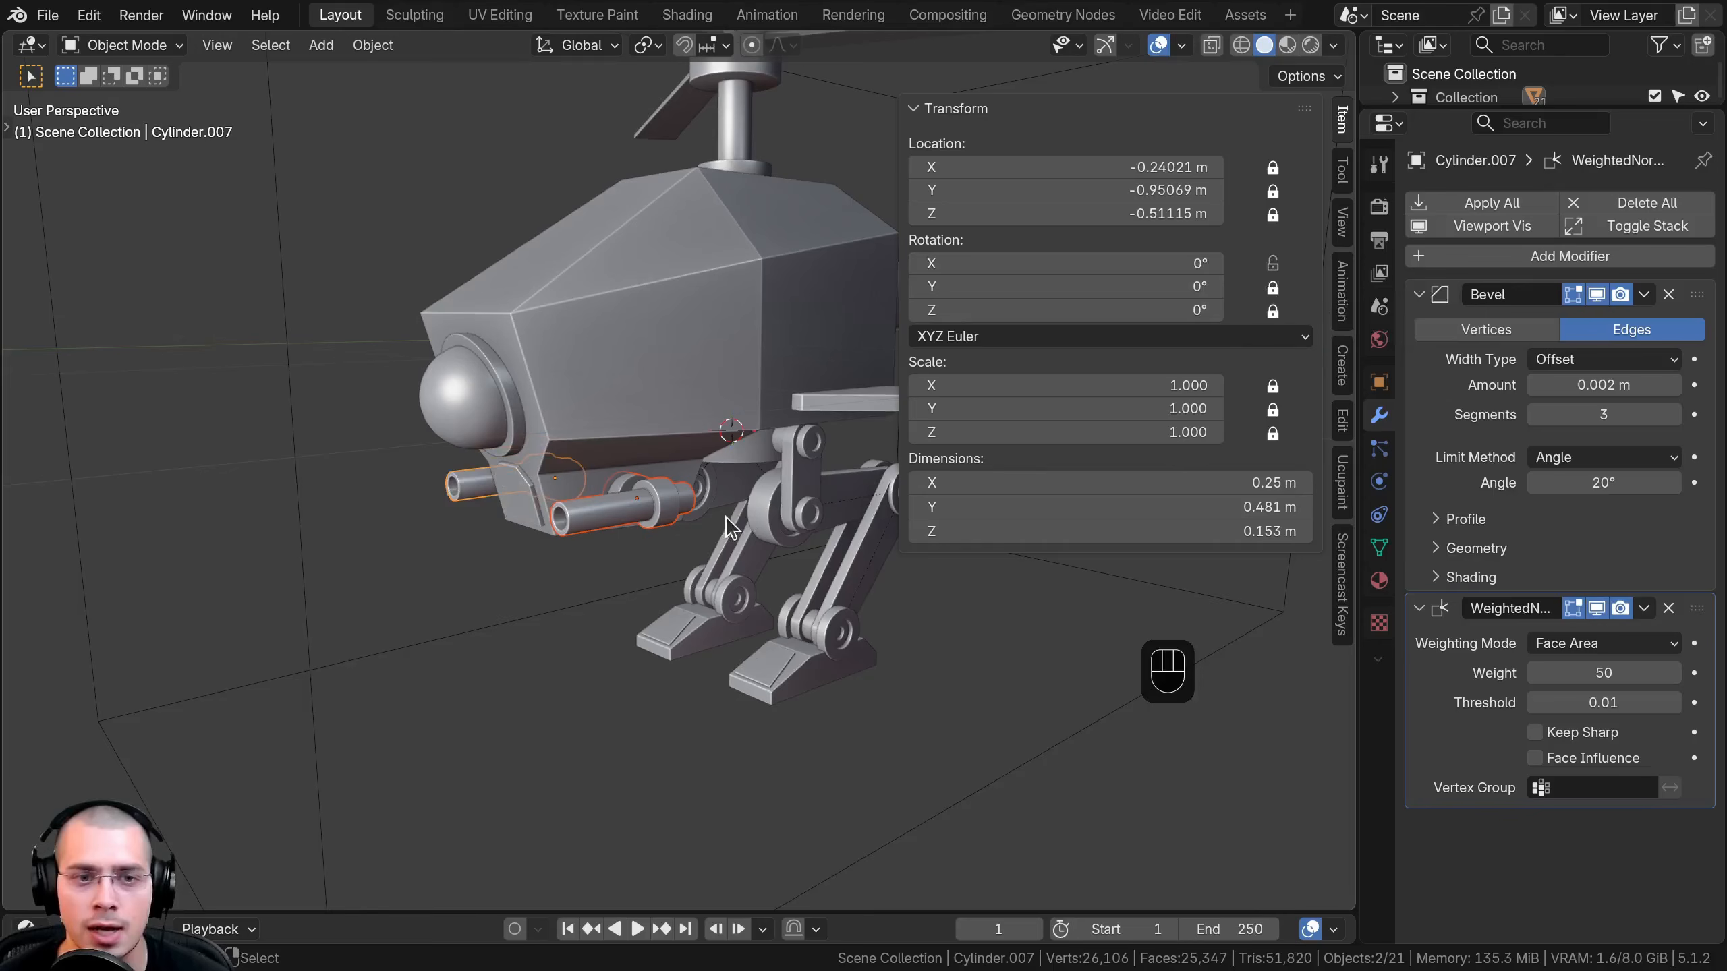
click(664, 528)
key(r)
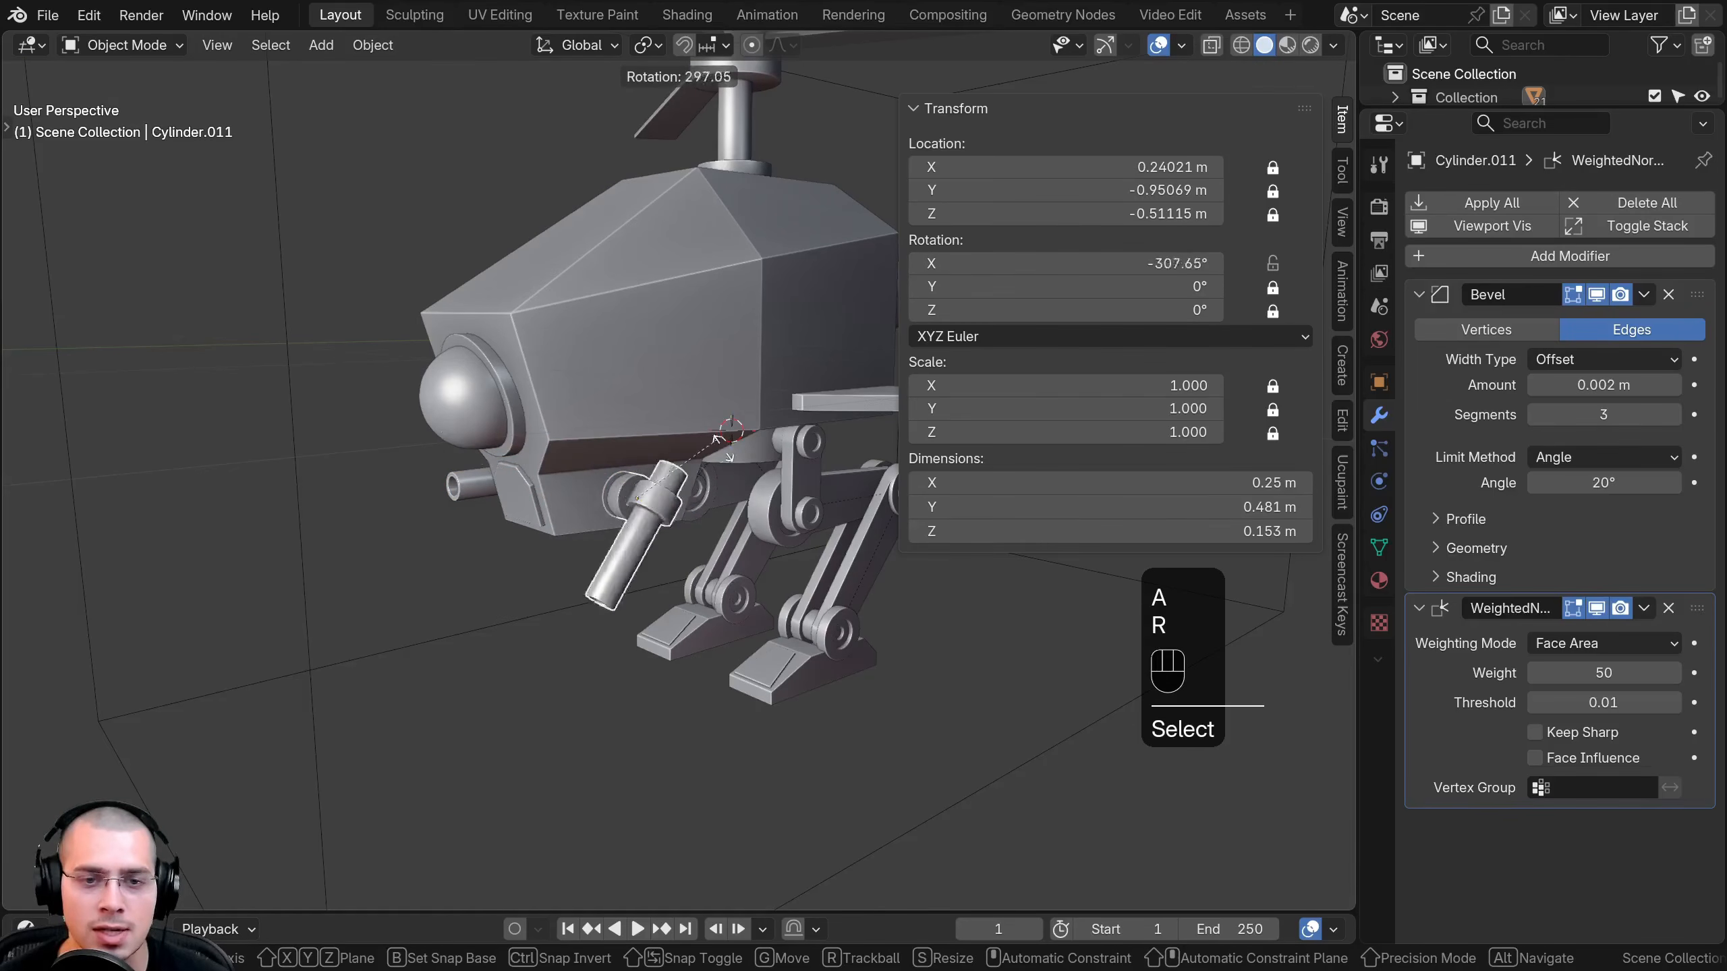
right_click(568, 575)
click(457, 492)
key(r)
right_click(510, 586)
Select the main body and test rotating it with the guns, wings and tail attached, cancelling each rotation
scroll(510, 586, down, 3)
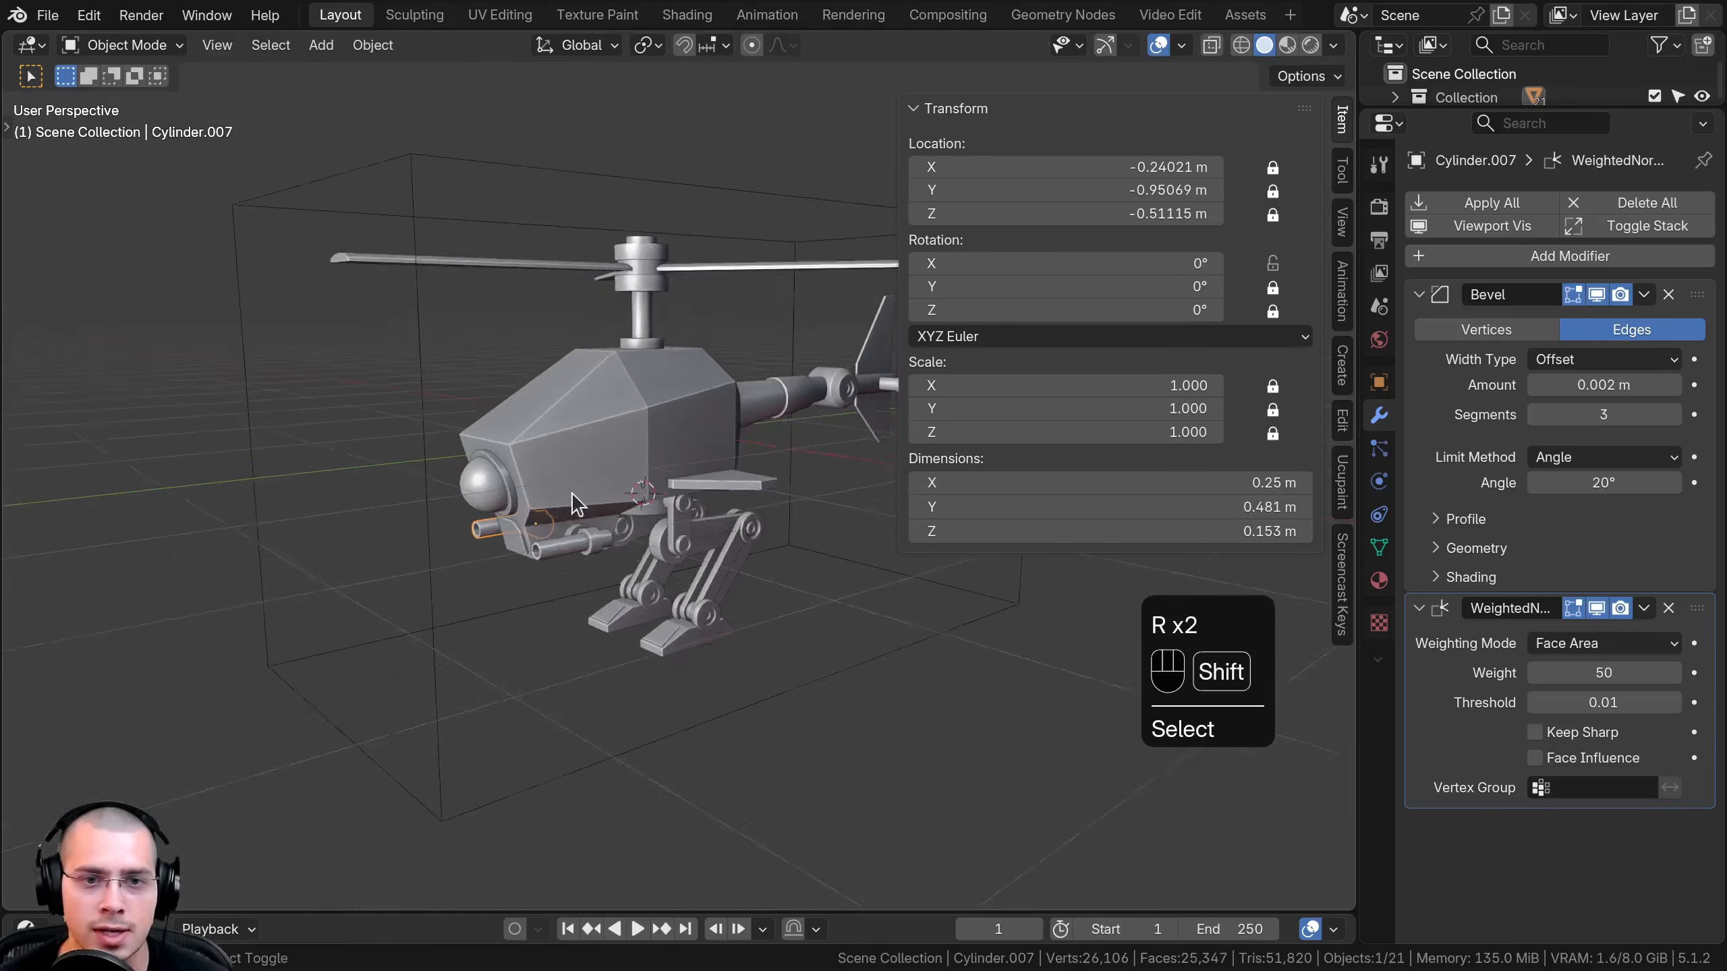
click(569, 511)
key(r)
right_click(653, 517)
middle_drag(663, 509, 502, 507)
key(r)
right_click(727, 505)
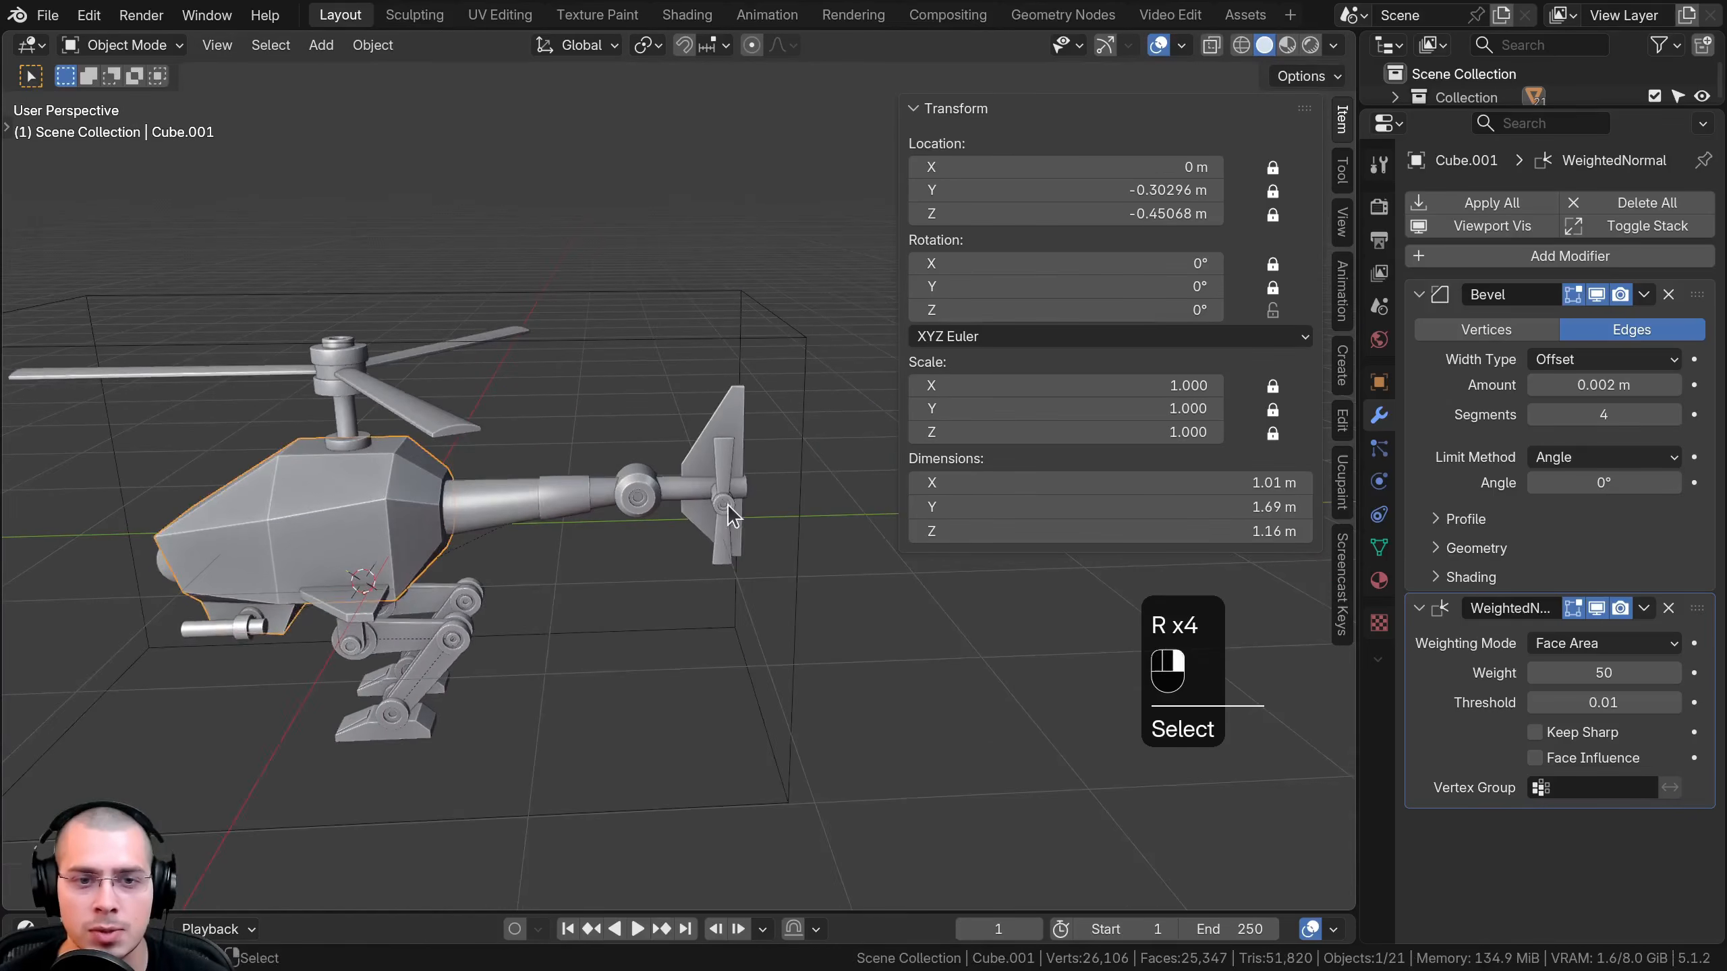
Select the tail fin, round tail housing, tail rotor blades and rotor shaft together, and test moving them, cancelling the move
scroll(586, 590, up, 2)
scroll(694, 571, up, 2)
scroll(679, 459, up, 2)
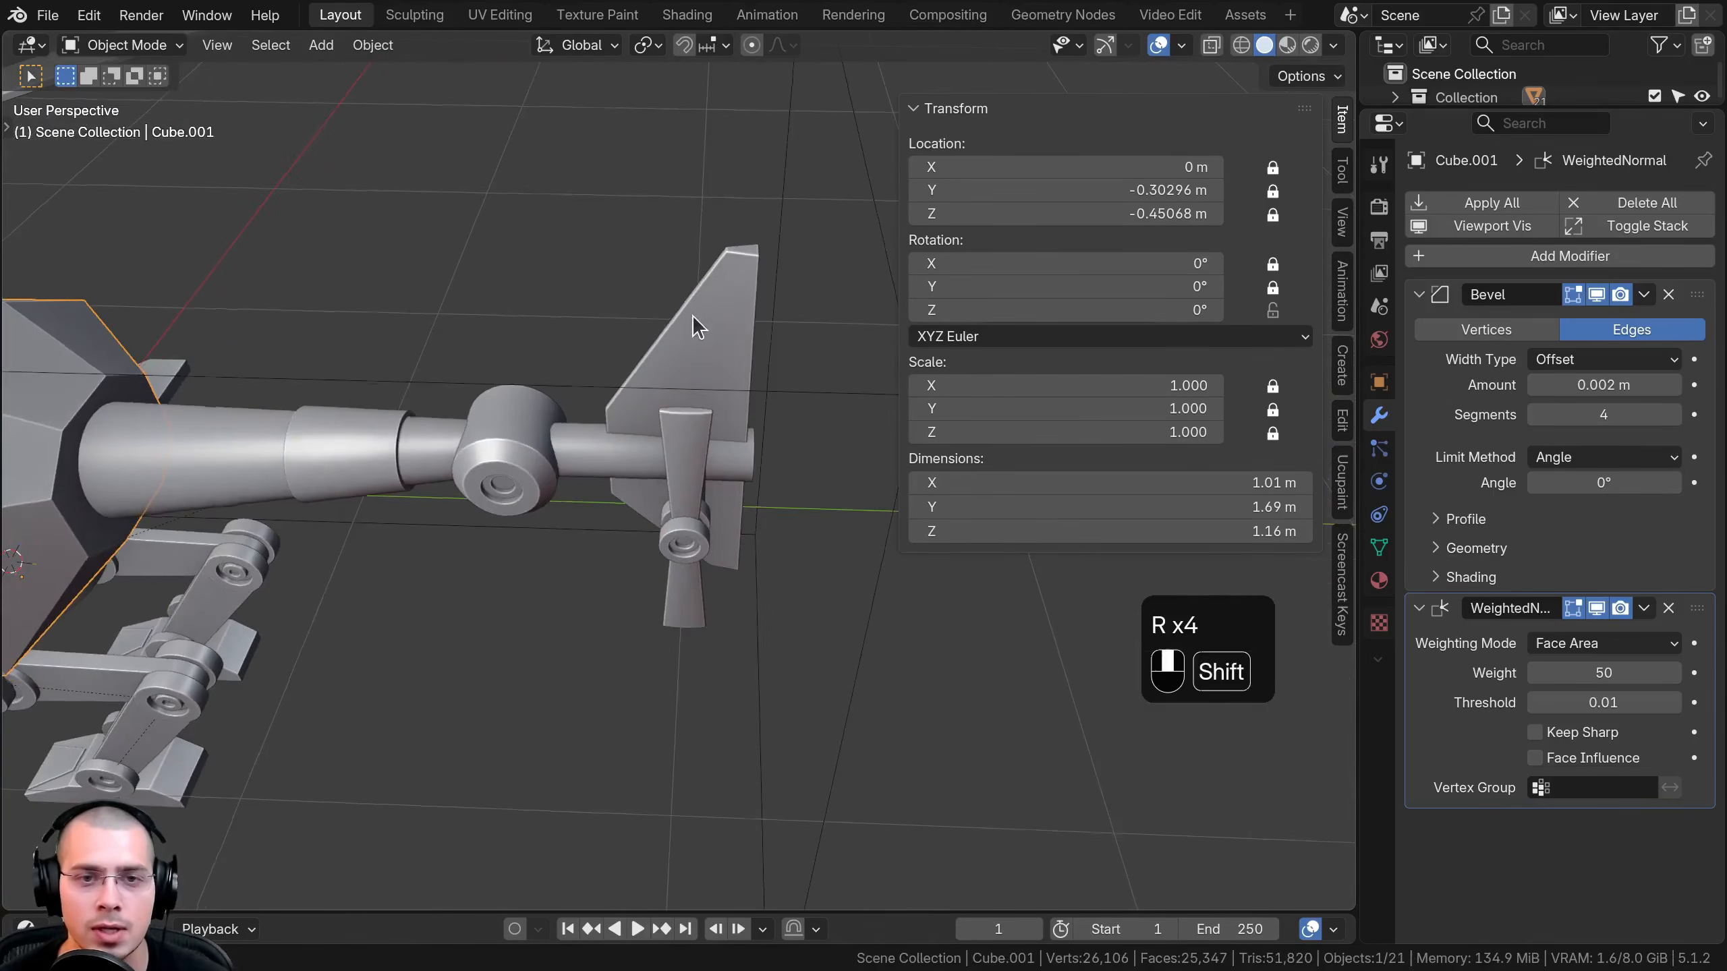
shift+middle_drag(692, 316, 702, 336)
click(674, 368)
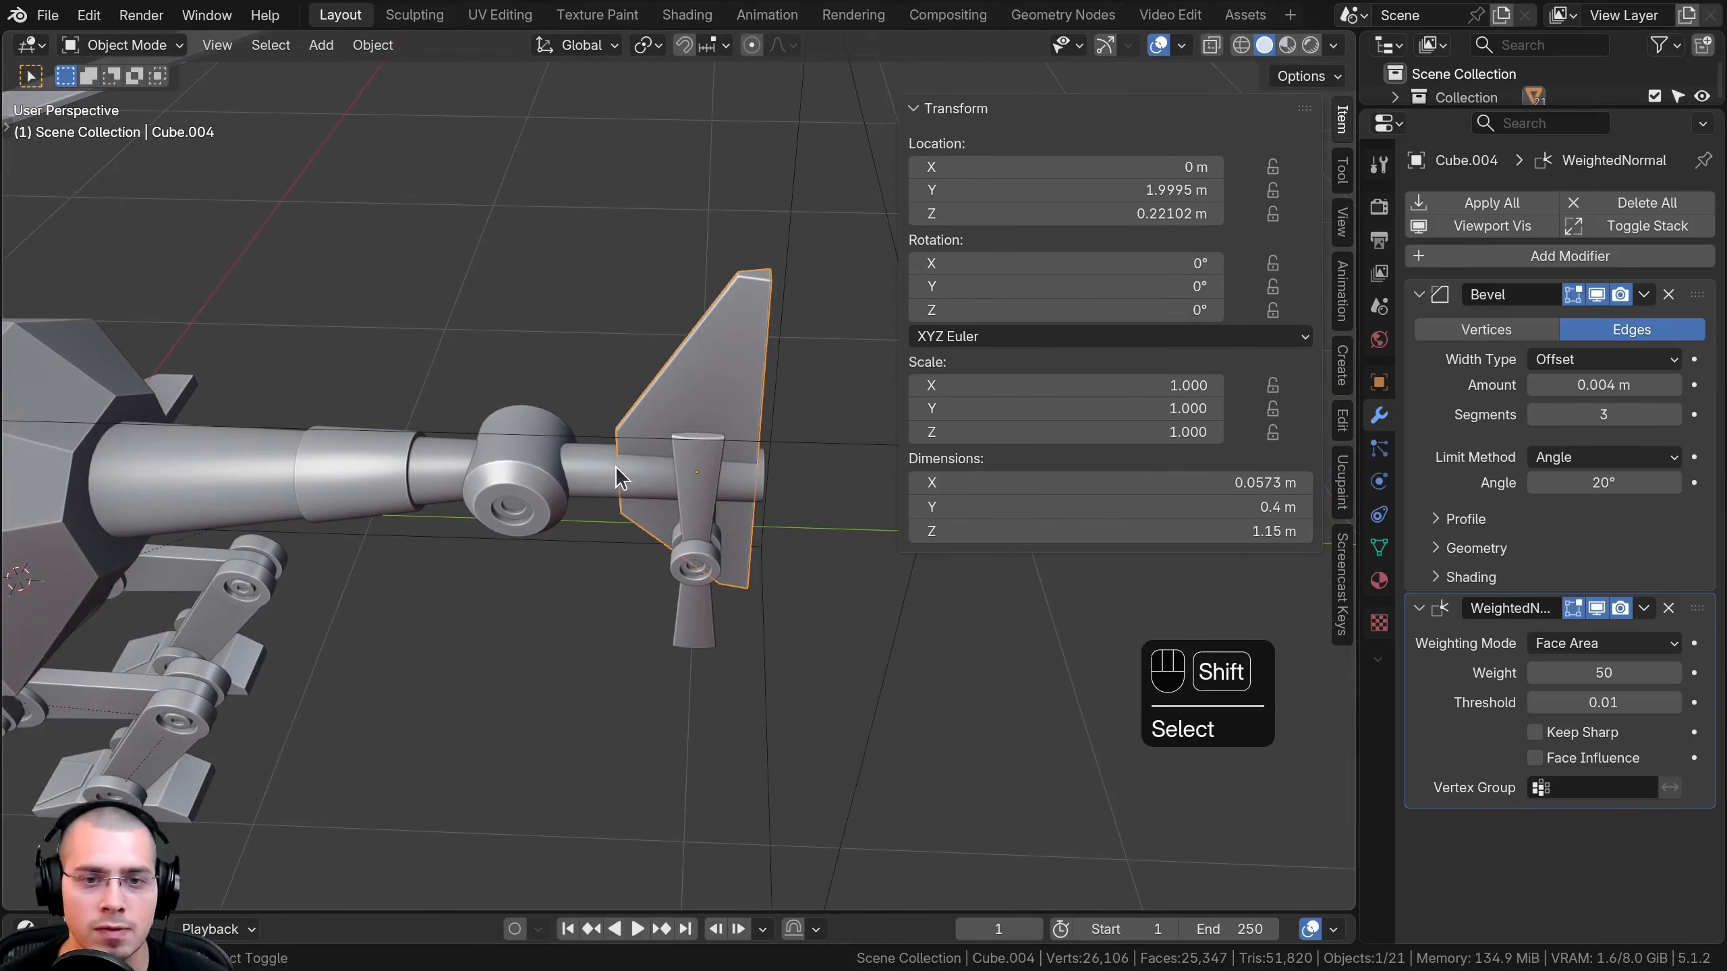
shift+click(367, 486)
click(711, 348)
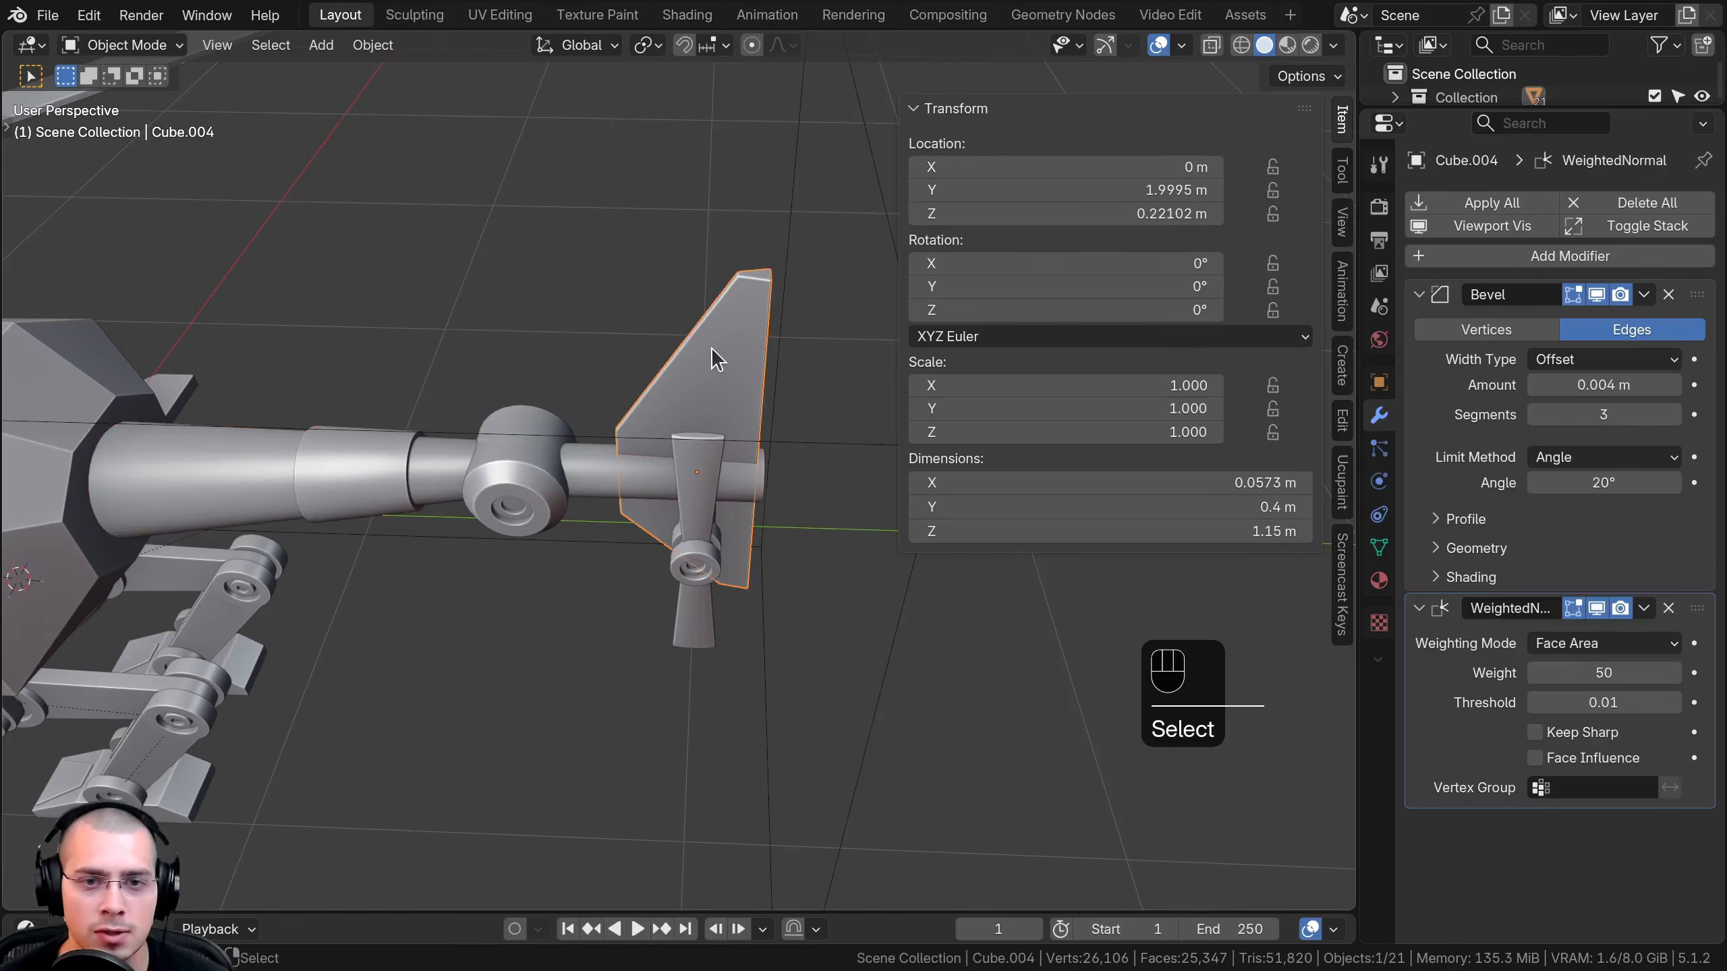
shift+middle_drag(518, 476, 523, 508)
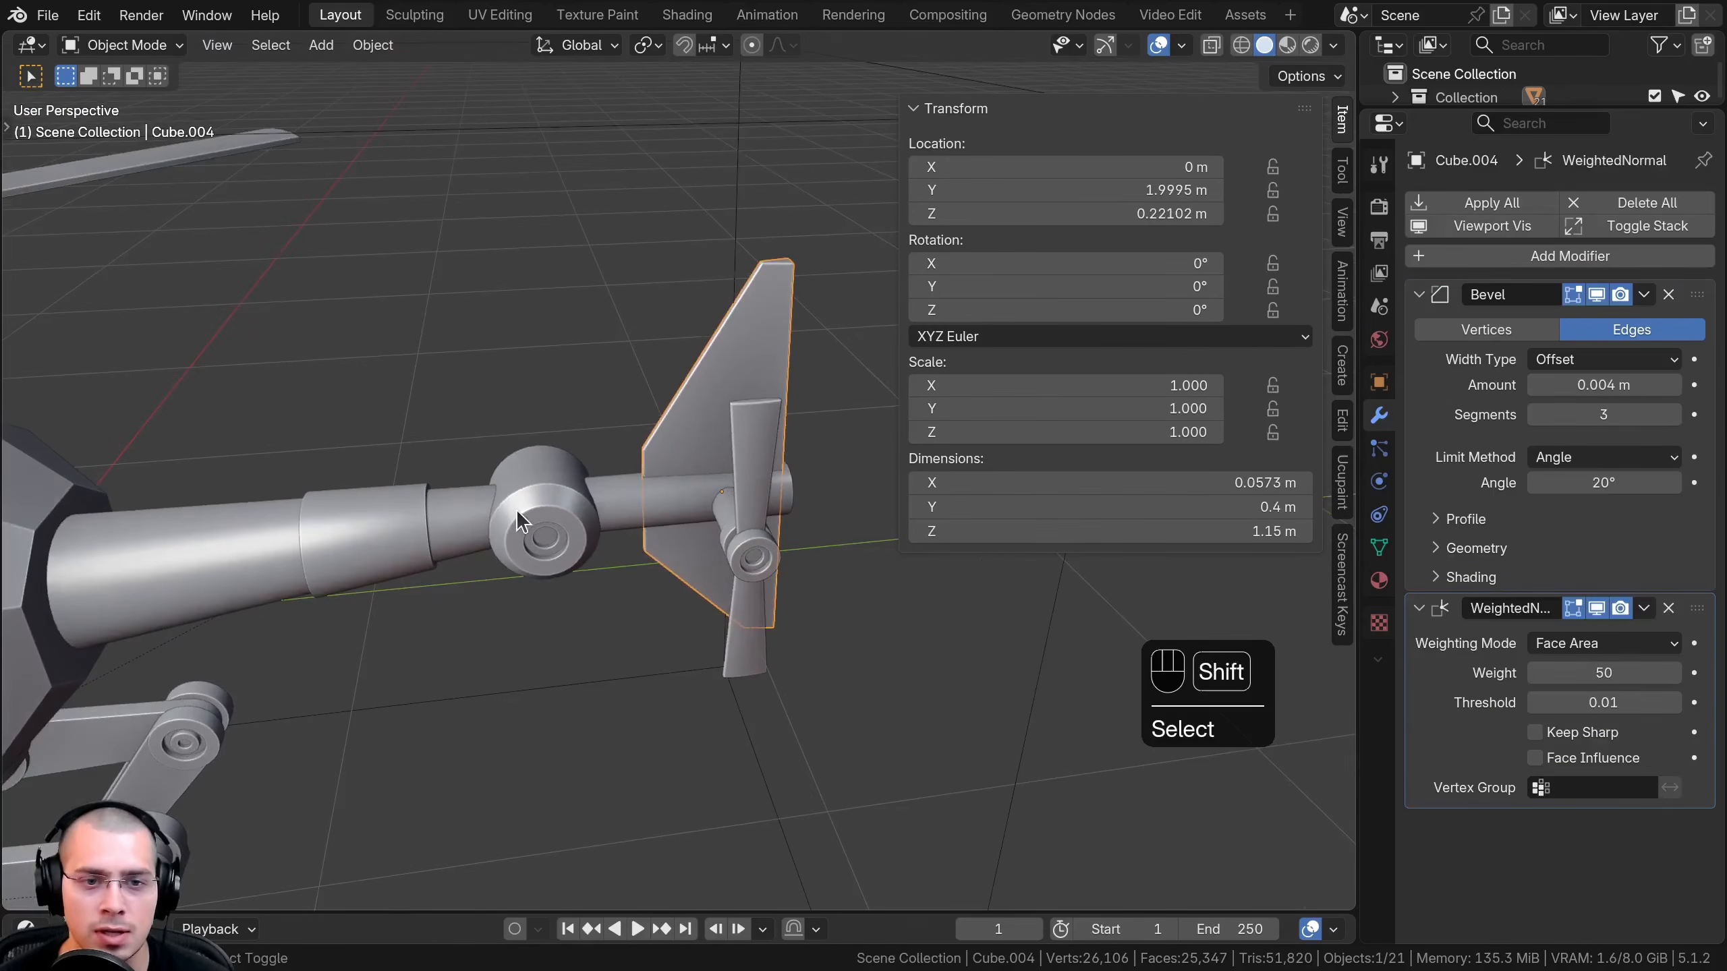
shift+click(515, 510)
middle_drag(381, 327, 459, 407)
middle_drag(850, 578, 790, 452)
shift+middle_drag(904, 507, 778, 426)
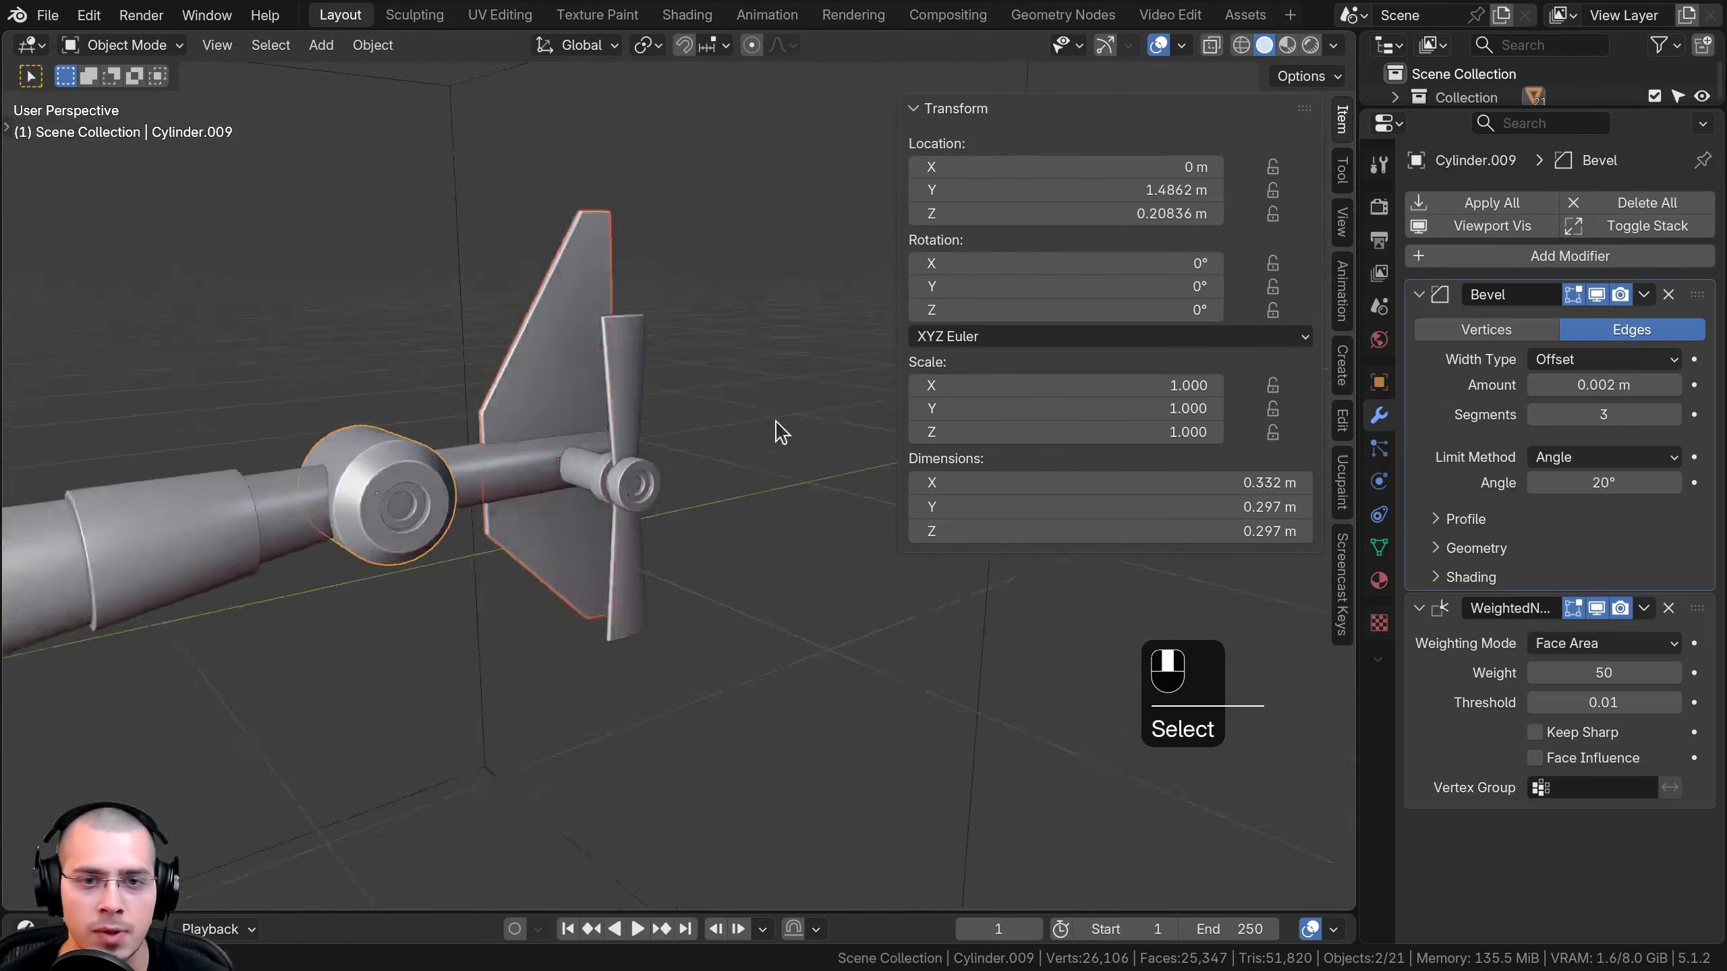
scroll(777, 426, up, 3)
shift+click(605, 313)
middle_drag(609, 327, 715, 477)
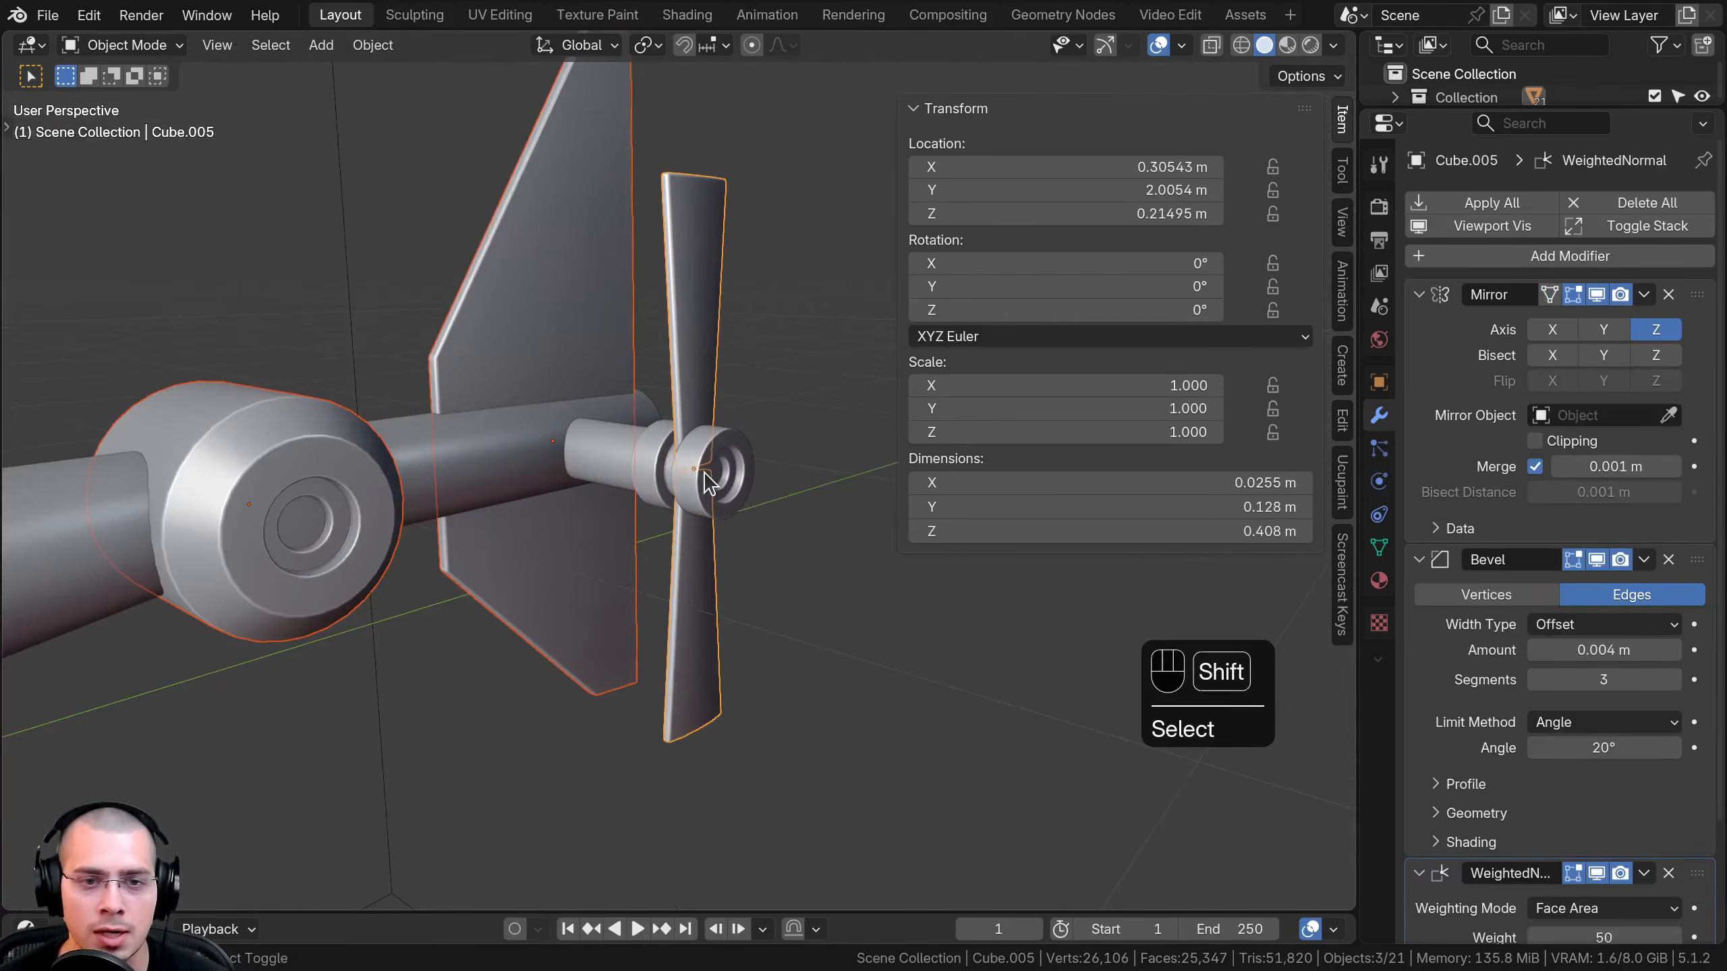
shift+click(707, 483)
scroll(510, 482, down, 2)
key(g)
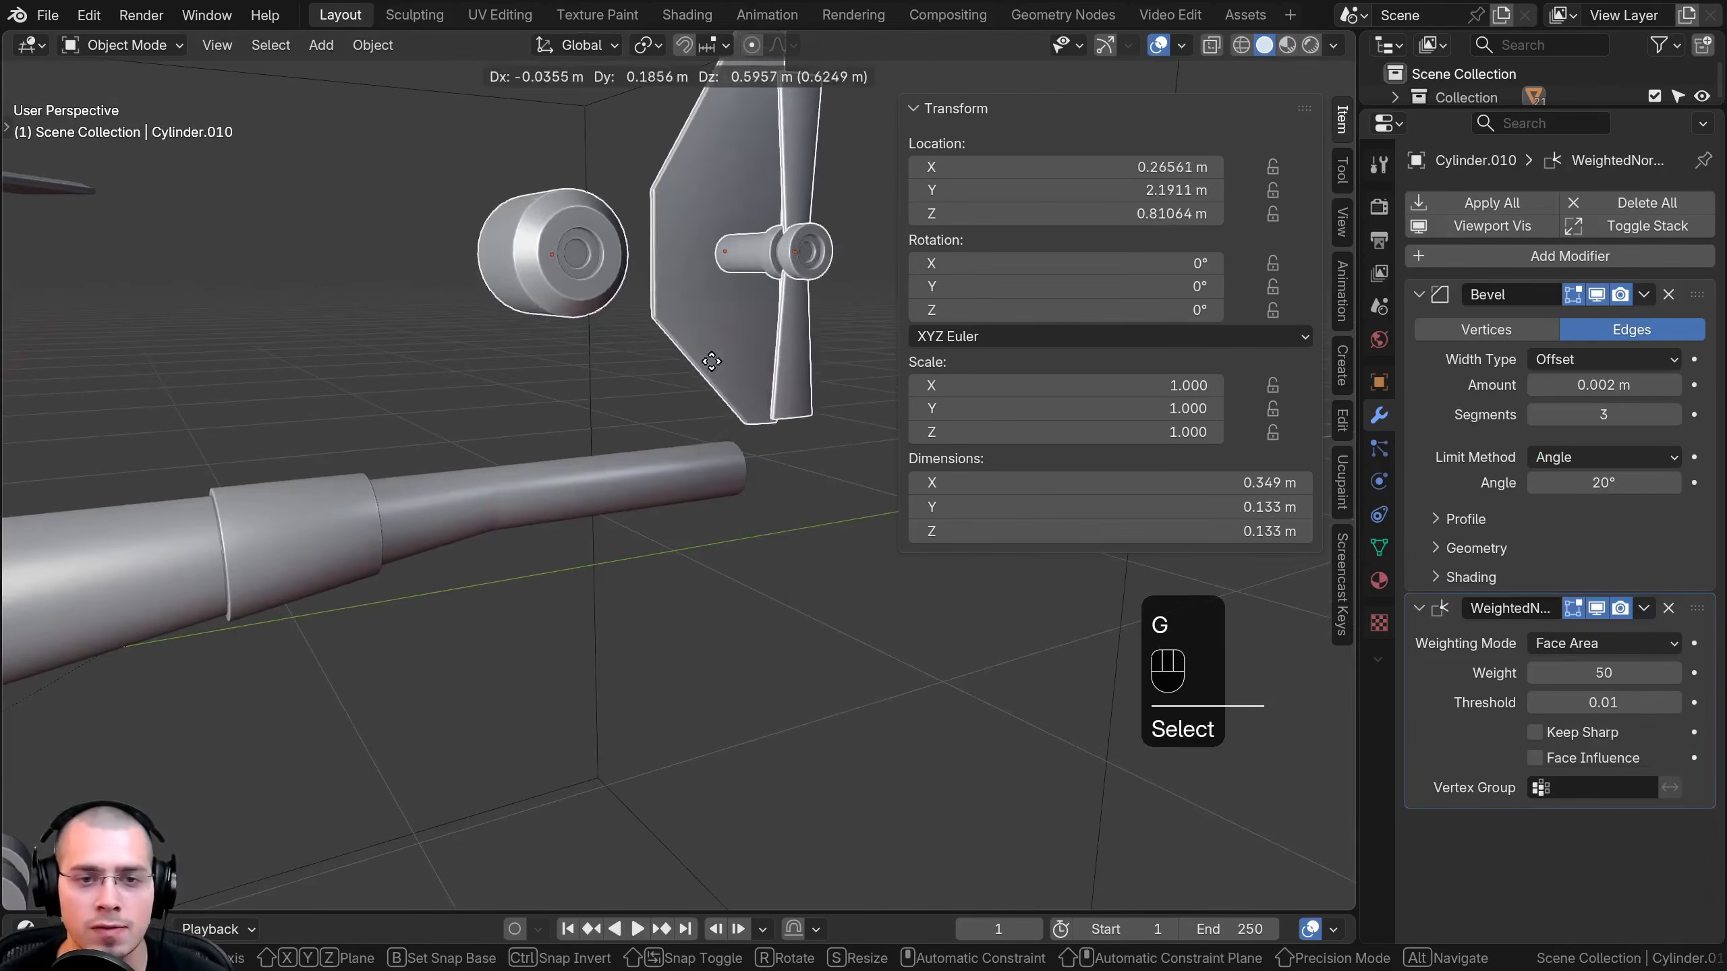
click(373, 540)
Add the tail boom as the active object and parent the selected tail parts to it with Object (Keep Transform)
middle_drag(374, 540, 335, 488)
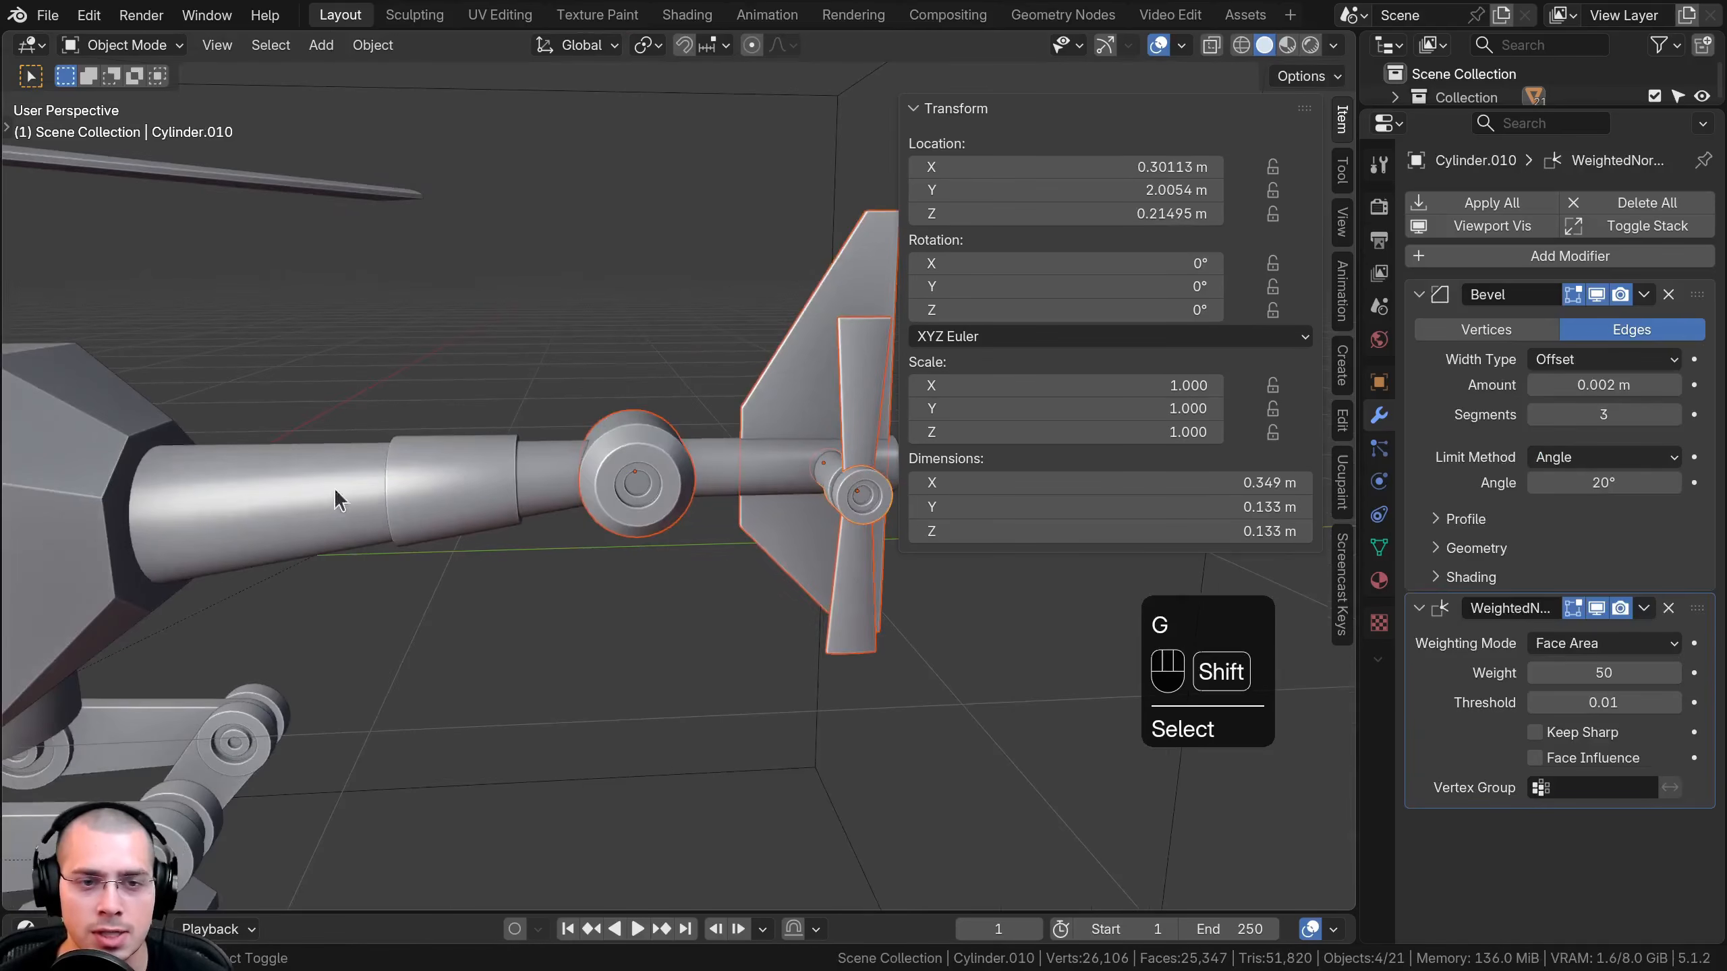
shift+click(373, 467)
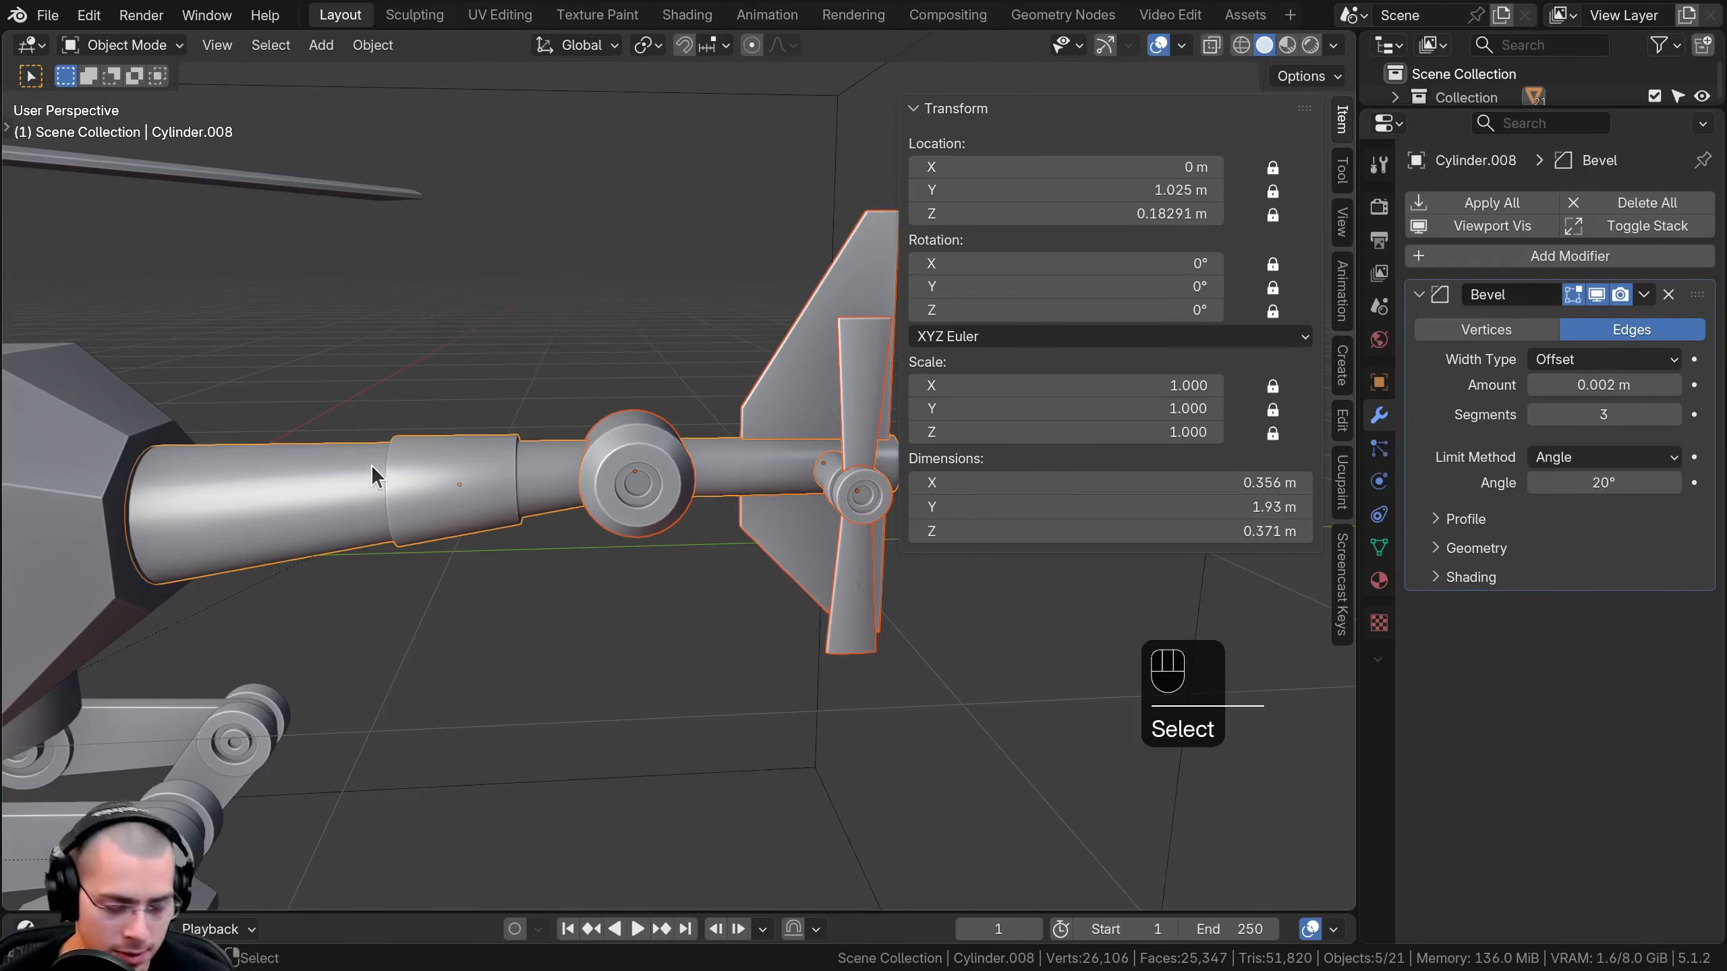
key(ctrl+p)
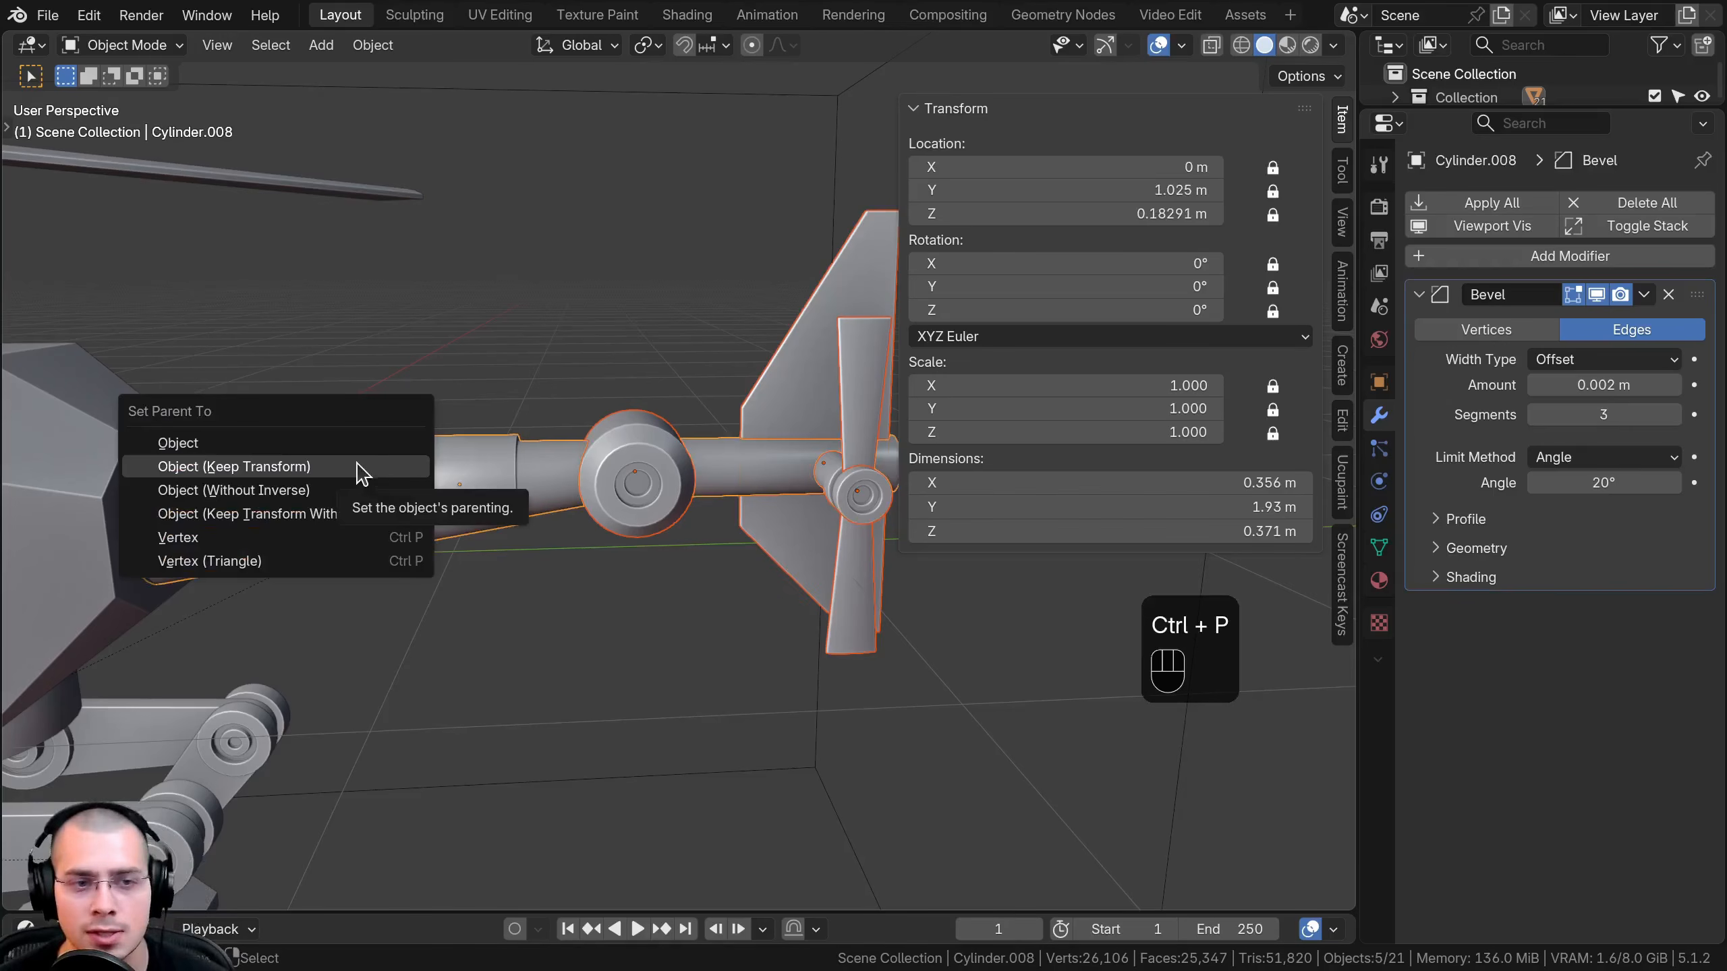
click(329, 466)
Select only the tail boom and try moving it to check its locks, cancelling each move
click(386, 478)
key(g)
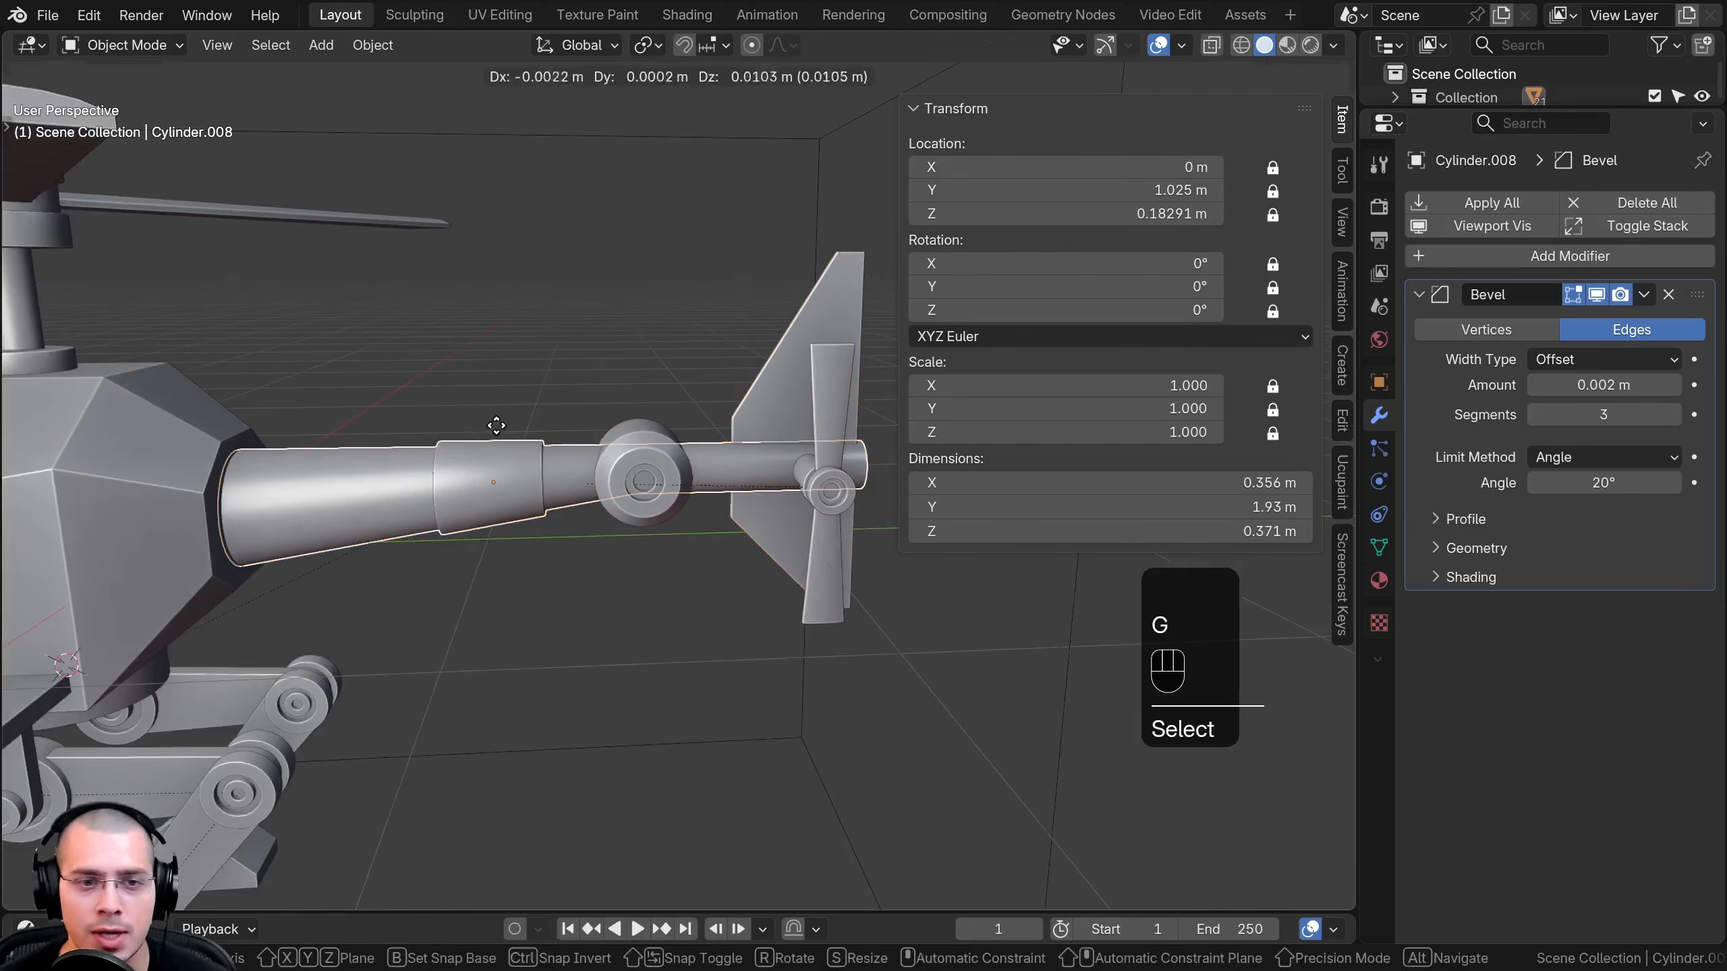
right_click(547, 502)
key(g)
right_click(525, 443)
middle_drag(525, 443, 512, 554)
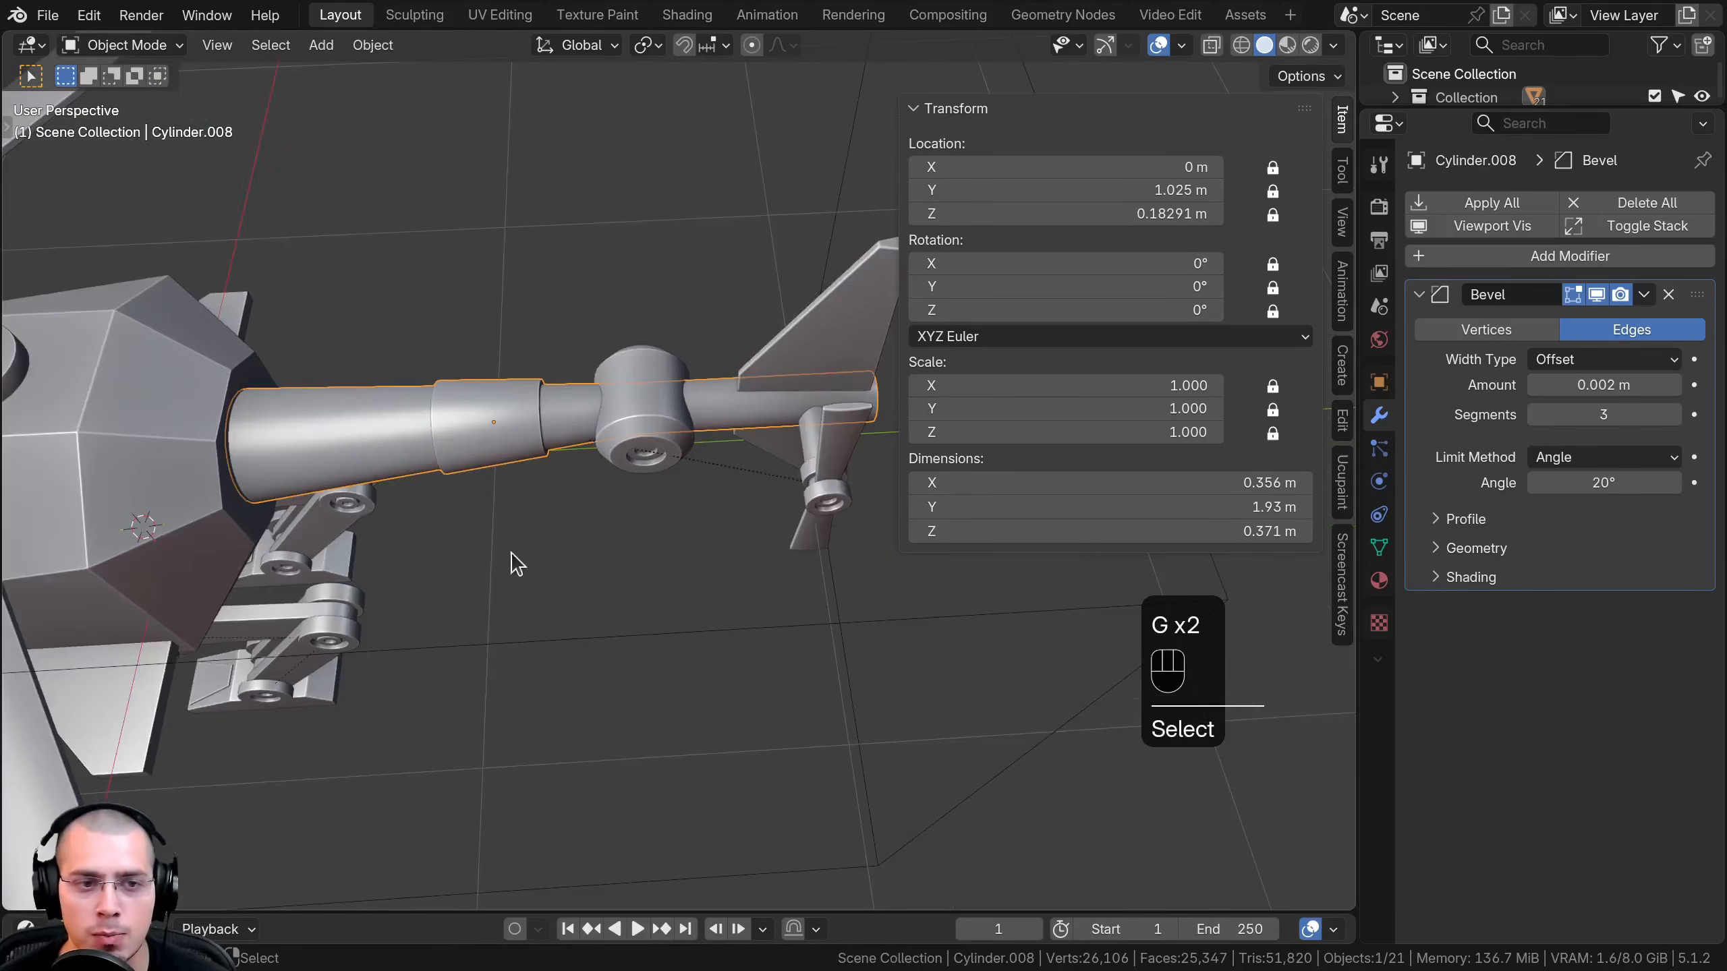
scroll(448, 421, down, 5)
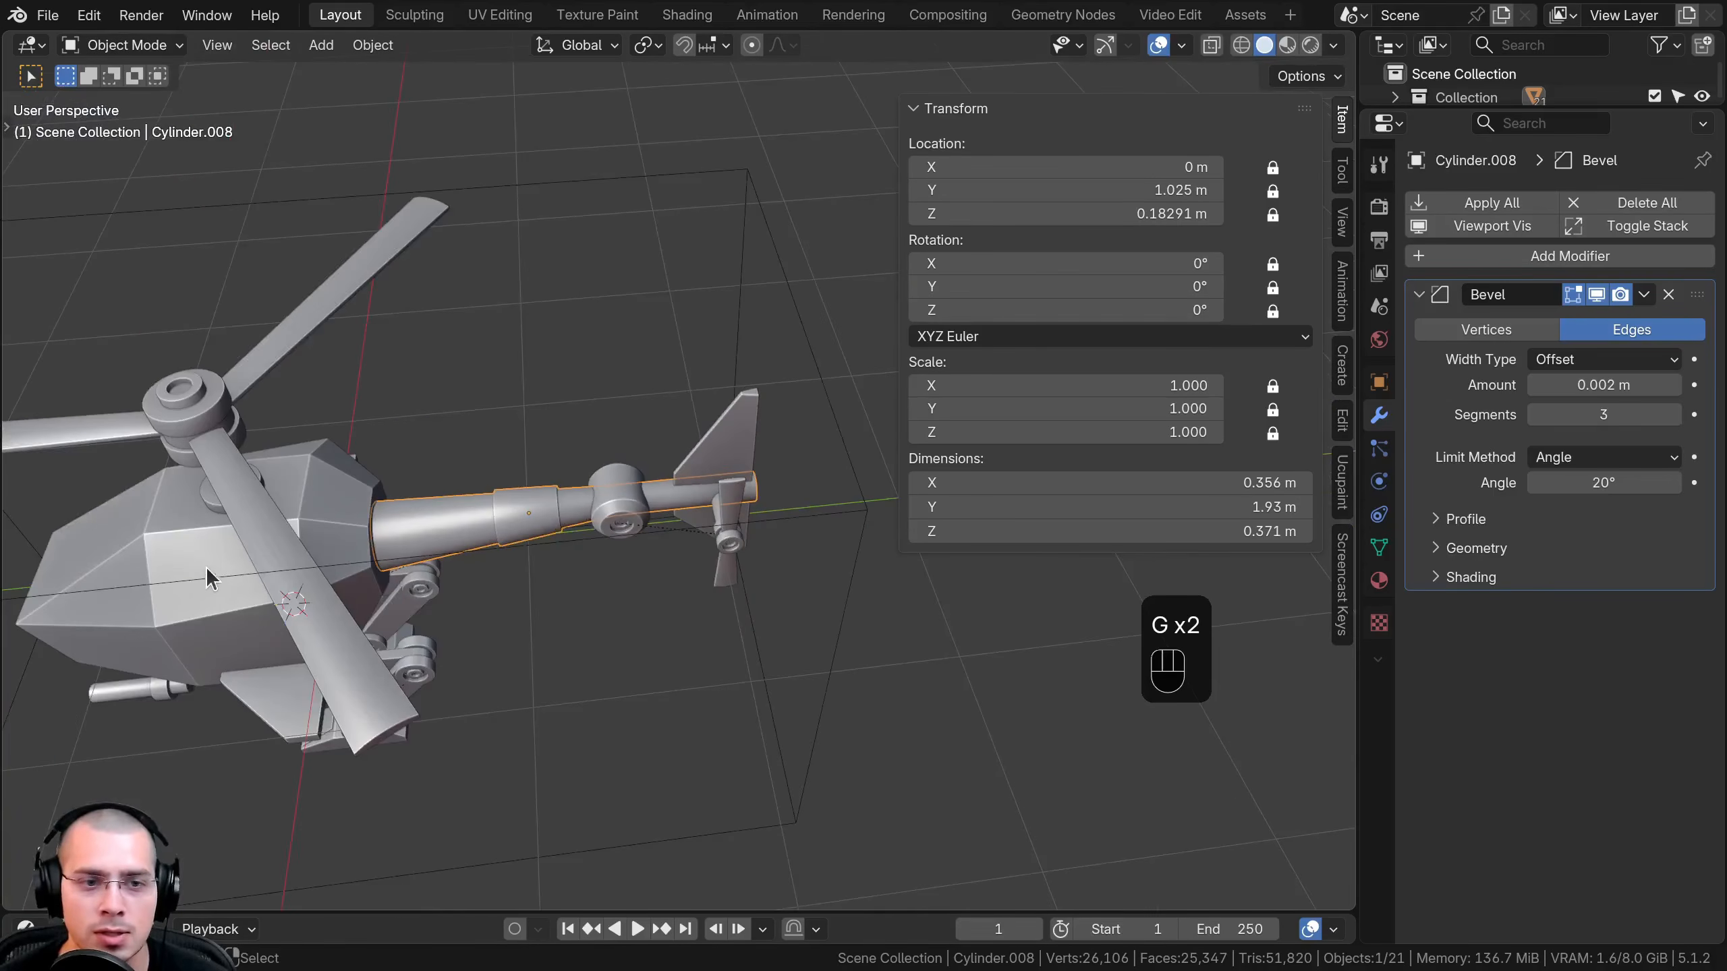
Select the main body and test rotating it with the tail parts attached, cancelling the rotation
click(301, 598)
middle_drag(301, 599, 686, 610)
key(r)
key(r)
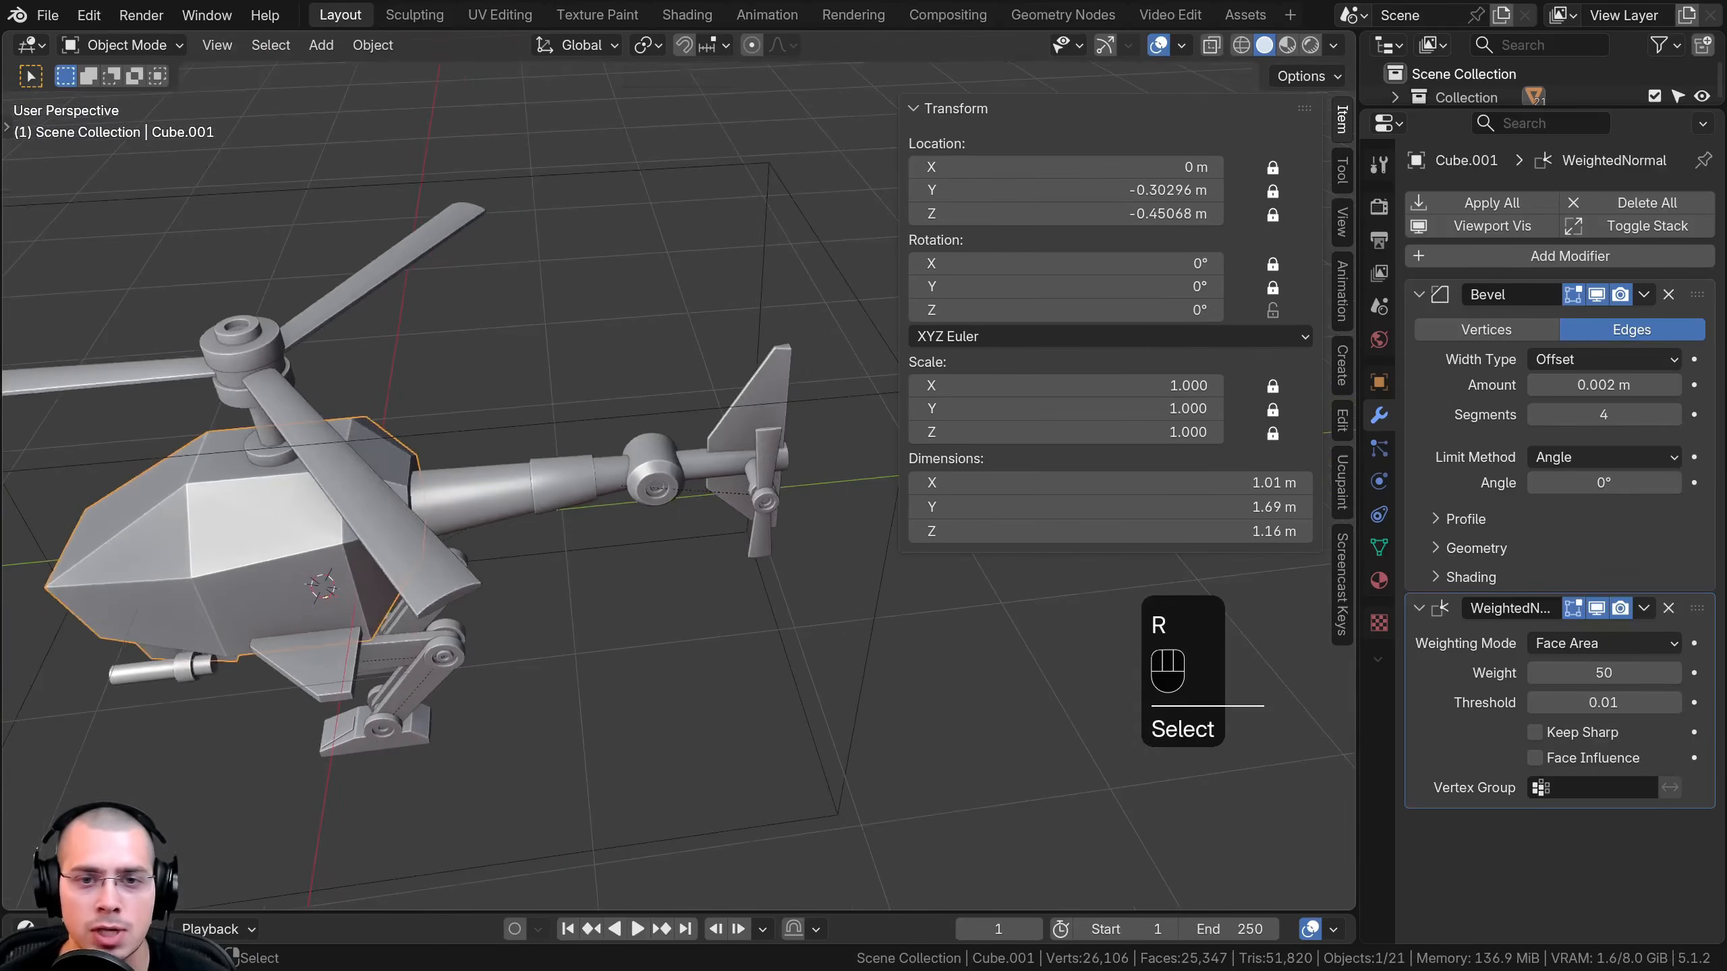
right_click(750, 625)
Select the tail fin, round tail housing and tail rotor shaft, and lock all their location, rotation and scale axes
scroll(655, 694, up, 3)
shift+middle_drag(750, 624, 690, 517)
scroll(690, 516, up, 3)
shift+middle_drag(690, 517, 756, 464)
key(a)
click(644, 377)
shift+middle_drag(610, 457, 672, 385)
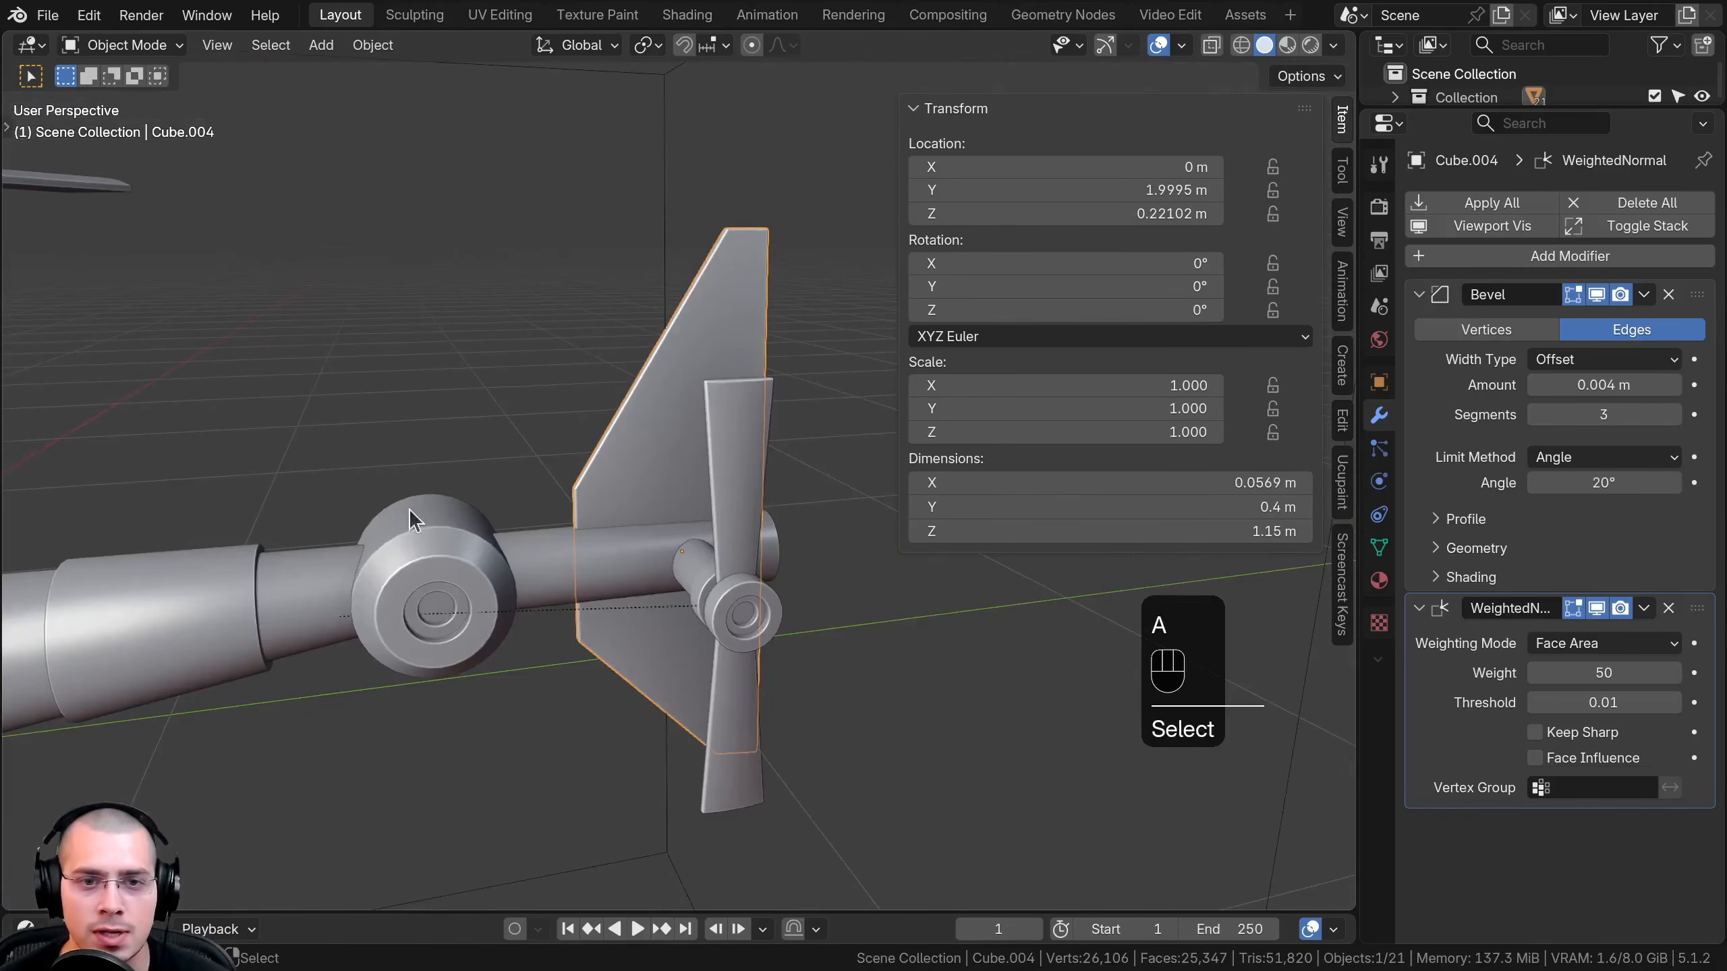
shift+click(422, 524)
middle_drag(422, 524, 647, 488)
shift+click(648, 493)
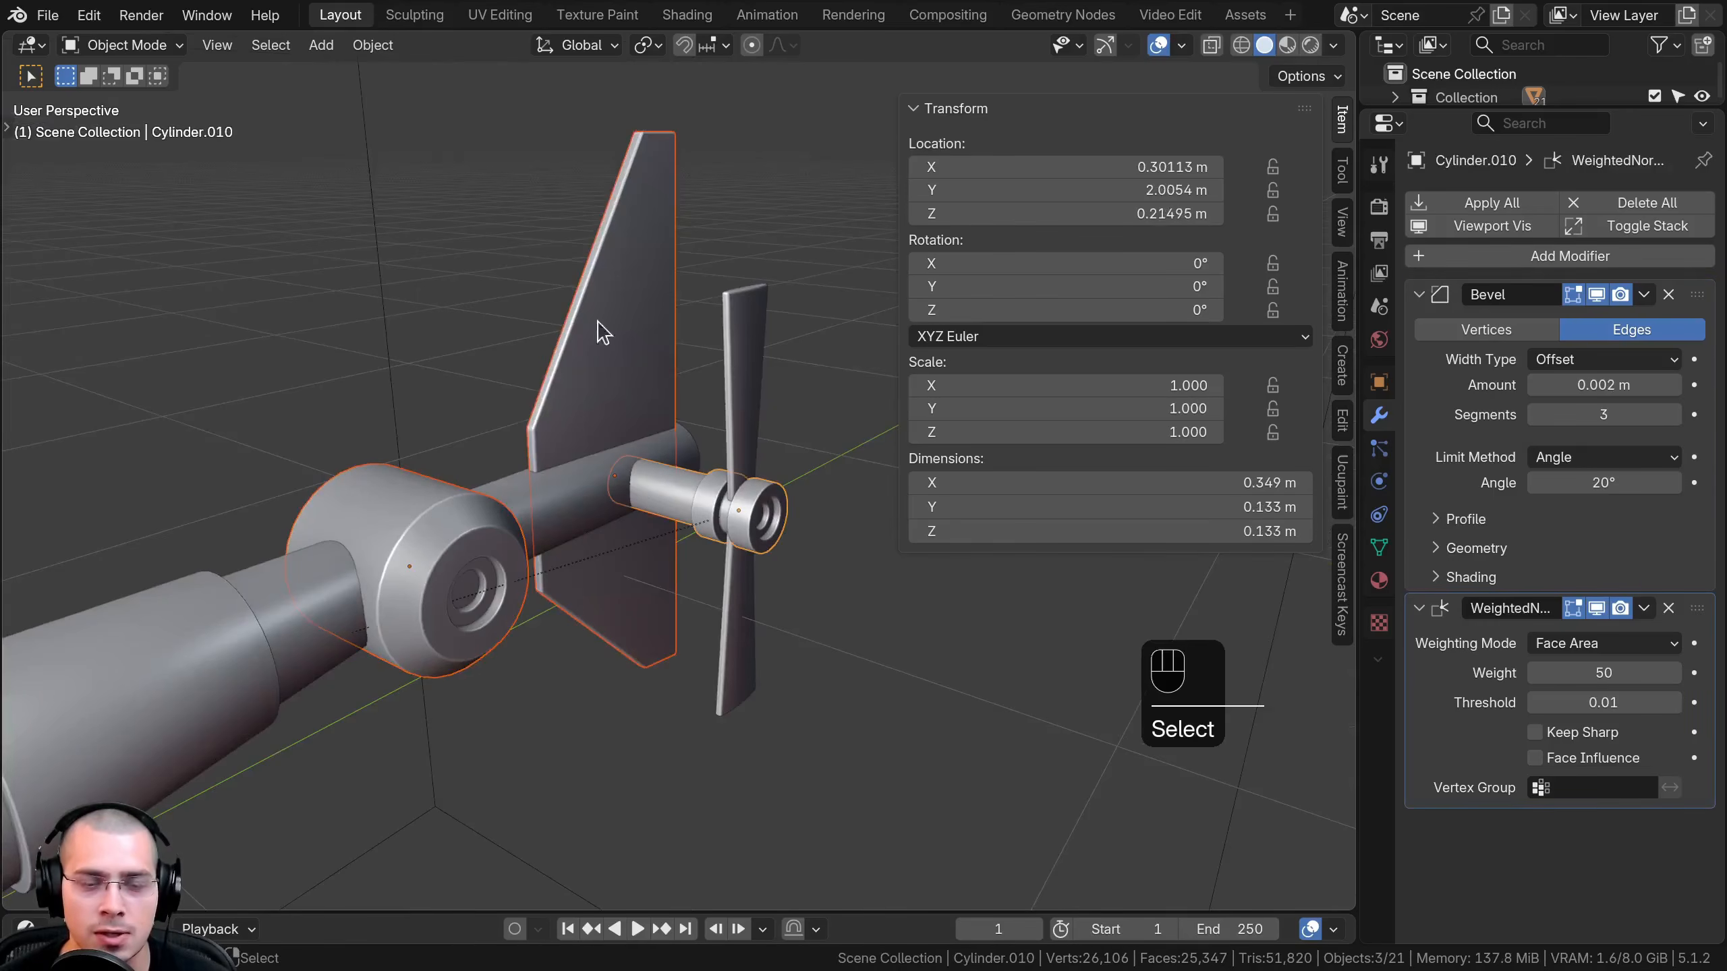
key(g)
right_click(714, 532)
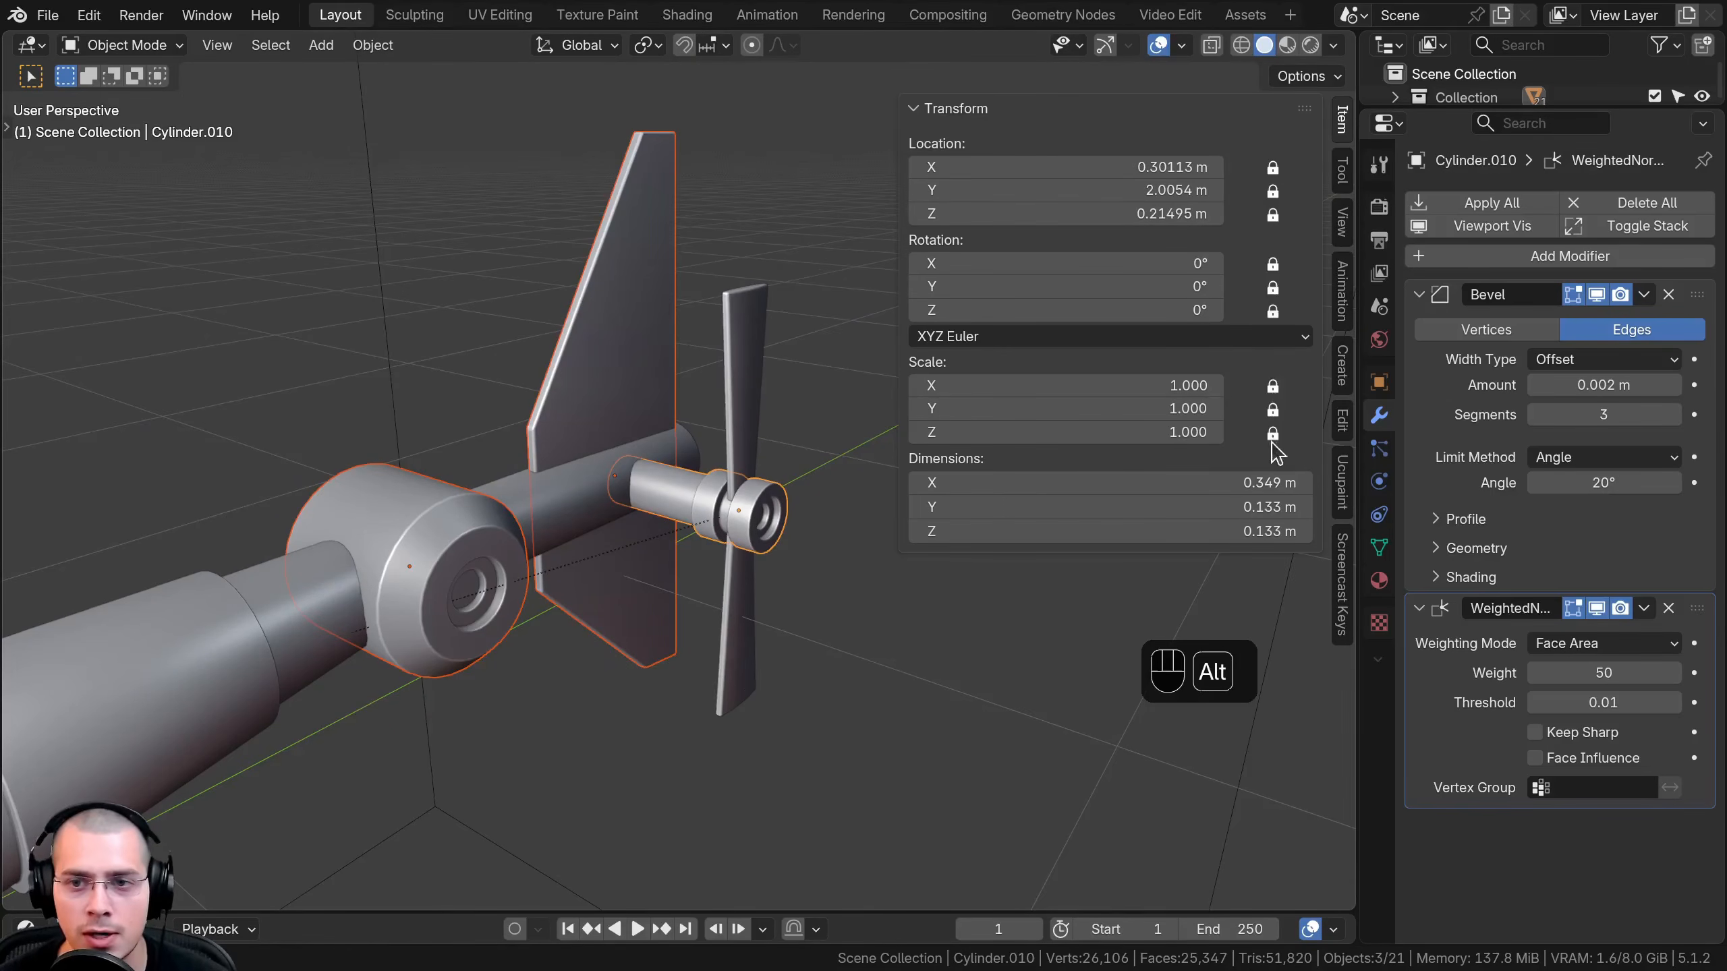
Try moving the tail fin, tail rotor shaft and round tail housing one at a time to check their locks
key(a)
click(607, 360)
key(g)
right_click(640, 401)
click(673, 492)
key(g)
right_click(693, 327)
click(519, 513)
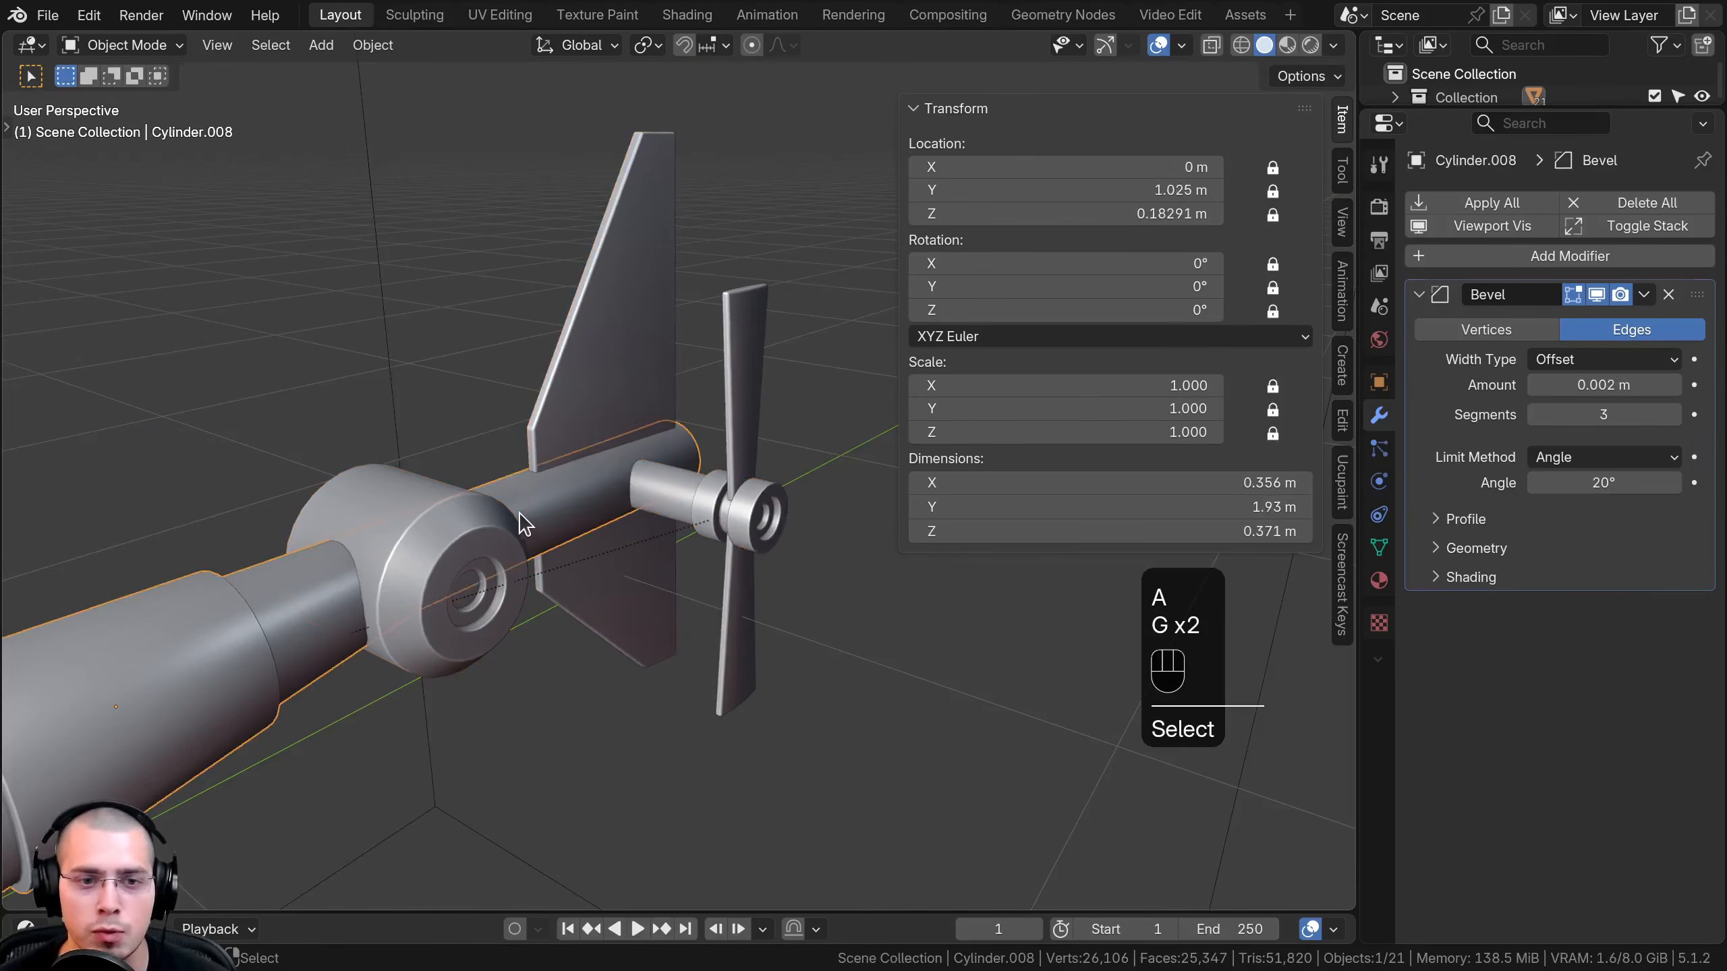
click(470, 533)
key(g)
right_click(428, 398)
Select the tail rotor blades, test their rotation around X, and lock every transform axis except X rotation
middle_drag(748, 343, 699, 329)
click(699, 329)
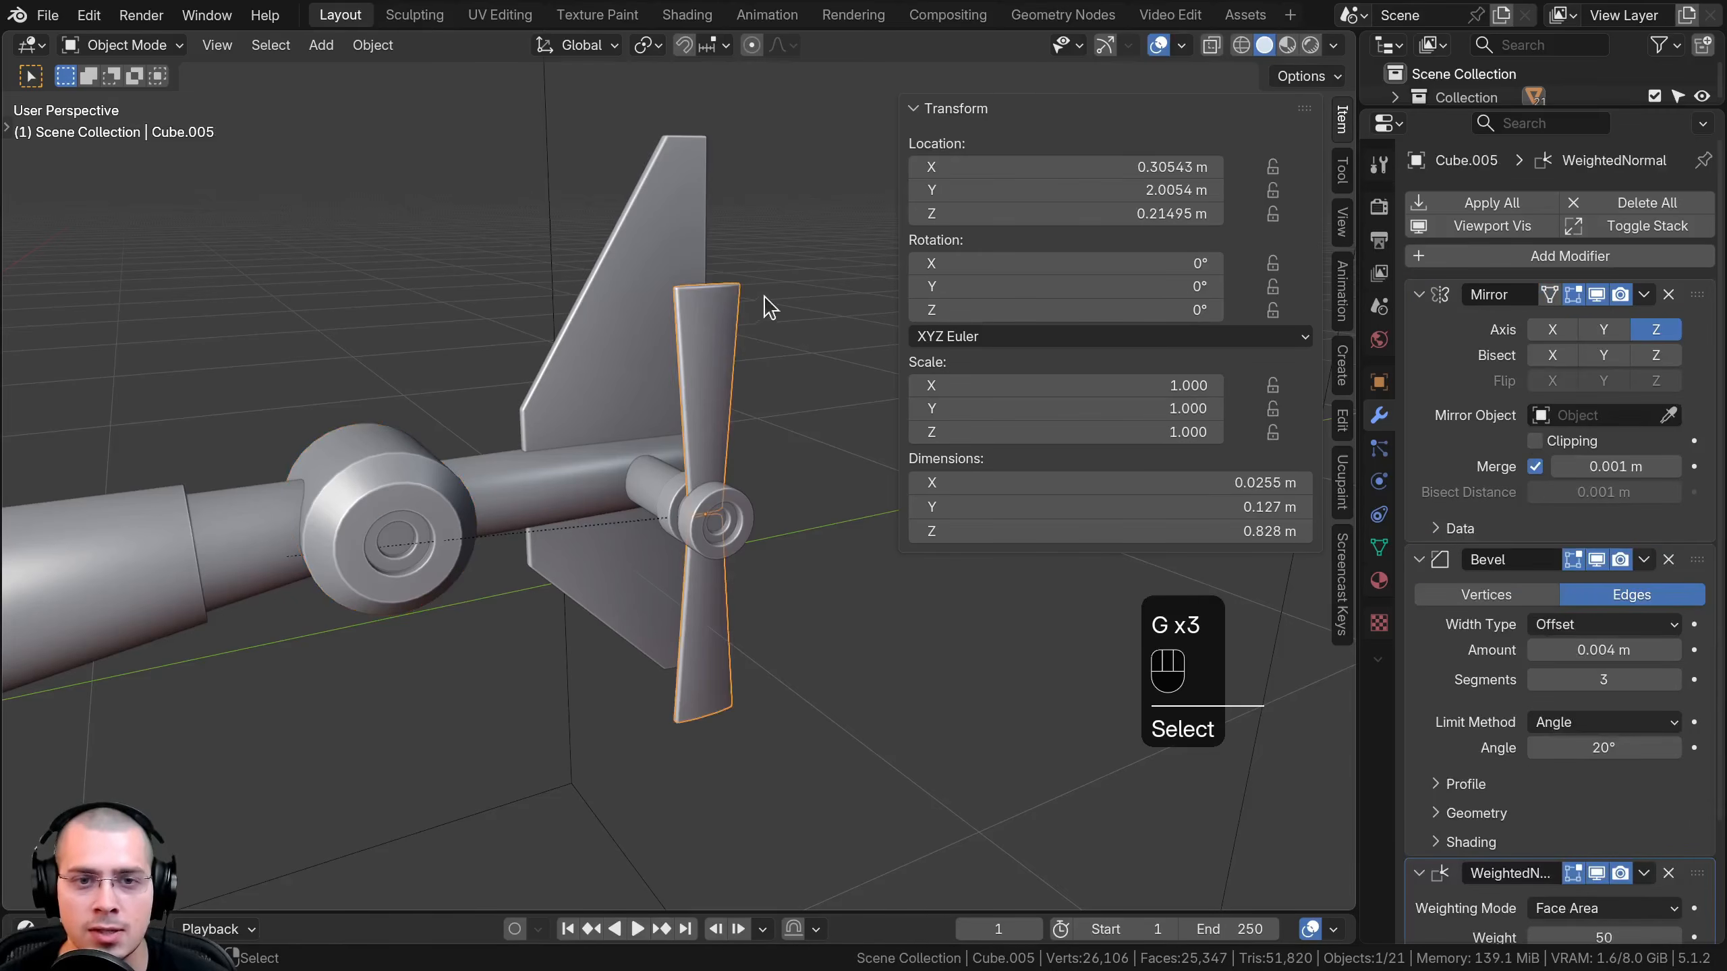
key(r)
key(x)
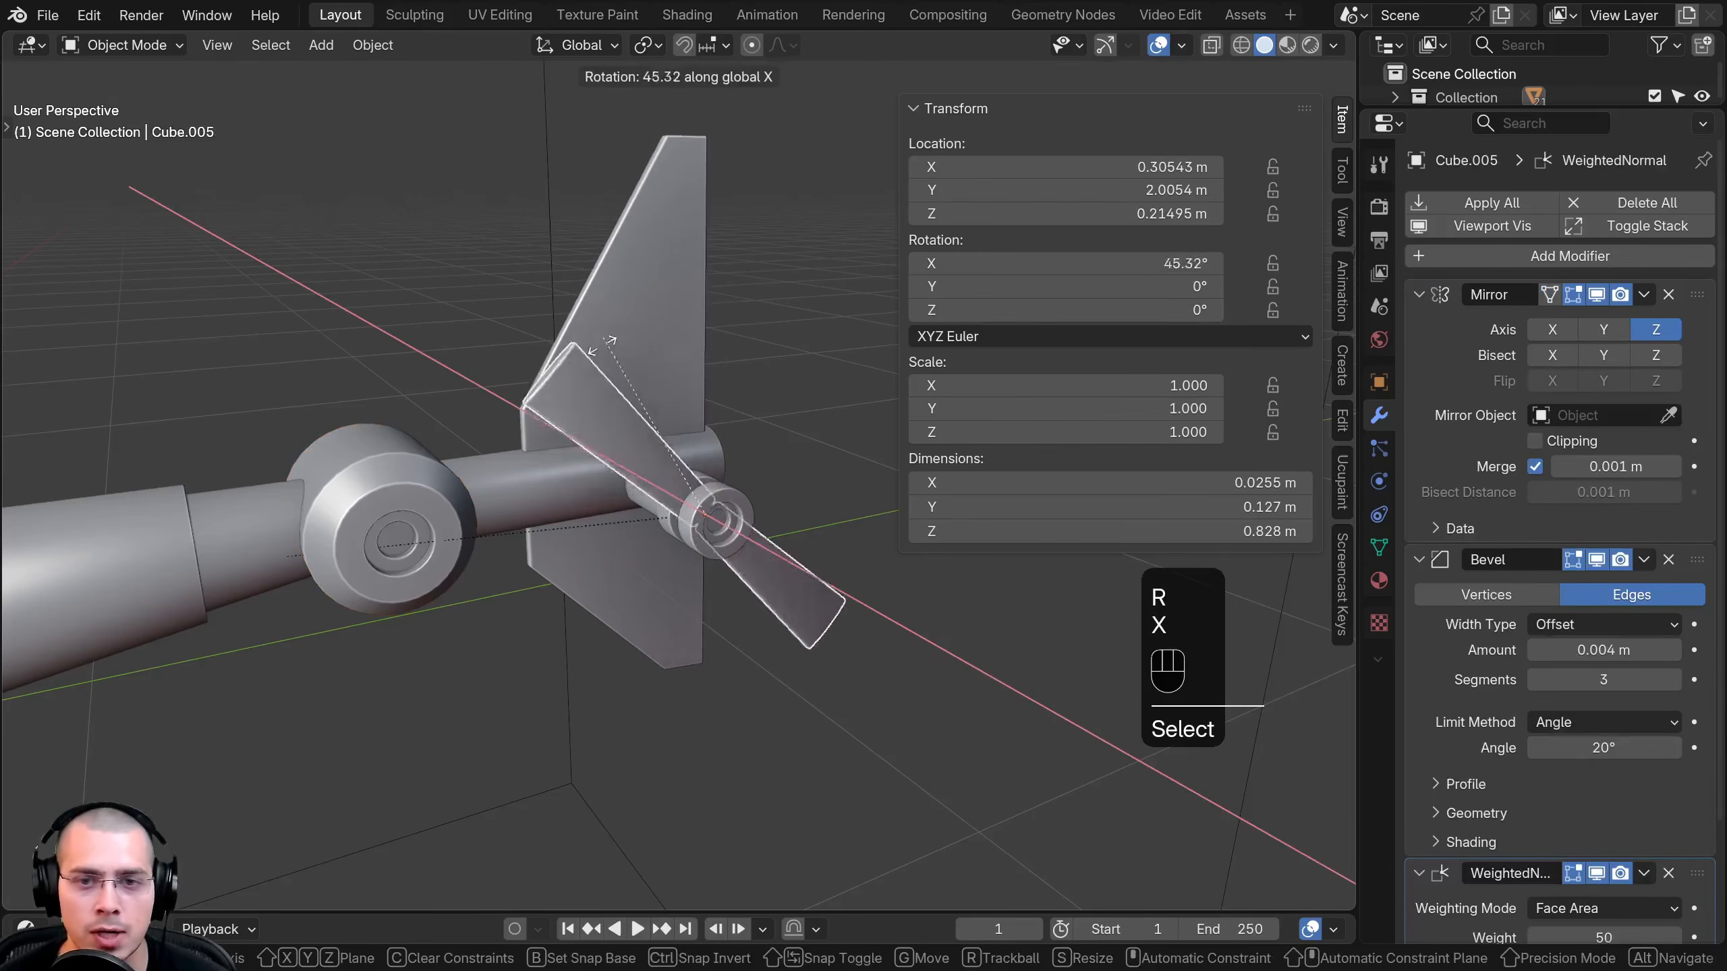
right_click(746, 371)
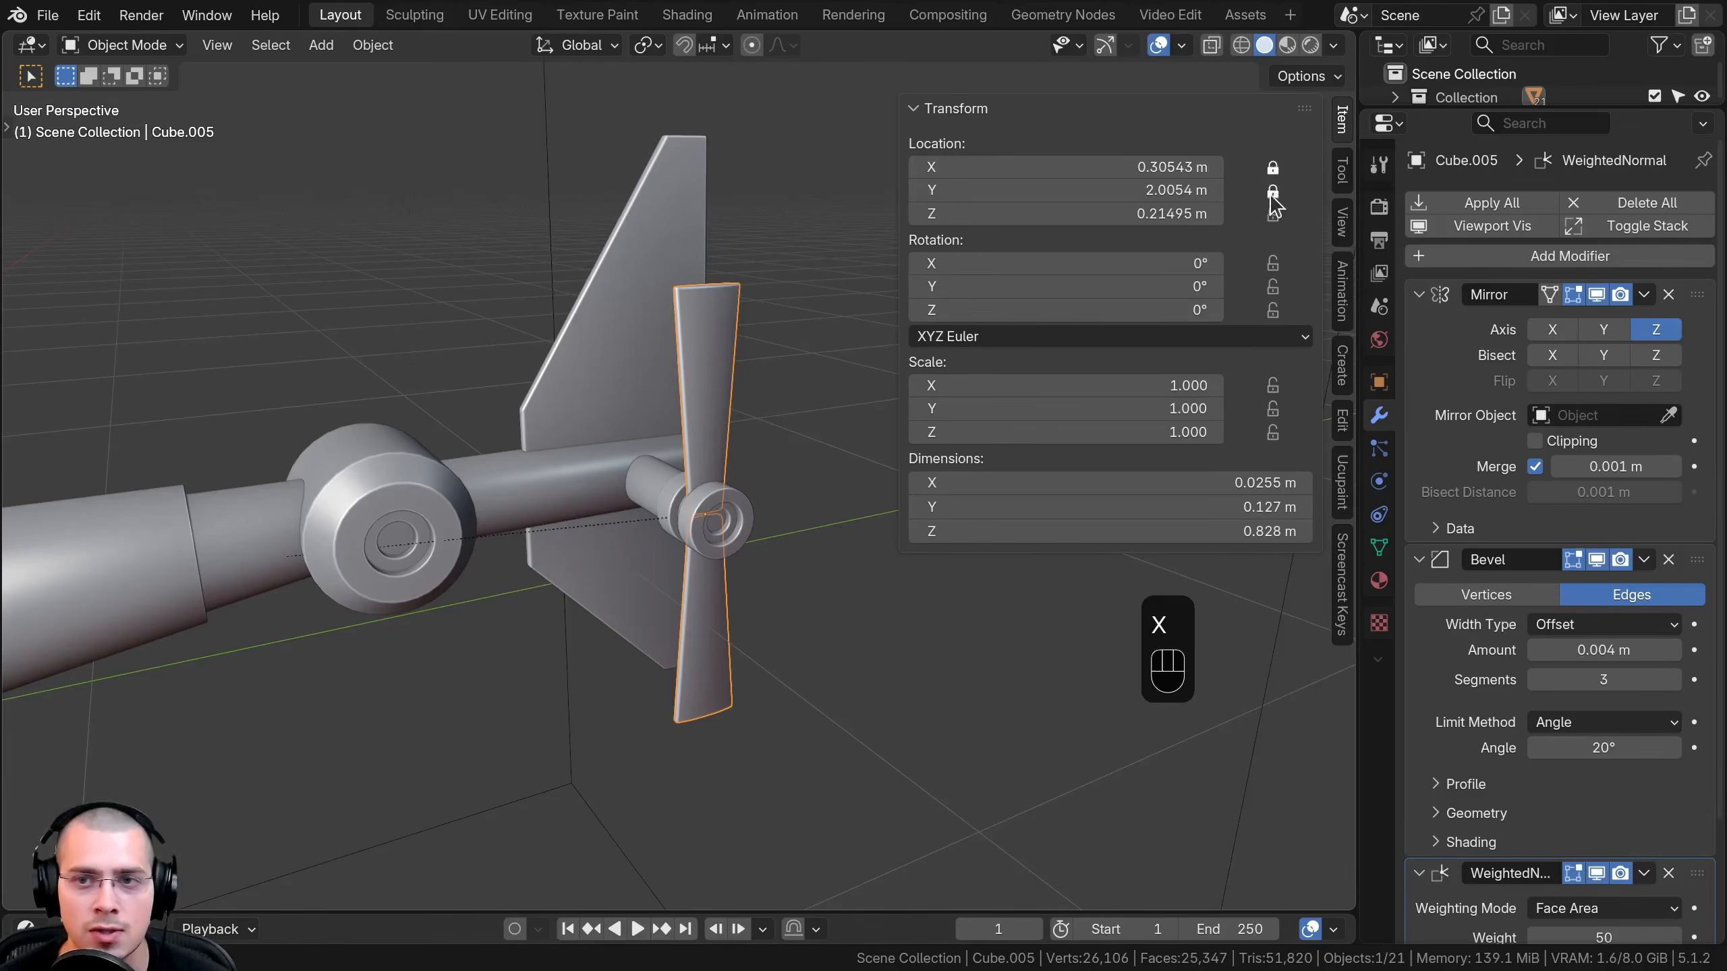
click(1273, 264)
scroll(735, 441, down, 6)
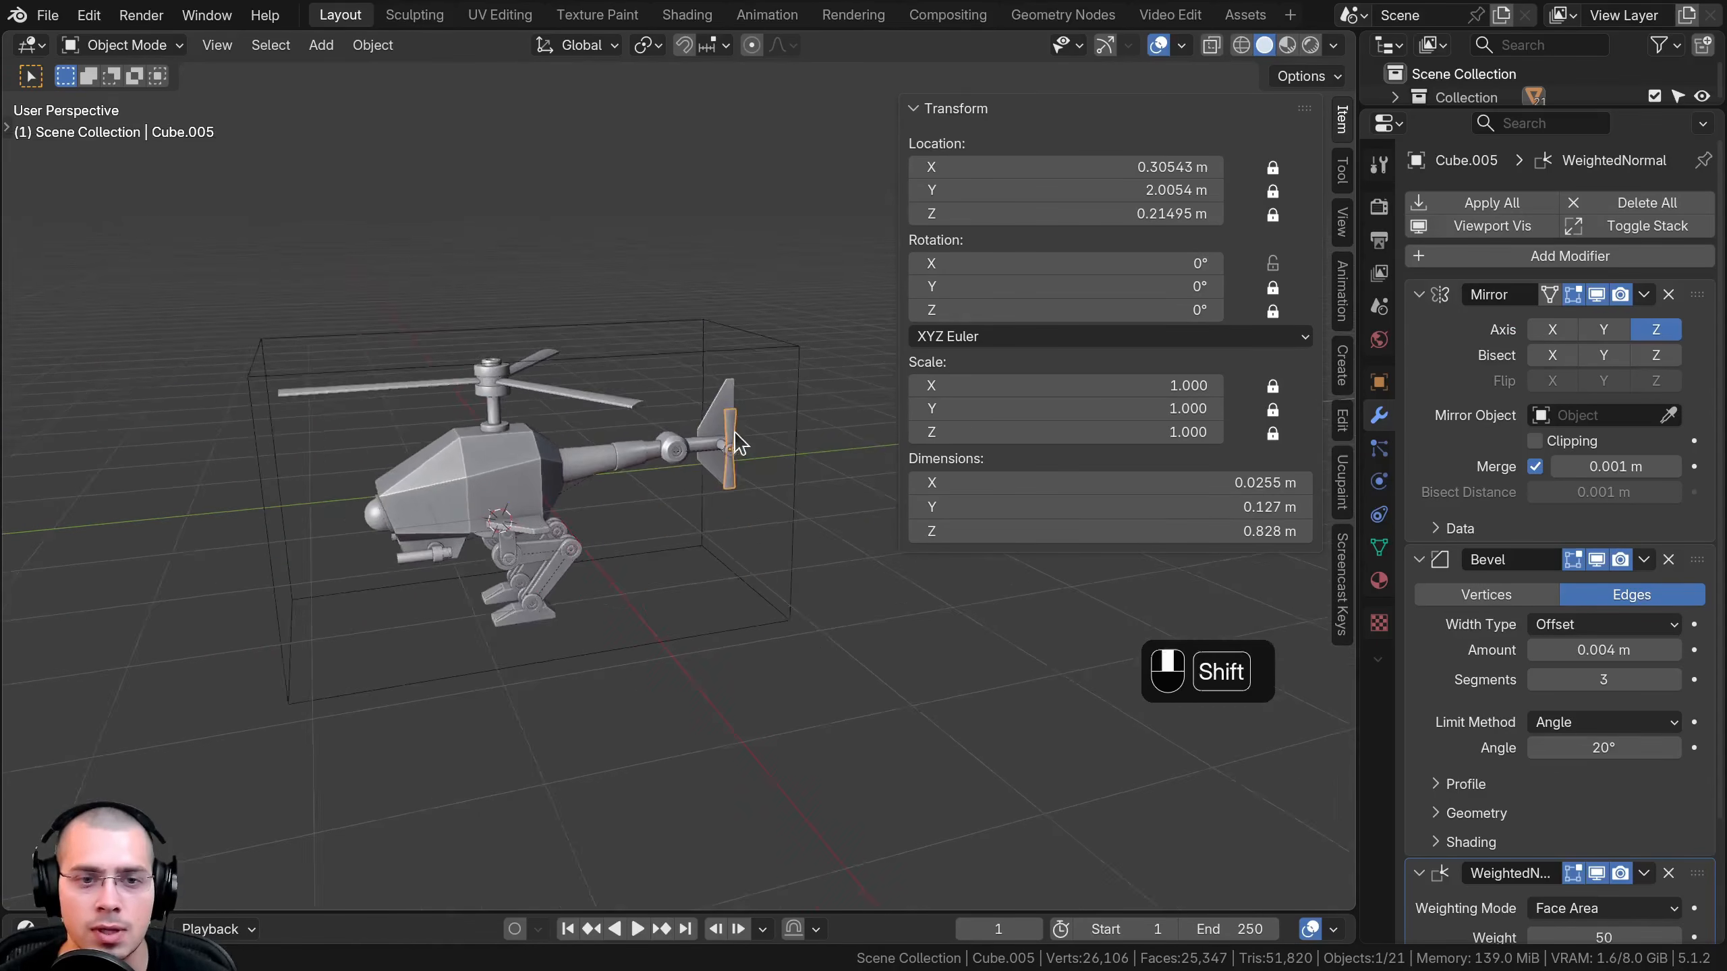
Test rotating the tail rotor blades and the helicopter they are attached to, cancelling each rotation
scroll(745, 437, up, 2)
key(r)
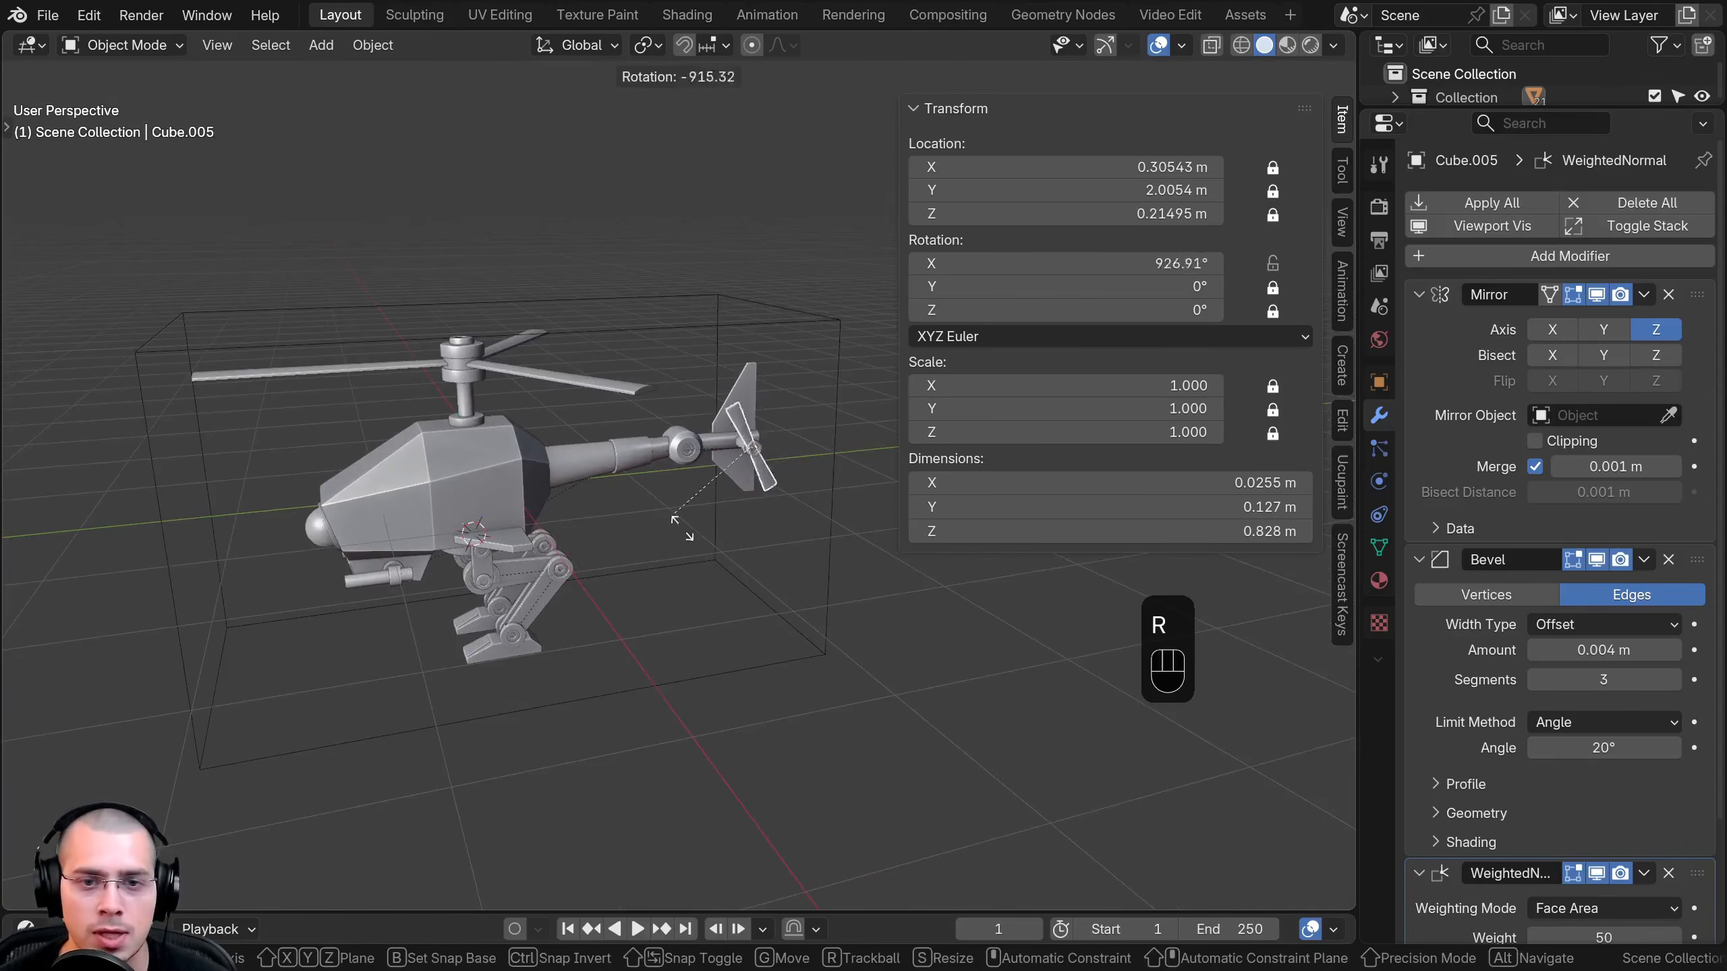
right_click(542, 370)
click(596, 454)
middle_drag(542, 371, 591, 384)
key(r)
right_click(762, 640)
Select the wireframe box around the helicopter and test moving it, cancelling the move
key(a)
shift+middle_drag(592, 384, 578, 371)
click(522, 372)
key(g)
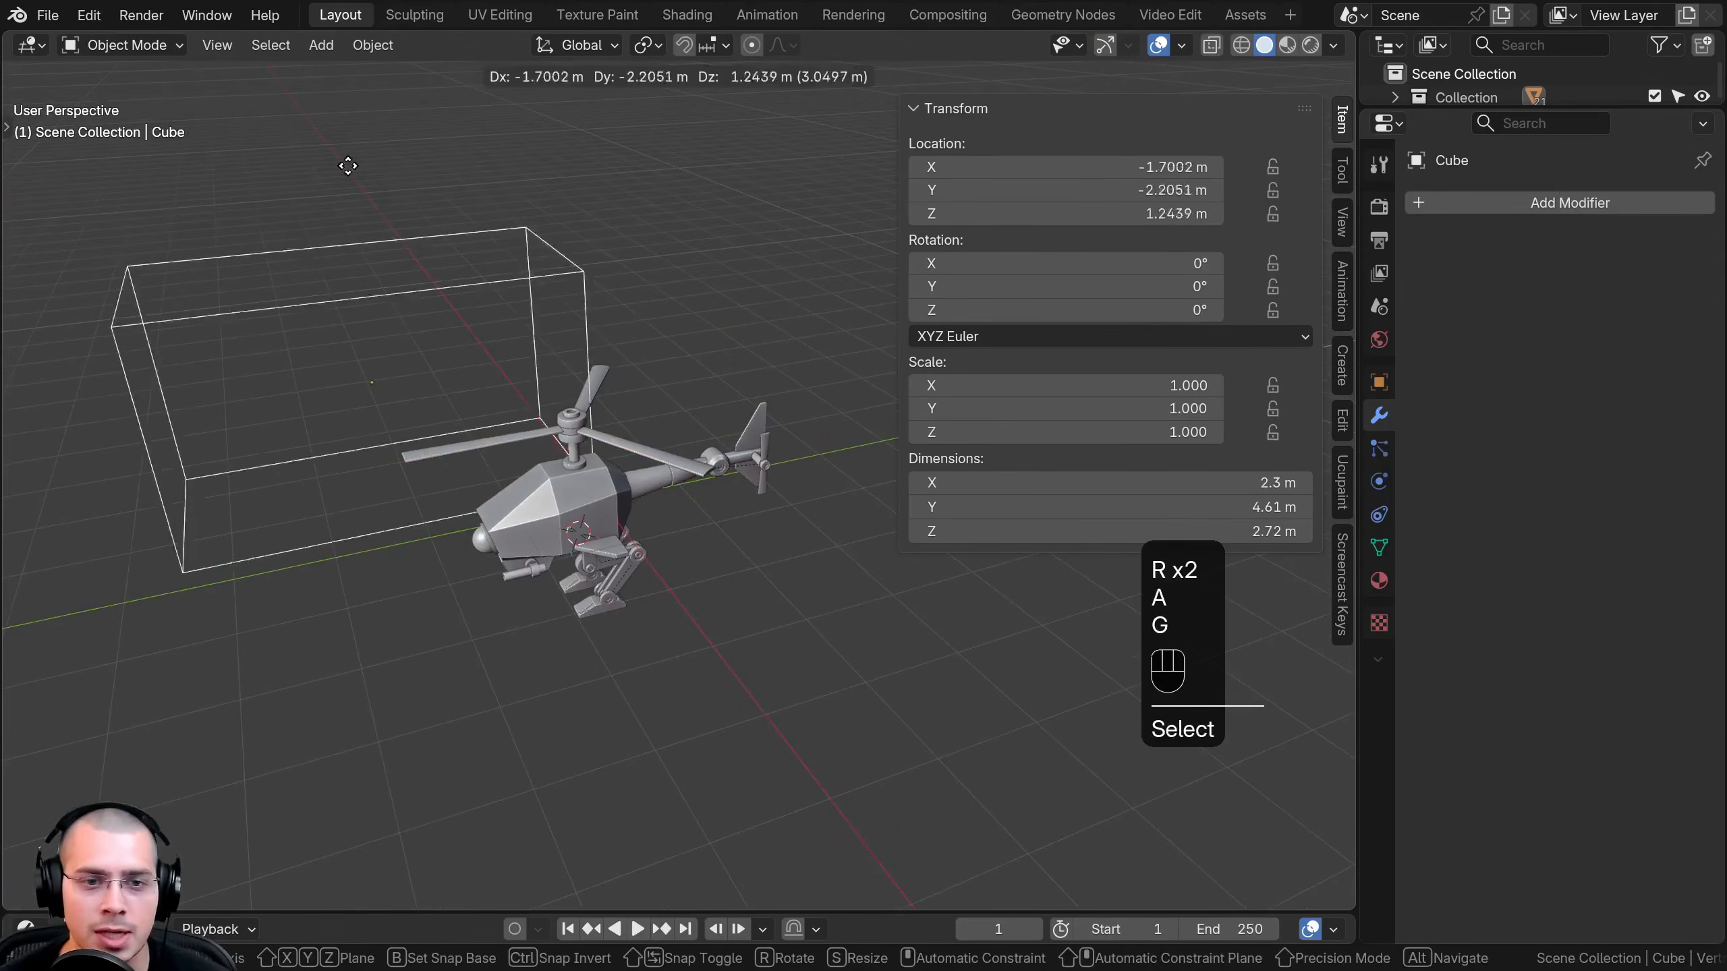
right_click(545, 474)
Parent the main body and the round hip base beneath it to the wireframe box with Object (Keep Transform)
click(510, 469)
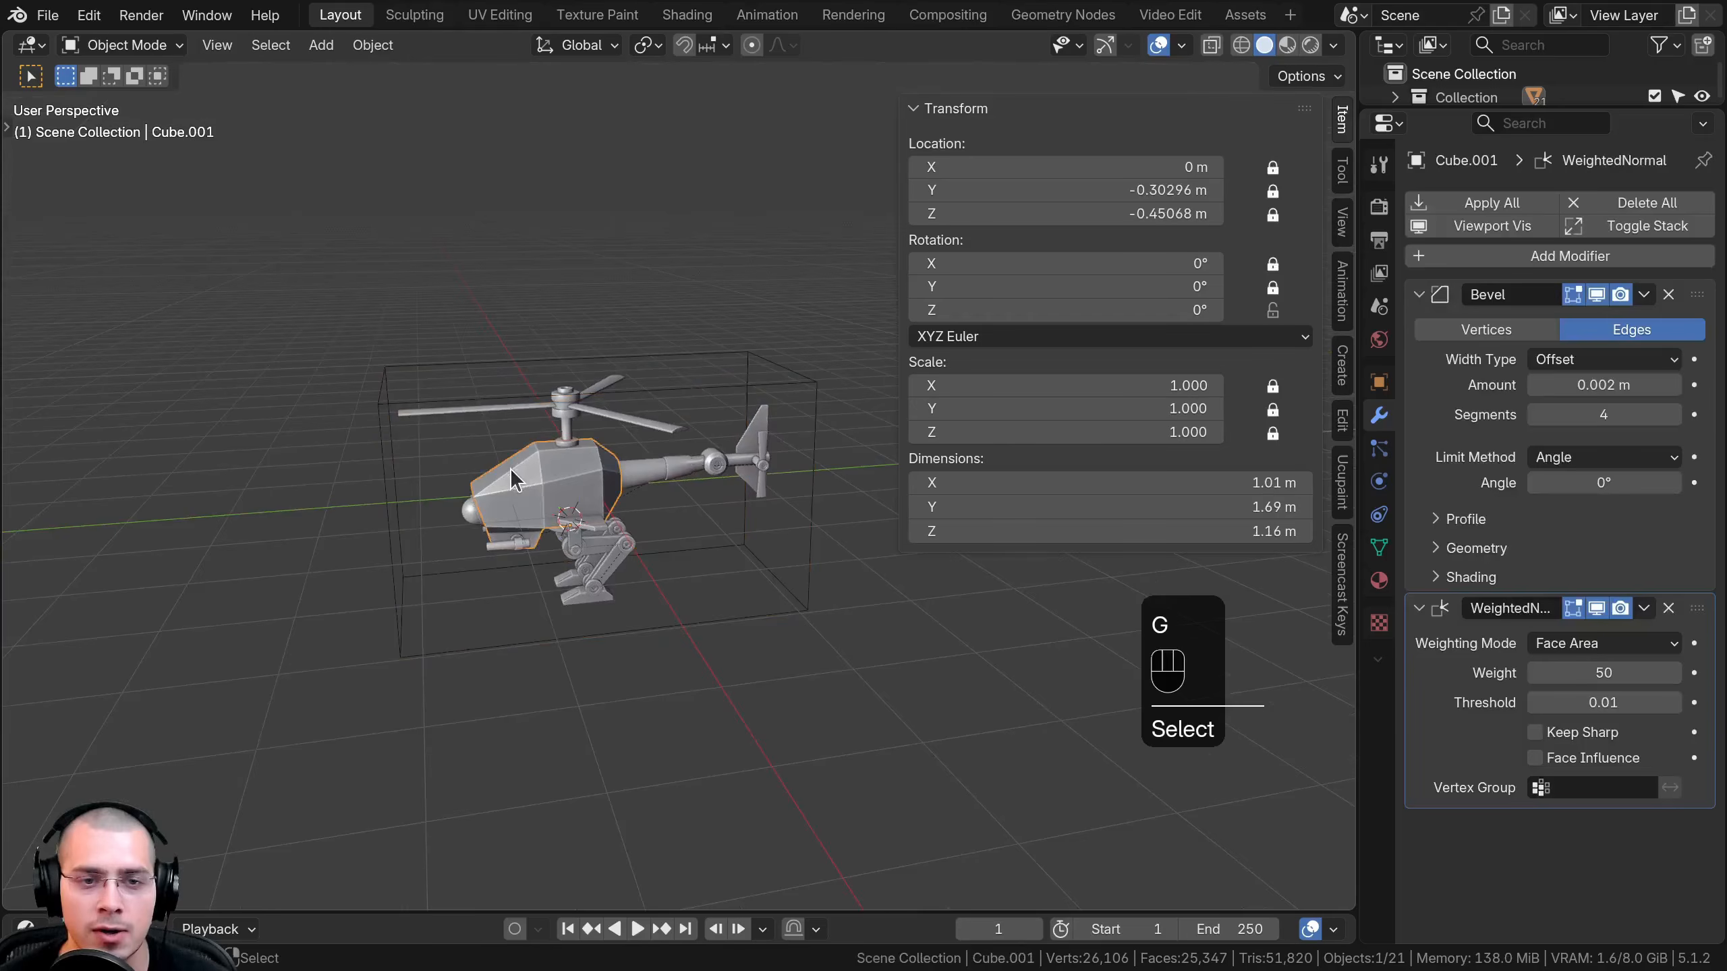
shift+middle_drag(518, 469, 544, 465)
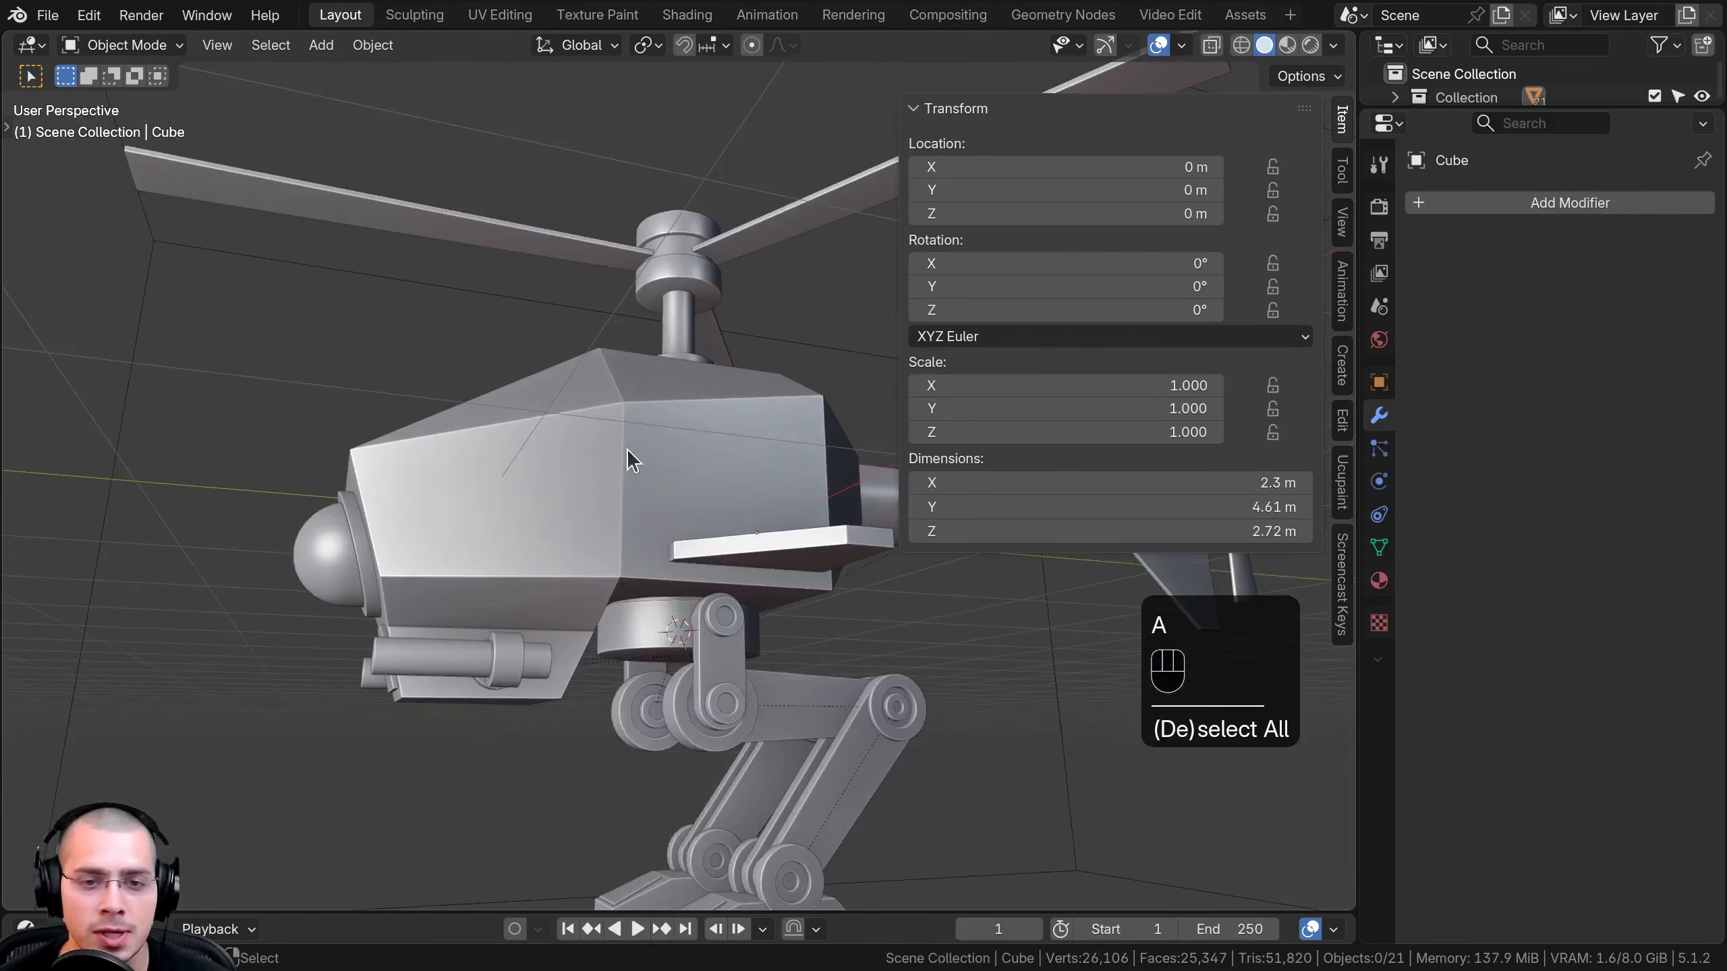
click(627, 452)
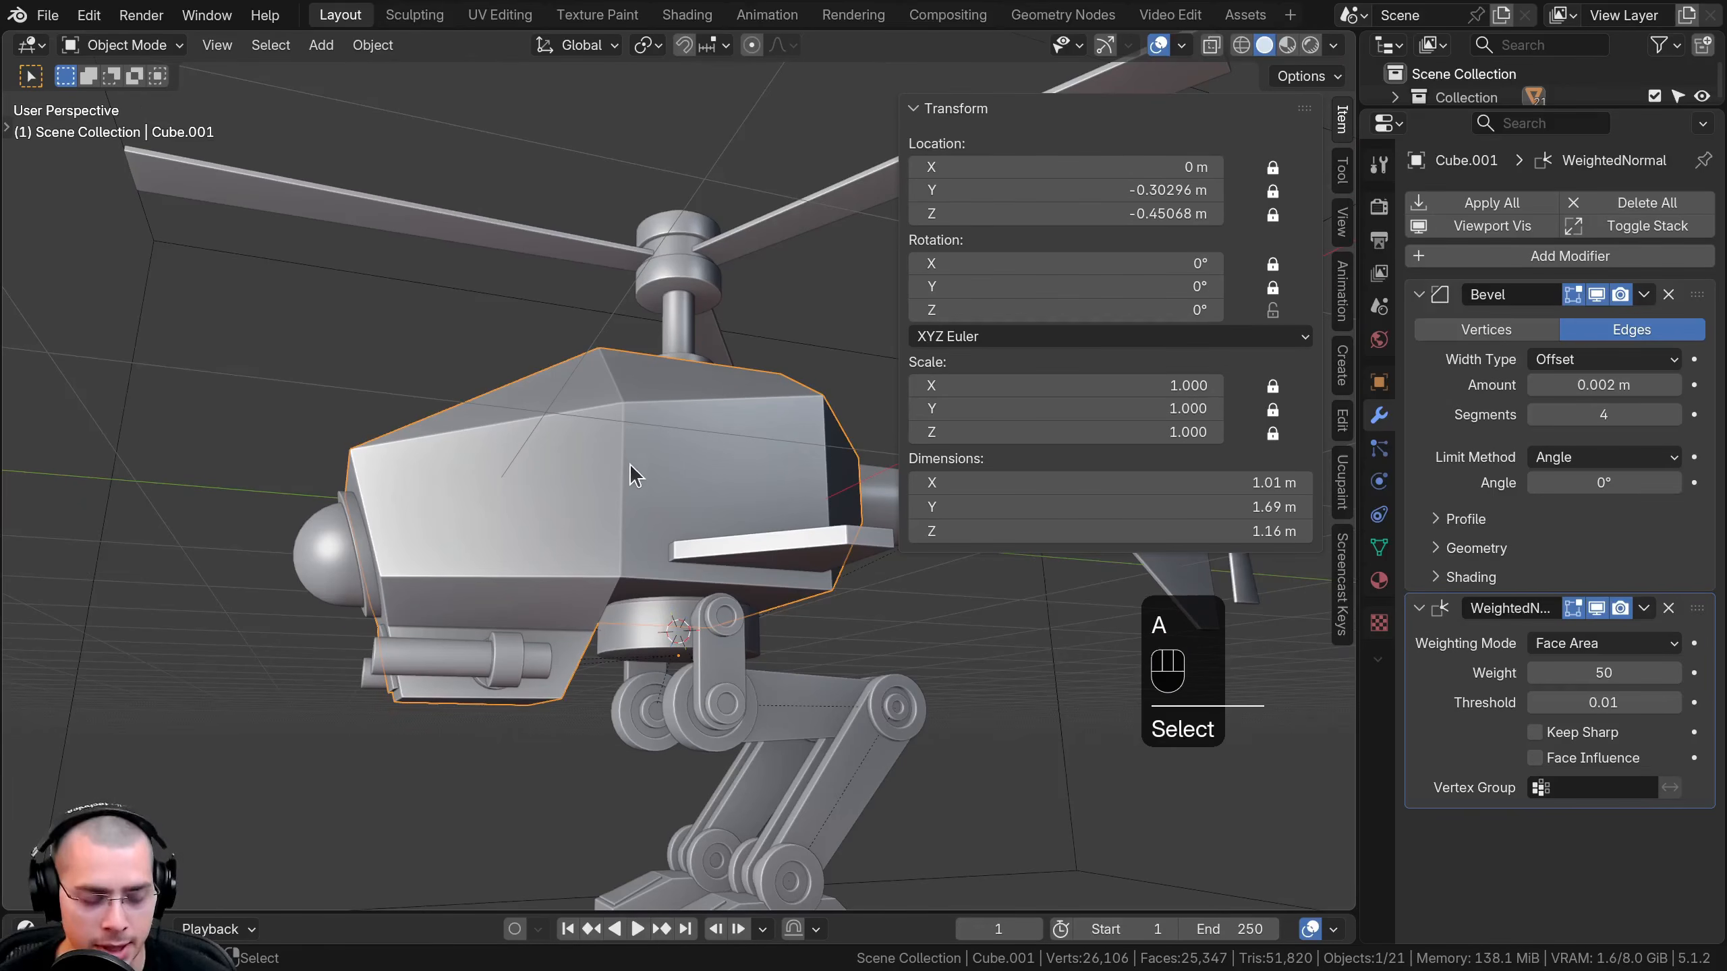
shift+click(642, 634)
middle_drag(590, 293, 586, 408)
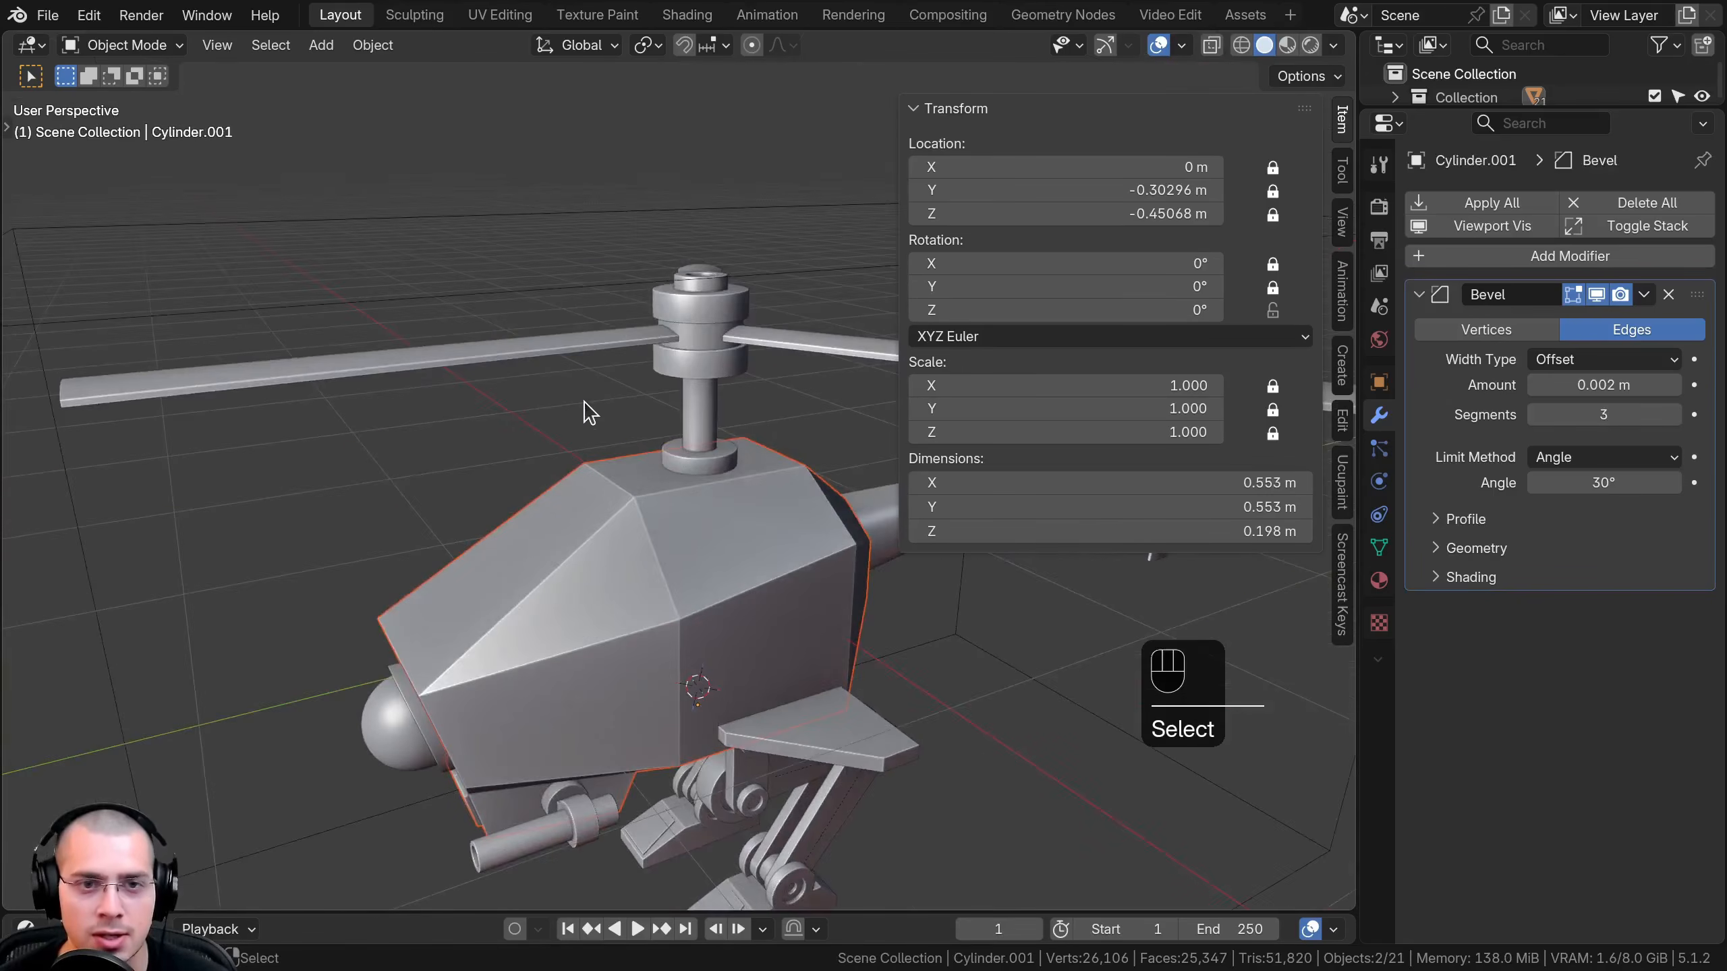
scroll(469, 303, down, 3)
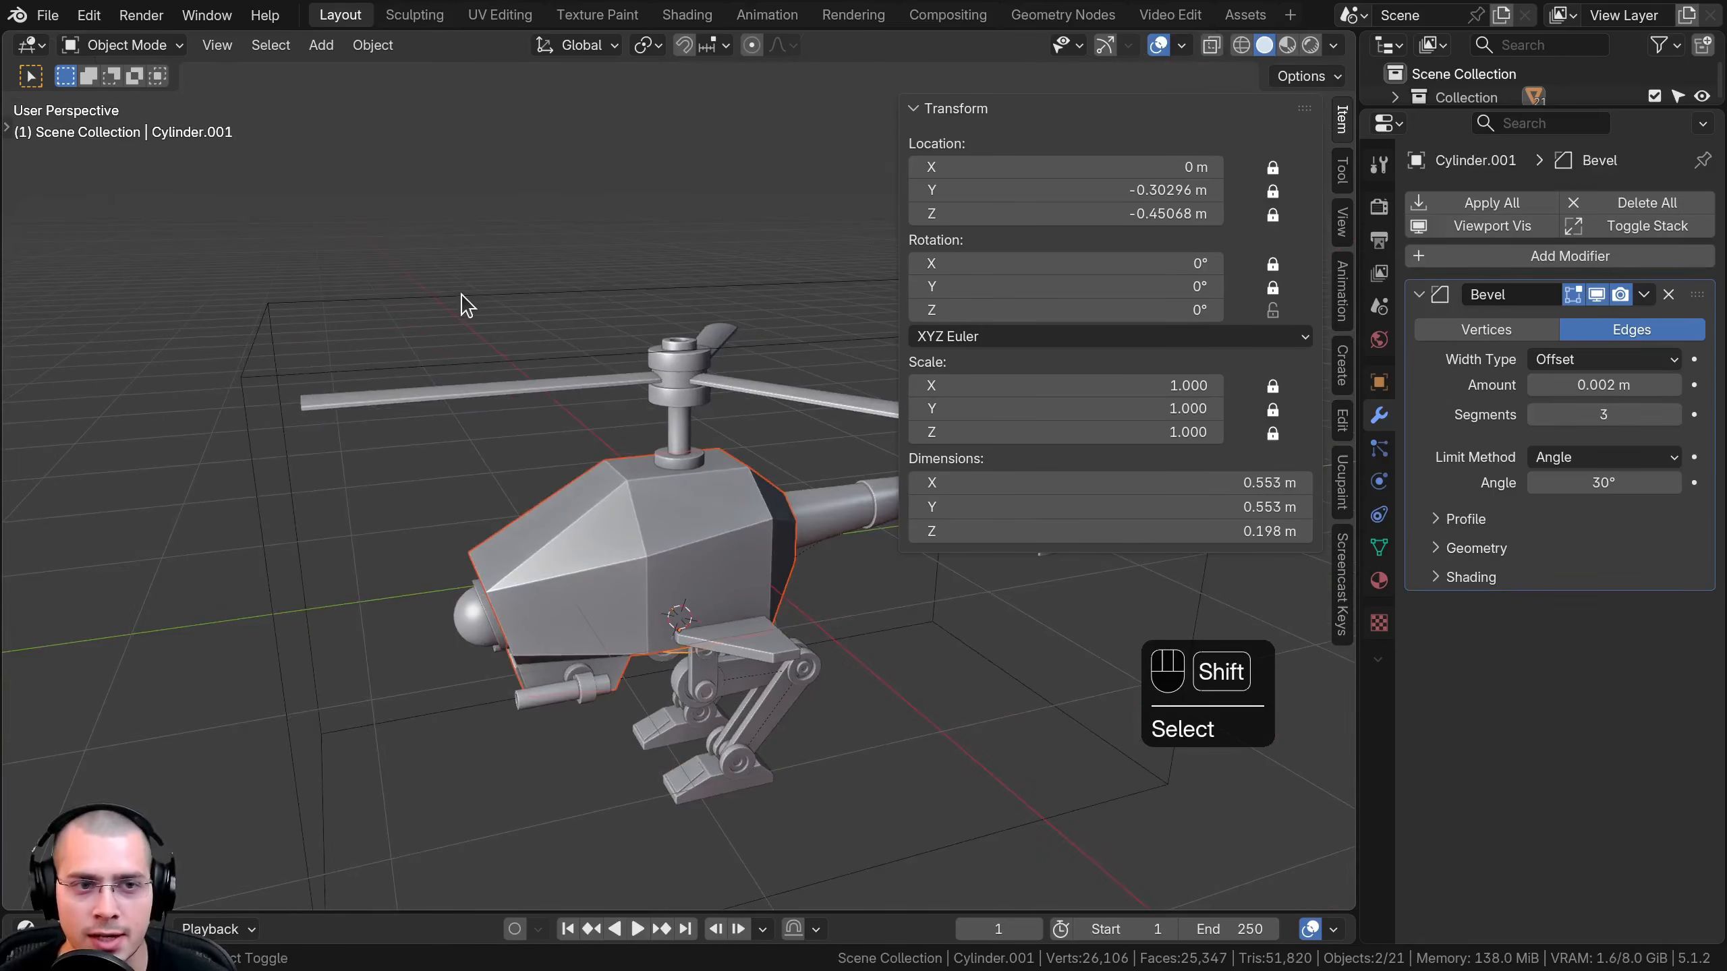
shift+click(461, 301)
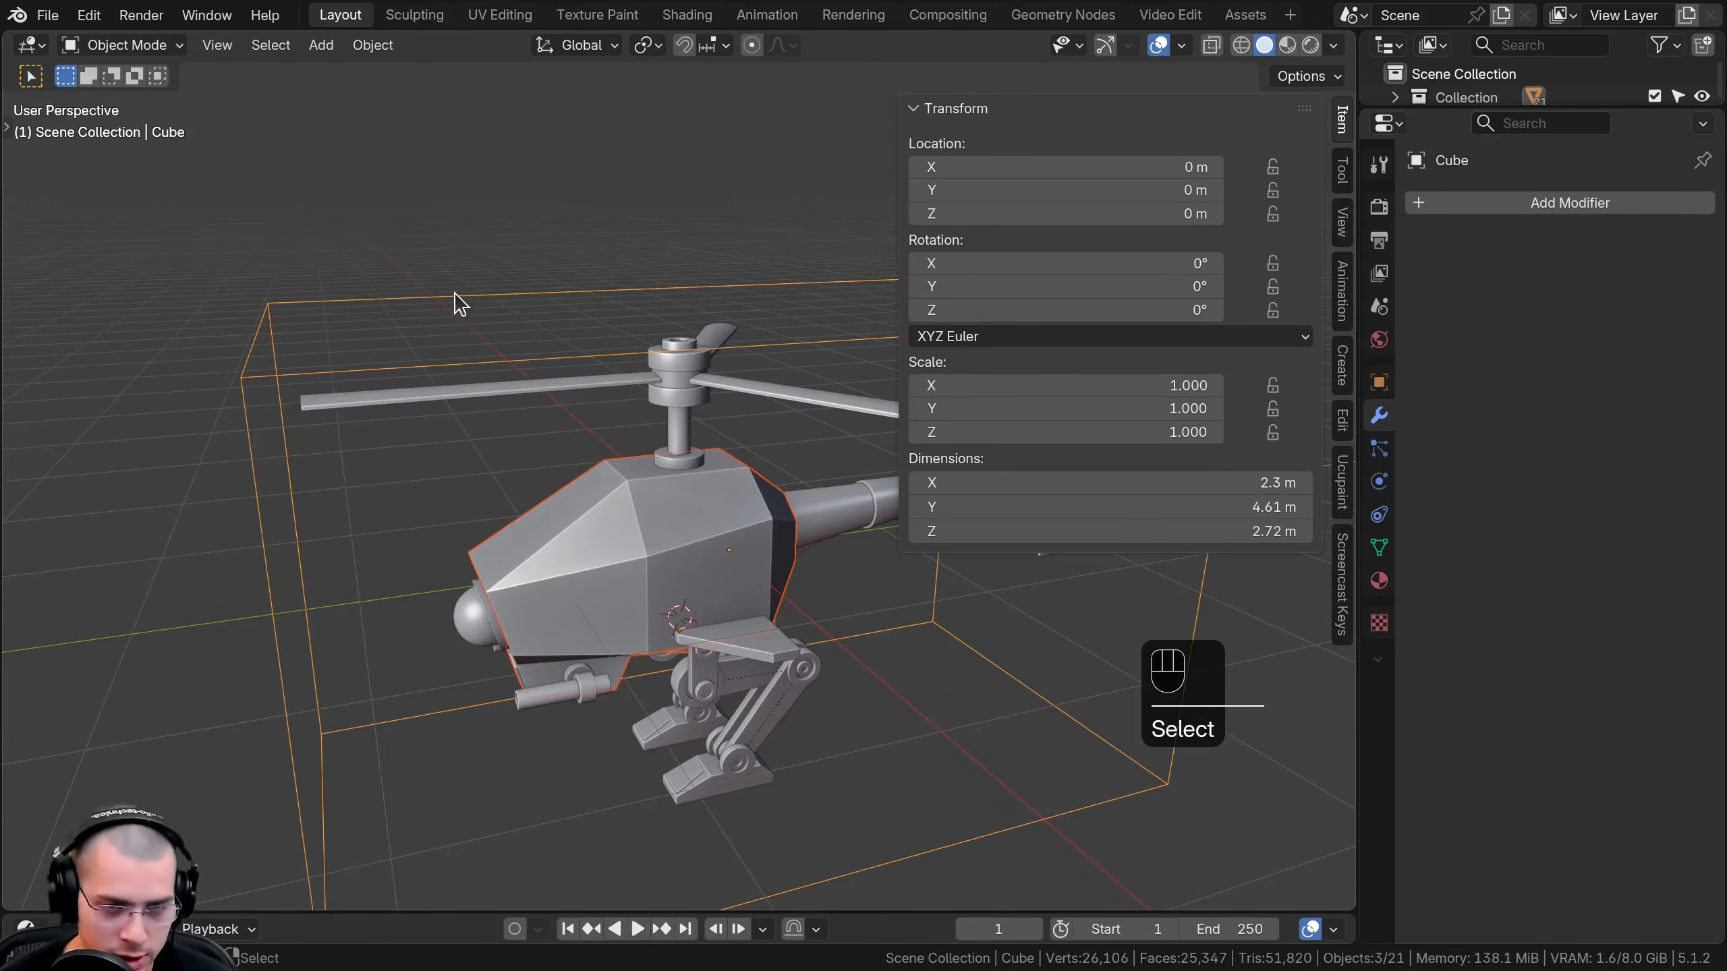
key(ctrl+p)
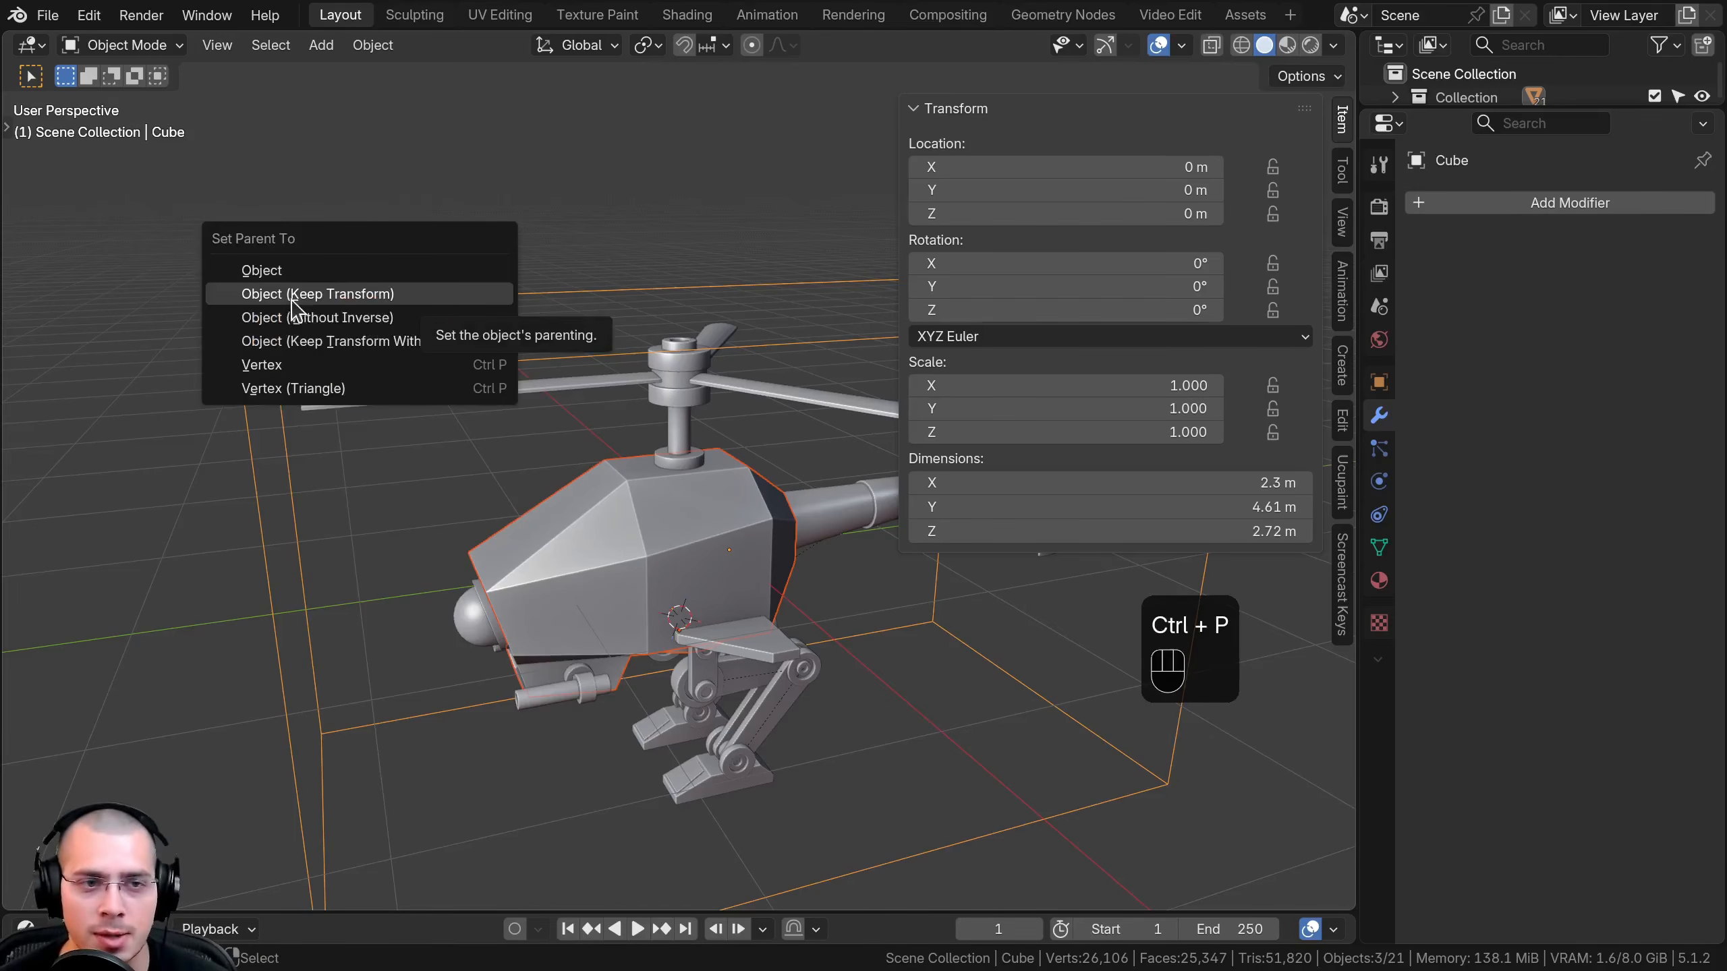
click(322, 294)
Select only the wireframe box and test rotating and moving the whole helicopter with it, cancelling each change
click(381, 300)
scroll(781, 453, down, 4)
middle_drag(781, 454, 663, 354)
scroll(663, 355, up, 1)
key(r)
key(r)
key(r)
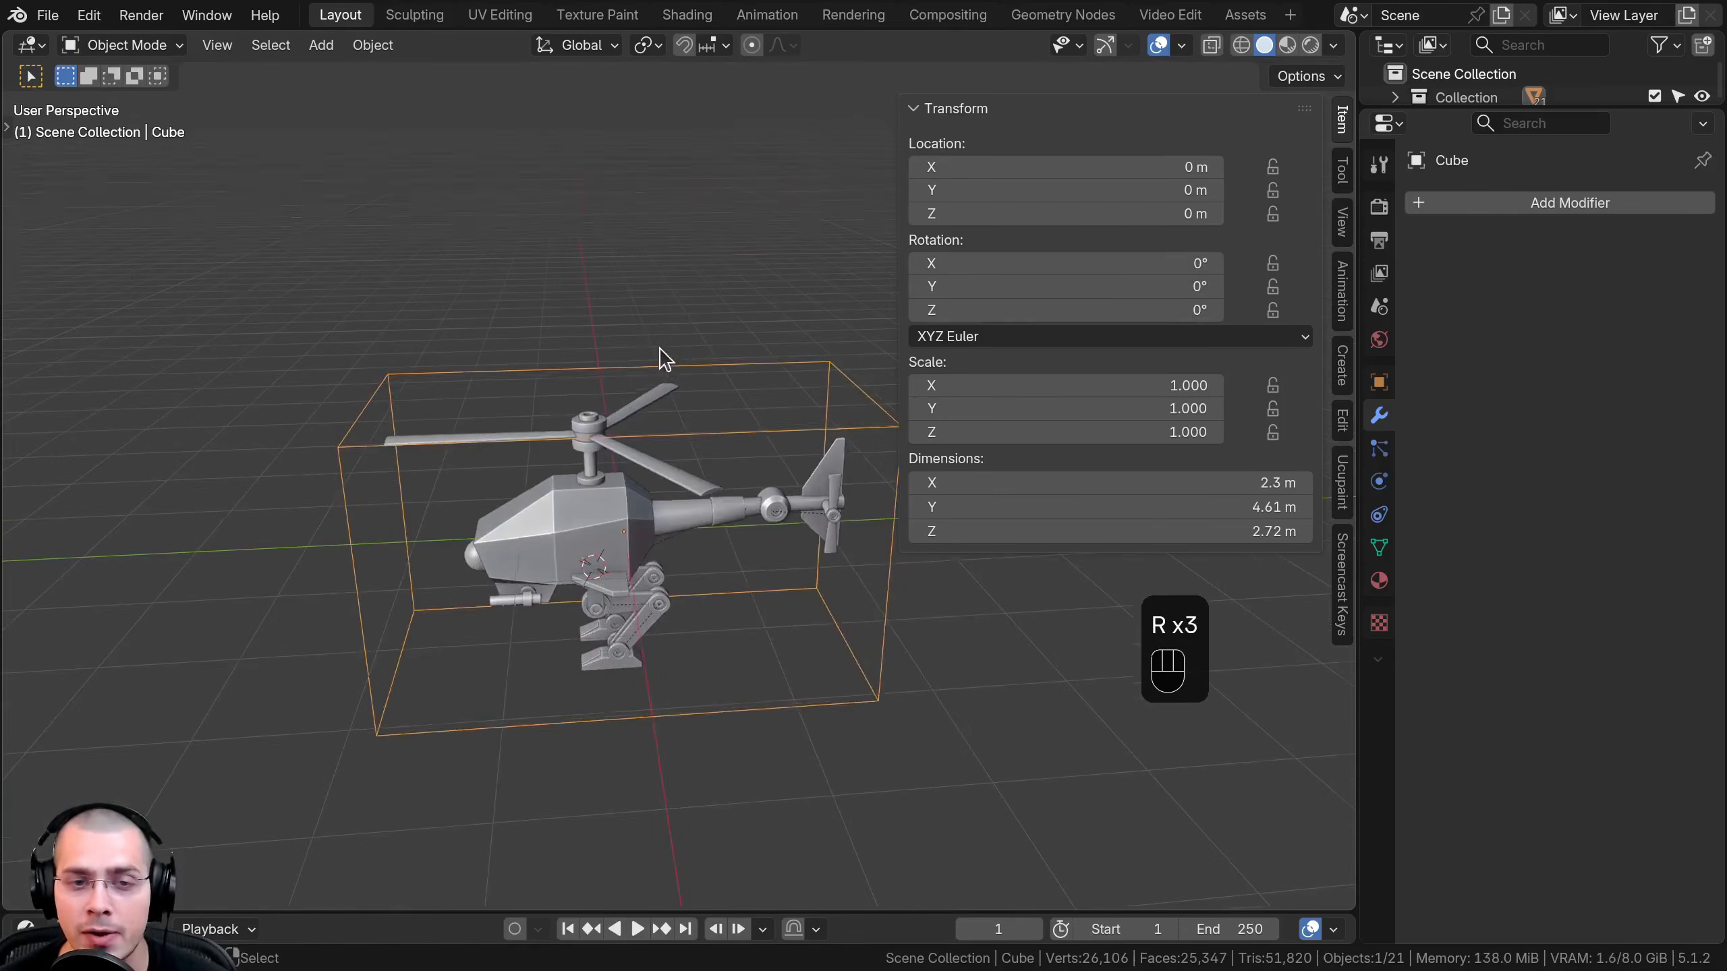
key(r)
right_click(617, 283)
key(g)
right_click(523, 408)
key(r)
key(r)
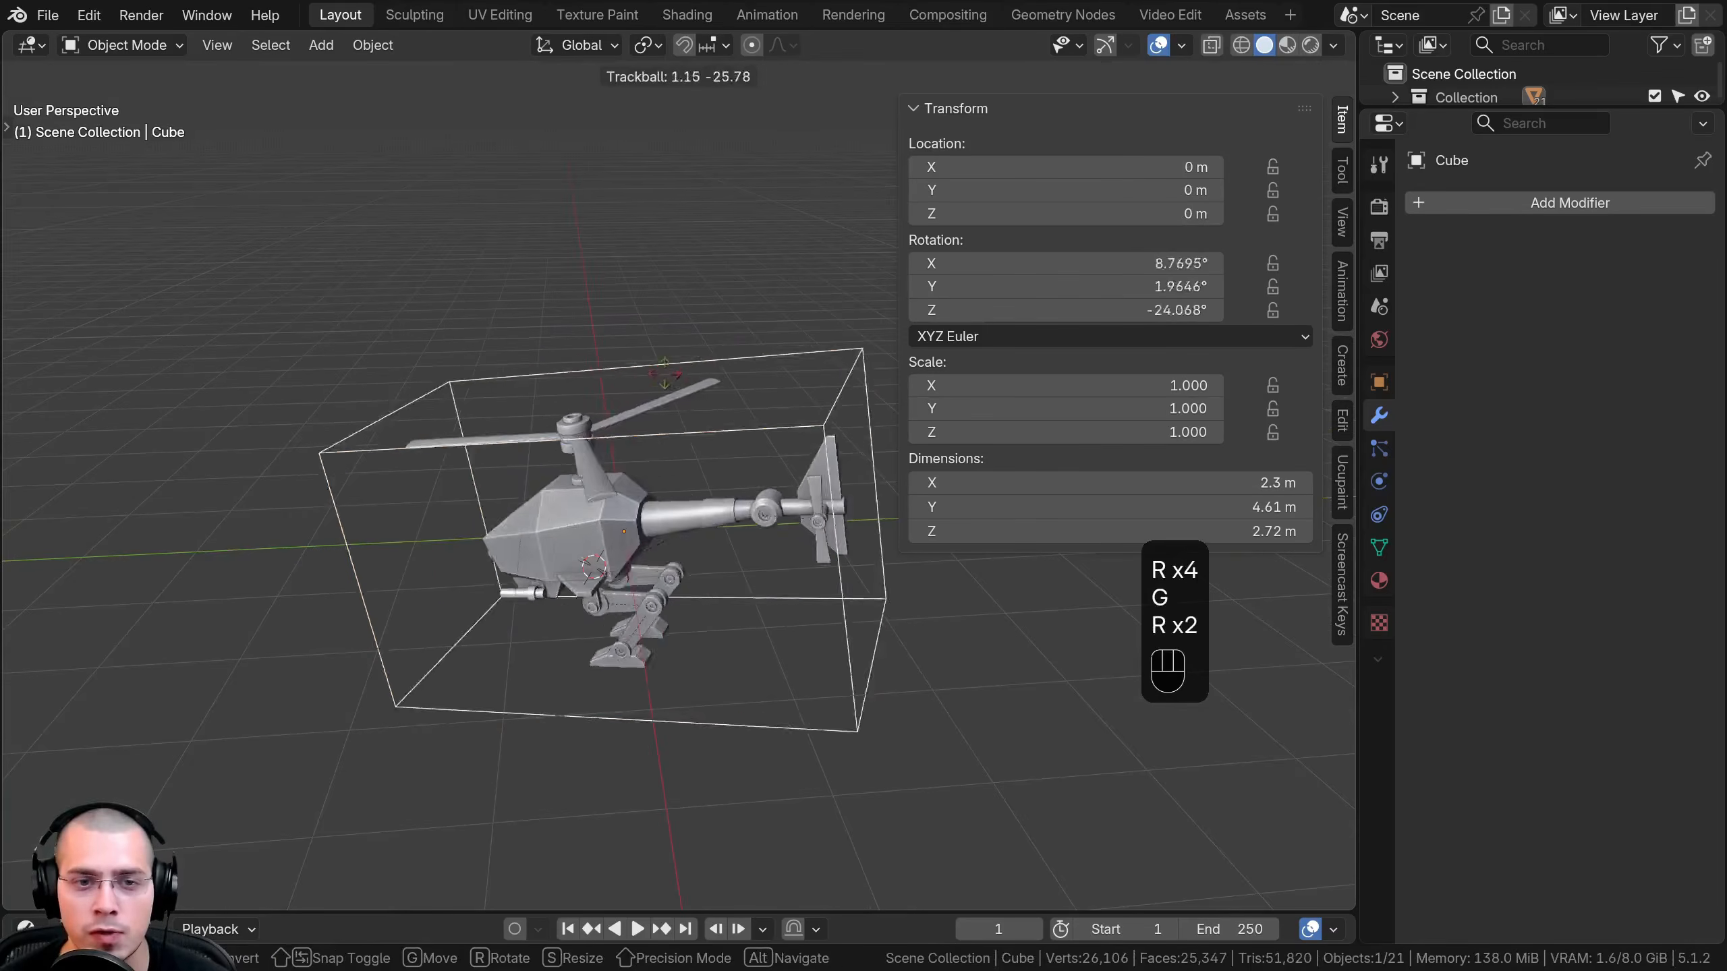
right_click(693, 540)
Test scaling the whole helicopter with the wireframe box and rotating it about Z and freely, cancelling each change
key(s)
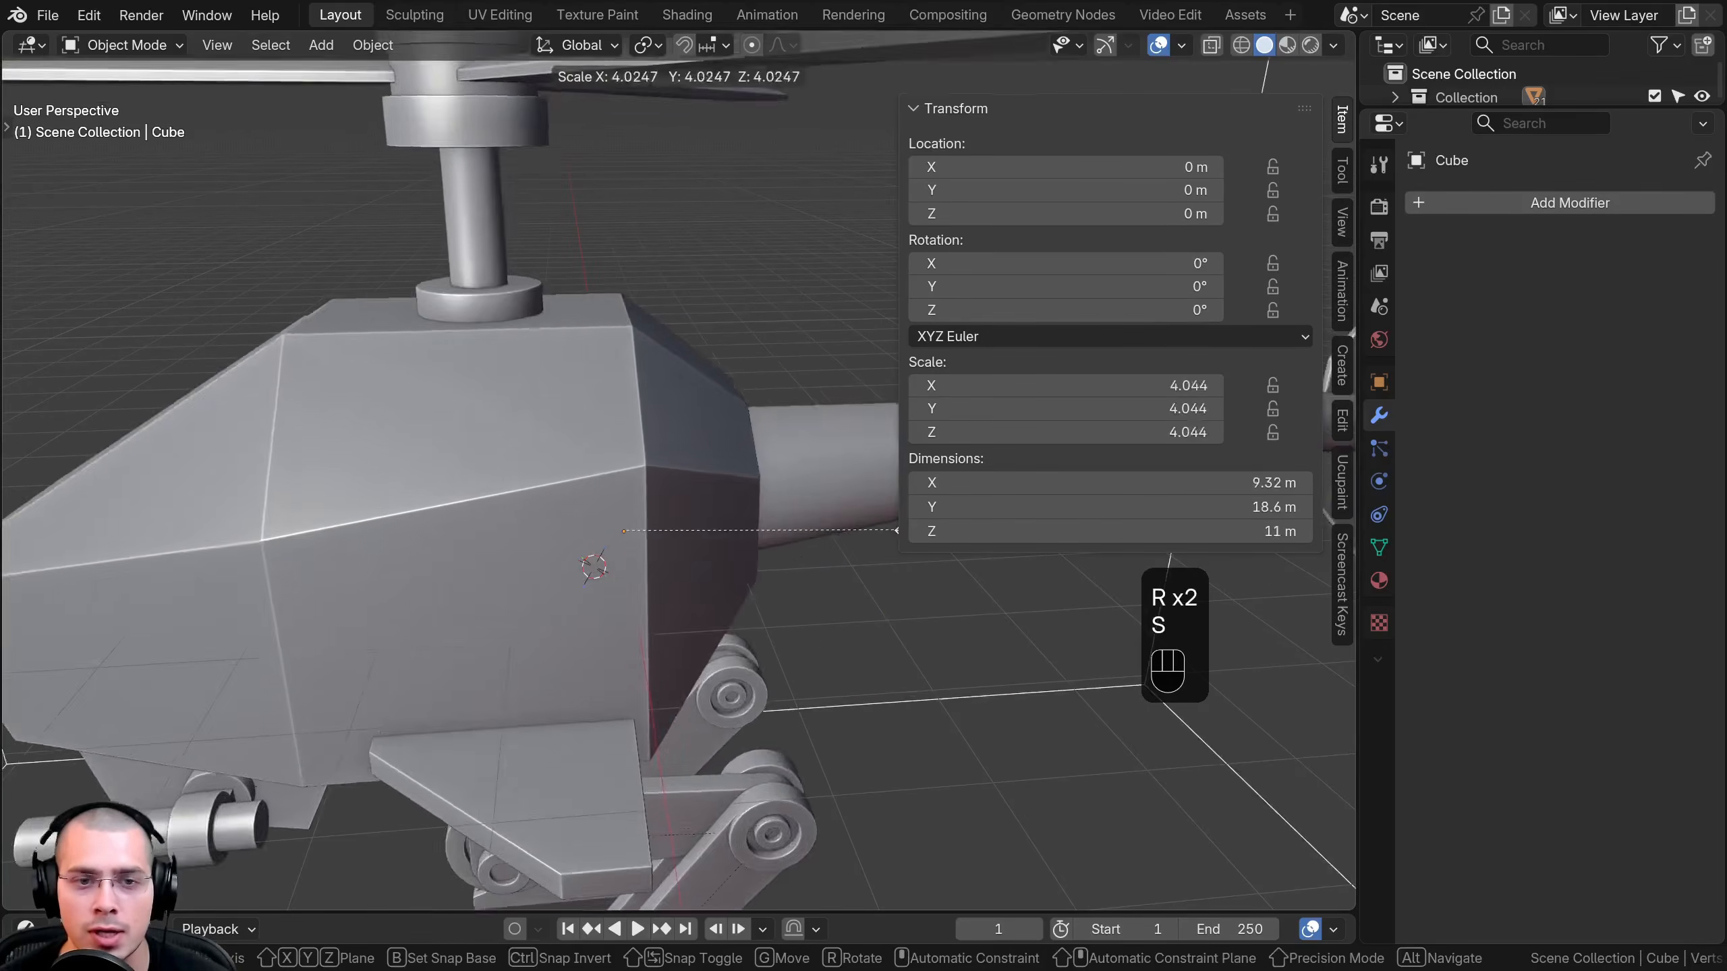
right_click(710, 564)
key(r)
key(z)
right_click(710, 563)
key(r)
key(r)
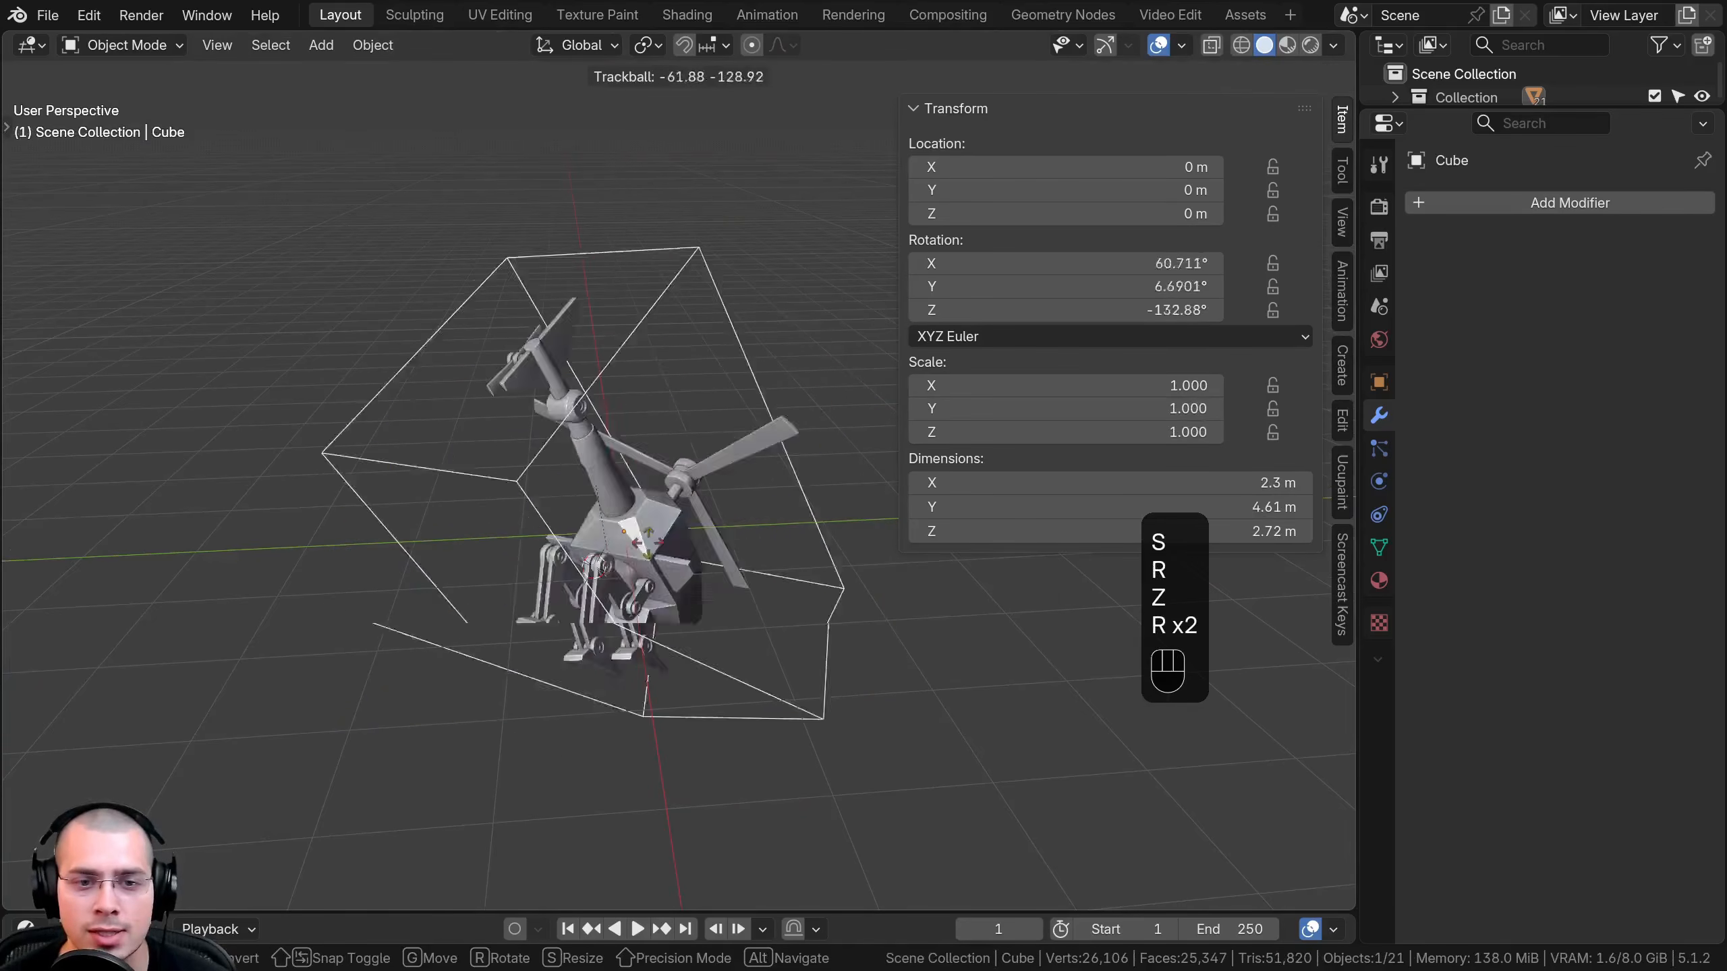
right_click(1241, 282)
key(r)
key(r)
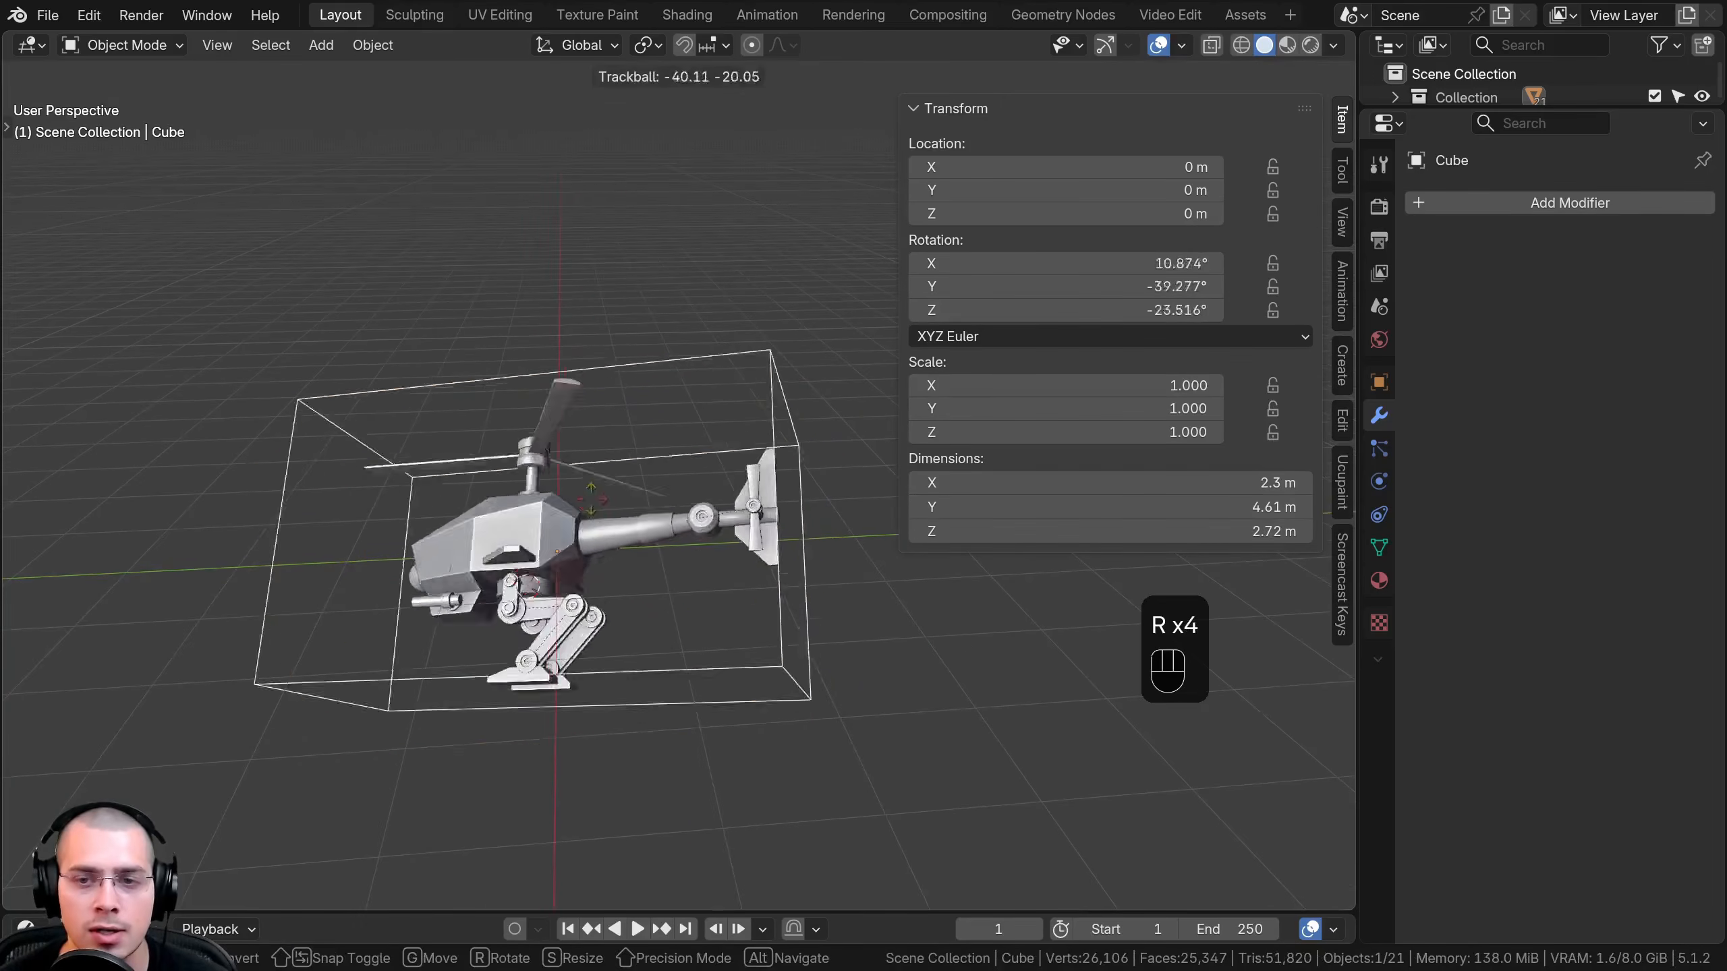
right_click(700, 578)
Select the main body and test rotating it about its unlocked Z axis
scroll(711, 605, up, 4)
click(532, 431)
scroll(570, 505, down, 4)
key(r)
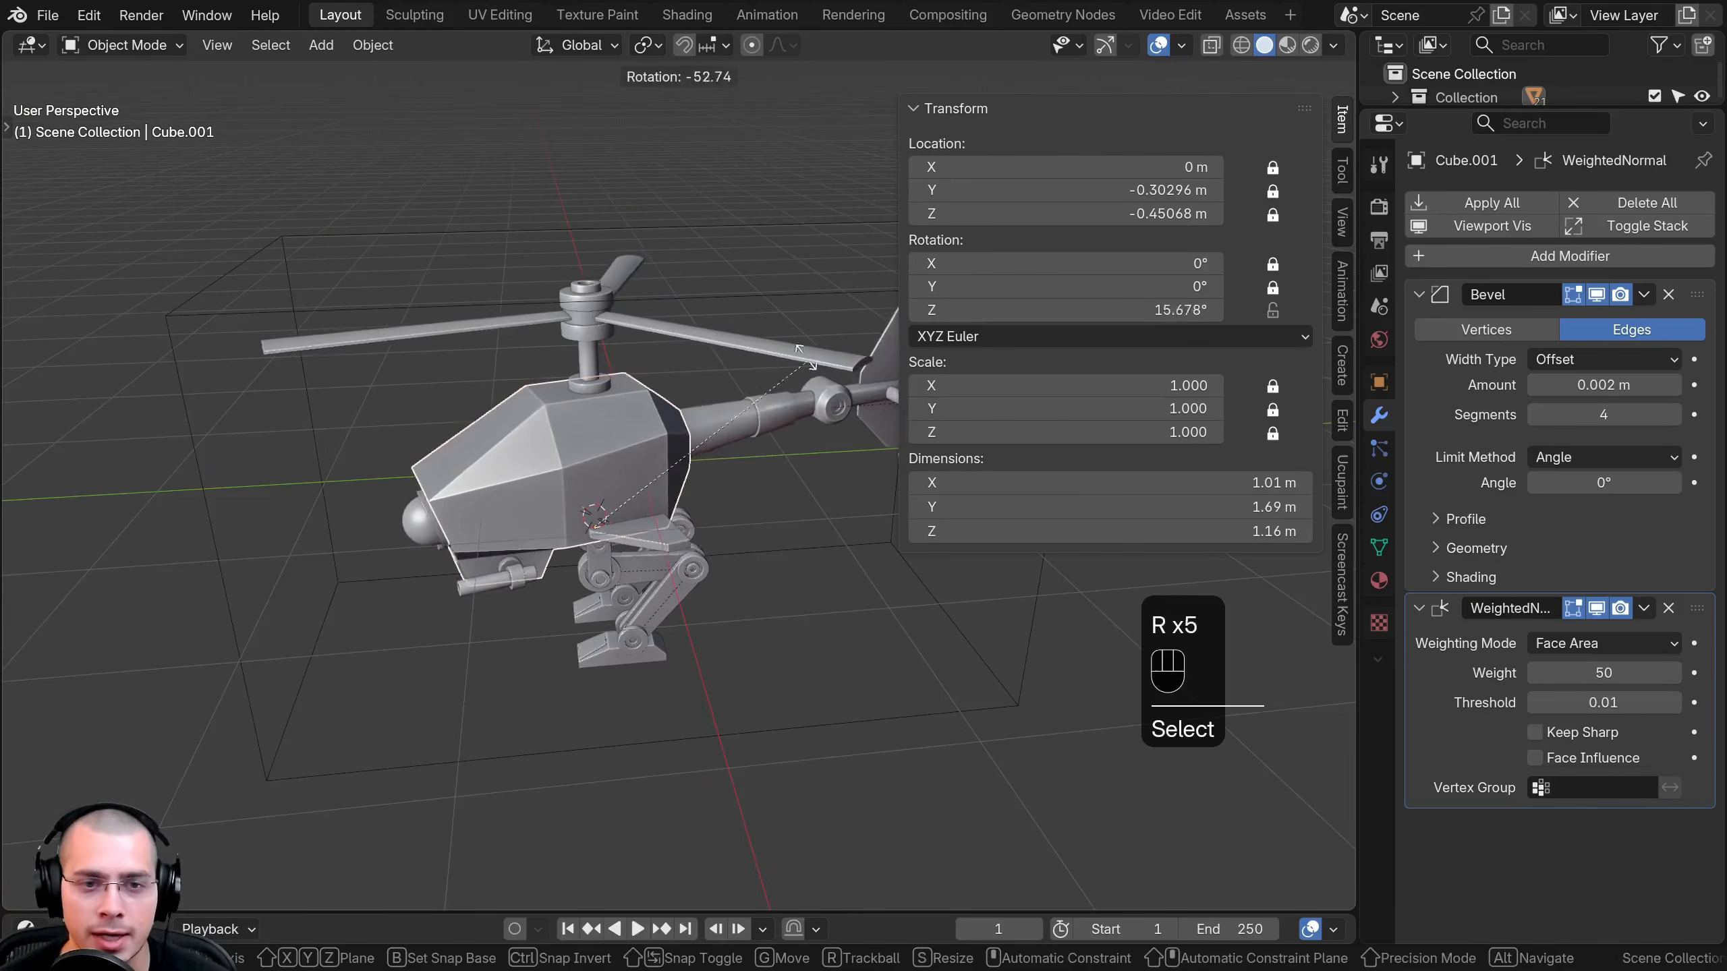
click(706, 315)
key(r)
Select the main rotor blades and test spinning them about their unlocked Z axis
middle_drag(707, 317, 755, 496)
click(741, 428)
click(713, 455)
click(756, 495)
key(r)
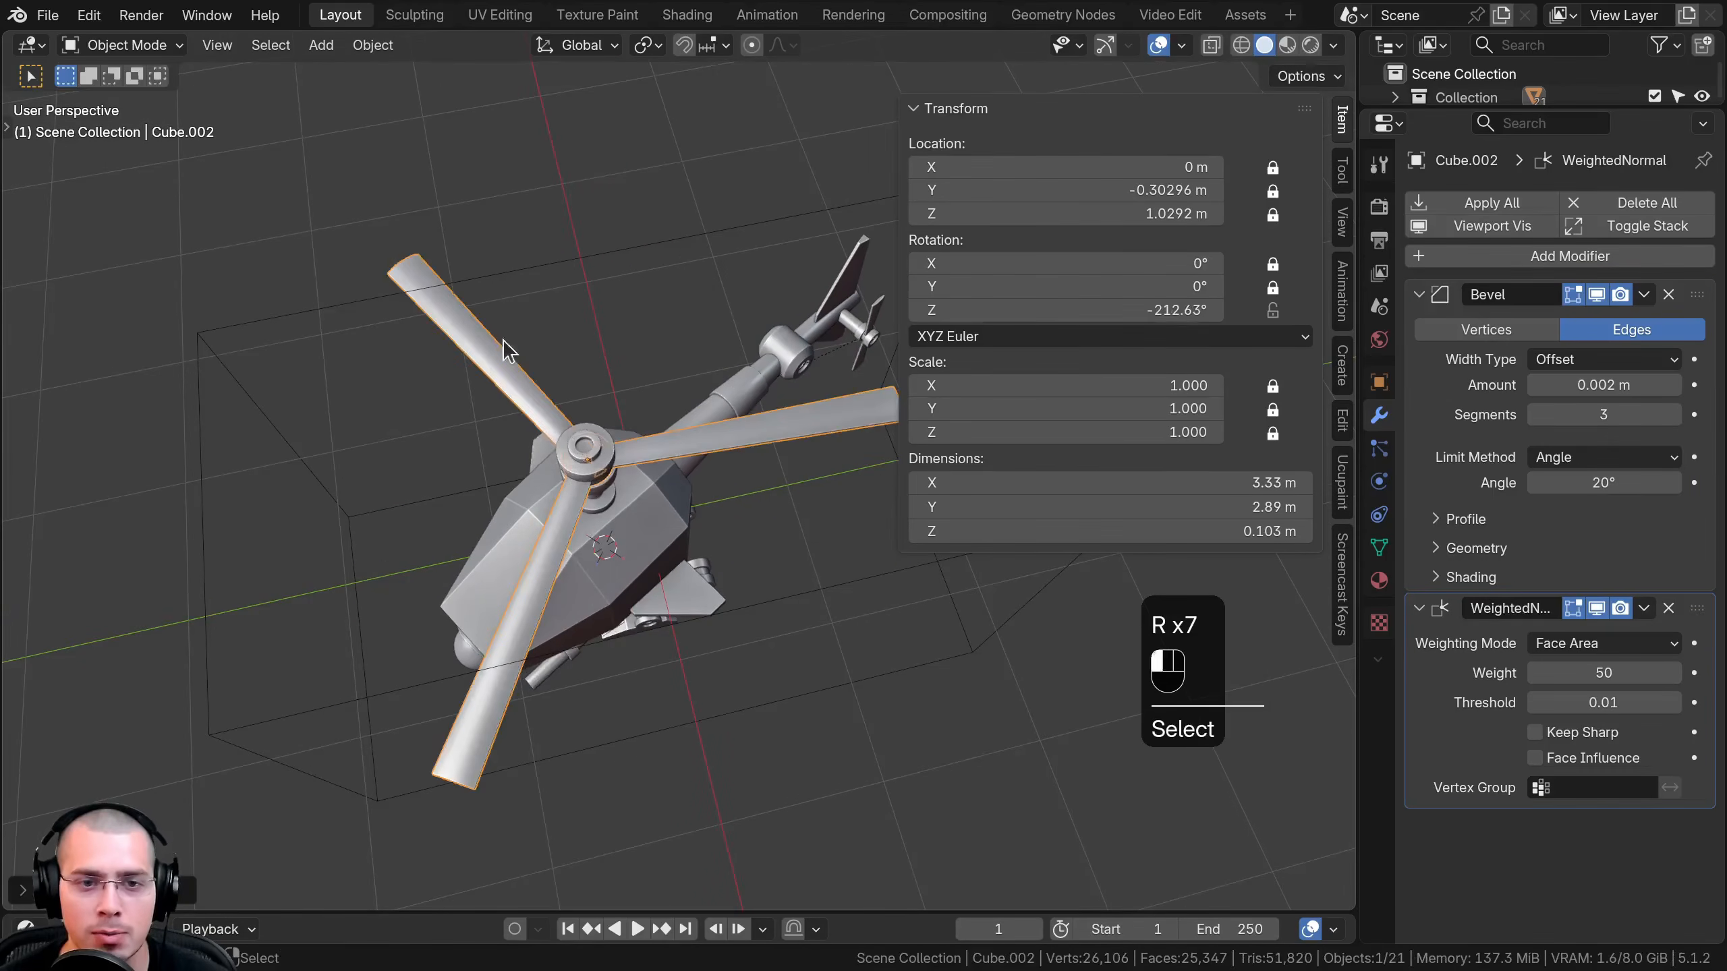
Select the rotor mast above the body and test moving it, cancelling the move
click(502, 340)
click(568, 426)
key(g)
right_click(589, 415)
middle_drag(578, 612, 499, 496)
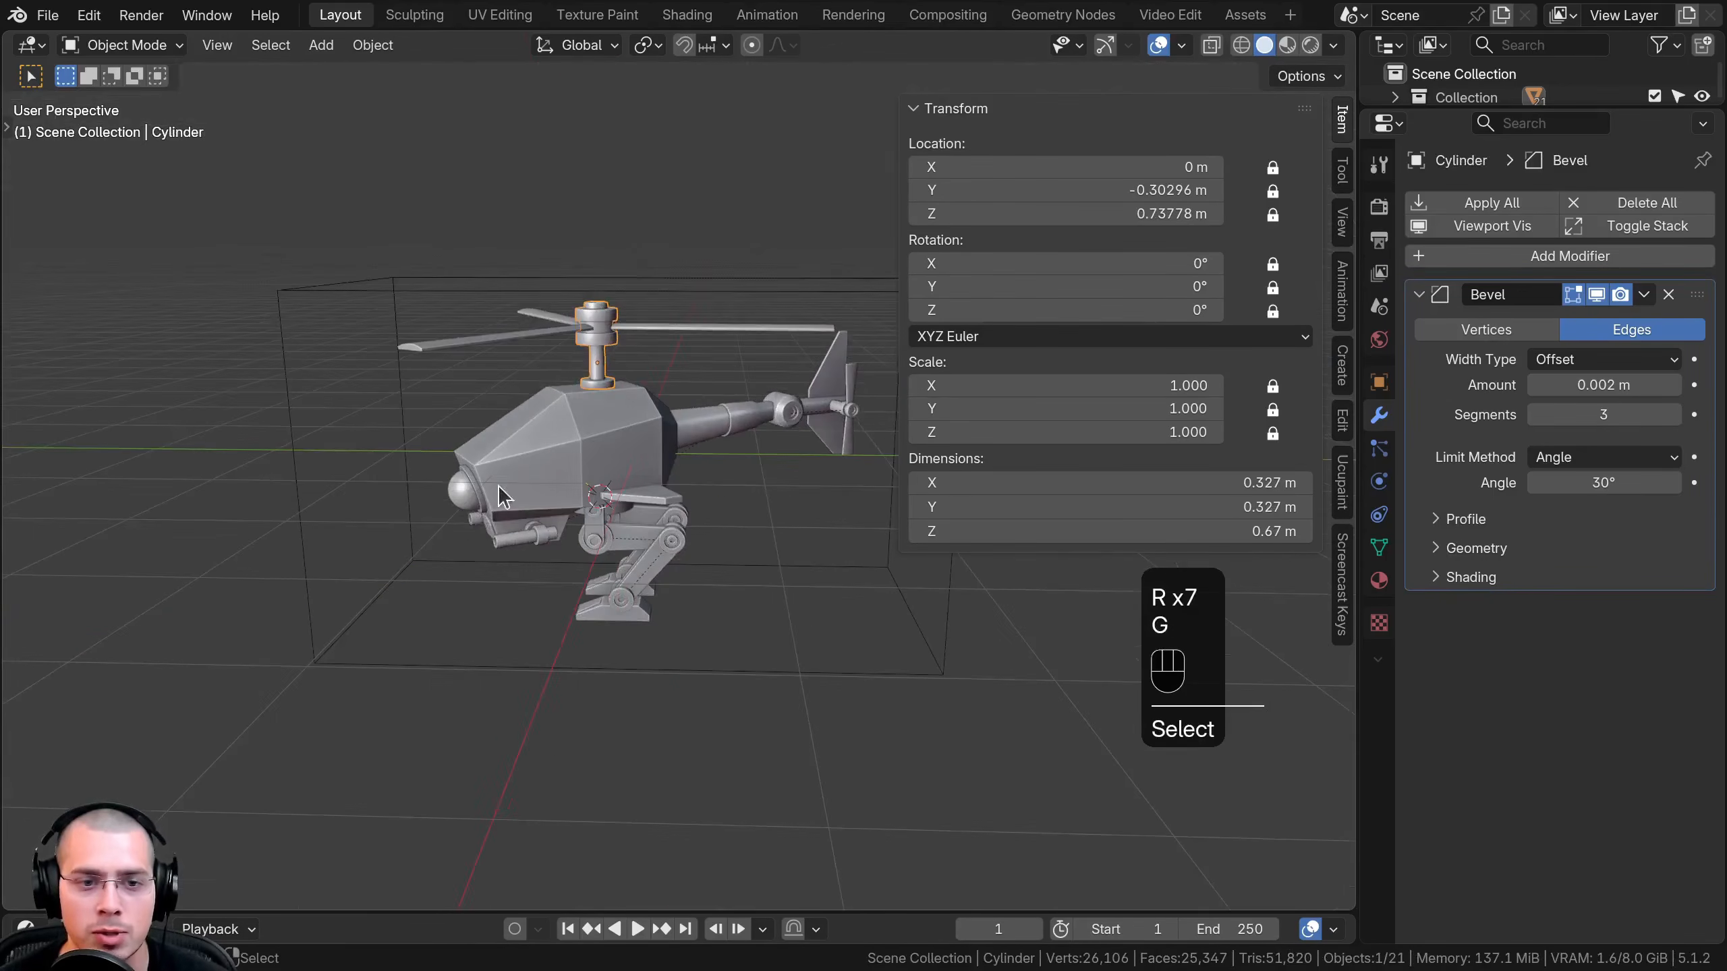
Test rotating the guns under the nose about their unlocked X axis
click(460, 496)
scroll(497, 495, up, 3)
key(r)
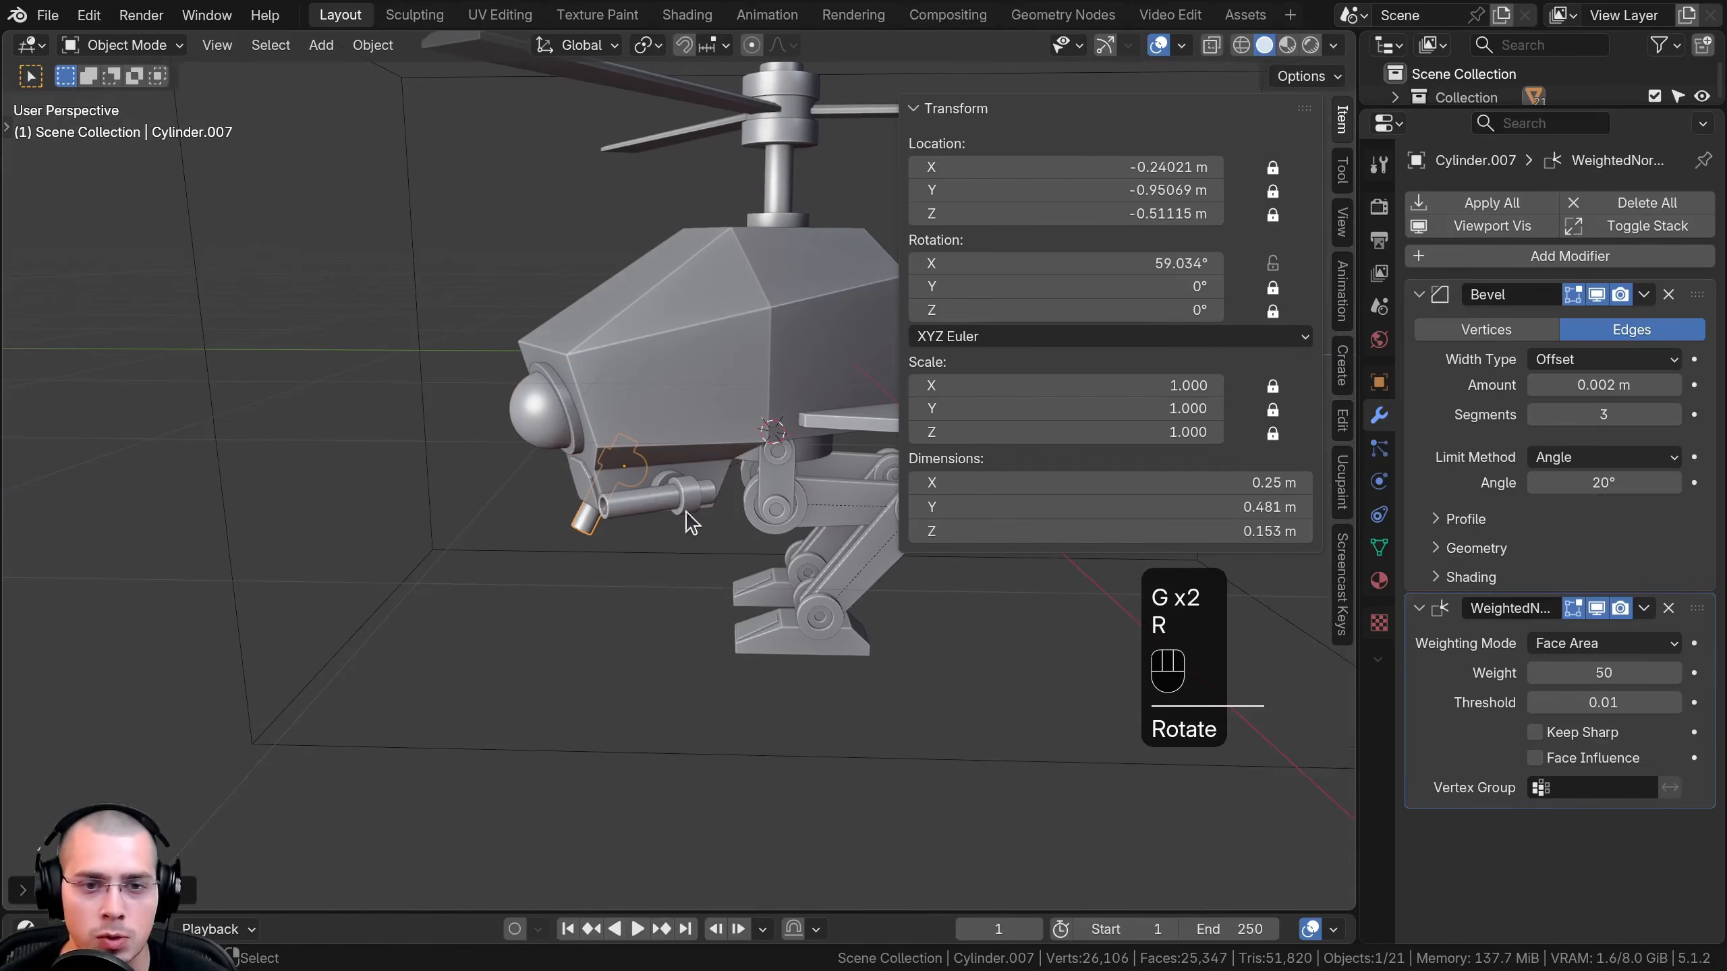
key(r)
middle_drag(673, 496, 514, 518)
click(612, 421)
Select the round hip base beneath the body and test rotating it about Z
right_click(472, 506)
key(r)
click(745, 292)
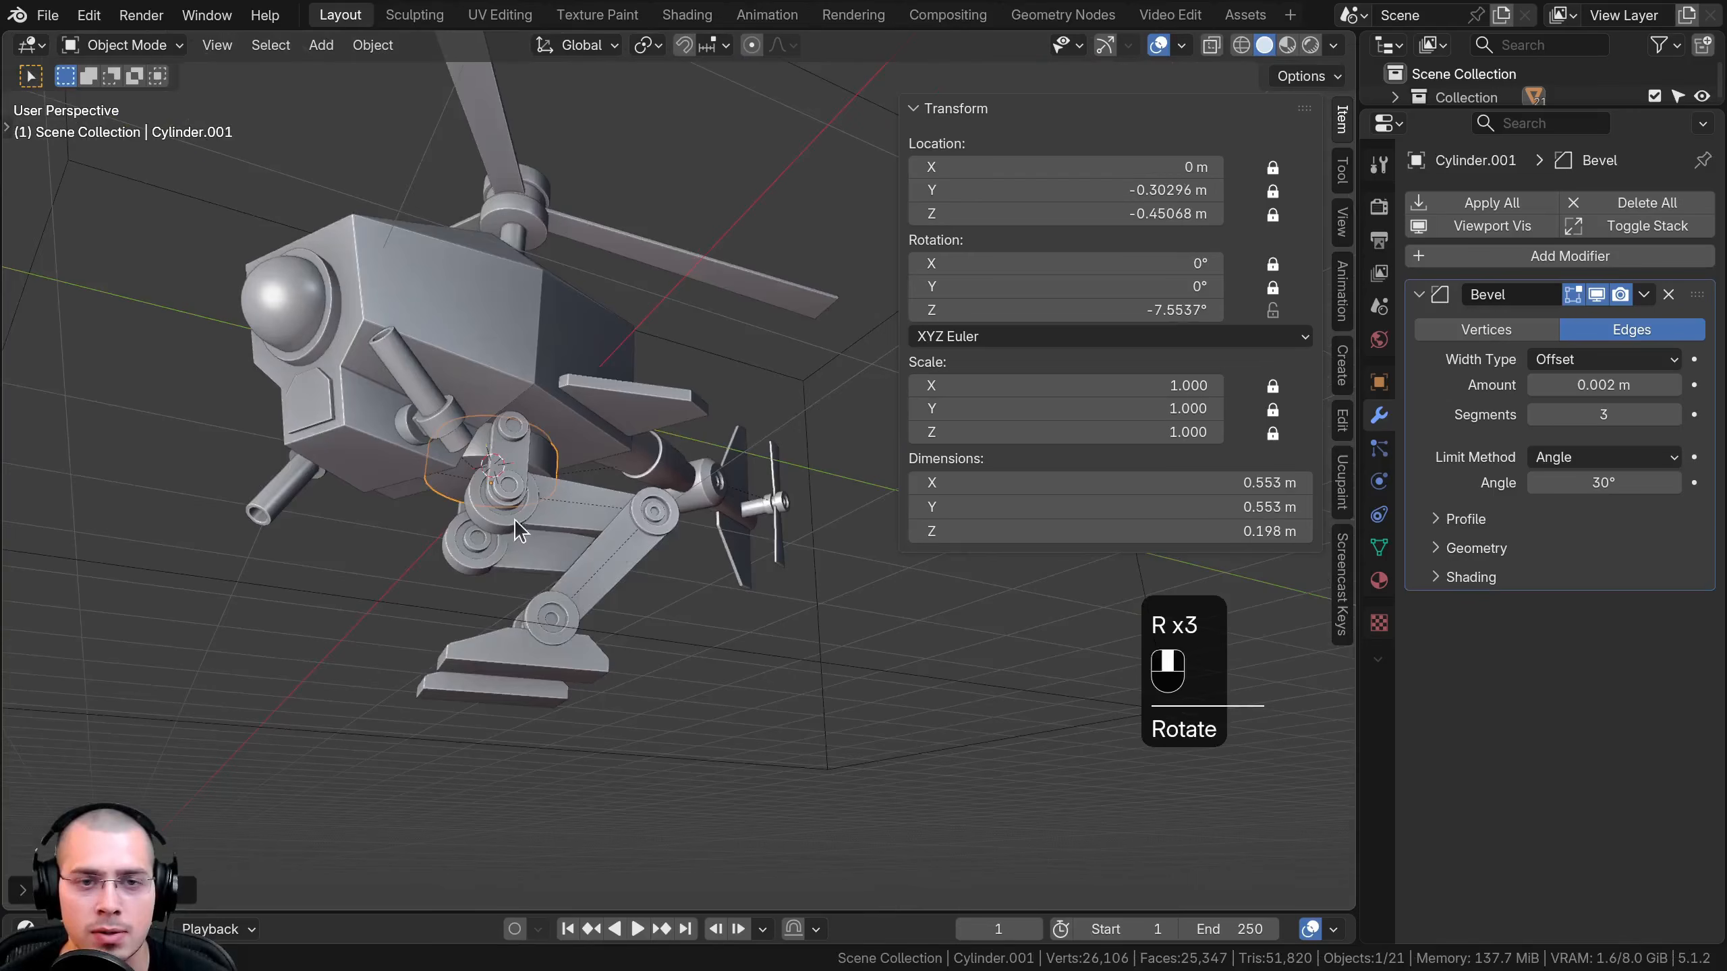
Test rotating the upper leg segments below the hip one after another about their unlocked X axis
click(514, 518)
key(r)
click(616, 479)
click(615, 493)
key(r)
click(599, 537)
click(565, 565)
key(r)
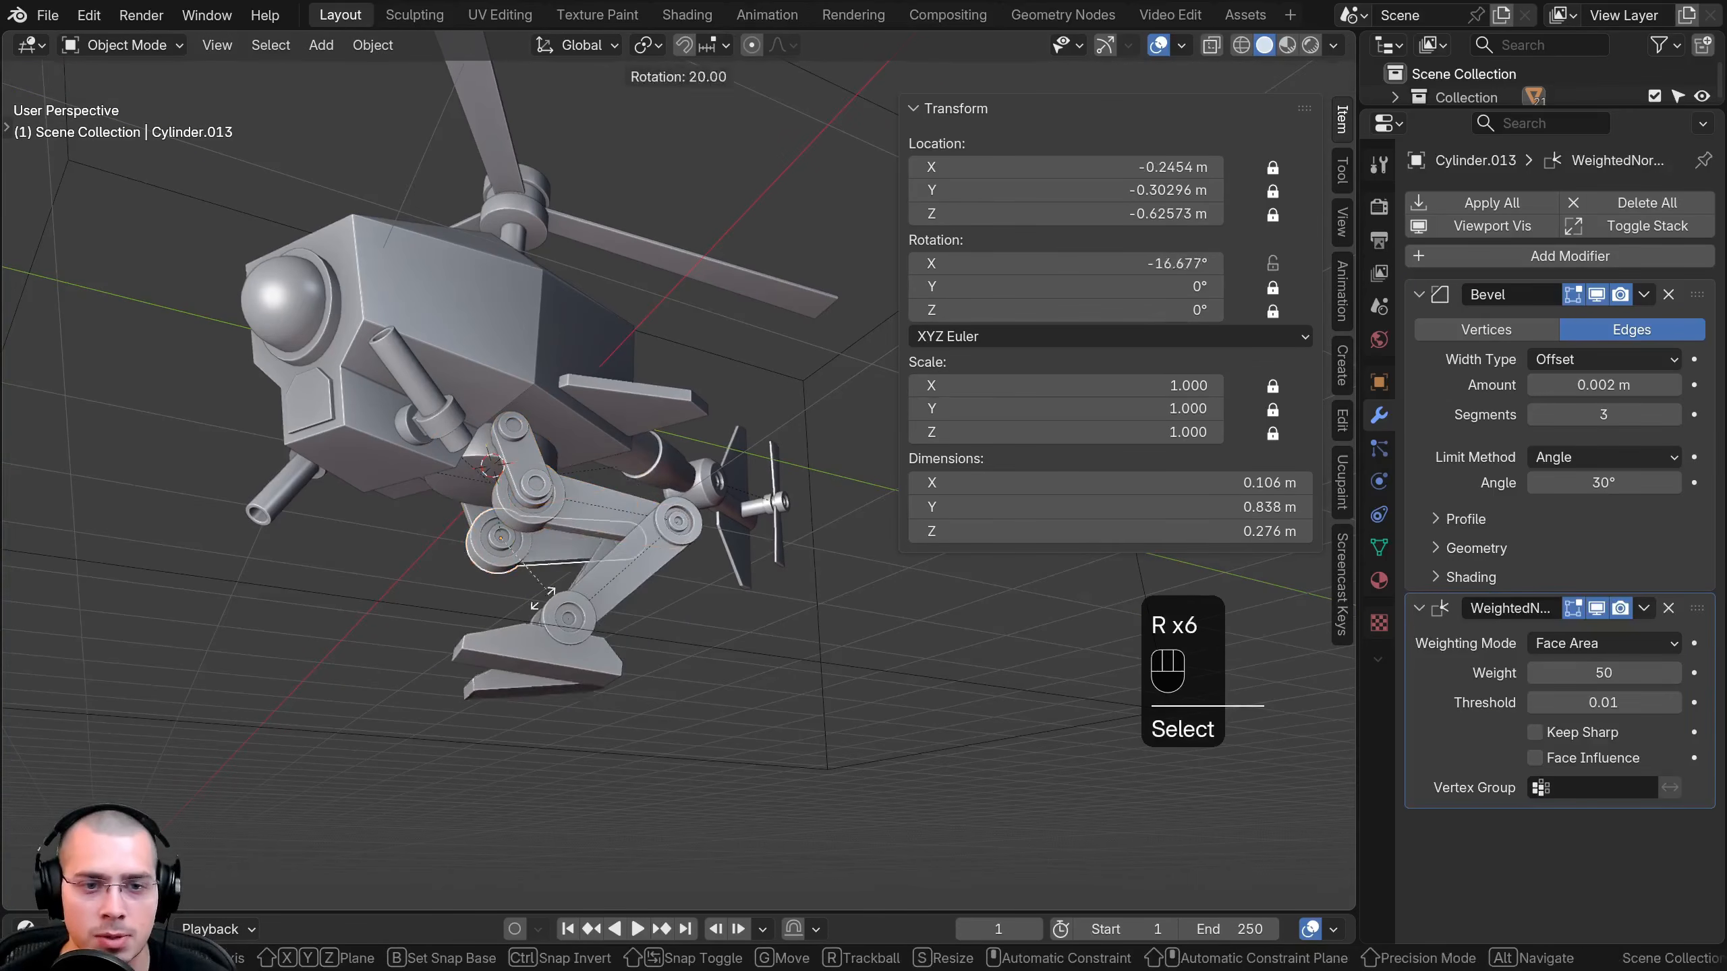
click(503, 639)
Swing the near leg's lower segment about X and rotate the foot attached to it
middle_drag(556, 510, 620, 502)
click(622, 496)
key(r)
click(737, 443)
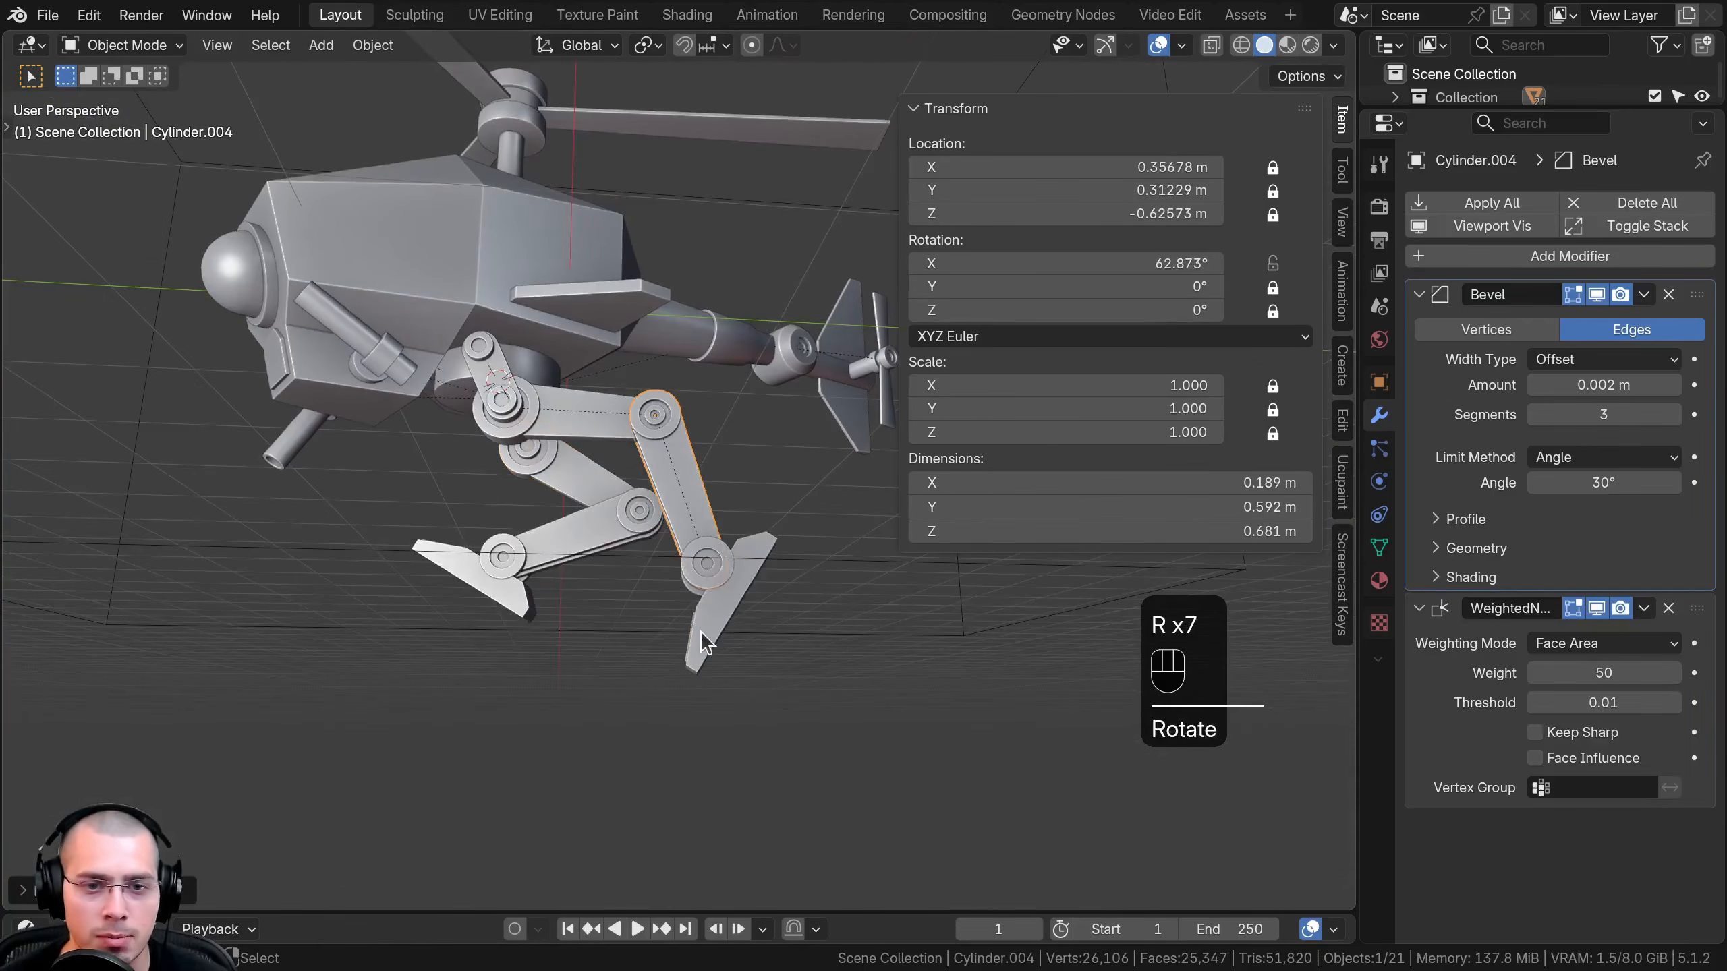
click(705, 635)
key(r)
click(588, 556)
Rotate the far leg's foot about X and readjust the near leg's lower segment
click(591, 564)
key(r)
key(r)
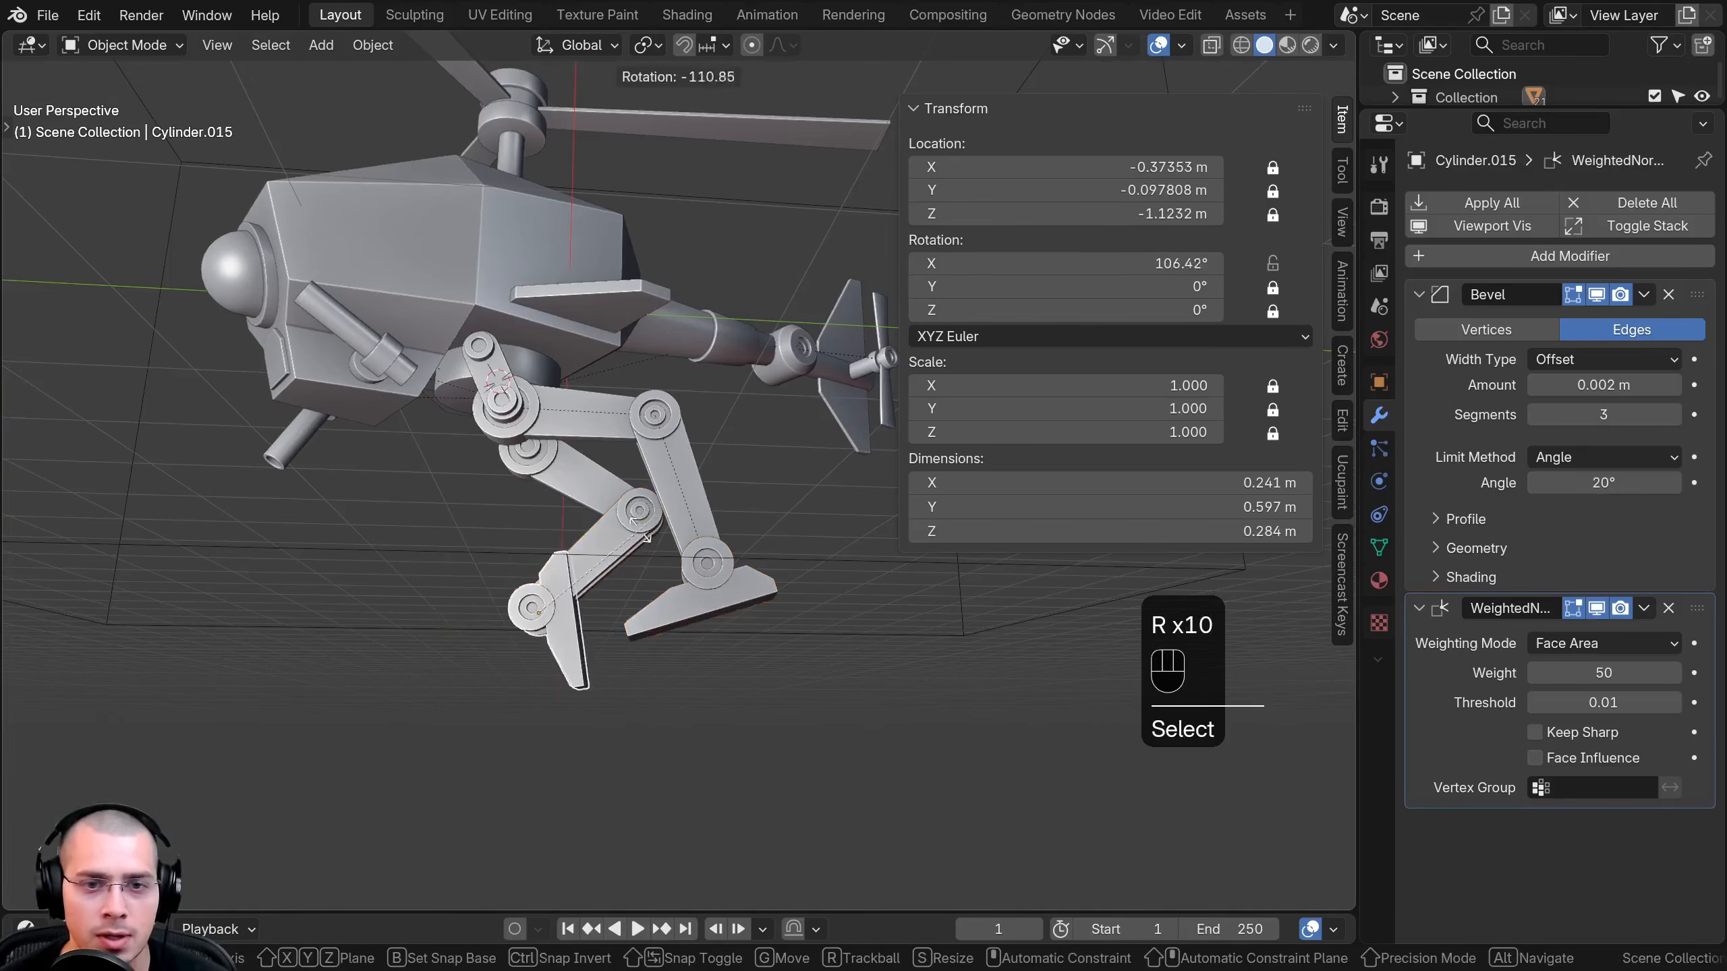
click(537, 670)
click(688, 455)
key(r)
click(738, 430)
middle_drag(738, 430, 580, 504)
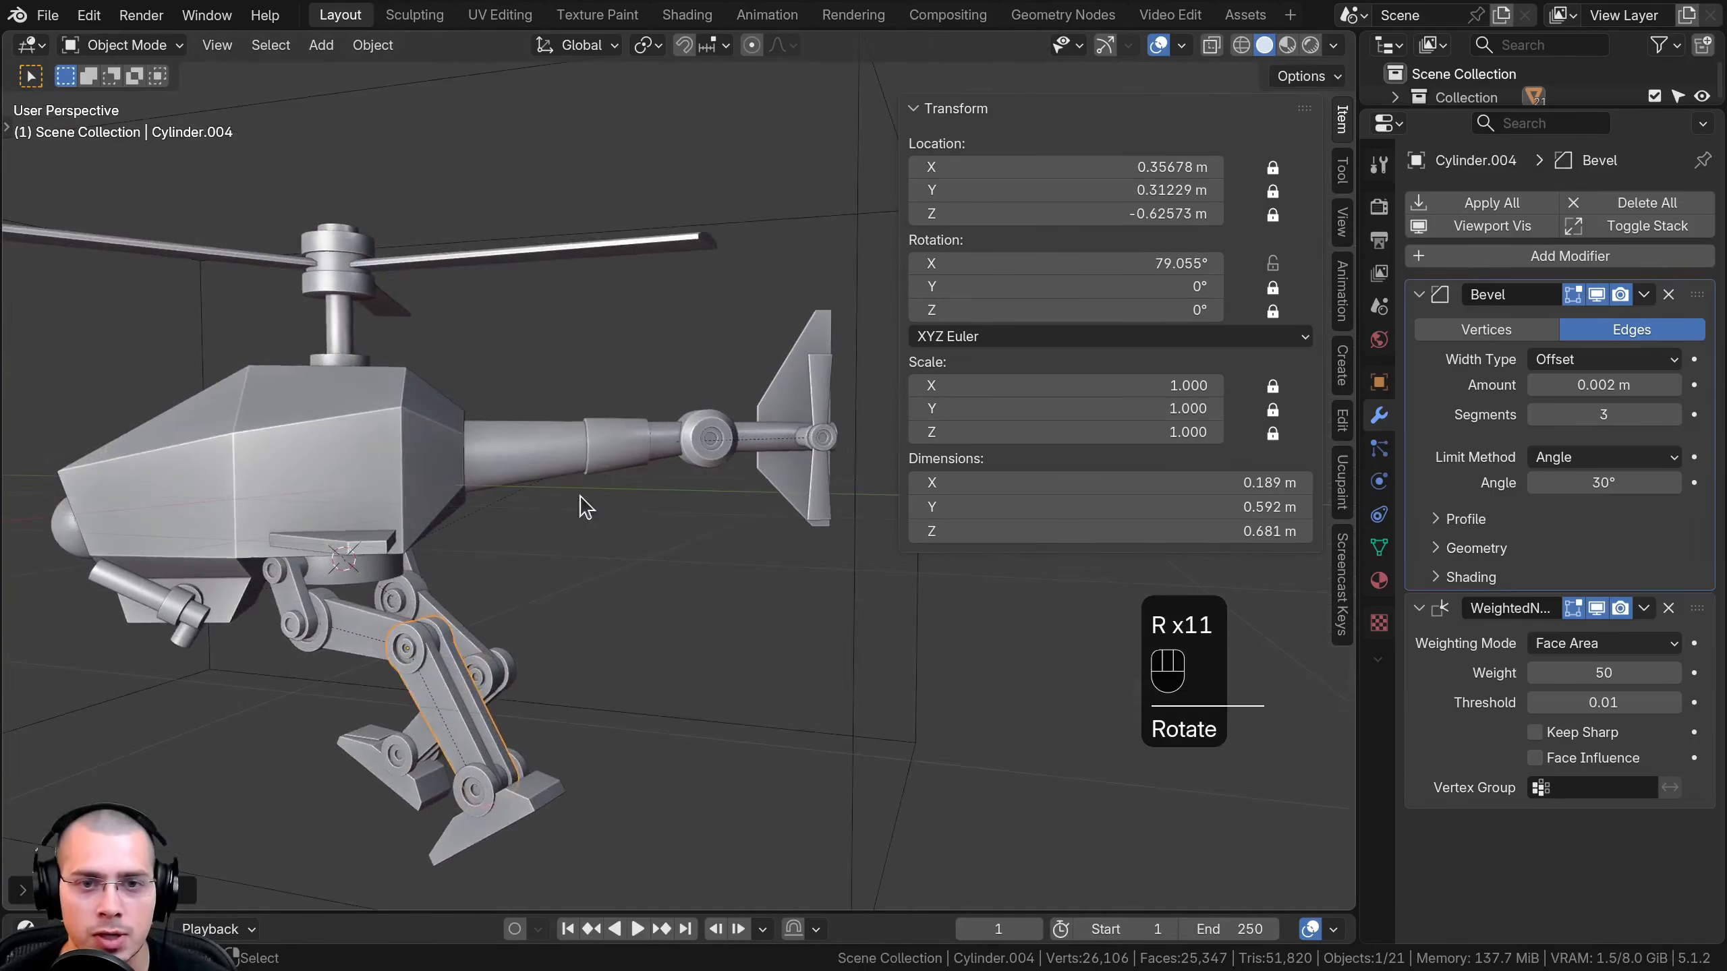
Test rotating the tail boom and the round joint at its end to check their locks
click(607, 435)
key(r)
right_click(611, 435)
right_click(686, 444)
key(r)
right_click(748, 388)
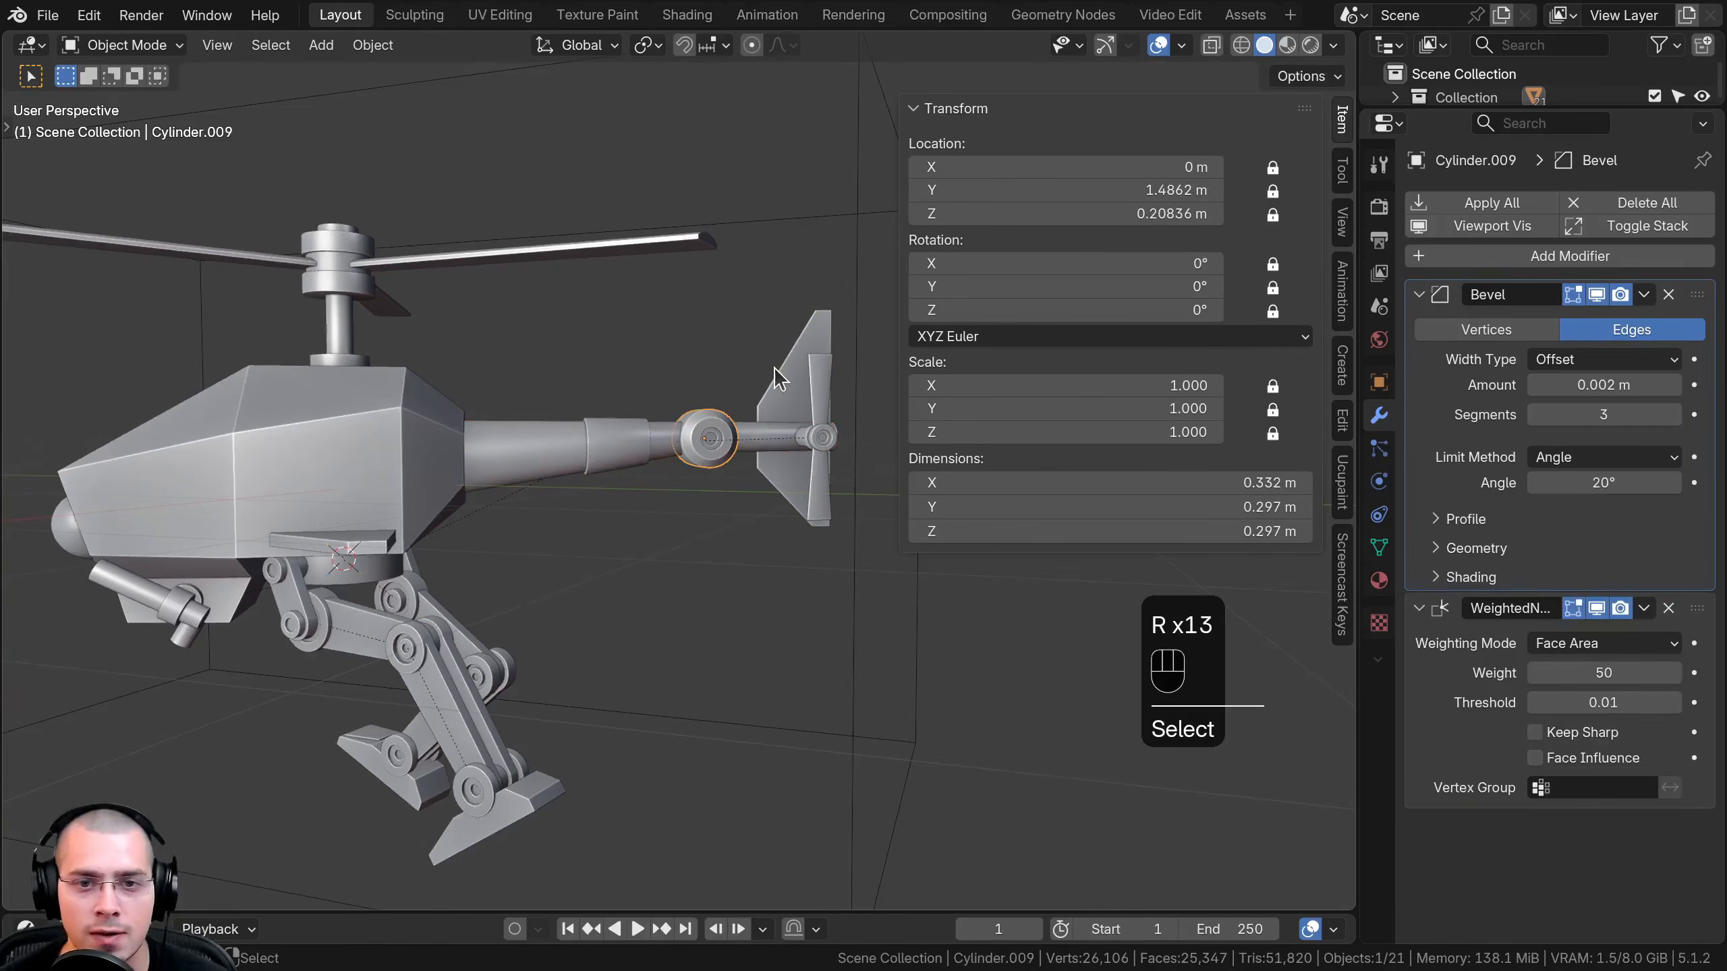
Test rotating the tail fin, and spin the tail rotor blades about their unlocked X axis
right_click(782, 369)
shift+middle_drag(782, 369, 578, 367)
scroll(579, 367, up, 3)
right_click(626, 371)
key(r)
click(744, 399)
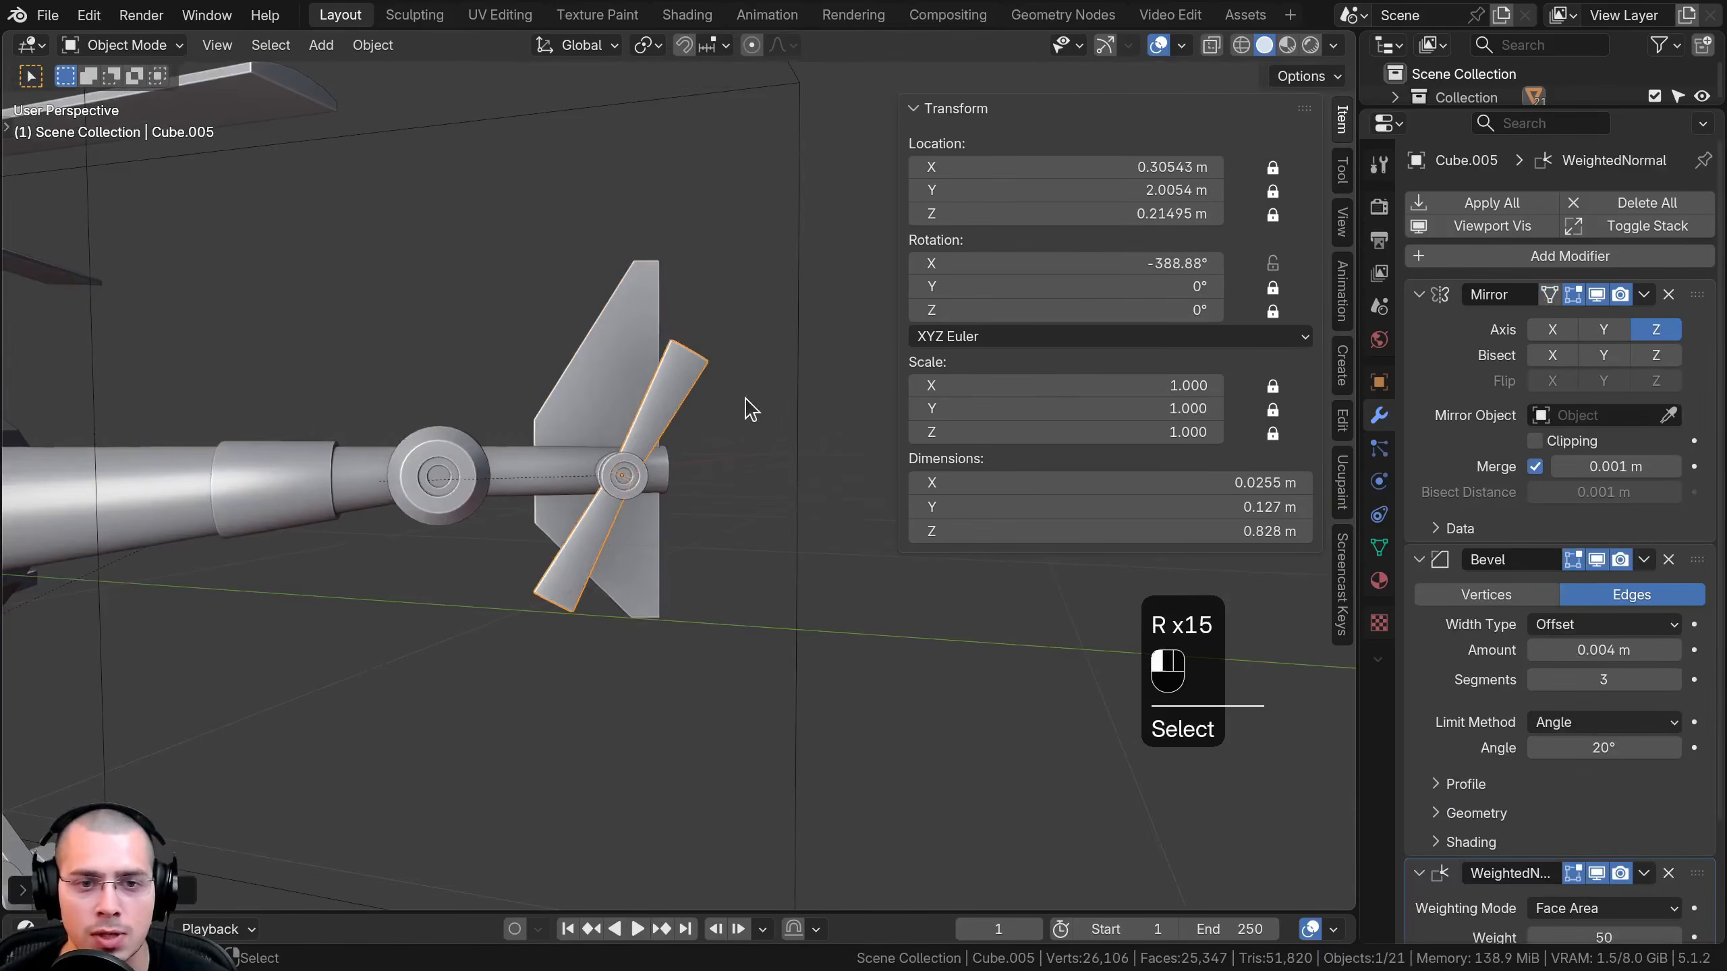
Deselect everything and examine the posed helicopter from several angles
scroll(744, 398, down, 7)
shift+middle_drag(744, 398, 792, 286)
middle_drag(791, 286, 803, 320)
key(a)
middle_drag(260, 501, 286, 435)
scroll(340, 306, up, 3)
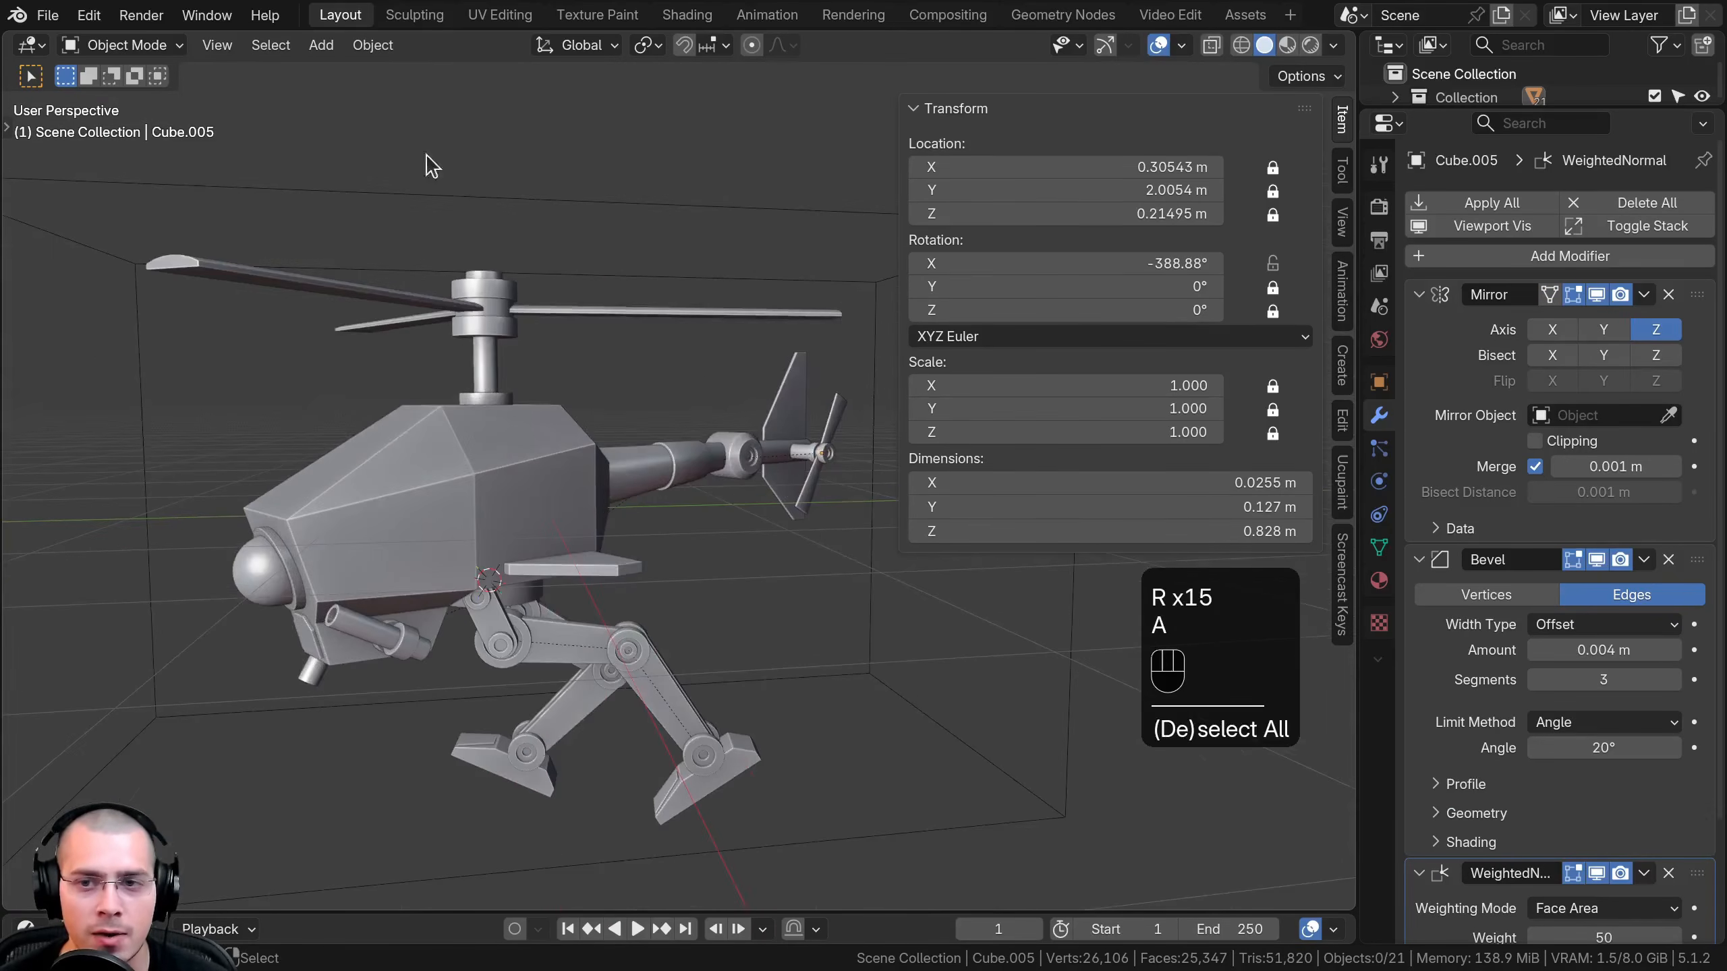
scroll(515, 391, down, 2)
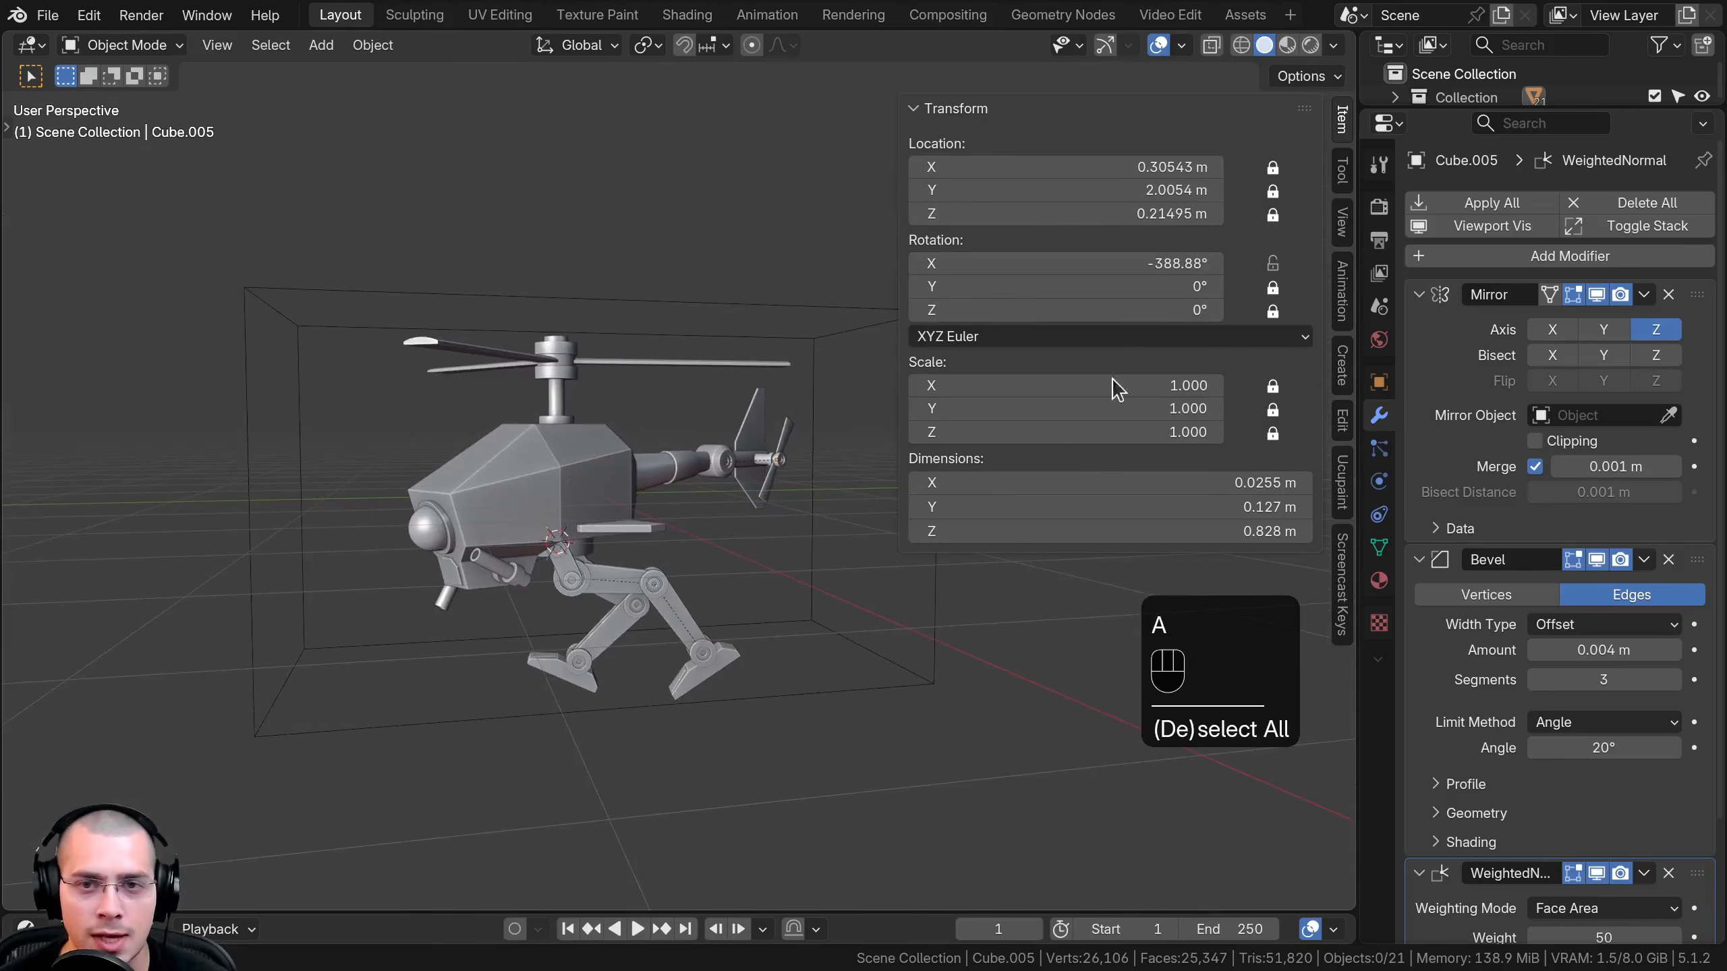
middle_drag(696, 277, 707, 275)
middle_drag(595, 368, 607, 335)
Select the wireframe box and test scaling, rotating and moving the posed helicopter with it
key(a)
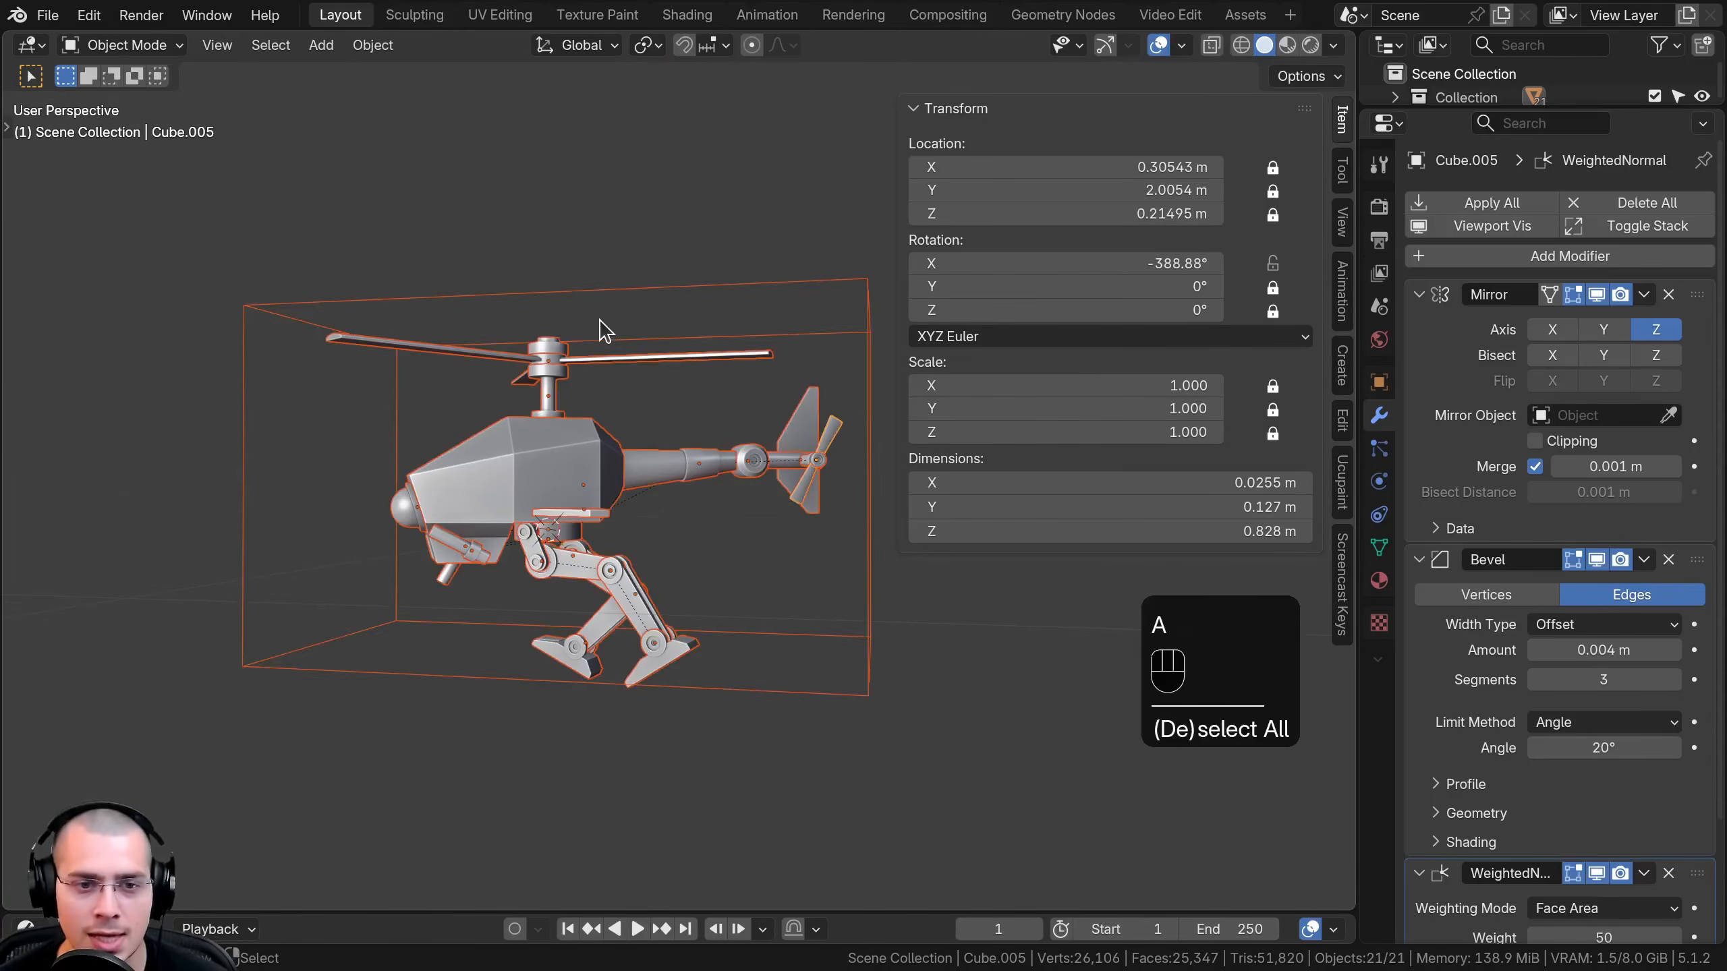
click(595, 289)
key(s)
click(680, 238)
key(r)
click(713, 290)
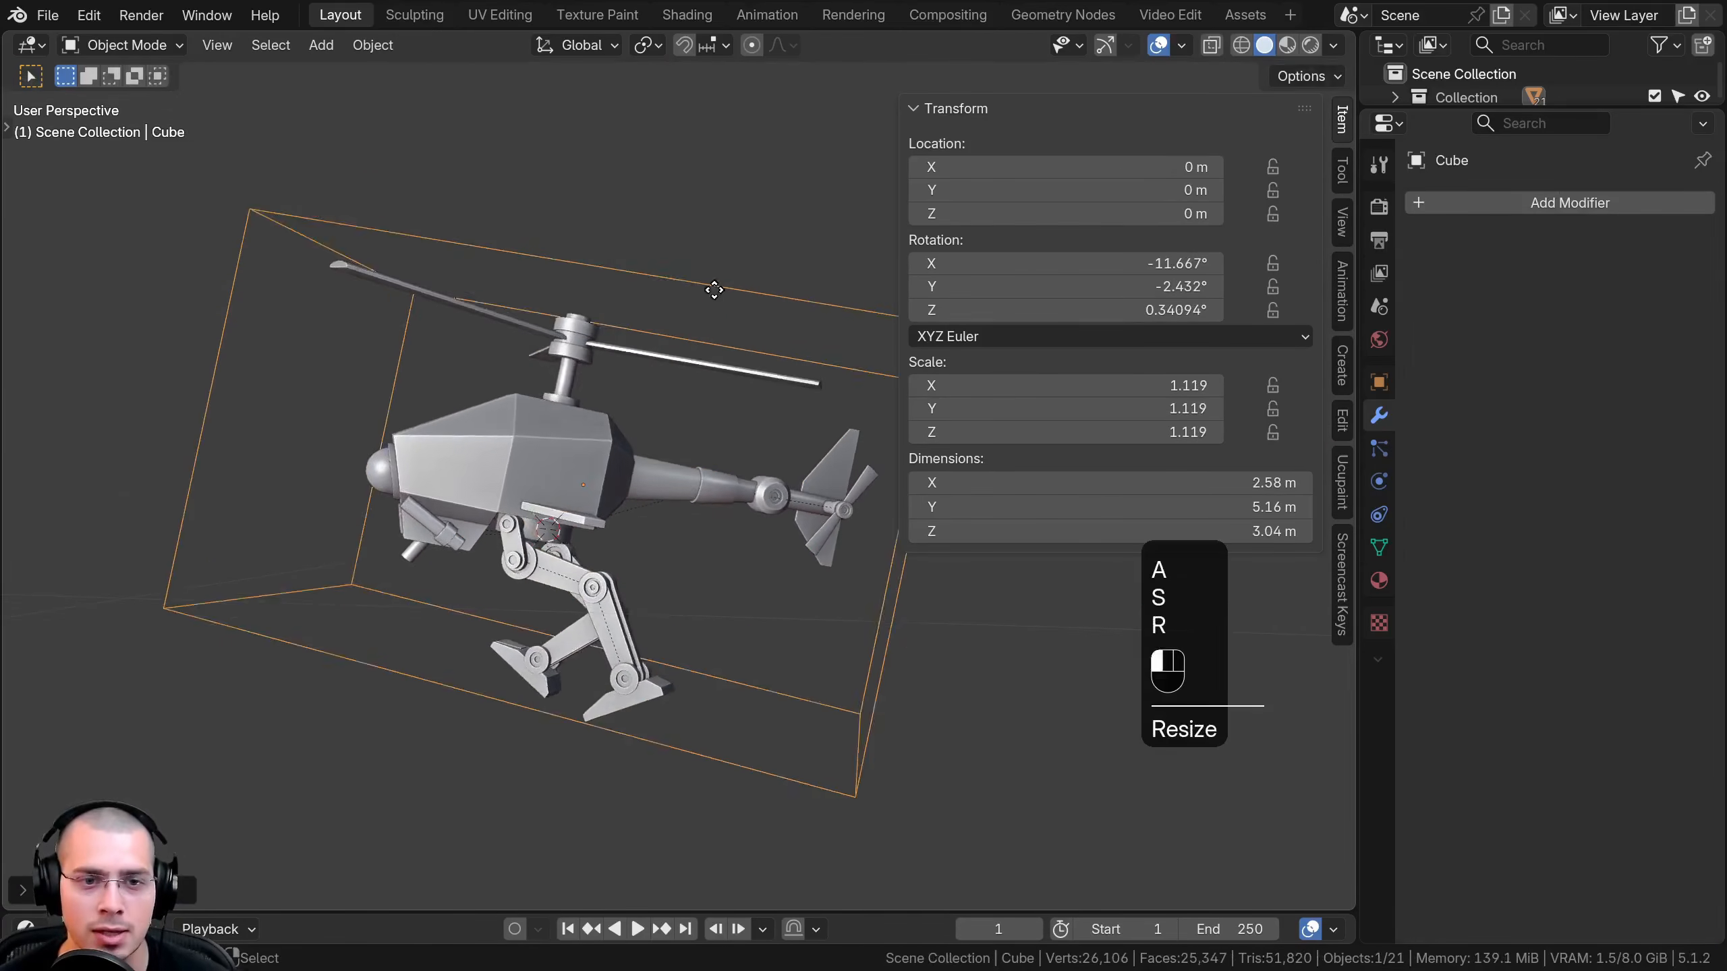
key(g)
click(745, 271)
key(g)
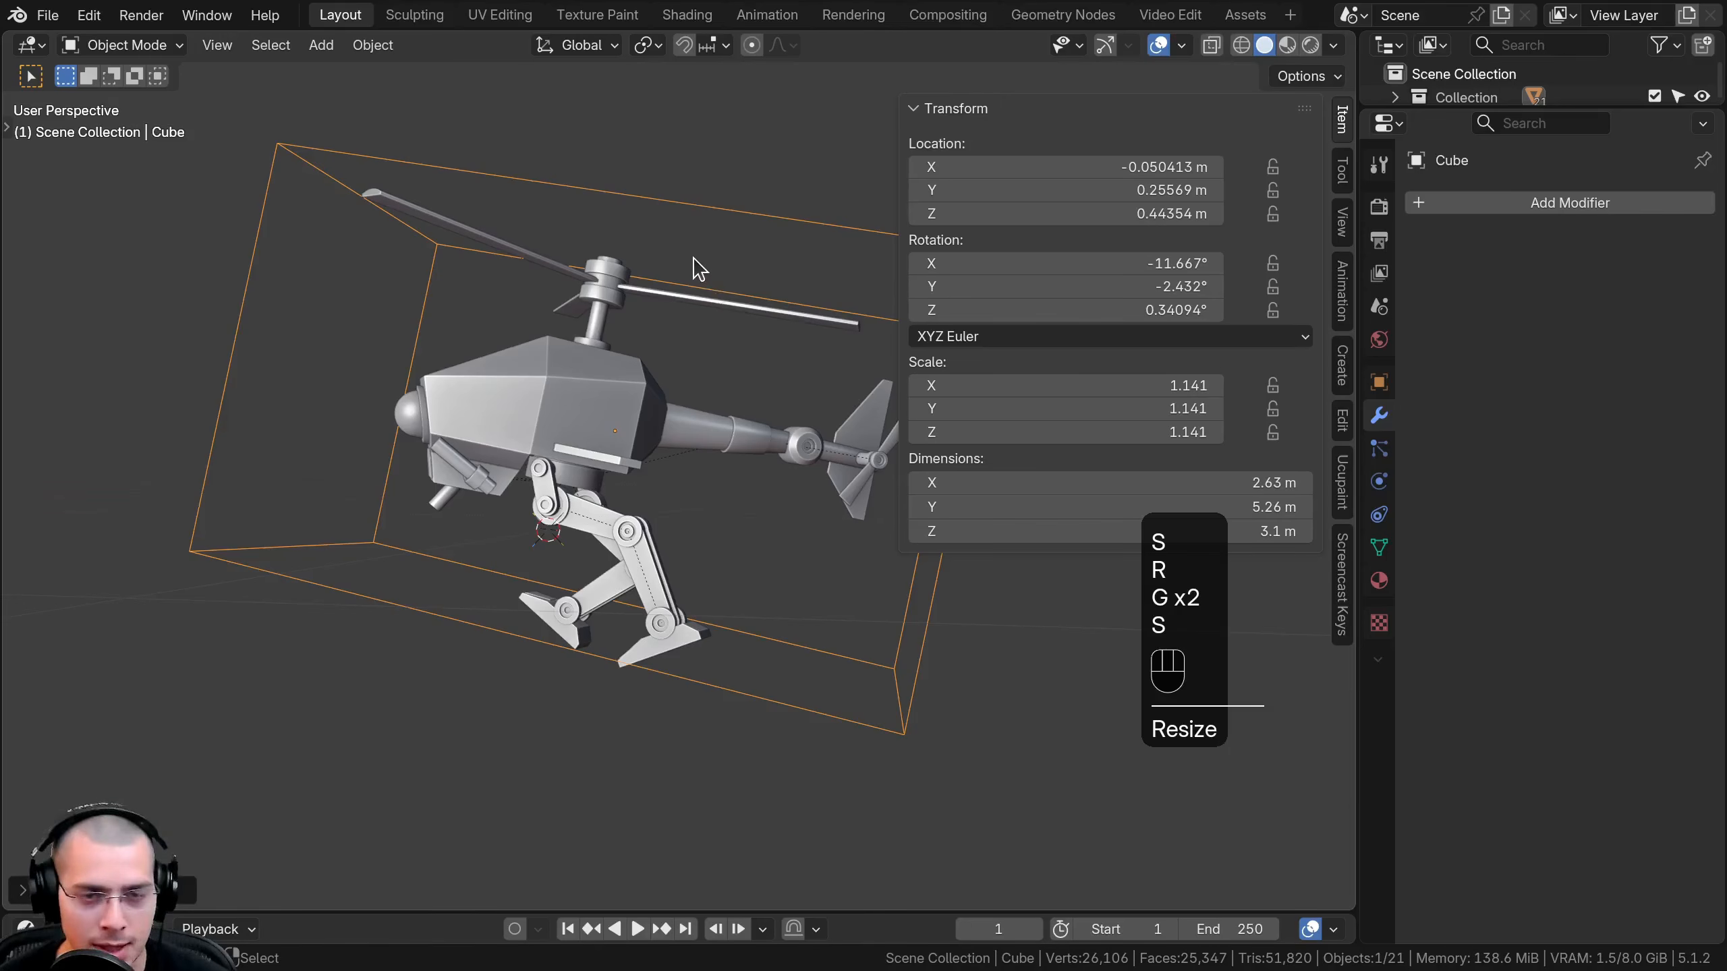
Select all objects and clear their rotation, location and scale to return the rig to its rest pose
key(a)
key(a)
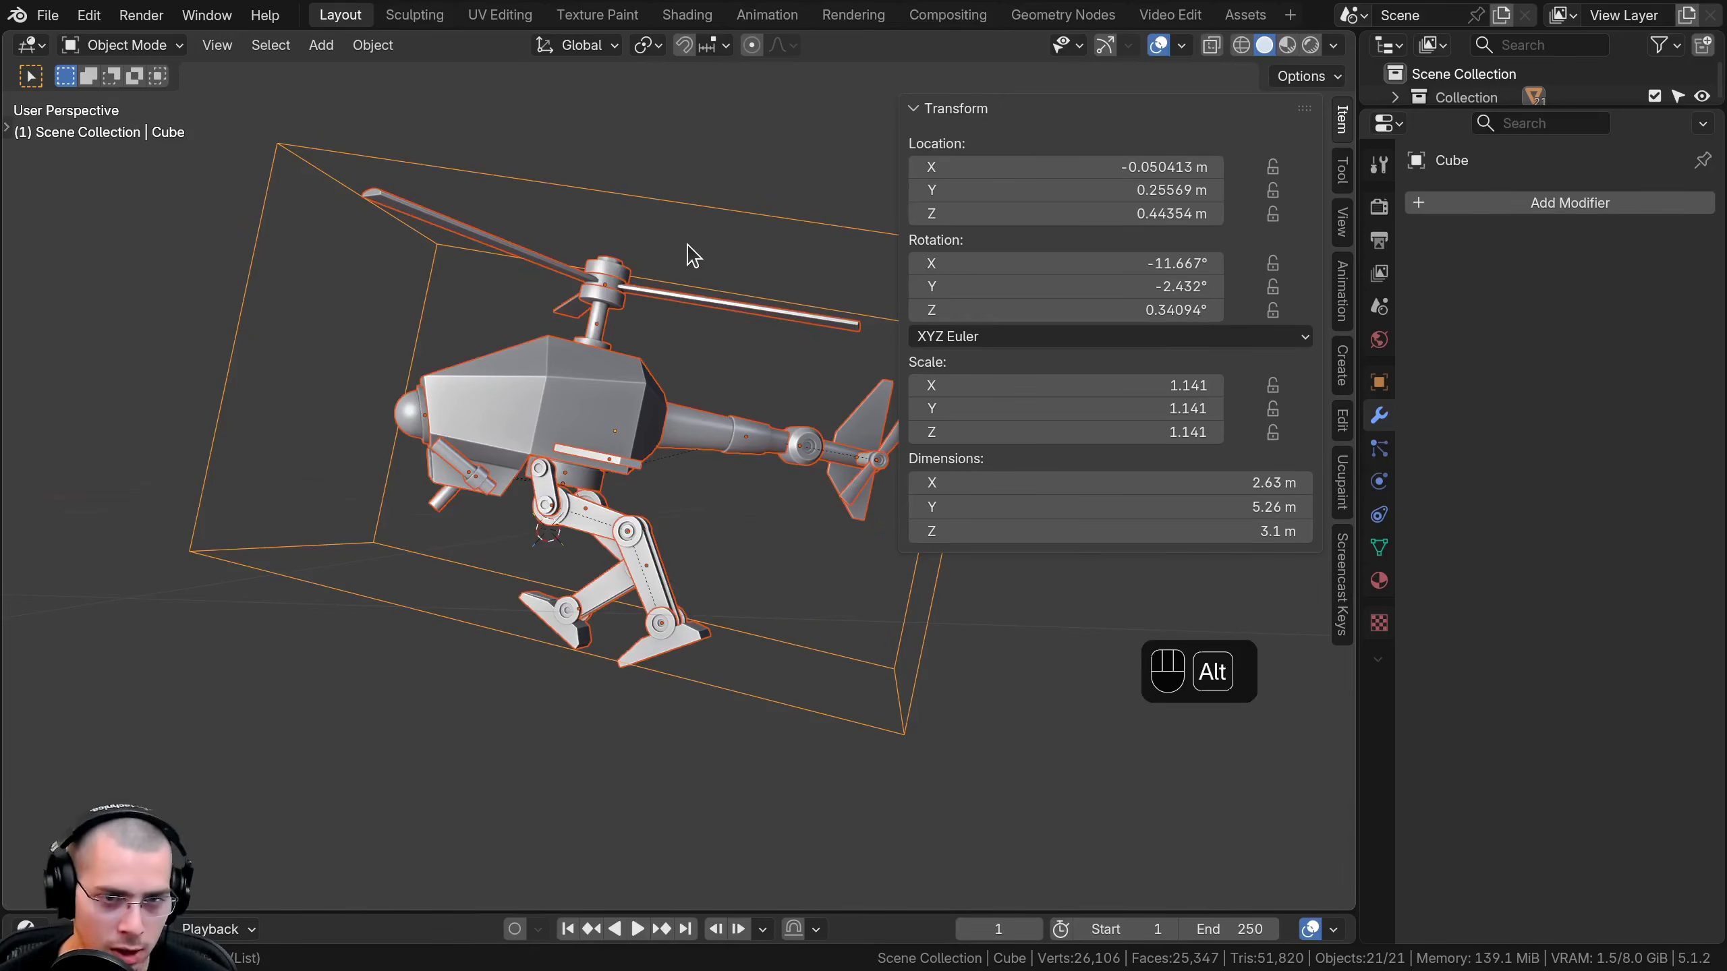
key(alt+r)
middle_drag(401, 387, 446, 402)
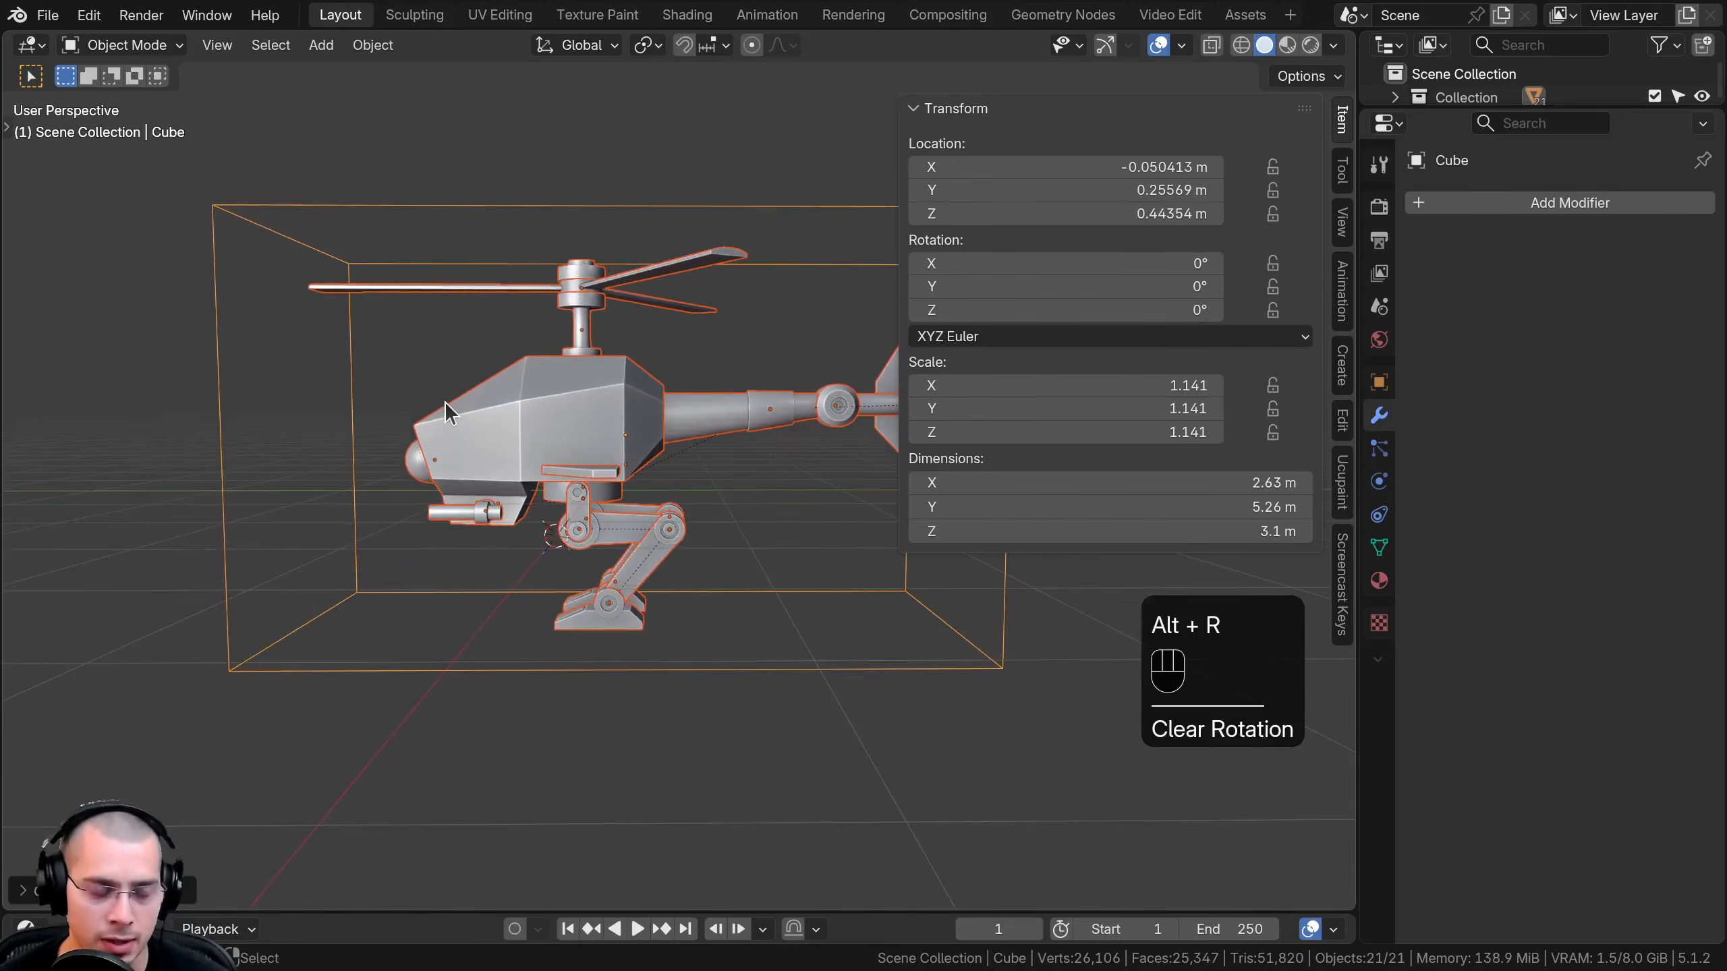
key(alt+g)
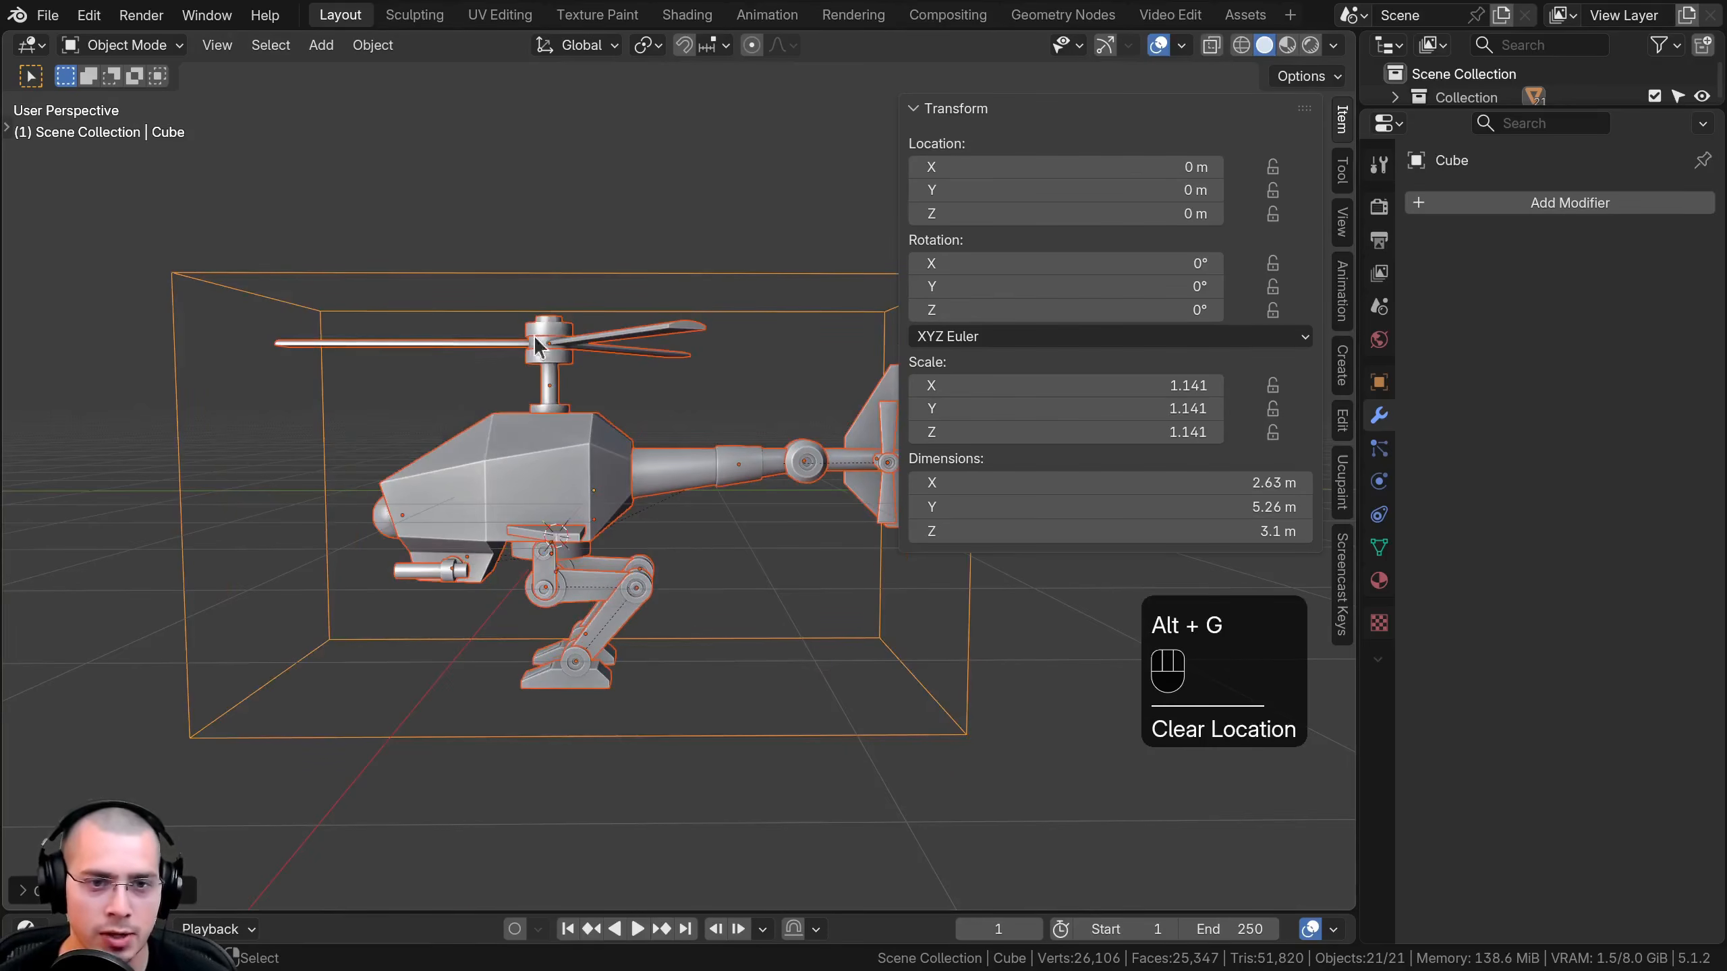
middle_drag(540, 348, 567, 378)
key(alt+s)
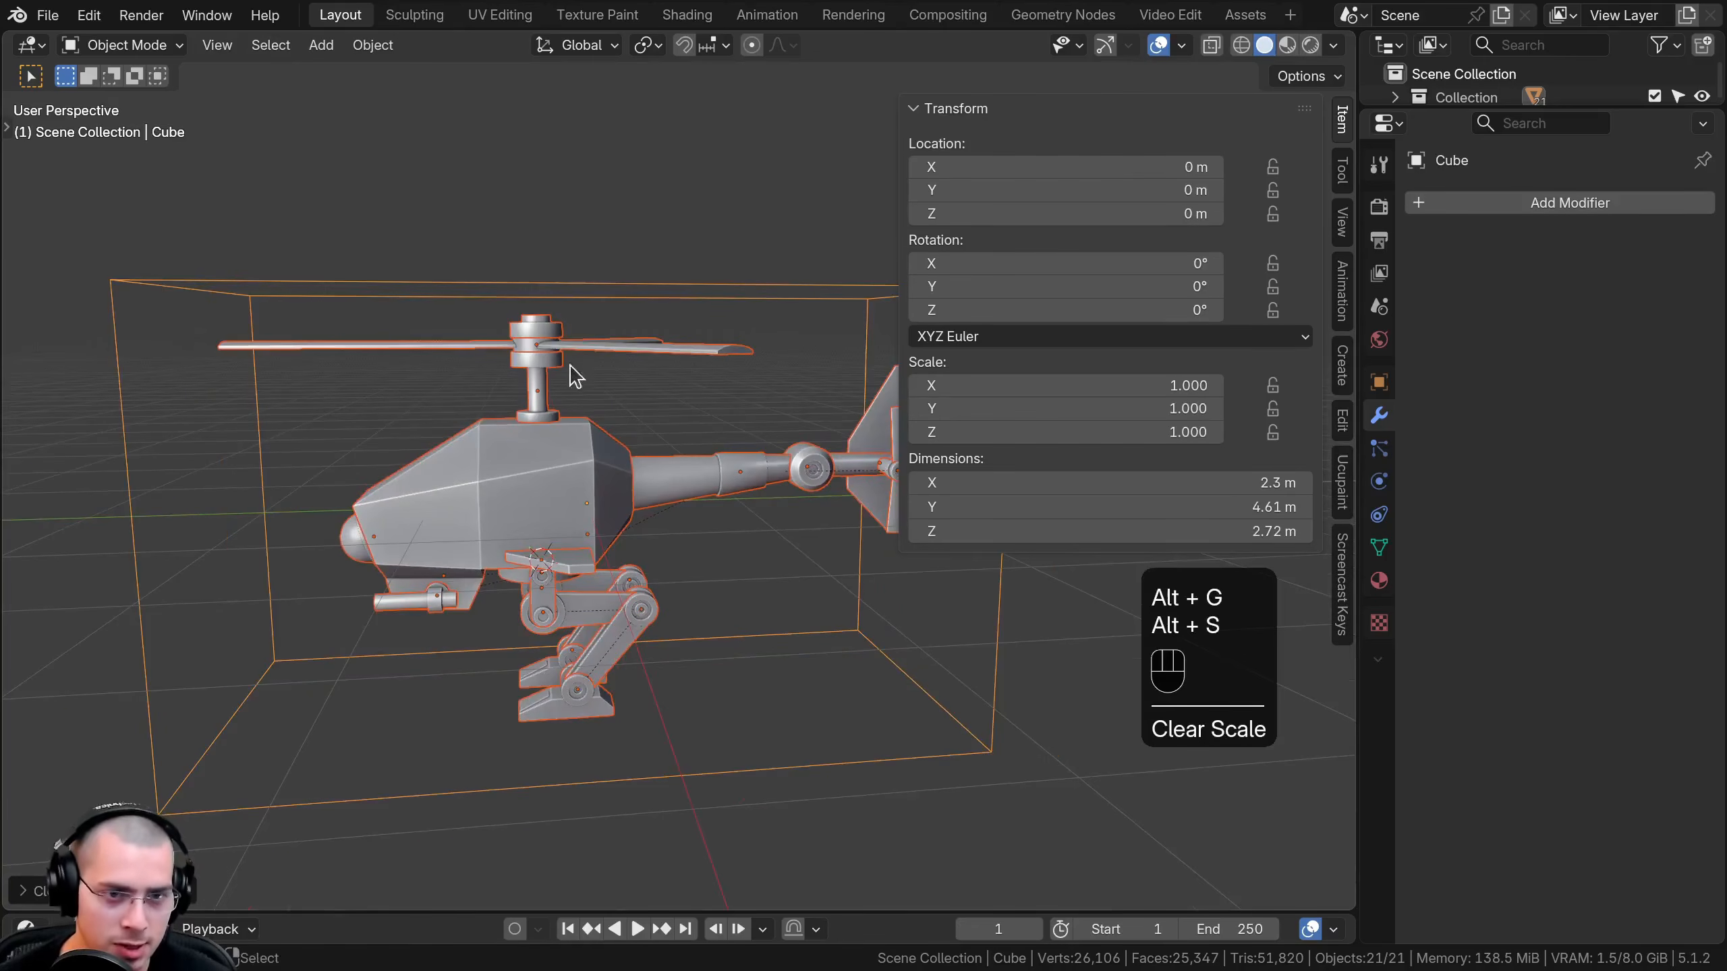
Scale, rotate and move the whole selected rig freely to put it in an arbitrary pose
scroll(518, 619, down, 2)
key(s)
key(r)
key(g)
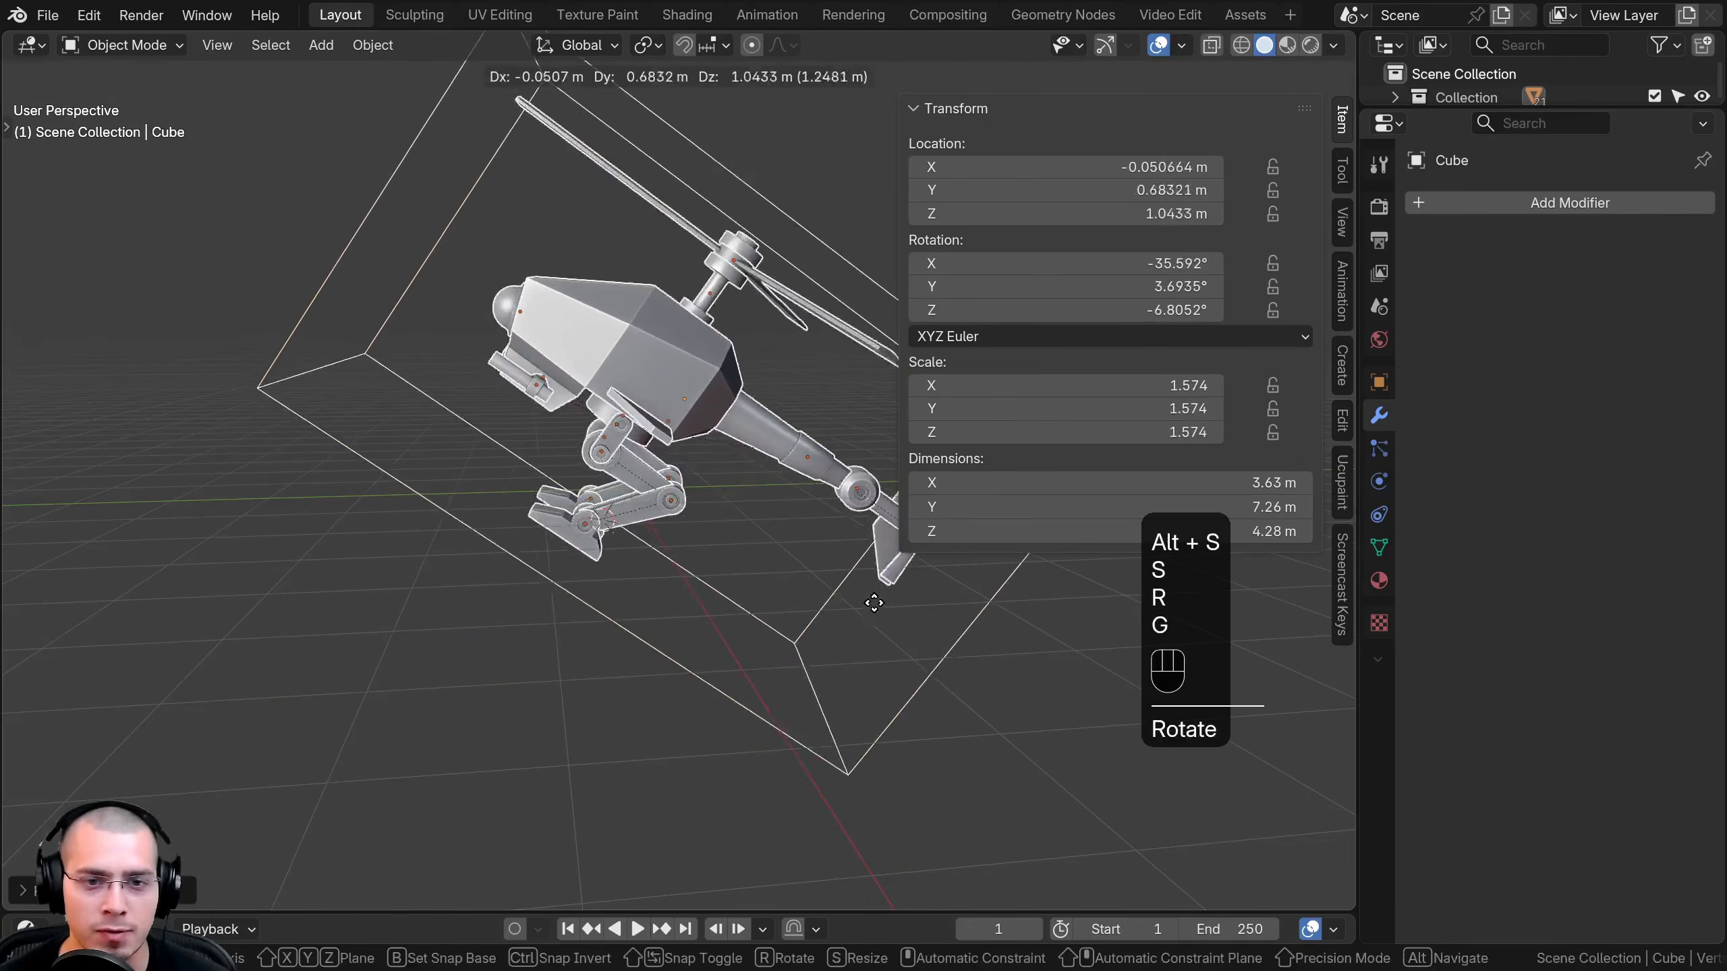
key(r)
key(r)
click(745, 522)
key(g)
click(771, 508)
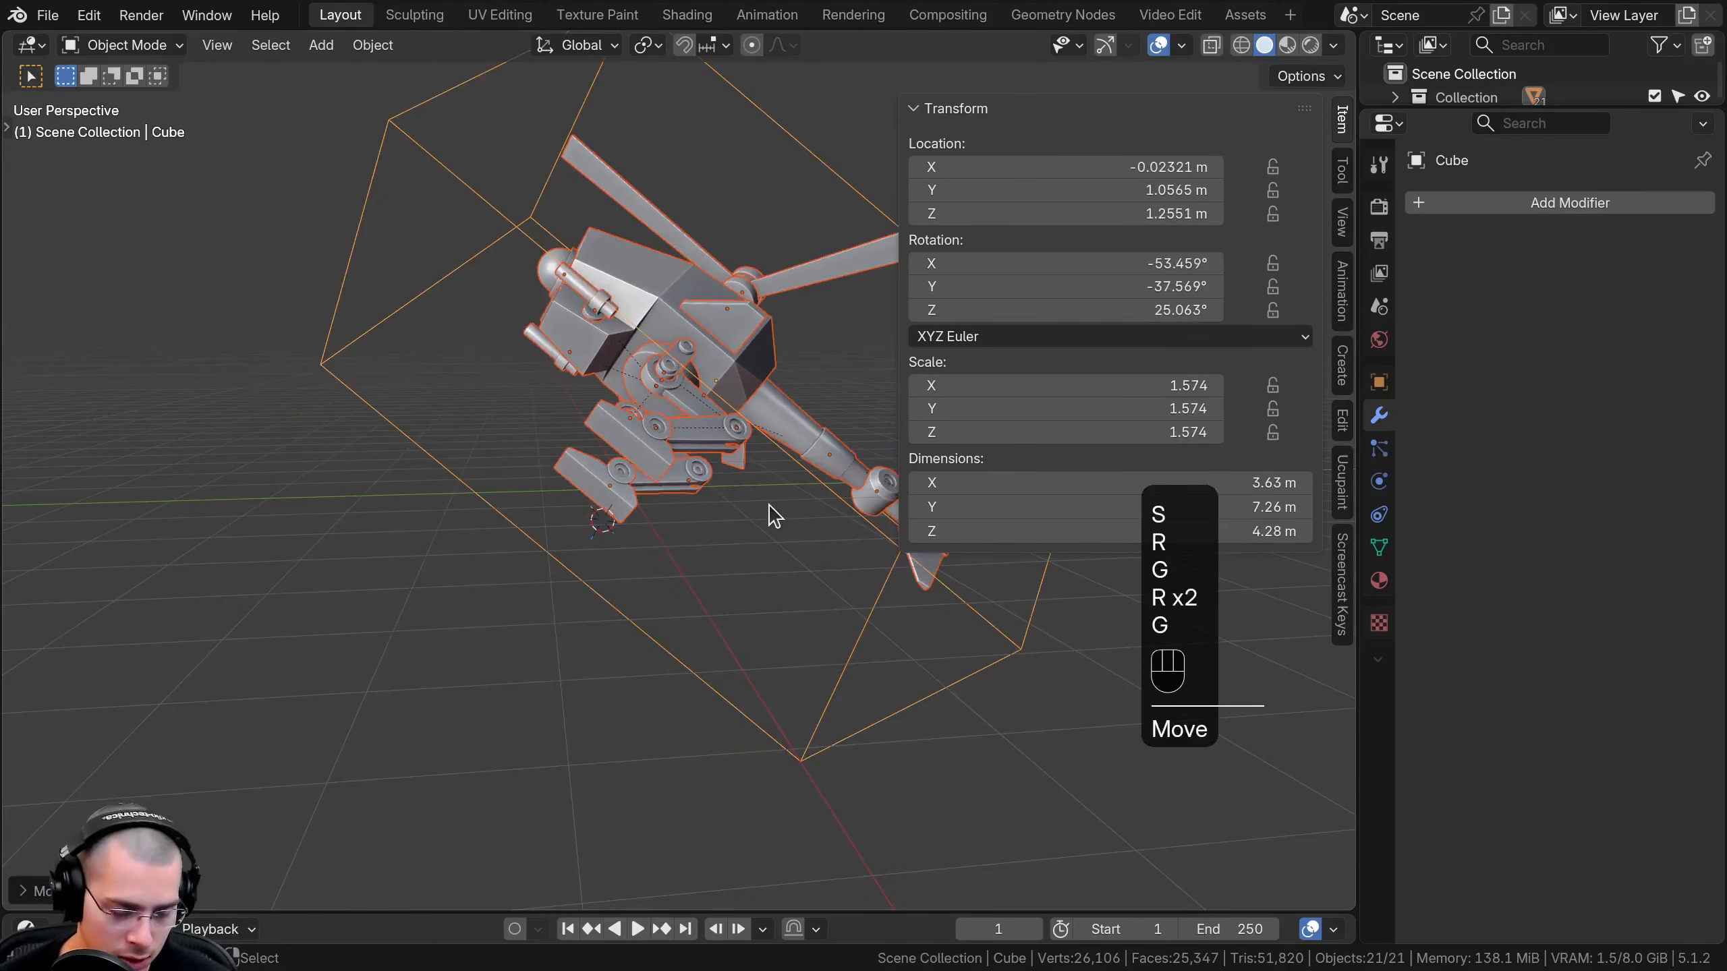
Clear rotation, location and scale on all selected objects again and deselect everything
key(alt+r)
key(alt+g)
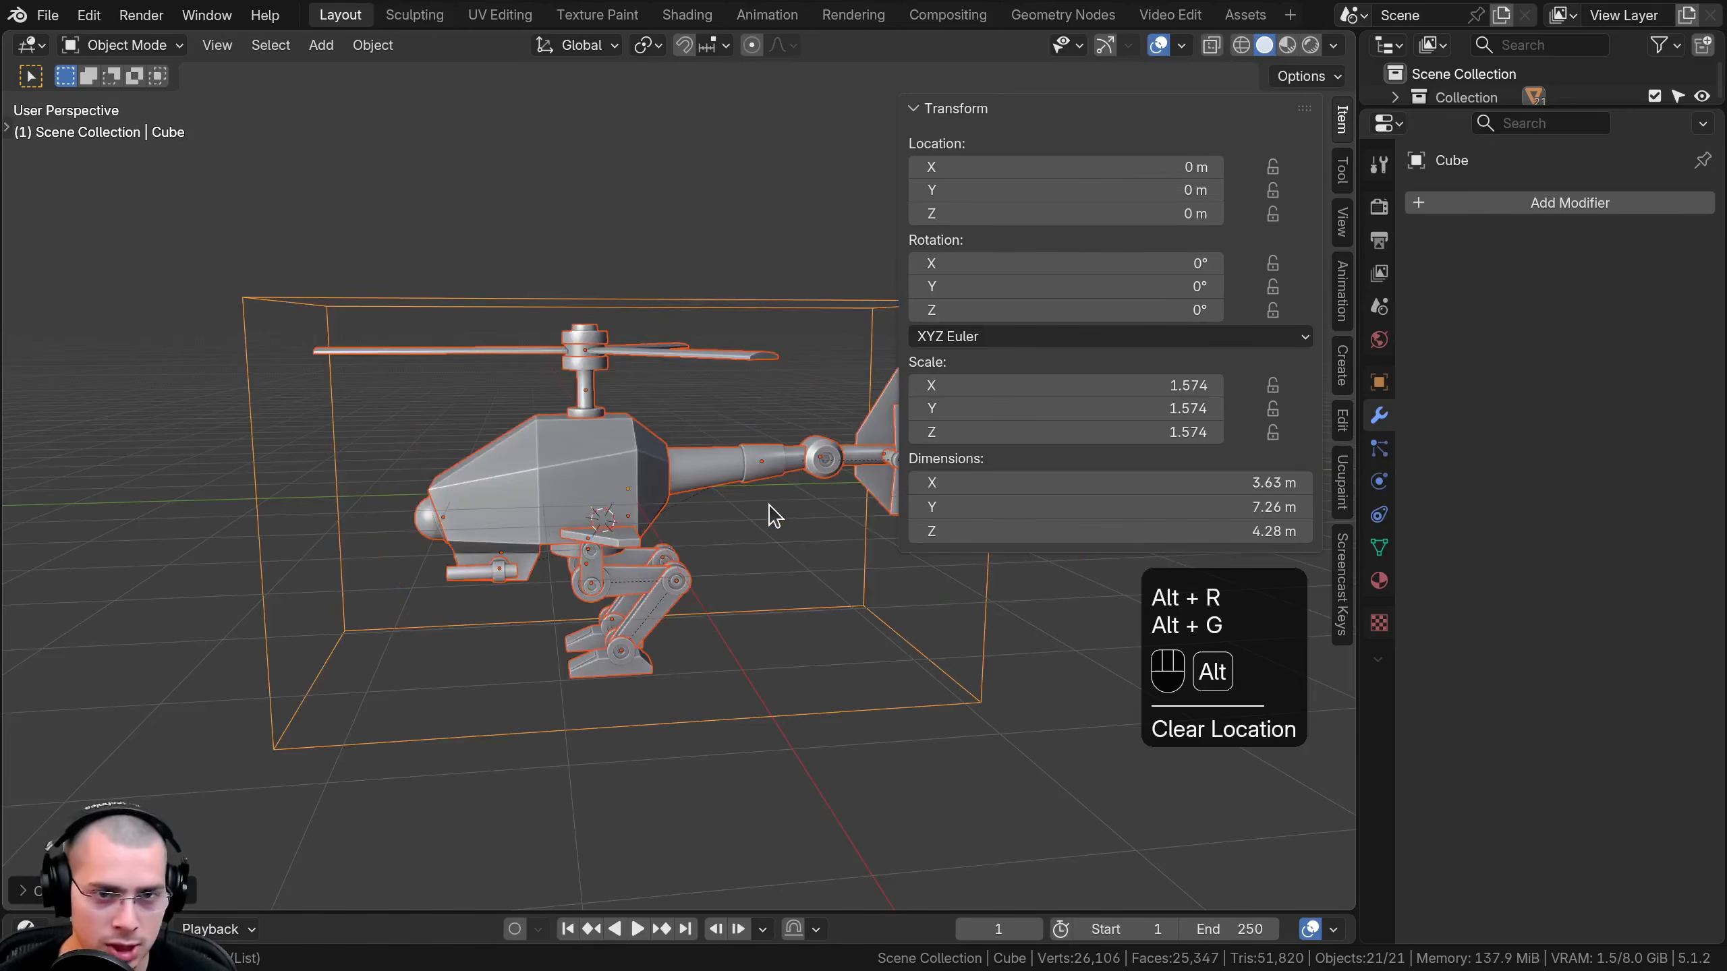
key(alt+s)
key(a)
Widen the 3D viewport against the Properties editor and reframe the helicopter
scroll(686, 439, up, 3)
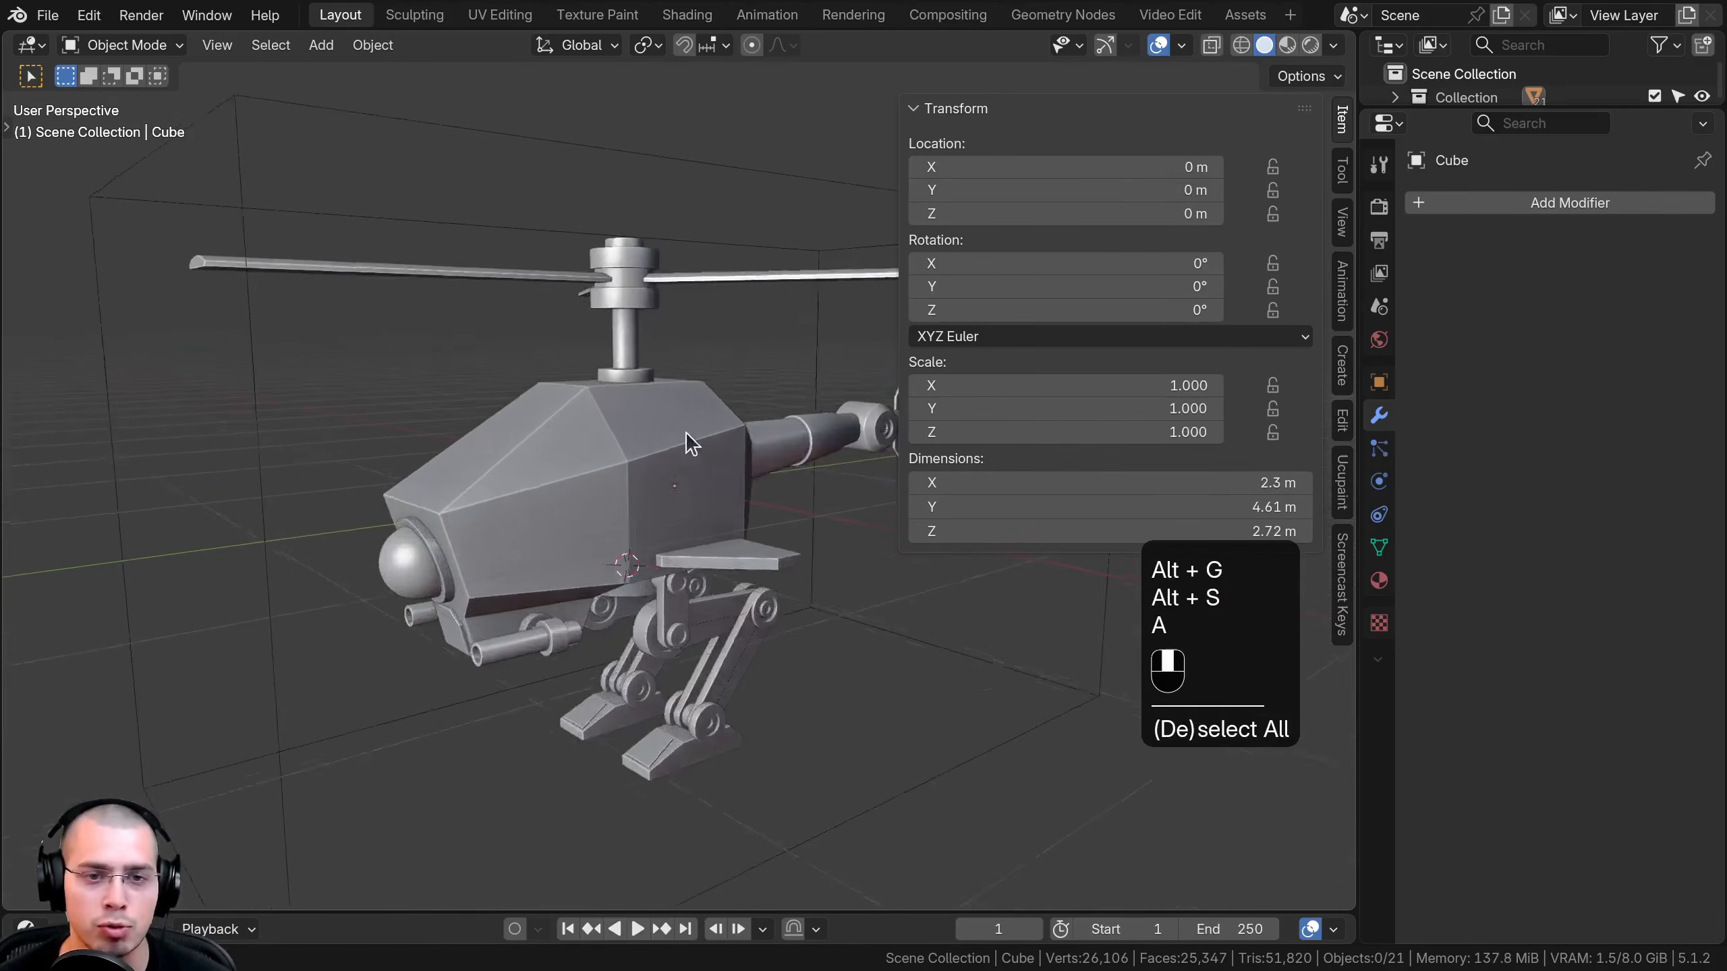
middle_drag(686, 440, 678, 428)
drag(1358, 361, 1395, 355)
shift+middle_drag(775, 519, 602, 433)
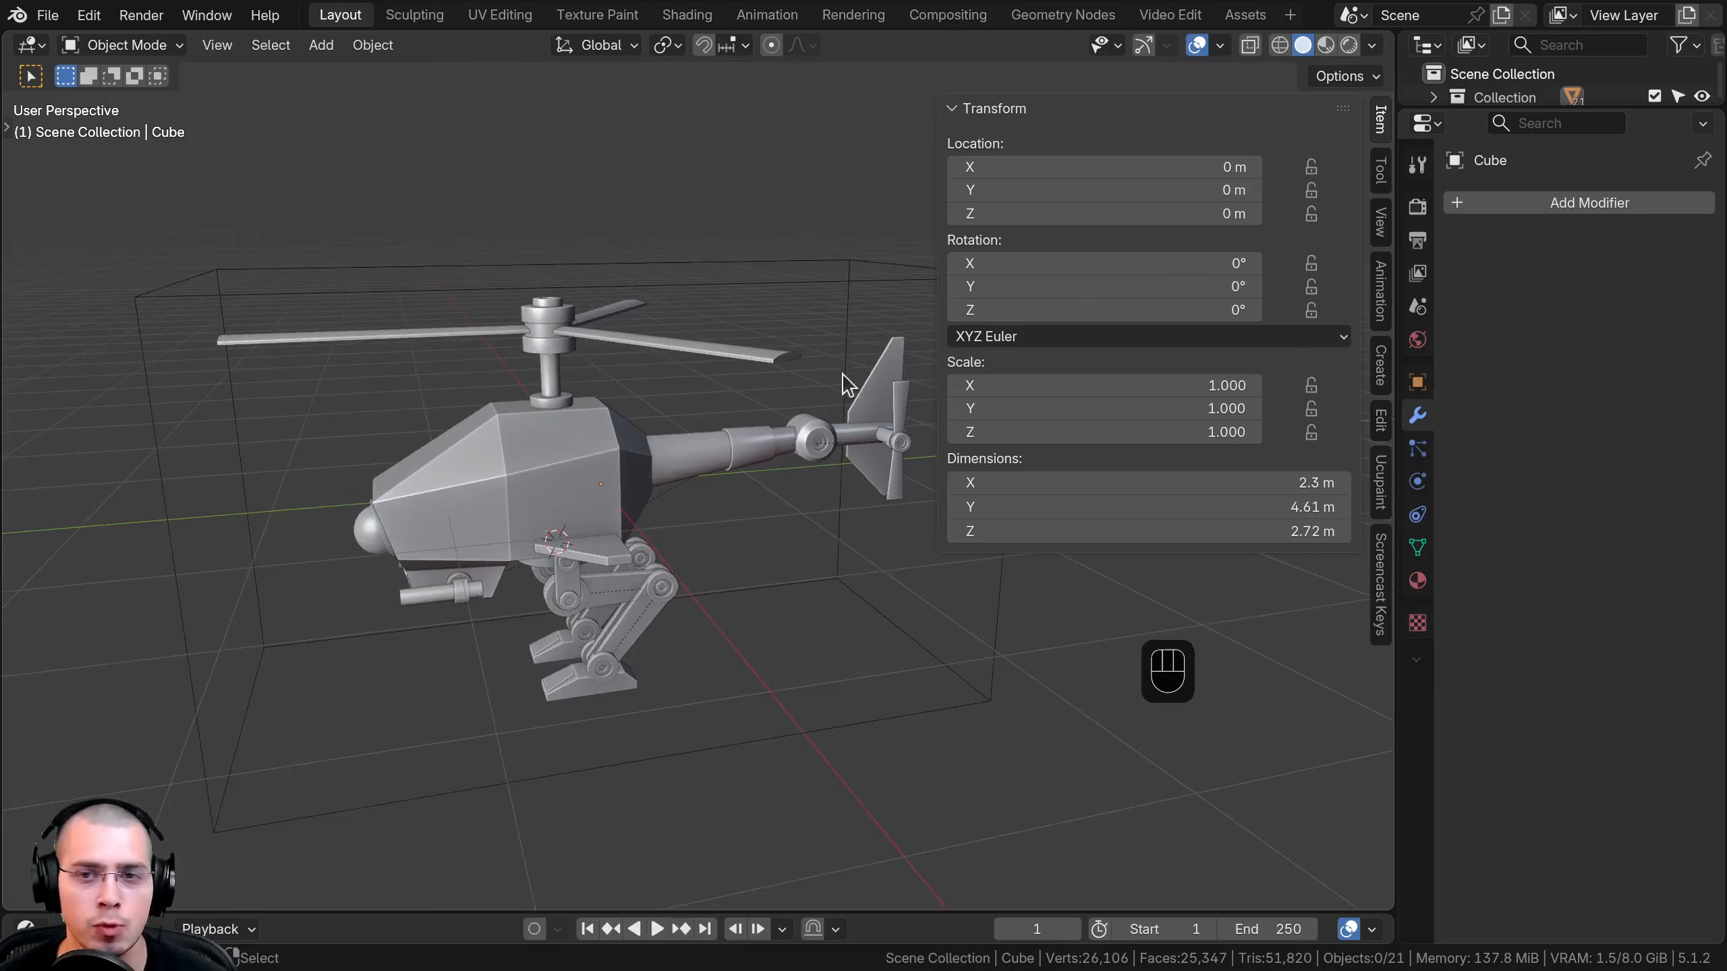
Select the tail fin and examine which of its transform channels are locked
click(649, 480)
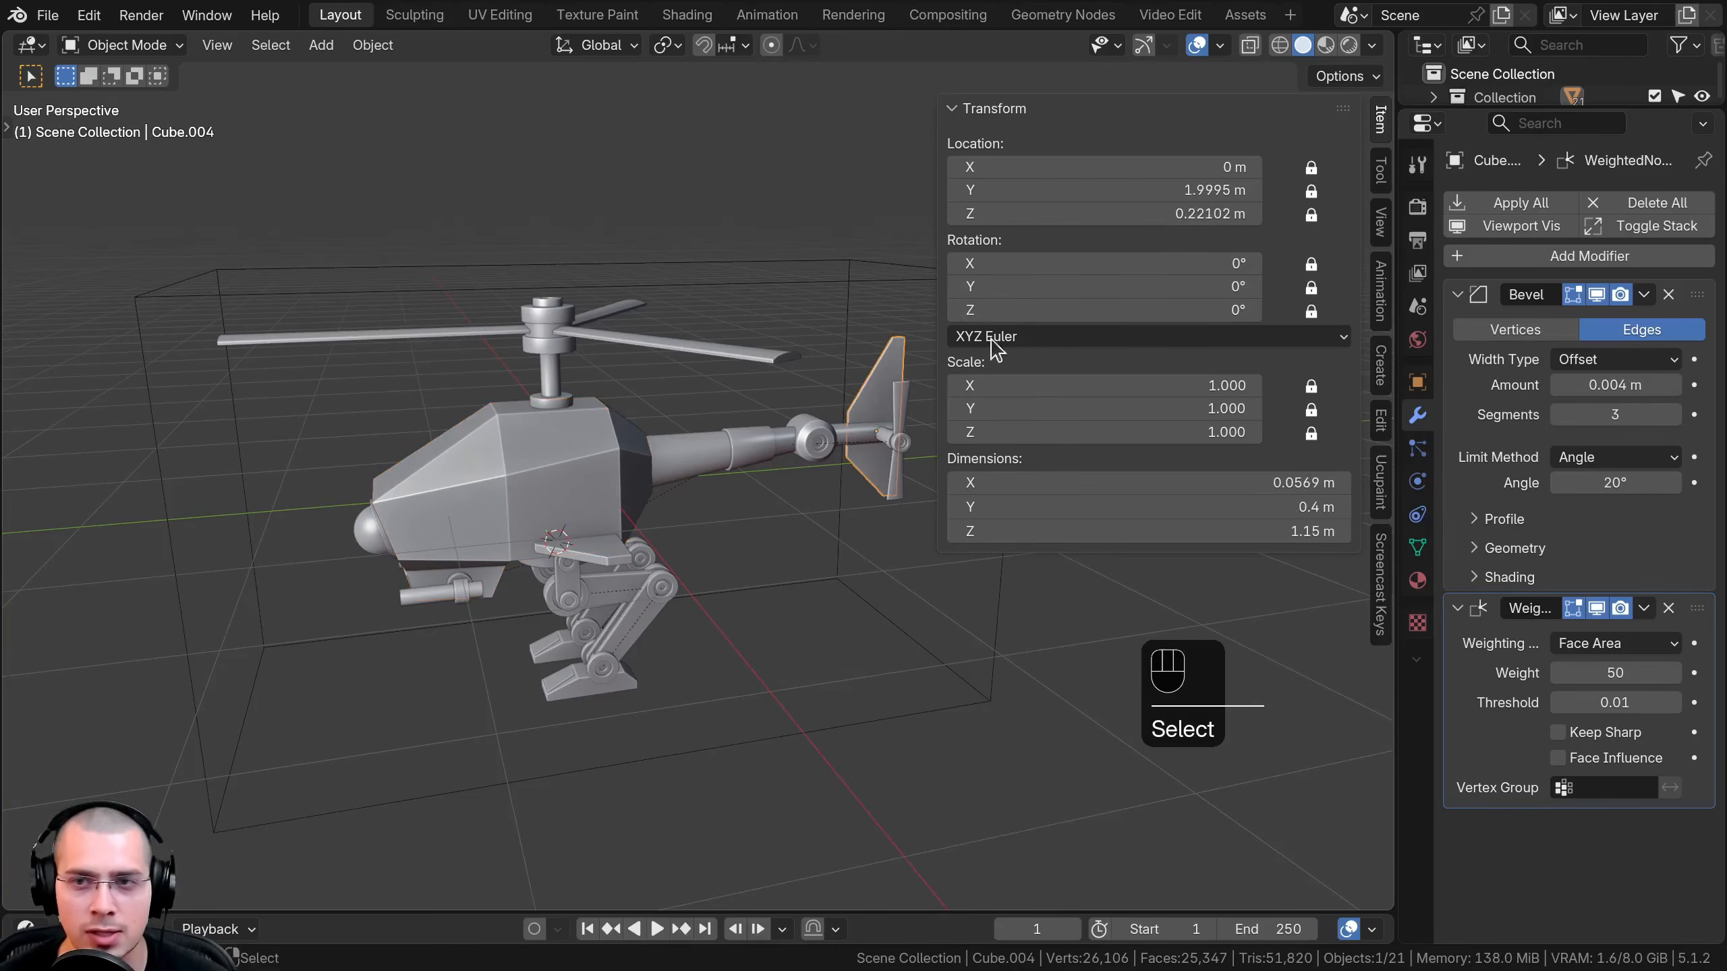
shift+middle_drag(849, 420, 719, 441)
scroll(719, 441, up, 2)
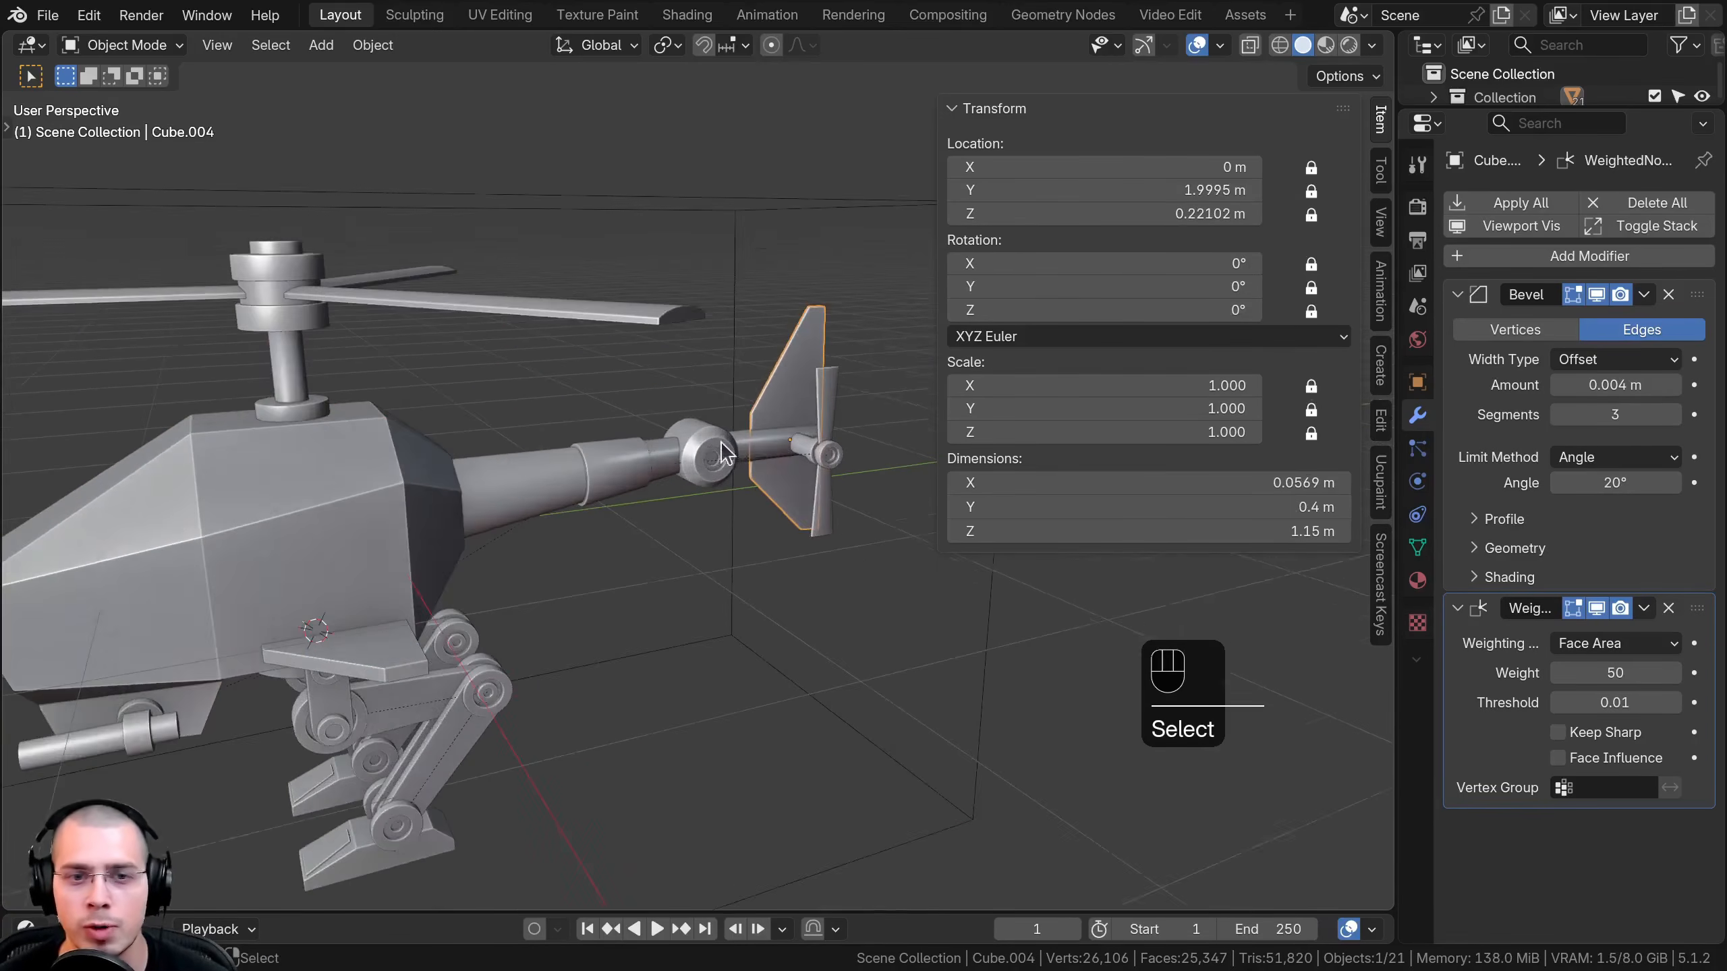
right_click(656, 455)
right_click(705, 447)
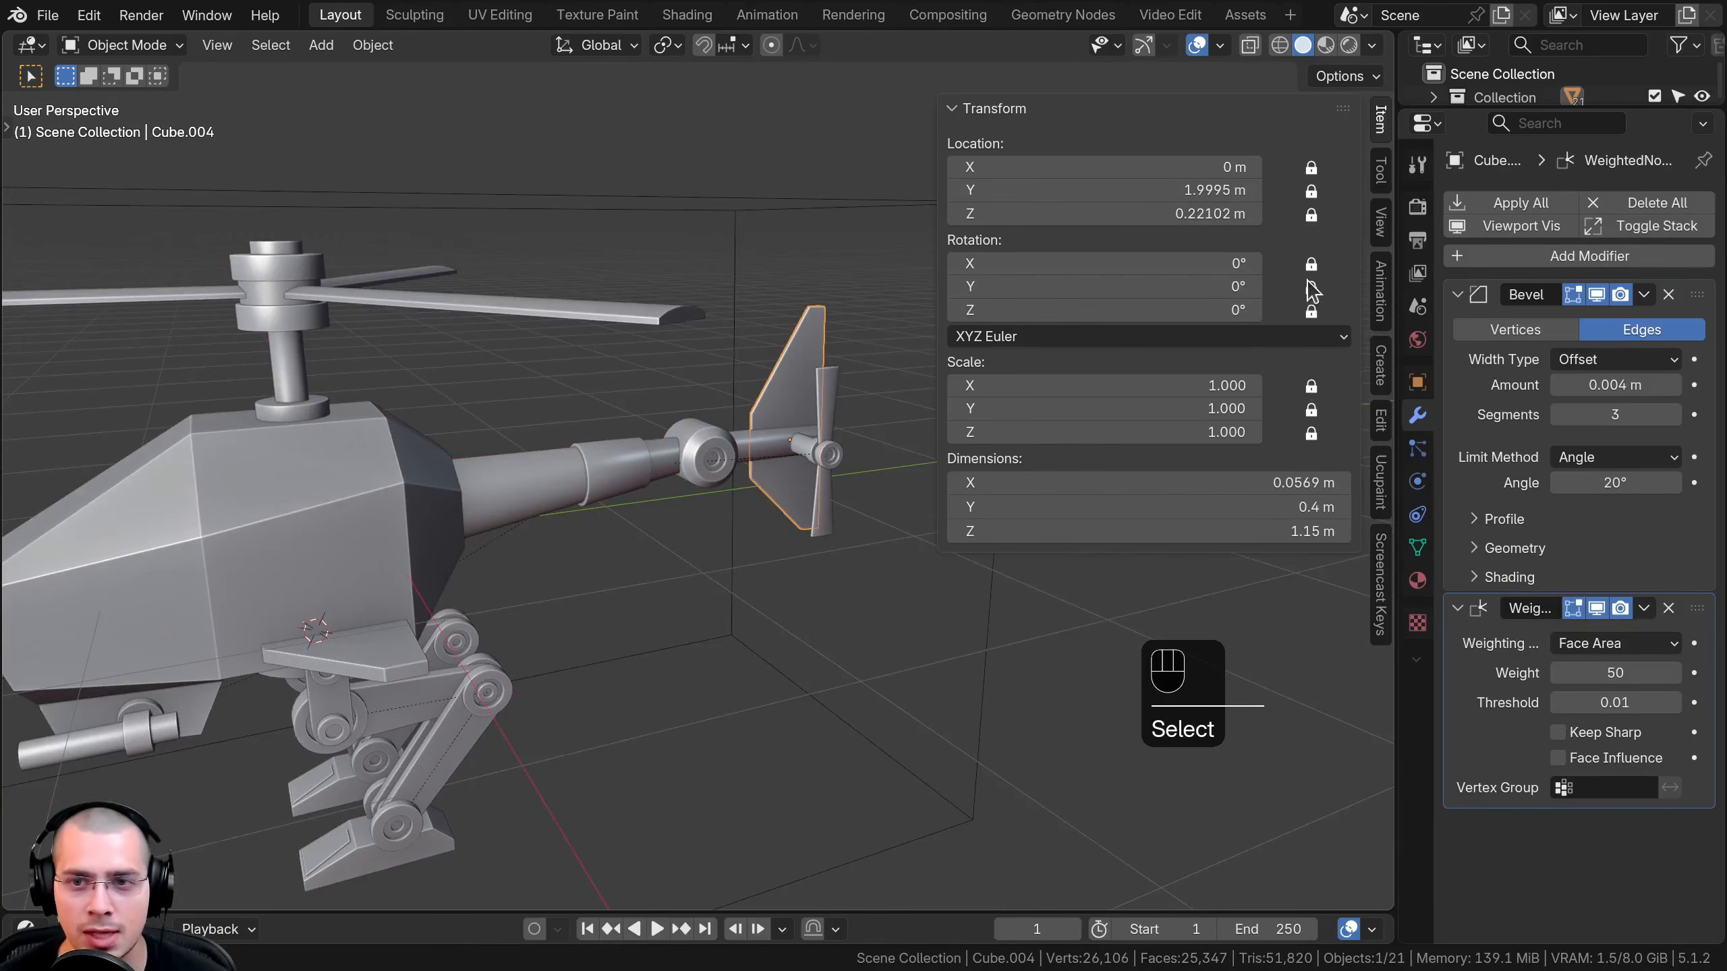
Test rotating the main rotor blades about Z in the viewport and through their rotation value, cancelling both
middle_drag(724, 538, 690, 540)
scroll(543, 408, up, 1)
click(406, 299)
scroll(543, 340, down, 2)
middle_drag(687, 360, 758, 490)
key(r)
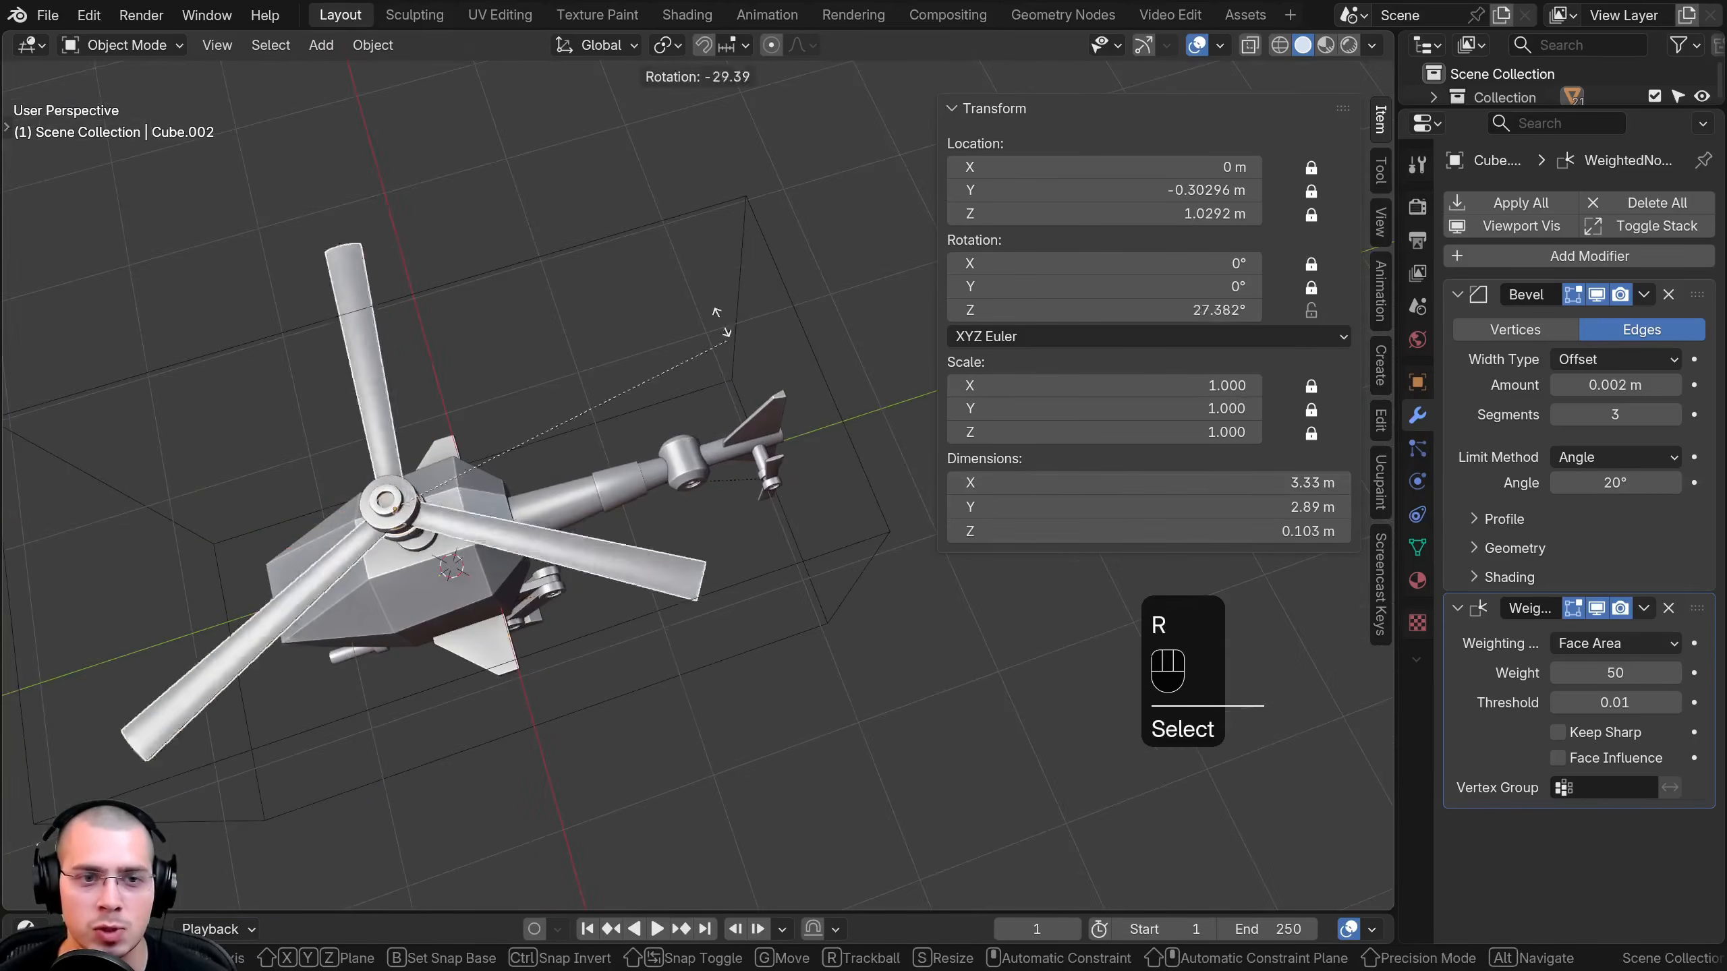
right_click(1140, 298)
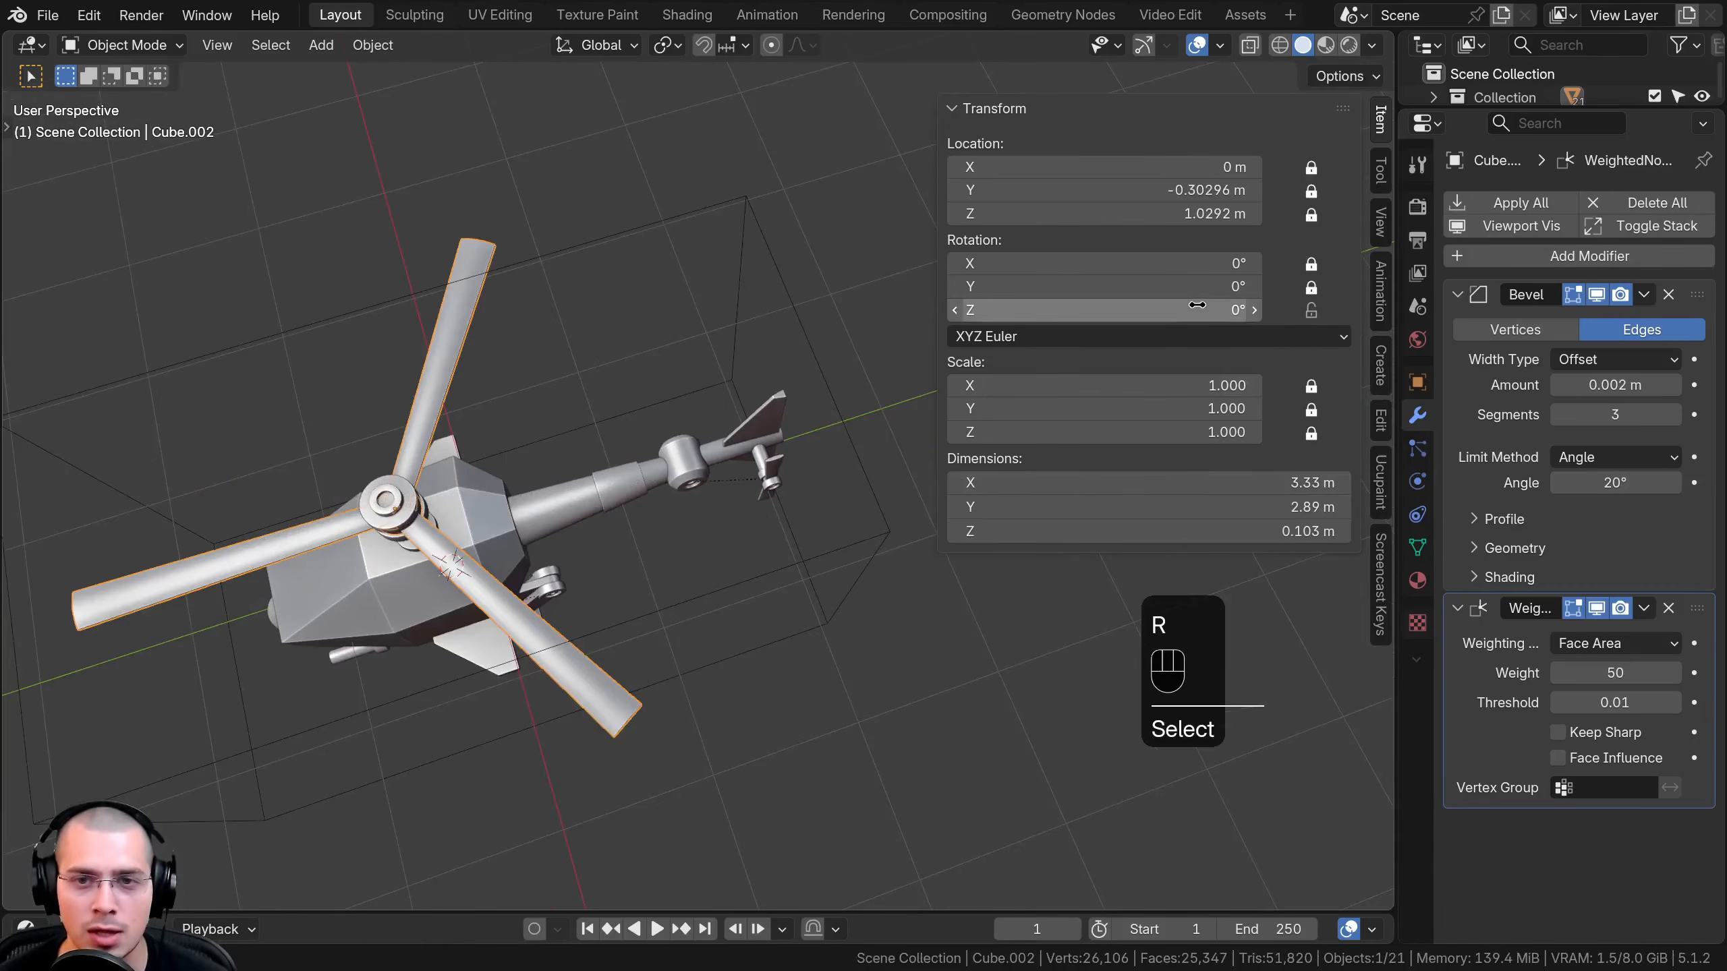
drag(1171, 309, 1256, 309)
right_click(1170, 312)
Select the main body, hide the sidebar and save the file
shift+middle_drag(565, 510, 643, 347)
shift+middle_drag(642, 346, 991, 458)
click(628, 416)
key(n)
key(ctrl+s)
middle_drag(782, 339, 821, 338)
key(ctrl+s)
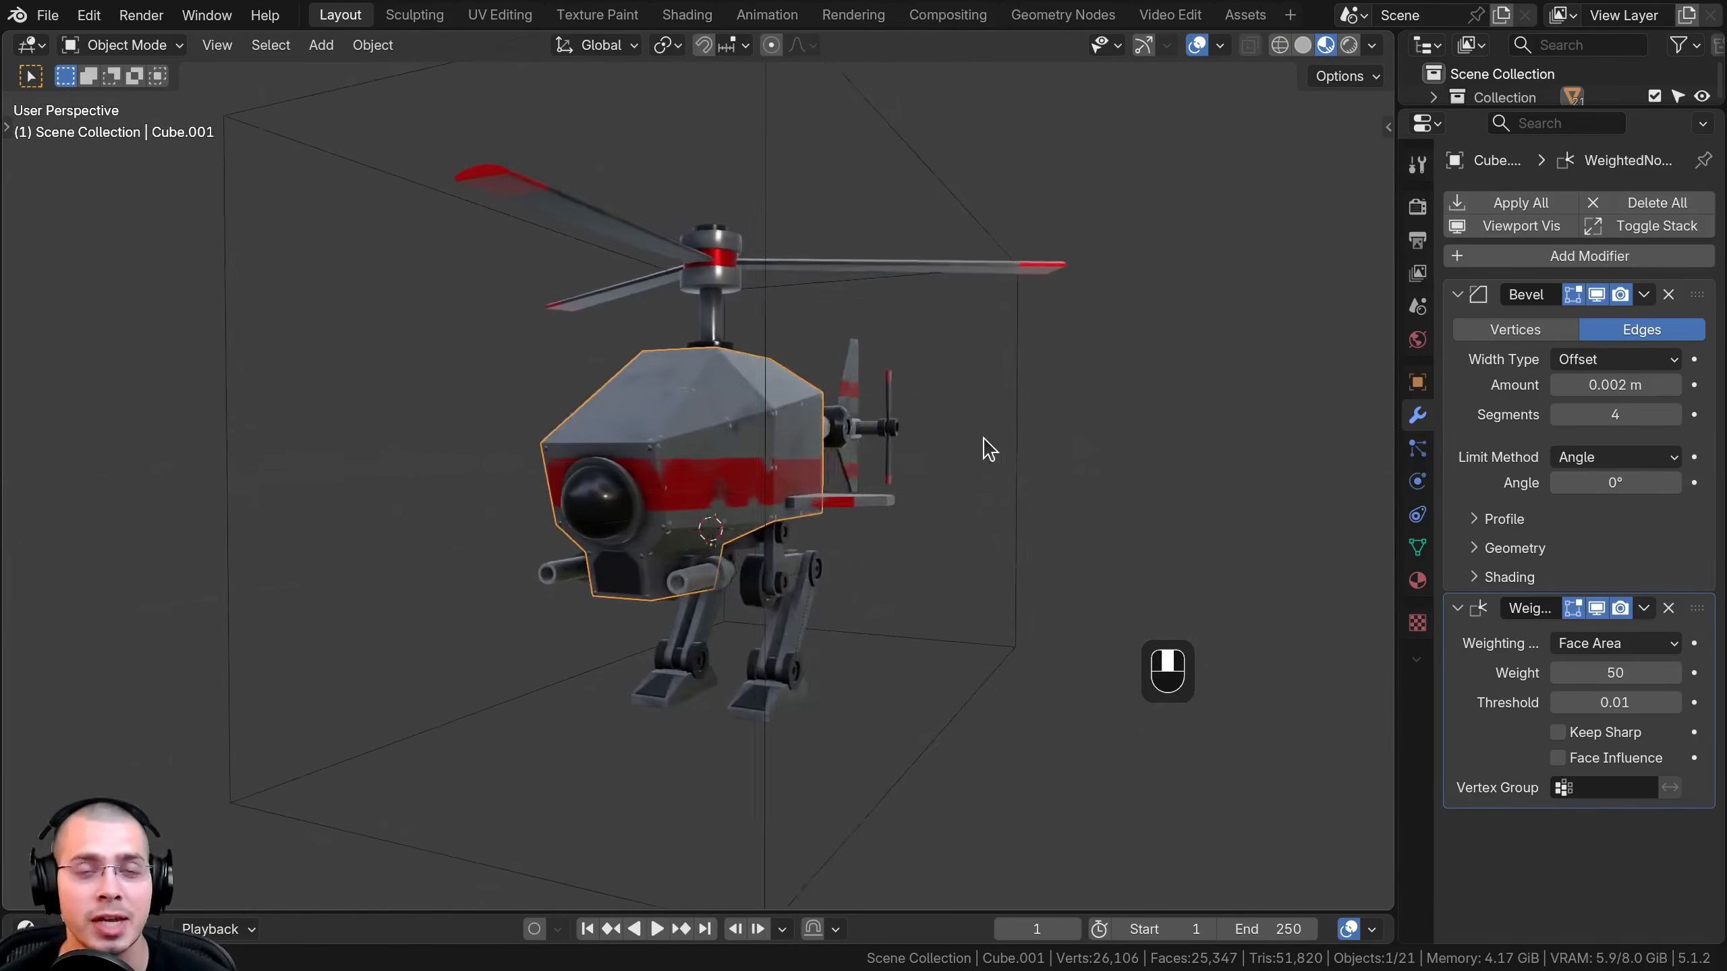
mouse_move(987, 447)
middle_down()
mouse_move(949, 447)
mouse_move(491, 242)
middle_up()
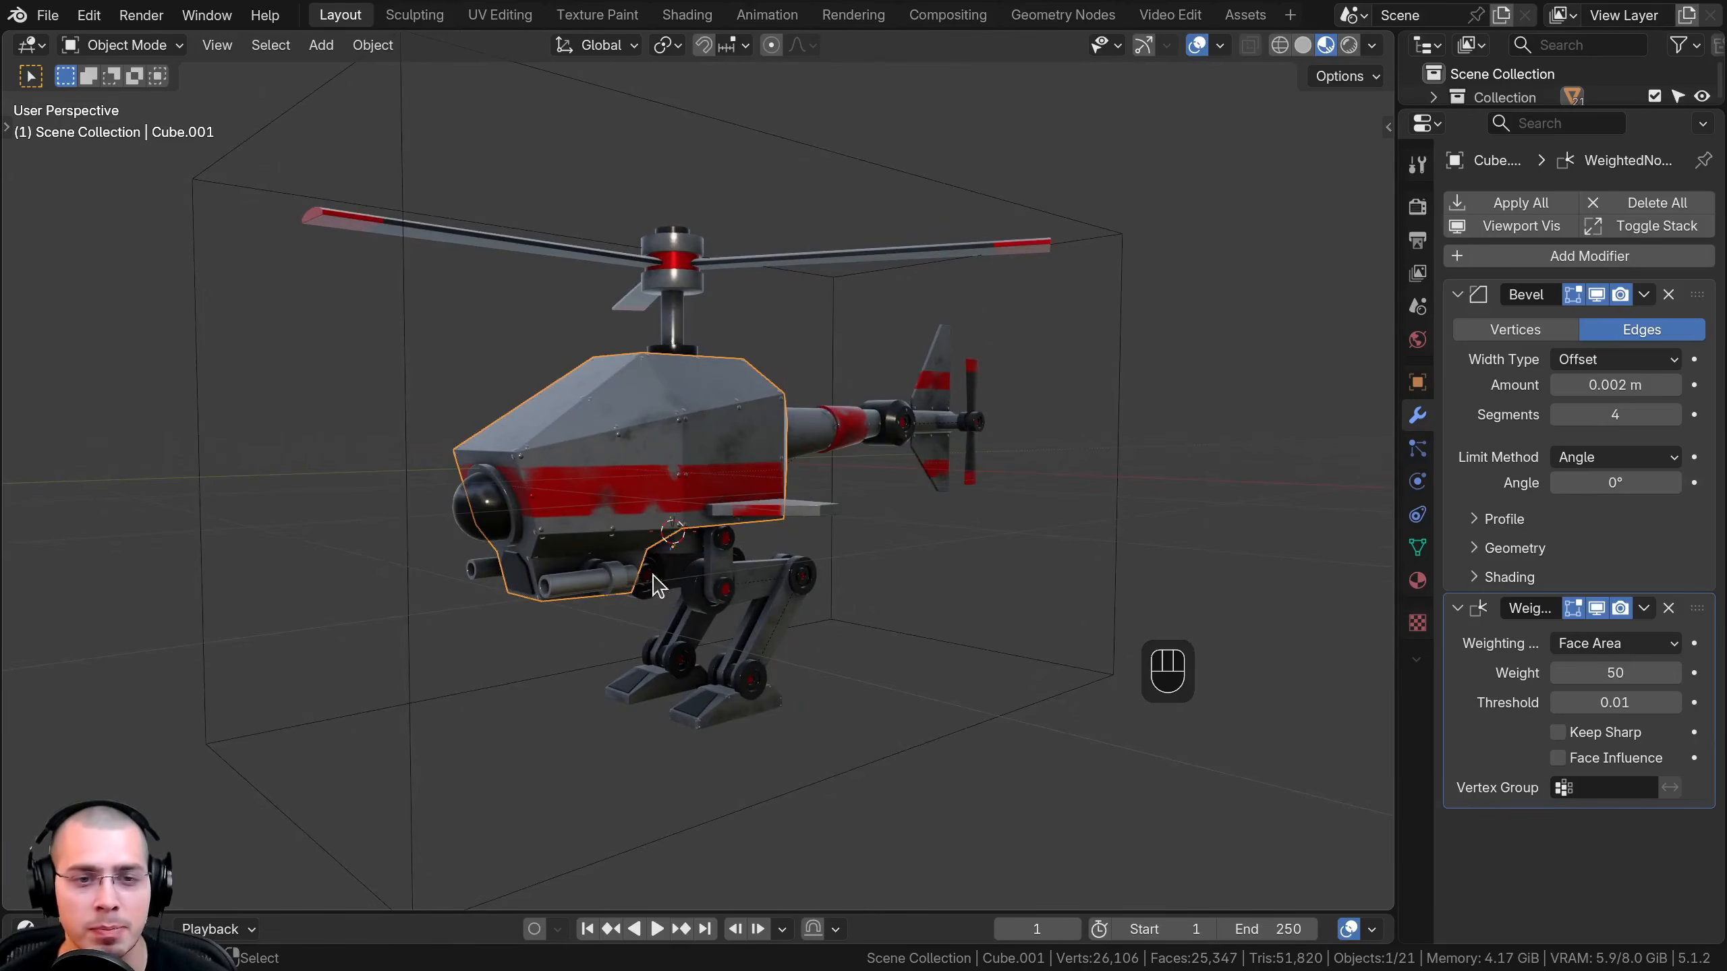
middle_drag(657, 585, 615, 503)
middle_drag(442, 402, 771, 313)
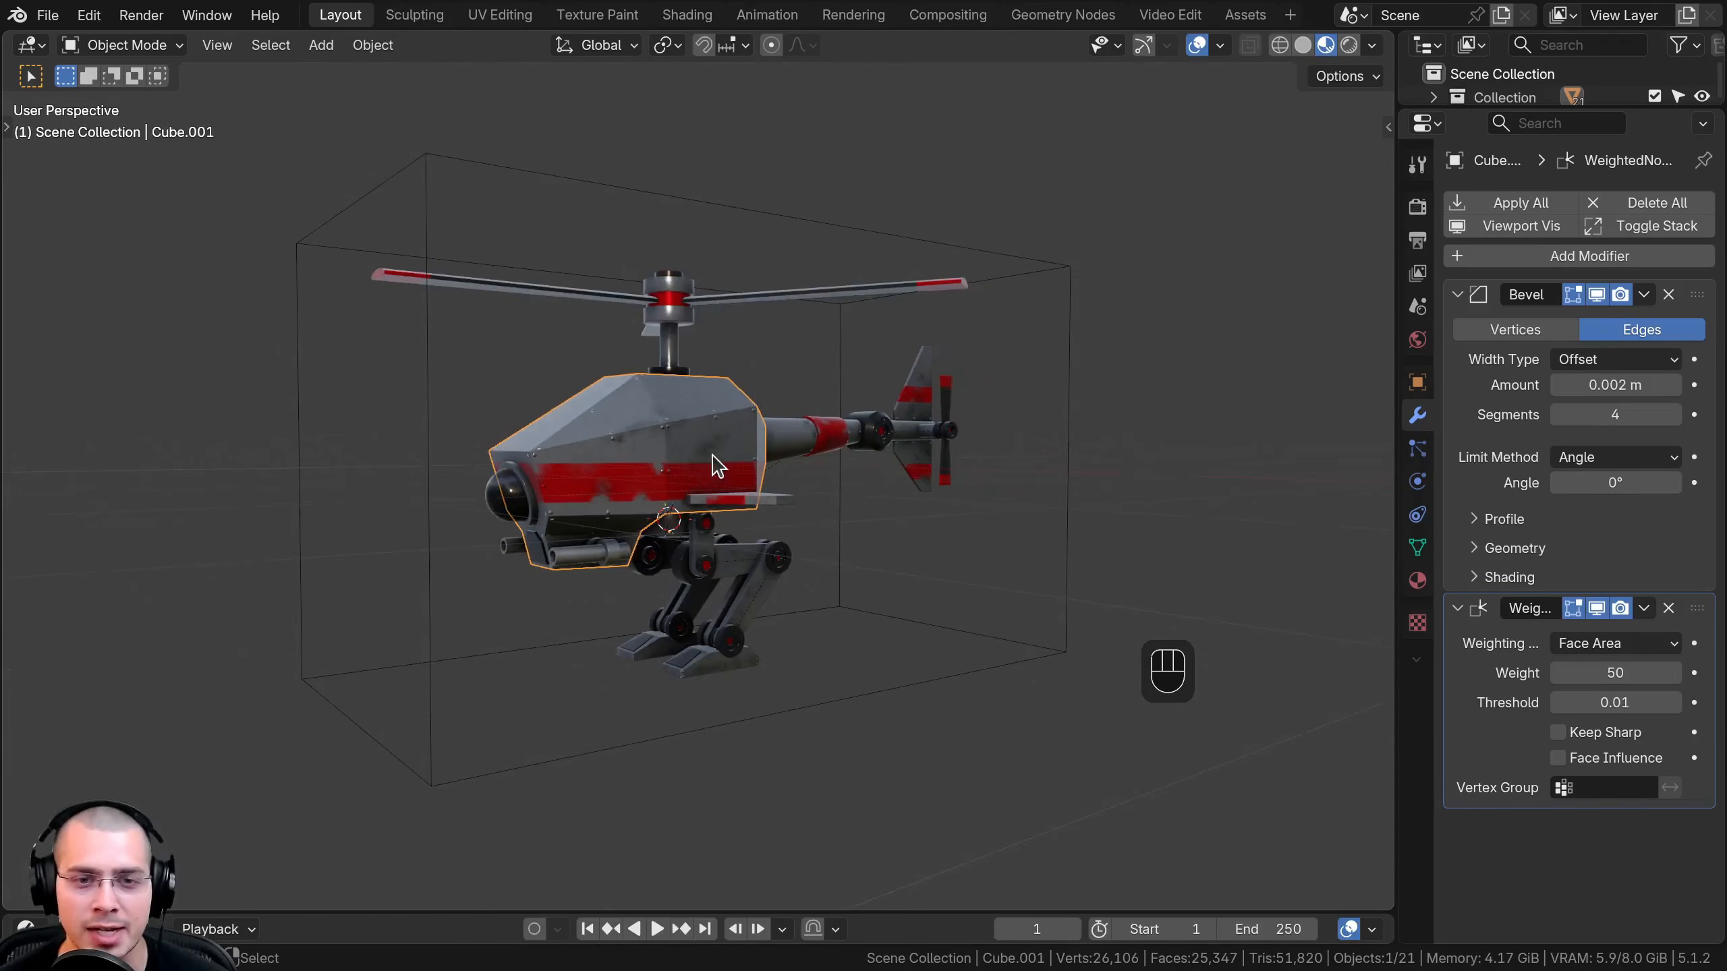